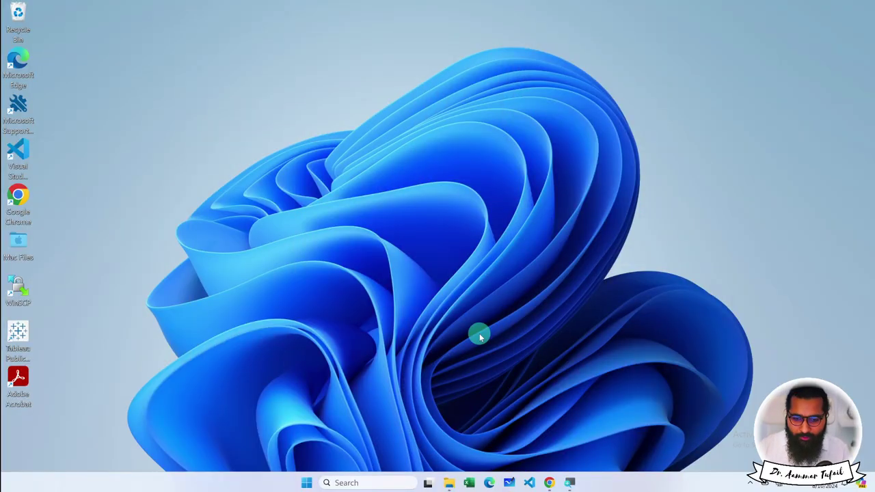
Bring the Chrome YouTube window forward and close its six leftover tabs
mouse_move(551, 484)
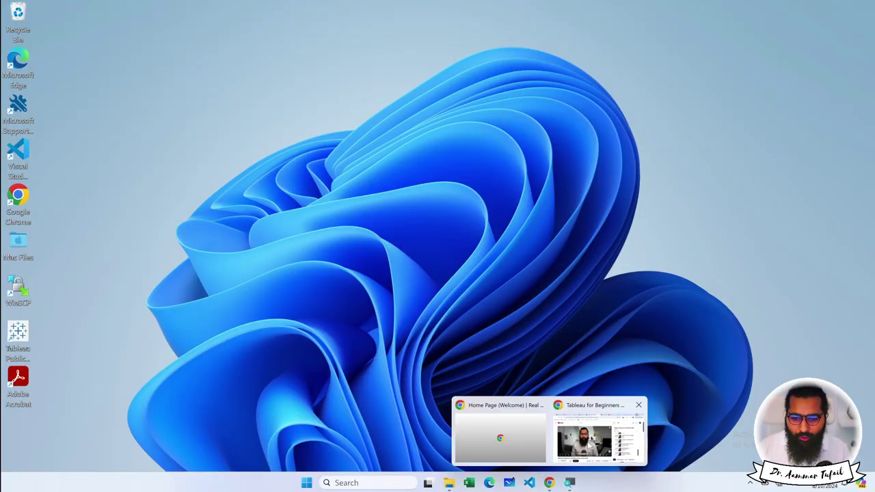
left_click(595, 431)
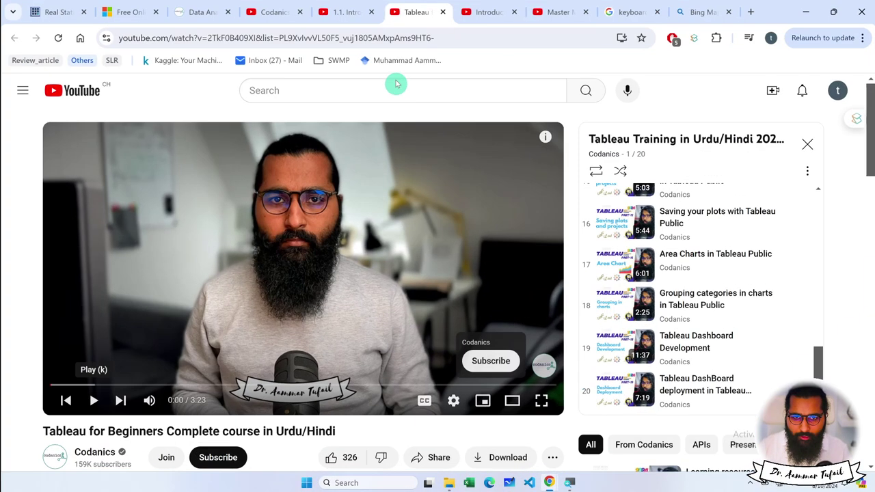
left_click(157, 12)
left_click(157, 12)
left_click(158, 11)
left_click(157, 12)
left_click(157, 11)
left_click(157, 12)
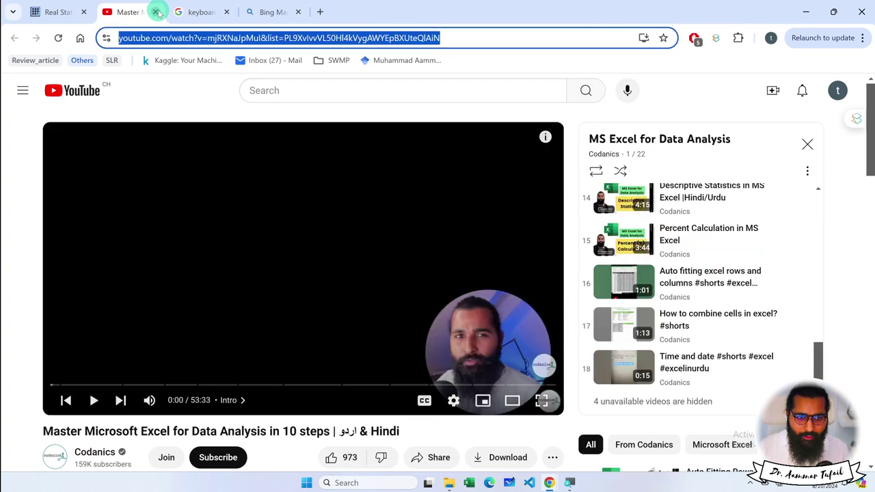
left_click(158, 12)
left_click(157, 12)
left_click(158, 12)
left_click(158, 12)
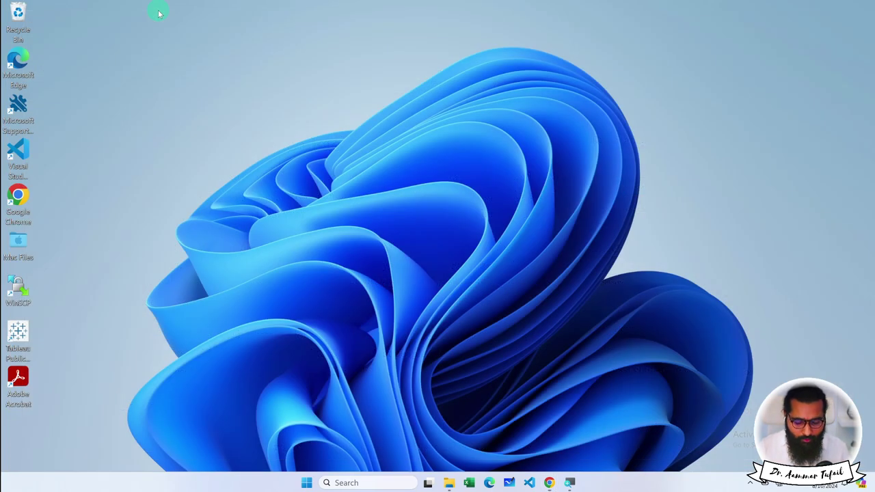
Move a new tab into its own maximized Chrome window showing the Google home page
mouse_move(558, 467)
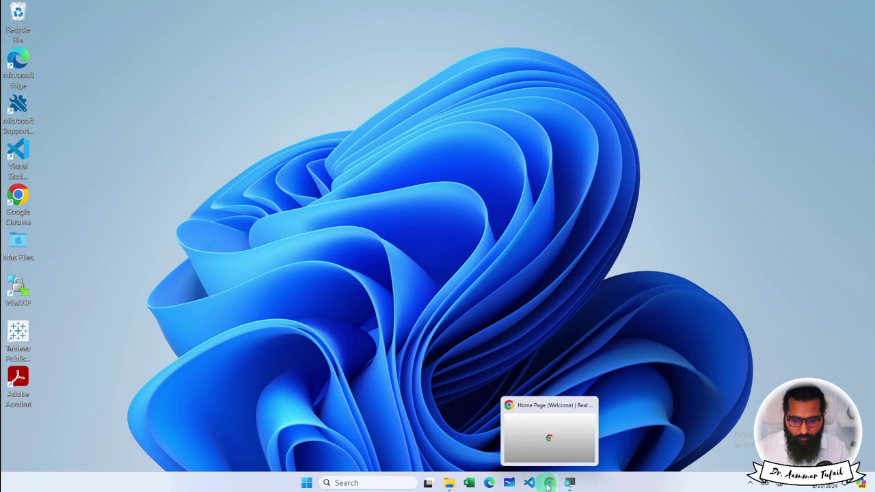
left_click(552, 414)
left_click(751, 12)
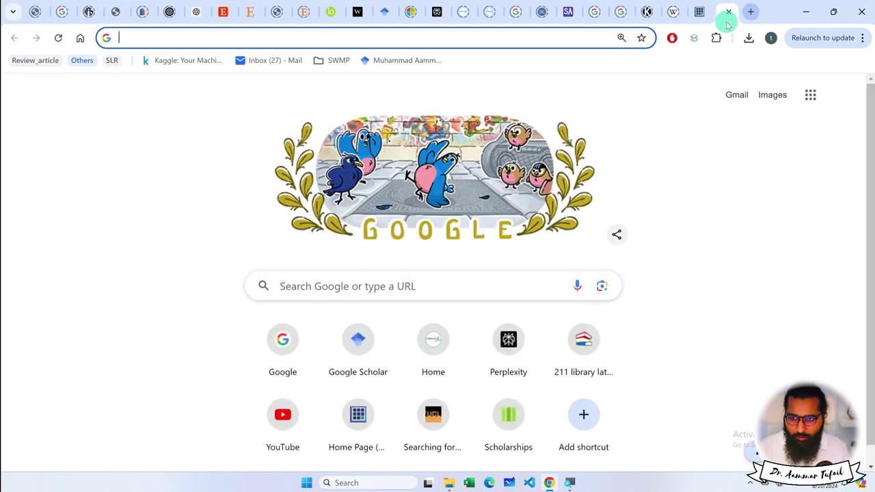
left_click_drag(725, 12, 701, 43)
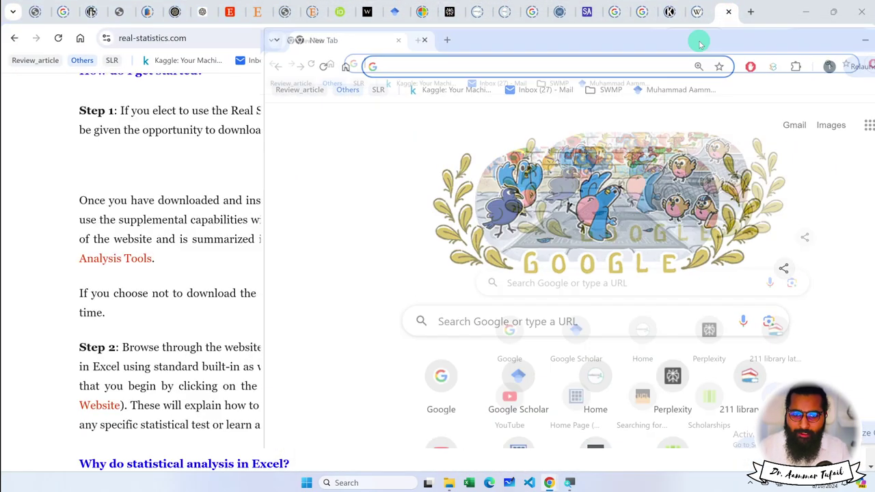
double_click(698, 41)
left_click(80, 39)
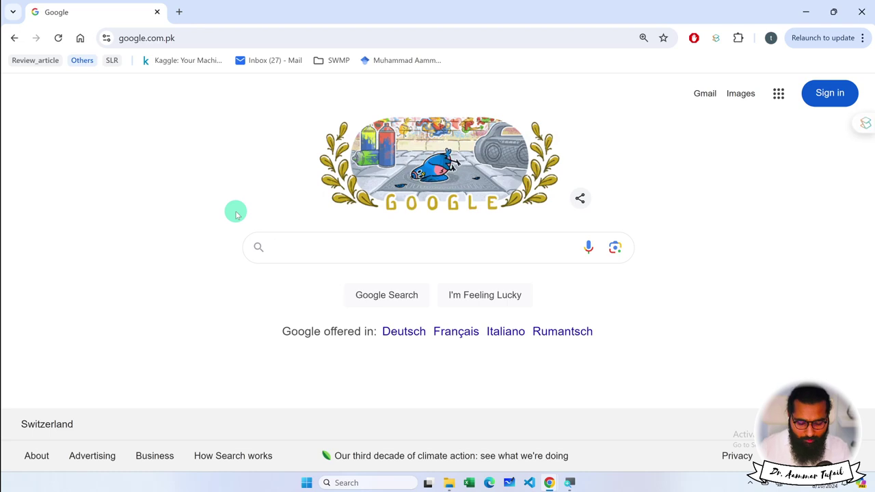
Search Google for 'real statistics resource pack' and open the Real Statistics Resource Pack page
type("real s")
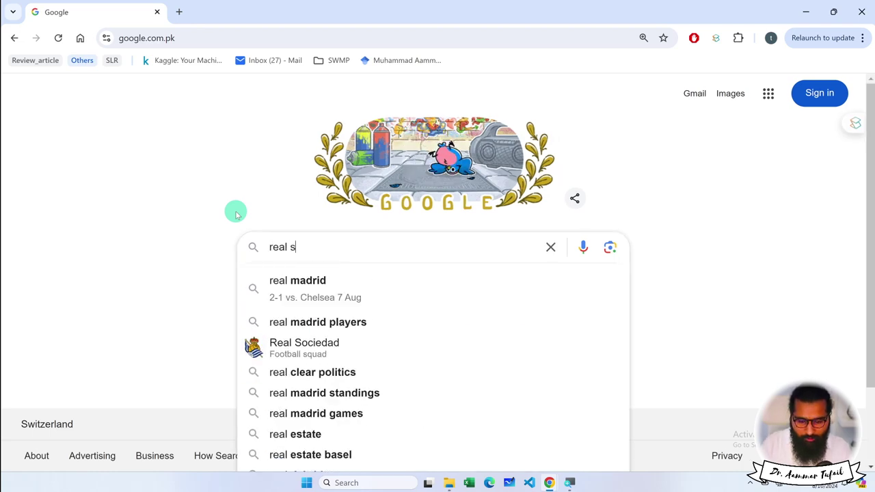
type("tat")
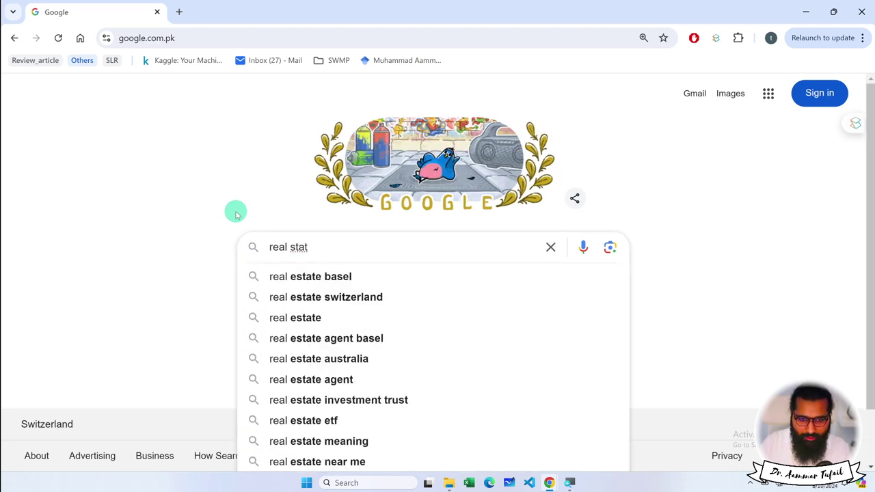
type("i")
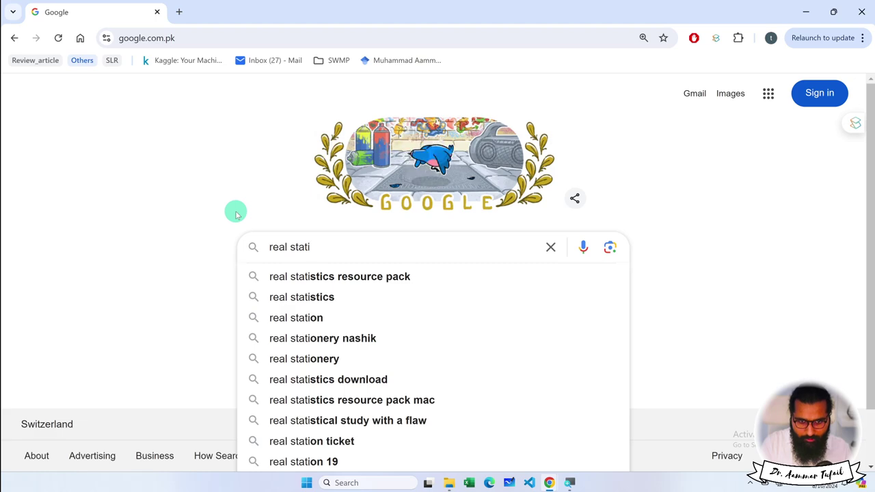
key("Down")
key("Return")
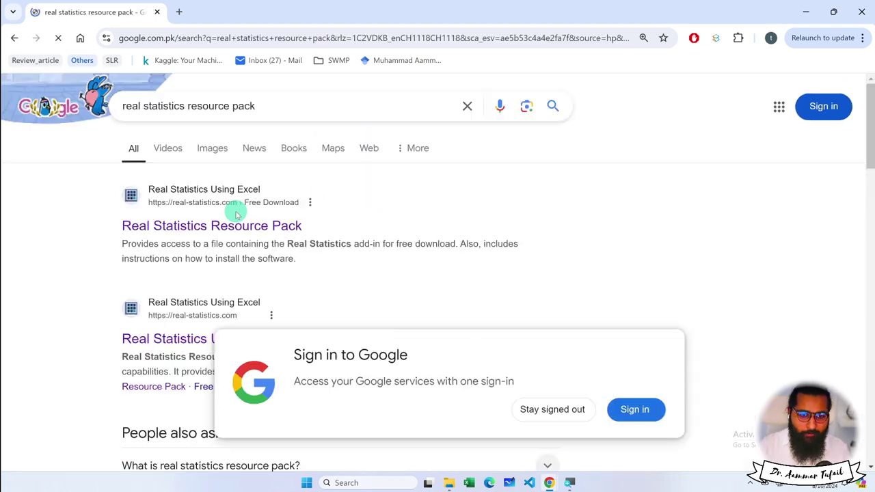
left_click(217, 220)
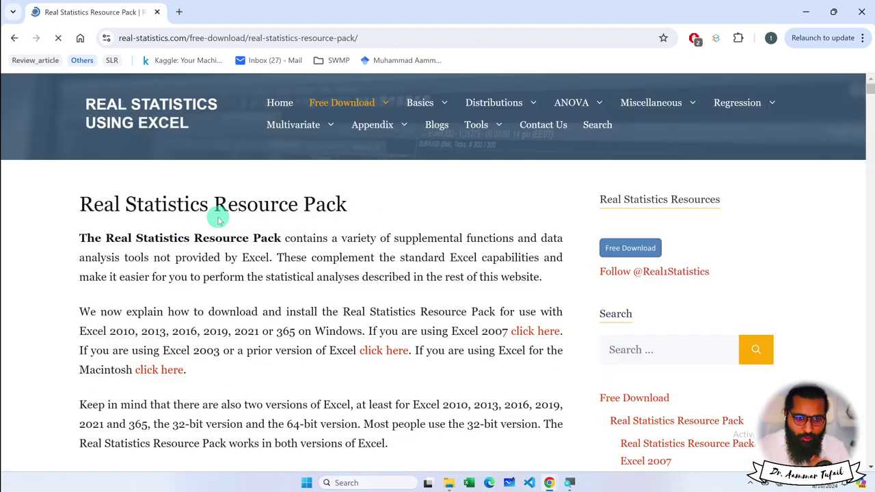
Scroll to the Download section and download the Version 1 add-in, XRealStats (2).xlam
scroll(287, 250, "down", 1)
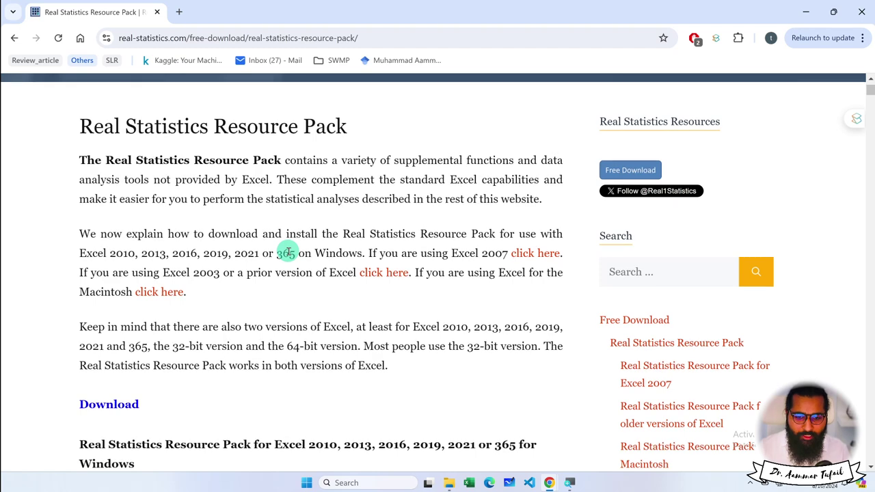
scroll(290, 253, "down", 3)
scroll(401, 259, "down", 2)
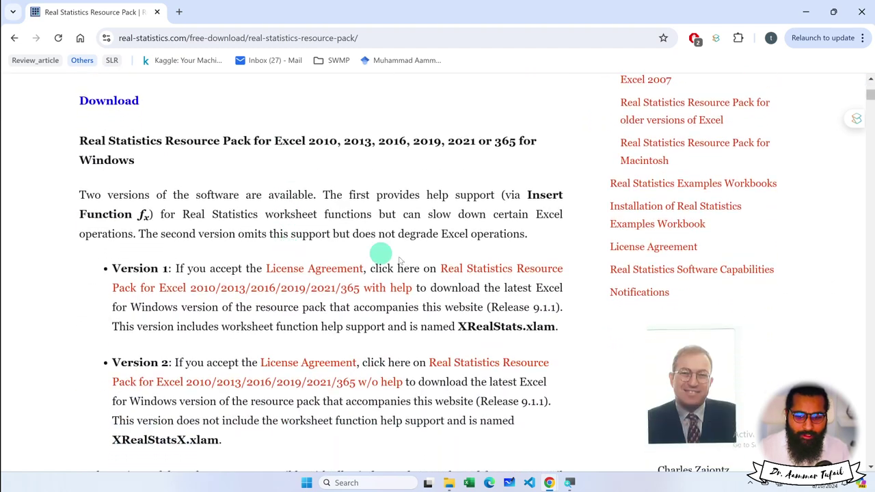
left_click(489, 271)
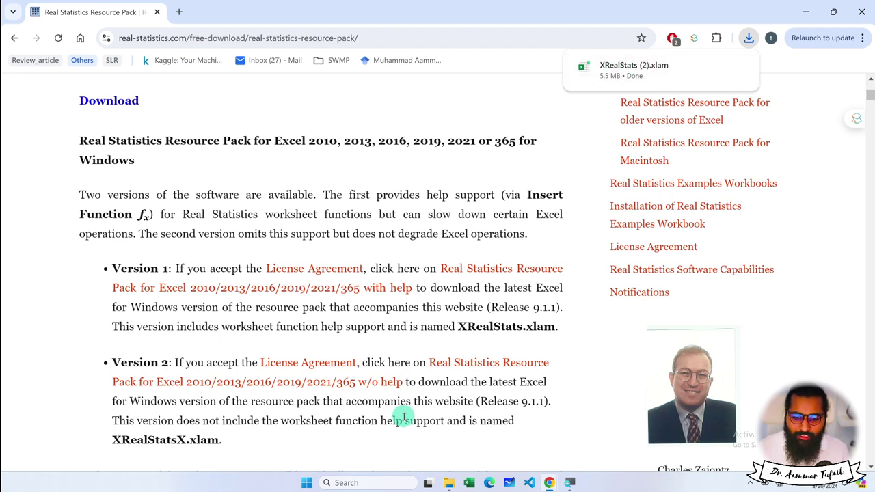
Inspect the properties of the XRealStats file in Documents, closing them without changes
left_click(445, 472)
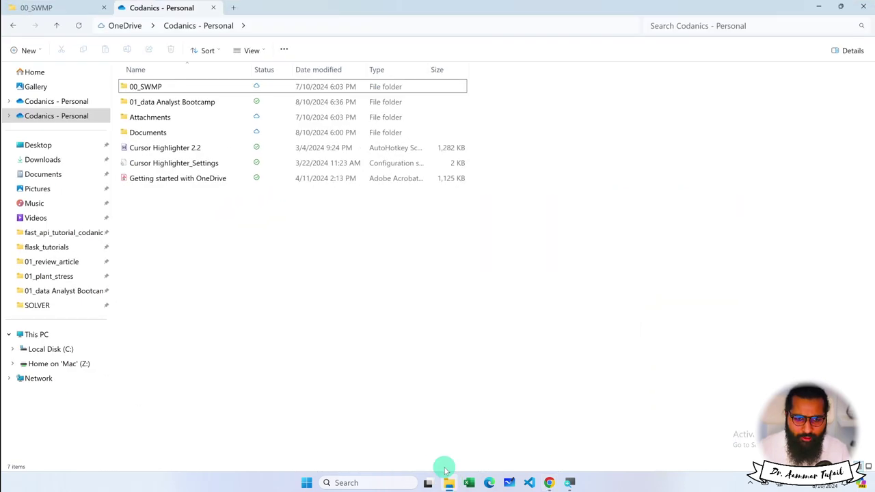
left_click(63, 174)
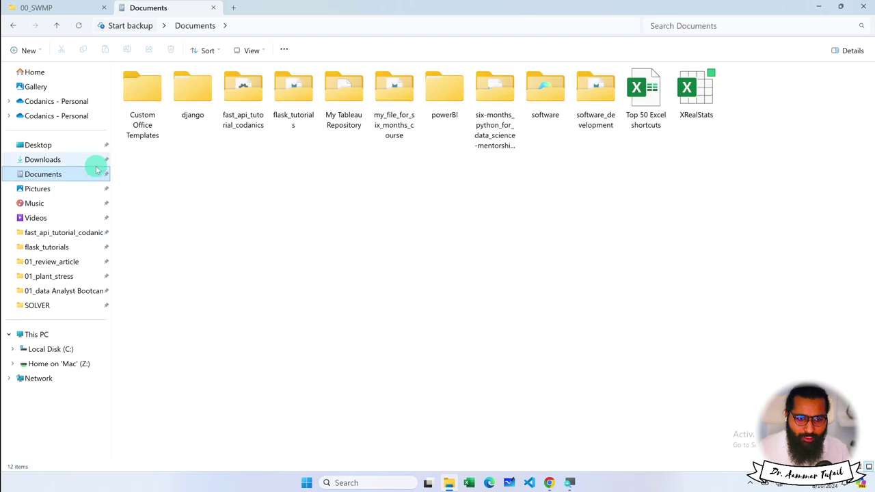
left_click(705, 99)
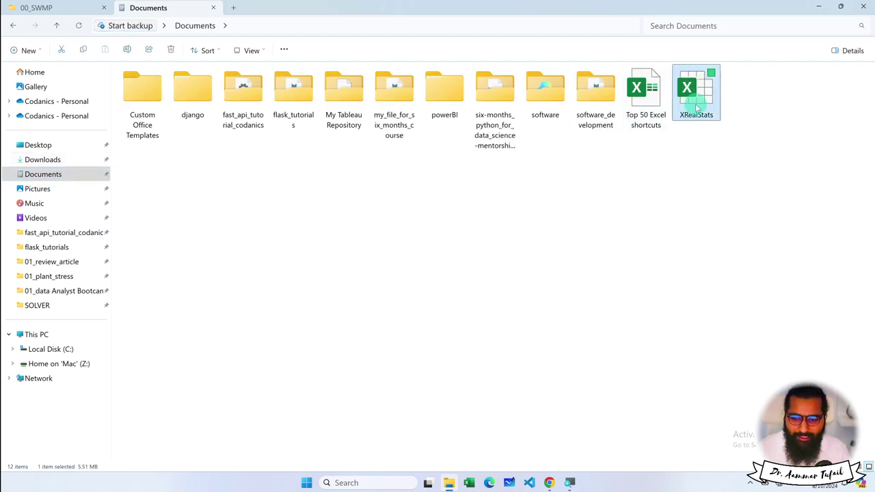
right_click(701, 100)
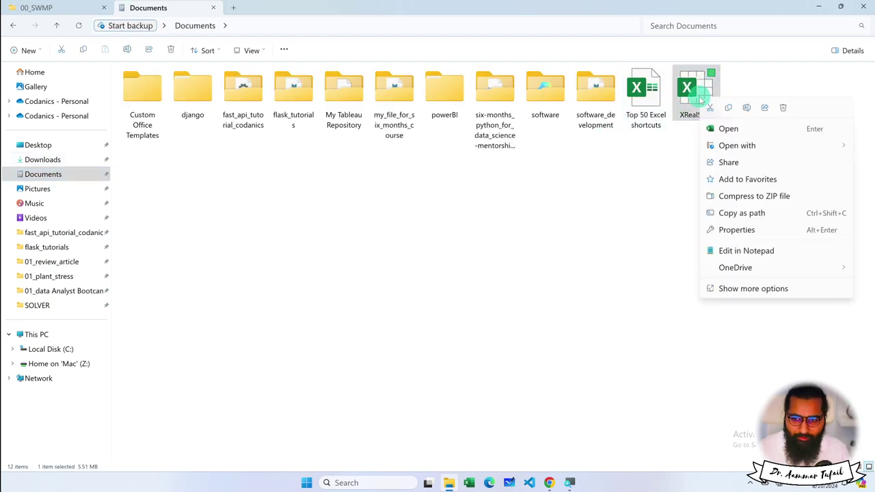
left_click(747, 229)
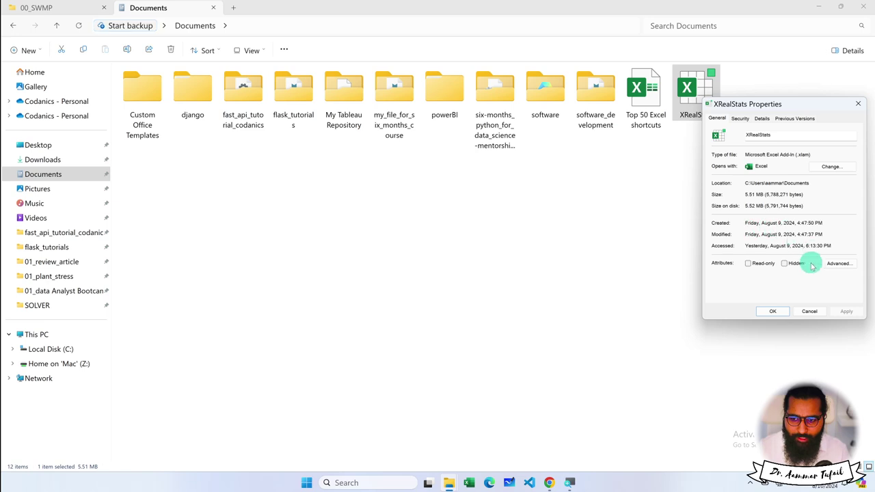
left_click(742, 120)
left_click(769, 119)
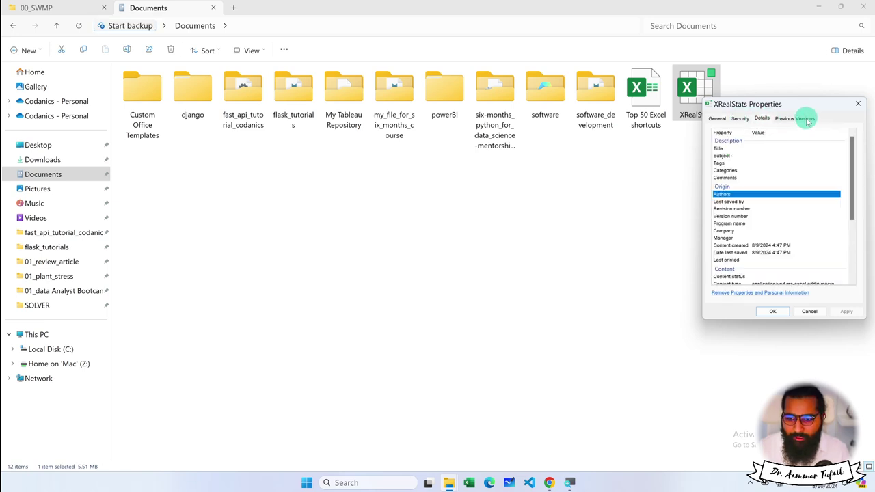
left_click(807, 120)
left_click(721, 119)
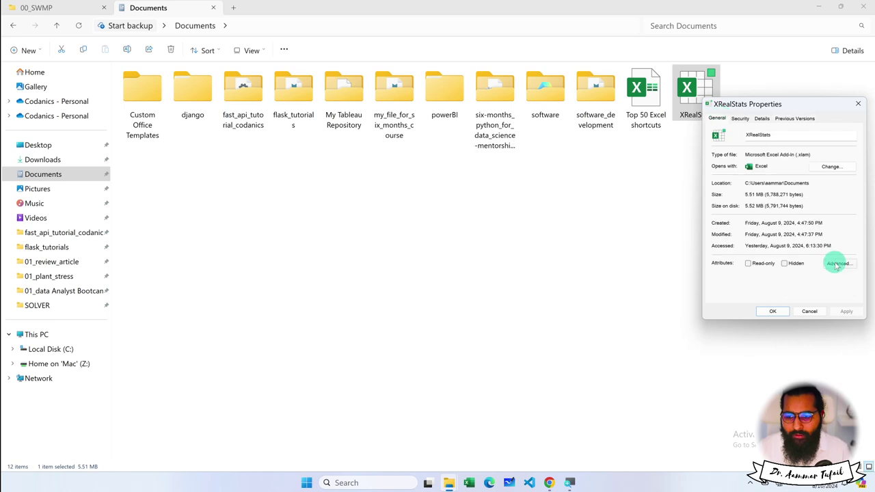
left_click(839, 264)
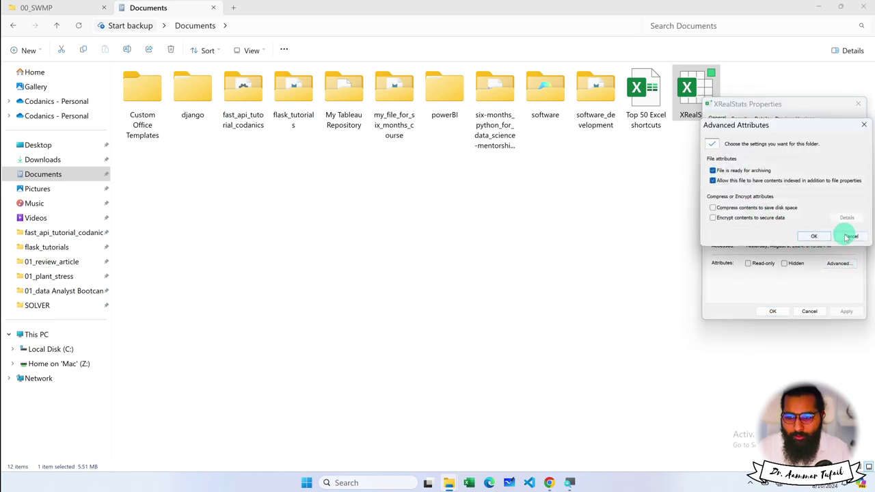
left_click(845, 237)
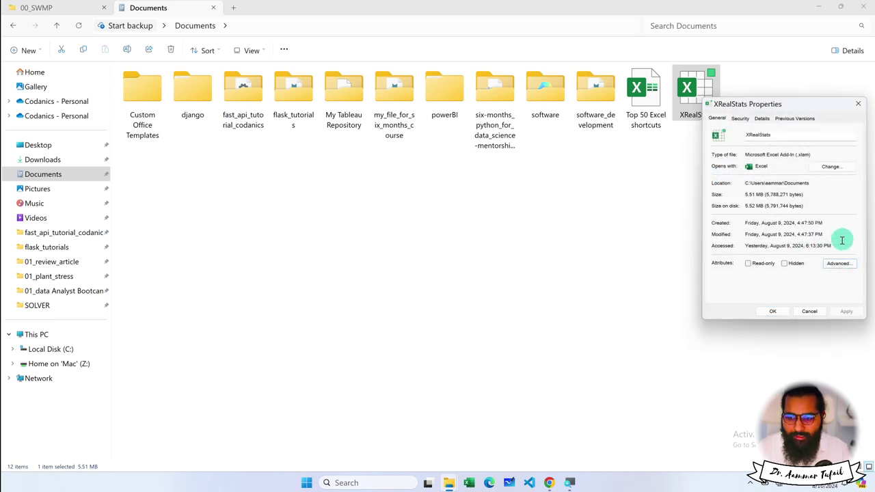
left_click(805, 312)
Unblock XRealStats (2) in Downloads via its Properties, applying and confirming
left_click(48, 159)
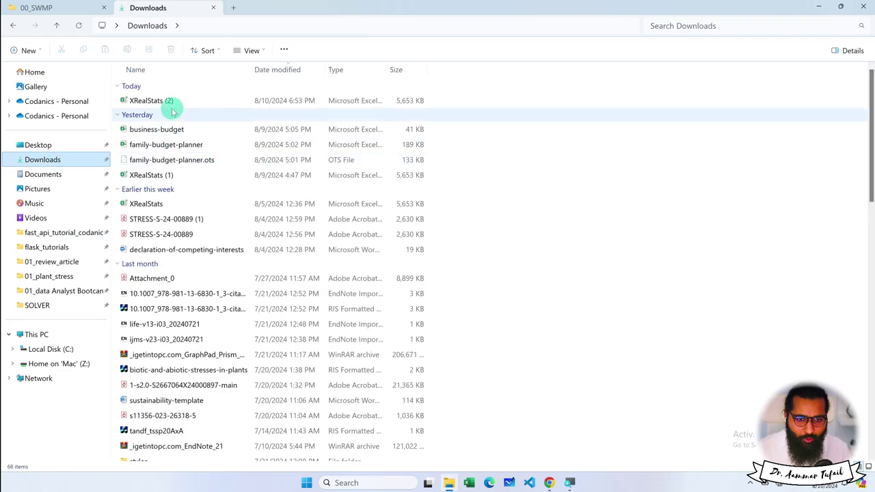
right_click(143, 101)
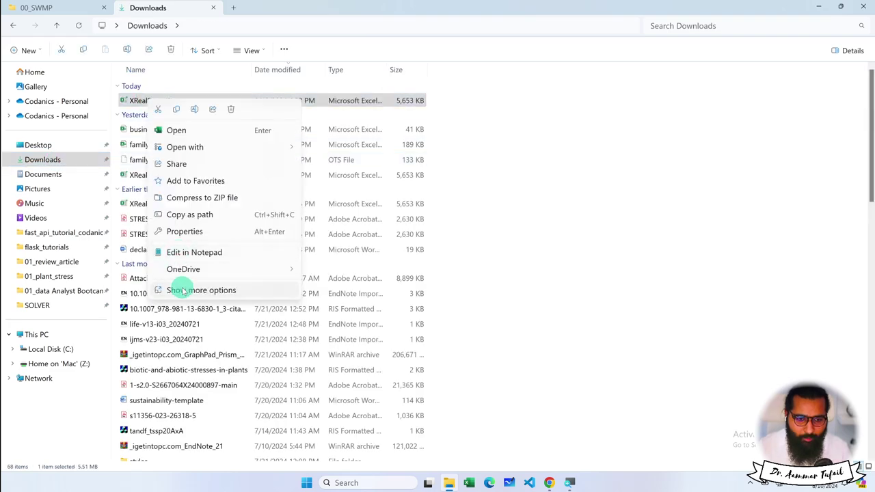
left_click(176, 231)
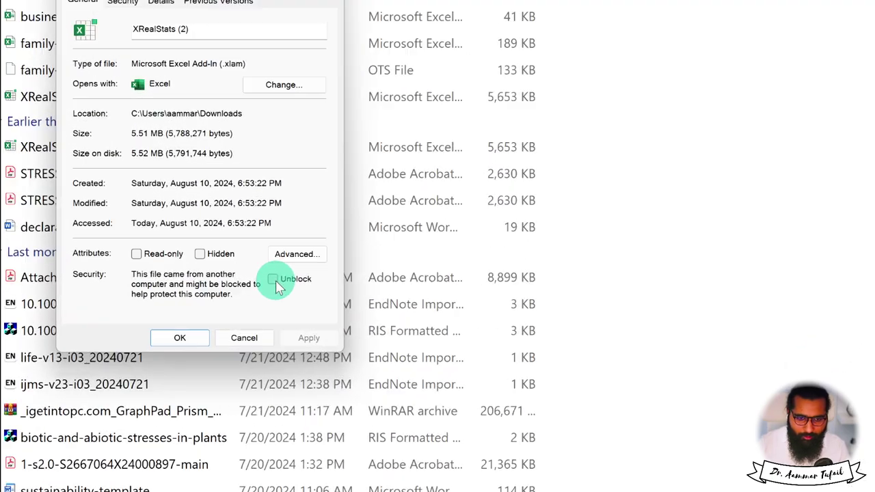
left_click(275, 281)
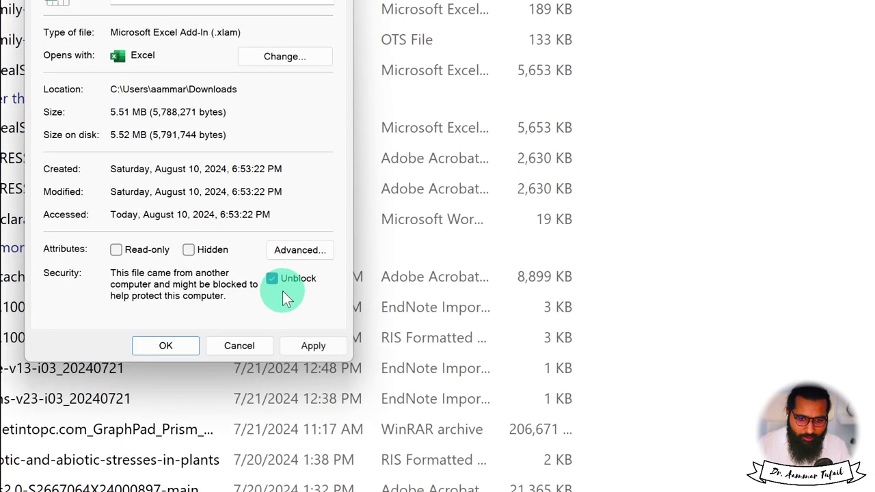
left_click(318, 351)
left_click(172, 346)
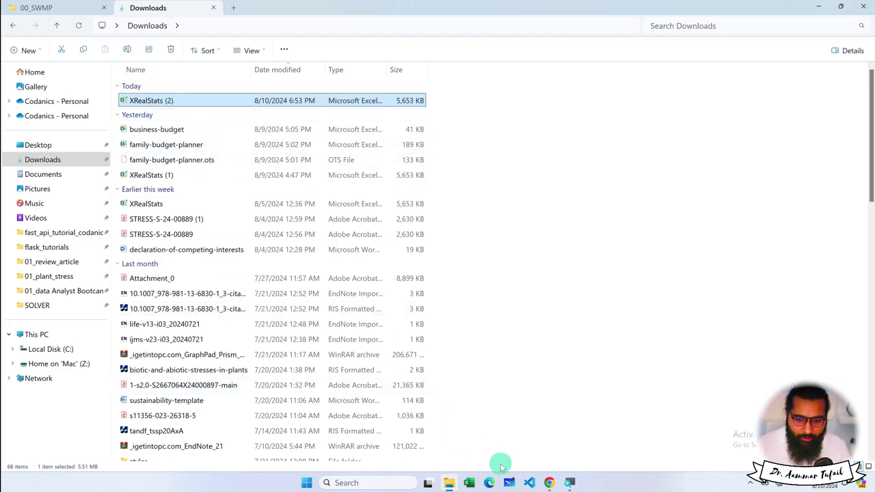
Return to the Real Statistics page and download the Version 1 'with help' pack, XRealStats (3).xlam
mouse_move(551, 479)
left_click(599, 434)
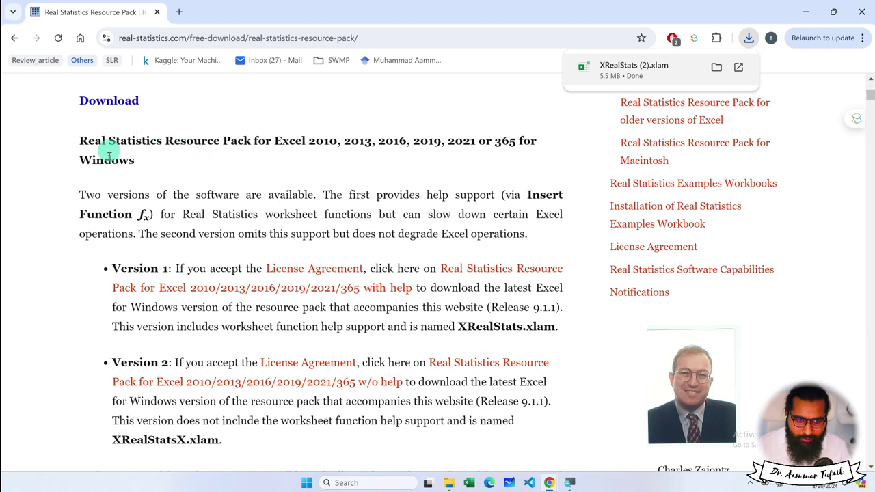
scroll(109, 156, "up", 10)
left_click_drag(93, 199, 349, 205)
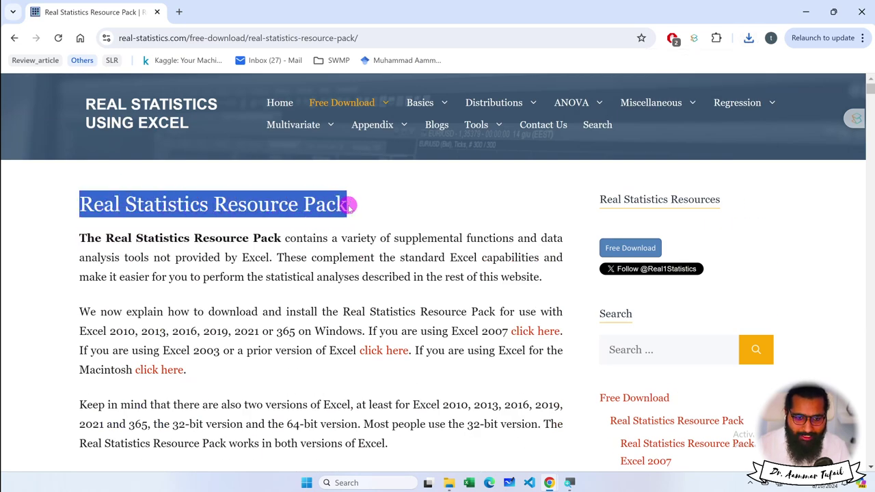
scroll(448, 233, "down", 5)
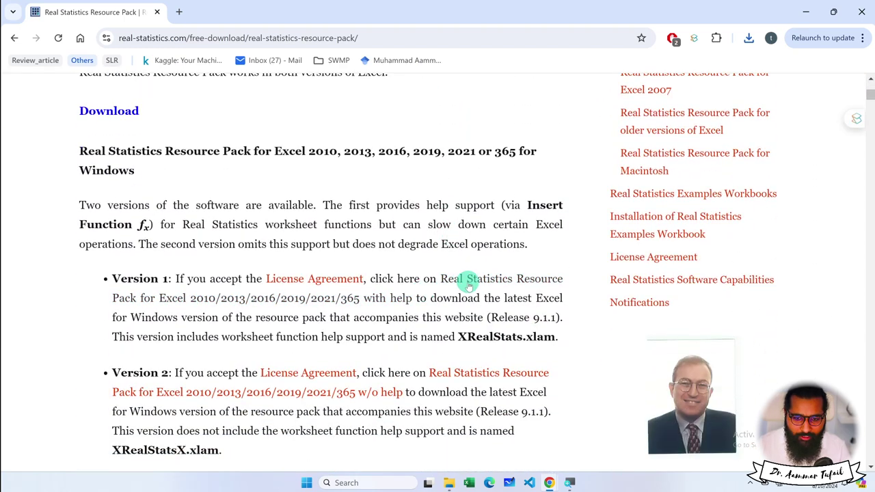
left_click(465, 284)
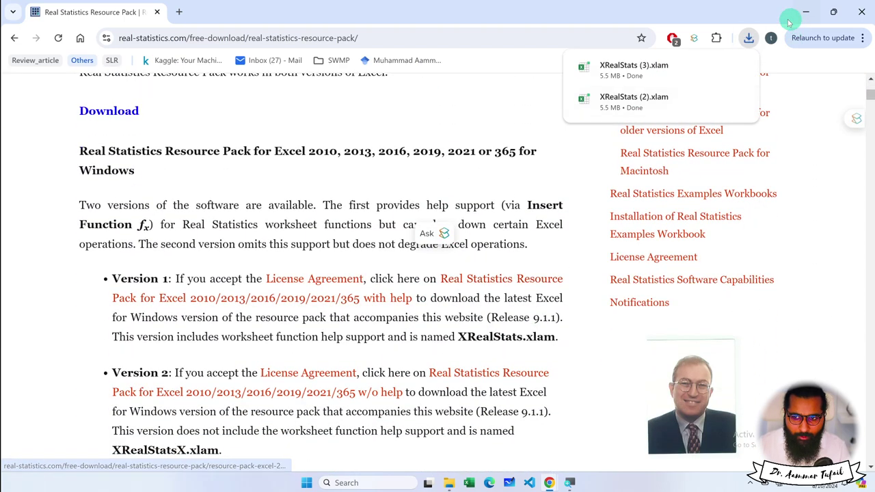
Unblock the XRealStats (3) add-in file in its Properties
left_click(449, 483)
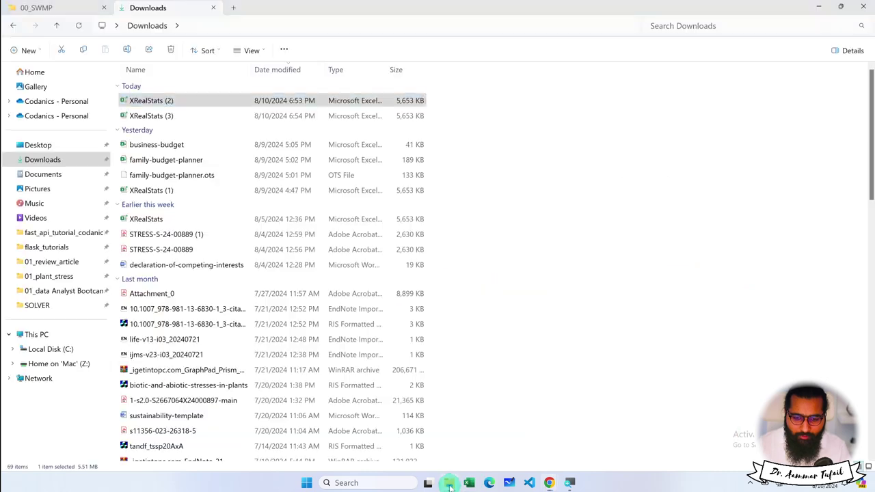
right_click(173, 102)
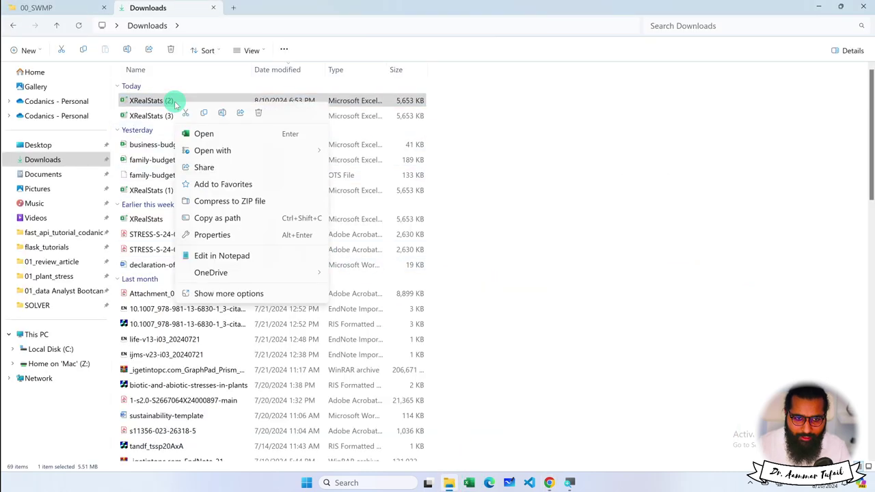
left_click(153, 117)
right_click(151, 121)
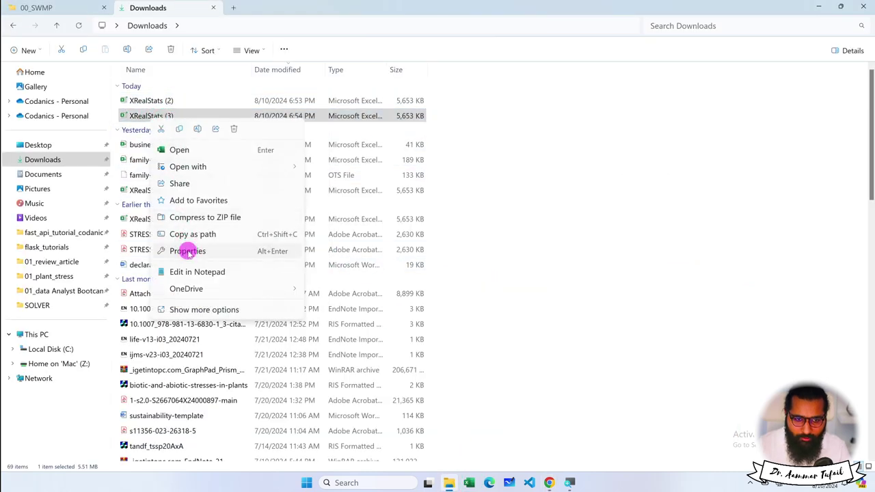
left_click(186, 250)
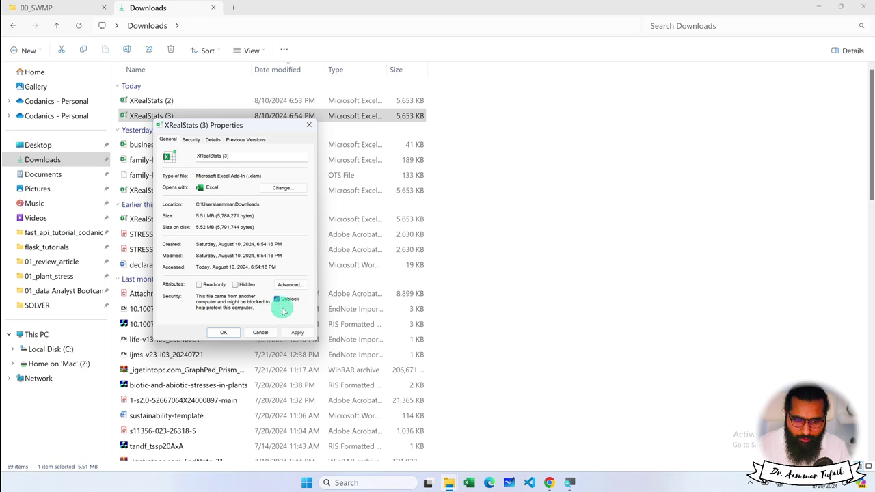
left_click(229, 332)
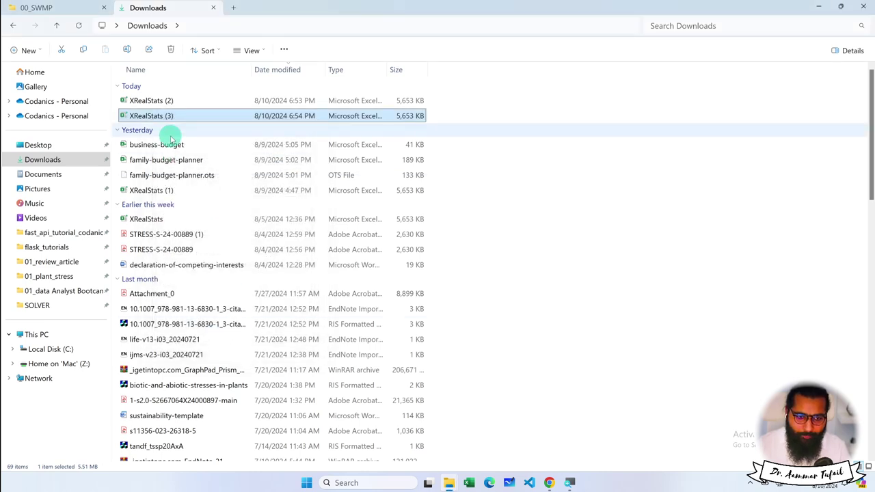
Launch Excel with a blank Book1 workbook and go to the File backstage
left_click(470, 483)
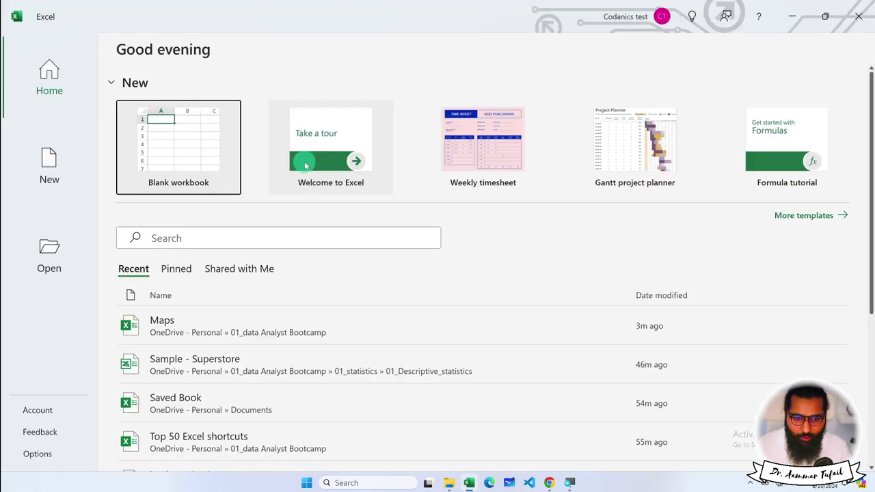
left_click(190, 135)
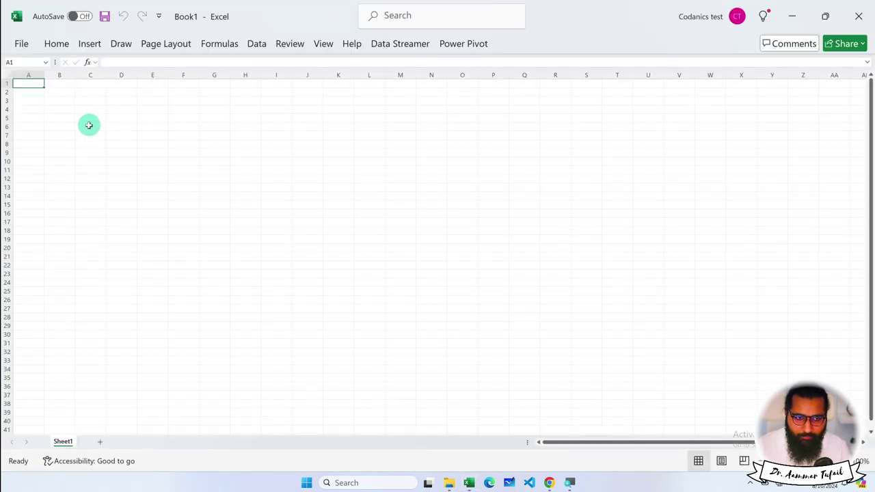
left_click(19, 43)
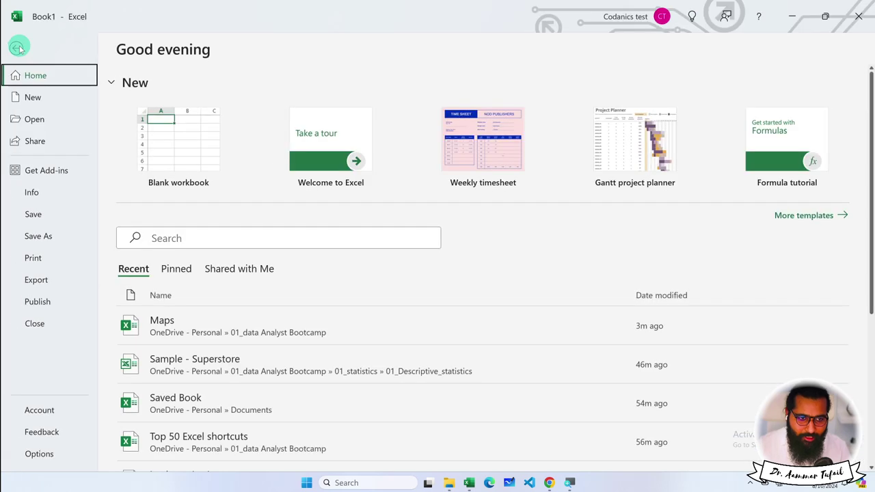
Open Excel's Add-ins manager from File > Options > Add-ins
left_click(50, 454)
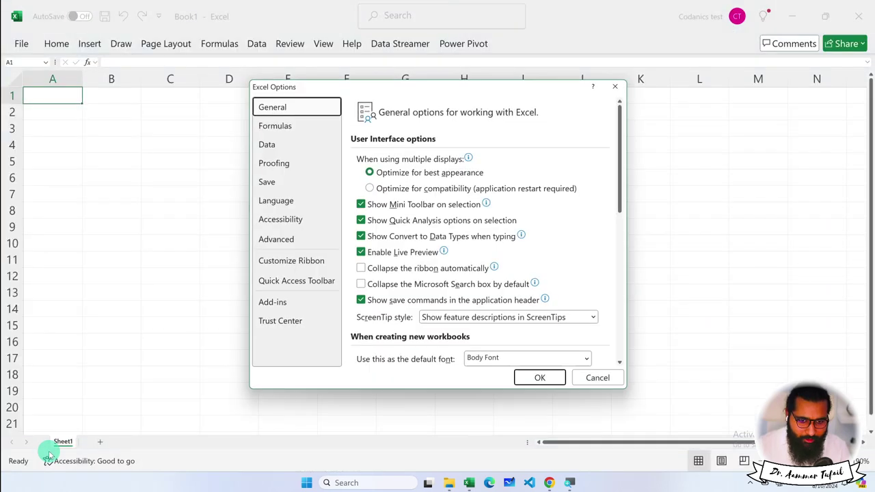
left_click(281, 305)
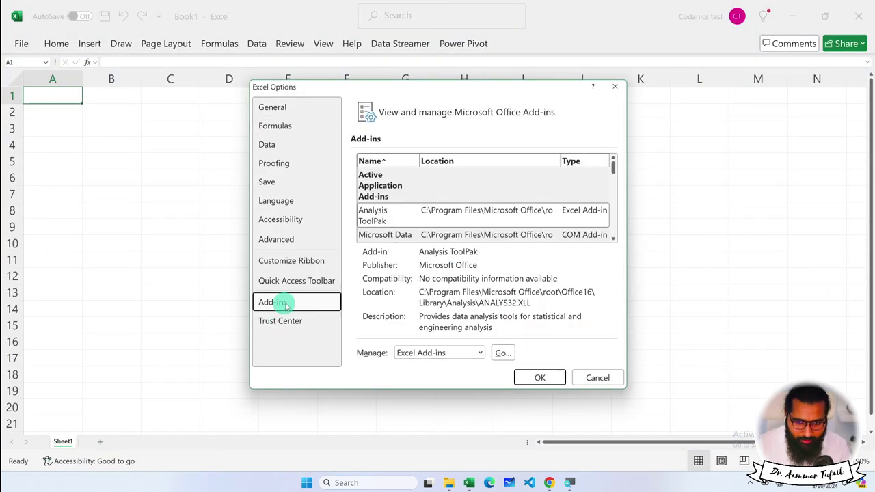
left_click(499, 354)
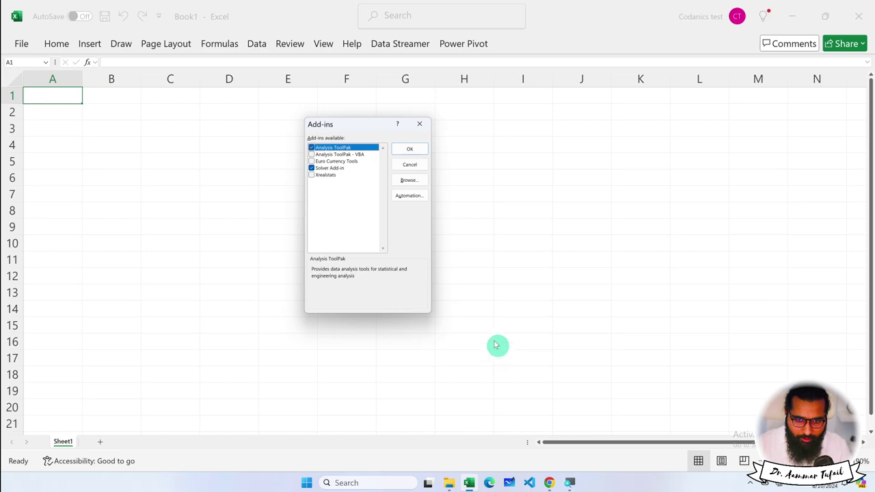
Add XRealStats from Documents, replacing the existing copy, and tick Xrealstats
left_click(409, 180)
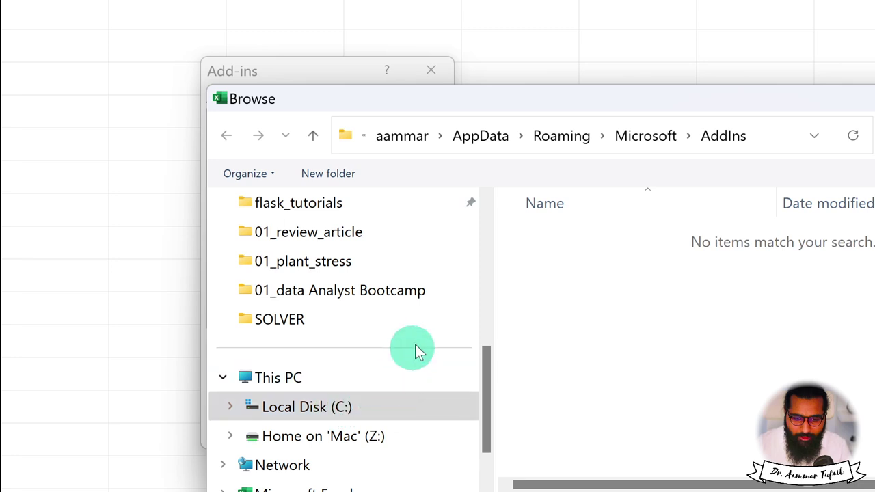
left_click_drag(487, 368, 482, 235)
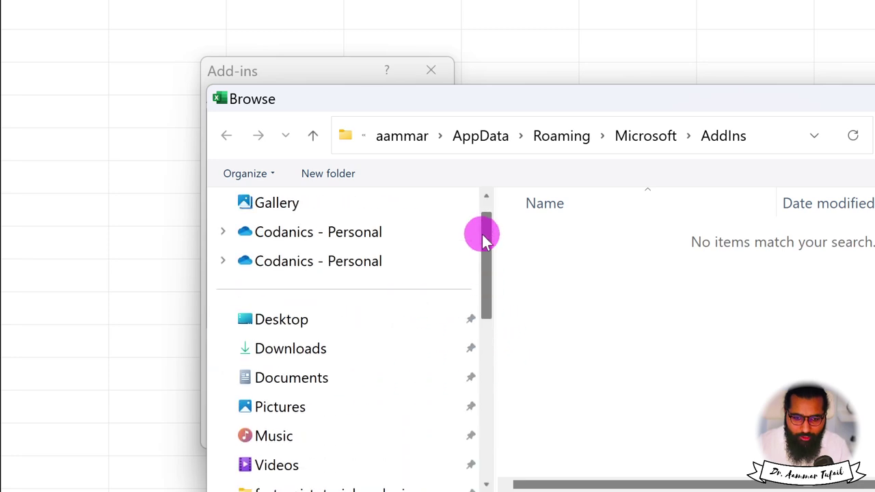
left_click(309, 383)
scroll(616, 362, "down", 1)
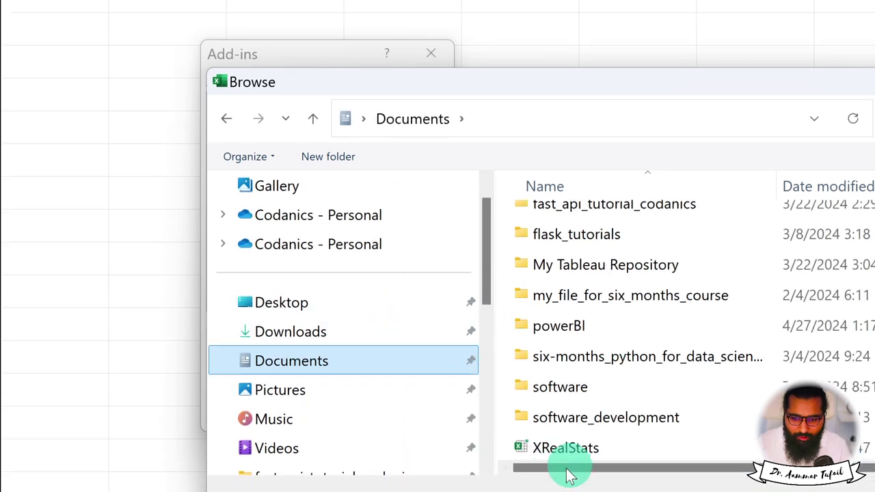
left_click(554, 438)
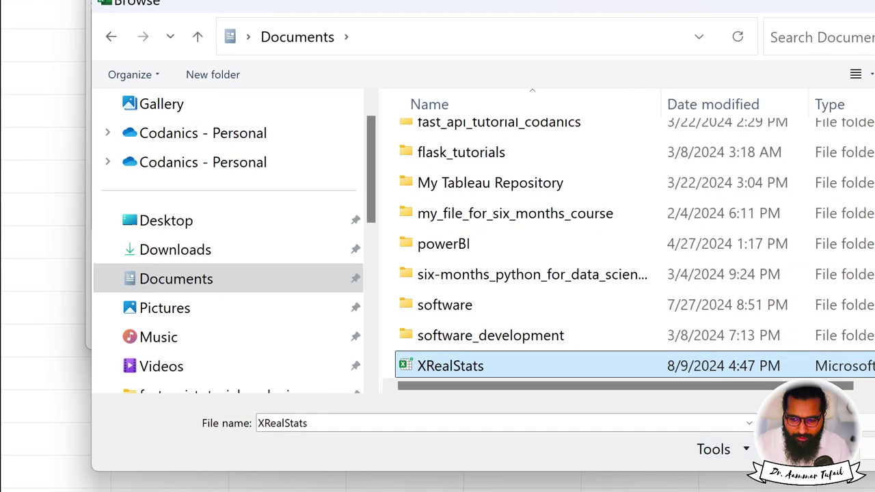
left_click(329, 214)
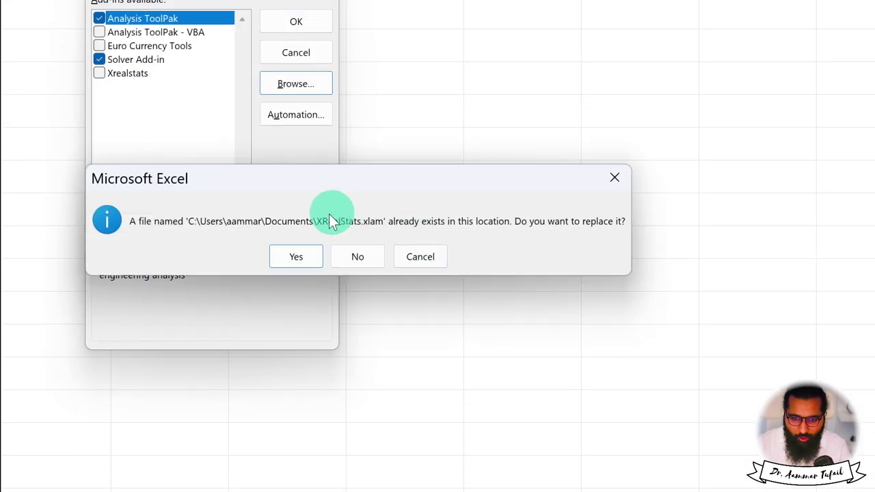
left_click(290, 257)
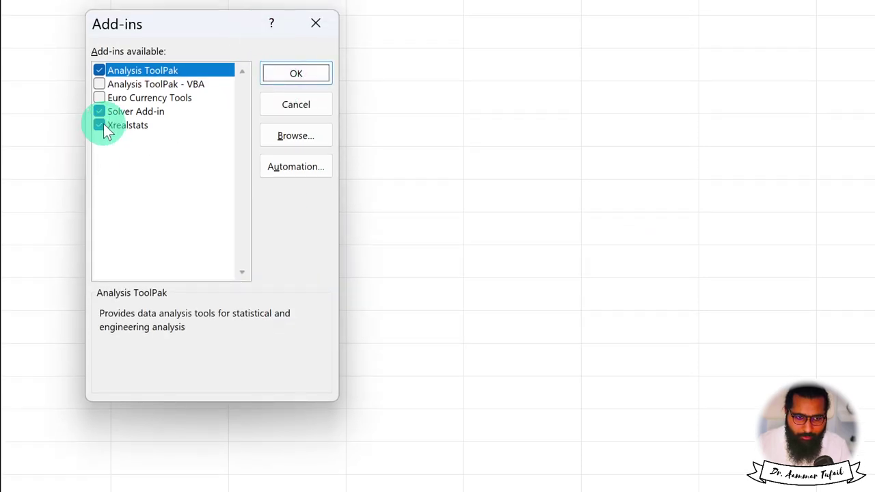
left_click(100, 126)
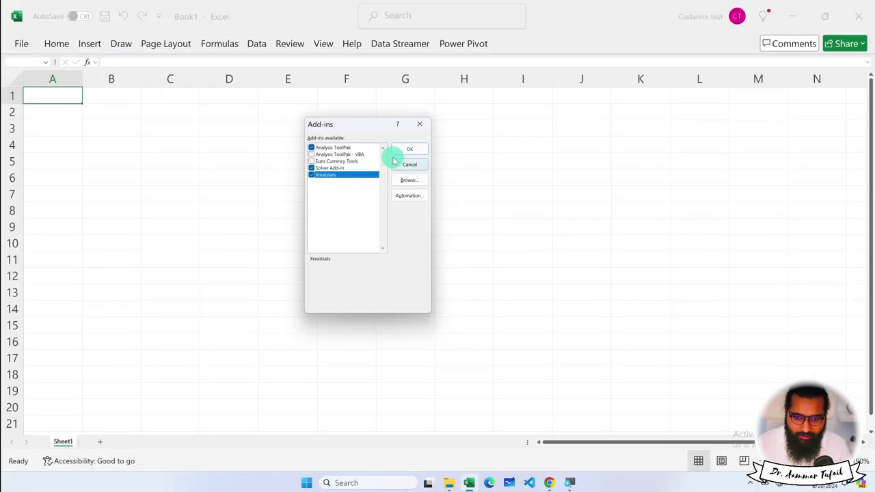
Load Xrealstats and show the Real Statistics menu on the Add-ins tab
left_click(397, 150)
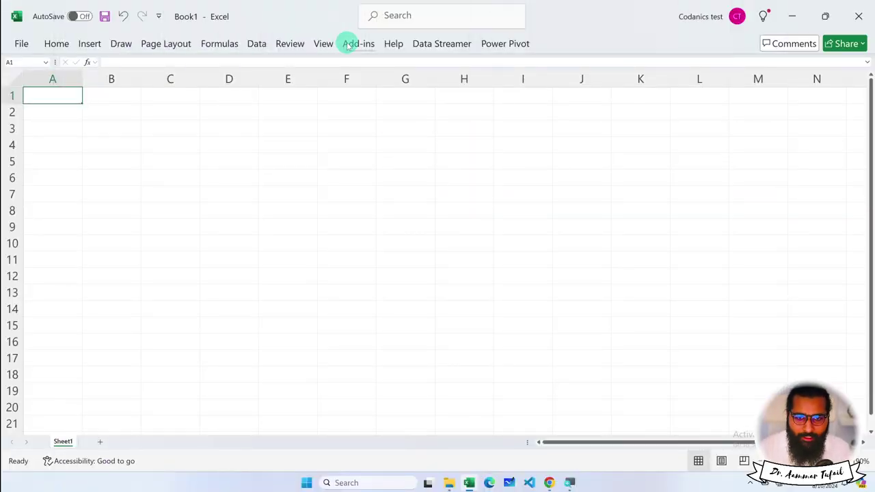
left_click(349, 44)
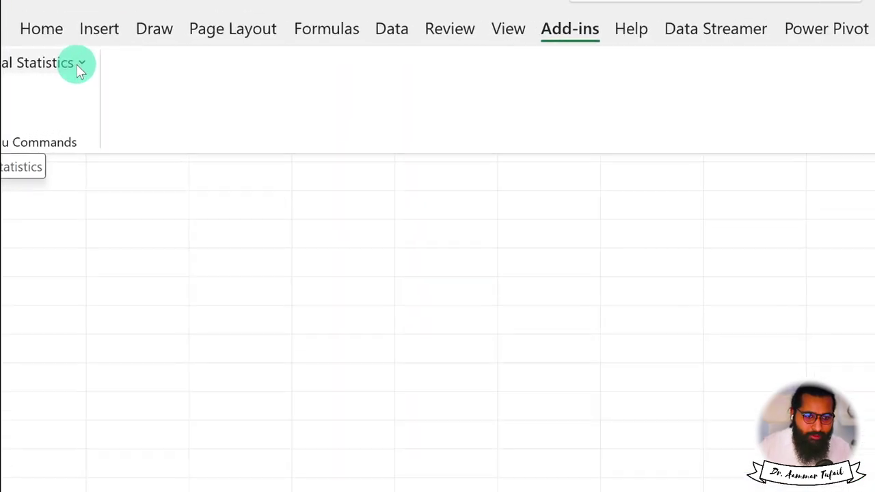
left_click(142, 63)
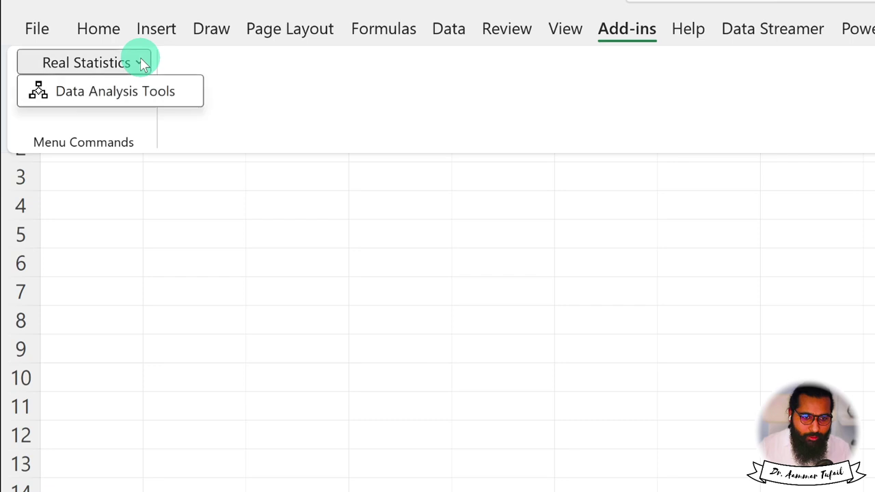
key("super")
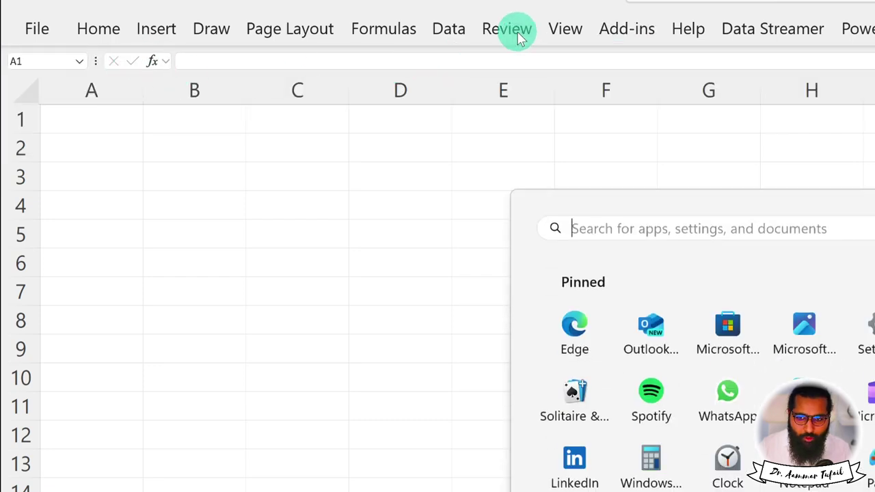
left_click(627, 29)
left_click(627, 29)
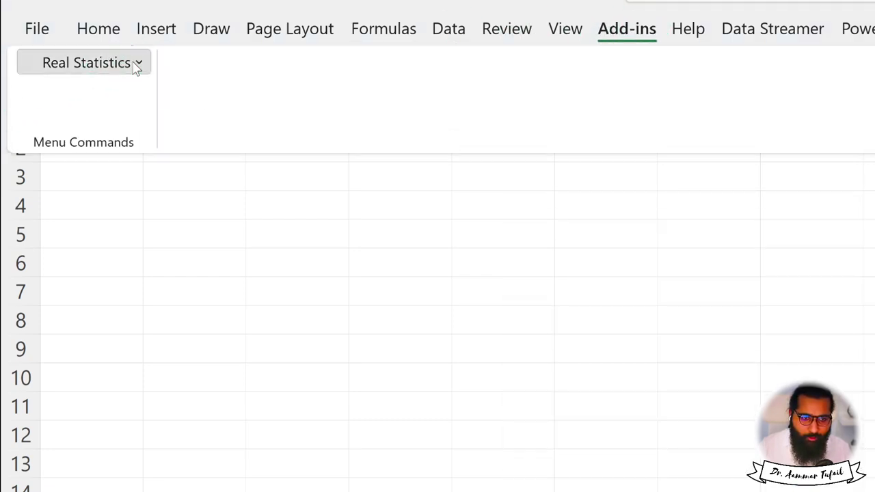
left_click(86, 63)
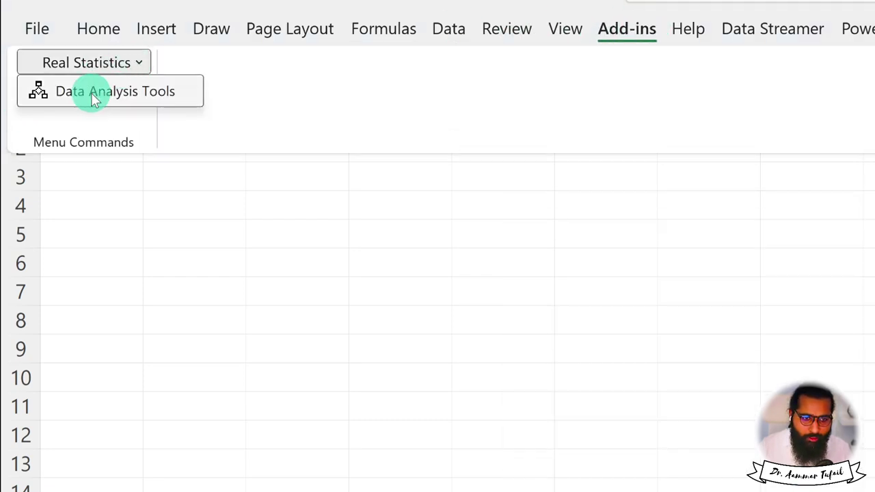
Open Real Statistics Data Analysis Tools and browse the Reg, Anova, Time S, Multivar, Corr and Misc tabs
left_click(130, 95)
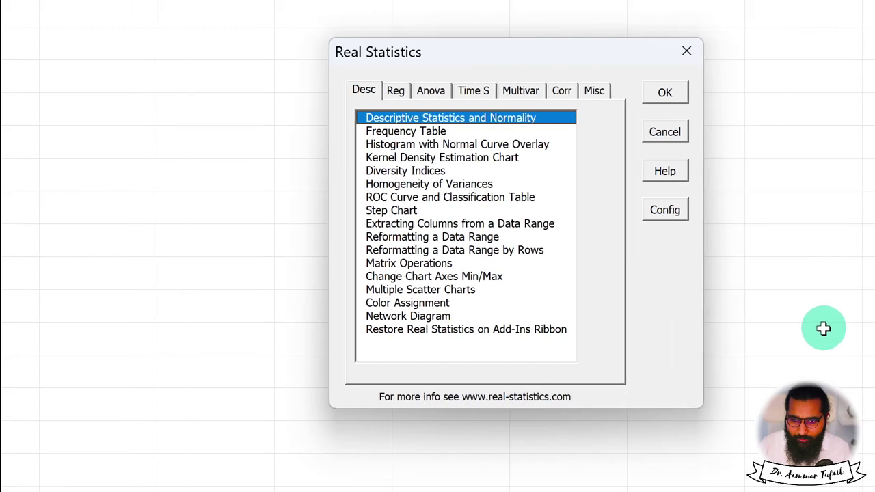
left_click(396, 91)
left_click(433, 92)
left_click(481, 91)
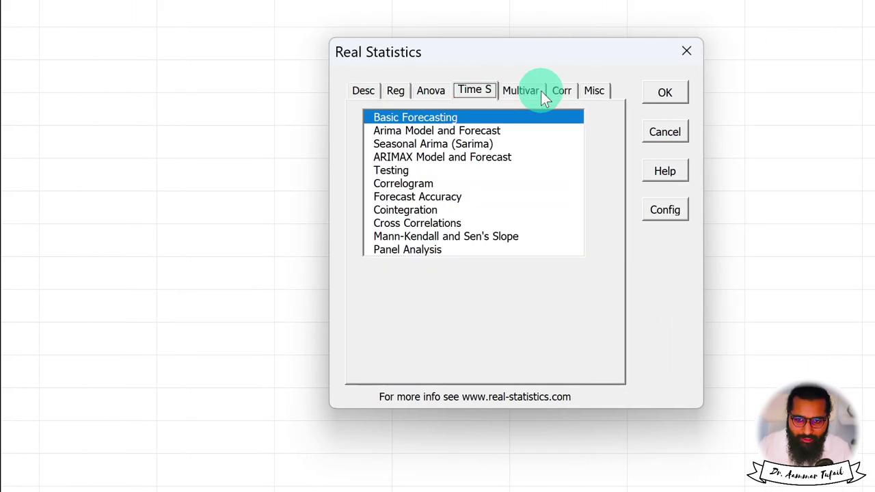
left_click(532, 91)
left_click(563, 89)
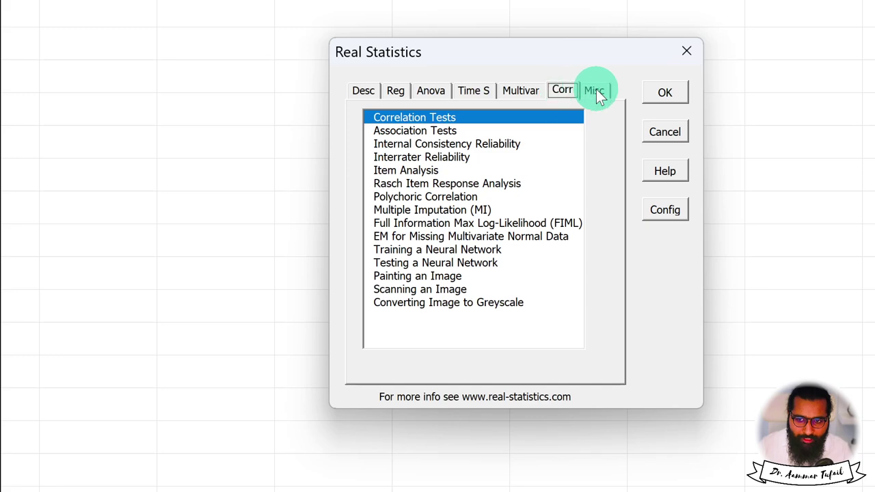
left_click(597, 90)
left_click(559, 91)
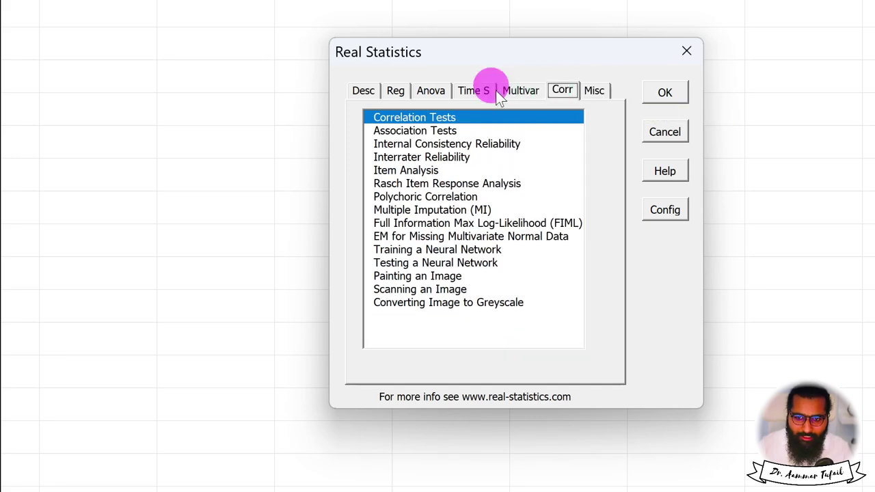
left_click(487, 90)
left_click(428, 92)
left_click(396, 94)
left_click(362, 91)
Browse the tool categories again, ending on Desc, then cancel the Real Statistics dialog
left_click(396, 91)
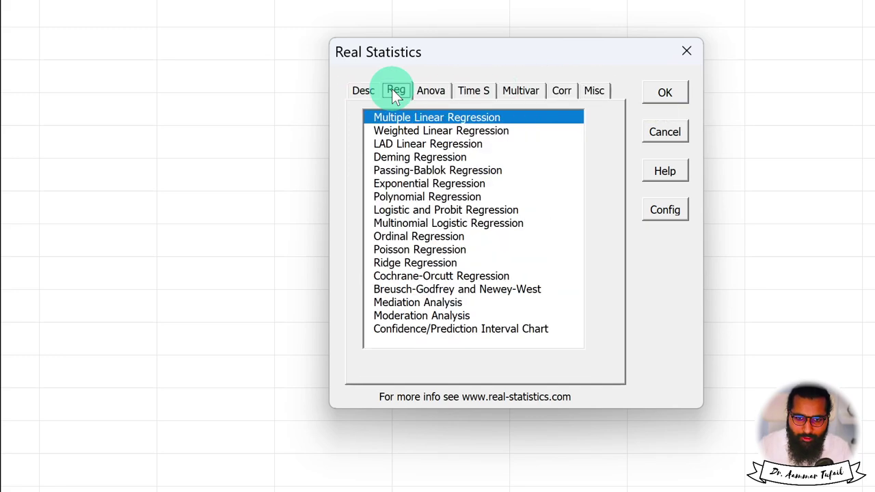
left_click(430, 91)
left_click(473, 91)
left_click(525, 91)
left_click(562, 91)
left_click(595, 90)
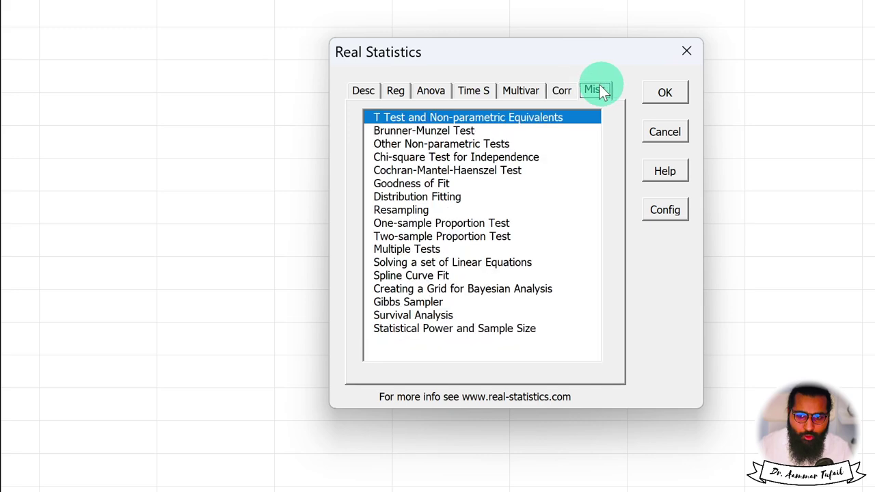
left_click(562, 91)
left_click(519, 91)
left_click(475, 90)
left_click(394, 92)
left_click(357, 94)
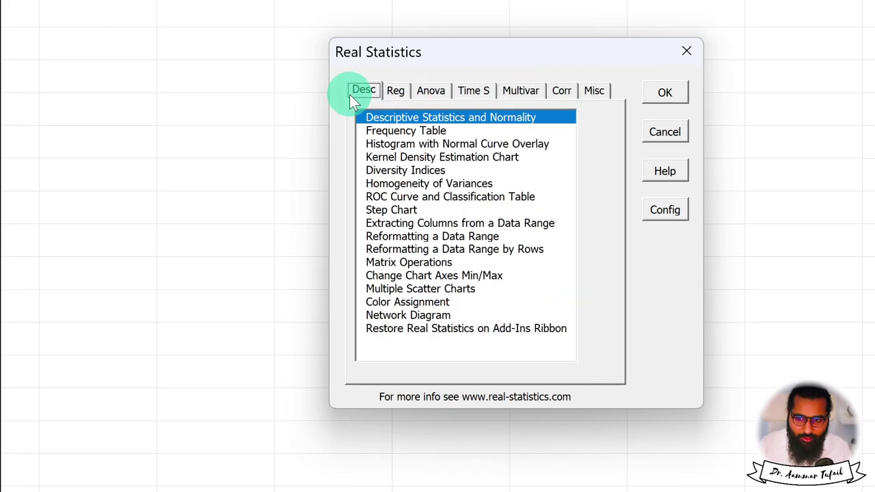
left_click(423, 91)
left_click(488, 95)
left_click(523, 91)
left_click(594, 91)
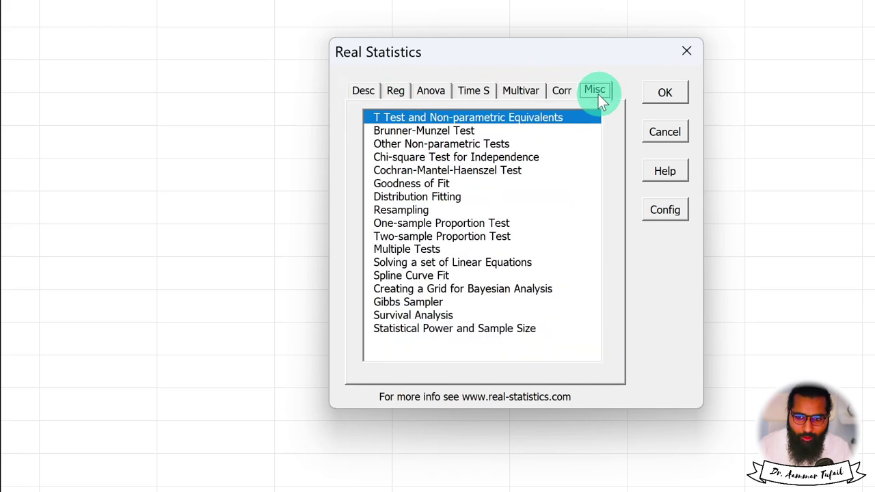
left_click(562, 91)
left_click(479, 90)
left_click(506, 91)
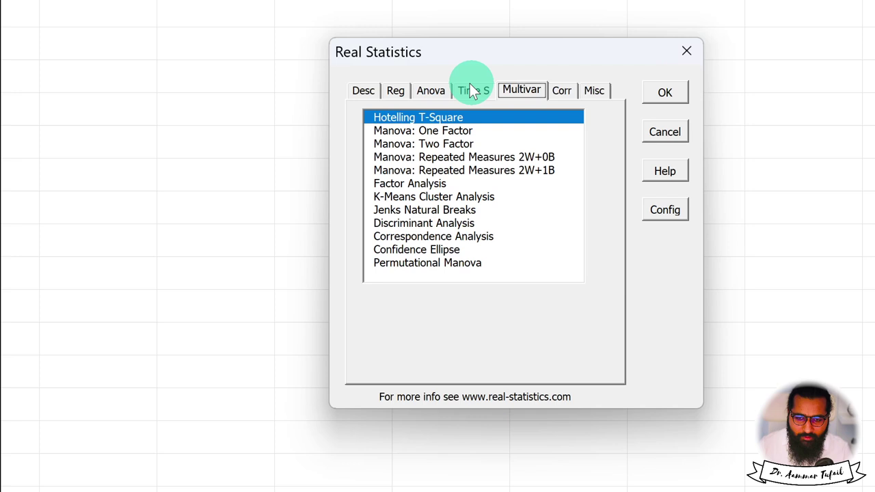
left_click(432, 91)
left_click(395, 95)
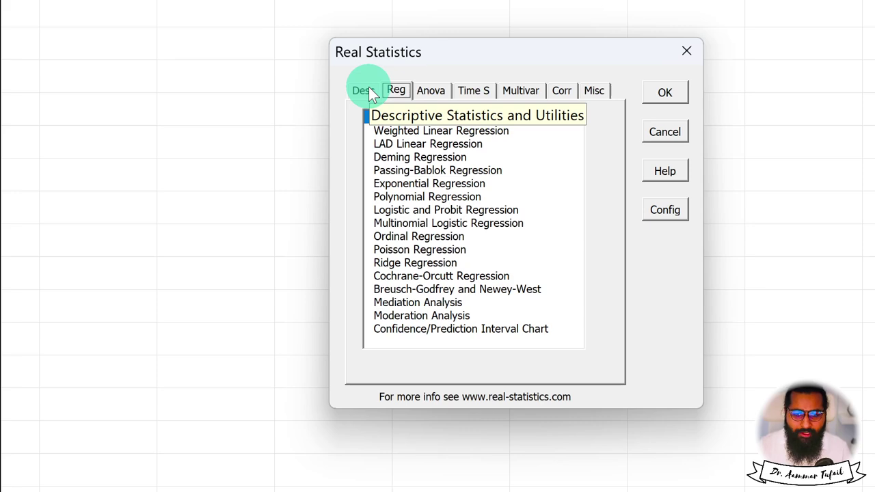
left_click(369, 89)
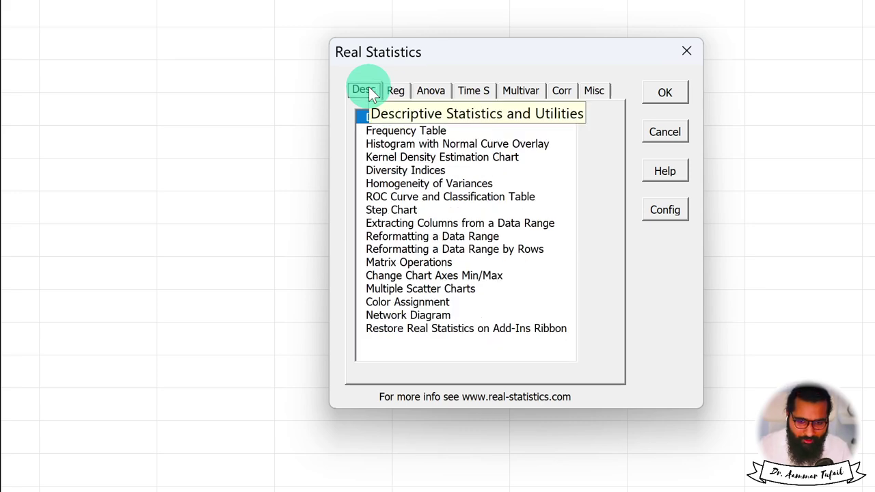
left_click(665, 132)
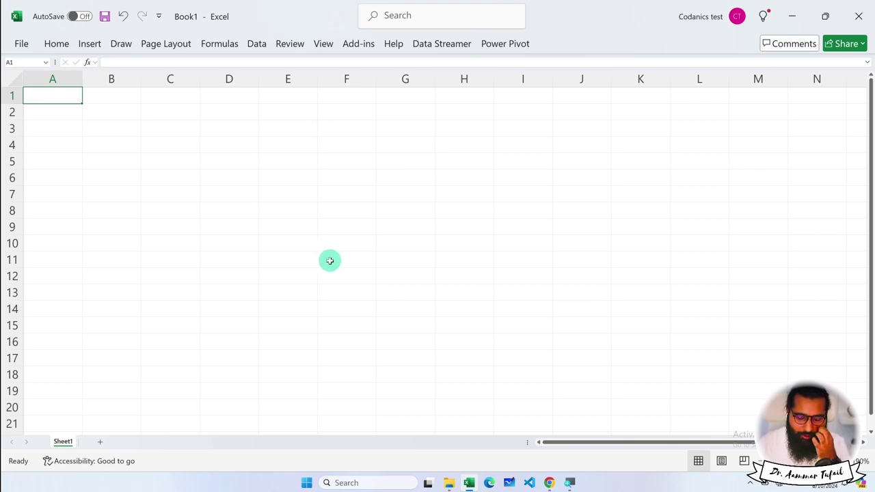
Type the headers Students in A1 and Teachers in B1
scroll(74, 156, "up", 3, "ctrl")
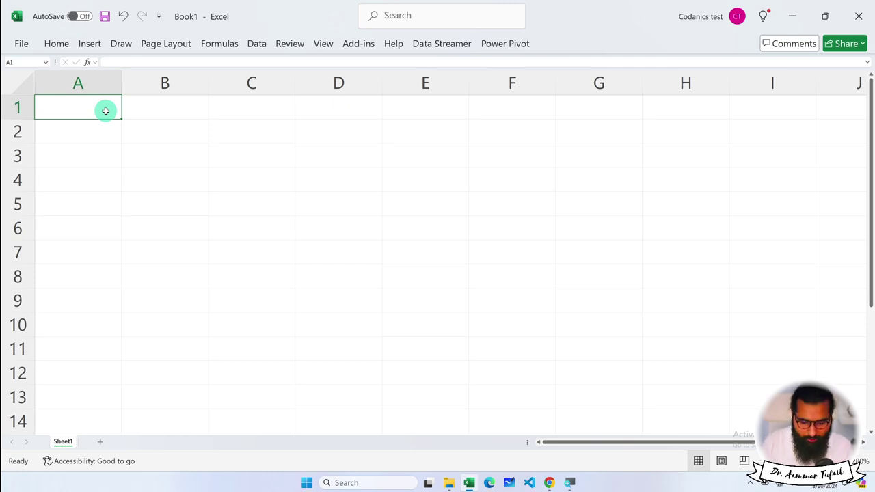
type("Students")
key("Return")
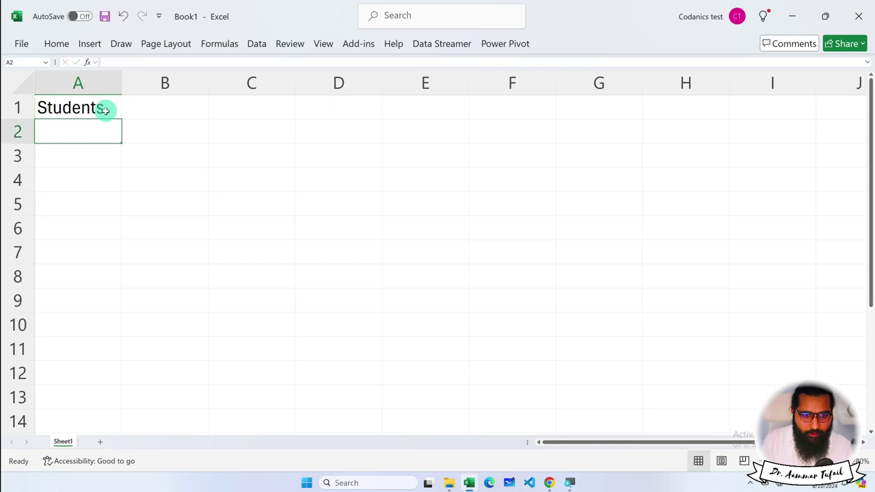
key("Up")
key("Right")
type("T")
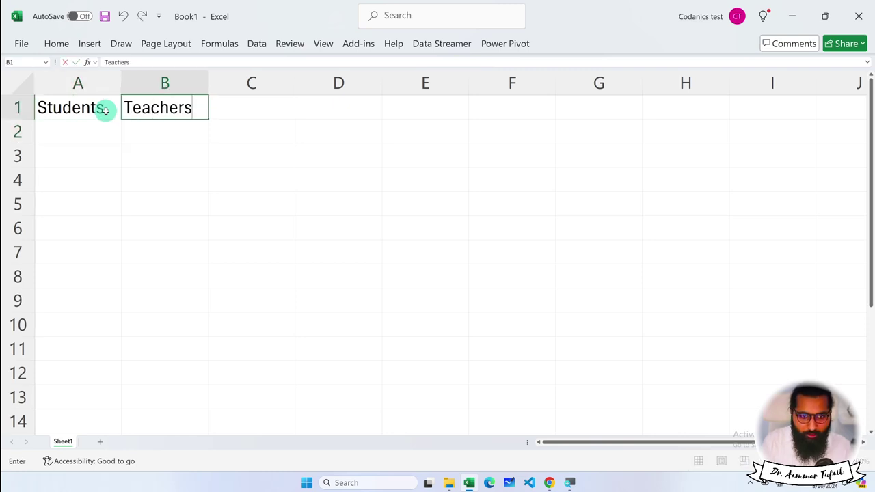
key("Return")
Enter the Students values 25, 20, 19, 23, 24, 30 in A2:A7
left_click(97, 124)
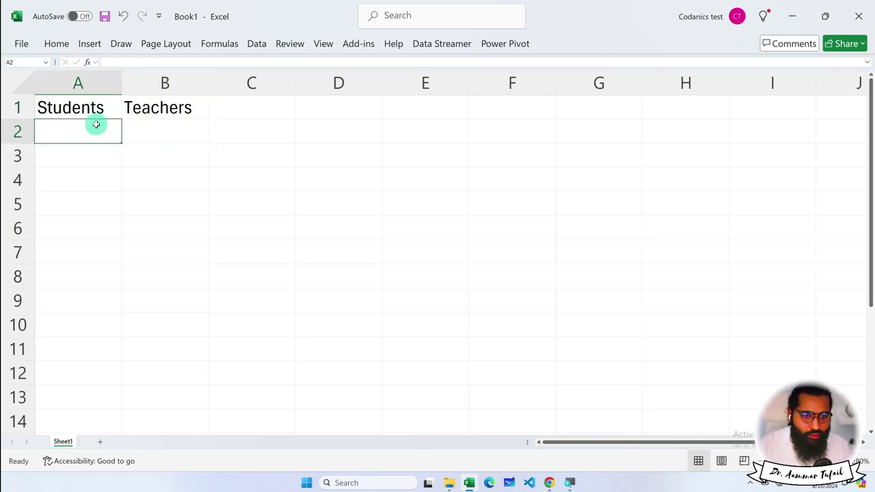
type("25")
key("Return")
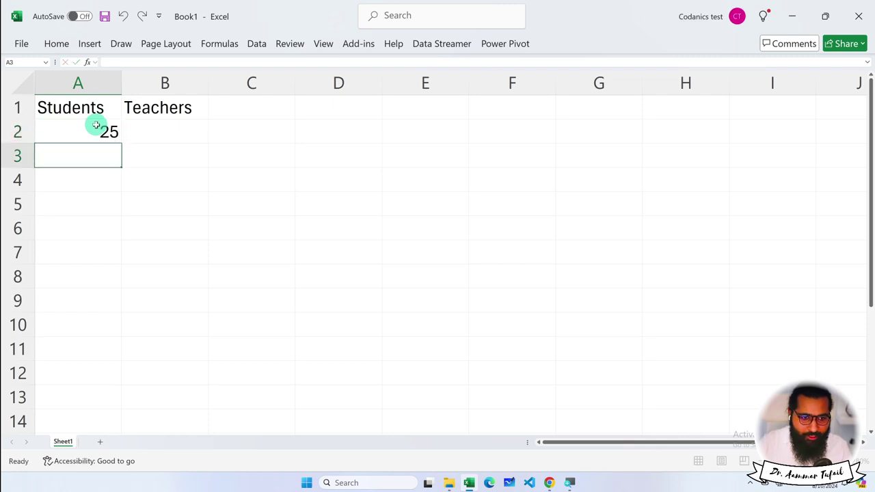
type("20")
key("Return")
type("1")
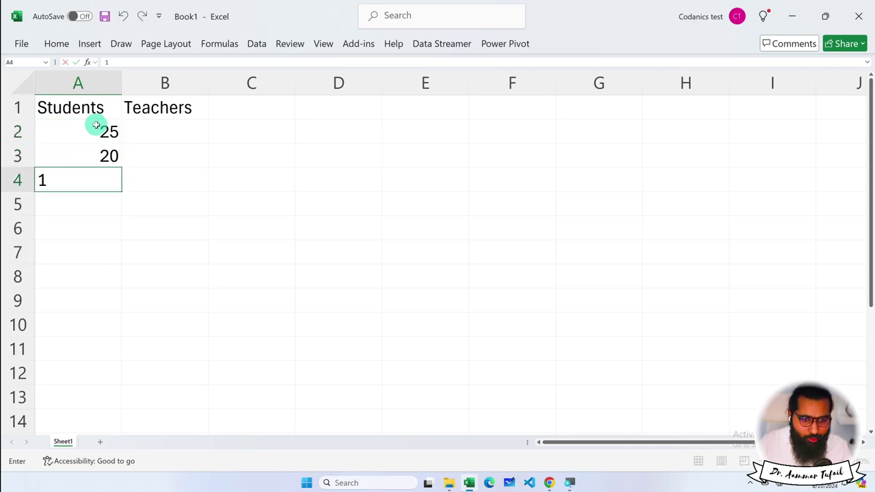
type("9")
key("Return")
type("23")
key("Return")
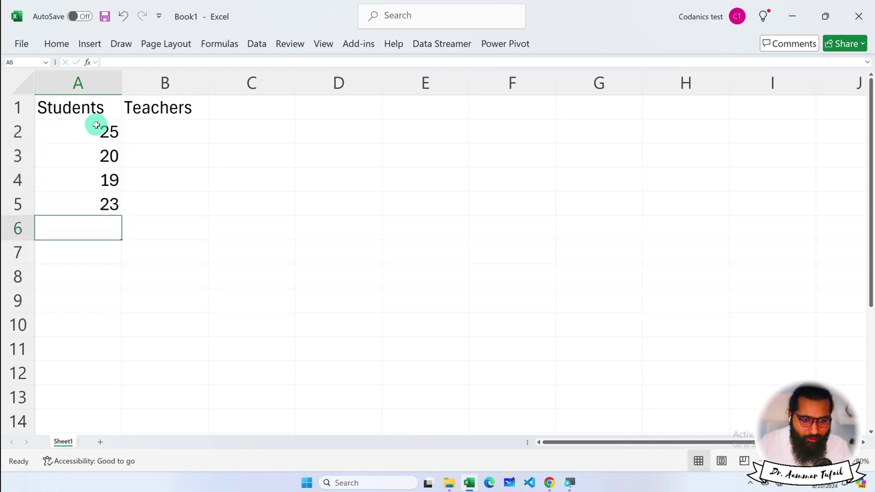
type("24")
key("Return")
type("30")
key("Return")
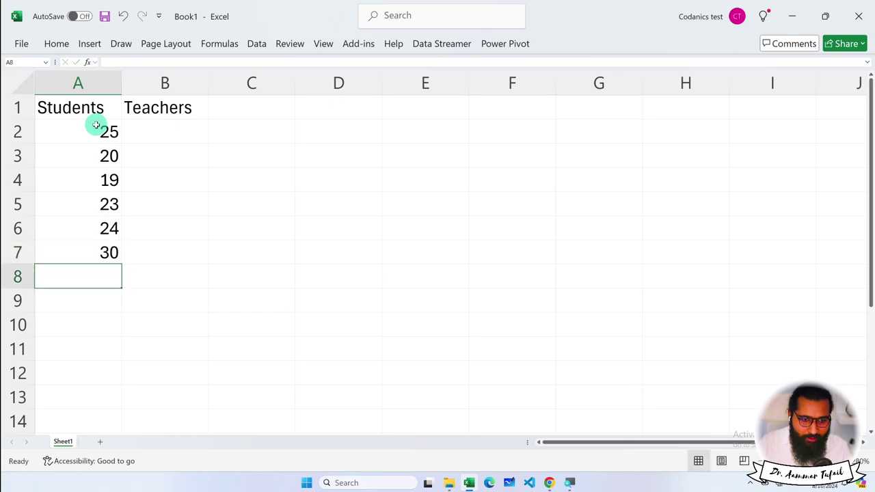
Enter the Teachers values 35, 33, 30, 28, 29, 25 in B2:B7
key("Up")
key("Up")
key("Up")
key("Up")
key("Up")
key("Right")
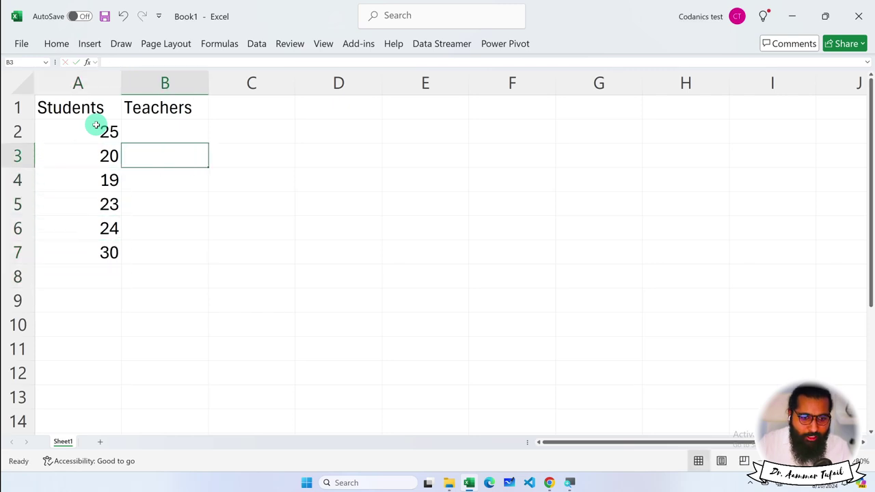
key("Up")
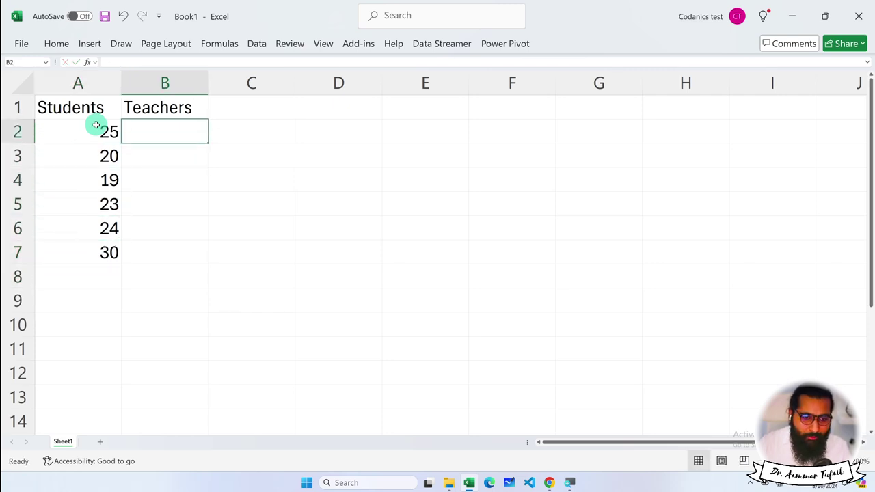
type("35")
key("Return")
type("33")
key("Return")
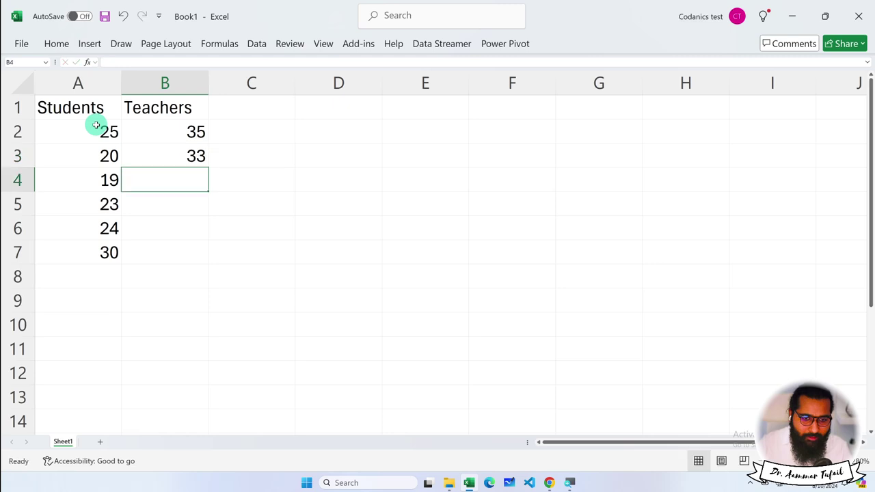
type("30")
key("Return")
type("28")
key("Return")
type("29")
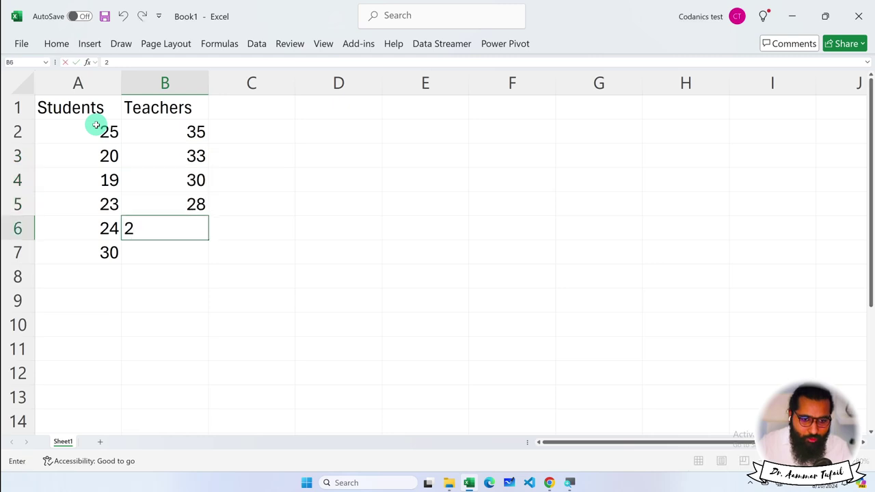
key("Return")
type("25")
key("Return")
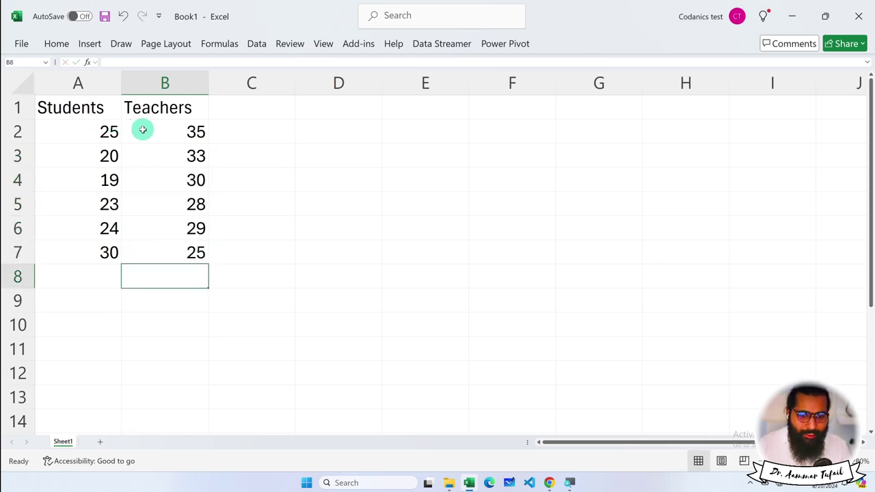
left_click(144, 130)
left_click(116, 131)
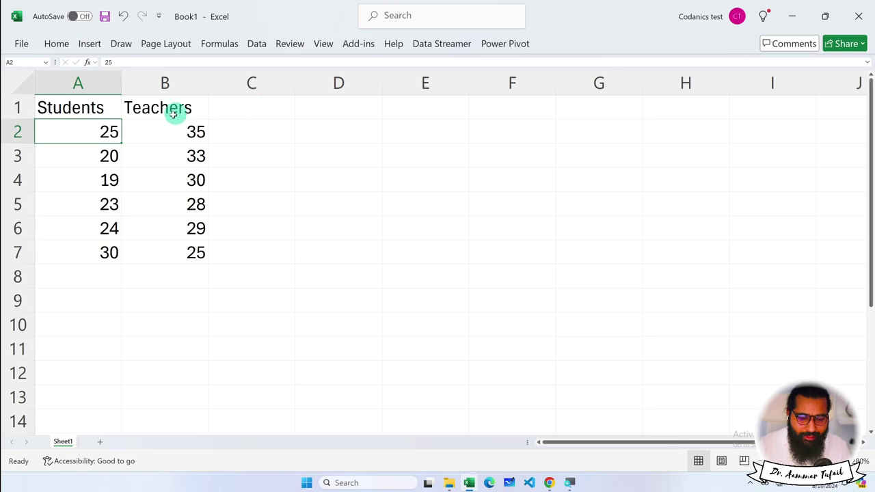
Convert A1:B7 into a table with headers using Ctrl+T
mouse_move(74, 115)
left_mouse_down()
mouse_move(169, 243)
mouse_move(177, 240)
left_mouse_up()
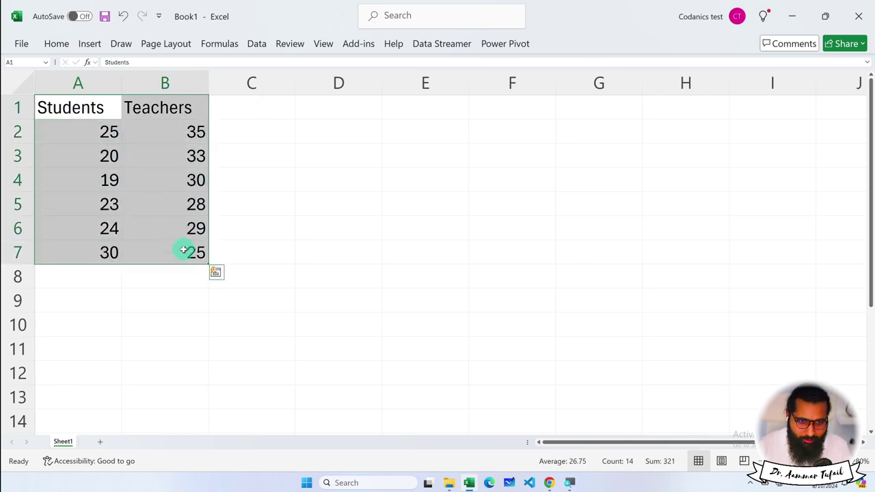
left_click(145, 299)
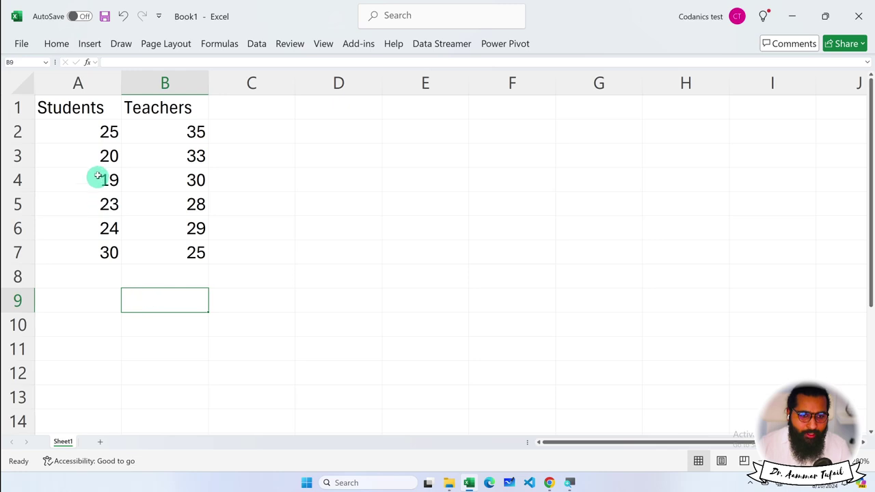
left_click_drag(75, 108, 167, 250)
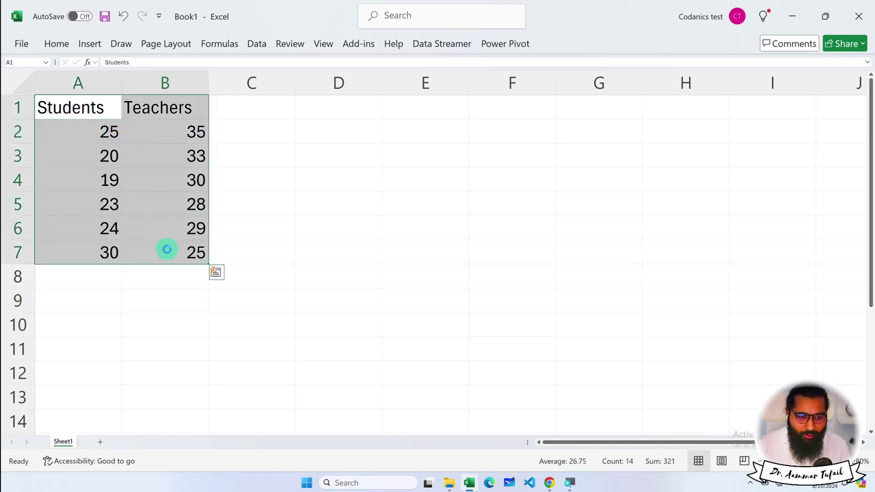
key("ctrl+t")
left_click(342, 258)
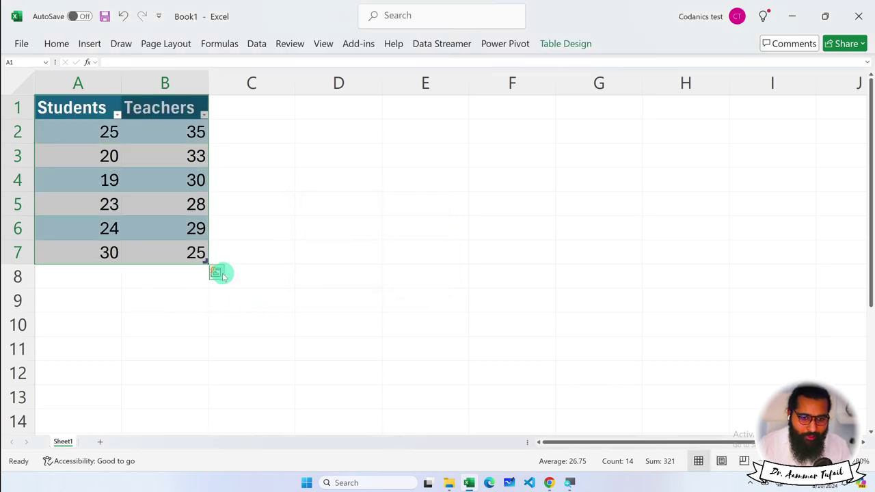
Browse the Quick Analysis chart and totals suggestions, then close it without adding anything
left_click(217, 273)
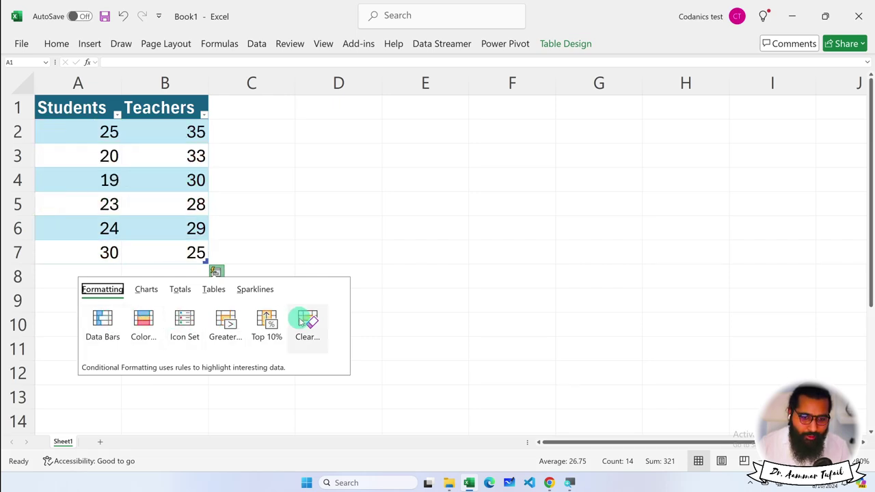
left_click(147, 289)
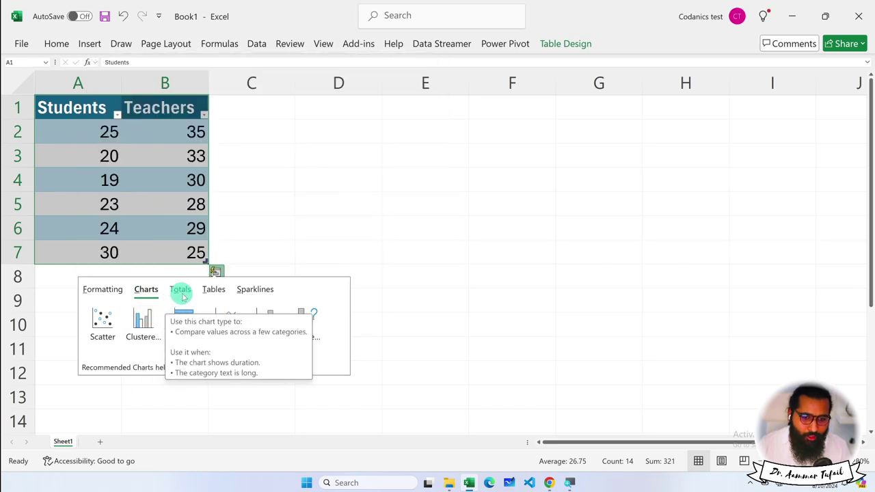
left_click(180, 289)
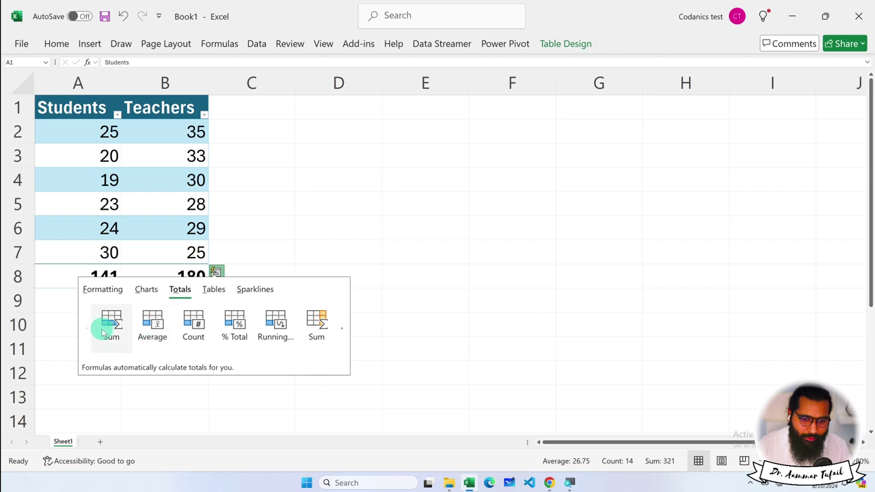
left_click(276, 223)
left_click(255, 319)
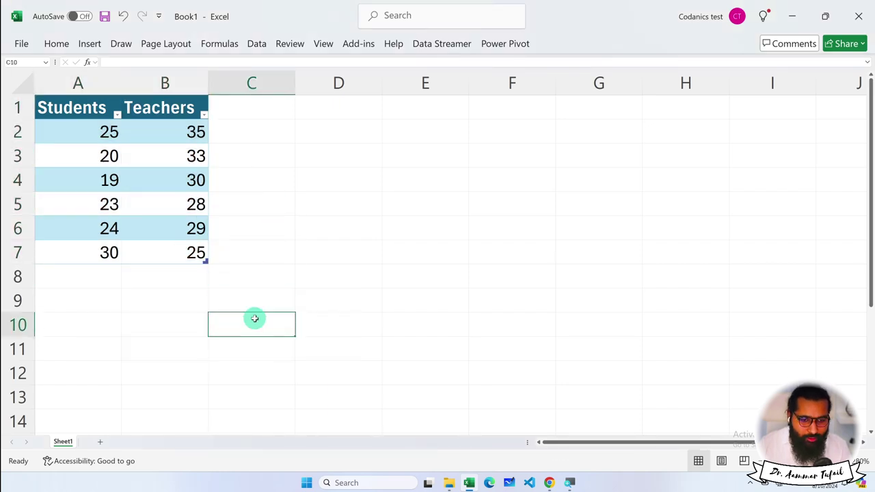
Type the labels Mean, SD and SE down C8:C10
scroll(176, 299, "up", 3, "ctrl")
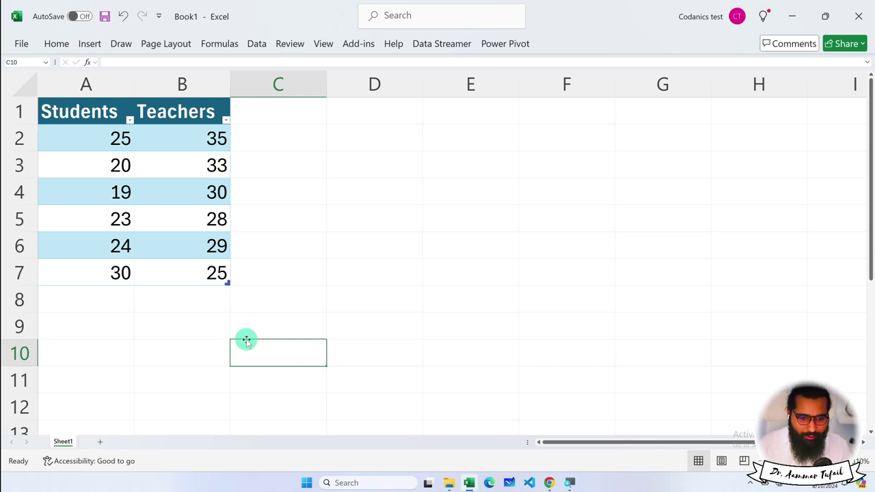
left_click(135, 346)
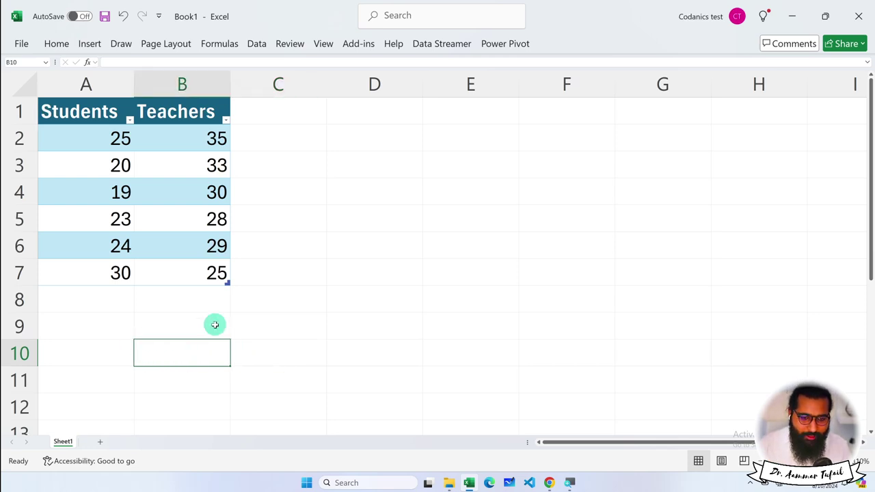
left_click(301, 301)
type("Mean")
key("Return")
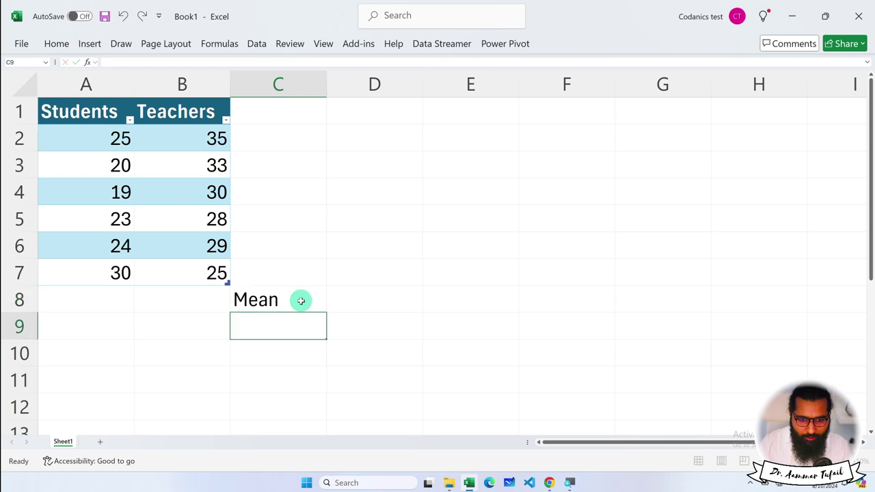
type("SD")
key("Return")
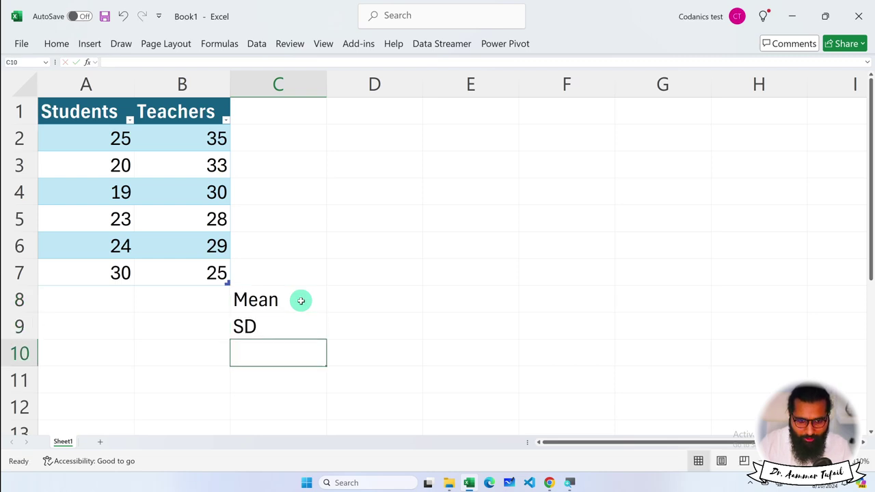
type("SE")
left_click(430, 319)
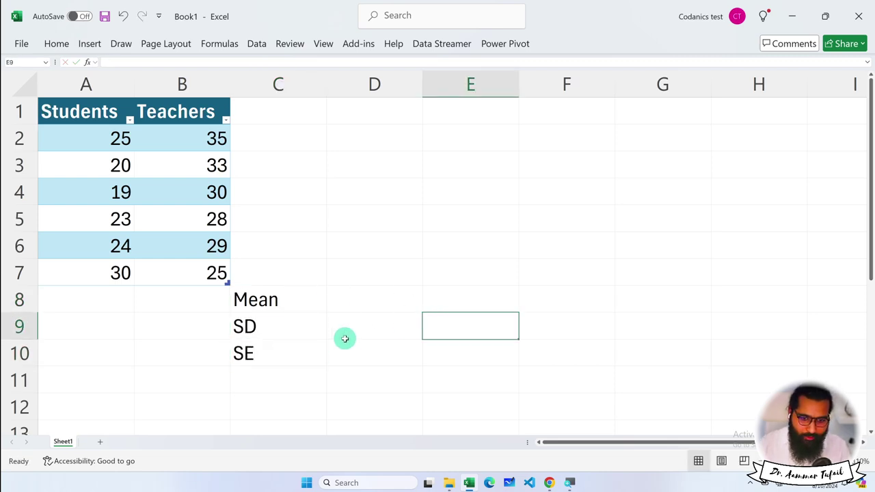
Write Standard Deviation and Standard Error in D9:D10 and bold the C8:D10 labels
left_click(363, 320)
type("Standard")
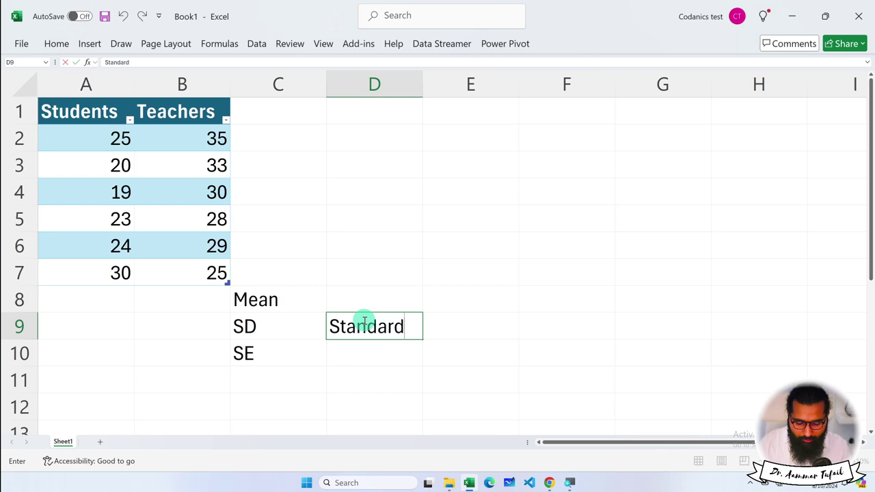
type(" Deviation")
key("Return")
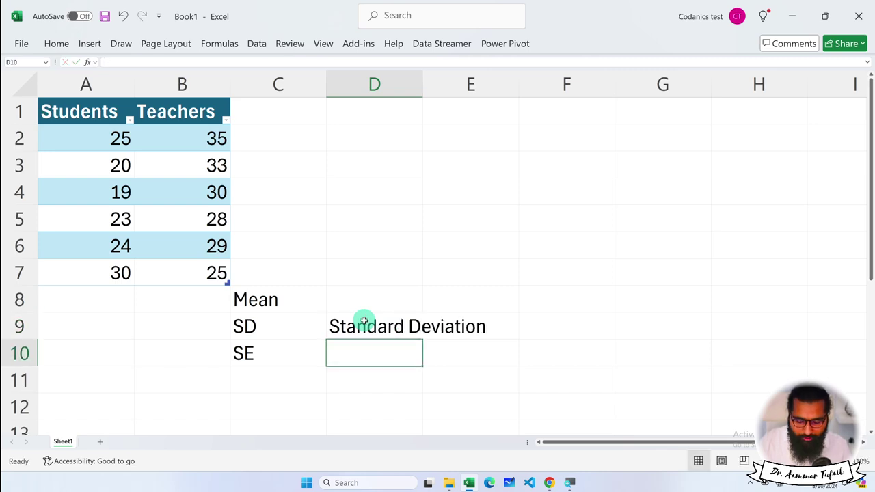
type("Standardd E")
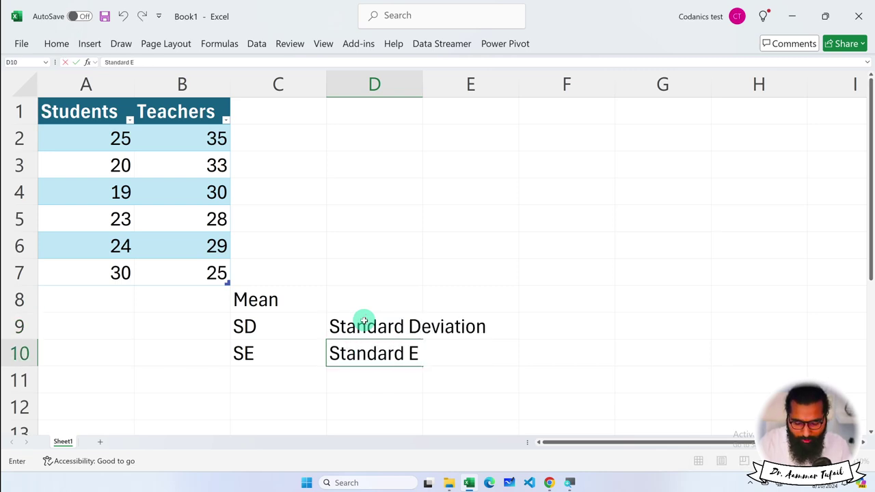
type("rro")
left_click(470, 385)
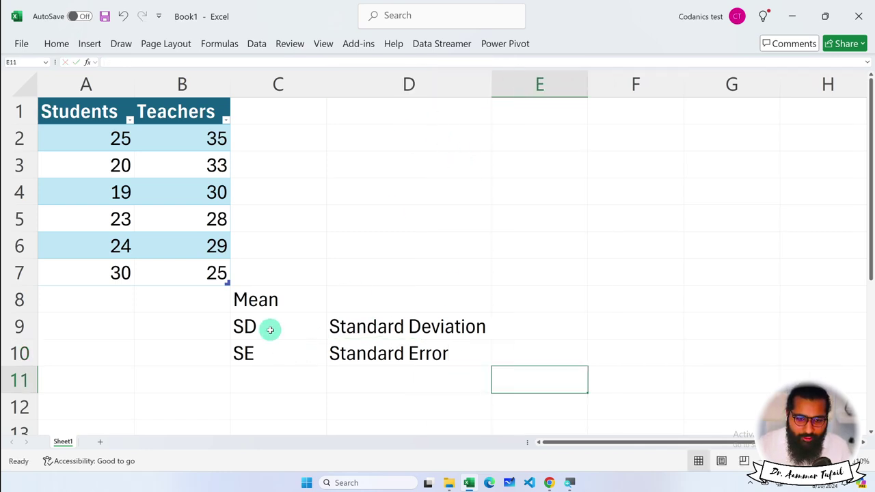
left_click_drag(272, 309, 367, 353)
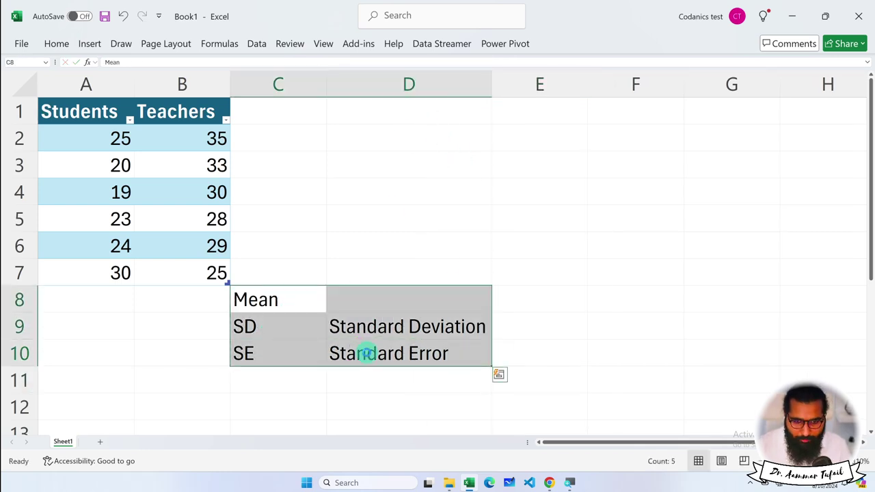
key("ctrl+b")
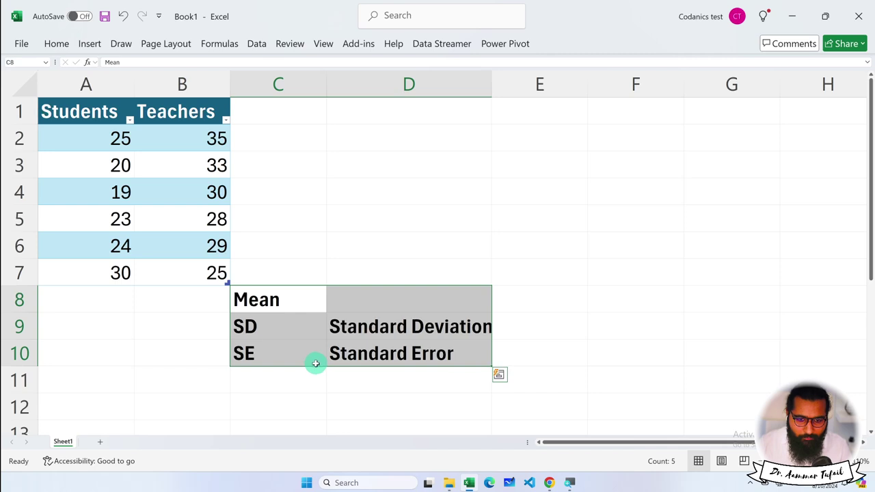
left_click(274, 356)
left_click(87, 85)
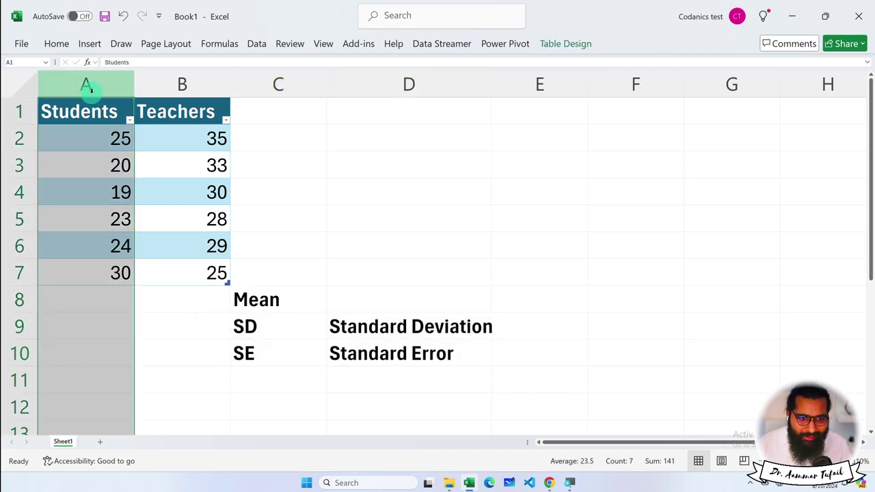
left_click(188, 84)
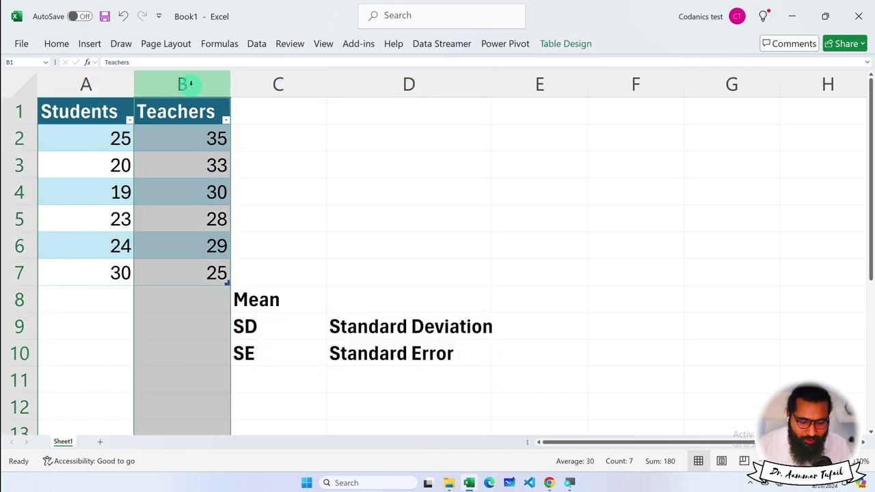
left_click(152, 154)
left_click_drag(76, 111, 175, 265)
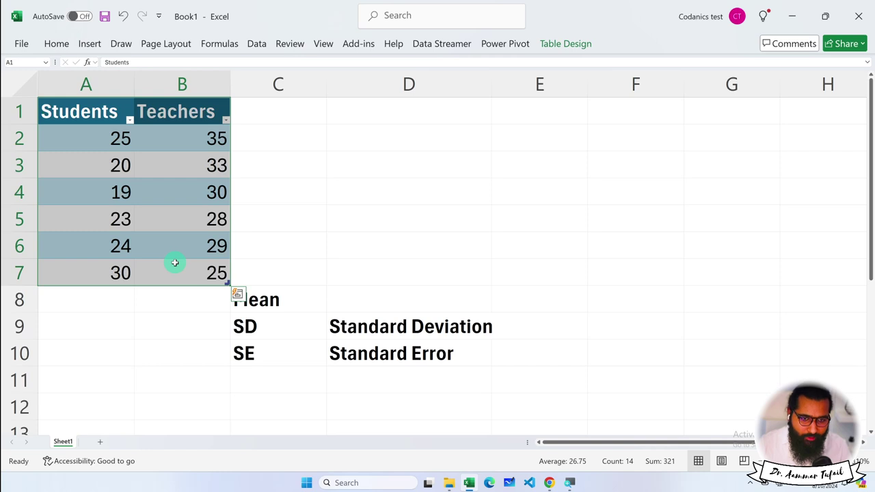
left_click(175, 264)
left_click(92, 82)
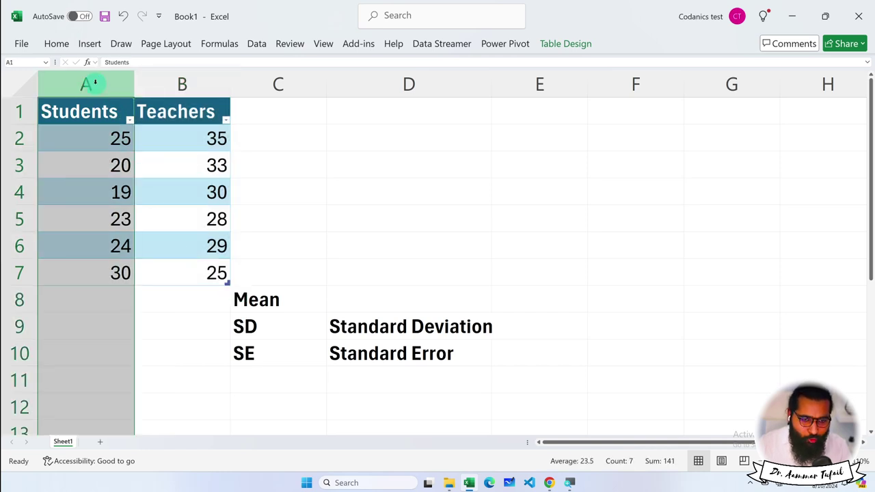
left_click(197, 72)
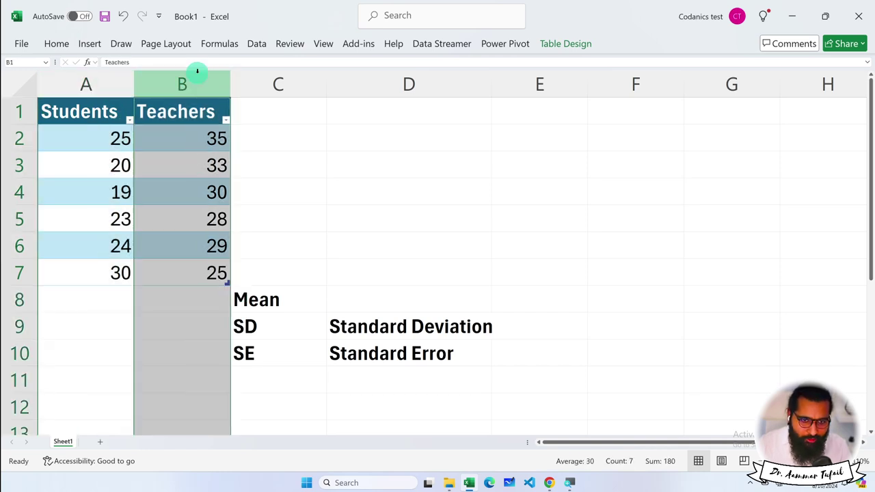
left_click(439, 138)
Pair Univariate in D2 with 1 Column in E2
type("Univaria")
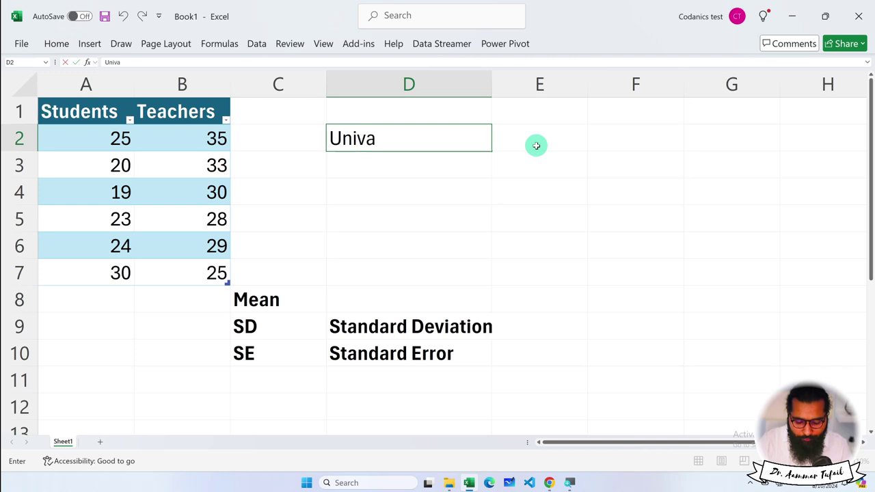
type("te")
key("Return")
key("Up")
left_click(536, 146)
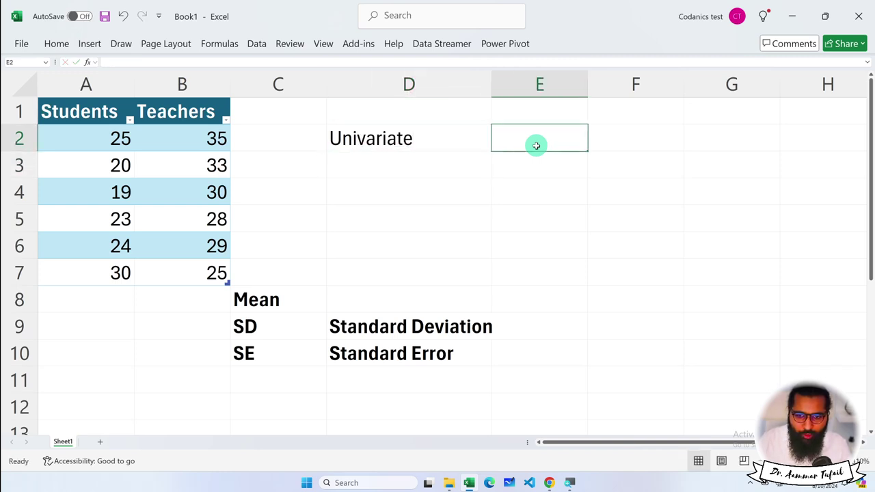
left_click_drag(97, 113, 94, 263)
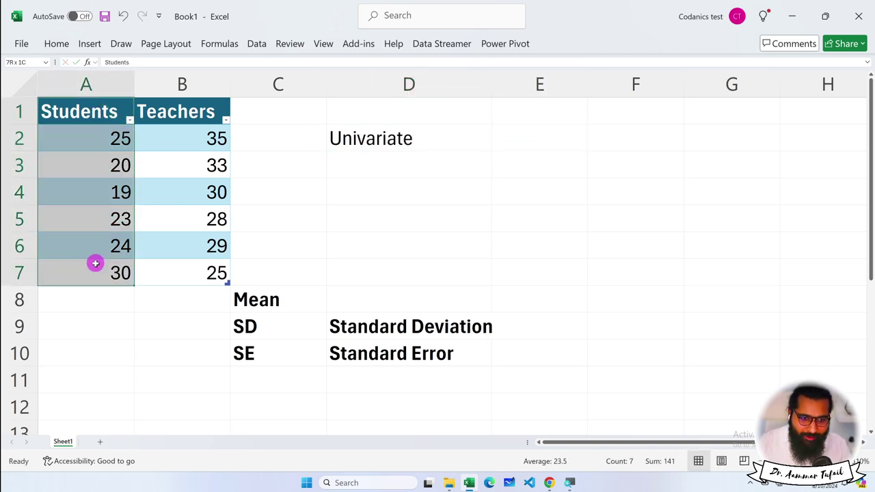
left_click(540, 134)
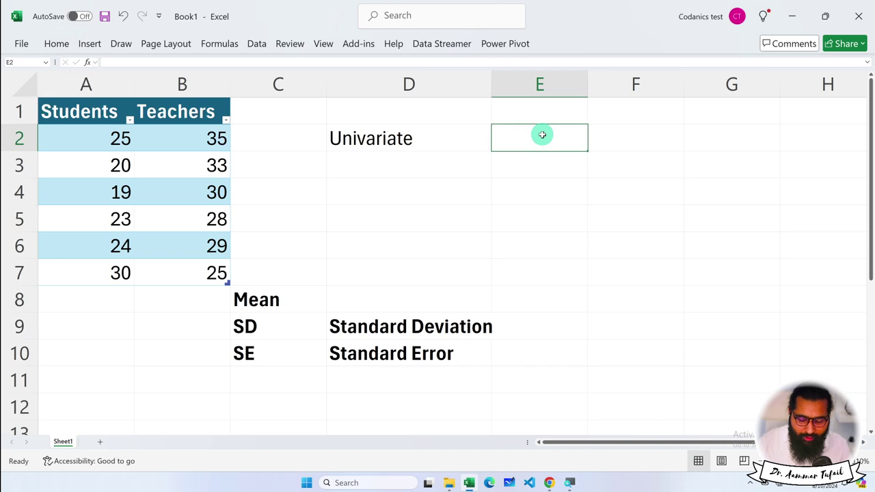
type("1 Colum")
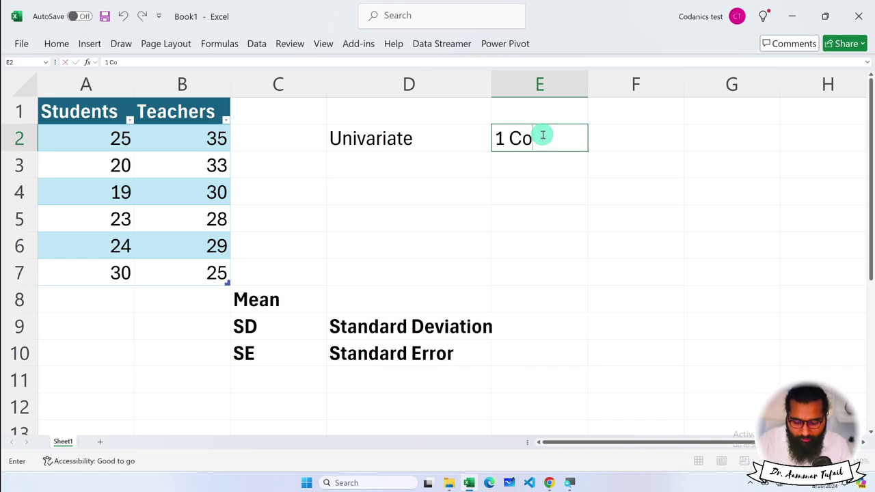
type("n")
key("Return")
key("Left")
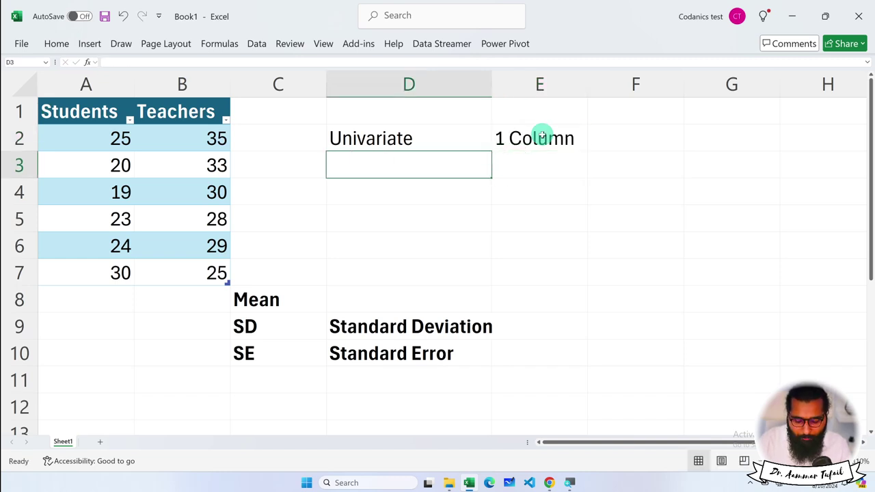
Add Bi variate / 2 Columns and Multivariate / >= 3 Columns in D3:E4
type("Bi variate")
key("Return")
key("Up")
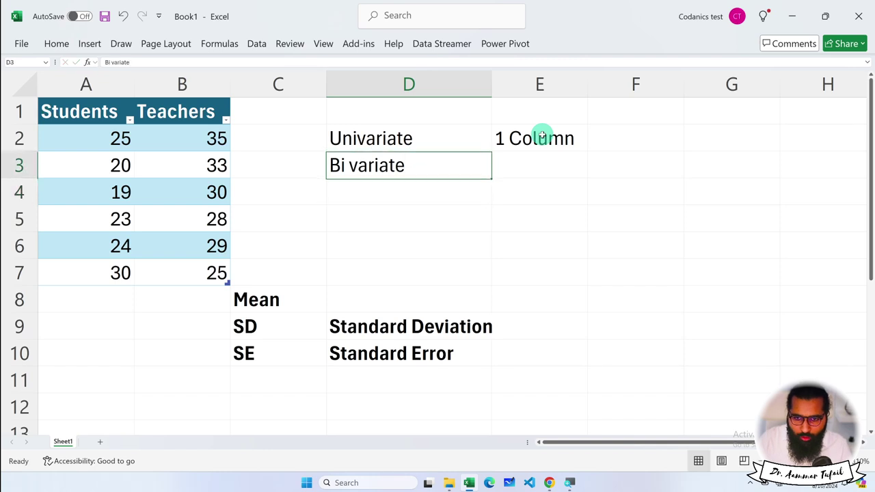
key("Right")
type("2")
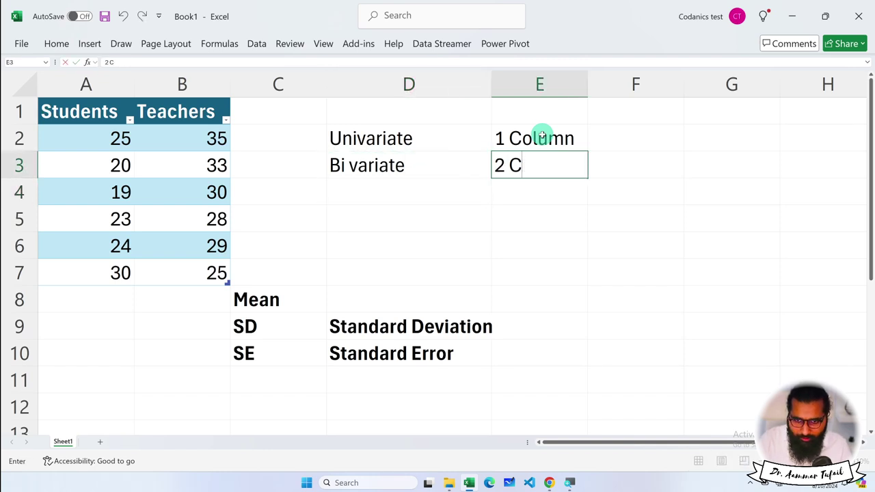
type("s")
key("Return")
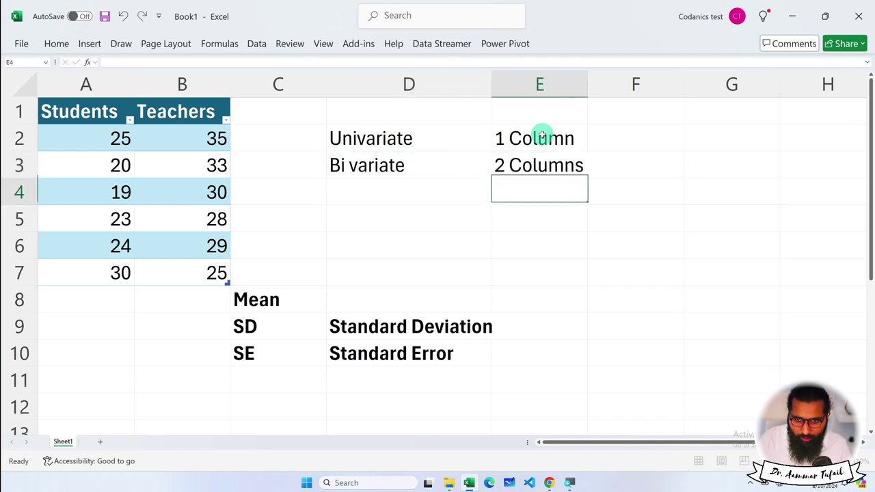
key("Left")
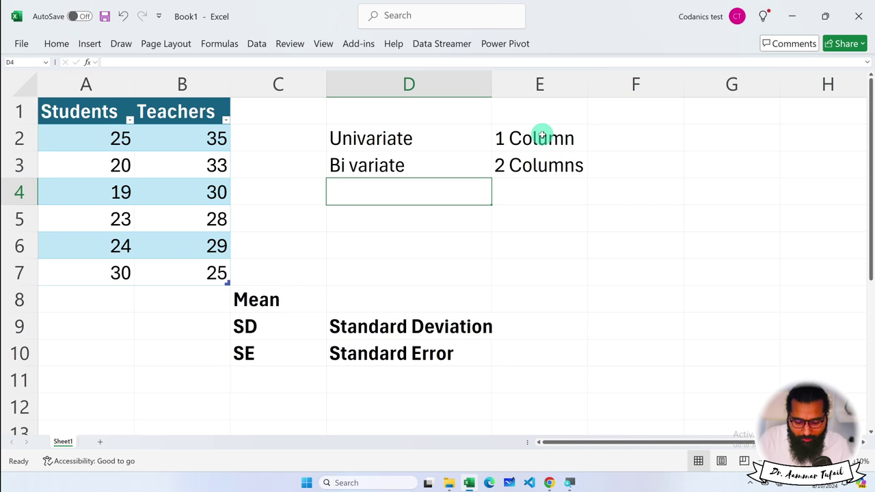
type("3")
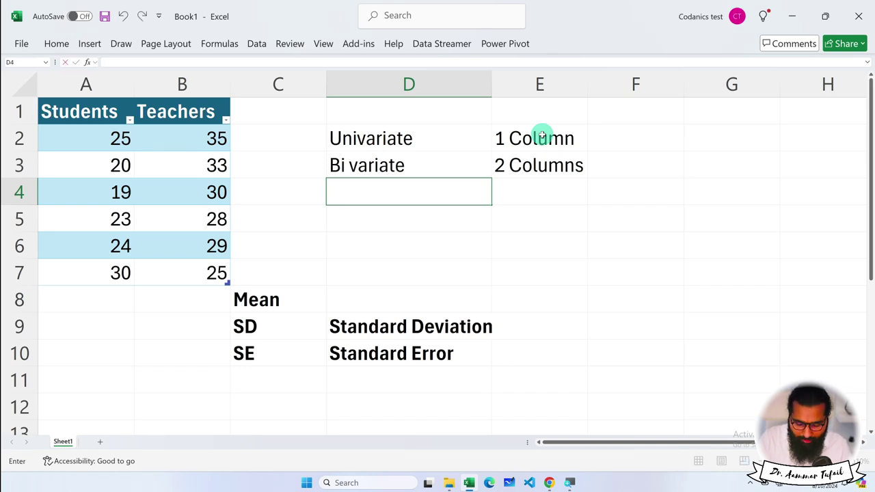
type("Multivariate")
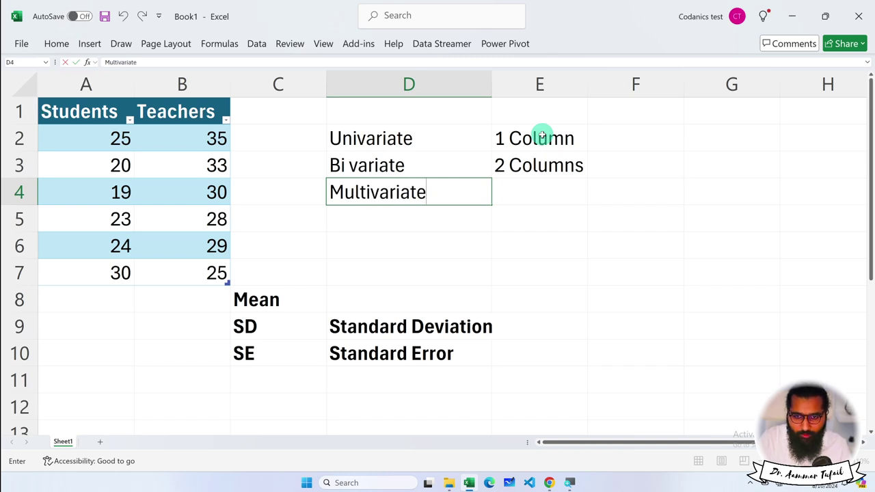
key("Tab")
type("3")
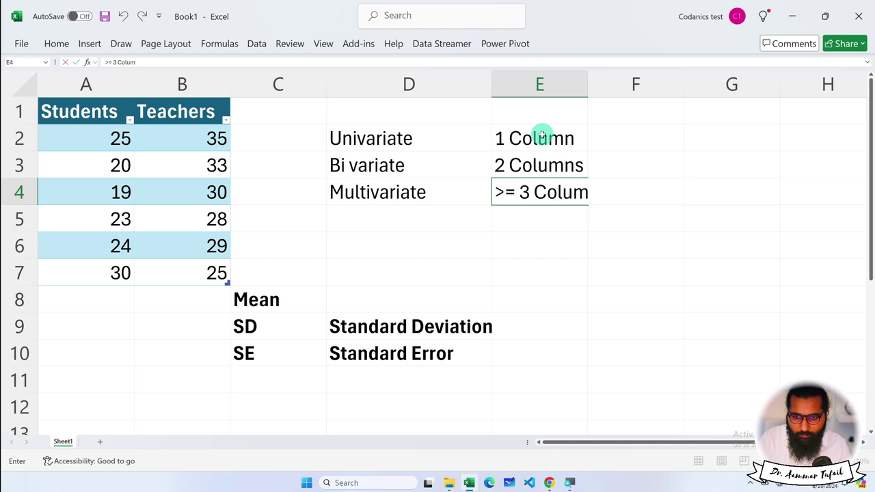
key("Return")
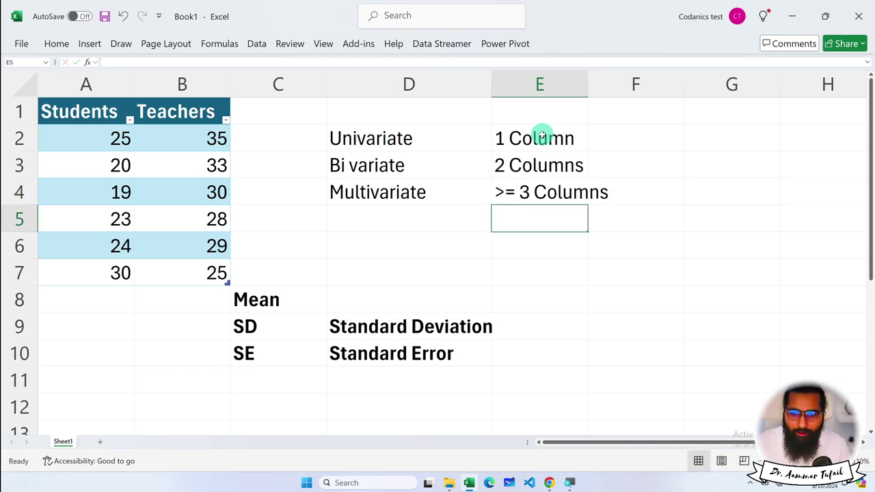
Autofit column E to its longest variate note entry
mouse_move(420, 143)
left_mouse_down()
mouse_move(517, 157)
mouse_move(530, 192)
left_mouse_up()
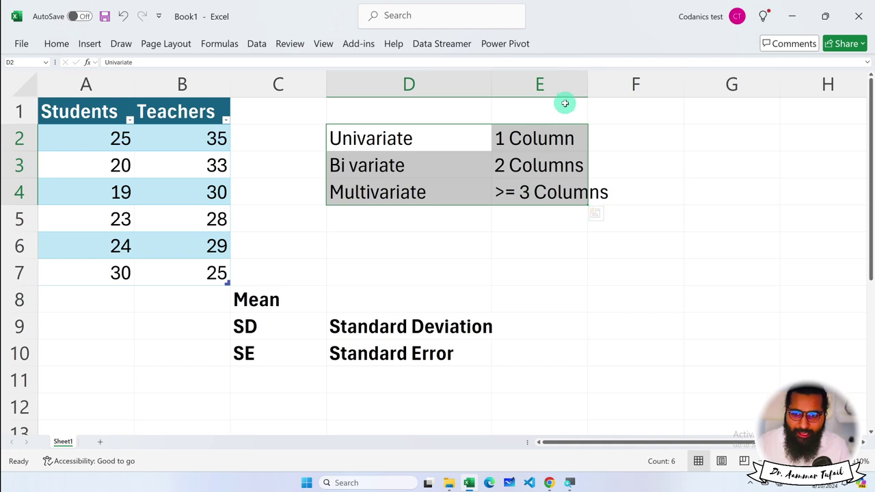
left_click_drag(587, 81, 587, 82)
double_click(587, 82)
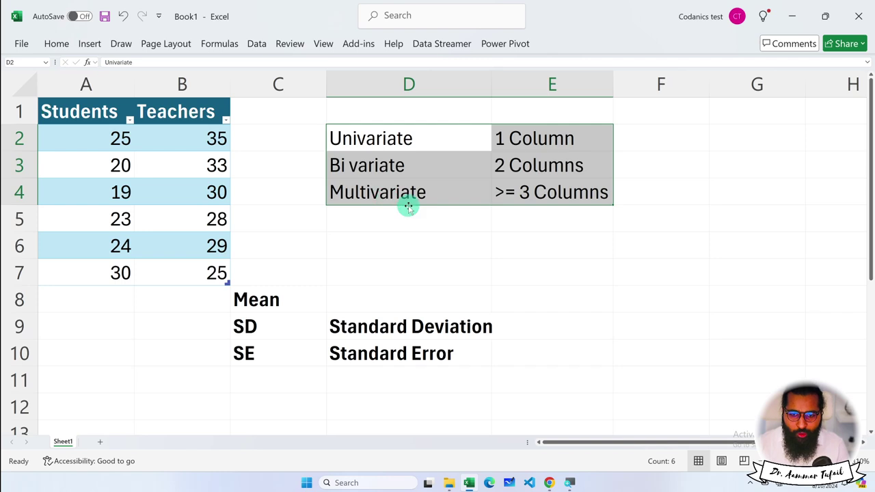
left_click(78, 85)
left_click_drag(78, 107, 85, 270)
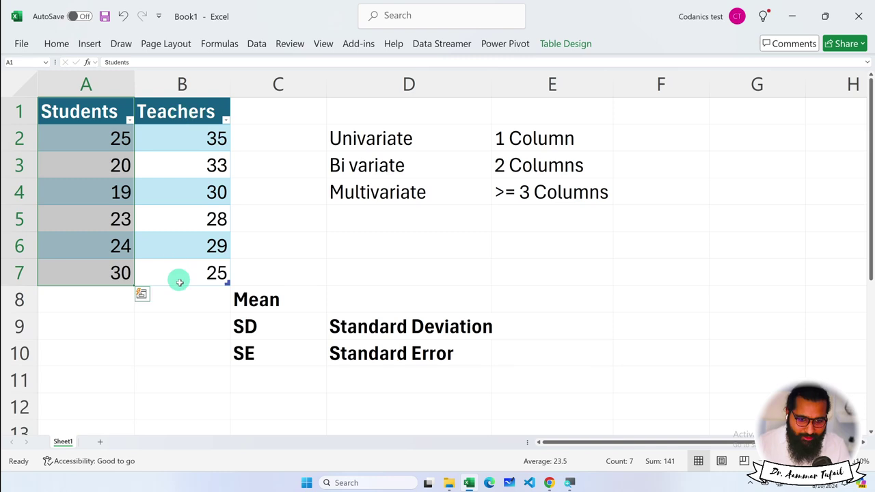
Copy the Students column and add a new sheet named Univariate
scroll(179, 285, "down", 1)
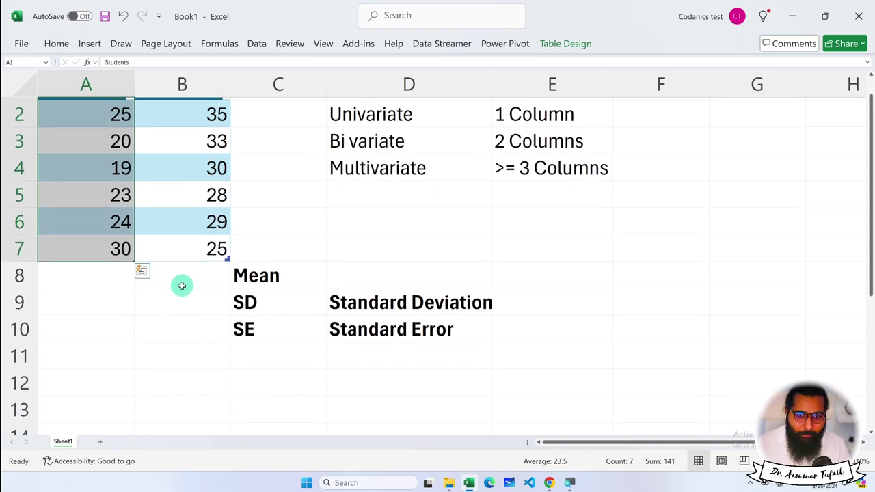
scroll(178, 280, "up", 1)
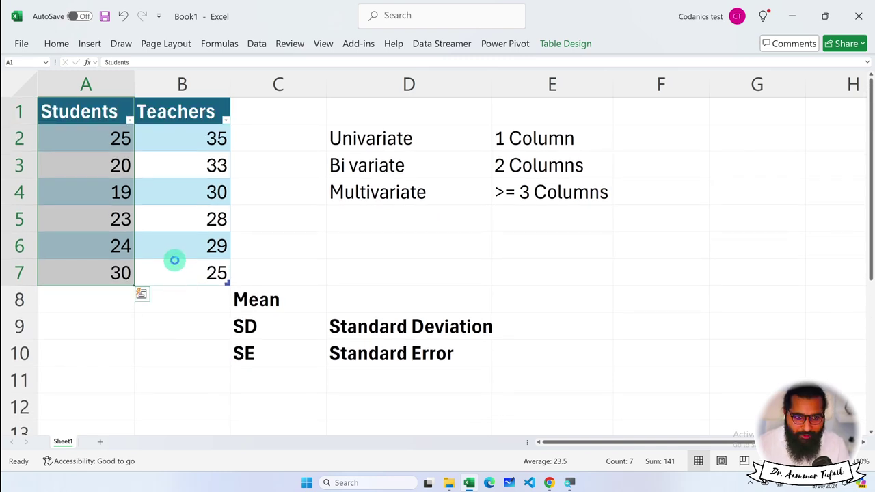
key("ctrl+c")
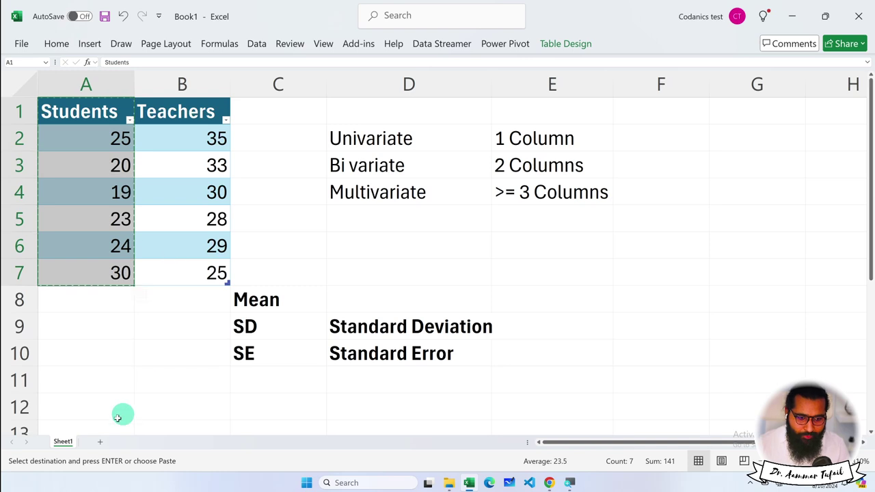
left_click(100, 443)
double_click(91, 443)
type("Univar")
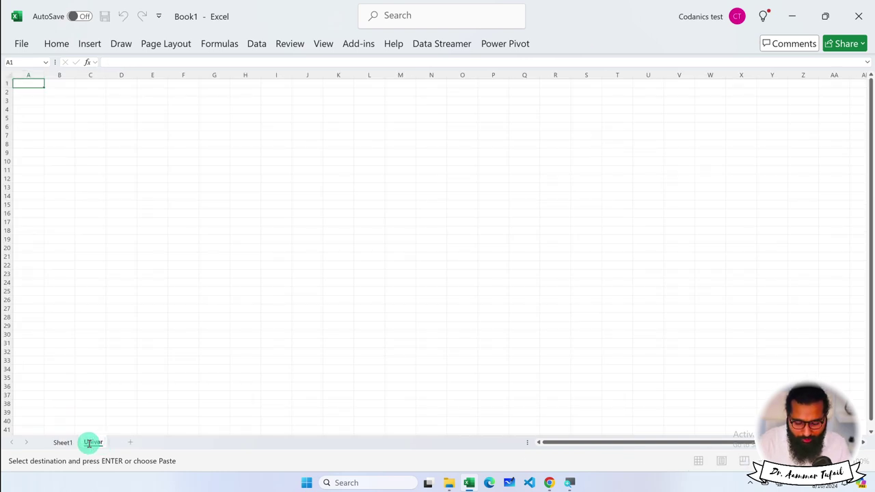
type("iate")
key("Return")
Paste the Students column into A1 of the Univariate sheet
scroll(44, 129, "up", 5)
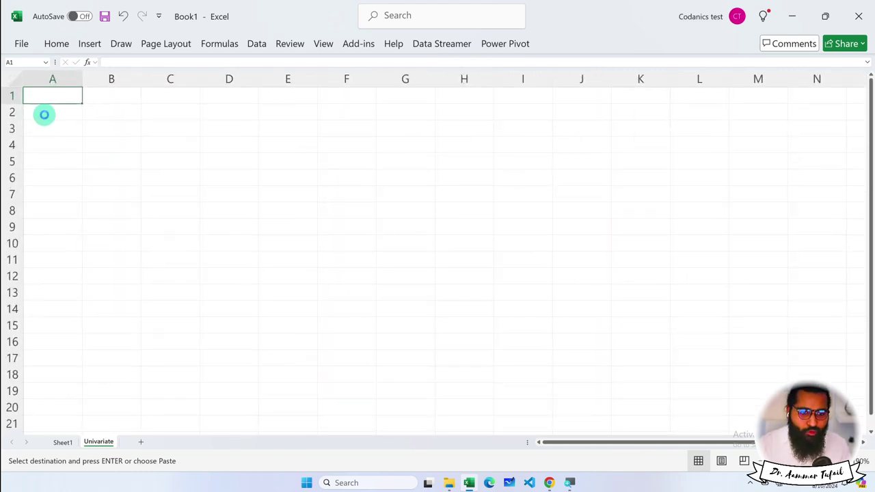
key("ctrl+v")
left_click(43, 112)
scroll(52, 137, "up", 1)
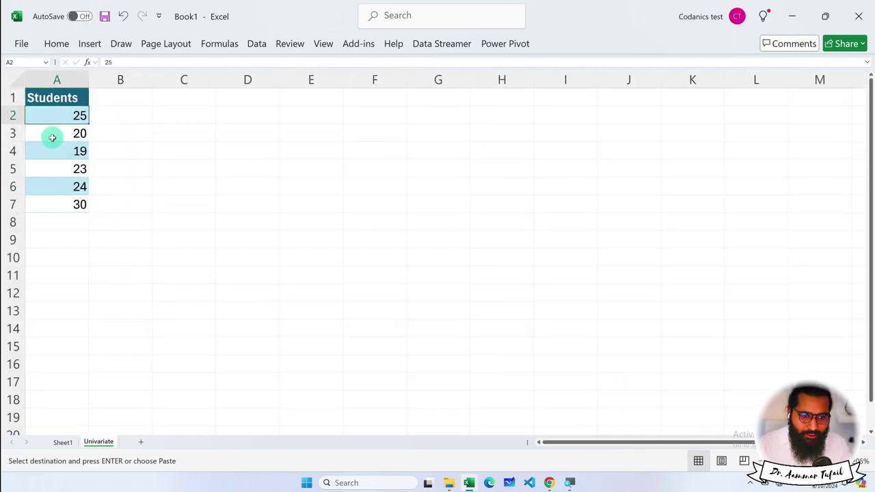
scroll(52, 137, "up", 2)
left_click(79, 127)
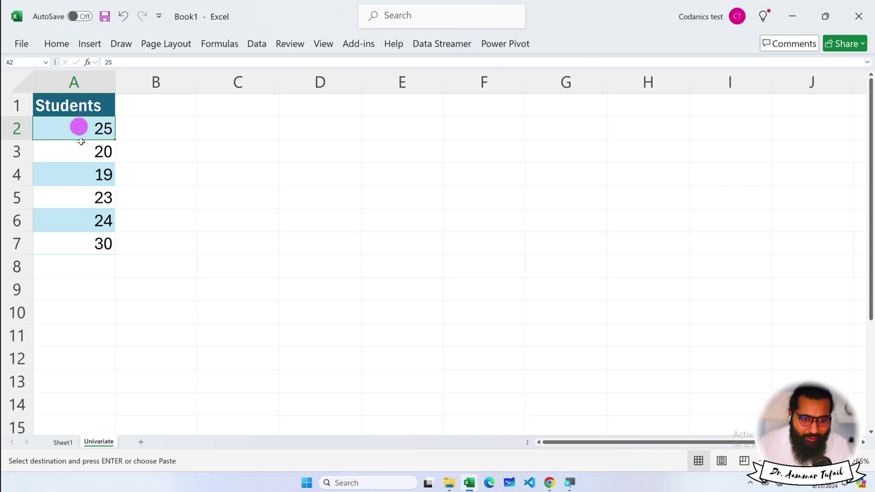
left_click_drag(81, 141, 101, 244)
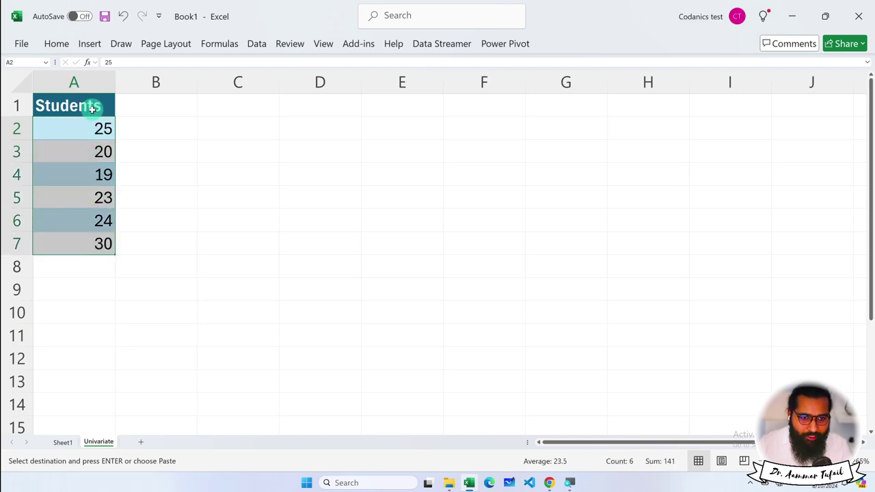
left_click(158, 271)
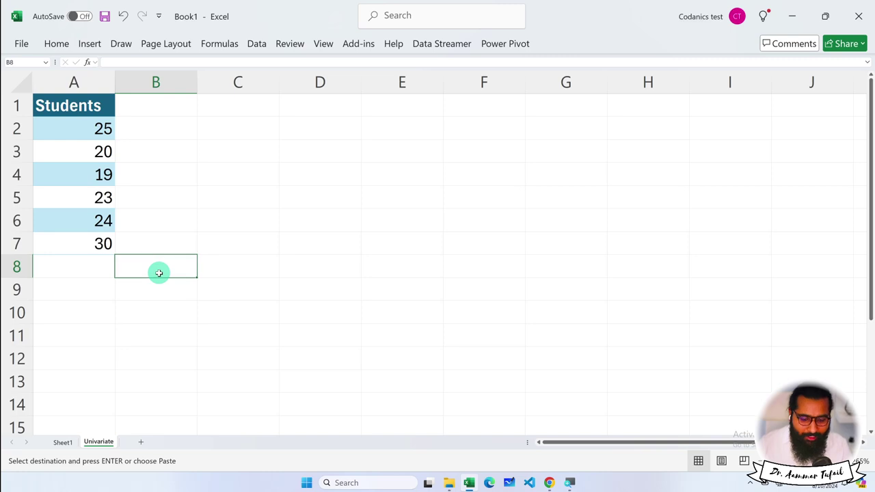
Label B8:B10 as Mean, SD and SE
type("Mean")
key("Return")
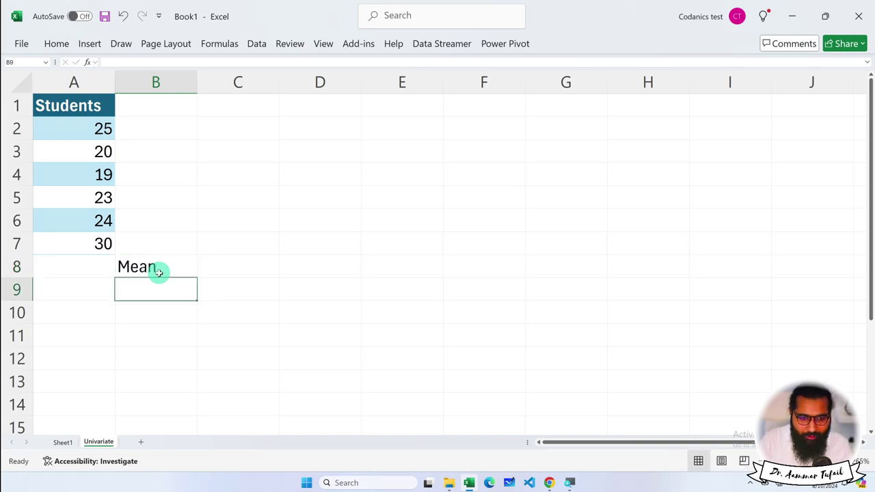
type("SD")
key("Return")
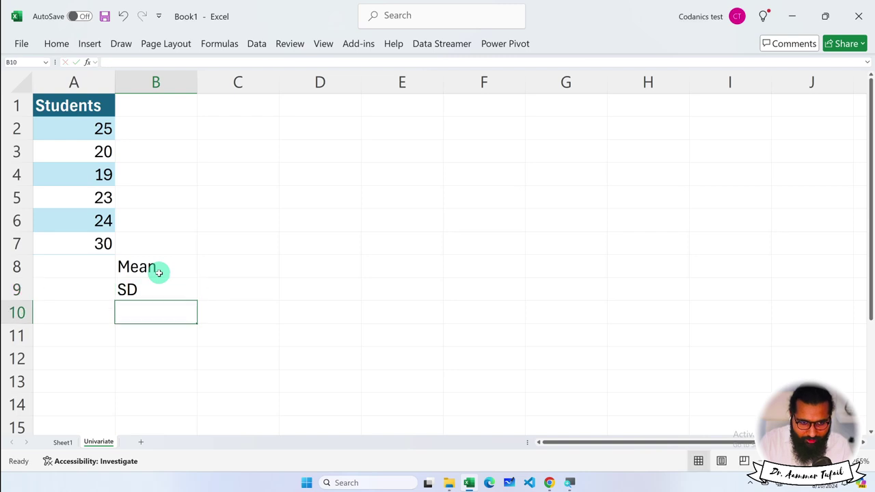
type("SE")
key("Return")
Add Count, Min and Max labels in B11:B13, correcting min to Min
type("Count")
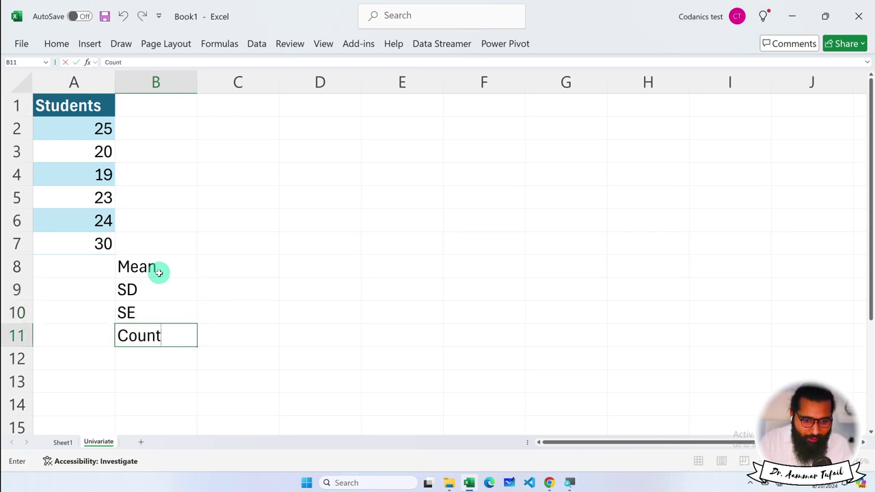
key("Return")
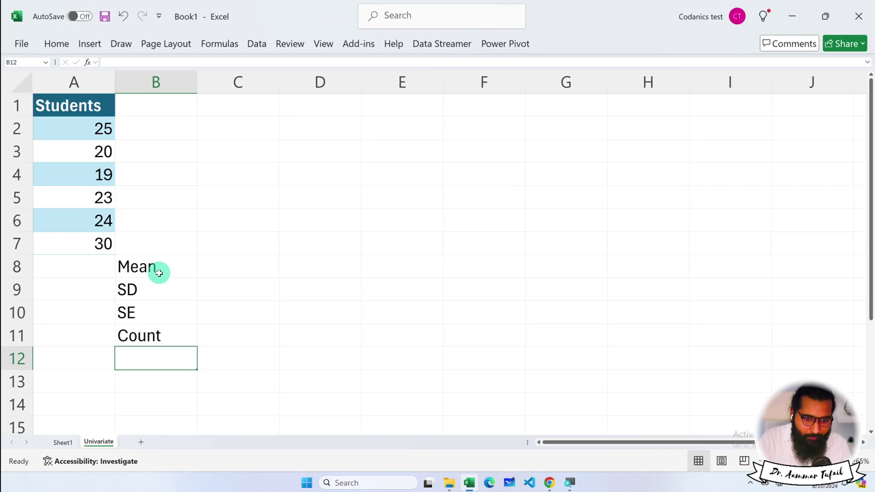
type("min")
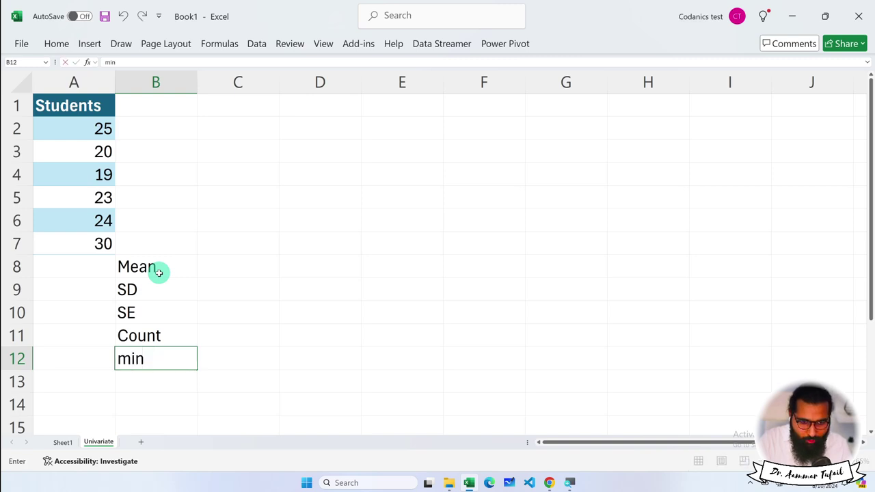
key("Return")
type("x")
key("Return")
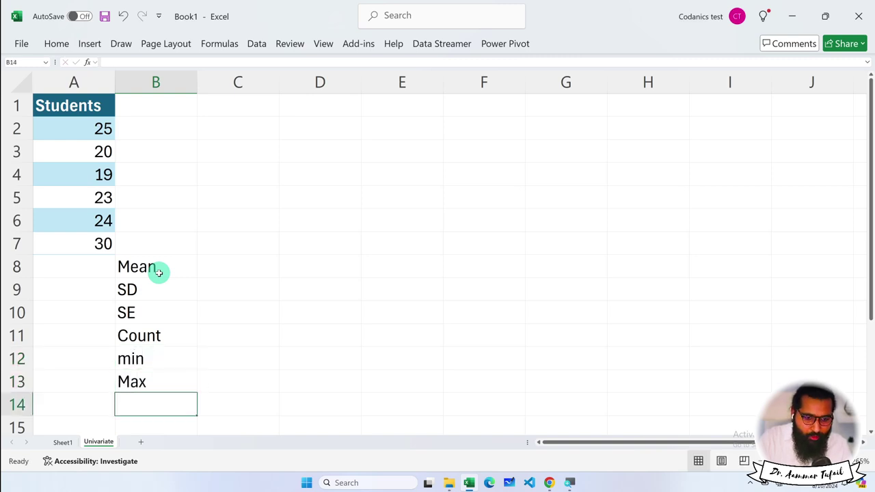
key("Up")
key("Up")
type("Mi")
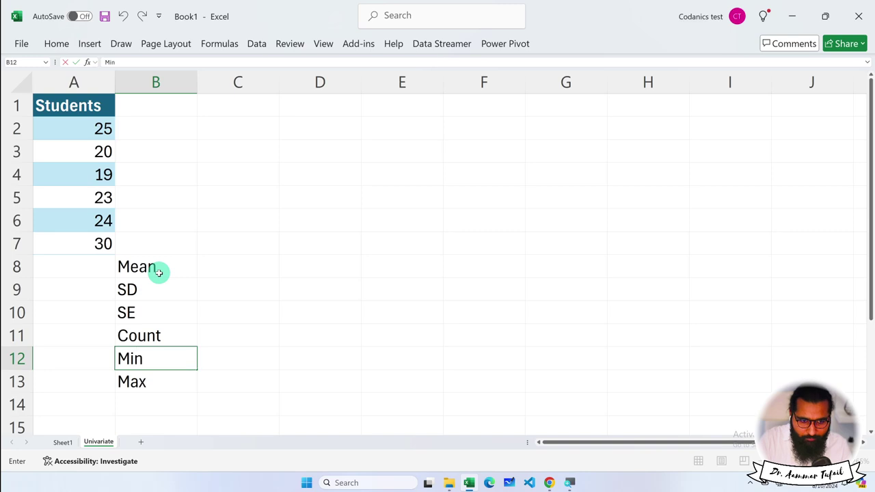
key("Return")
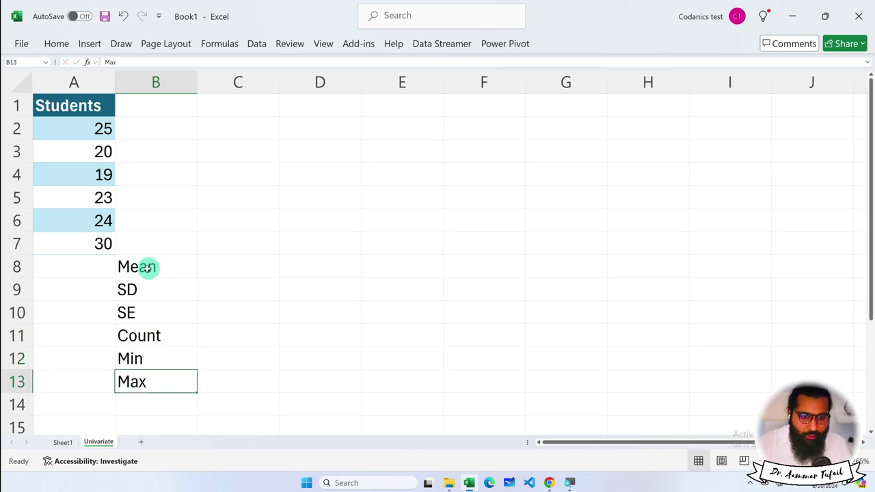
left_click(92, 266)
Enter =AVERAGE(A2:A7) in A8, giving the Students mean of 23.5
scroll(80, 271, "up", 1)
scroll(81, 272, "up", 1)
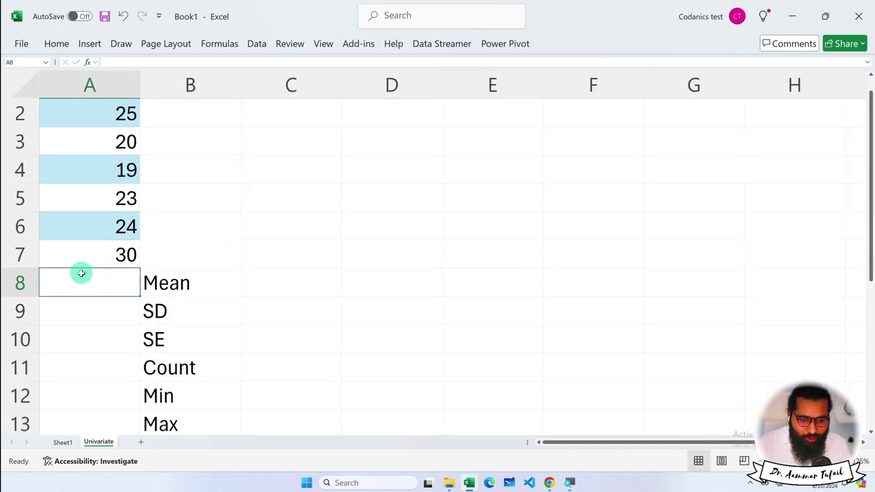
scroll(80, 273, "up", 1)
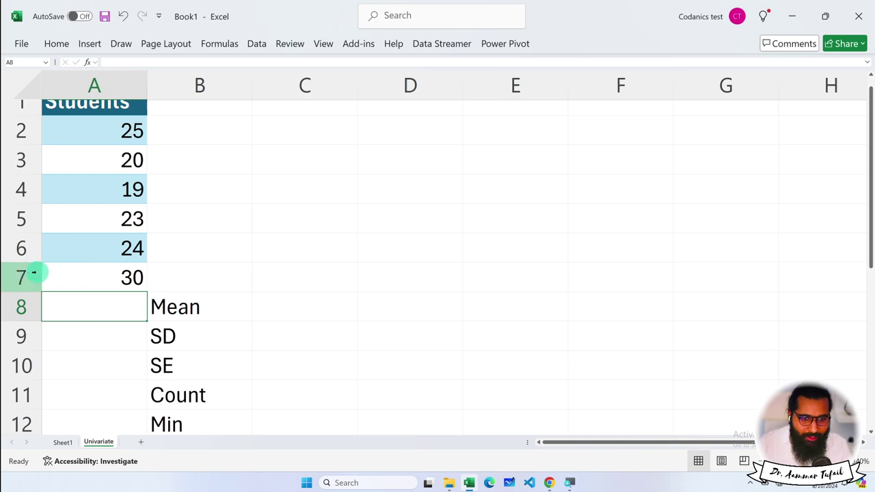
scroll(58, 267, "up", 1)
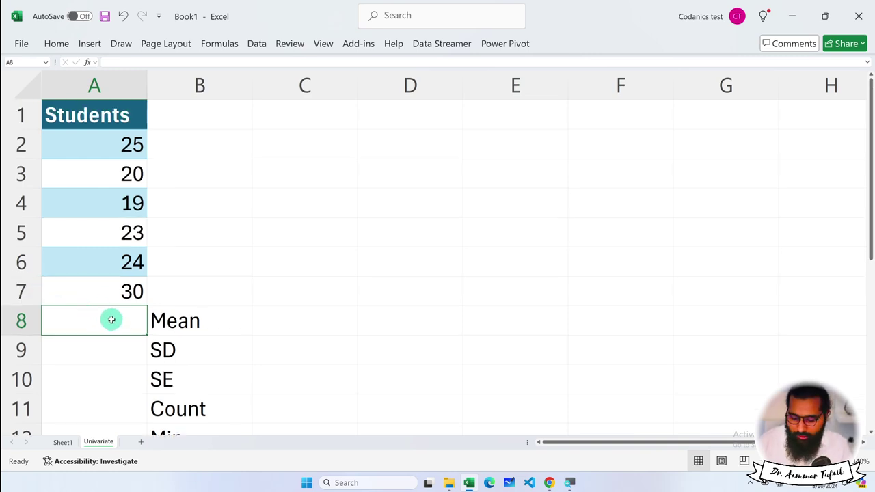
type("=")
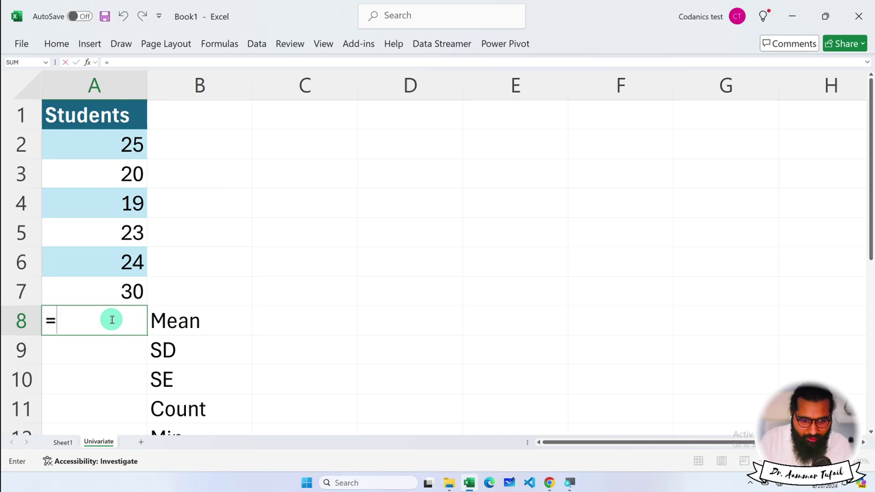
type("aver")
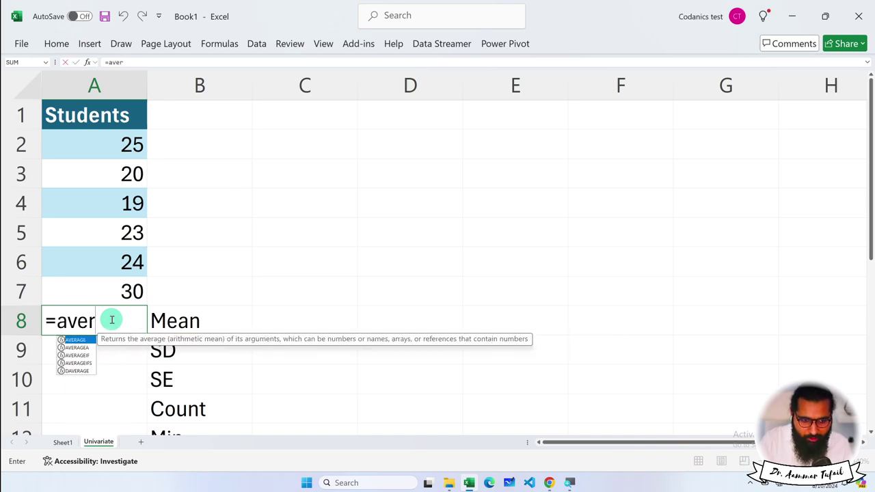
key("Tab")
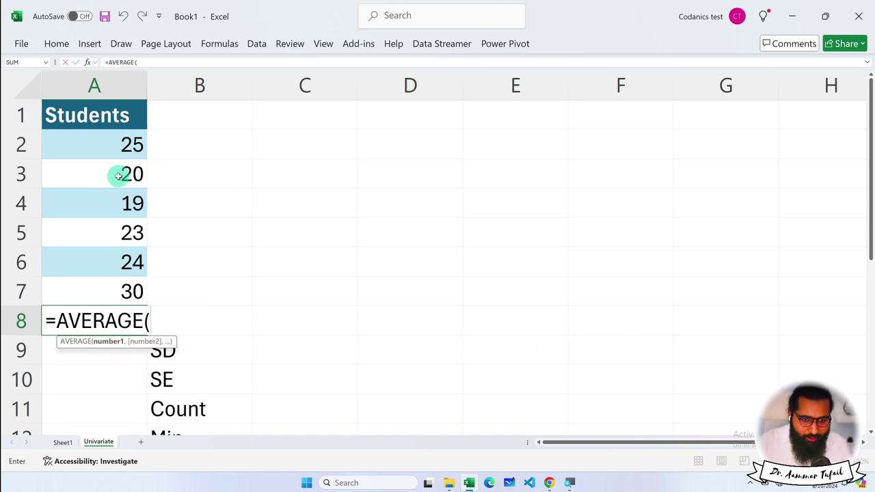
left_click_drag(114, 144, 109, 285)
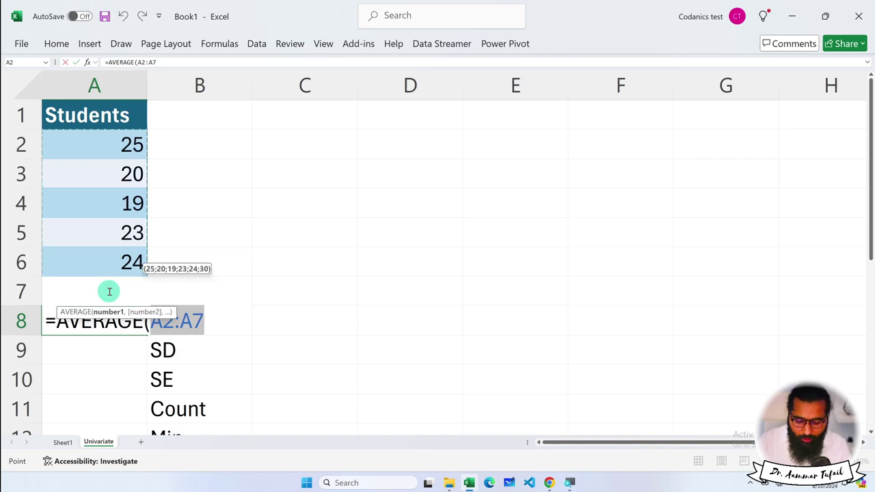
type(")")
key("Return")
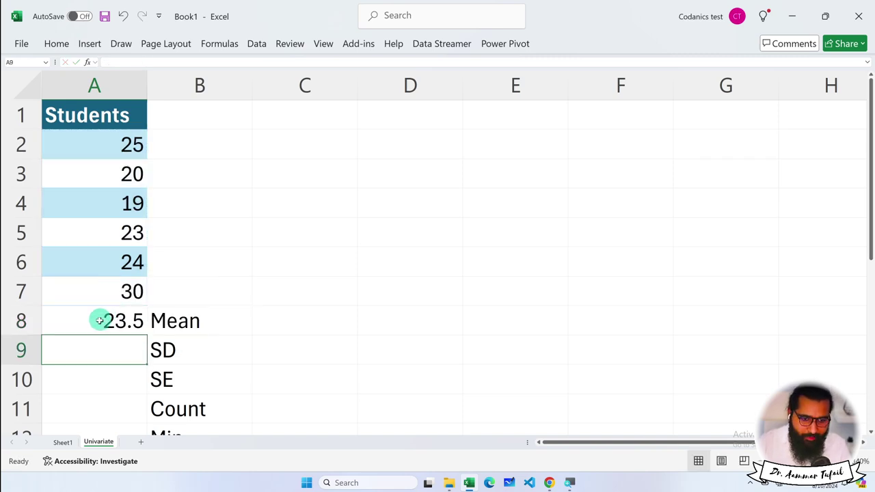
left_click(97, 322)
Fill the summary block A8:B13 with yellow
left_click_drag(97, 323, 161, 425)
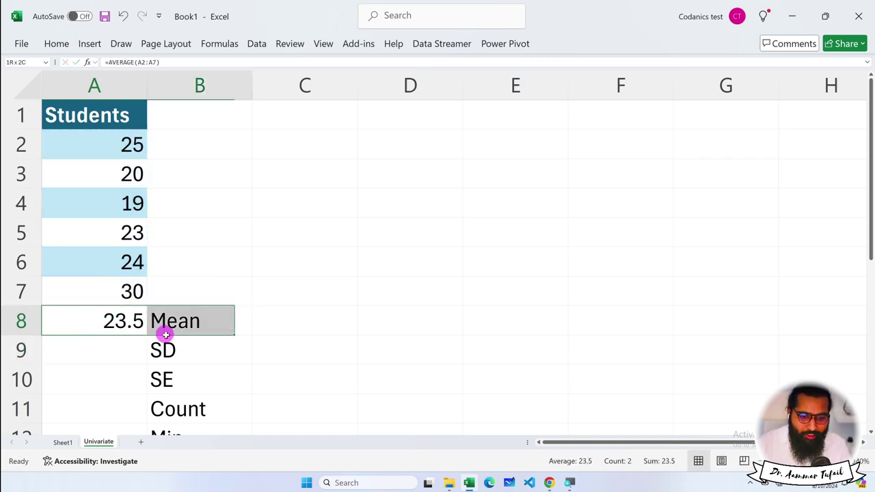
left_click(51, 44)
left_click(158, 85)
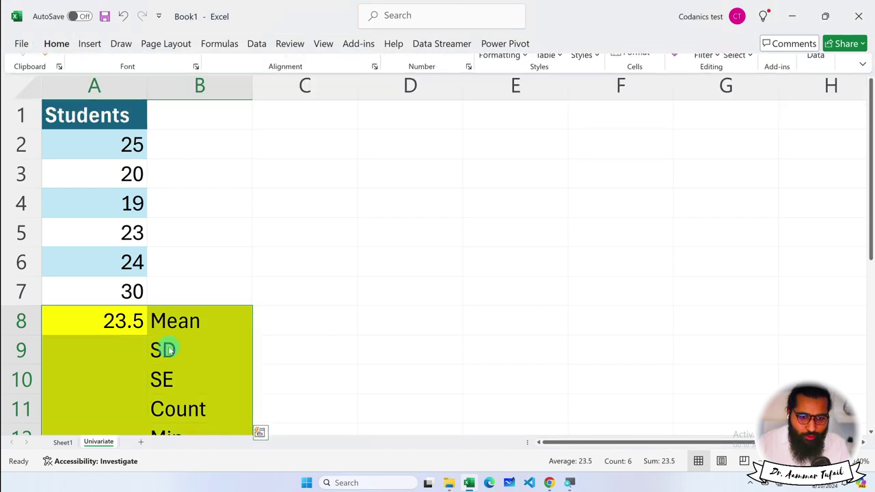
mouse_move(125, 322)
left_mouse_down()
mouse_move(164, 389)
mouse_move(192, 342)
left_mouse_up()
left_click(53, 43)
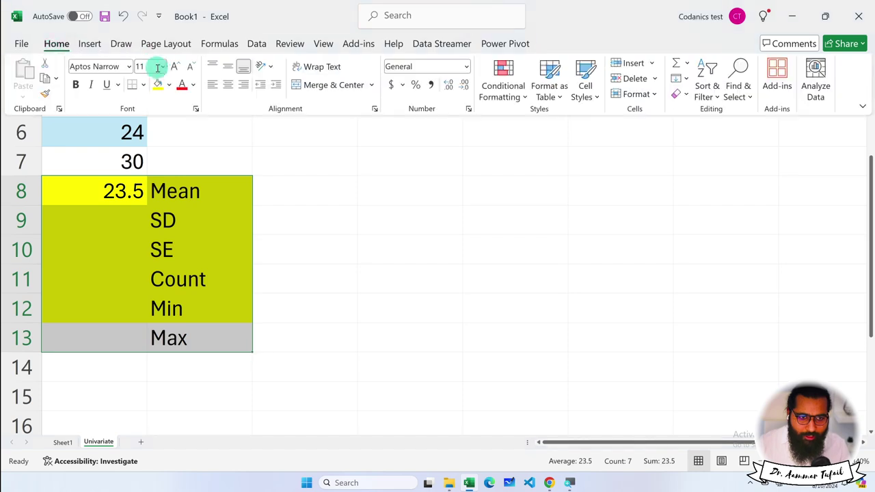
left_click(168, 85)
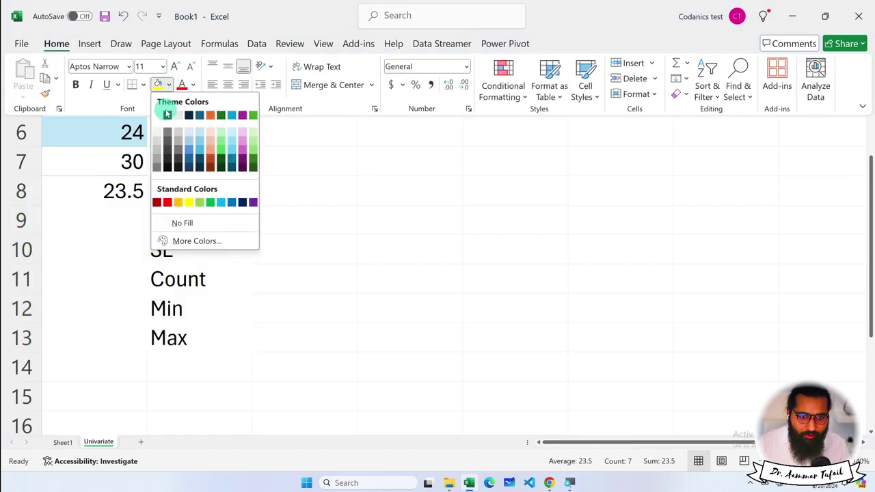
left_click(187, 204)
Apply All Borders to every cell in A8:B13
left_click(143, 84)
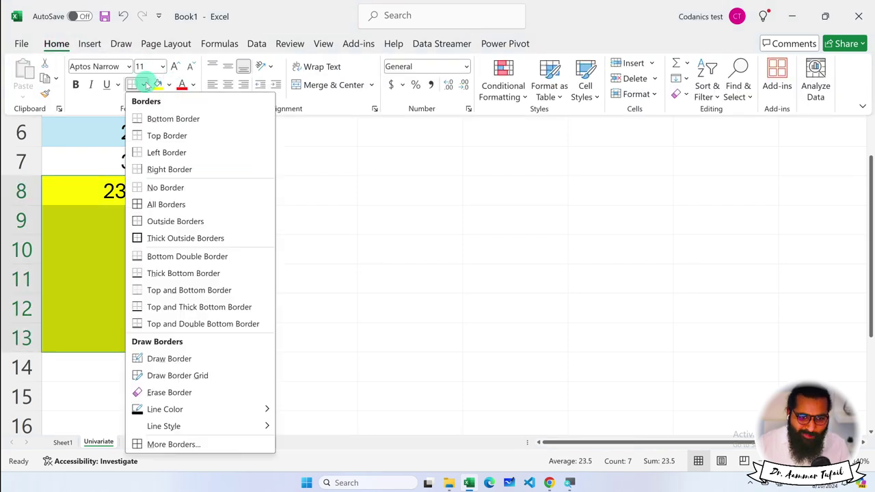
left_click(170, 204)
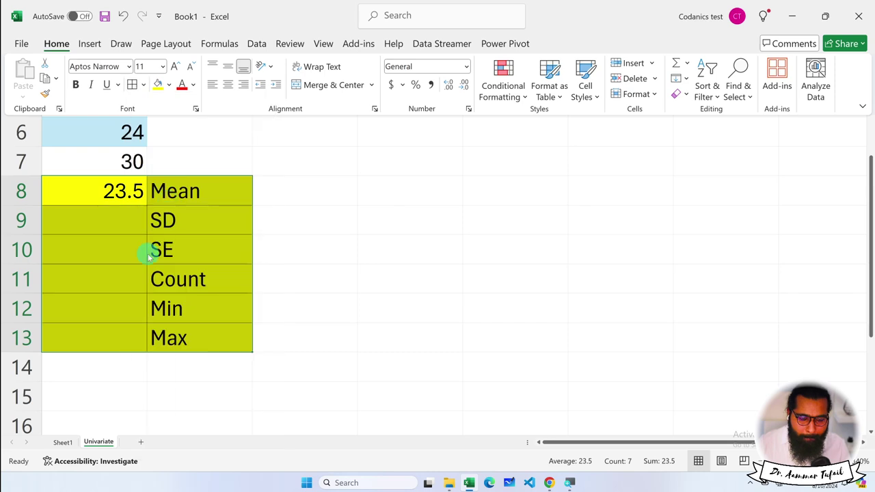
scroll(109, 252, "up", 1)
scroll(108, 252, "down", 3, "ctrl")
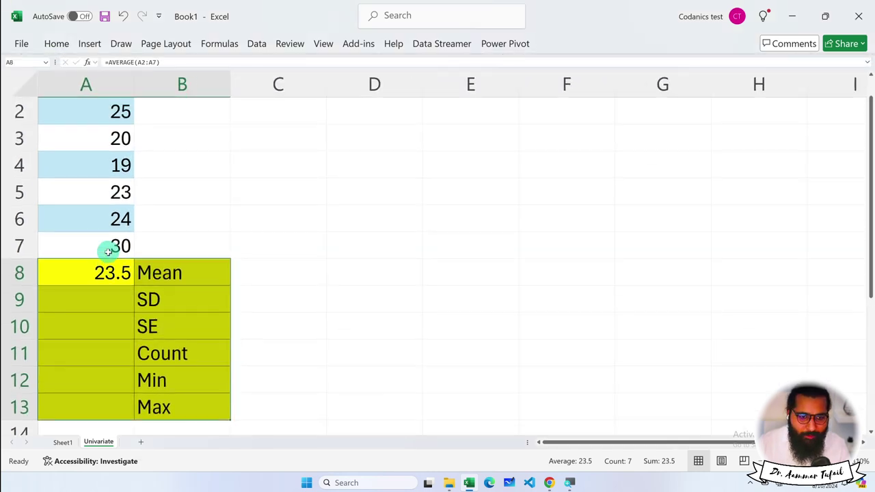
Enter =STDEV(A2:A7) in A9, giving a Students SD of 3.937004
left_click(110, 276)
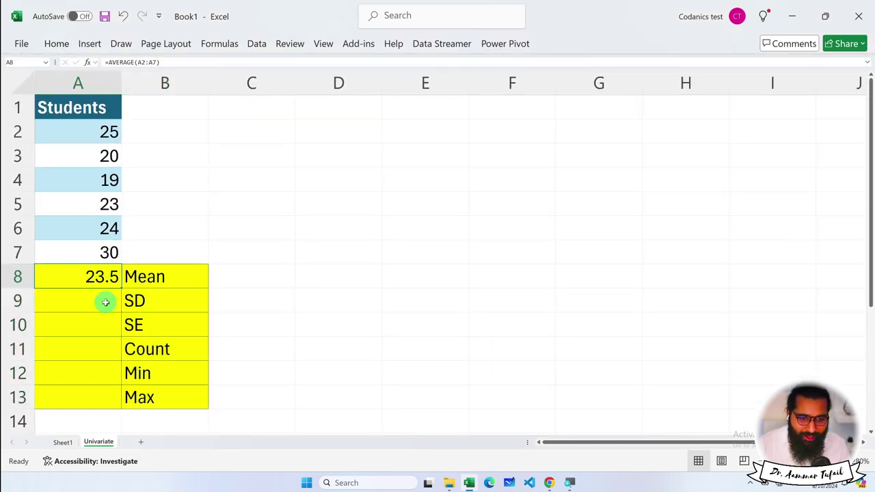
left_click(106, 301)
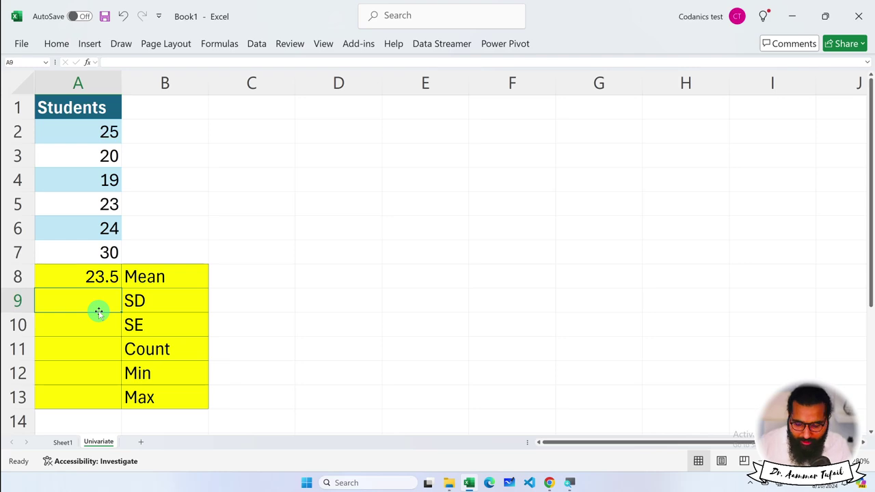
type("=")
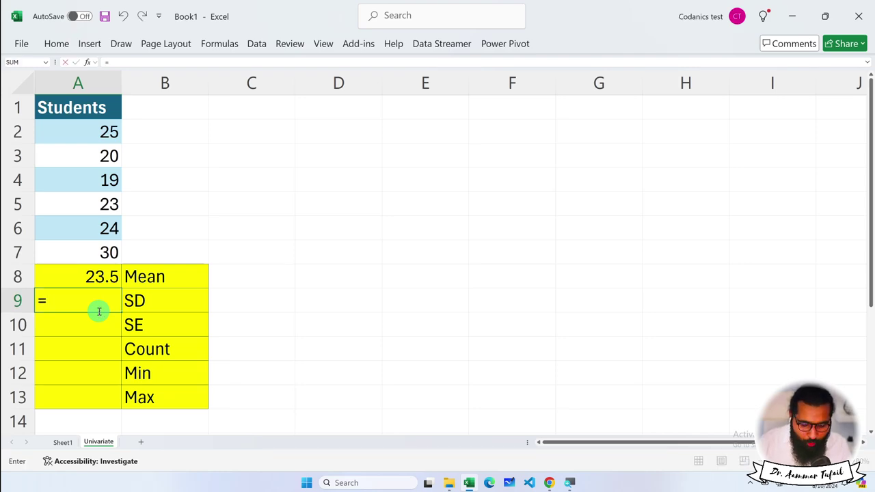
type("stdev")
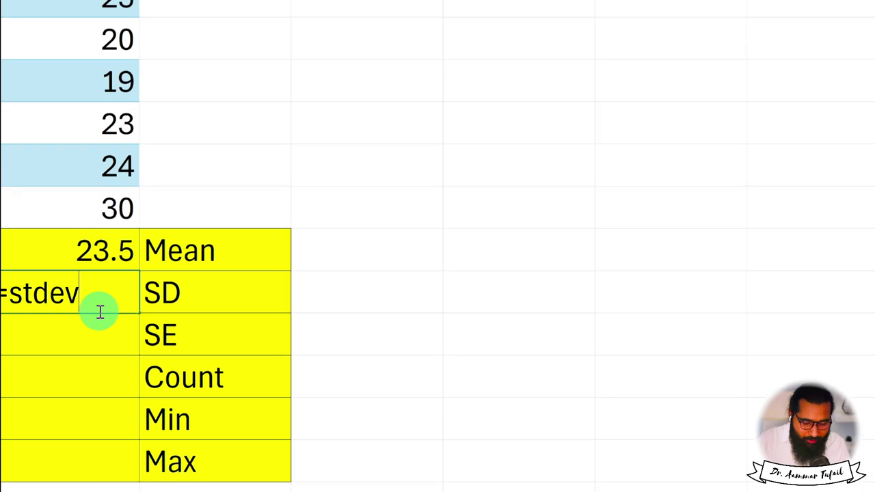
key("BackSpace")
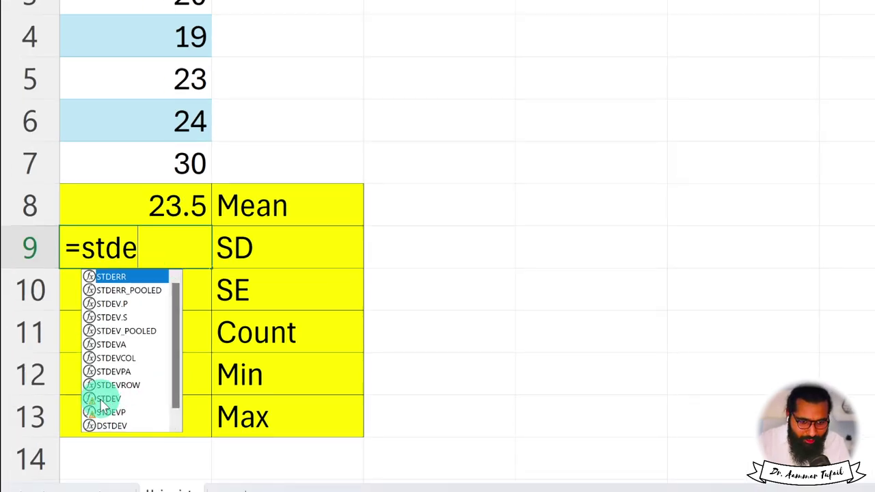
double_click(107, 399)
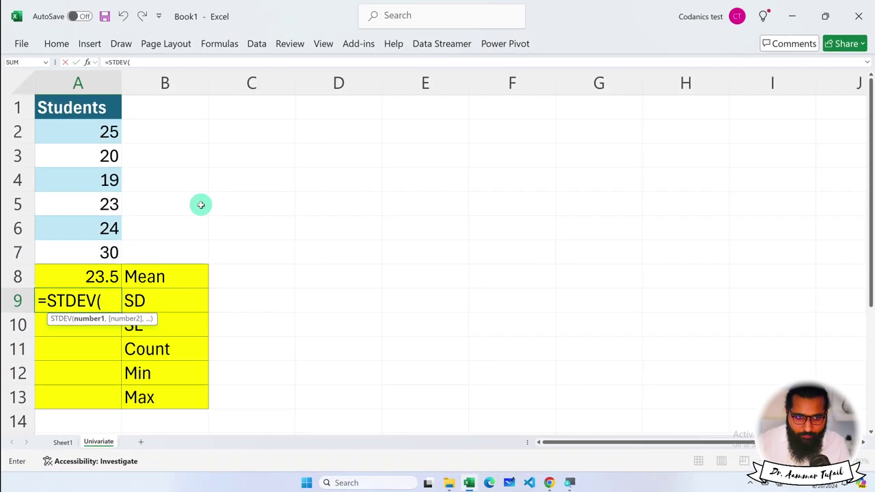
left_click_drag(110, 134, 96, 253)
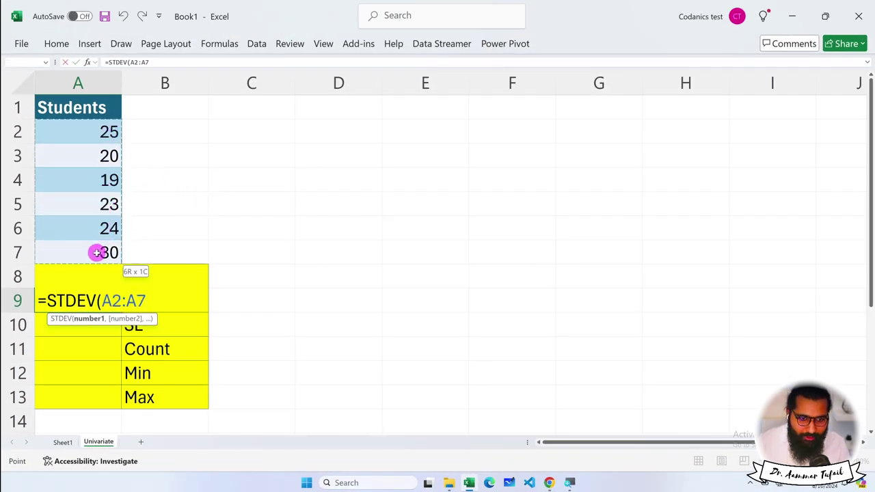
type(")")
key("Return")
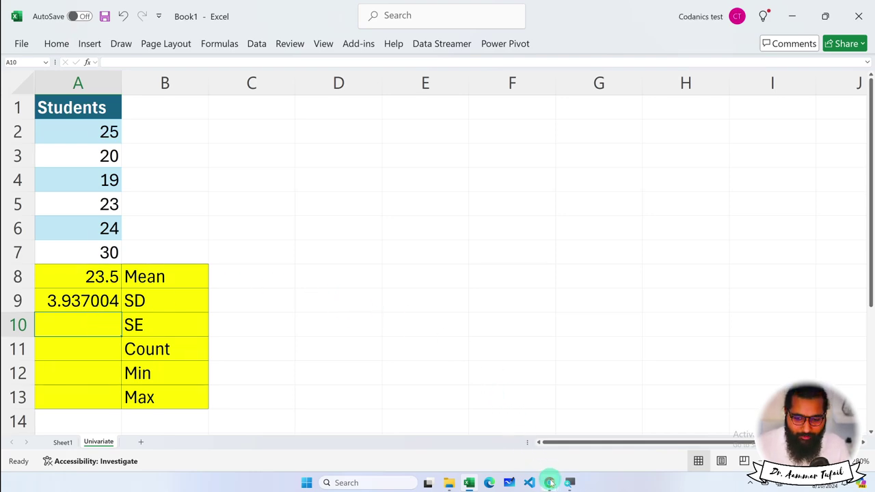
Open codanics.com in a new Chrome tab
mouse_move(550, 481)
left_click(584, 459)
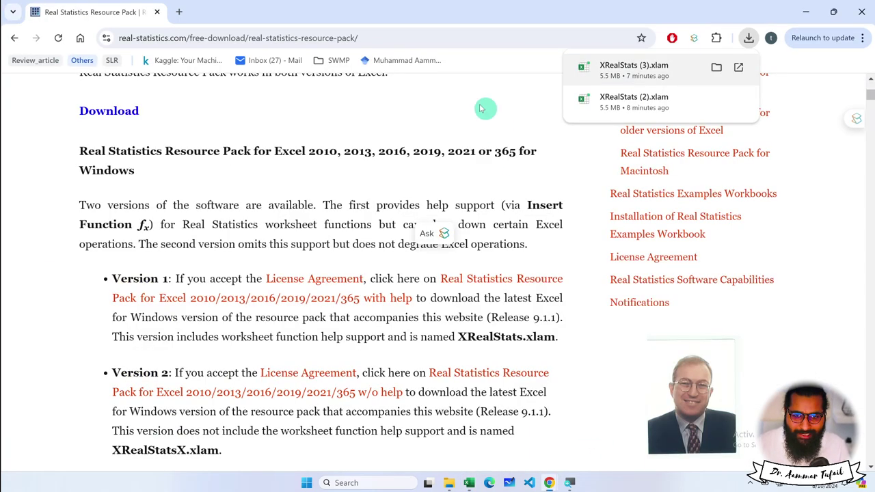
left_click(179, 12)
type("codanics")
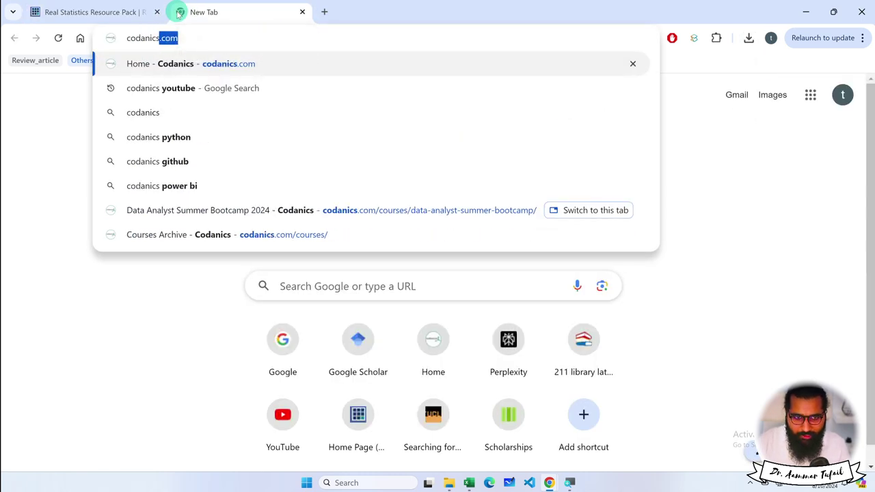
key("Return")
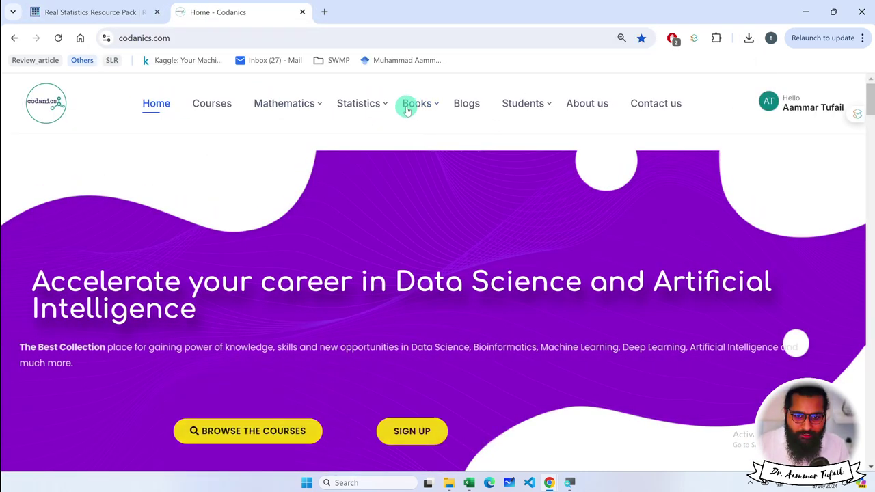
Search the ABC of Statistics for Data Science book for 'standard err'
mouse_move(415, 103)
left_click(410, 140)
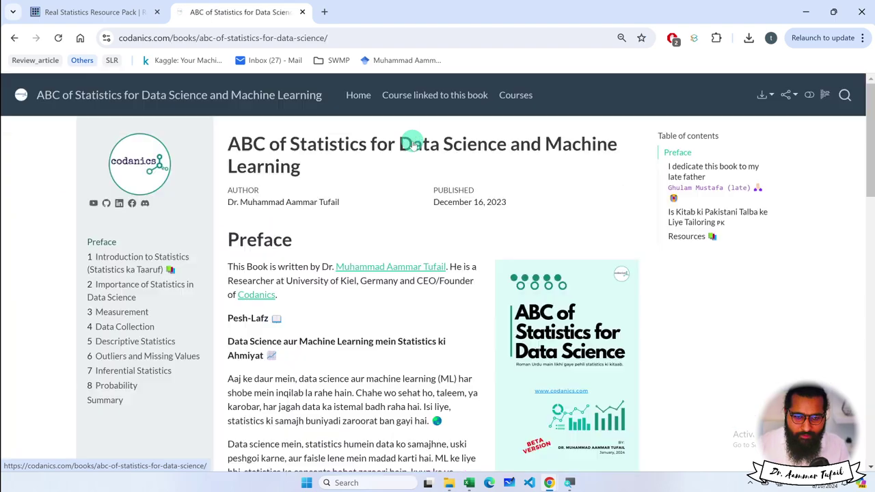
left_click(842, 95)
type("standa")
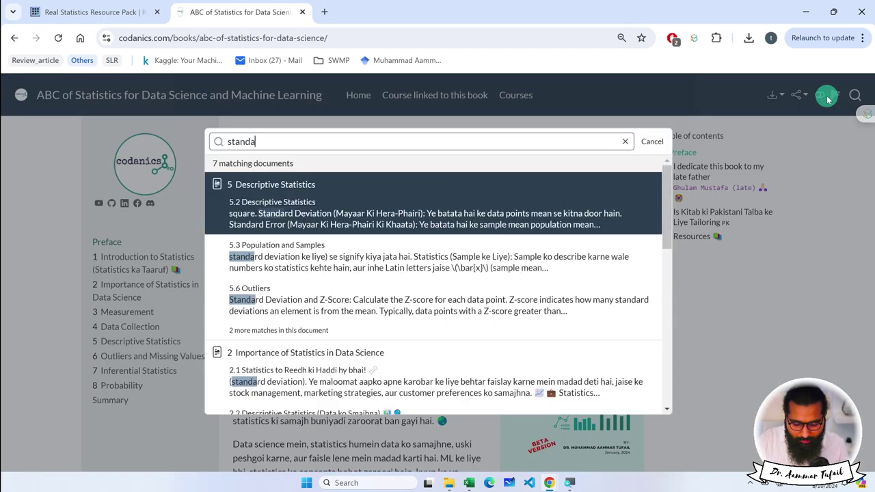
type("rd error")
key("Return")
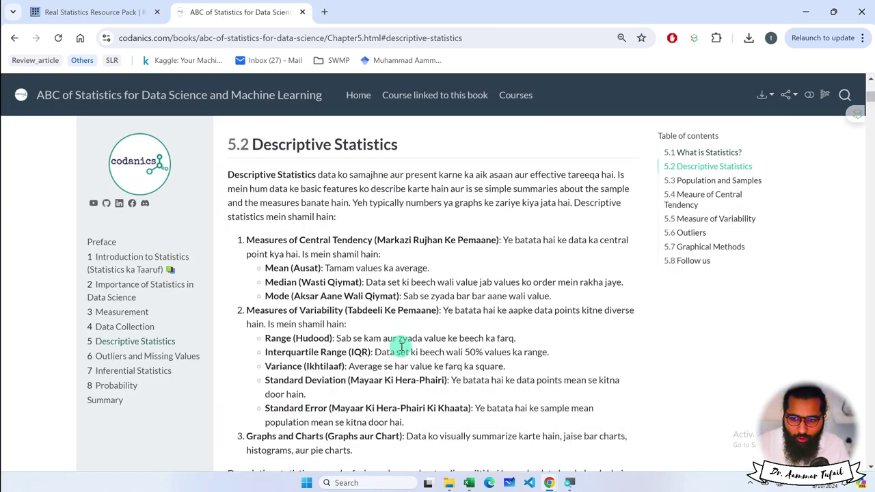
Jump to the Measure of Variability section of the Descriptive Statistics chapter
scroll(592, 272, "down", 4)
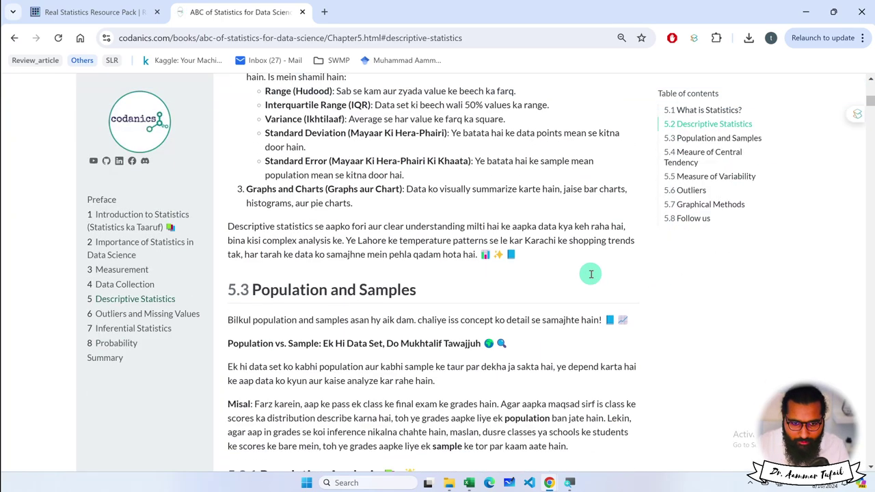
scroll(591, 275, "down", 2)
scroll(595, 275, "down", 3)
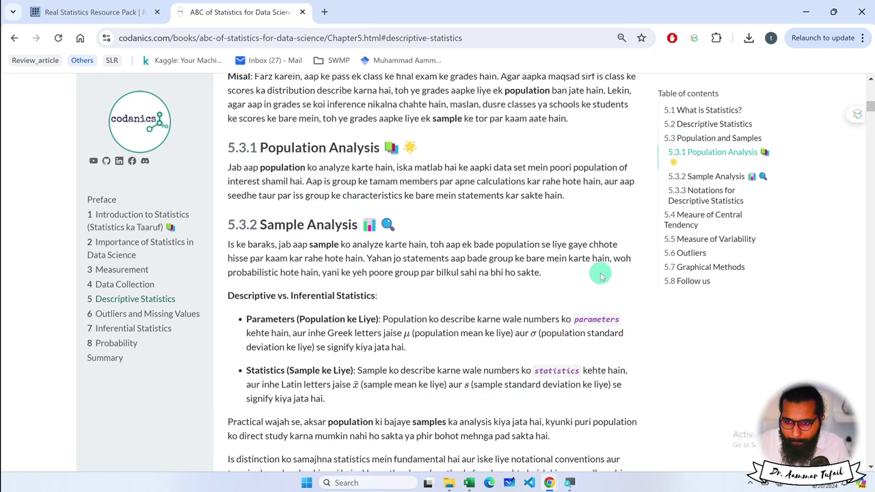
left_click(716, 239)
scroll(481, 309, "down", 2)
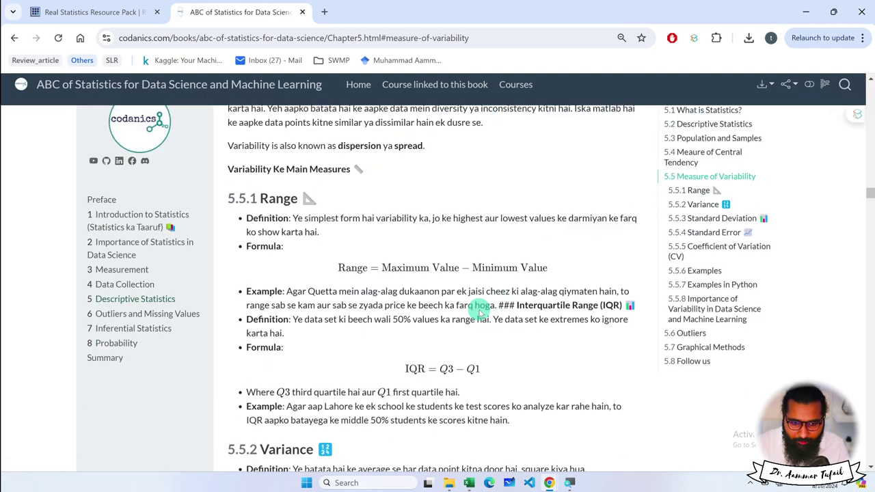
scroll(481, 309, "down", 2)
scroll(478, 307, "down", 5)
scroll(478, 307, "down", 2)
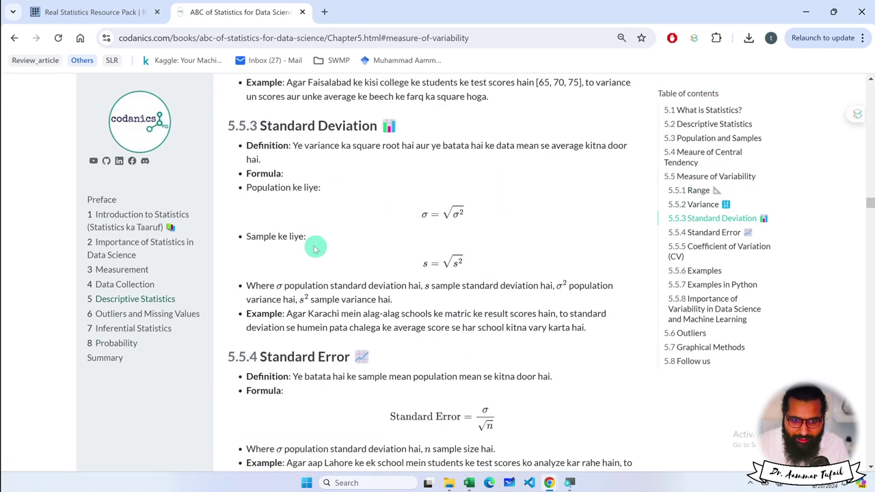
left_click_drag(248, 147, 335, 195)
scroll(353, 300, "down", 2)
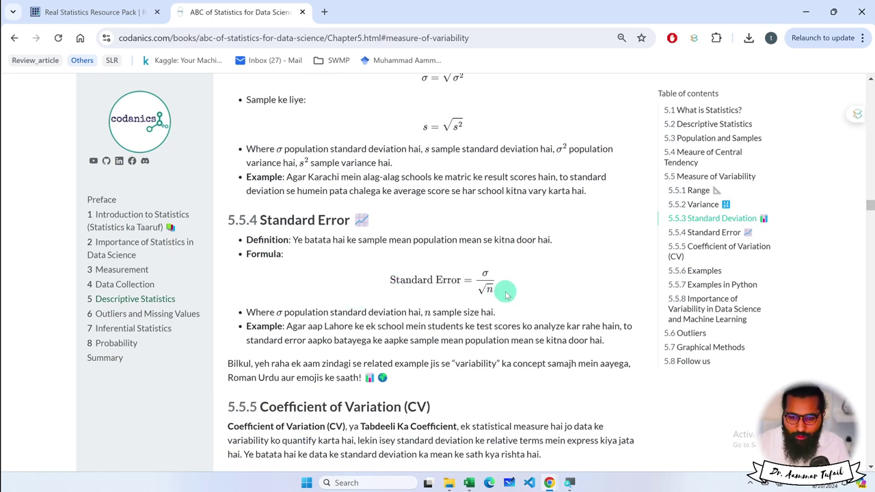
Zoom in to read the 5.5.4 Standard Error formula, then return to Excel
key("ctrl+plus")
key("ctrl+plus")
key("ctrl+plus")
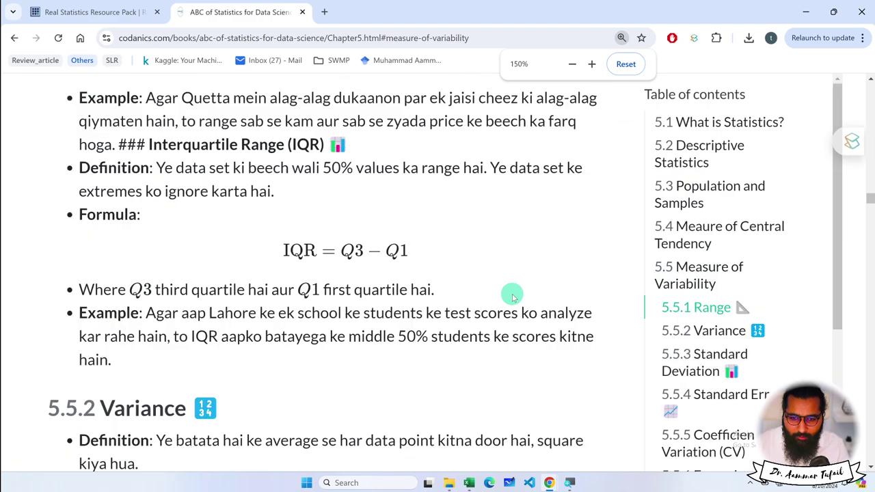
scroll(513, 295, "down", 5)
scroll(513, 295, "down", 2)
scroll(513, 295, "down", 2)
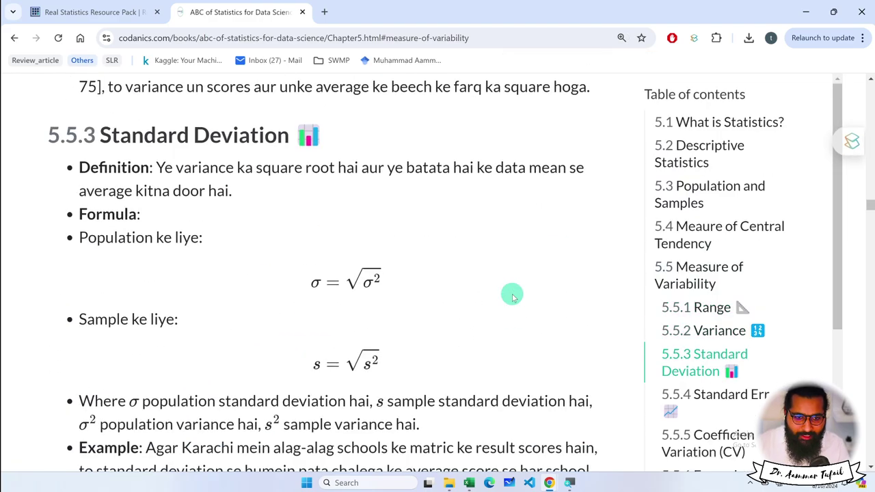
scroll(513, 296, "down", 4)
scroll(512, 292, "up", 3)
scroll(312, 243, "up", 2)
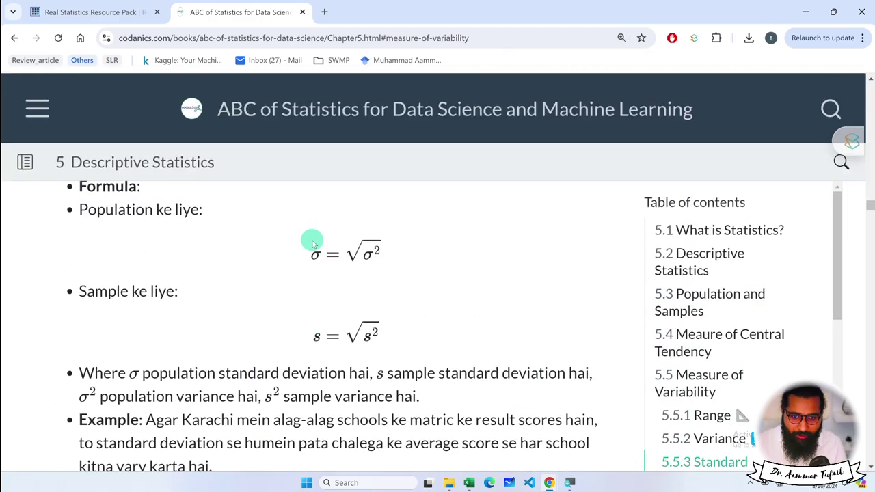
scroll(312, 243, "down", 1)
scroll(309, 242, "down", 3)
scroll(308, 240, "down", 3)
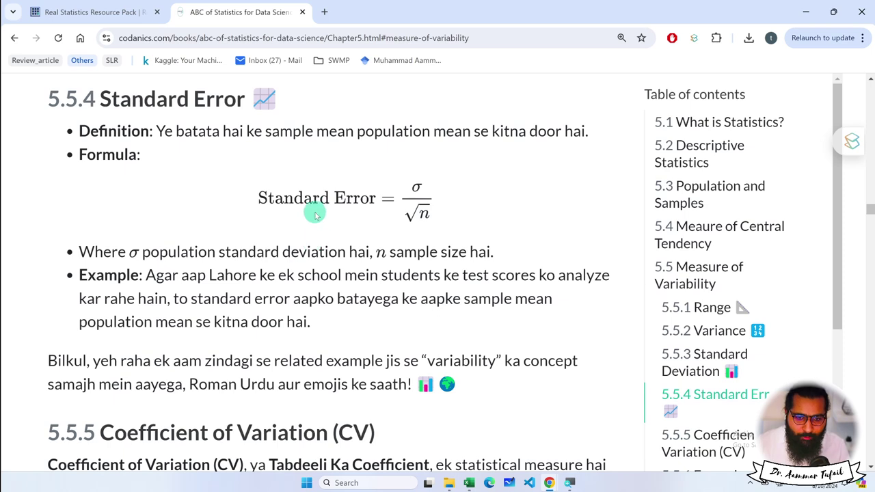
left_click(420, 186)
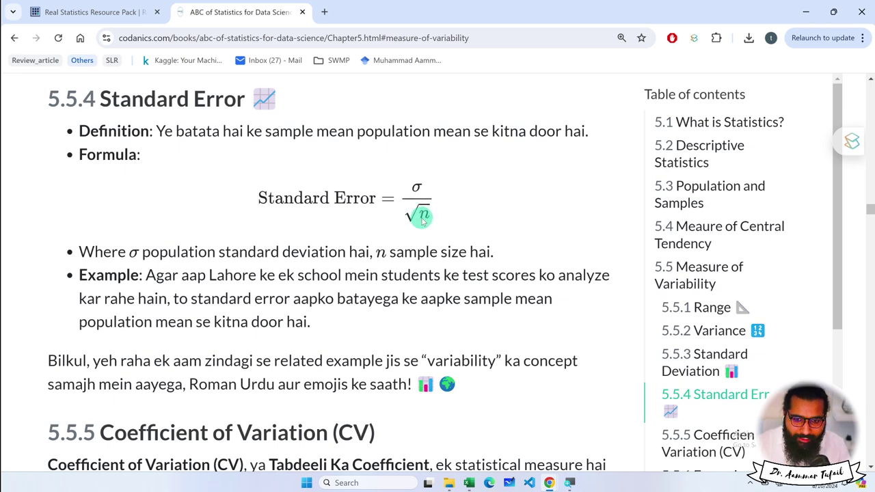
left_click(470, 483)
left_click(298, 367)
Enter =COUNT(A2:A7) in A11, giving a Count of 6
left_click(95, 352)
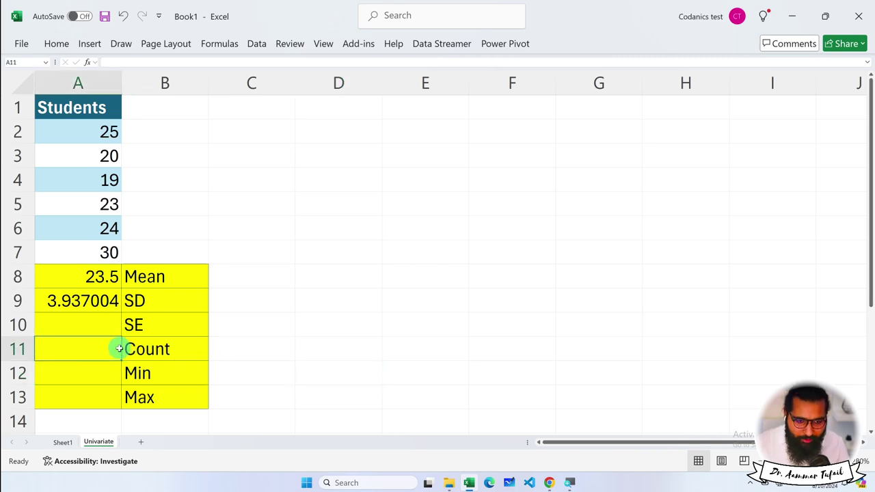
type("=co")
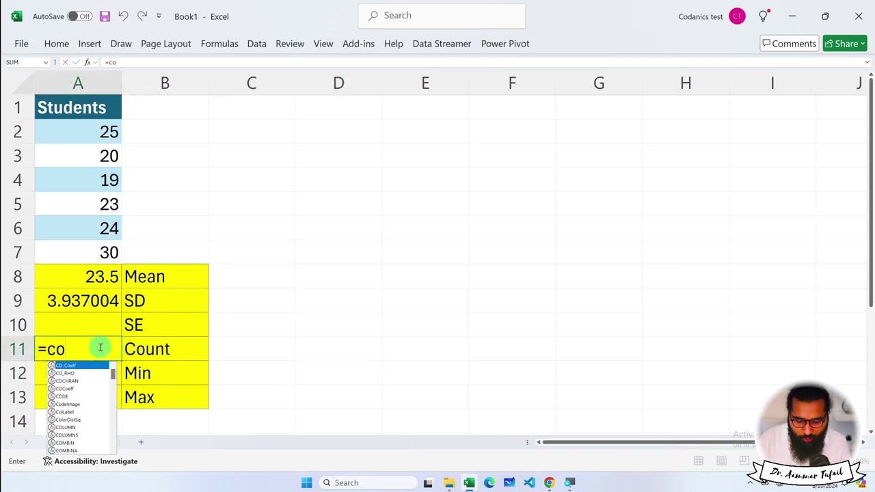
type("unt")
key("Tab")
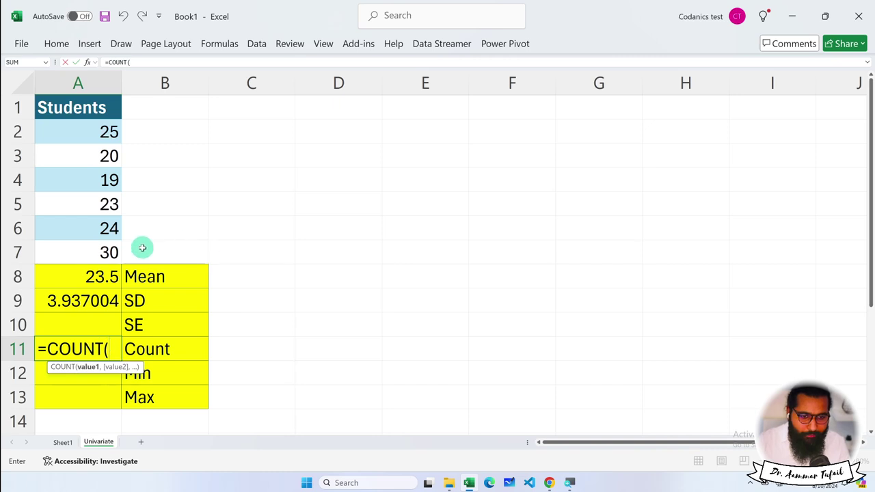
left_click_drag(106, 252, 94, 137)
type(")")
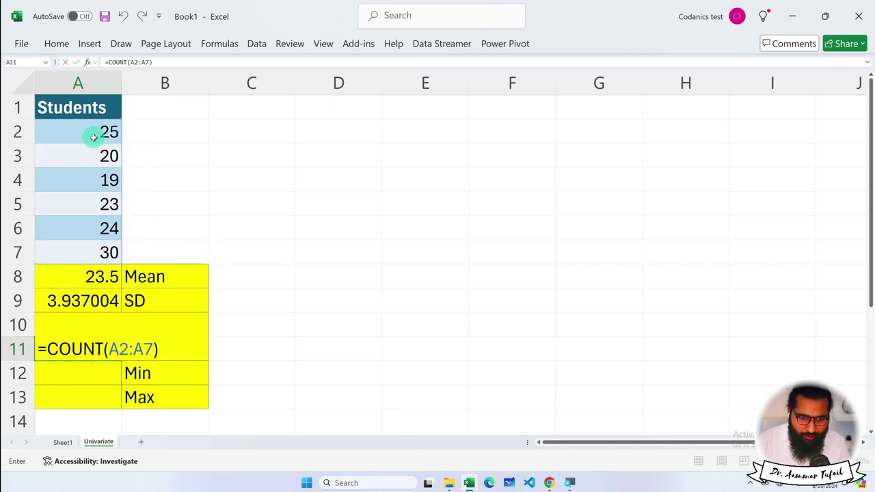
key("Return")
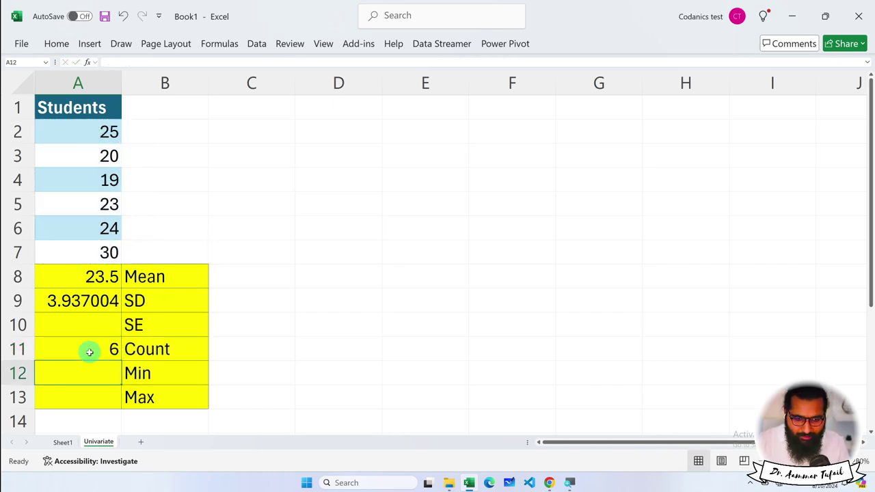
Review the SD and Count formulas, ending on the empty SE cell A10
left_click(91, 301)
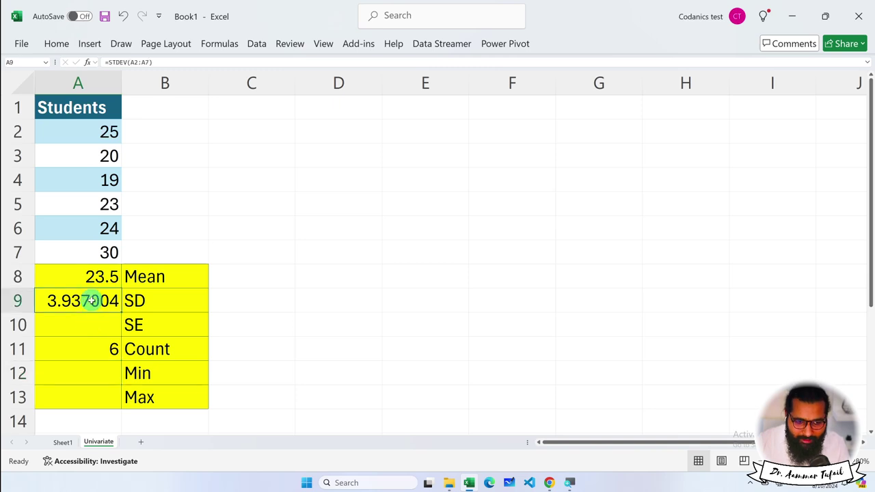
left_click(89, 349)
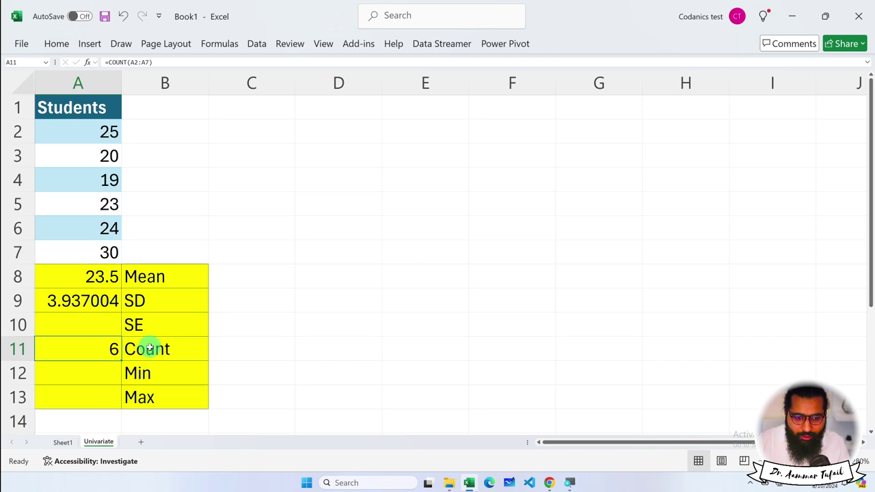
left_click(145, 348)
left_click(110, 349)
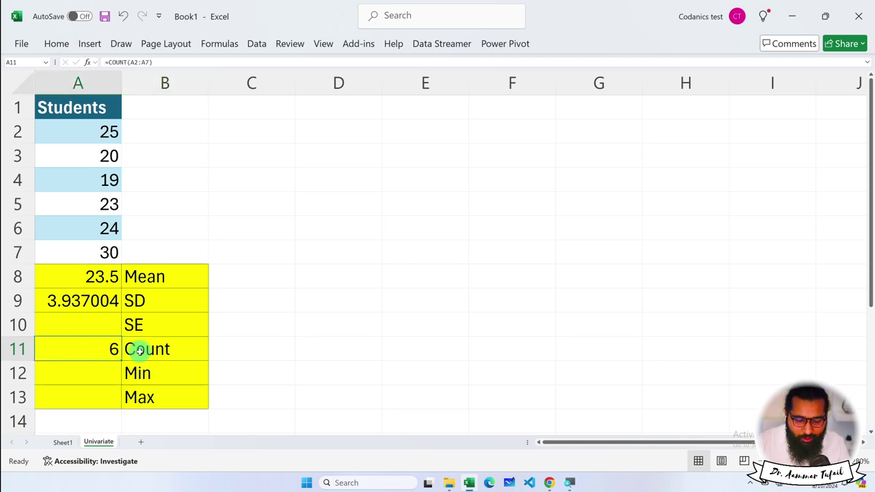
left_click(79, 301)
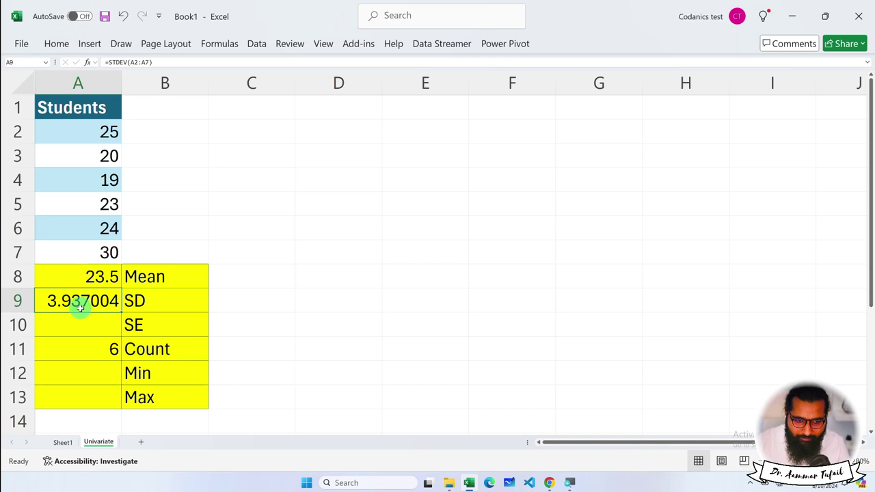
left_click(78, 329)
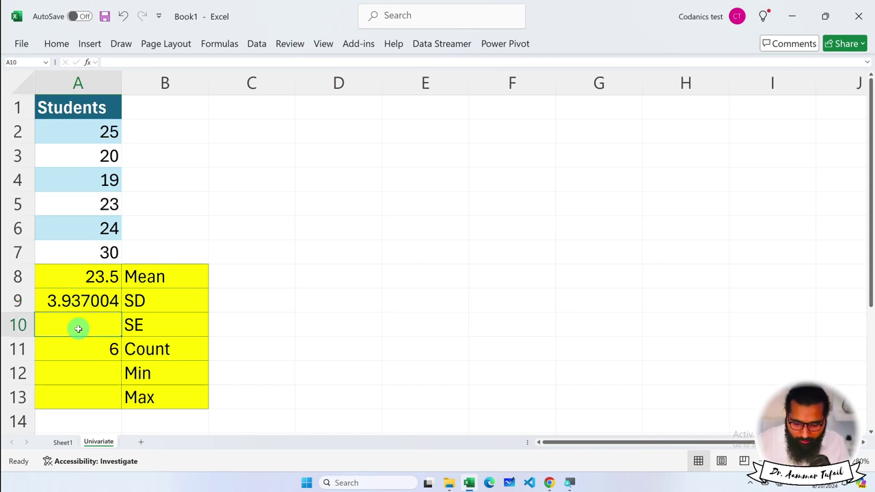
Enter =A9/SQRT(A11) in A10, giving a standard error of 1.607275
type("=")
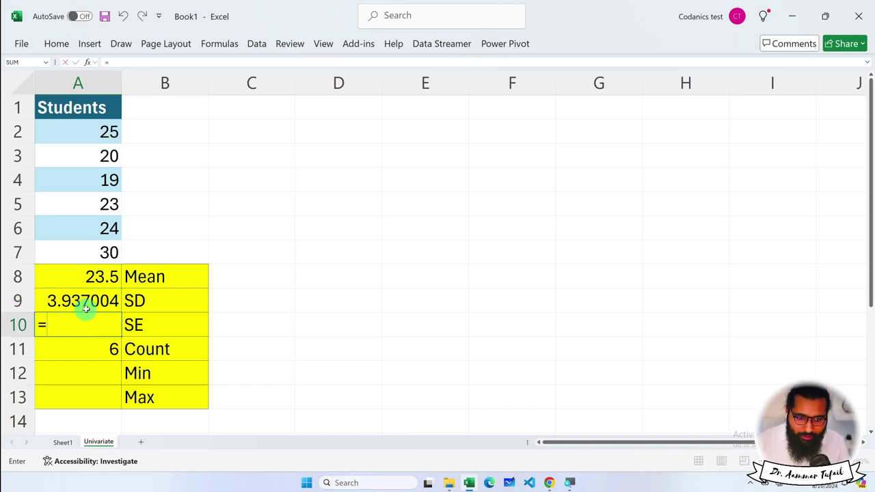
left_click(84, 303)
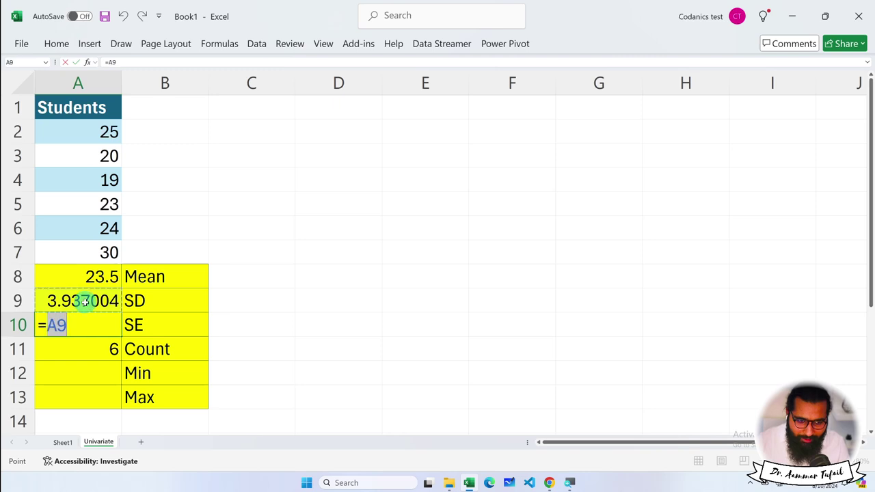
type("/")
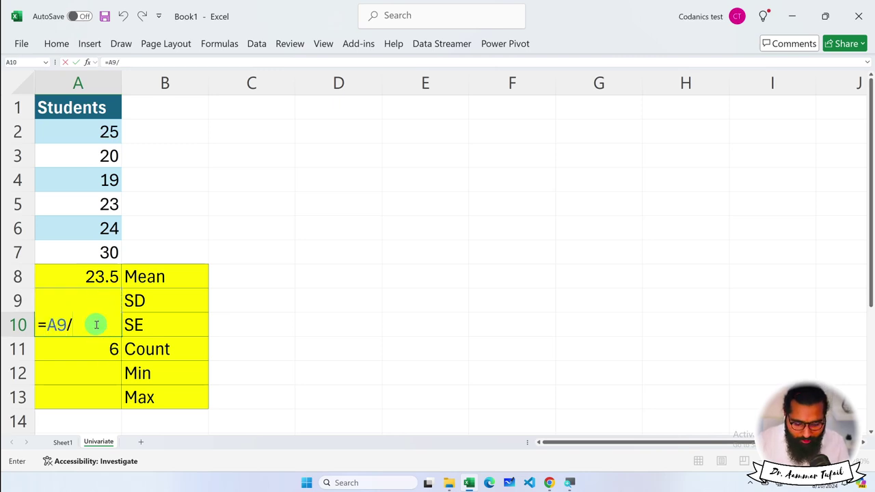
type("sqrt")
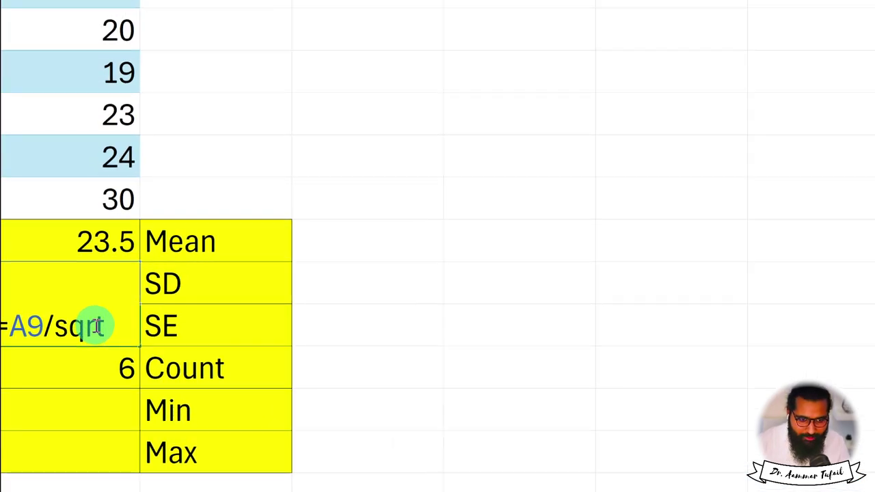
key("BackSpace")
key("BackSpace")
key("BackSpace")
key("BackSpace")
type("SQ")
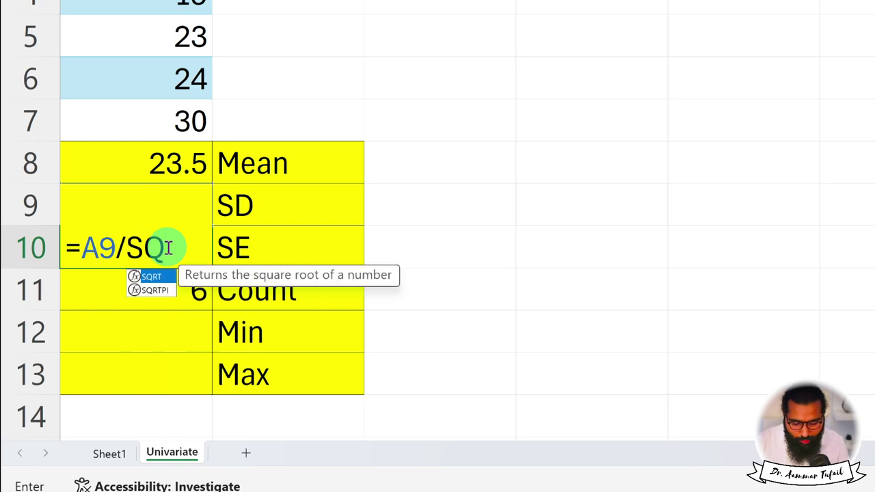
type("RT(")
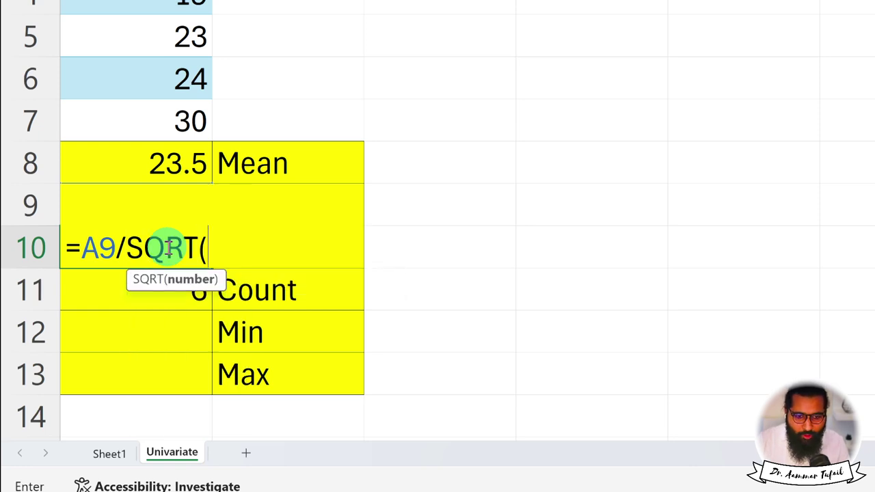
left_click(141, 303)
type(")")
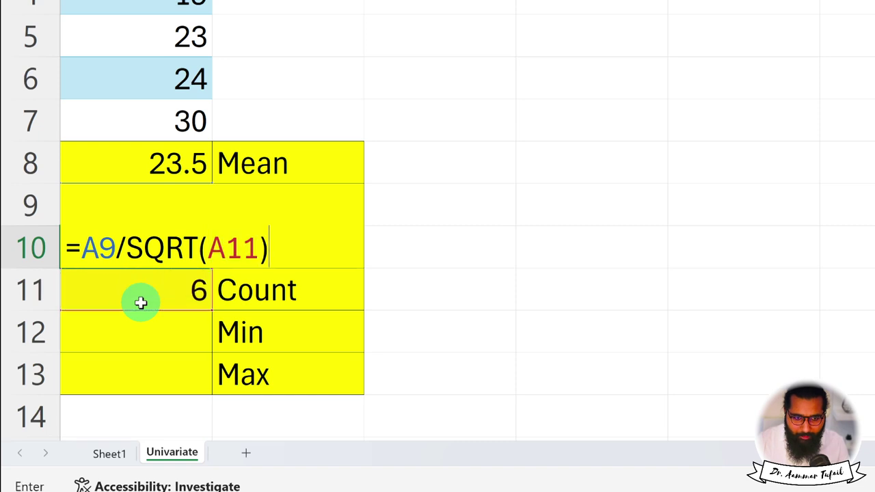
key("Return")
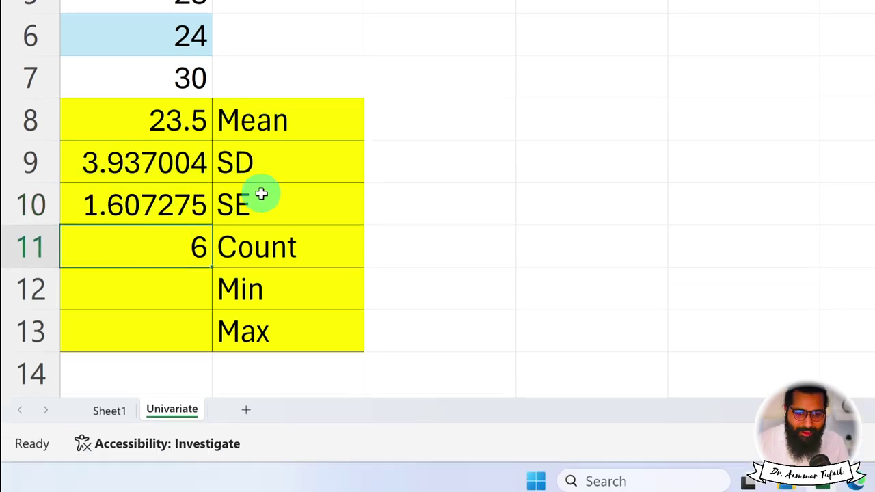
left_click(233, 199)
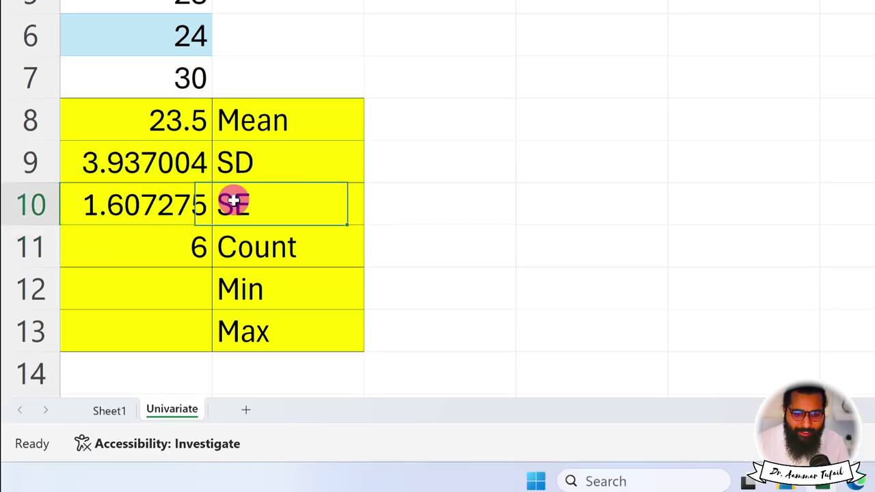
left_click(121, 202)
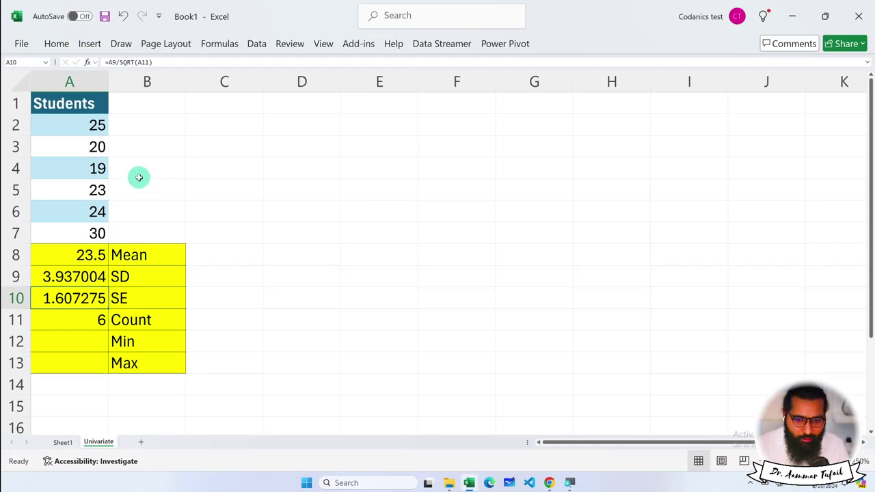
Scroll the statistics book from Standard Error up to Range, then down to Standard Deviation
mouse_move(550, 480)
left_click(572, 446)
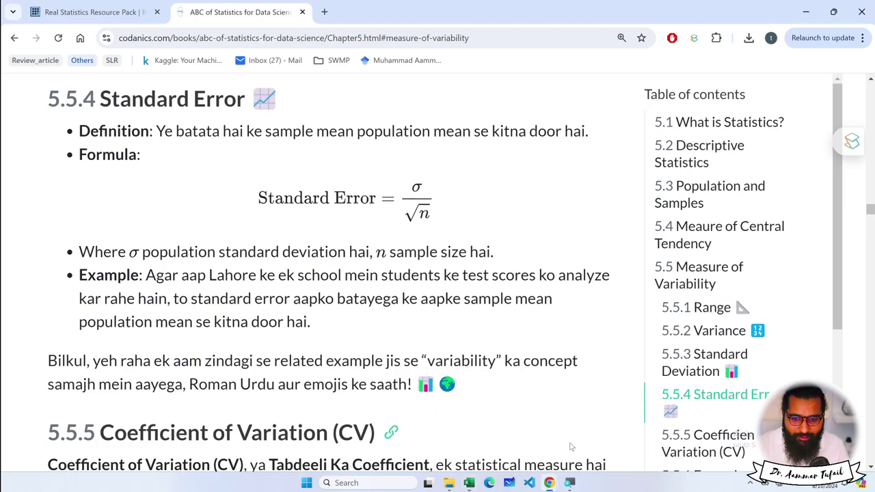
scroll(324, 221, "up", 2)
key("super")
left_click(188, 311)
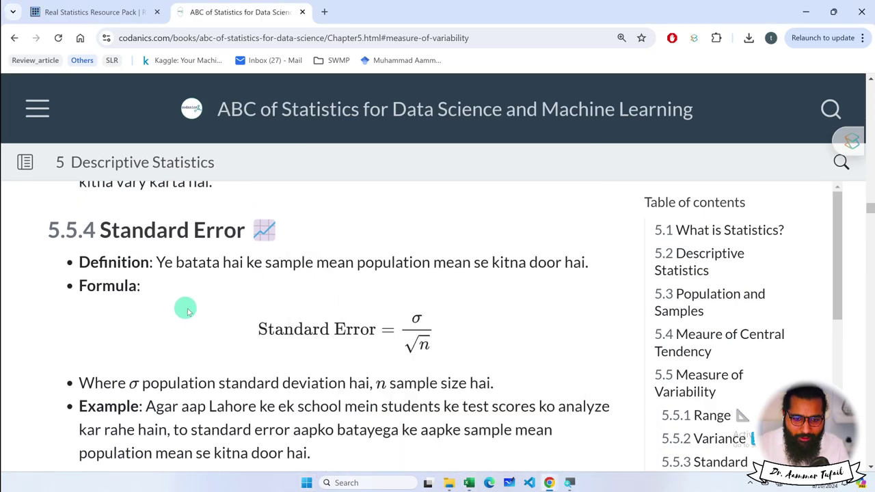
scroll(188, 311, "up", 7)
scroll(188, 311, "up", 6)
scroll(192, 311, "up", 4)
scroll(196, 310, "up", 1)
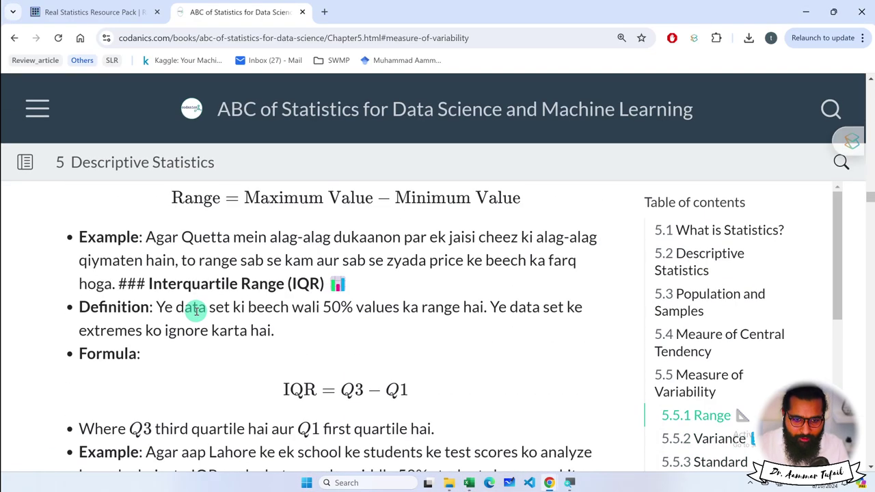
scroll(195, 310, "up", 3)
scroll(195, 310, "up", 1)
scroll(196, 313, "down", 2)
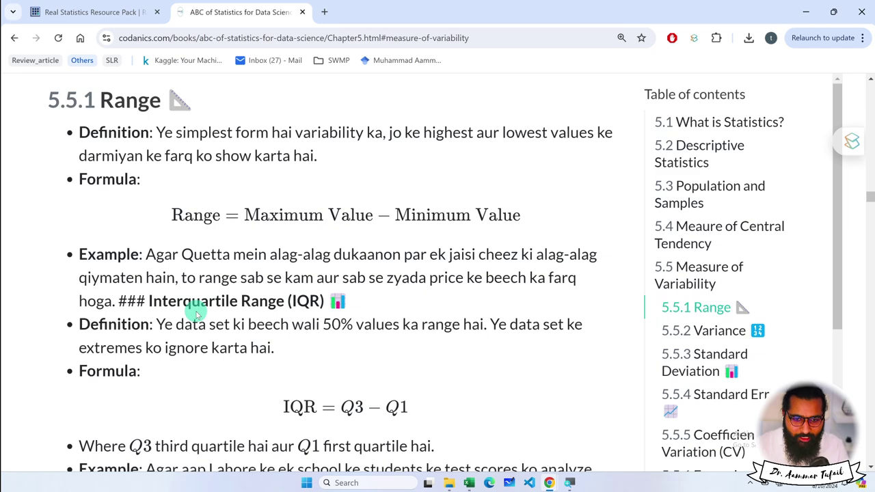
scroll(196, 313, "down", 3)
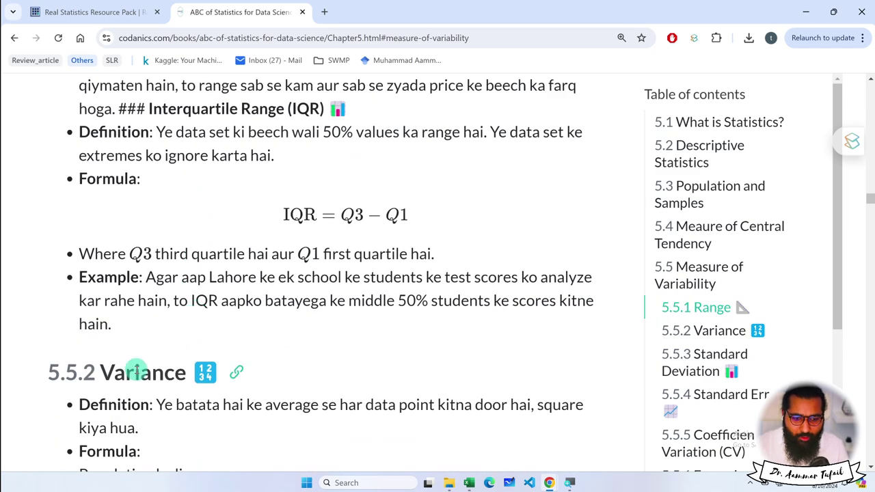
scroll(137, 371, "down", 1)
scroll(137, 371, "down", 2)
scroll(137, 371, "down", 4)
scroll(137, 372, "down", 2)
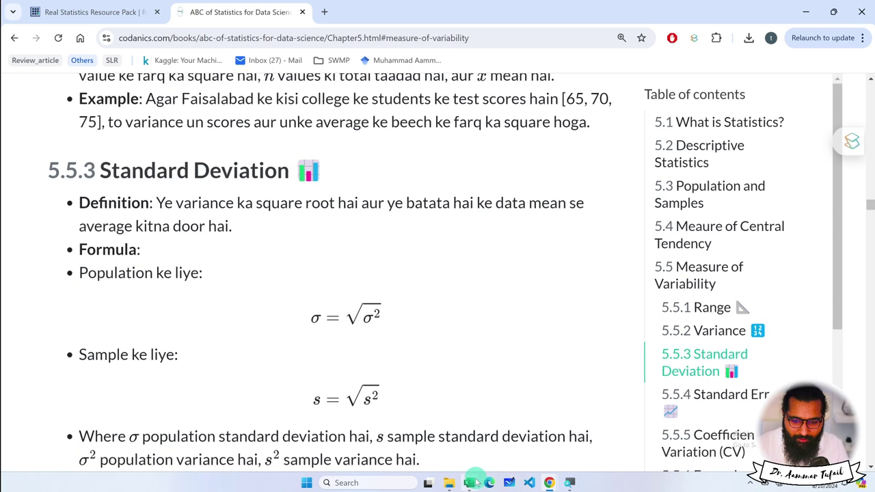
Back in Excel, select the Students scores A2:A7 to check their summary
mouse_move(472, 483)
left_click(479, 448)
left_click(82, 323)
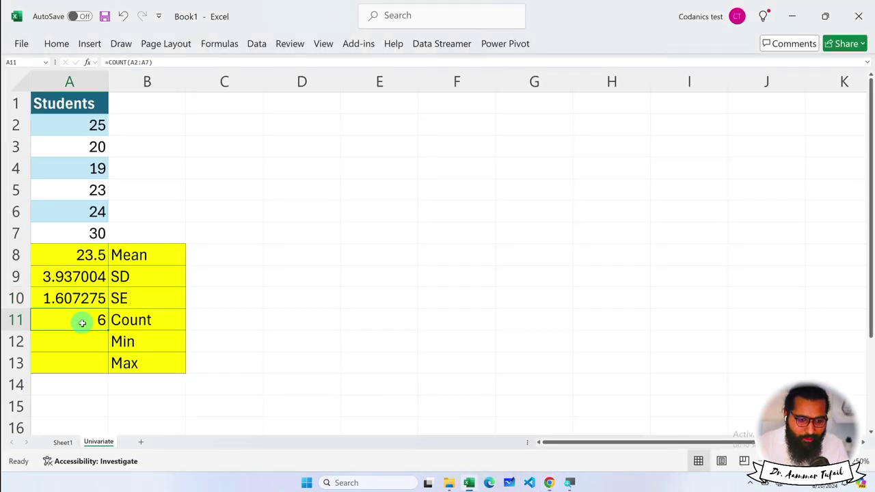
left_click(156, 298)
left_click(133, 277)
left_click(141, 256)
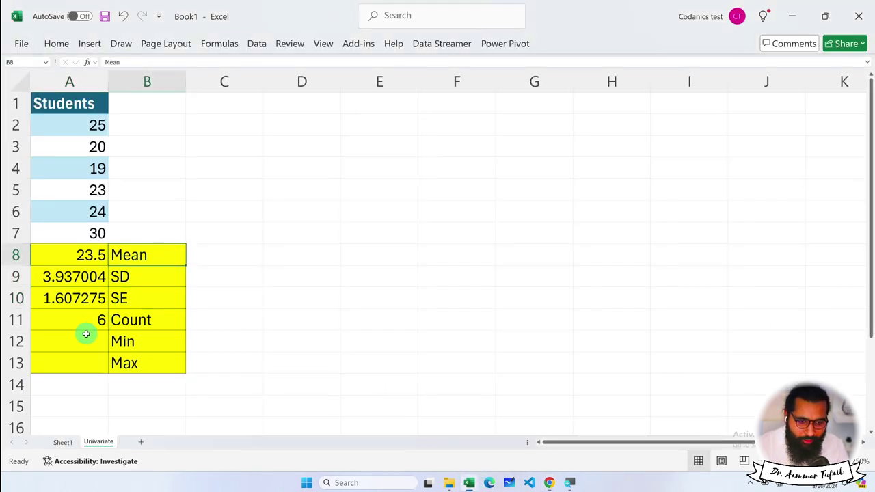
left_click_drag(98, 125, 91, 234)
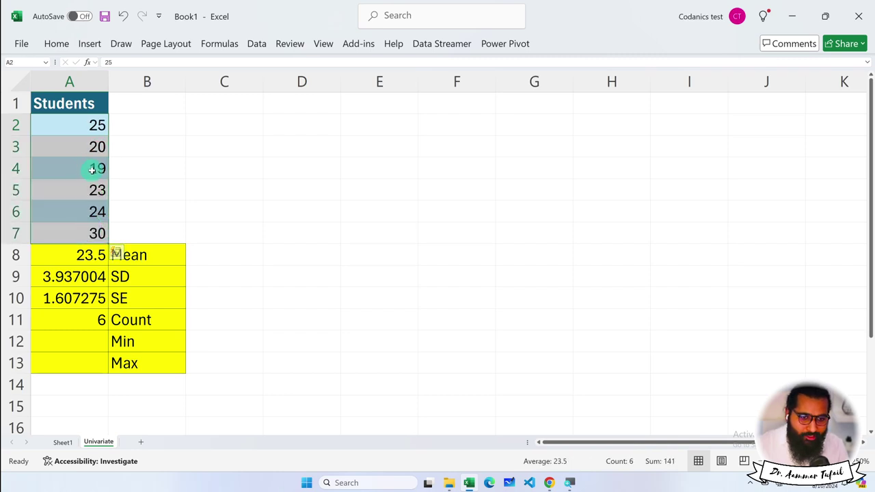
Enter =MIN(A2:A7) in A12, giving a Min of 19
double_click(77, 336)
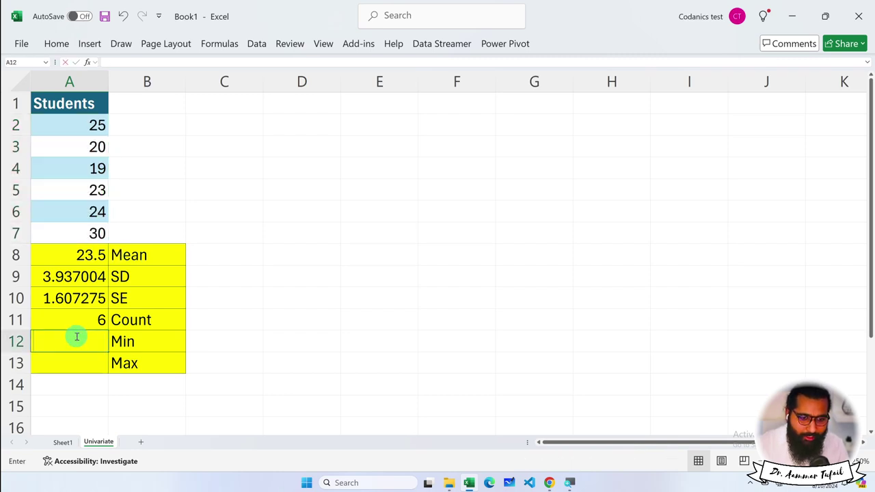
type("=min")
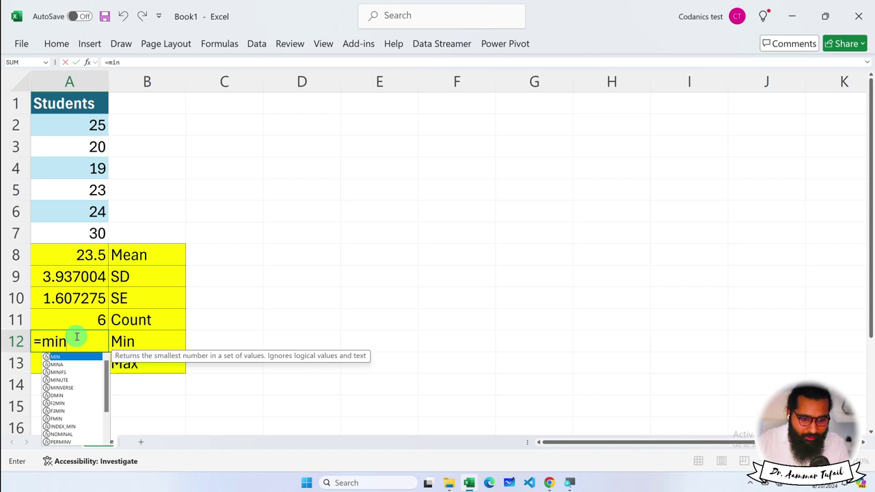
key("Tab")
left_click_drag(43, 114, 68, 229)
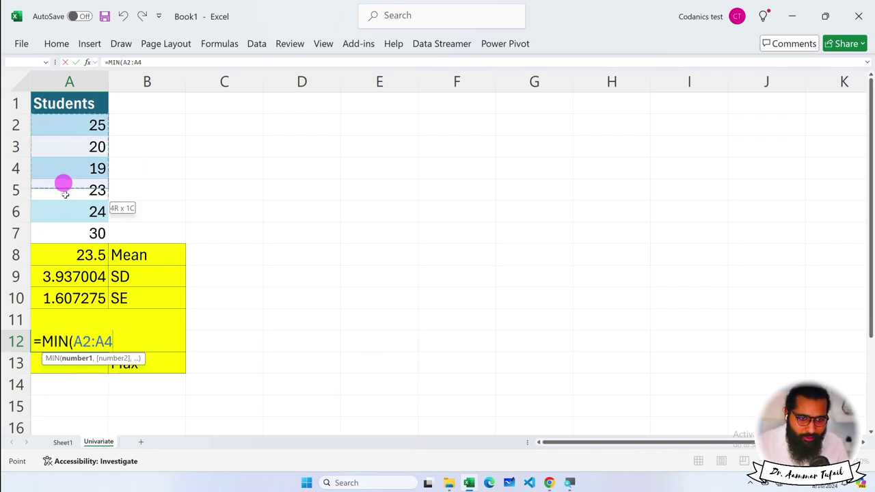
type(")")
key("Return")
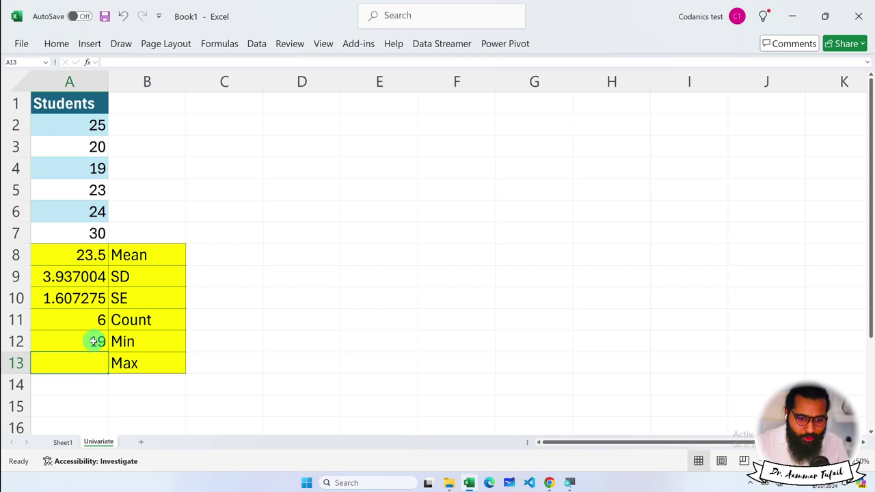
Enter =MAX(A2:A7) in A13, giving a Max of 30
type("=max")
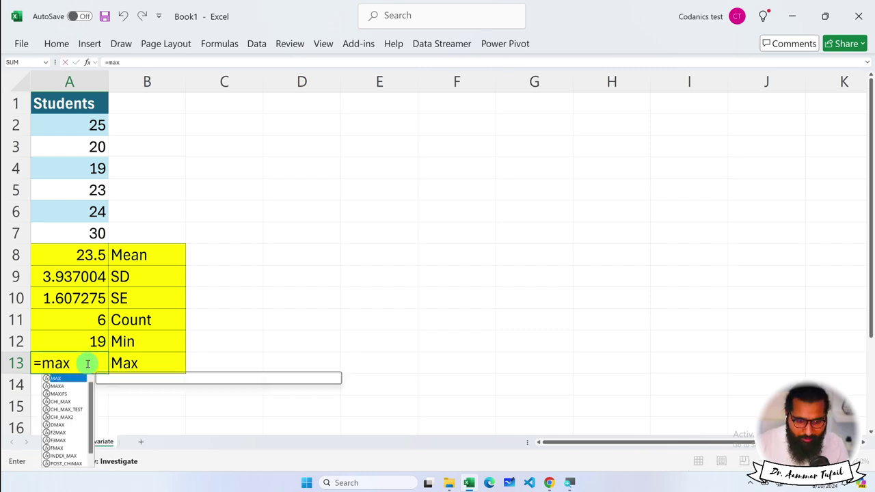
key("Tab")
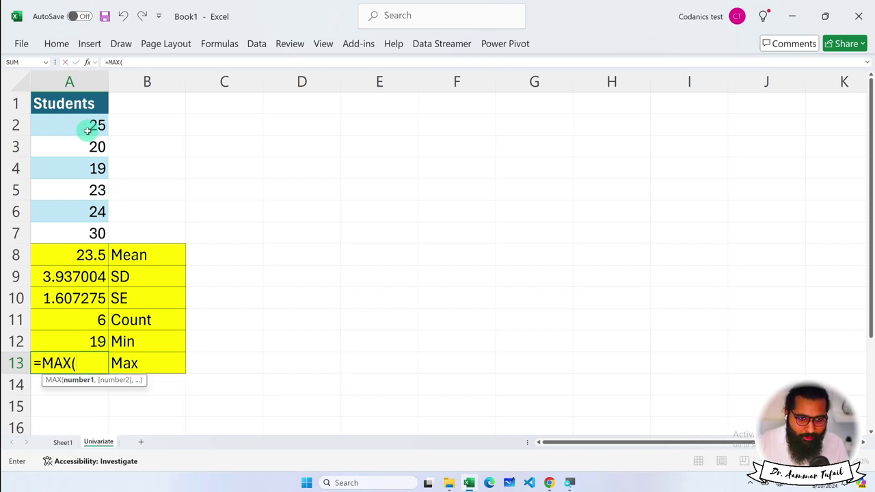
left_click_drag(88, 126, 72, 235)
type(")")
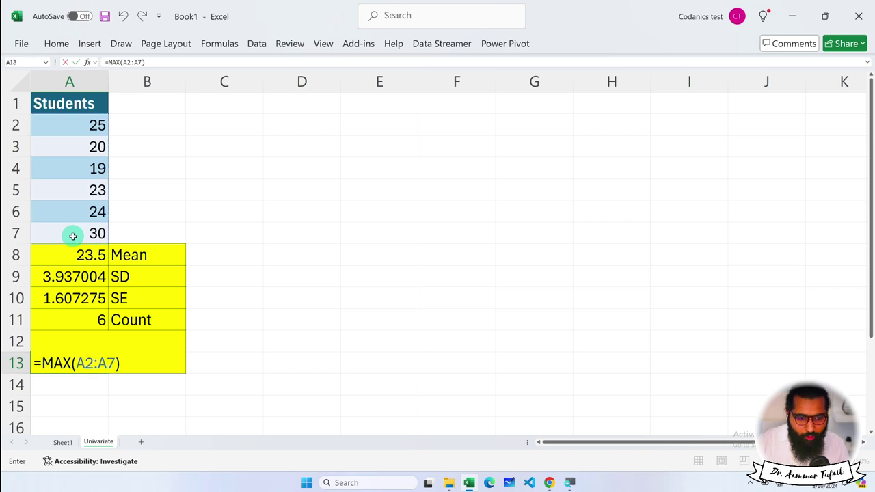
key("Return")
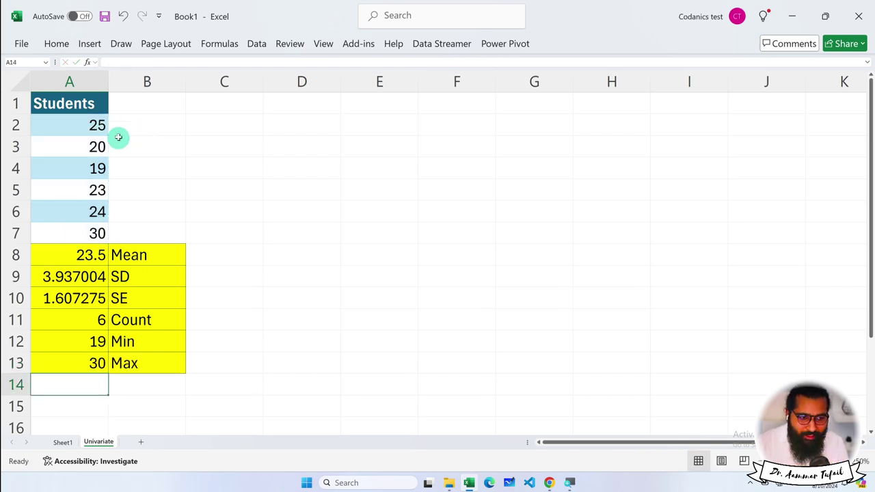
scroll(94, 147, "down", 1)
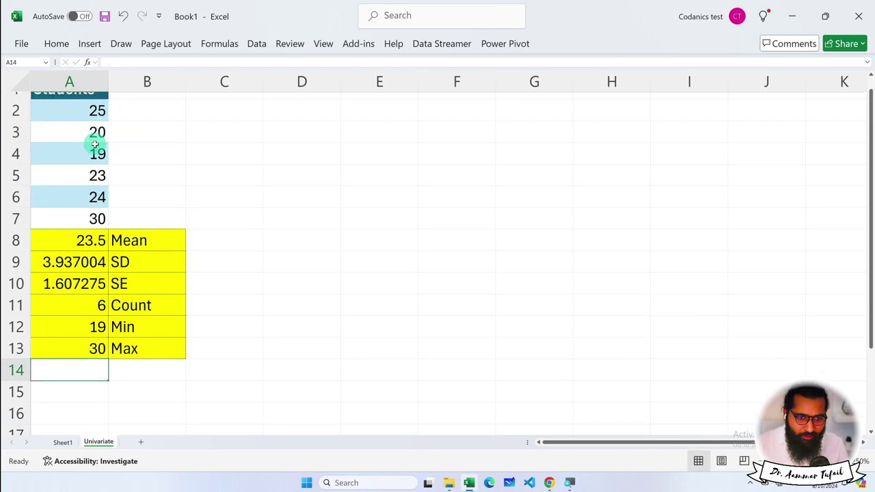
scroll(94, 140, "up", 1)
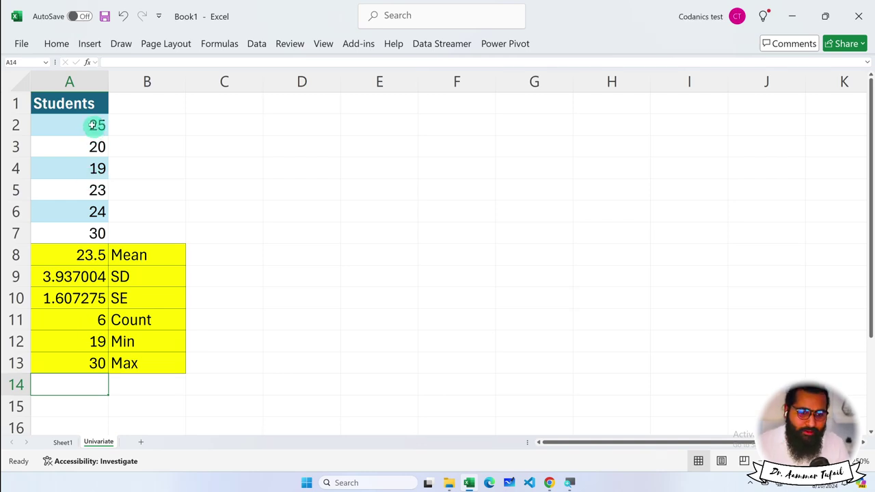
left_click_drag(94, 125, 89, 233)
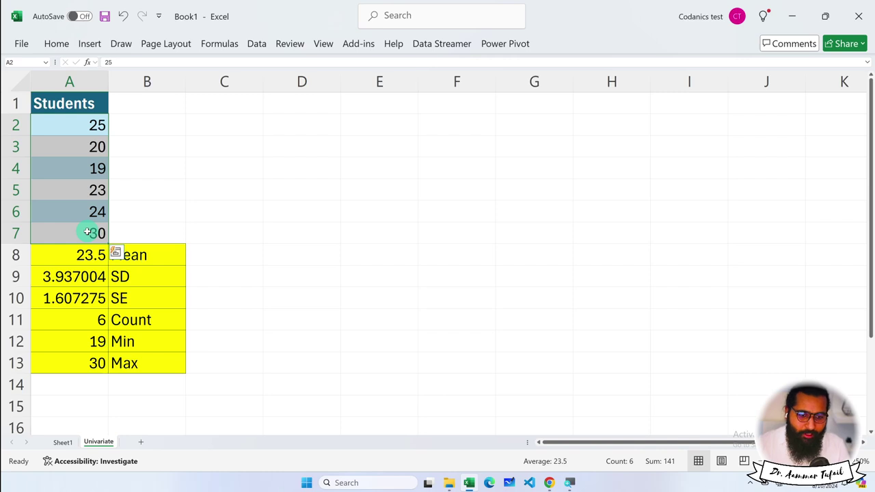
left_click(135, 383)
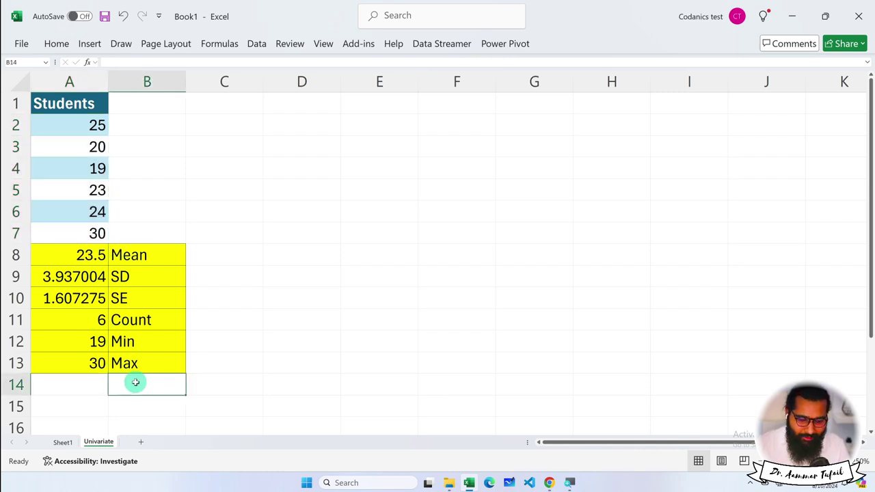
left_click(99, 392)
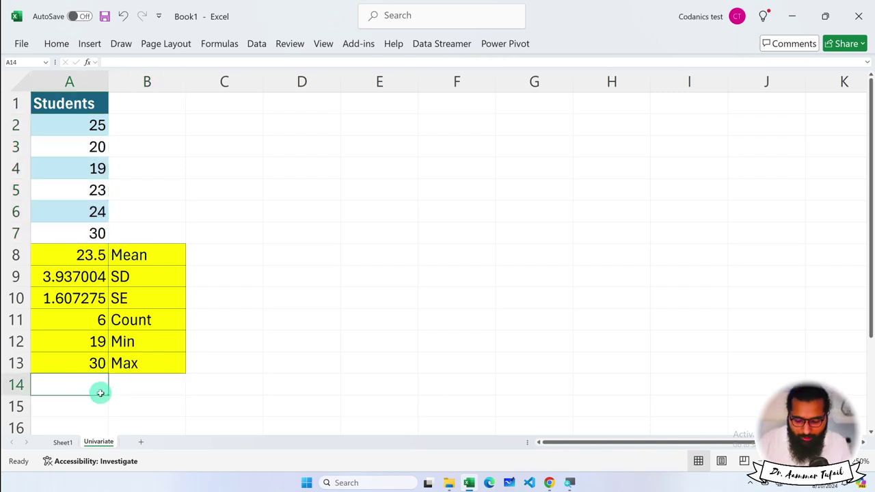
type("=range")
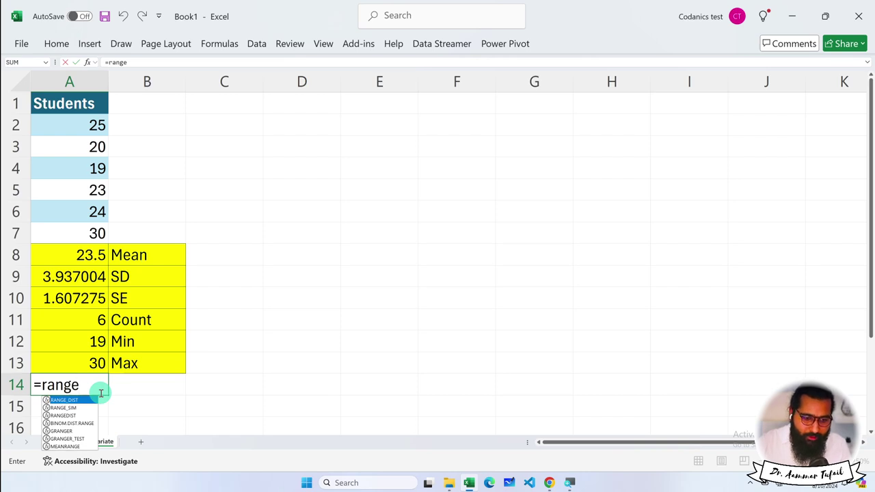
key("BackSpace")
key("BackSpace")
key("BackSpace")
key("BackSpace")
key("BackSpace")
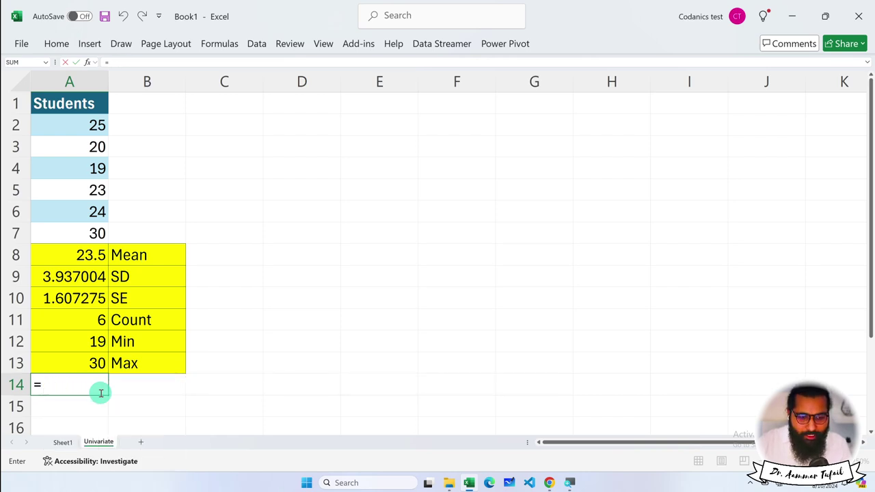
type("var")
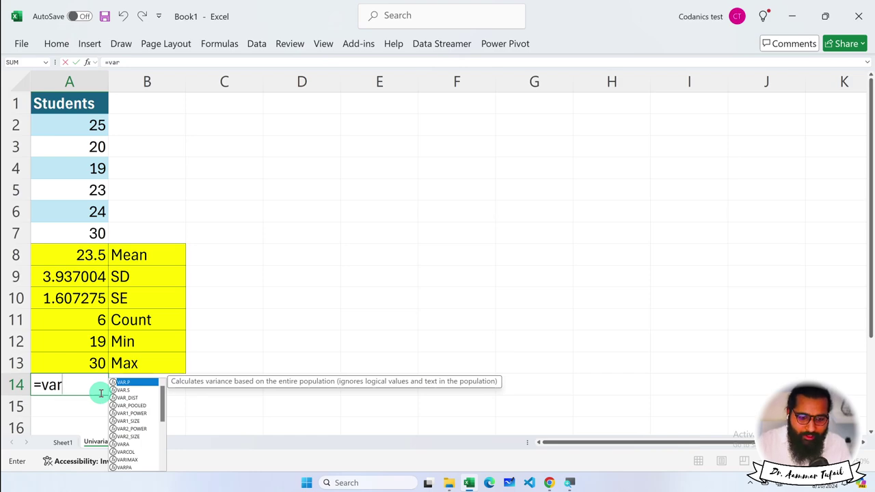
key("Escape")
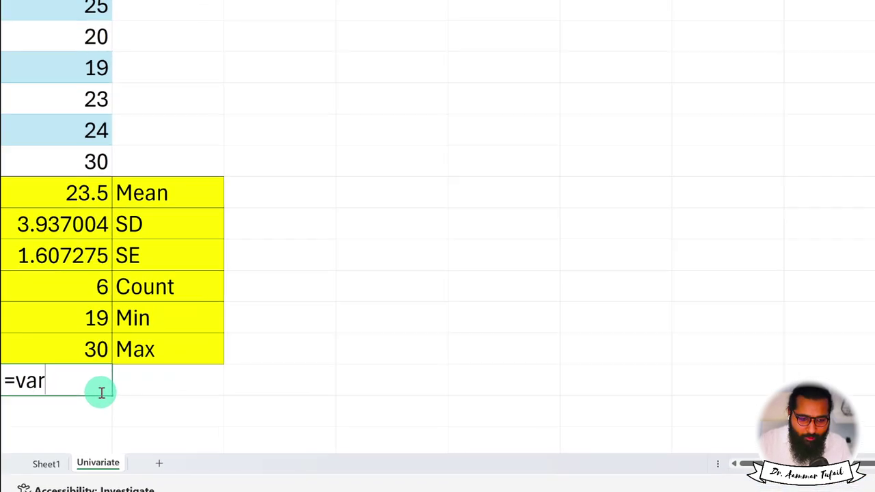
key("BackSpace")
key("BackSpace")
key("BackSpace")
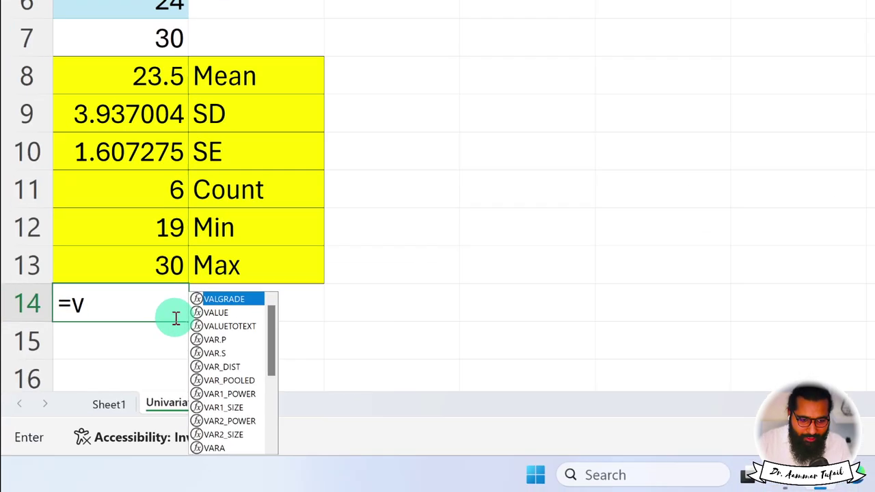
type("=V")
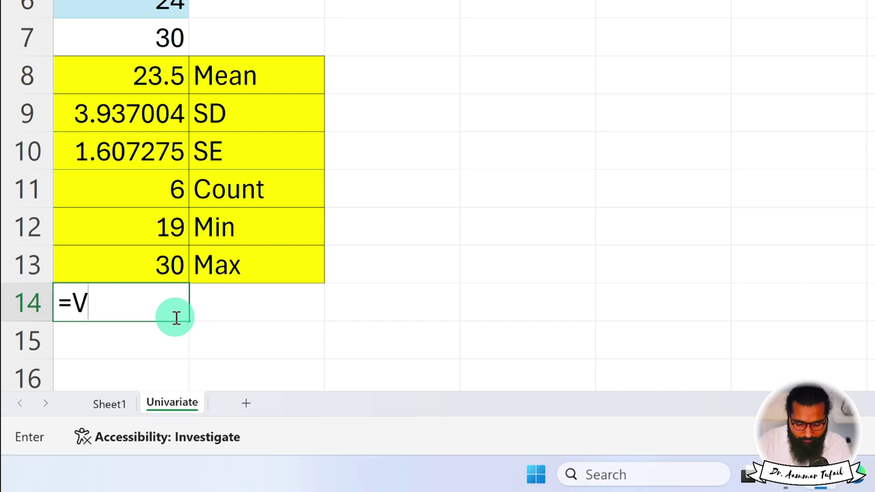
type("AR")
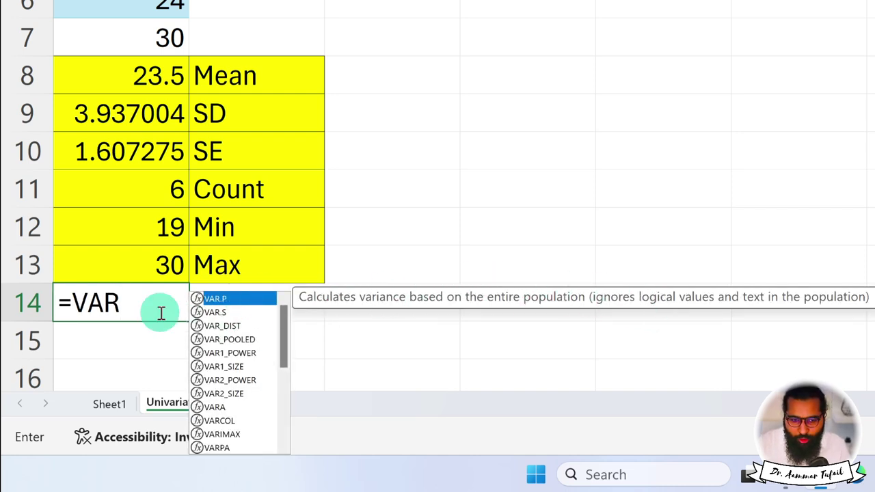
key("Down")
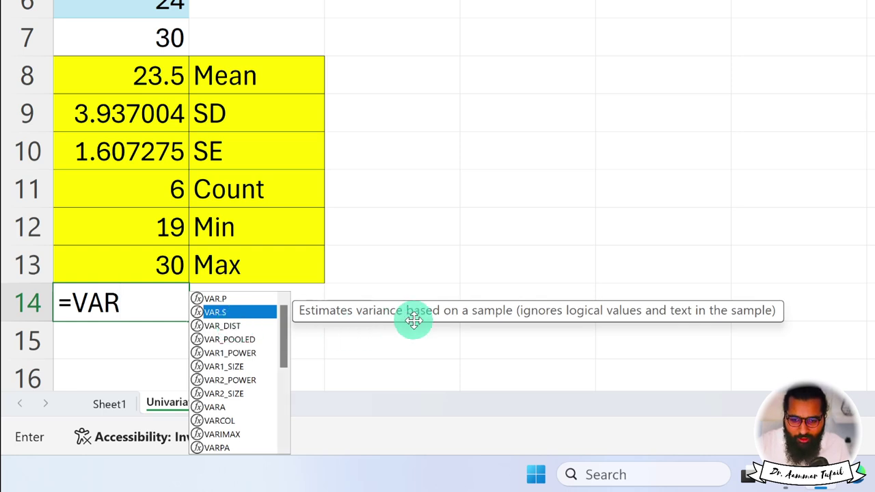
double_click(229, 312)
scroll(222, 178, "up", 5)
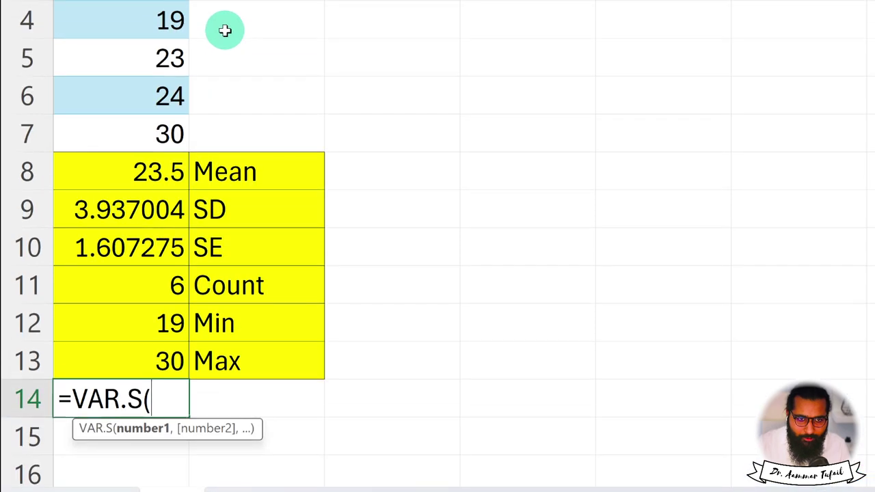
left_click(130, 32)
left_click_drag(130, 32, 141, 219)
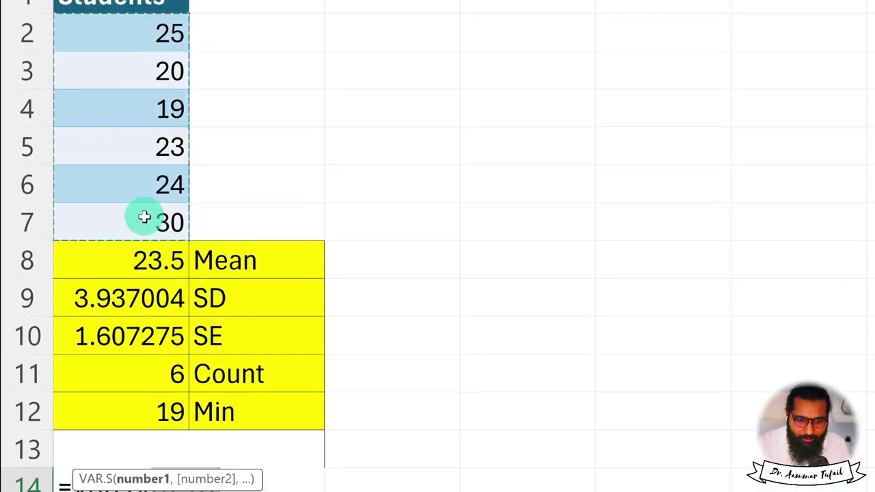
scroll(465, 363, "down", 3)
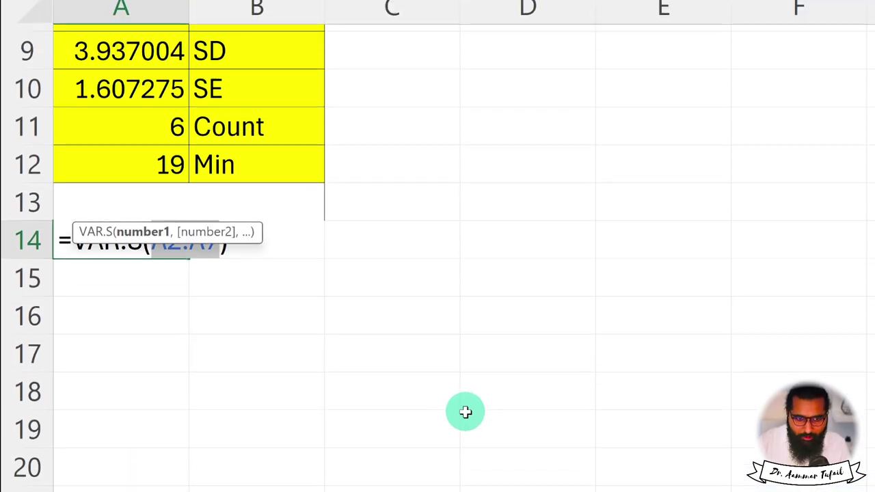
type(")")
key("Return")
left_click(133, 171)
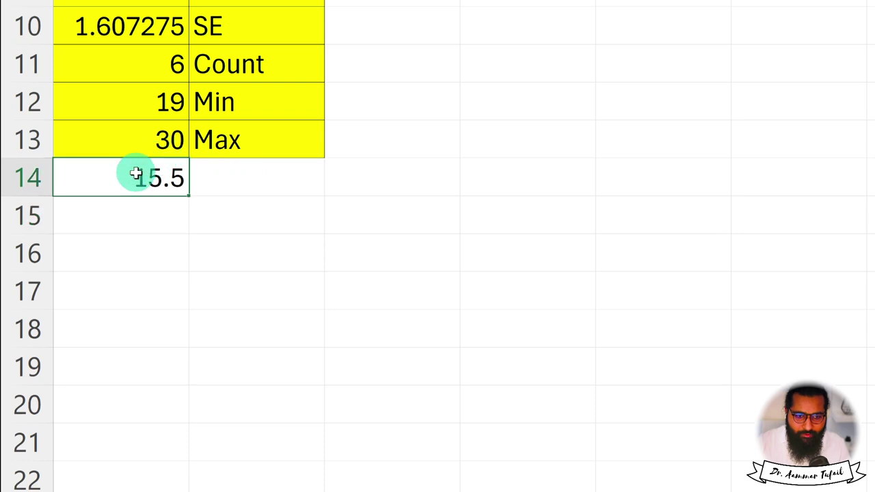
scroll(193, 198, "up", 3)
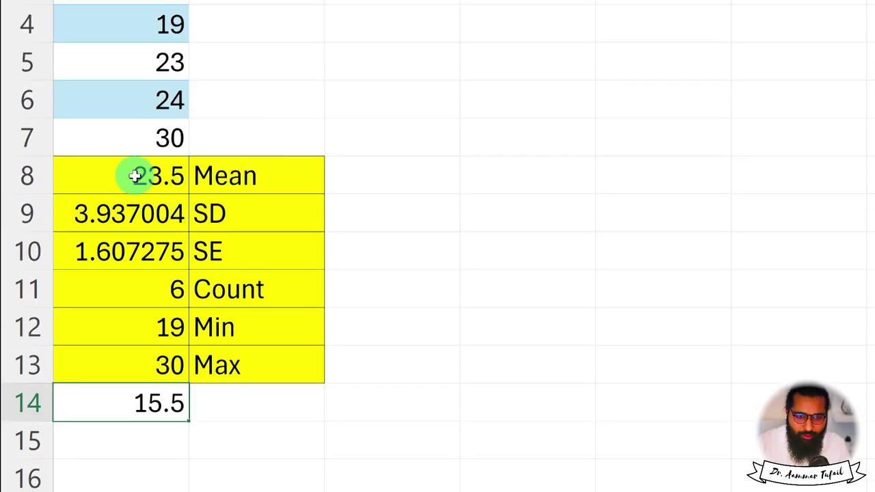
left_click(130, 174)
left_click(145, 402)
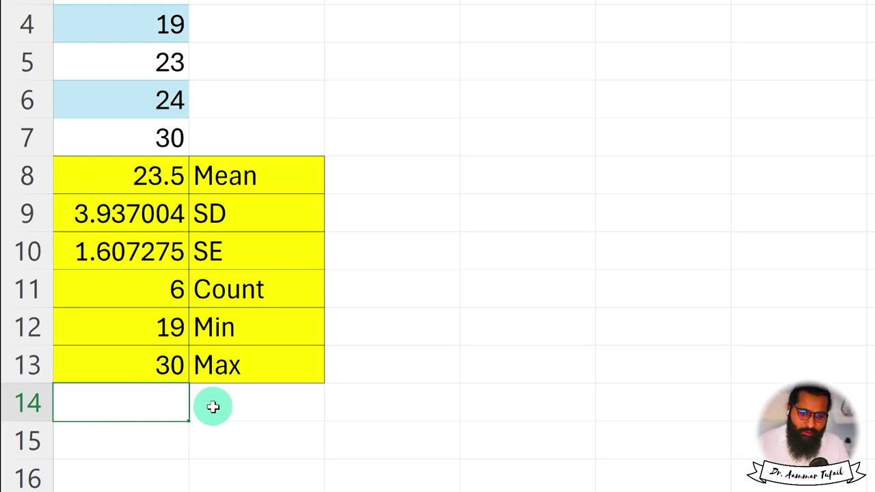
scroll(212, 249, "up", 2)
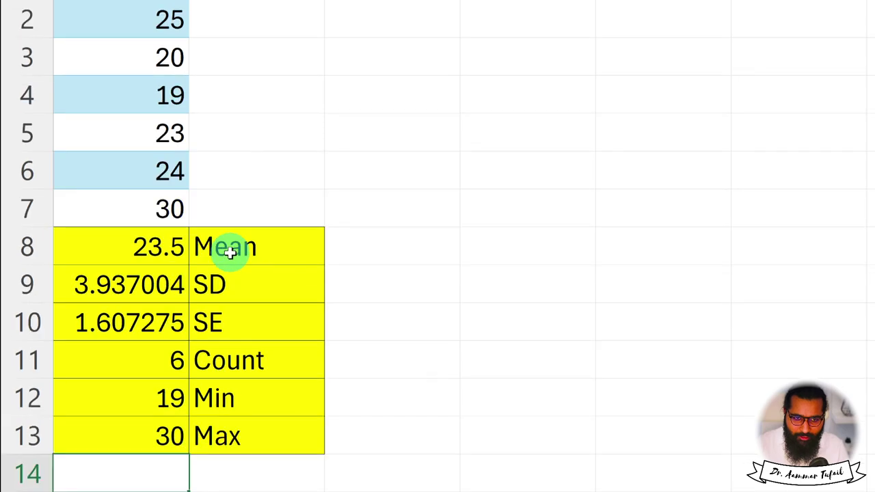
key("ctrl+minus")
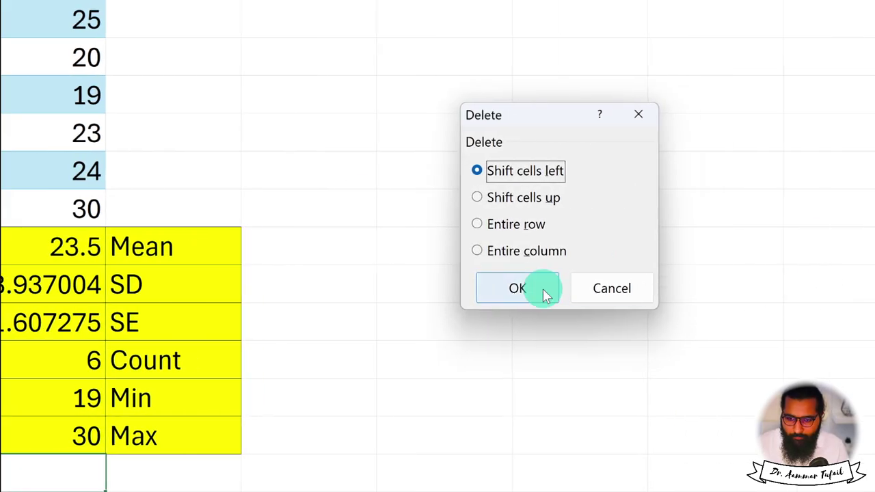
left_click(590, 289)
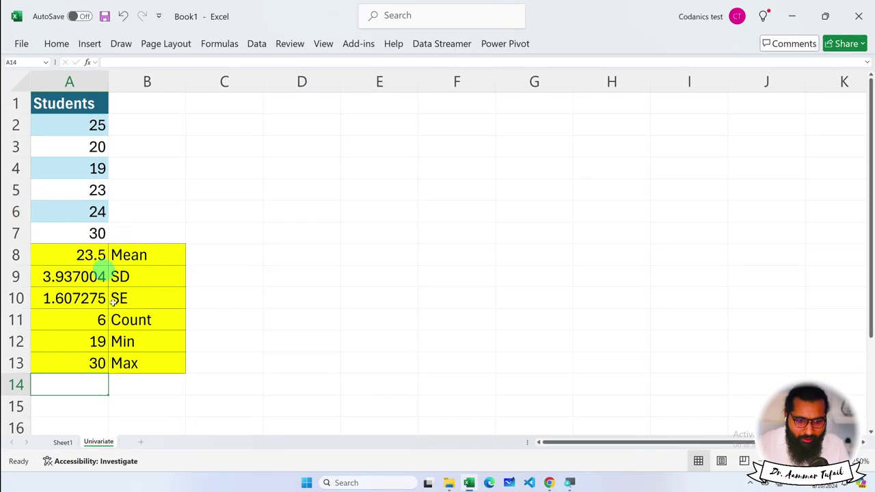
Paste the Teachers column B1:B7 from Sheet1 into D1 of the Univariate sheet
right_click(98, 443)
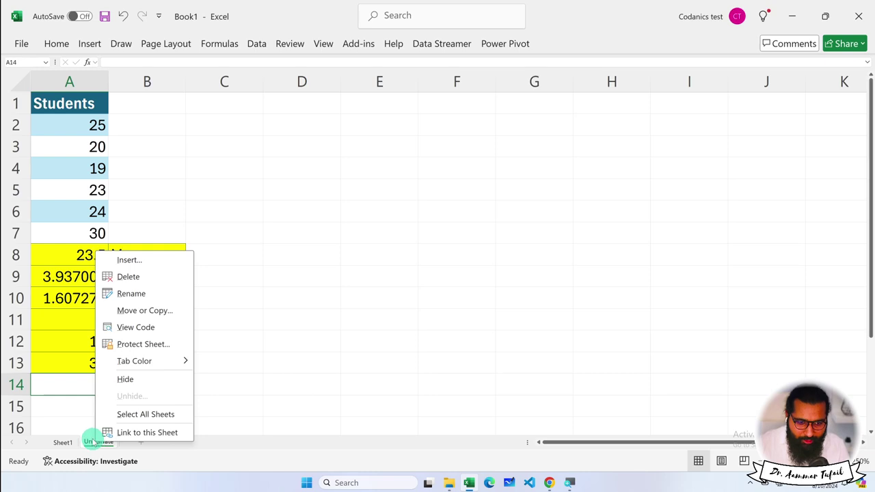
left_click(231, 320)
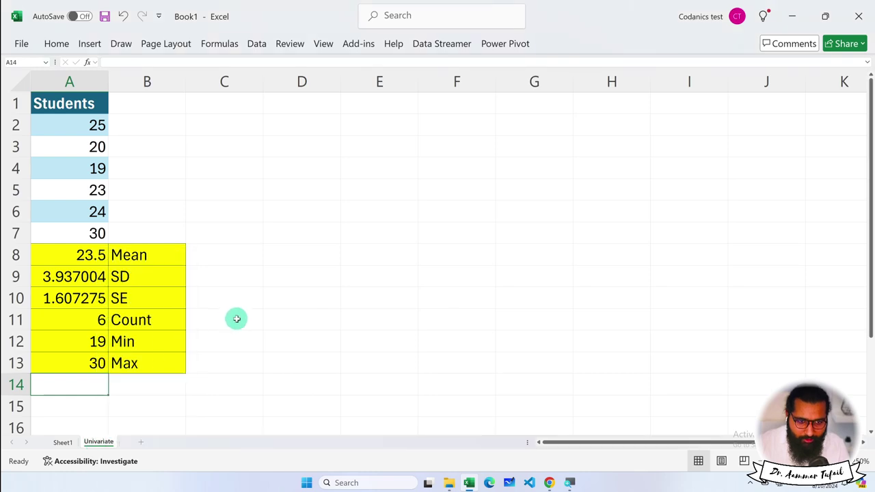
left_click(63, 442)
left_click_drag(182, 112, 189, 269)
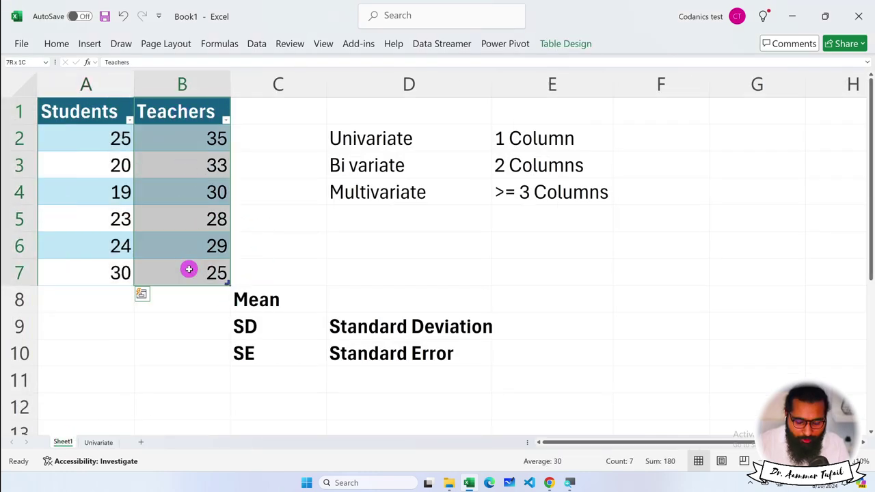
left_click(97, 442)
left_click(307, 103)
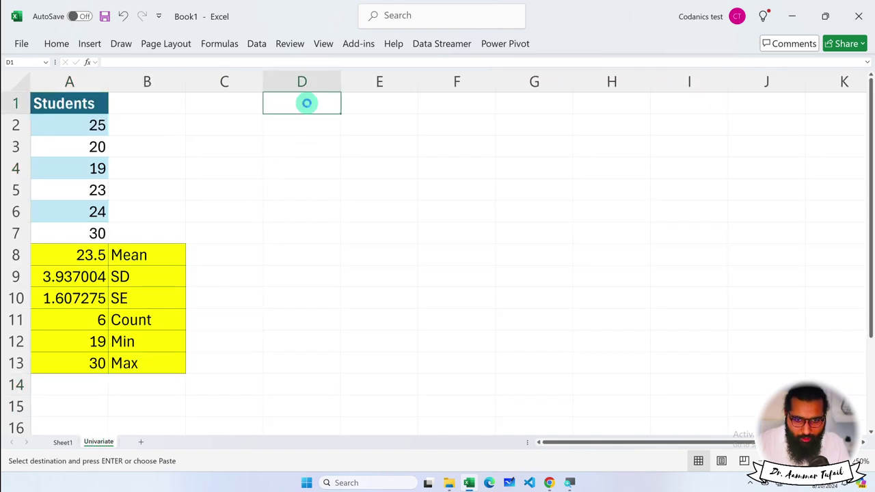
key("ctrl+v")
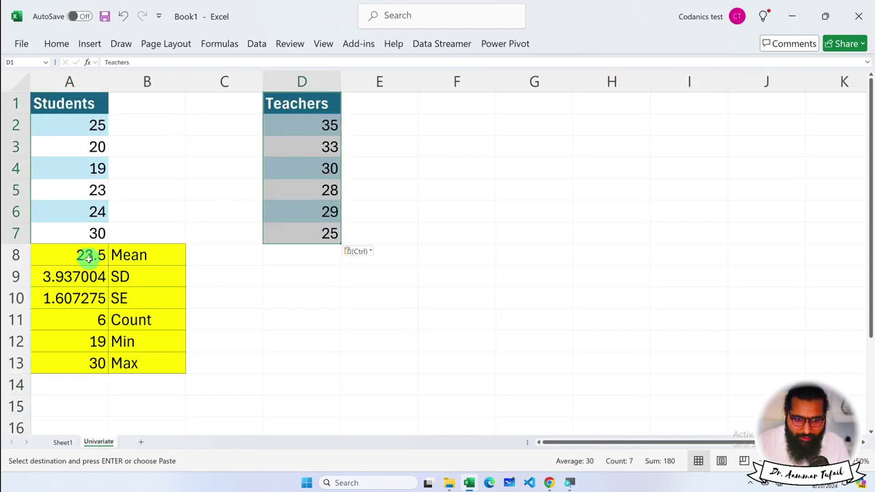
Copy the A8:B13 statistics block to D8 beneath the Teachers data
left_click_drag(88, 255, 125, 363)
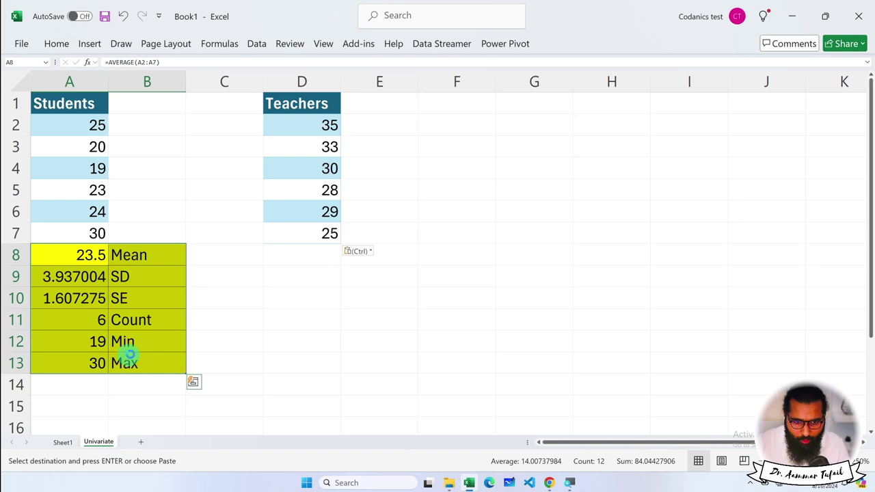
key("ctrl+c")
left_click(308, 256)
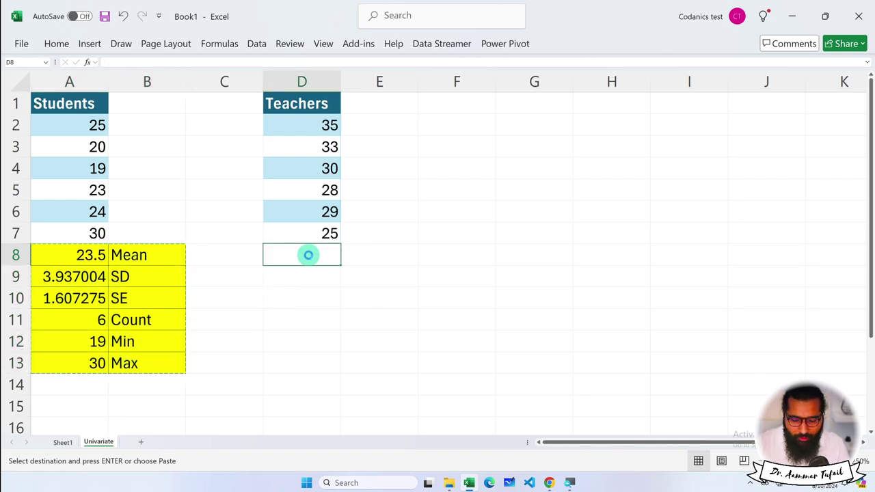
key("ctrl+v")
Inspect the copied Mean, SD and Count formulas in D8, D9 and D11
left_click(89, 255)
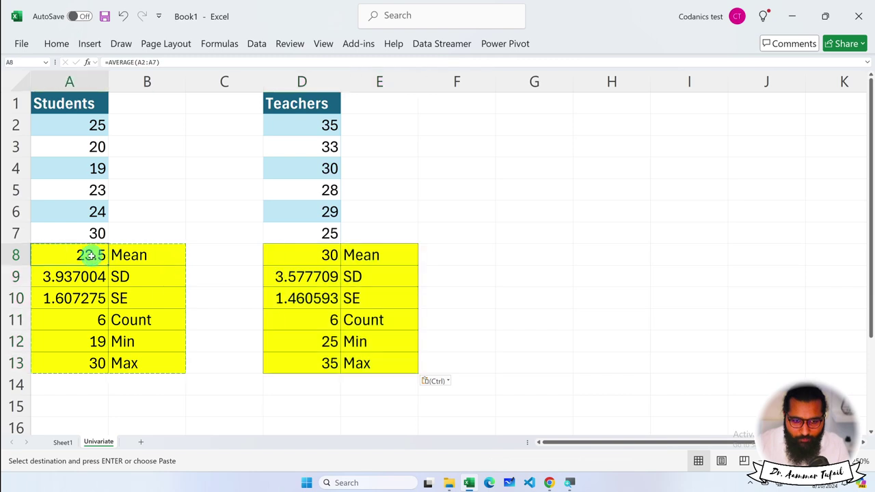
double_click(298, 255)
key("Escape")
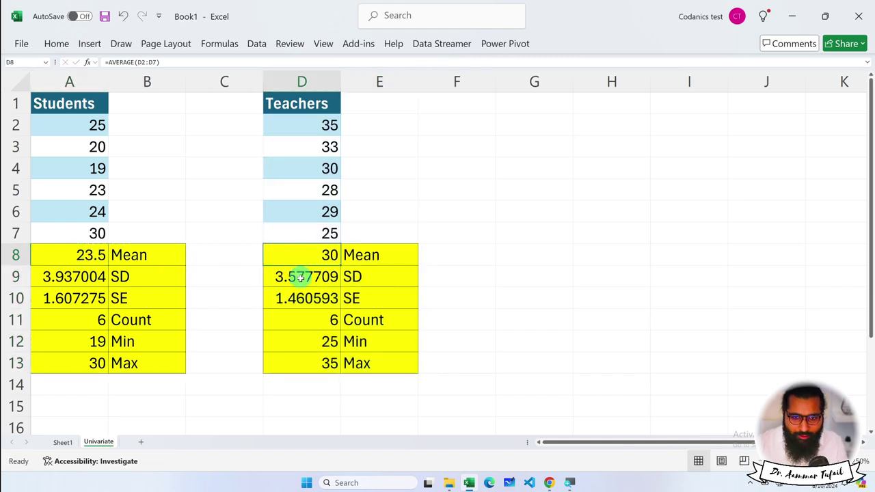
left_click(301, 278)
double_click(298, 285)
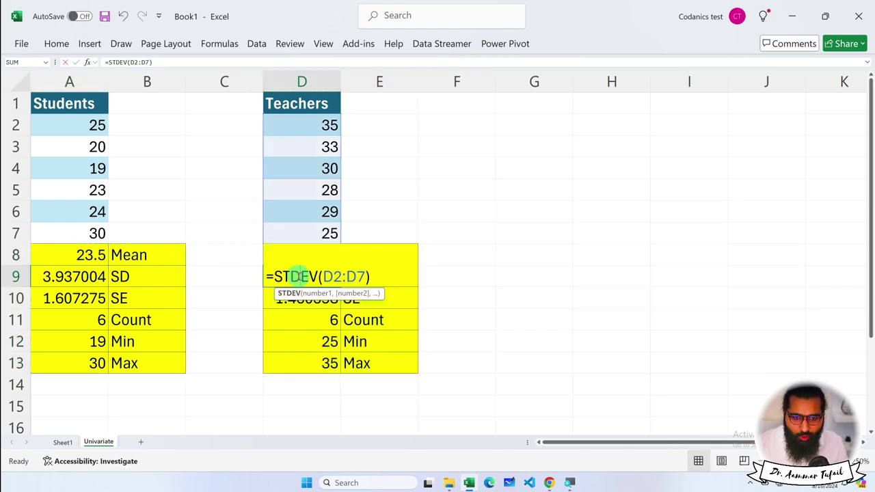
key("Escape")
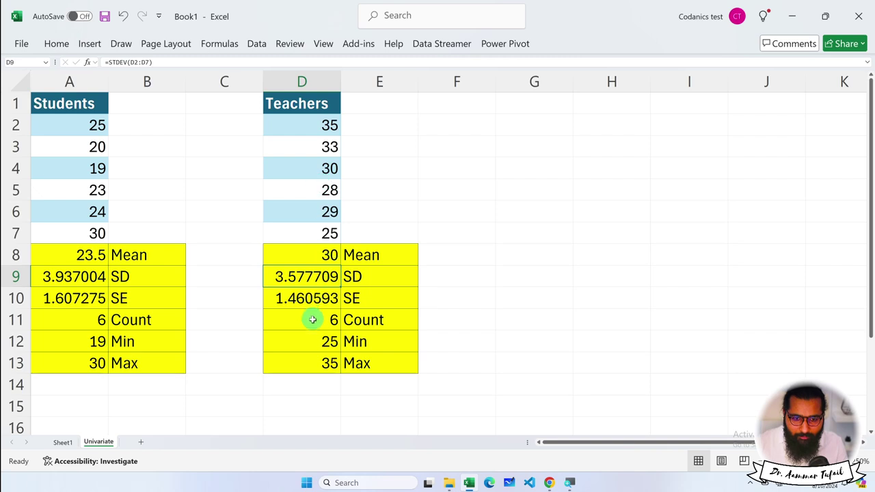
double_click(313, 317)
key("Escape")
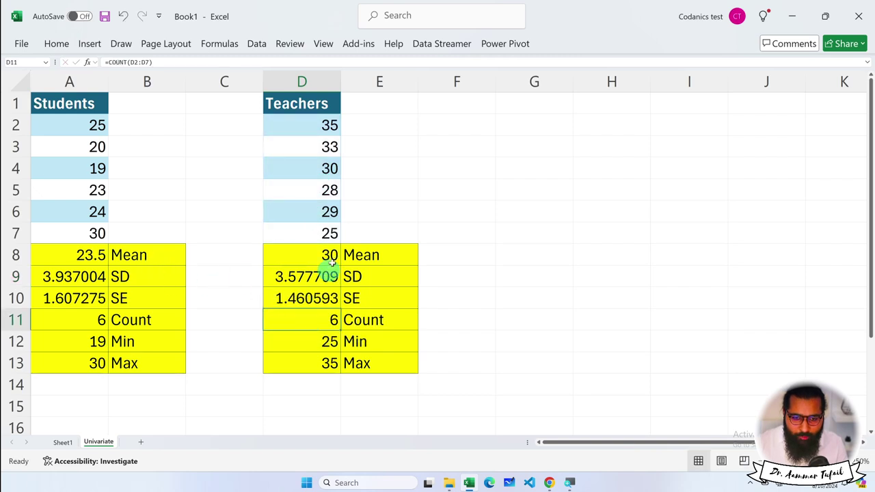
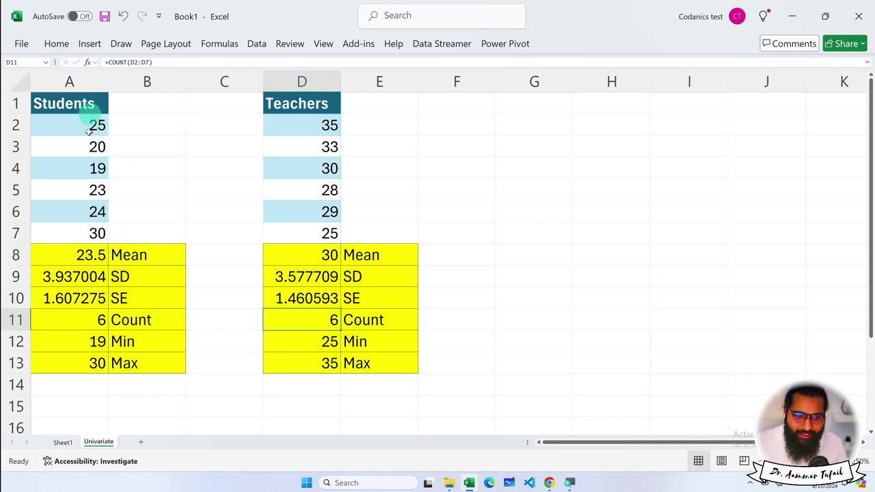
Add a new worksheet and name it Bivariate
left_click(141, 442)
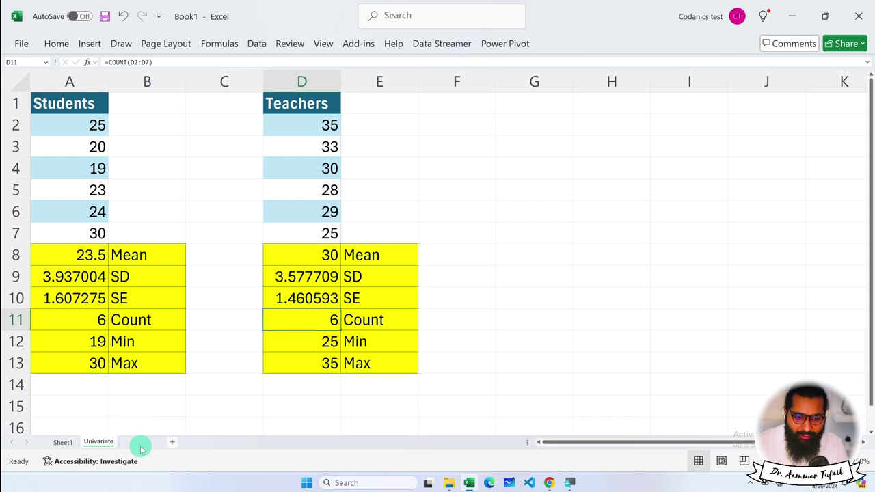
double_click(137, 443)
type("Bivariate")
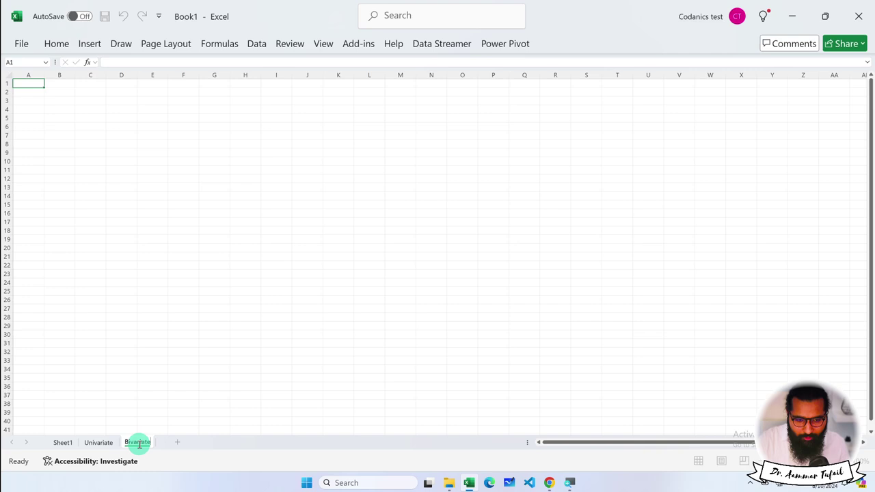
key("Return")
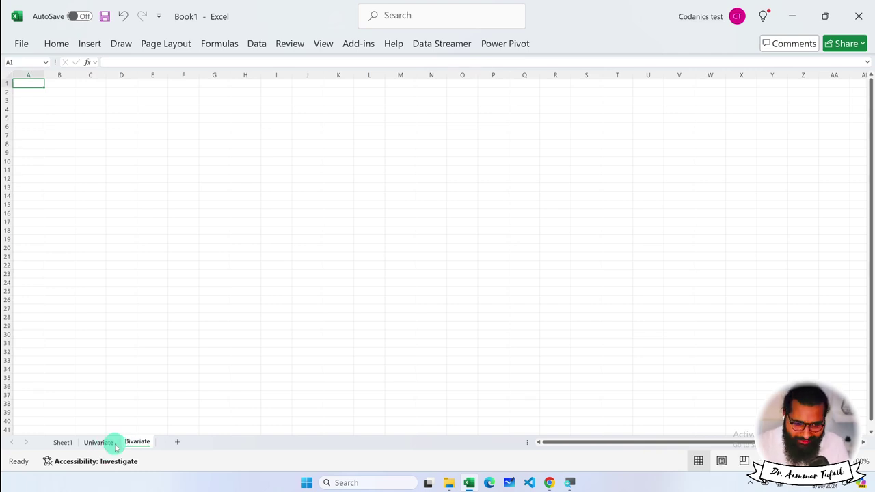
Copy the Students and Teachers table from Sheet1 into A1 of the Bivariate sheet
left_click(63, 443)
mouse_move(123, 215)
left_mouse_down()
mouse_move(95, 118)
mouse_move(164, 267)
left_mouse_up()
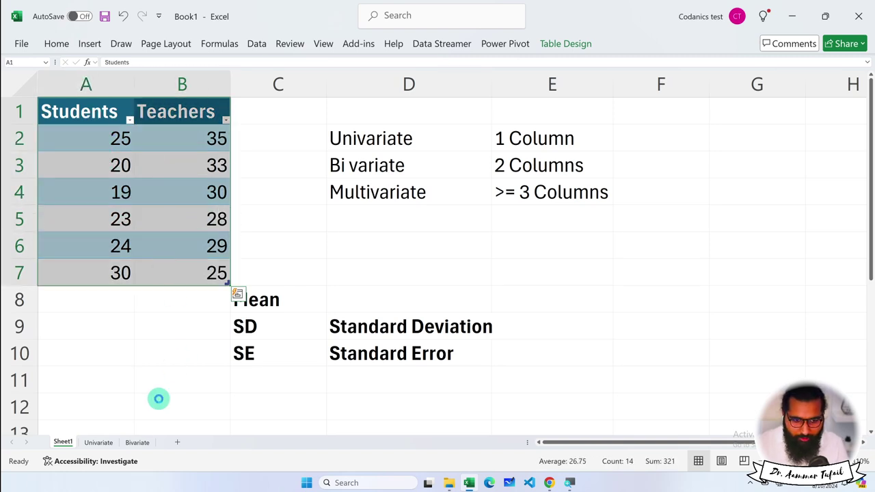
key("ctrl+c")
left_click(134, 442)
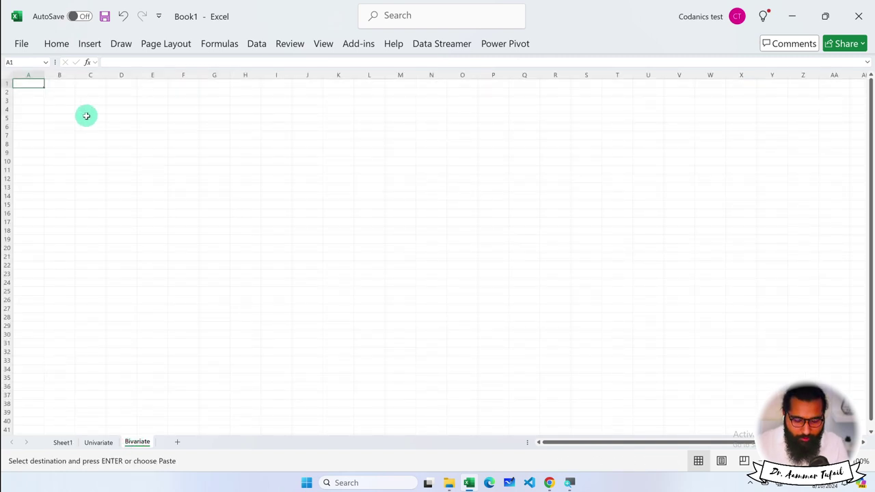
key("ctrl+v")
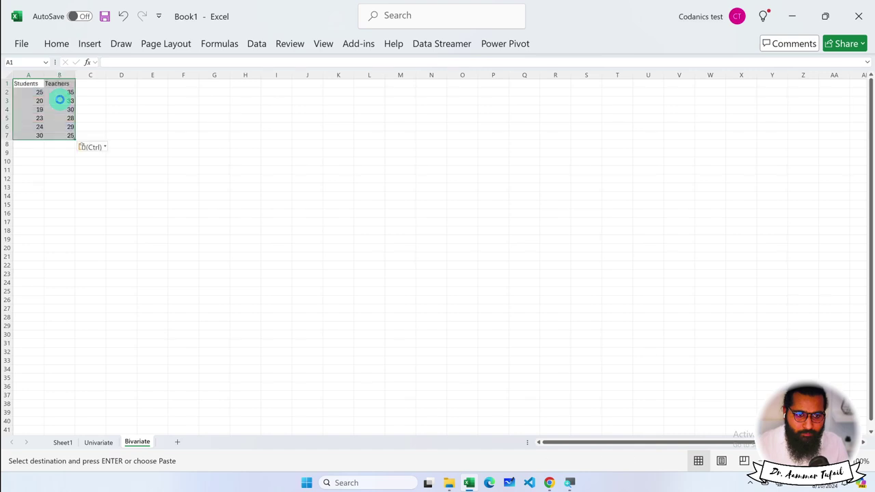
scroll(37, 110, "up", 5)
scroll(72, 138, "up", 1)
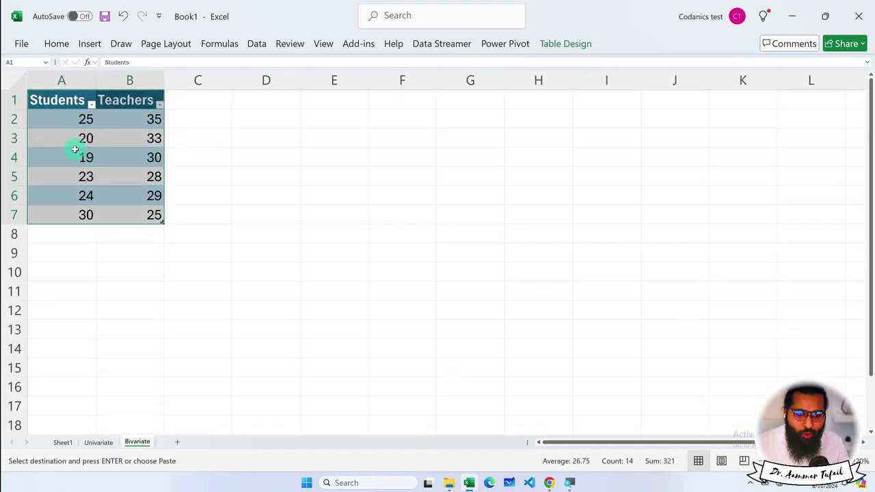
scroll(74, 144, "up", 1)
scroll(76, 149, "up", 1)
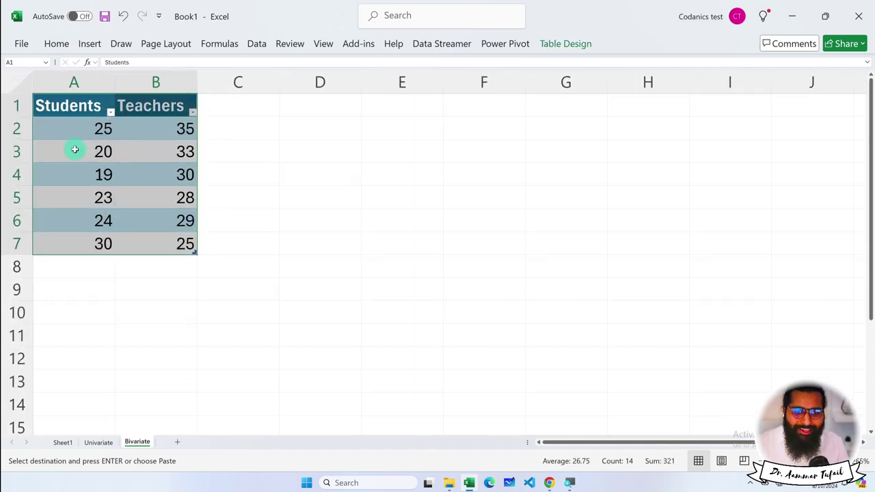
left_click(174, 265)
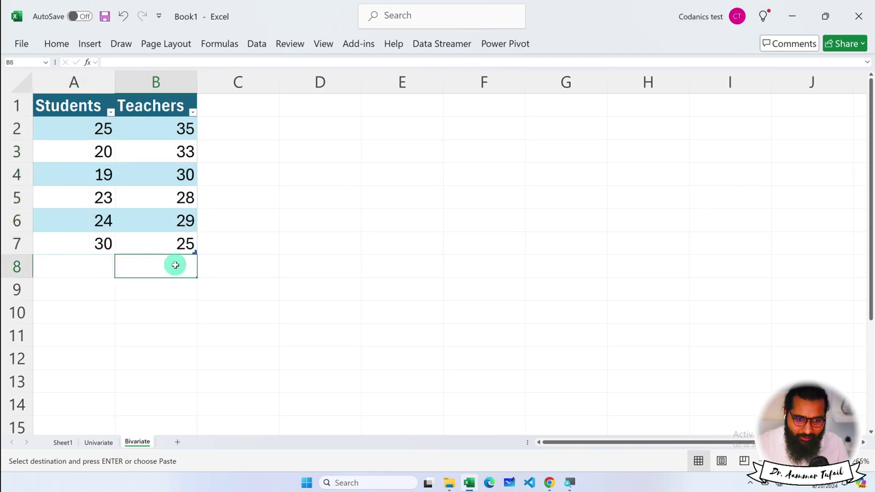
left_click(101, 441)
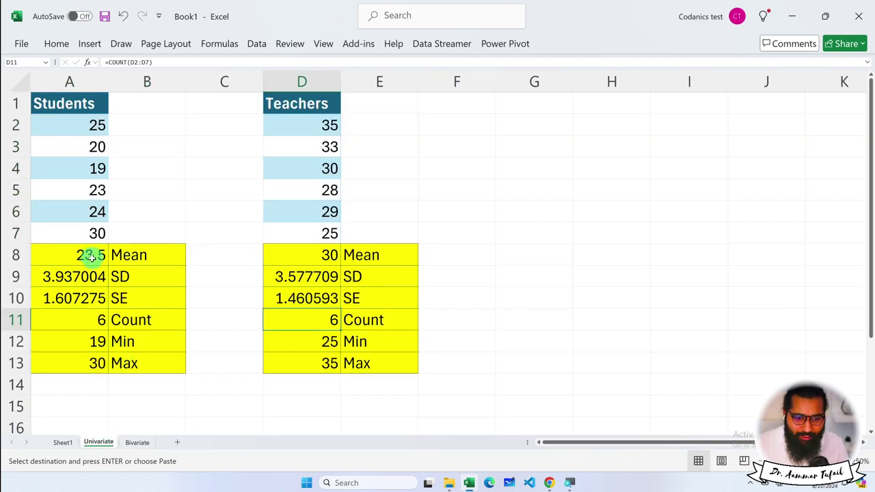
Copy the Students statistics A8:A13 from Univariate into Bivariate A8, dismissing the circular reference warning
mouse_move(89, 256)
left_mouse_down()
mouse_move(129, 356)
mouse_move(93, 357)
left_mouse_up()
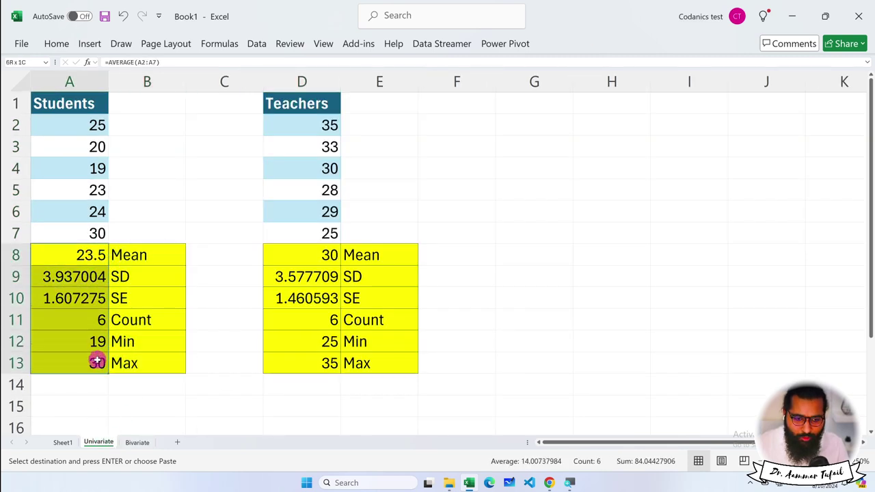
key("ctrl+v")
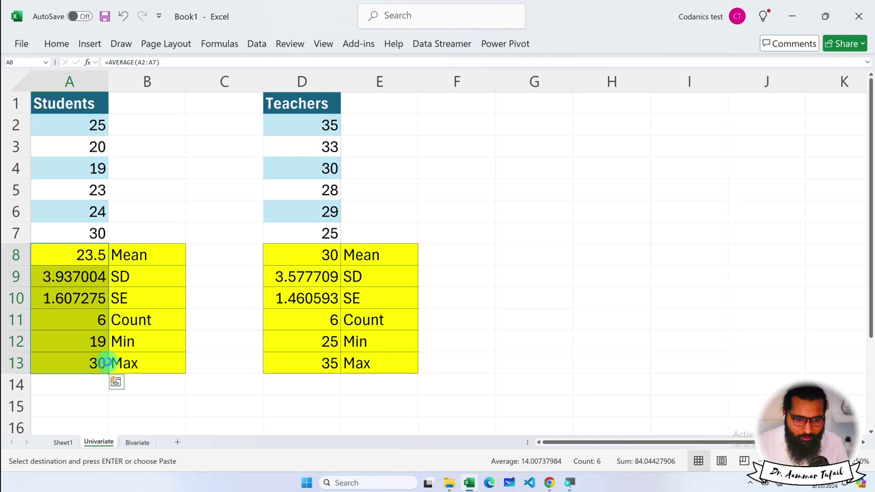
left_click(134, 442)
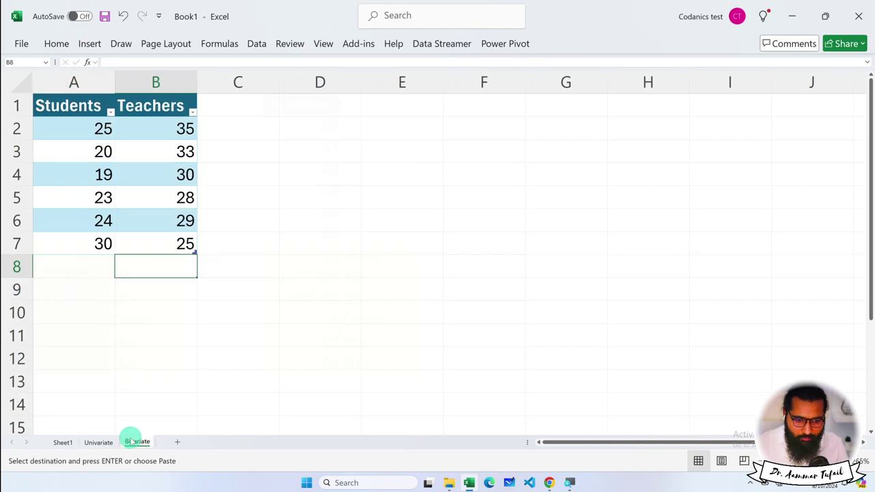
left_click(77, 268)
key("ctrl+v")
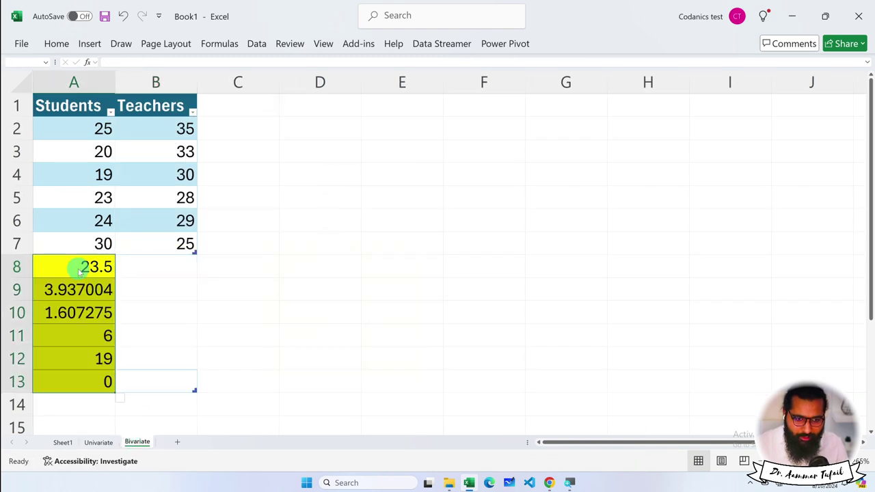
left_click(417, 270)
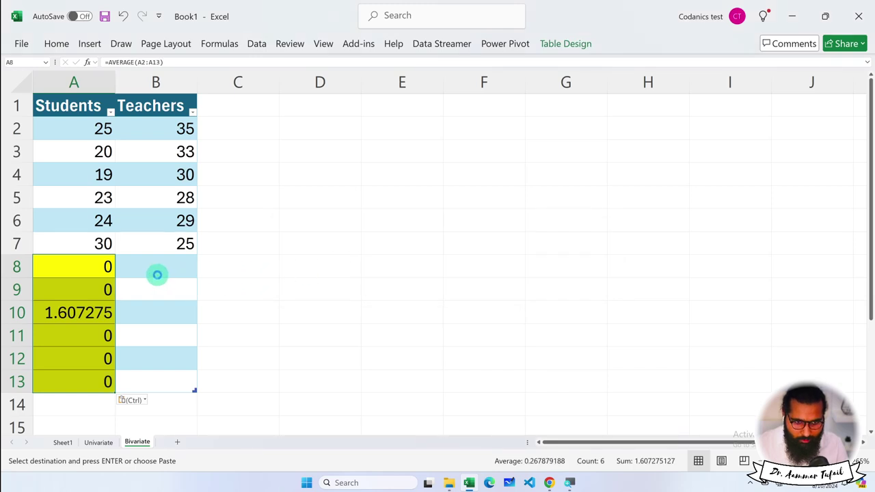
left_click(159, 275)
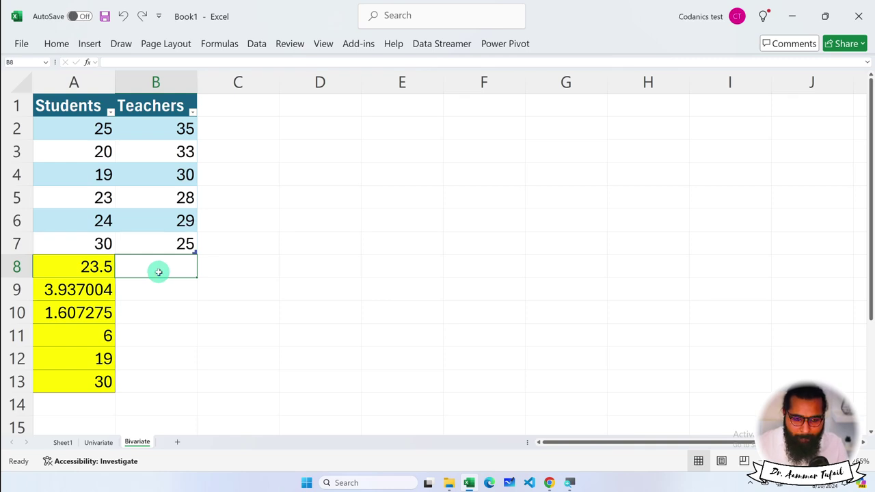
Copy the A8:A13 statistics formulas across into B8:B13 for the Teachers column
left_click_drag(98, 268, 87, 381)
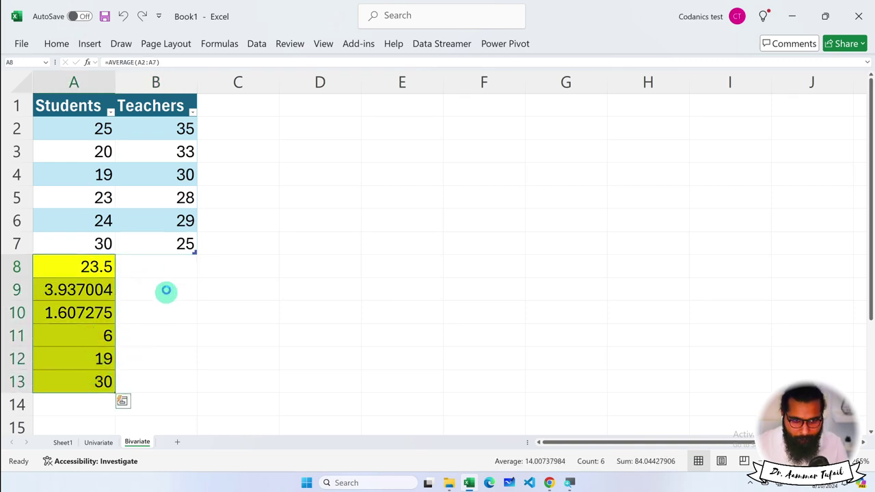
key("ctrl+c")
left_click(164, 267)
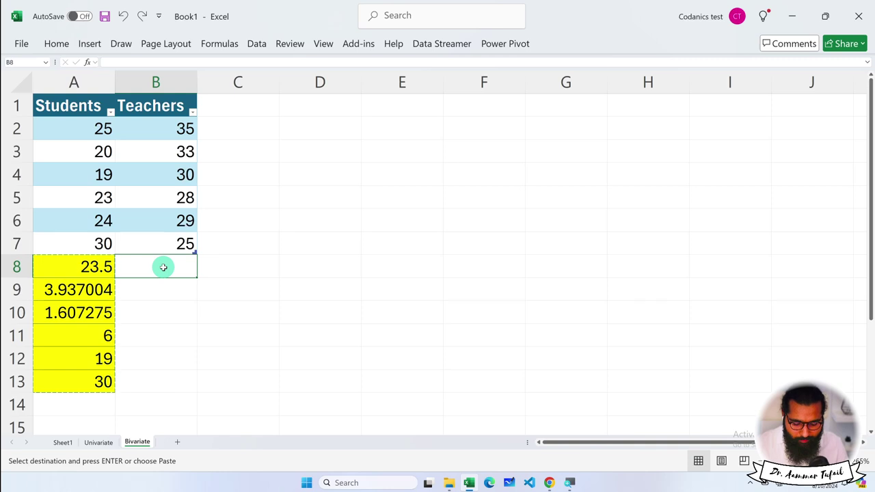
key("ctrl+v")
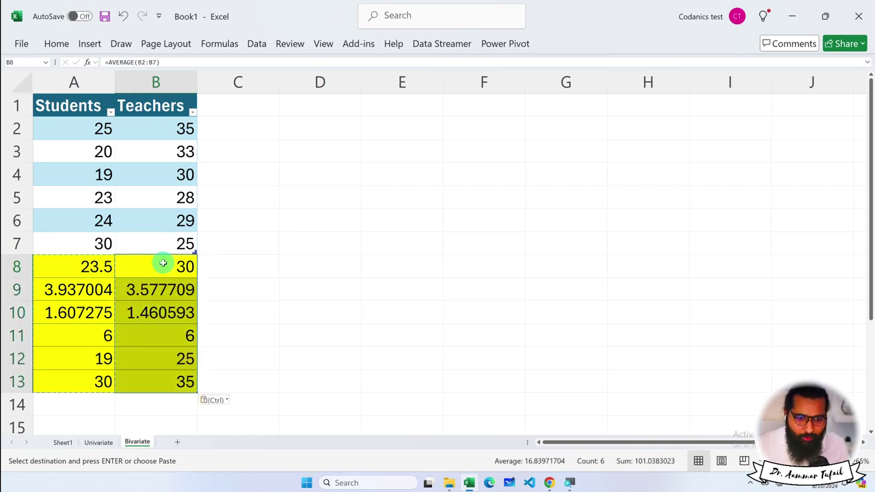
left_click(245, 293)
key("Escape")
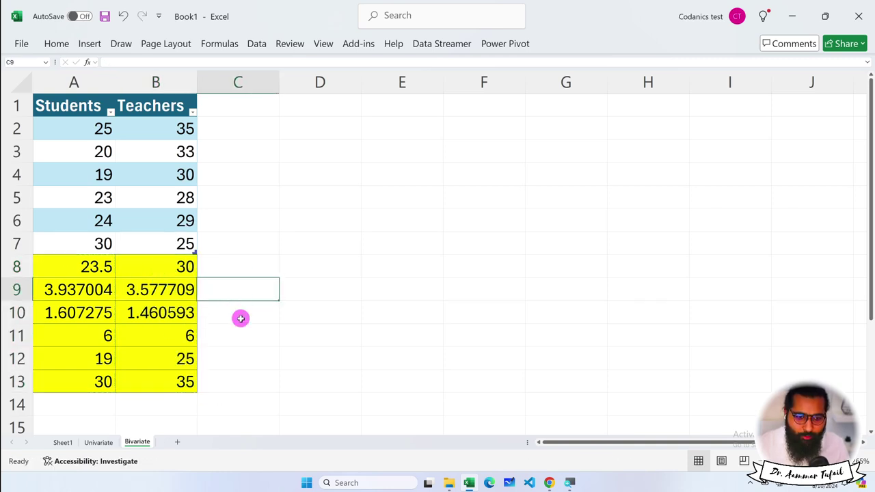
key("Down")
Copy the Mean through Max labels from Univariate into C8:C13 of Bivariate
left_click(98, 442)
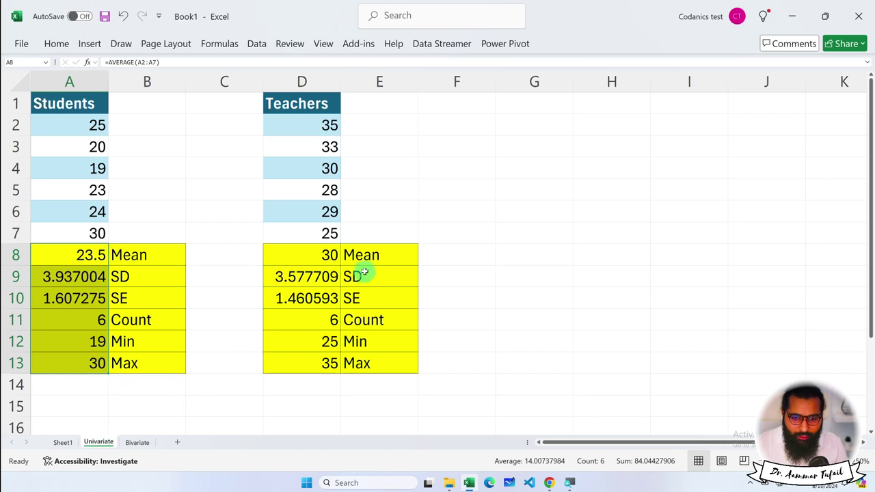
left_click_drag(362, 258, 383, 354)
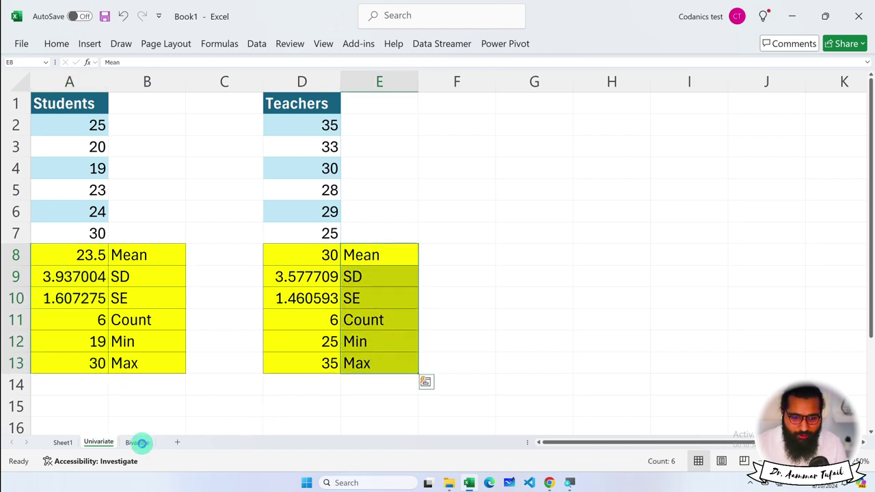
key("ctrl+c")
left_click(138, 443)
left_click(230, 265)
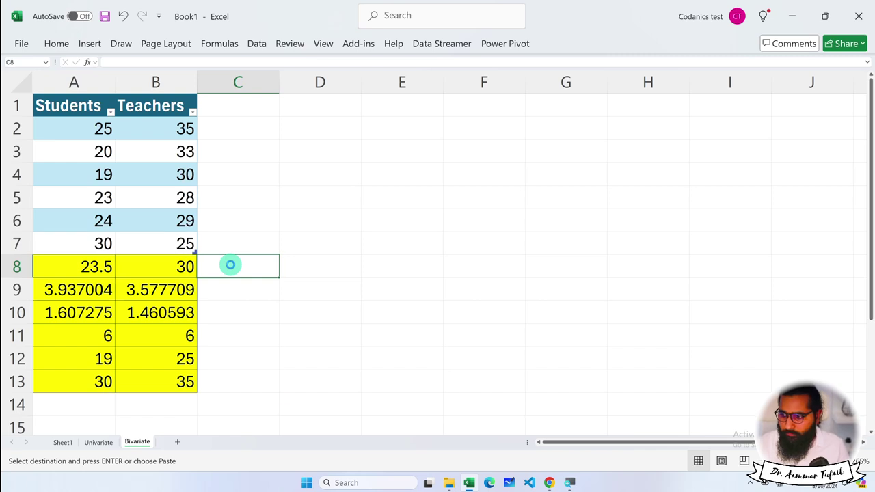
key("ctrl+v")
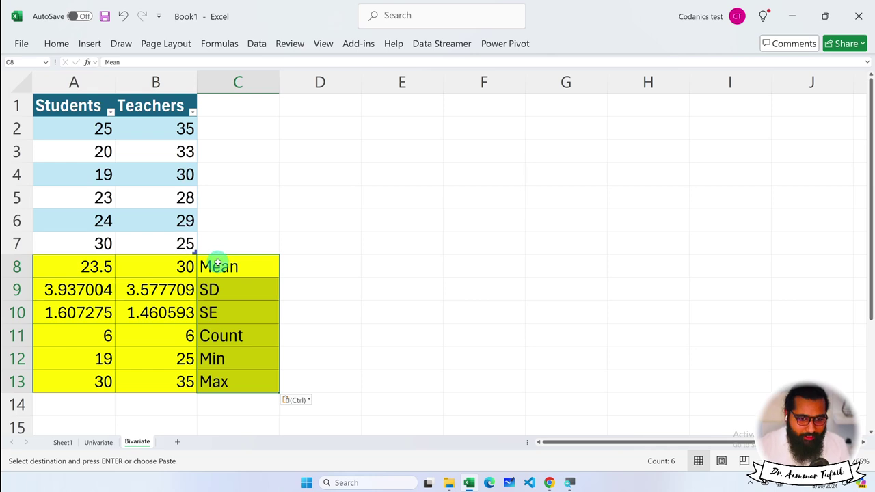
left_click(352, 227)
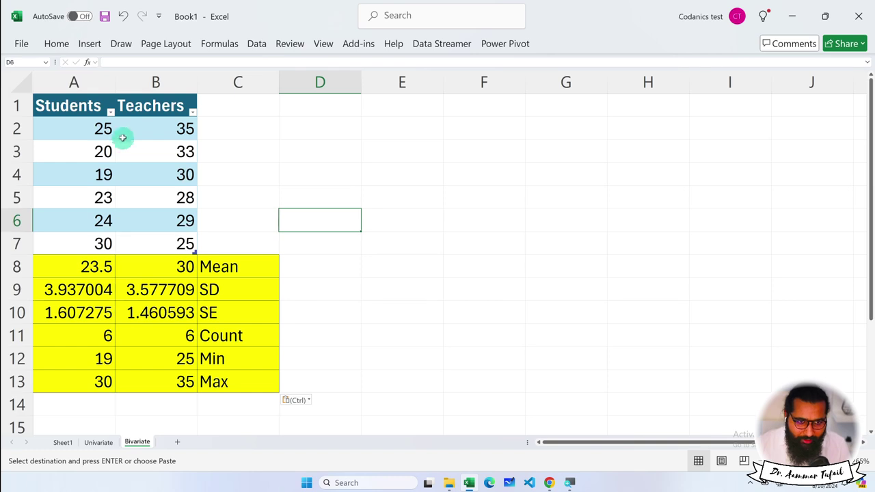
left_click_drag(76, 266, 147, 379)
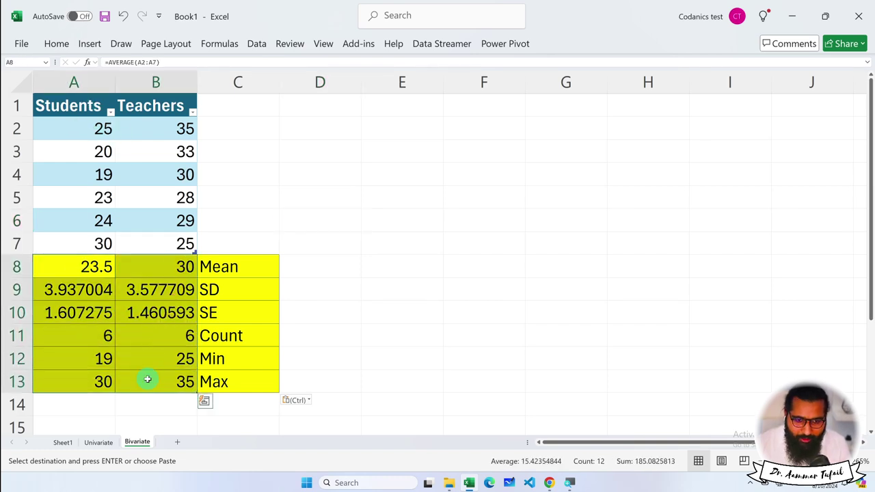
left_click(339, 277)
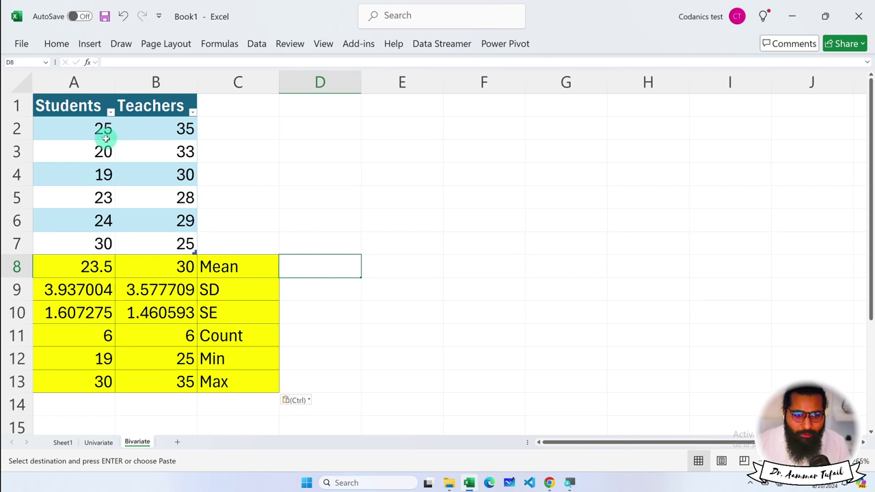
left_click_drag(68, 106, 170, 242)
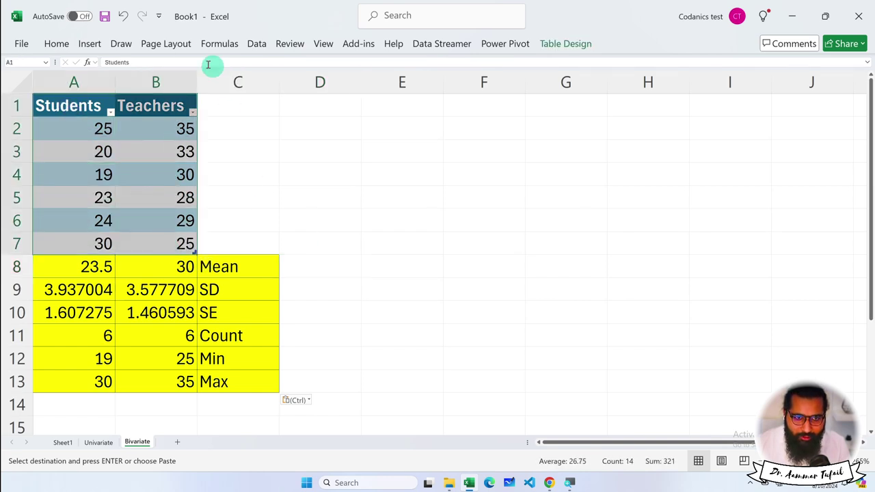
Insert the recommended Teachers scatter chart, move it, then undo to remove it
left_click(90, 43)
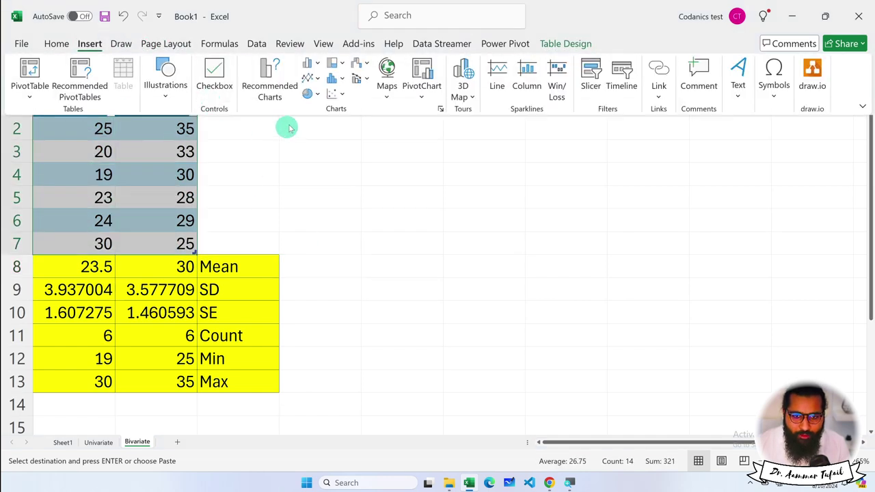
left_click(273, 70)
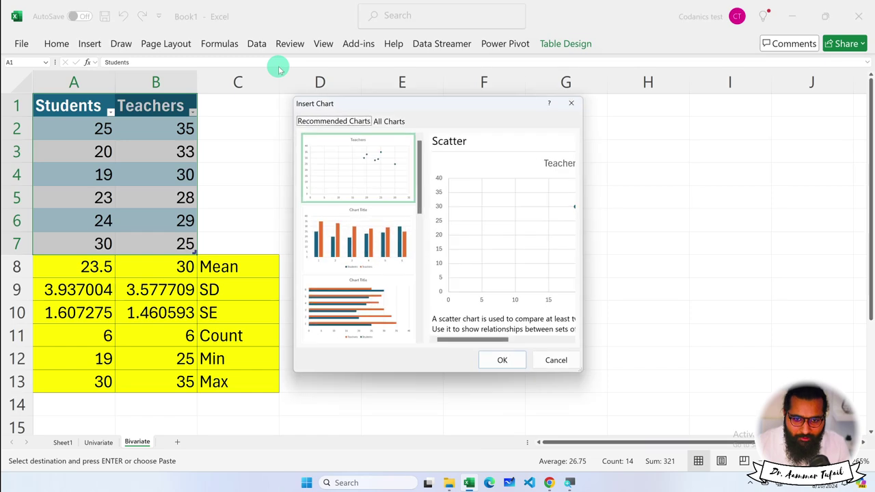
left_click(357, 238)
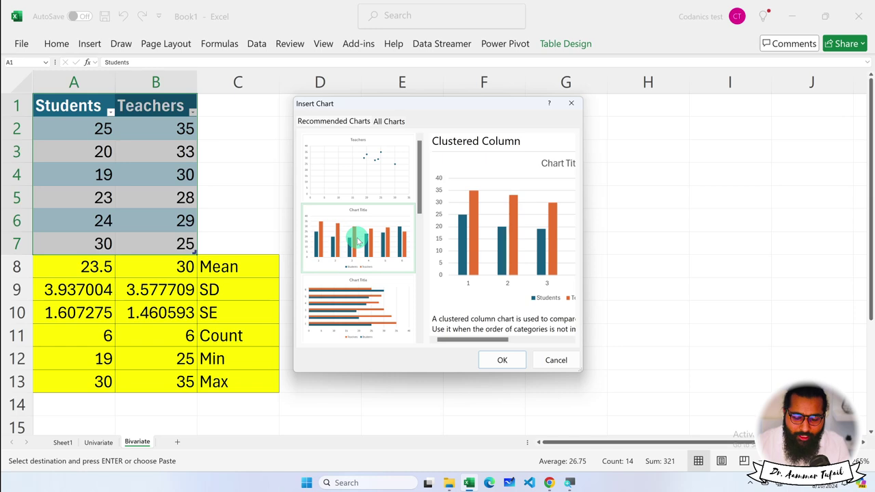
left_click(369, 179)
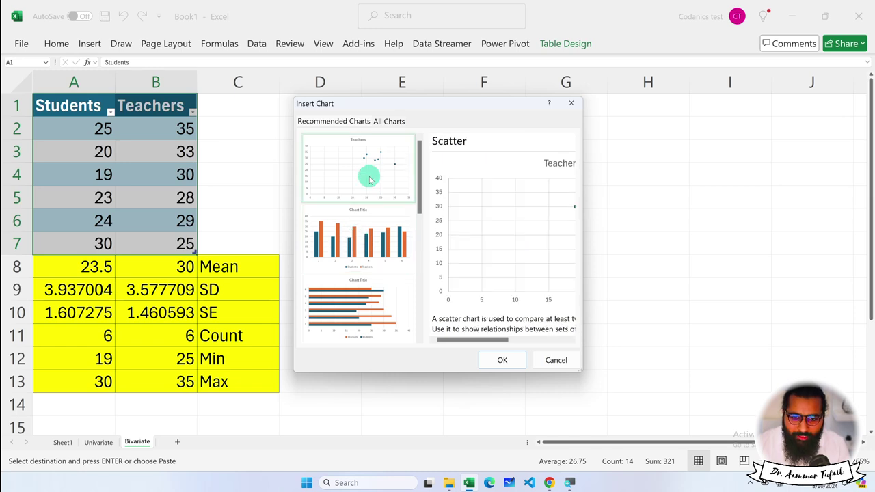
left_click(492, 356)
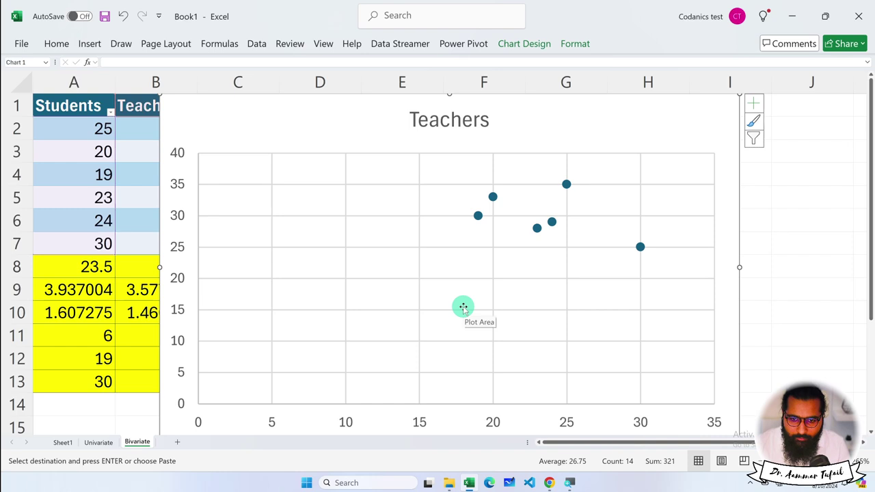
scroll(463, 307, "down", 1)
scroll(463, 307, "down", 1)
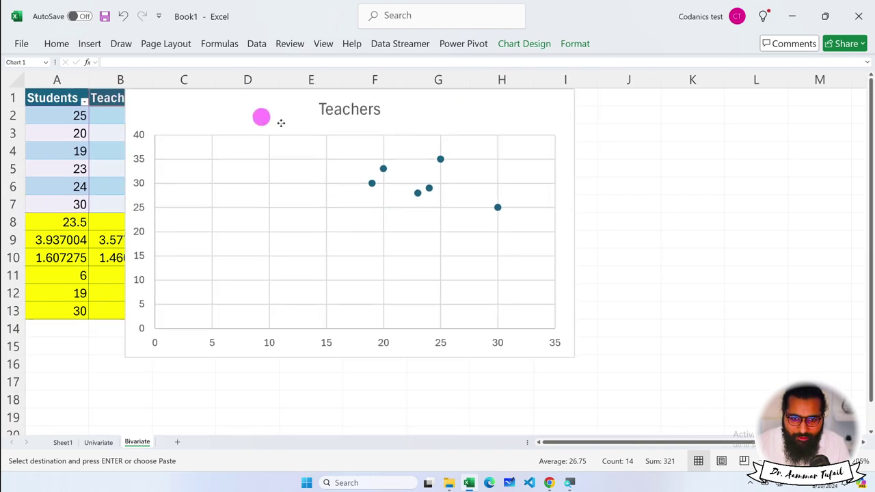
left_click_drag(281, 123, 411, 158)
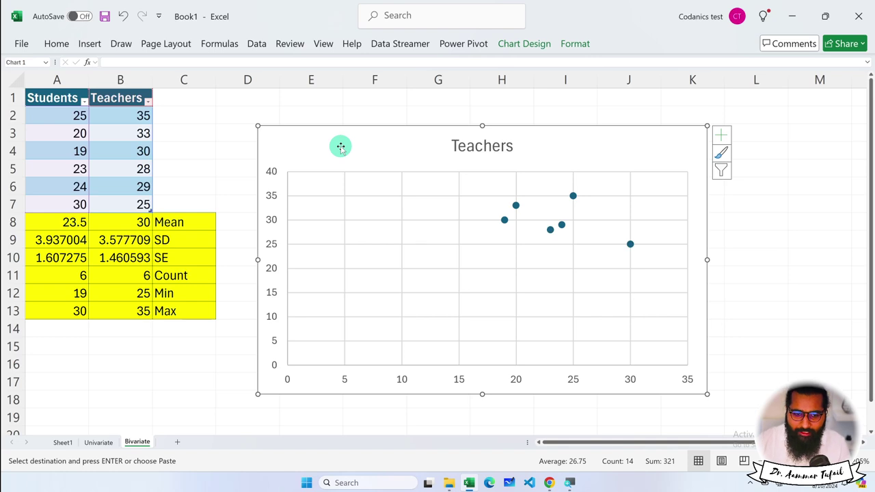
key("ctrl+z")
Insert an empty Clustered Column chart from cell D4 and nudge it up beside the table
left_click(263, 148)
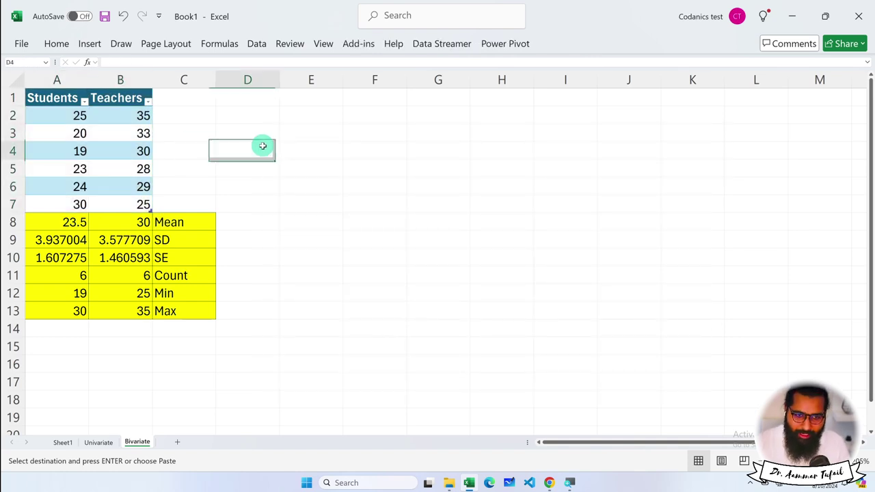
left_click(91, 45)
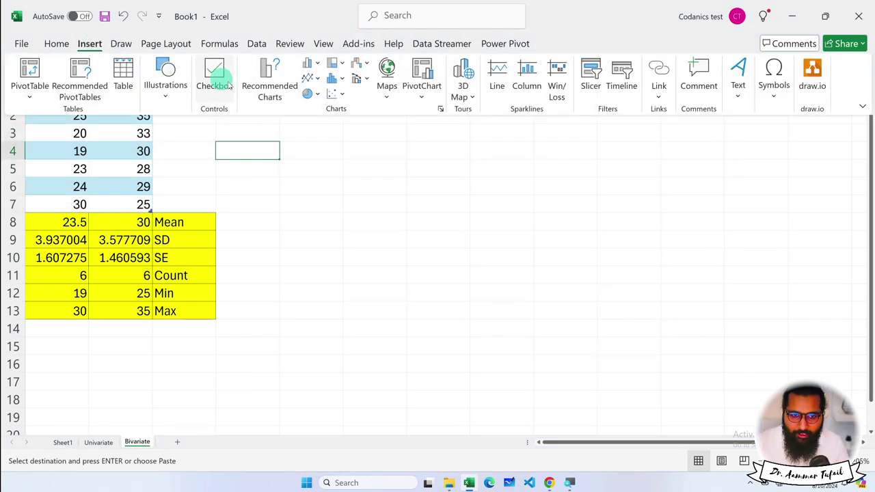
left_click(311, 63)
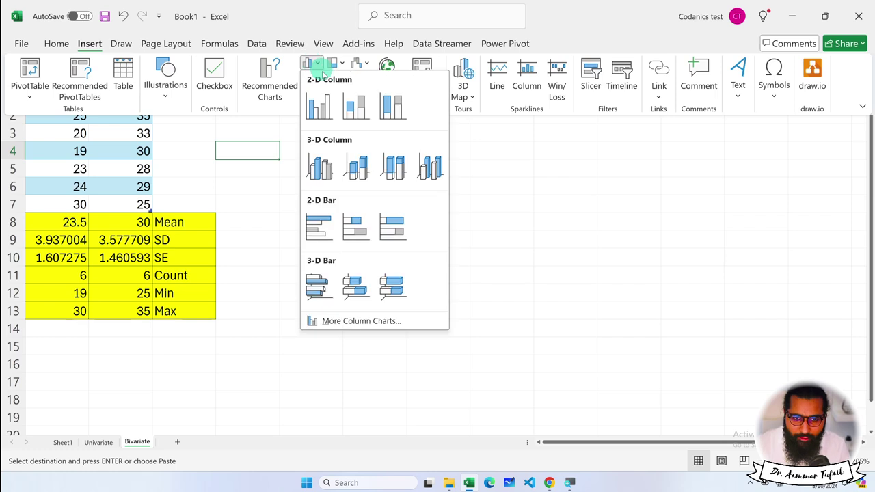
left_click(318, 108)
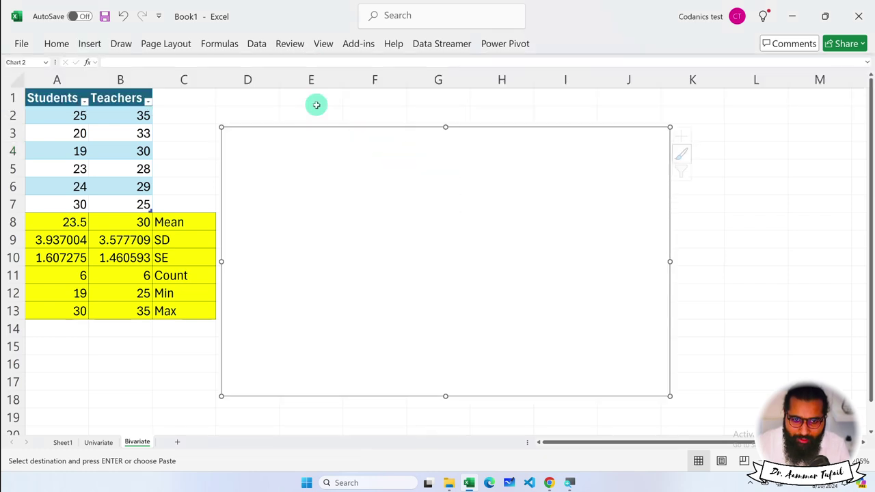
left_click_drag(363, 147, 360, 117)
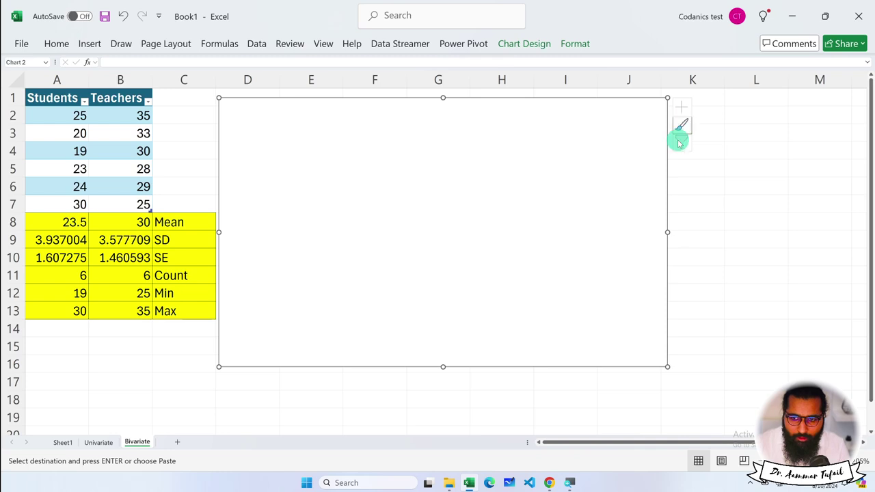
right_click(611, 113)
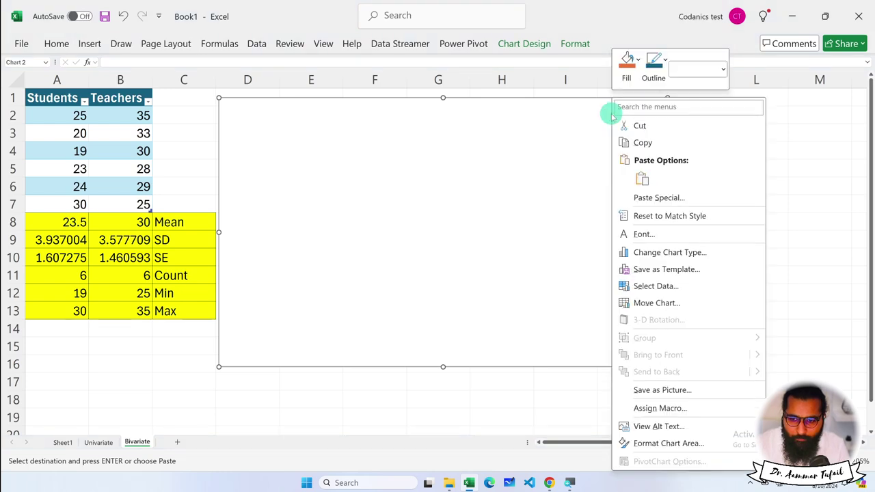
left_click(646, 285)
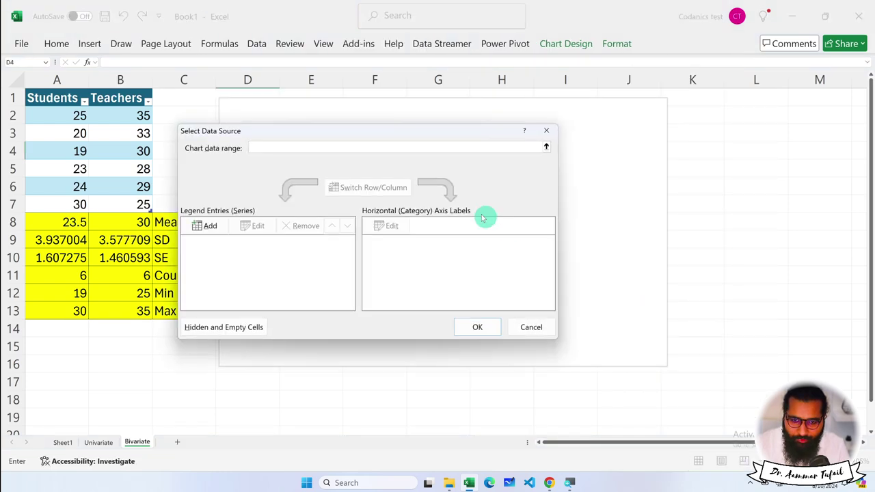
left_click_drag(367, 130, 495, 132)
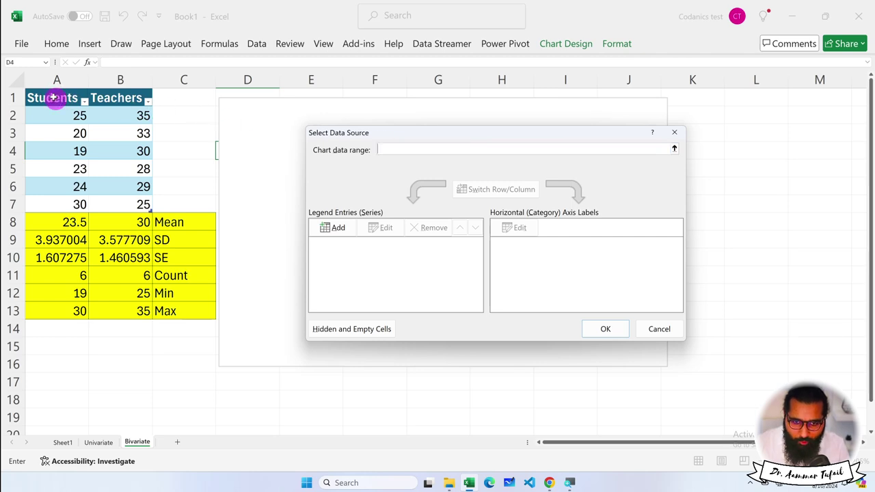
left_click_drag(53, 98, 121, 203)
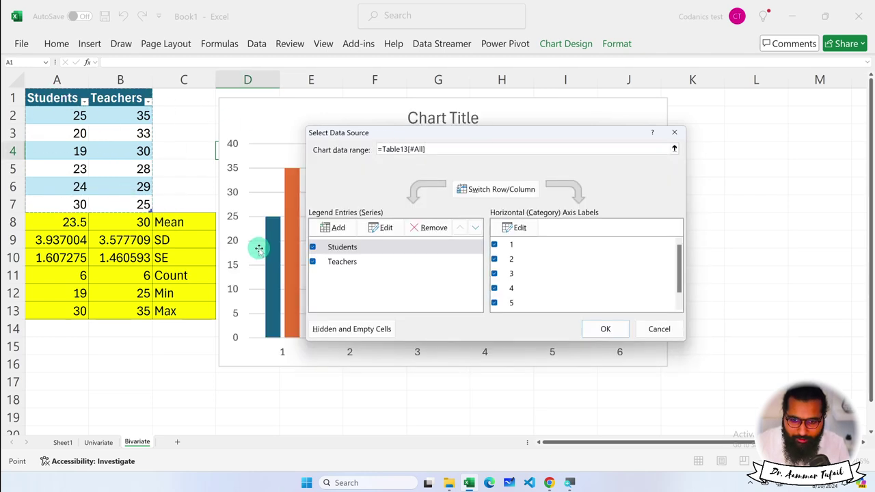
mouse_move(466, 133)
left_mouse_down()
mouse_move(401, 355)
mouse_move(618, 108)
left_mouse_up()
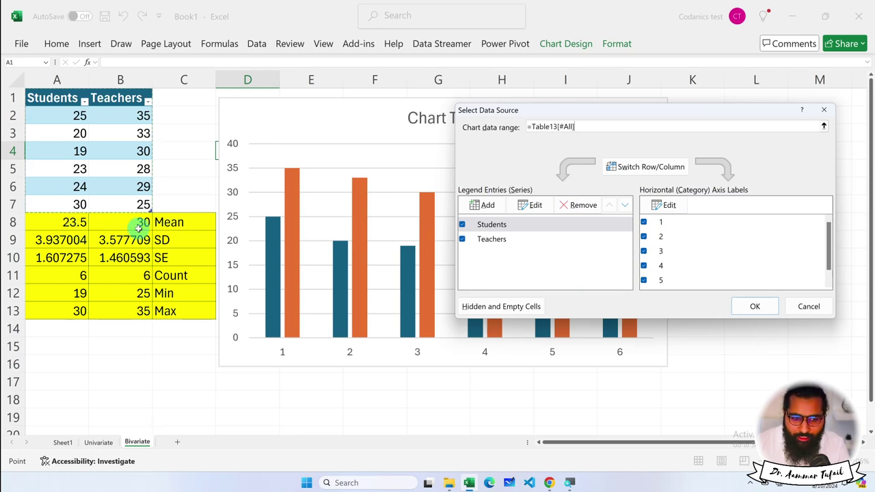
Try adding a Students series with A8 as its values, then cancel after the formula error
left_click(805, 307)
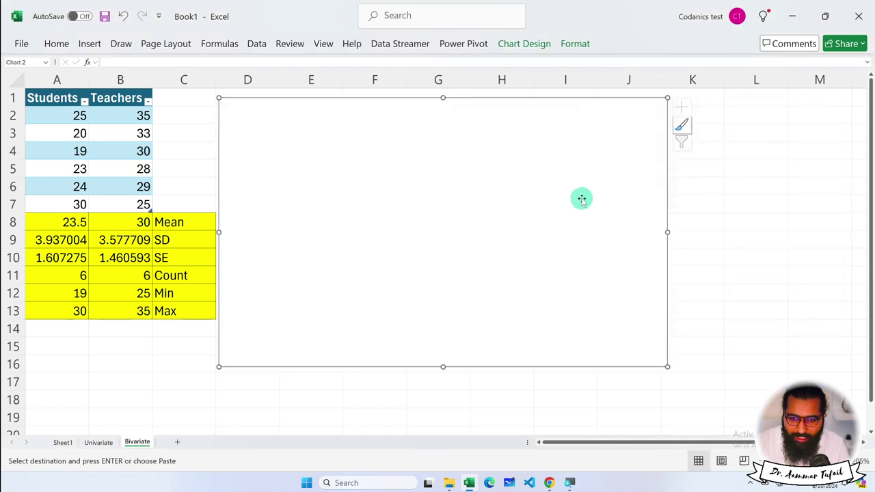
right_click(622, 141)
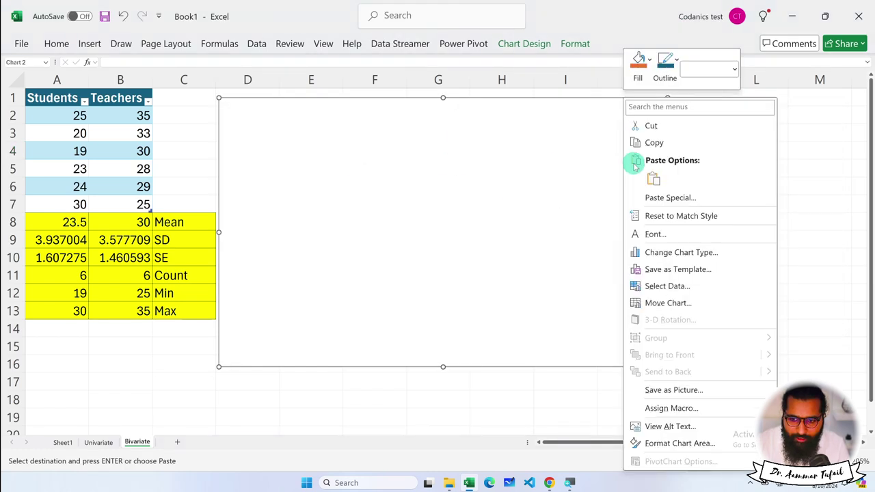
left_click(689, 287)
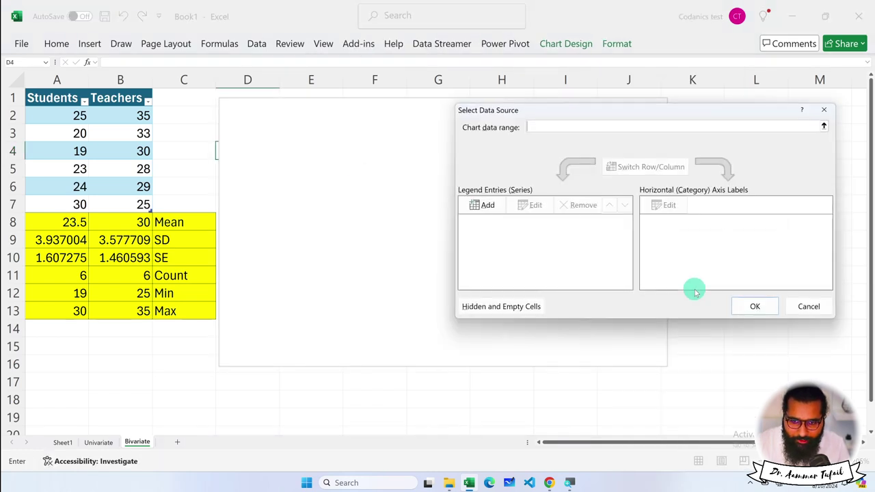
left_click(487, 212)
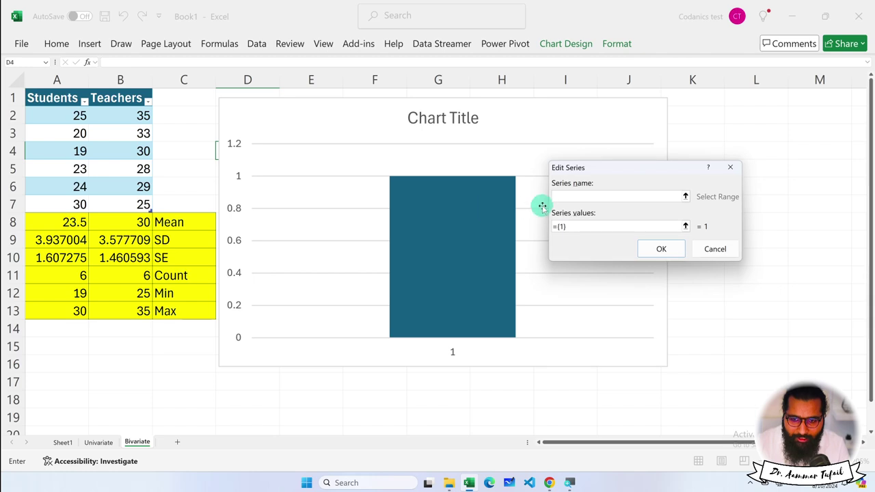
left_click(62, 99)
left_click(572, 229)
double_click(582, 227)
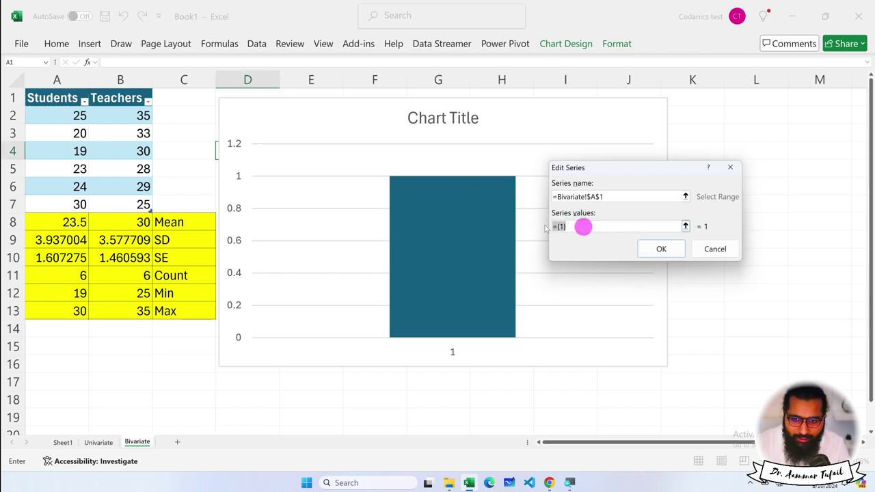
left_click(69, 222)
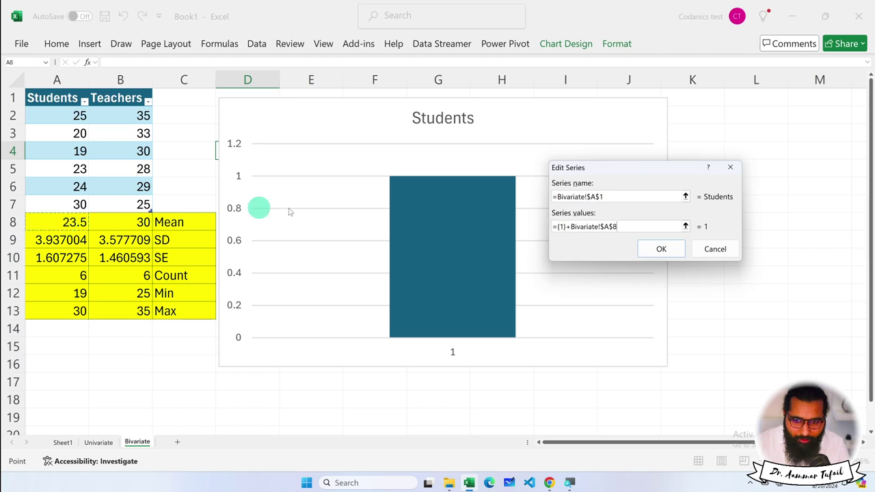
left_click(661, 249)
left_click(425, 276)
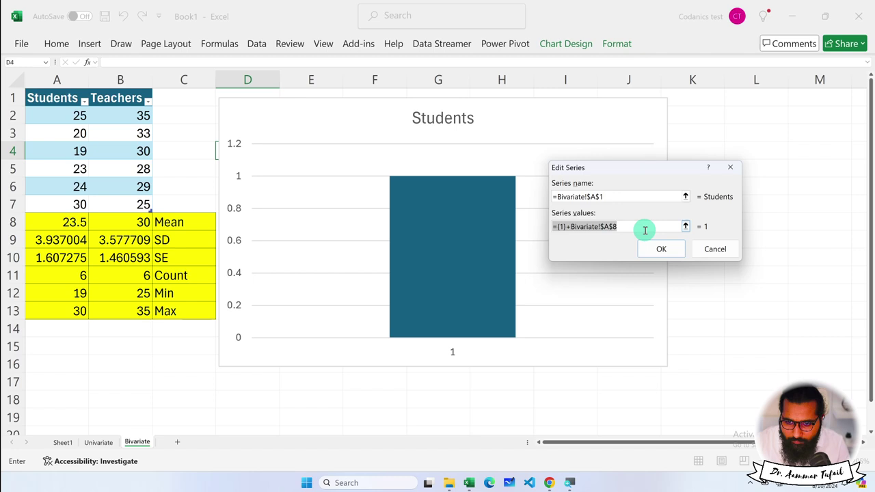
left_click(715, 249)
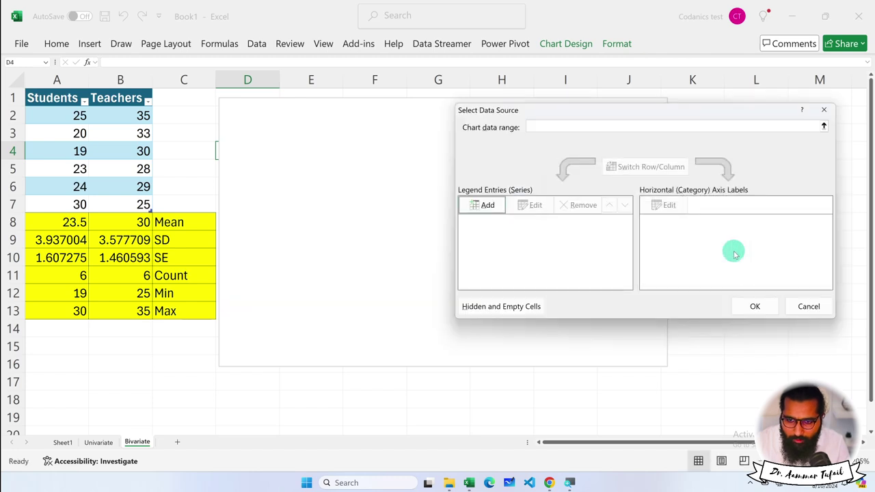
left_click(809, 307)
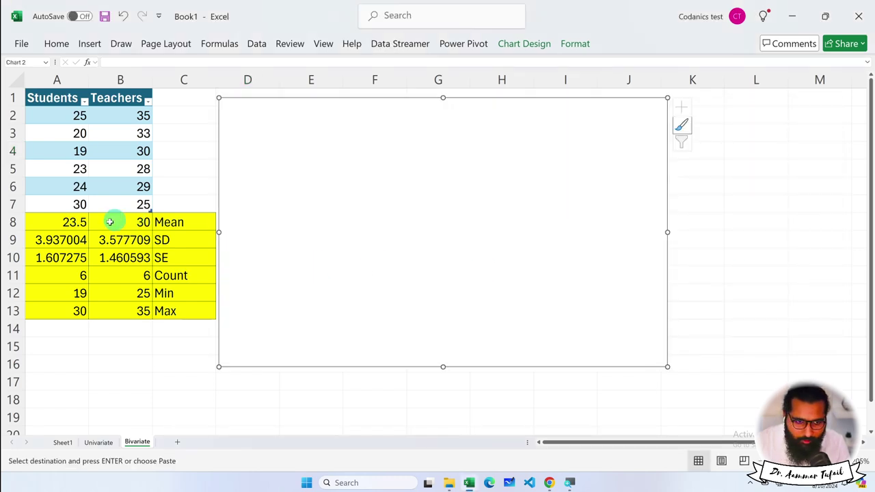
Inspect A8's formula, then drag the empty chart right toward column F
double_click(72, 223)
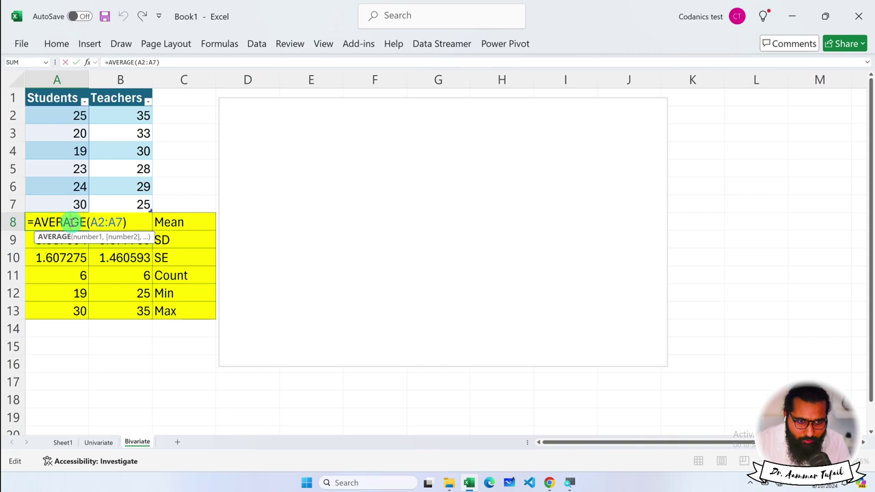
key("Escape")
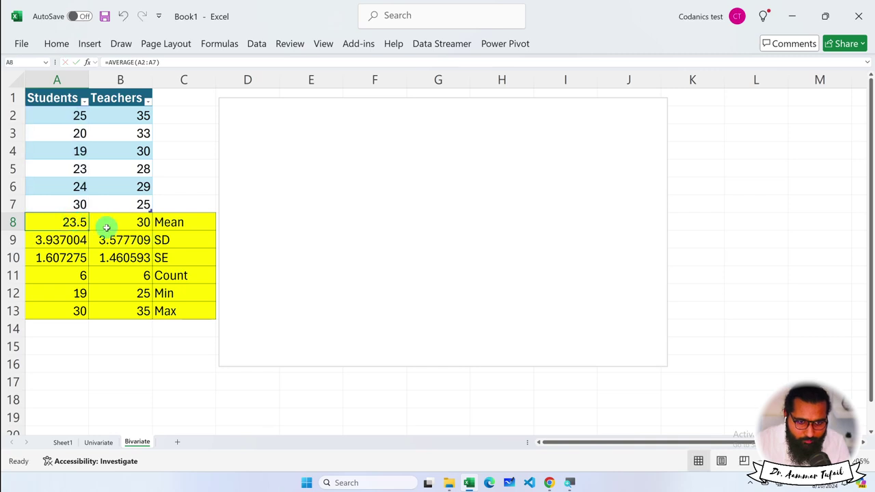
right_click(555, 134)
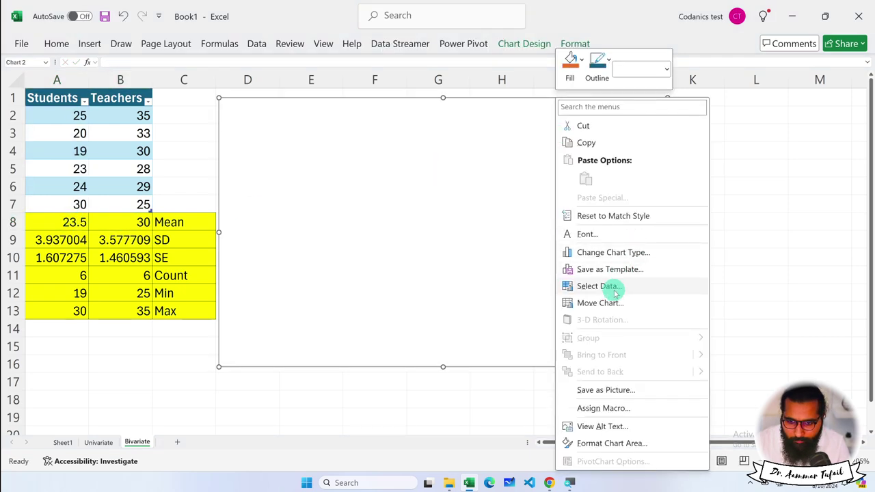
left_click(606, 288)
left_click_drag(648, 117, 480, 125)
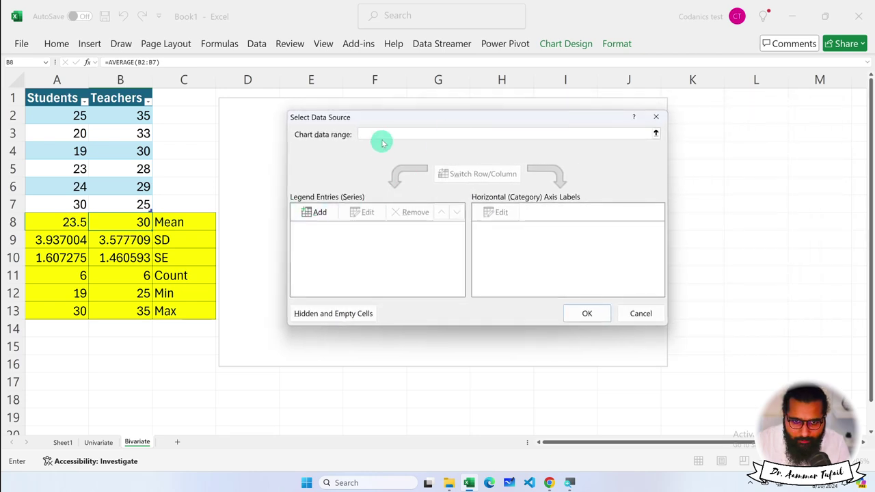
left_click(656, 117)
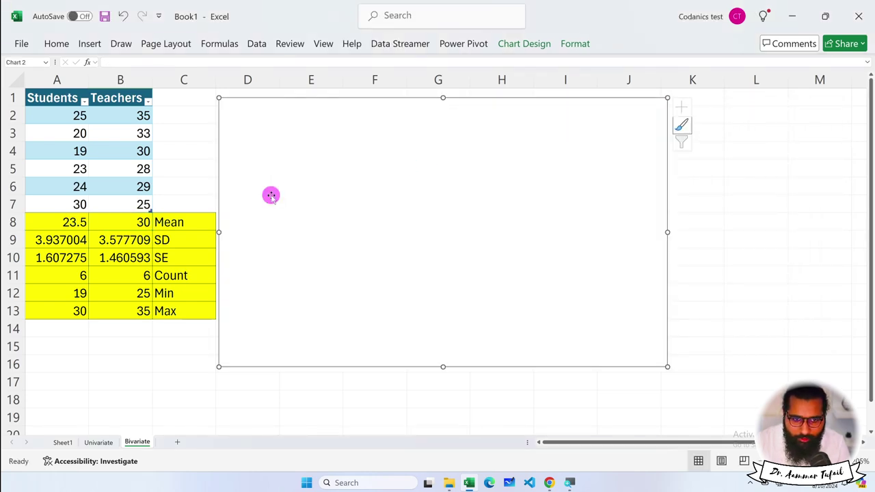
left_click_drag(271, 196, 424, 162)
Type the labels Students in D1 and Teachers in D2
left_click(81, 104)
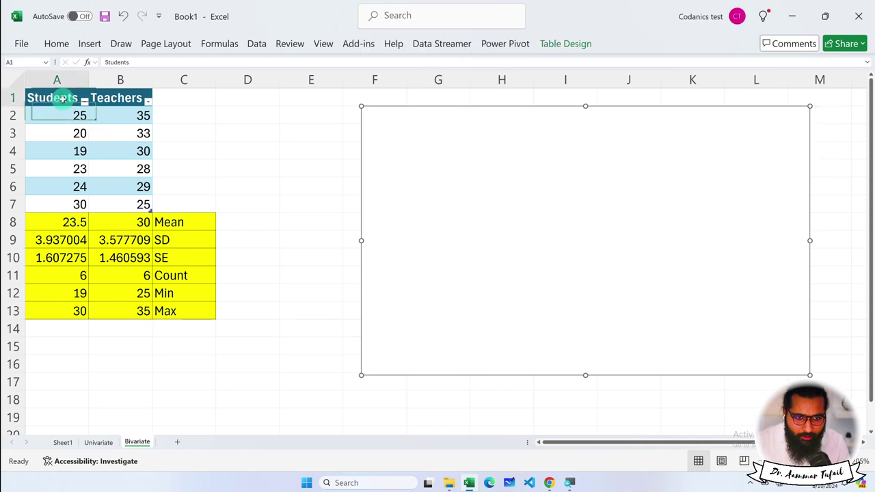
left_click(252, 104)
type("Studen")
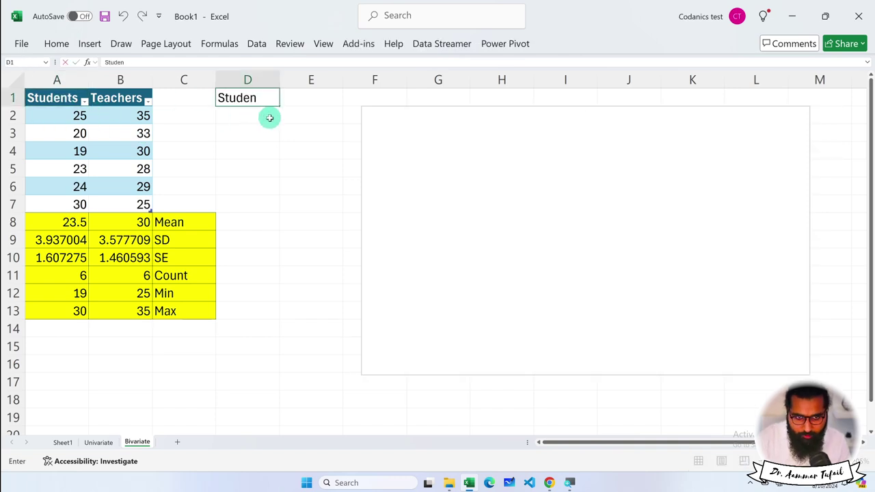
type("t")
key("Return")
type("Teache")
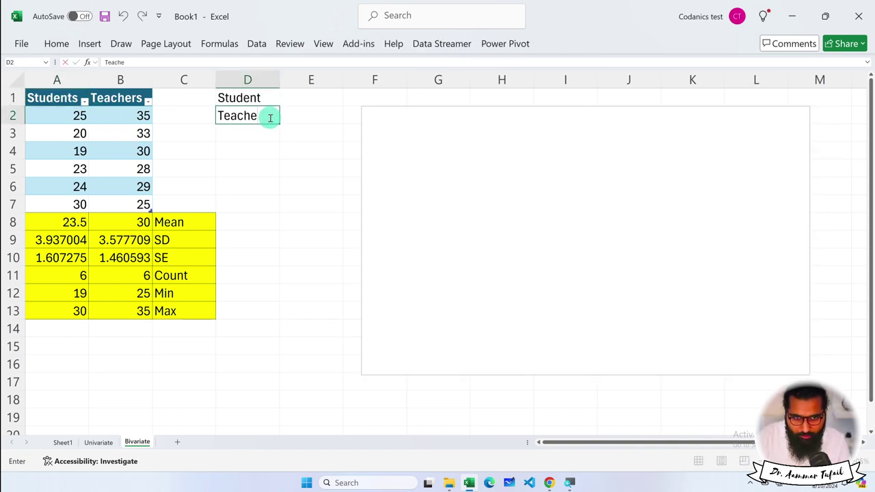
type("rs")
key("Return")
key("Up")
key("Up")
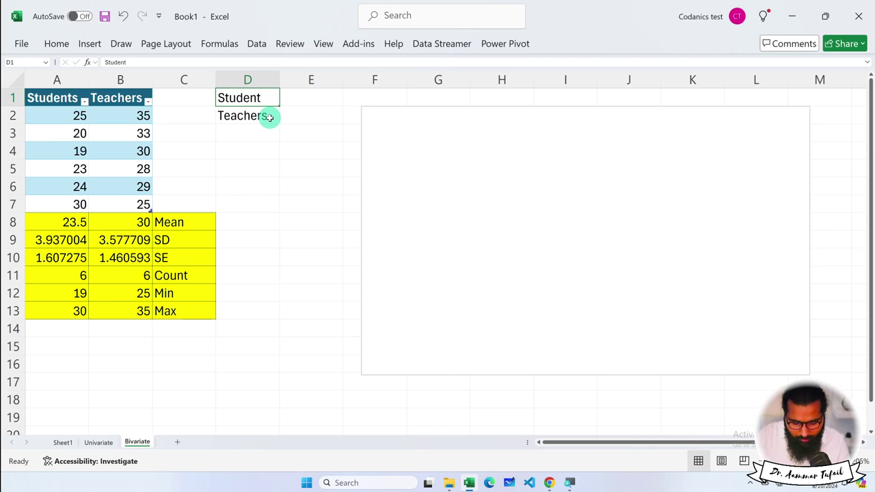
key("F2")
type("s")
key("Return")
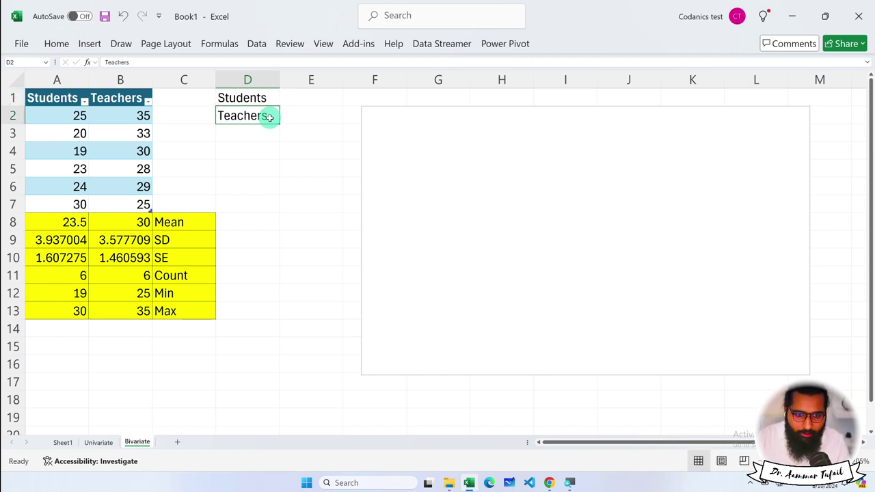
Paste the Students mean 23.5 into E1, then clear it again
left_click(72, 225)
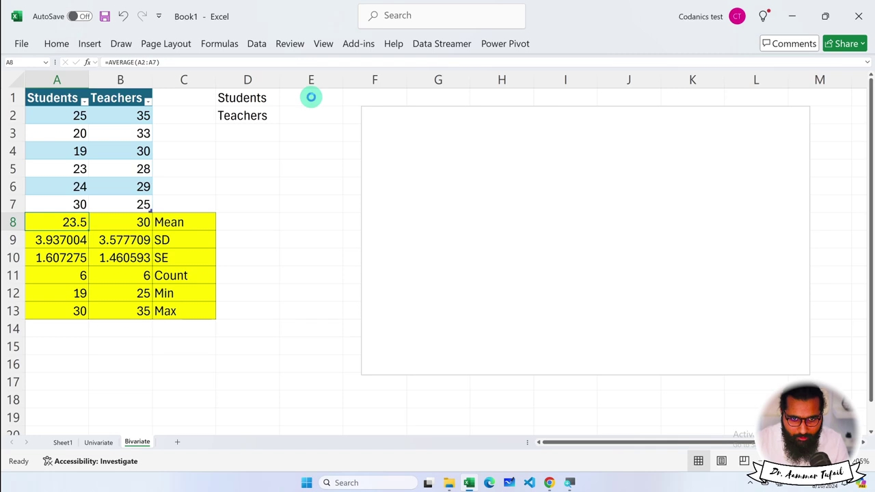
key("ctrl+c")
left_click(311, 97)
right_click(312, 97)
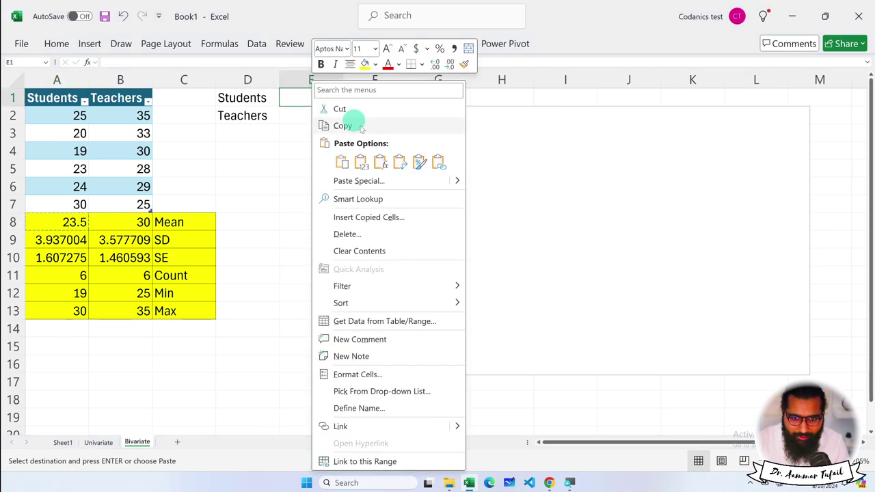
left_click(361, 161)
left_click(130, 223)
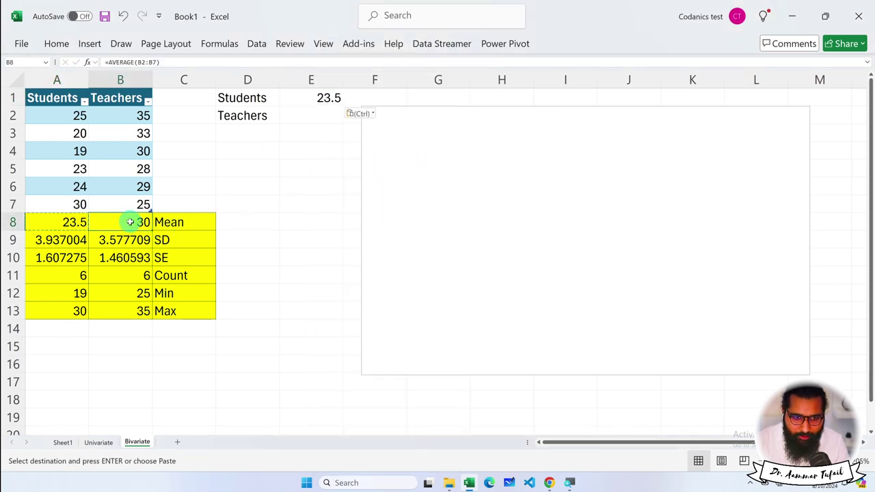
left_click(314, 97)
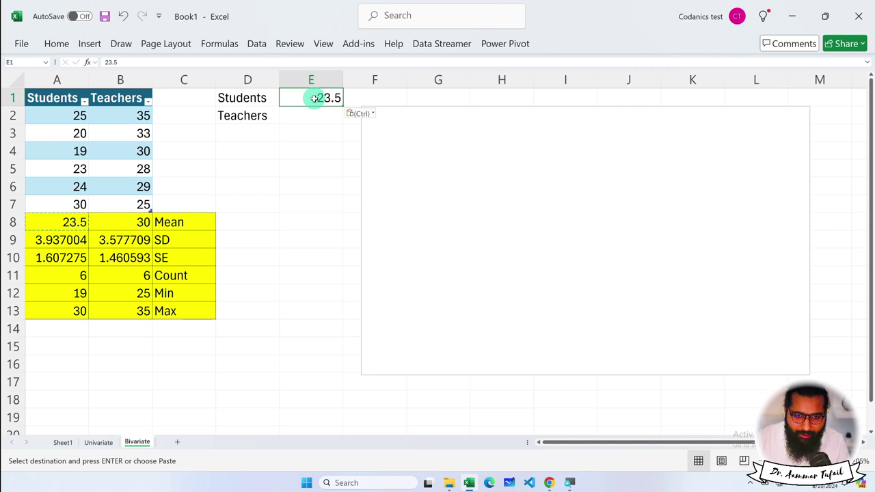
key("Delete")
right_click(312, 98)
key("Escape")
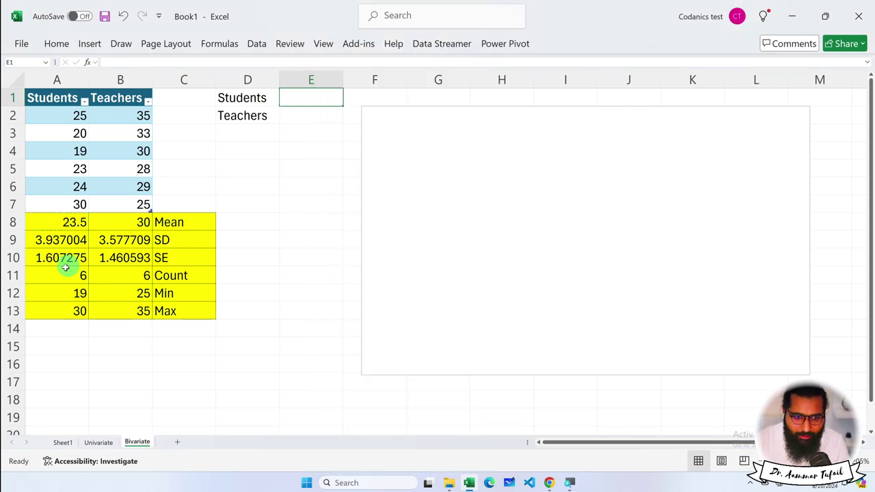
Paste a link to the Students mean A8 into E1 and check its formula
left_click(67, 223)
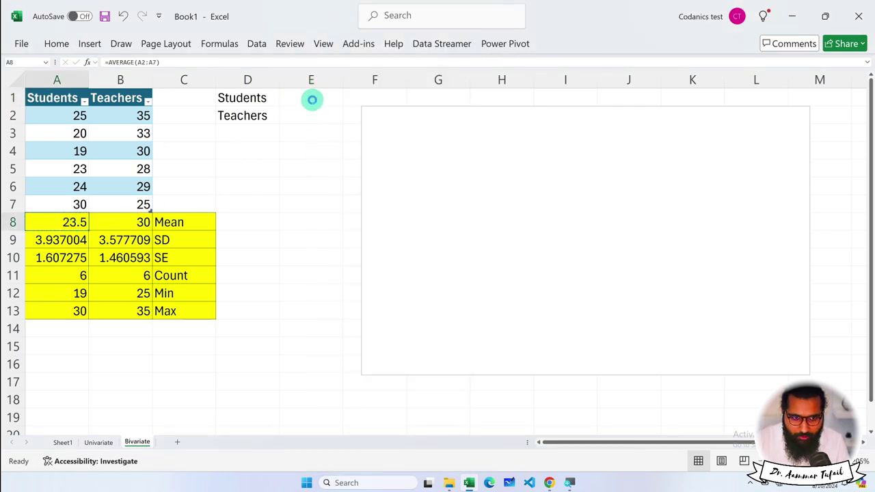
key("ctrl+c")
left_click(311, 95)
right_click(312, 97)
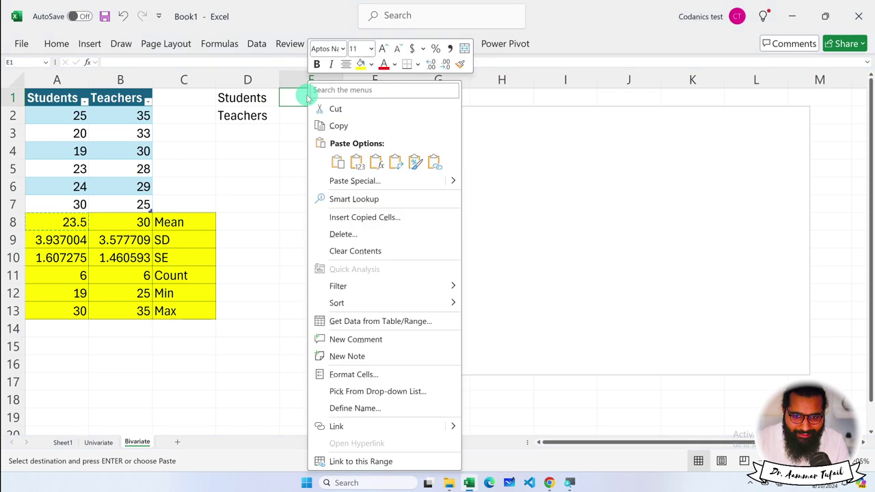
left_click(435, 163)
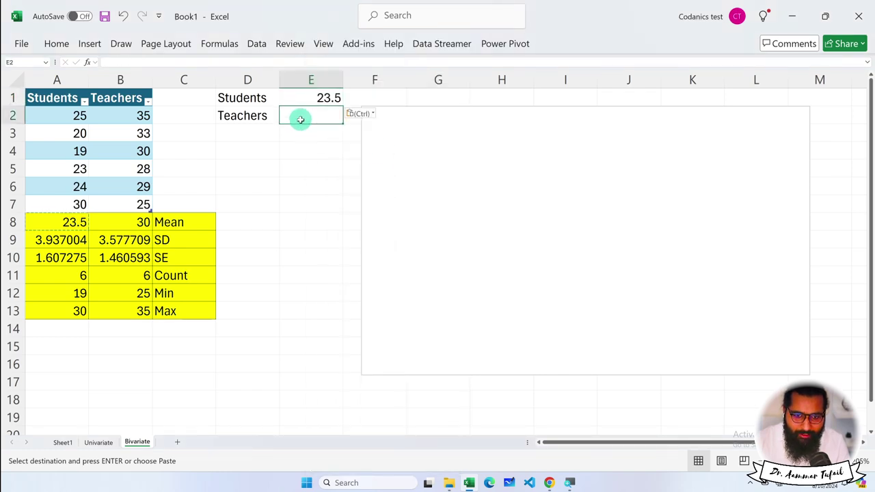
double_click(311, 96)
key("Escape")
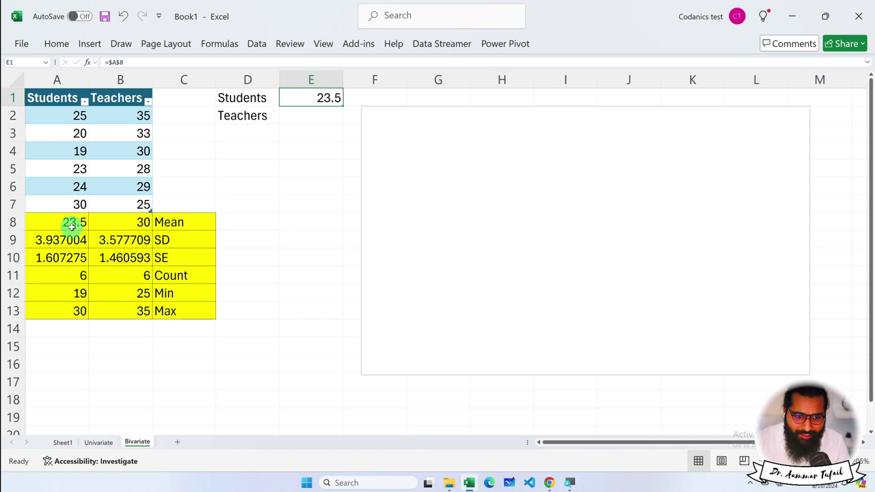
Test the link by changing A8 to 24, then undo back to 23.5
left_click(72, 224)
type("2")
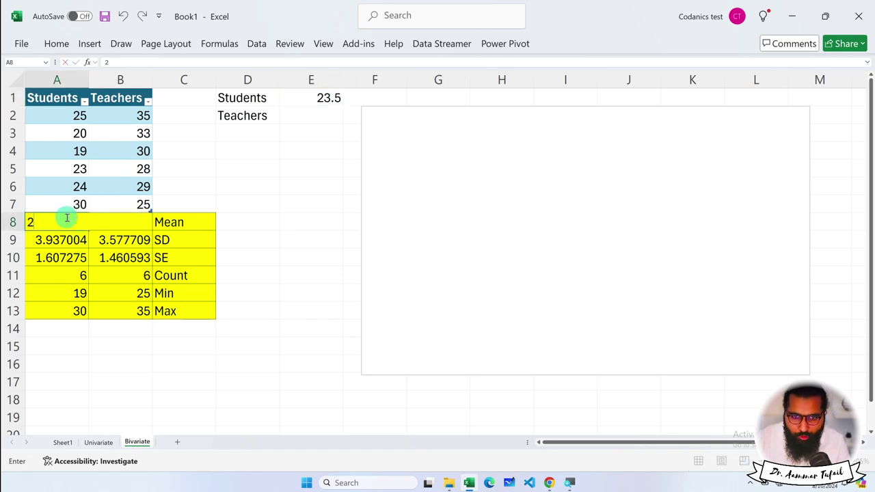
type("4")
key("Return")
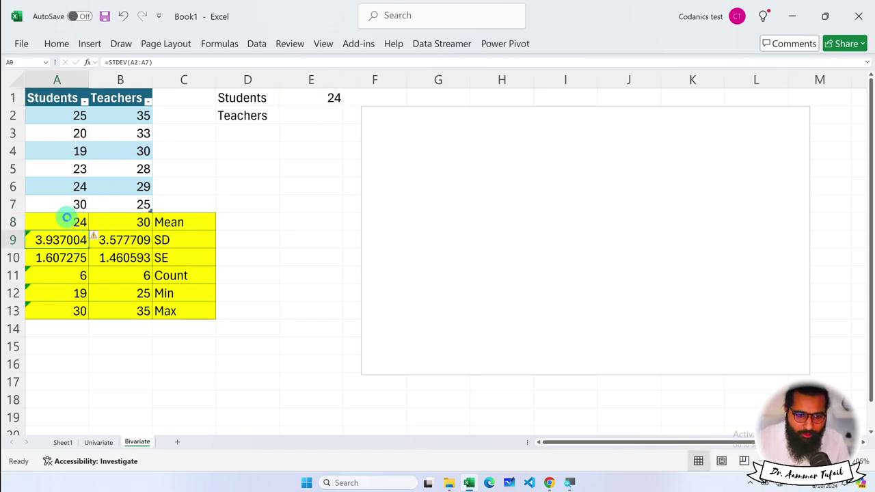
key("ctrl+z")
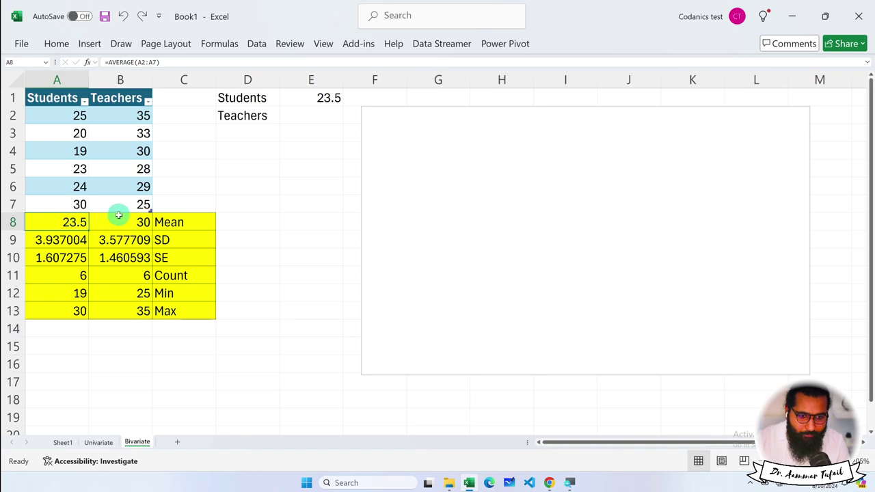
Paste the Teachers mean 30 into E2
left_click(119, 216)
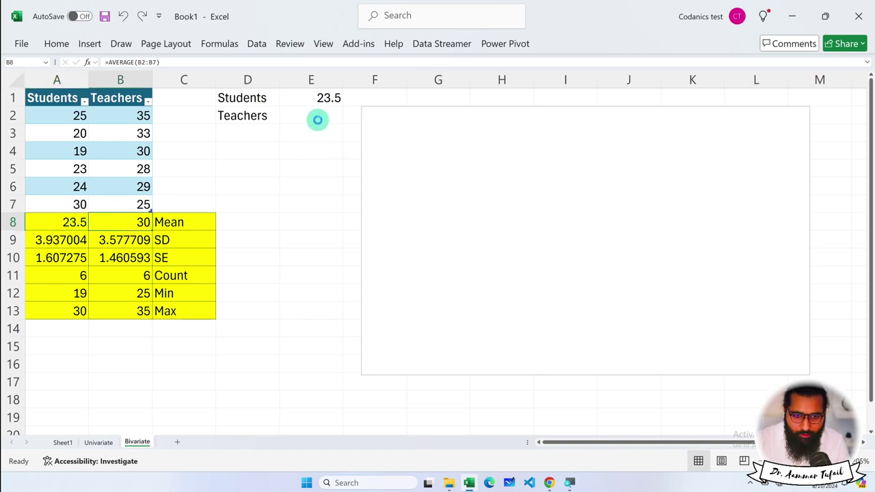
left_click(311, 117)
right_click(312, 117)
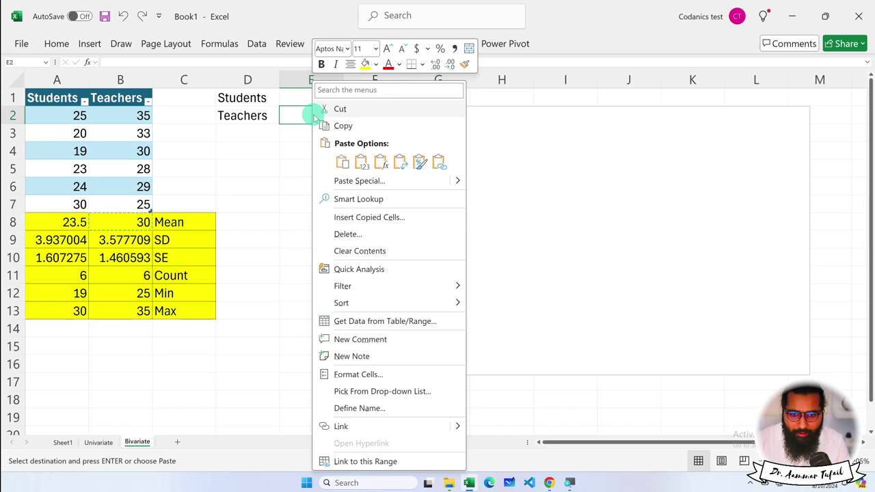
left_click(438, 161)
left_click(296, 195)
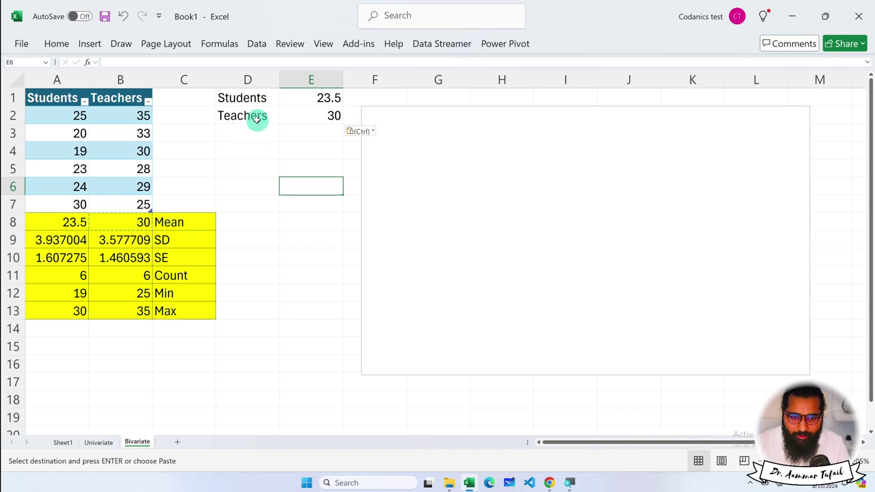
Clear the D1:E2 summary block to start over
left_click_drag(254, 100, 322, 118)
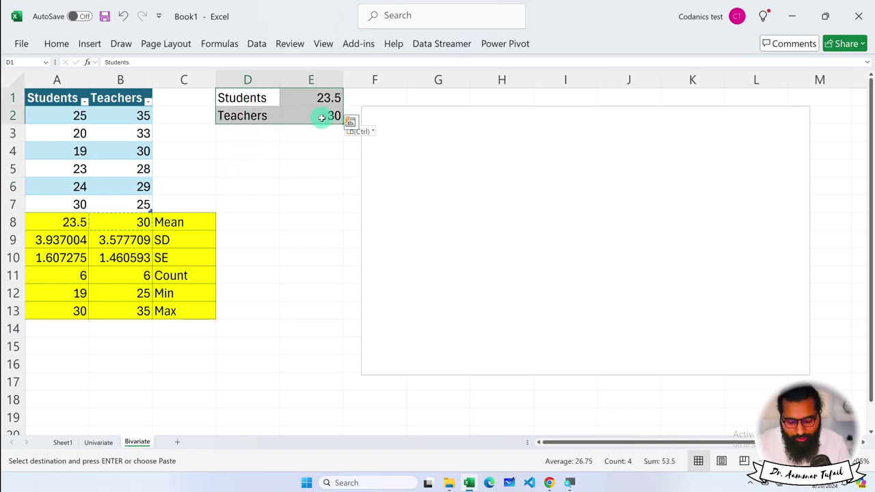
key("ctrl+q")
left_click(197, 136)
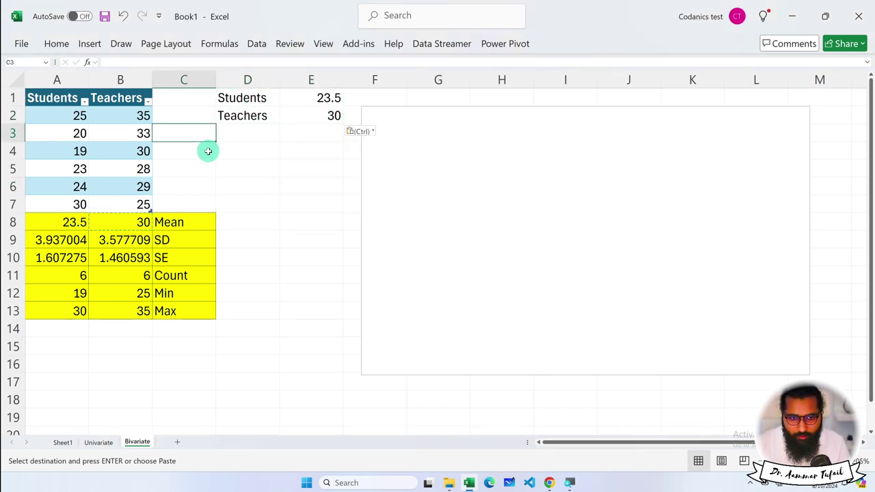
left_click_drag(270, 100, 310, 110)
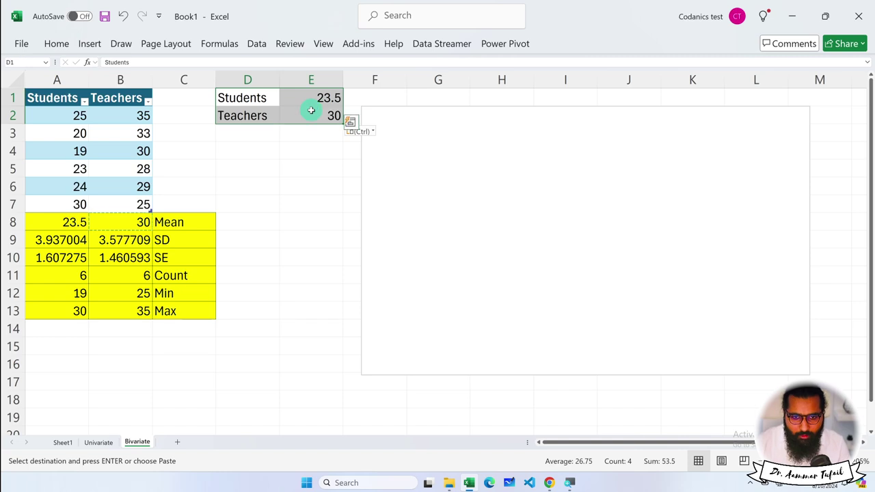
key("Delete")
left_click(253, 99)
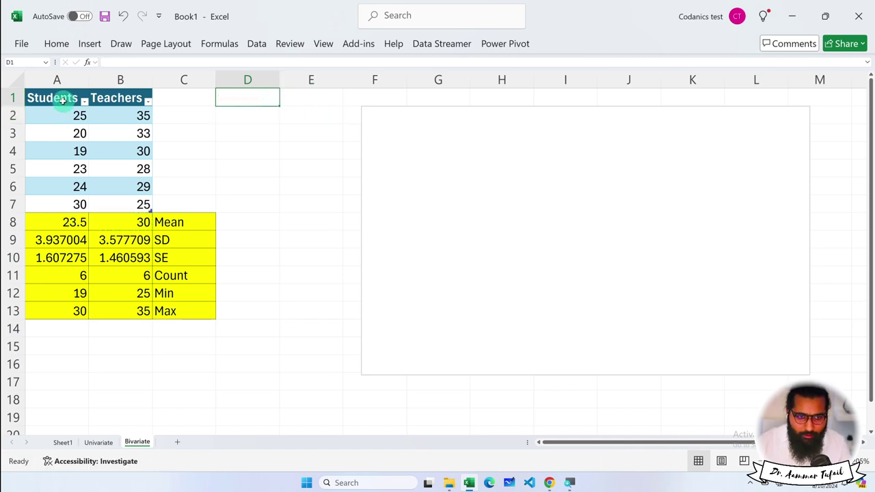
Copy the Students and Teachers headers A1:B1 into D1:E1
left_click_drag(63, 100, 110, 99)
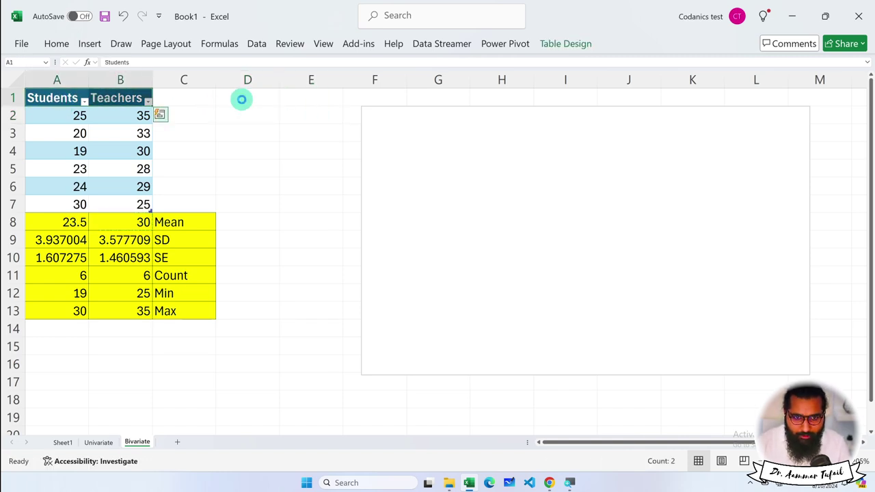
key("ctrl+c")
left_click(242, 99)
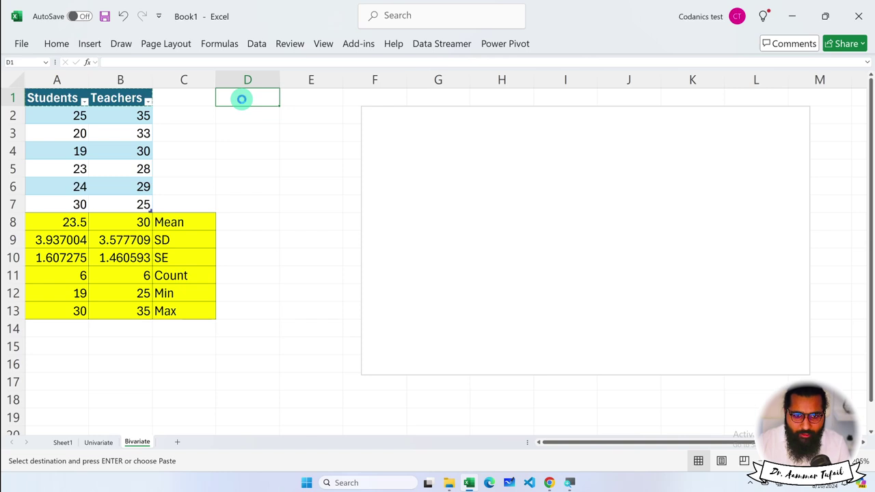
key("ctrl+v")
left_click(250, 133)
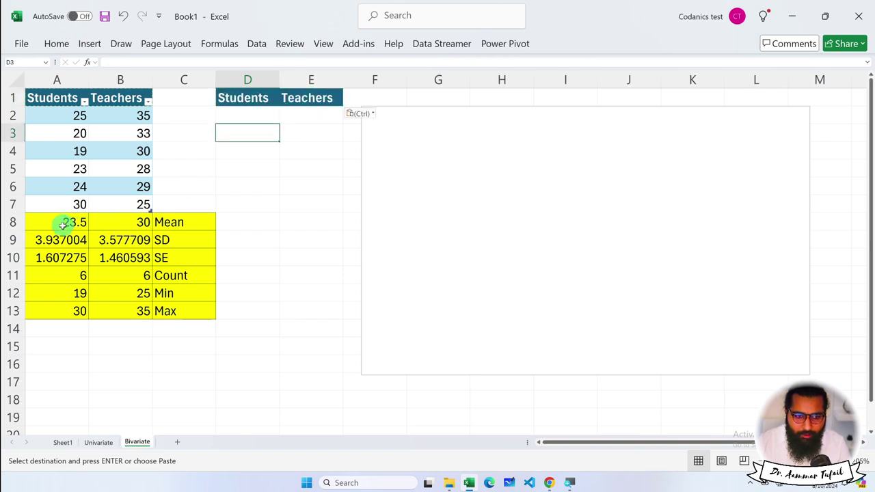
Paste the means A8:B8 into D2 as values, fixing the #REF! errors
left_click_drag(65, 222, 116, 216)
left_click(262, 113)
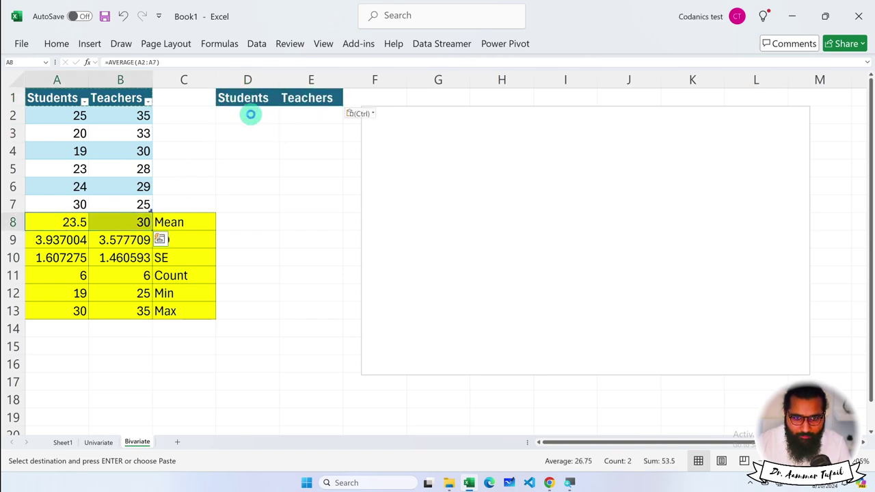
key("ctrl+c")
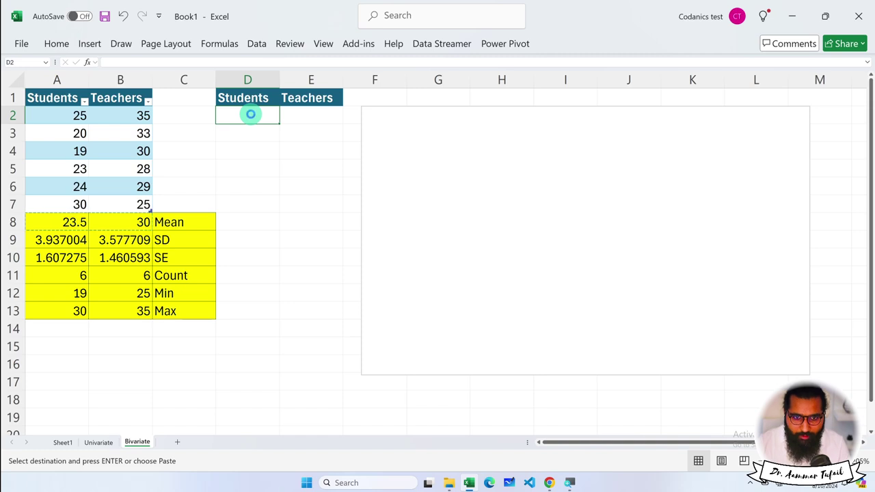
key("ctrl+v")
left_click(265, 216)
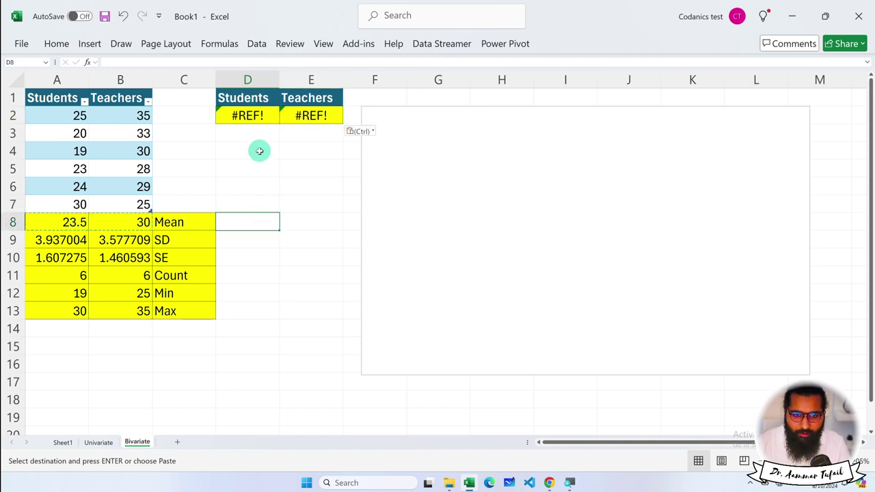
left_click(360, 130)
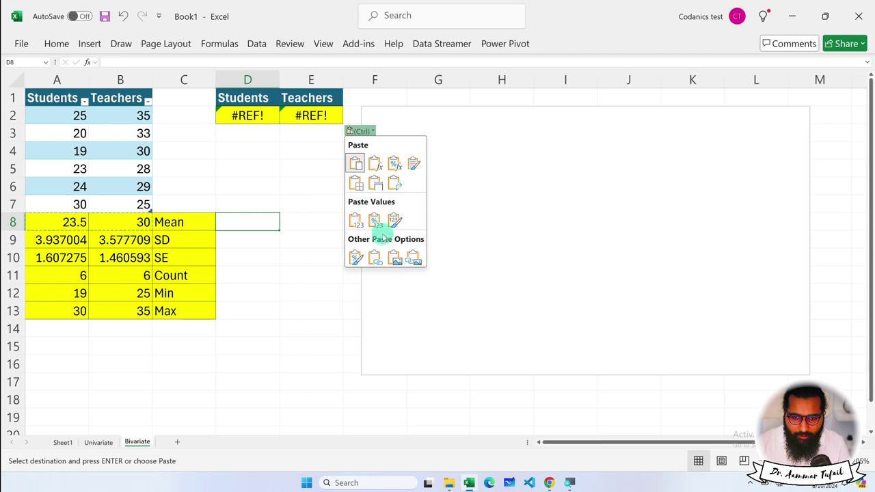
left_click(375, 259)
left_click(269, 187)
Set the chart data range to D1:E2, giving Students 23.5 and Teachers 30 columns
left_click(664, 150)
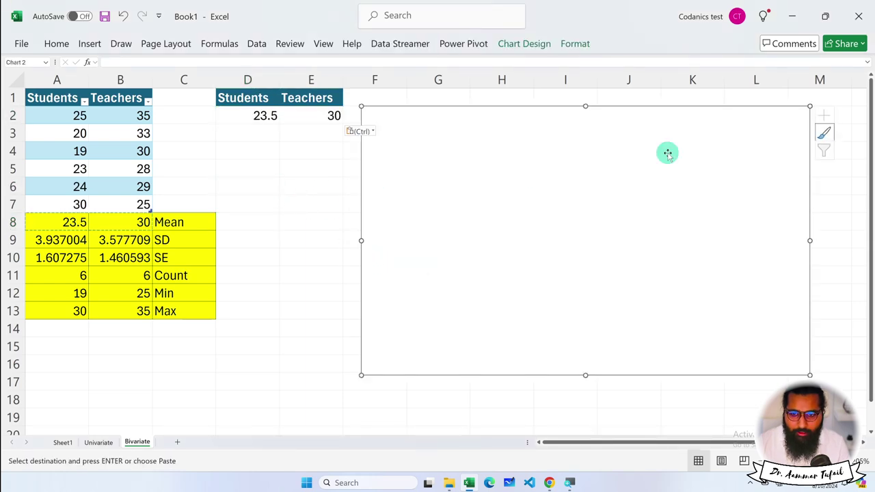
right_click(669, 154)
left_click(711, 286)
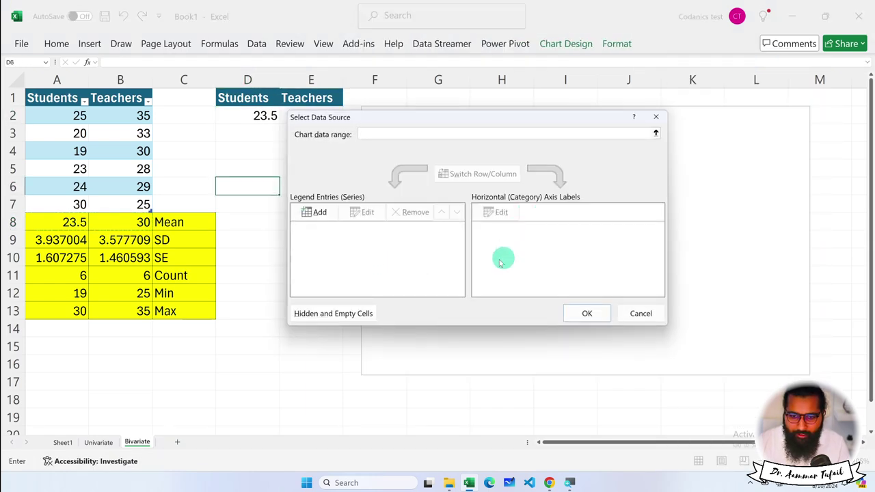
left_click(321, 213)
left_click_drag(245, 96, 308, 115)
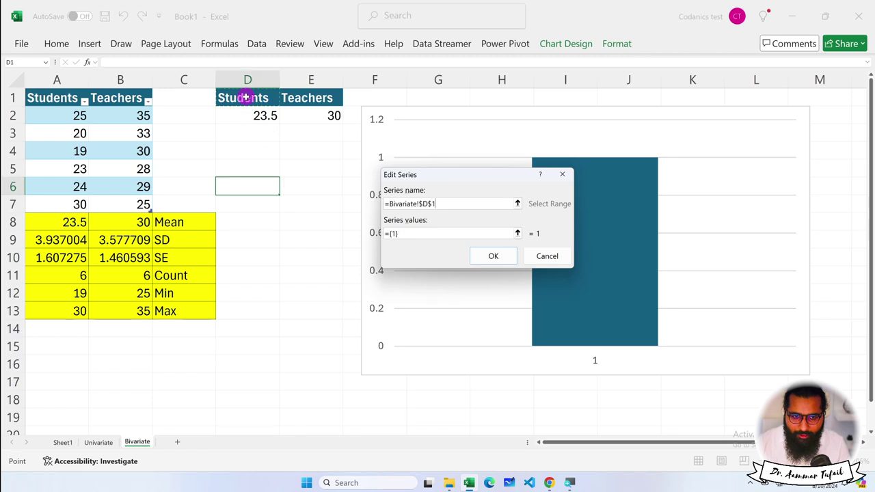
left_click(441, 266)
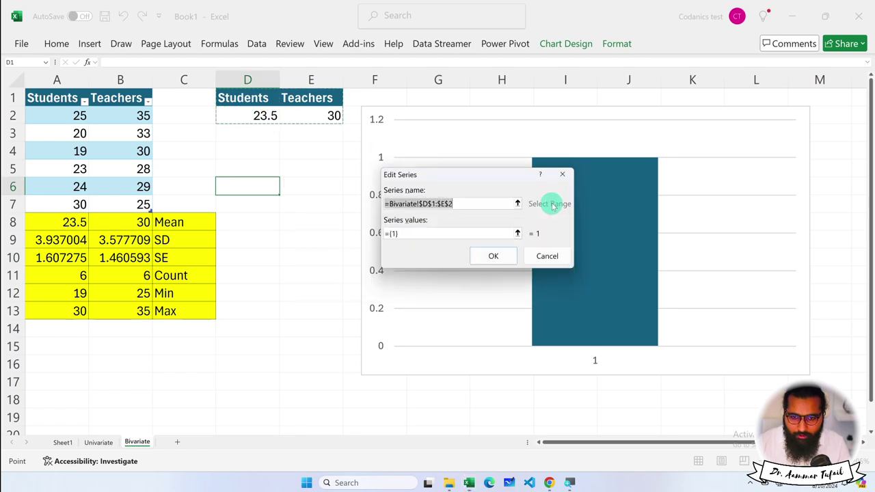
left_click(564, 176)
left_click(479, 131)
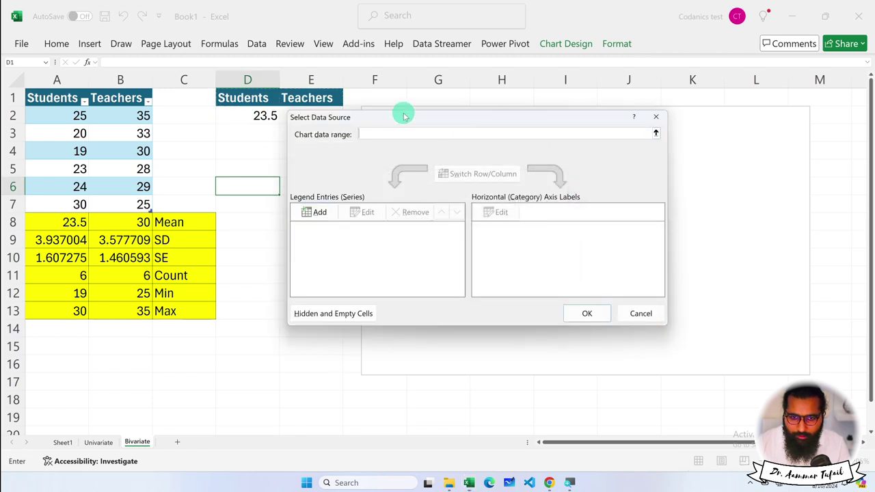
left_click_drag(253, 96, 308, 115)
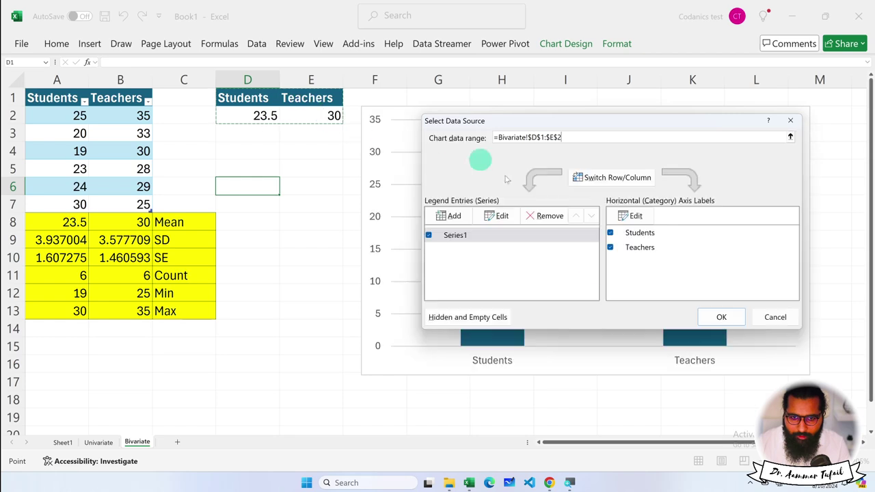
left_click(718, 315)
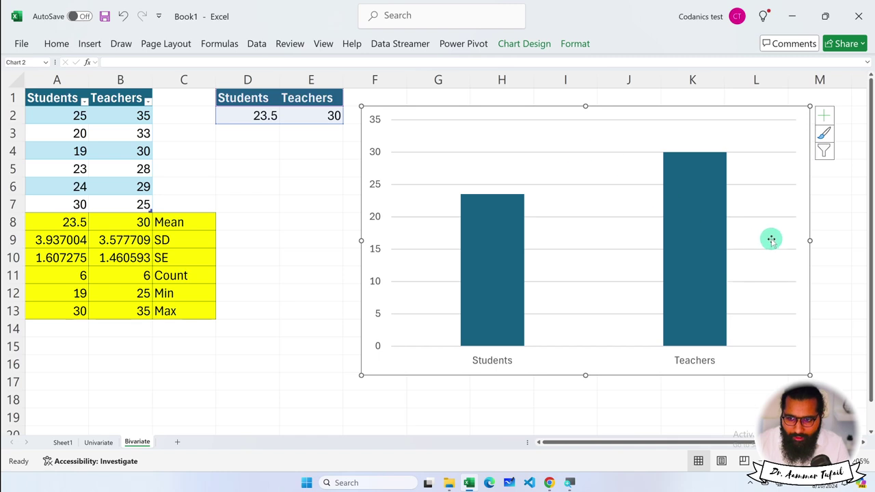
Narrow the means chart and nudge it slightly up and left
left_click_drag(810, 241, 652, 244)
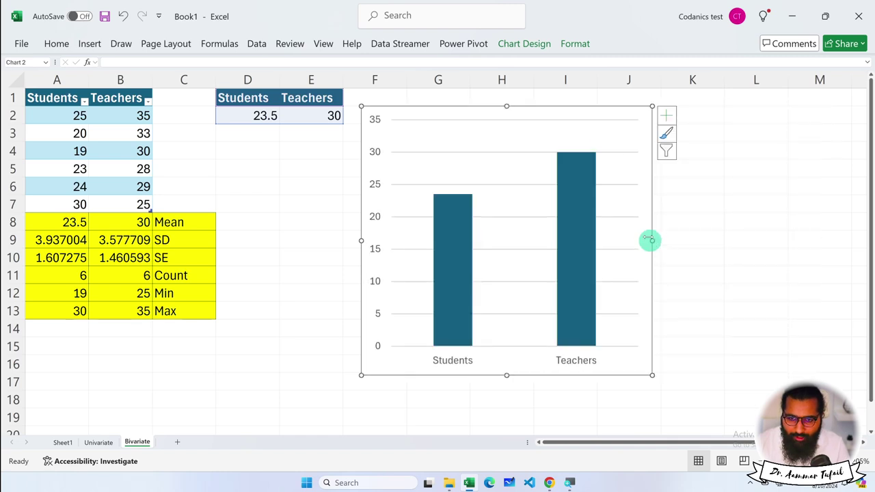
left_click(573, 147)
left_click_drag(593, 131, 606, 130)
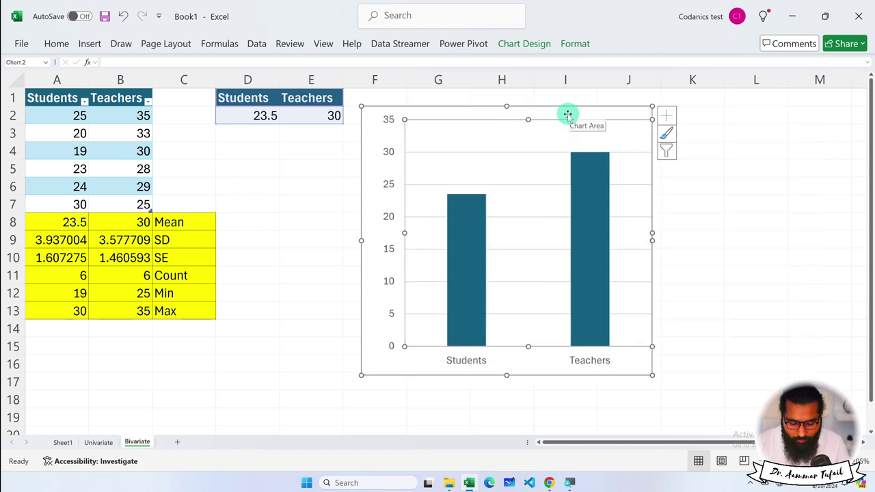
key("ctrl+z")
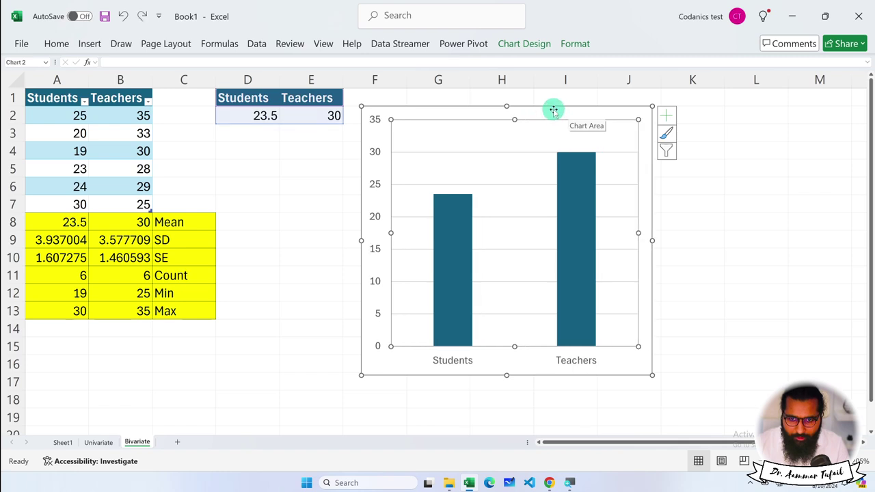
left_click_drag(552, 108, 547, 92)
left_click(233, 133)
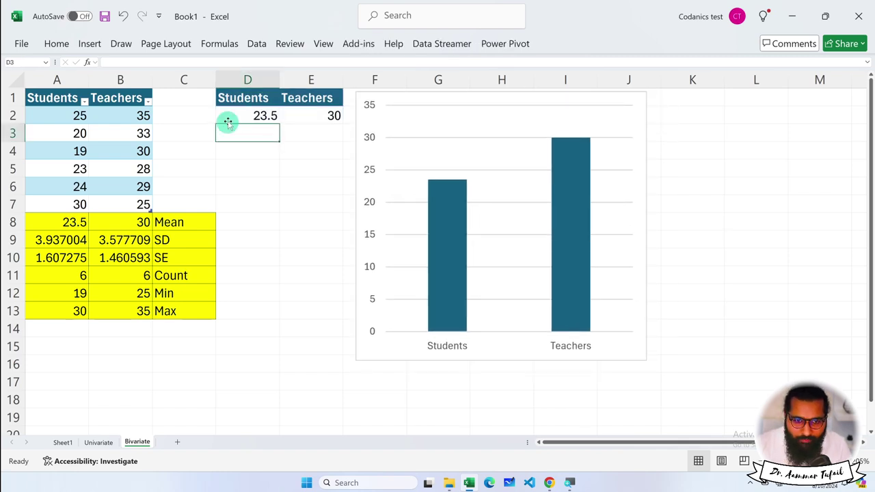
Reposition the chart to start near column F, just right of the means table
left_click(235, 96)
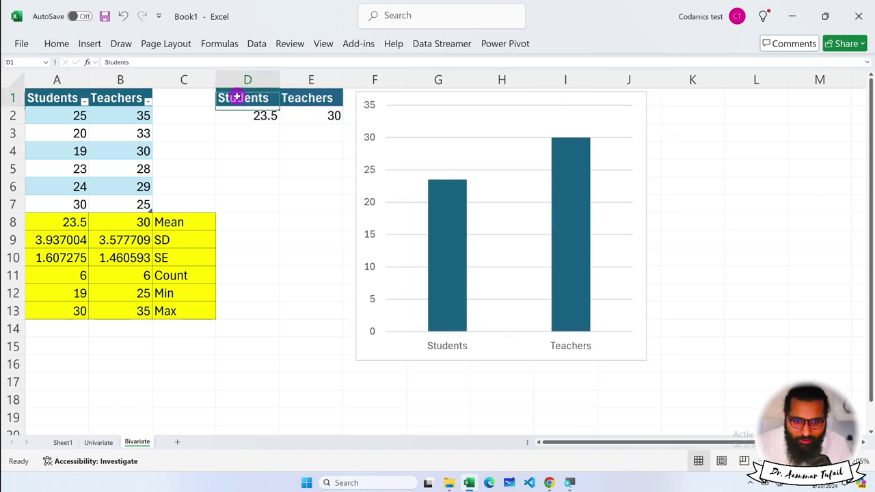
left_click(443, 236)
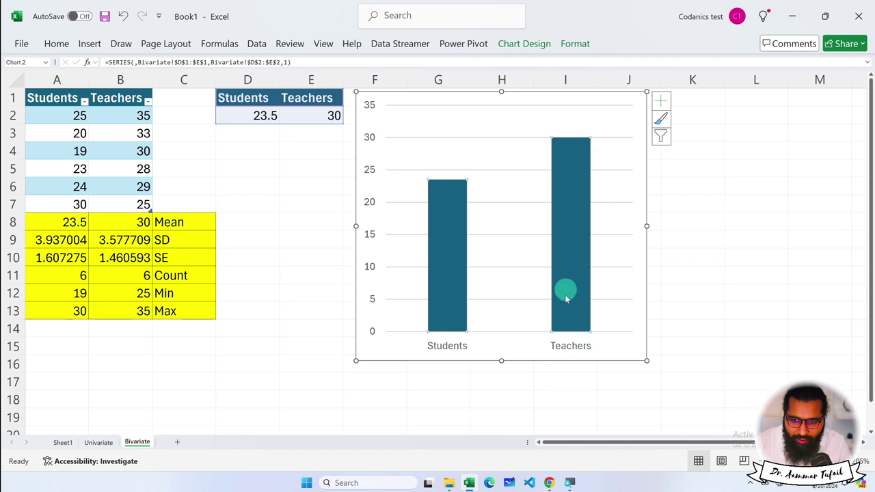
left_click(316, 116)
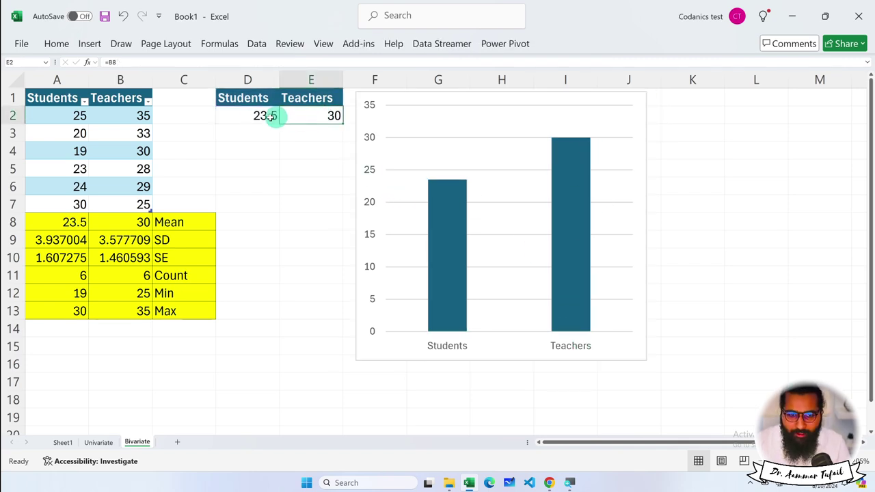
mouse_move(392, 99)
left_mouse_down()
mouse_move(419, 108)
mouse_move(394, 111)
left_mouse_up()
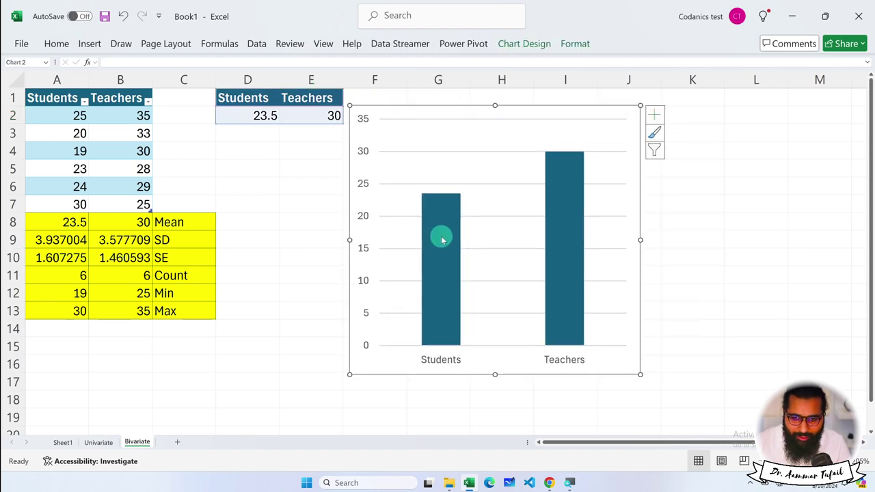
left_click(655, 115)
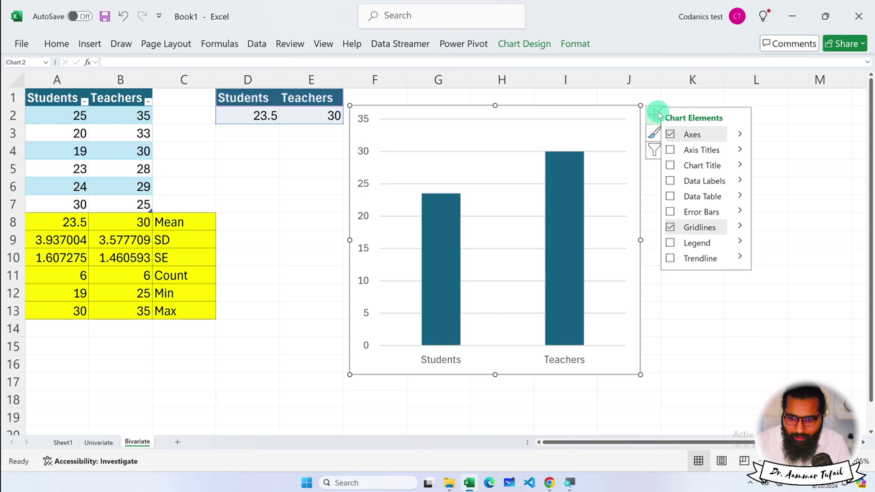
Add error bars to both mean bars and try the Fixed Value and other error amounts
left_click(739, 213)
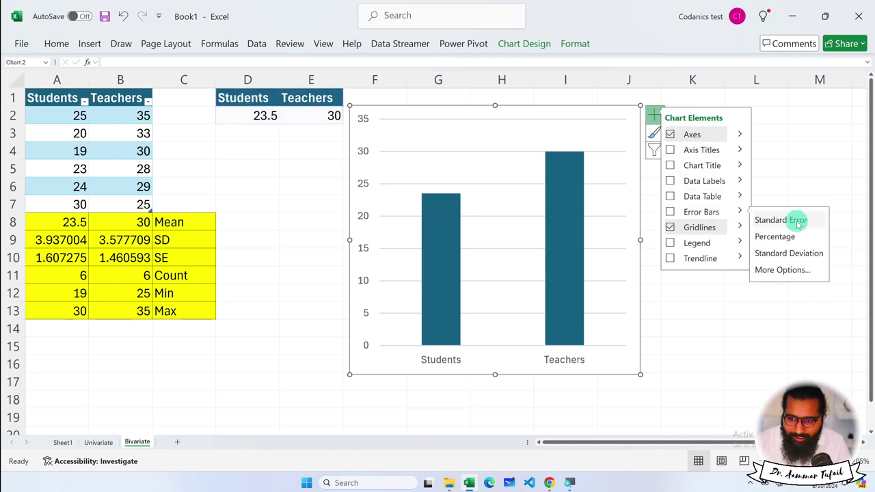
left_click(785, 269)
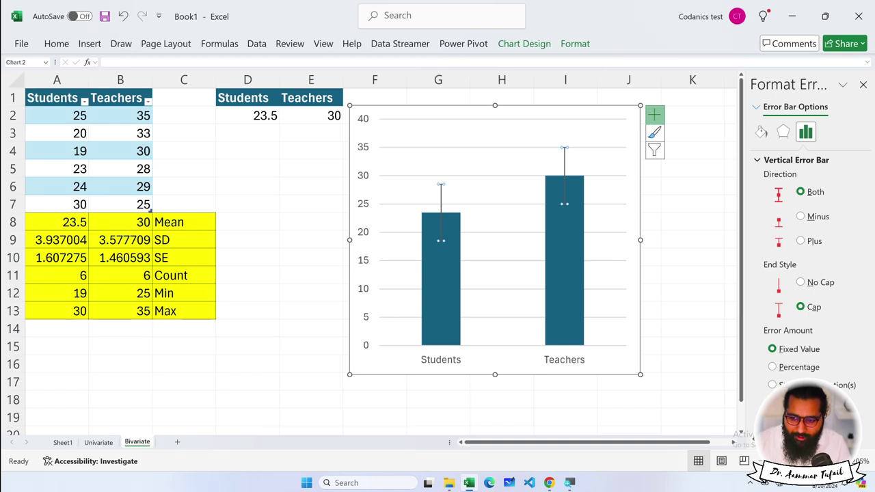
left_click(773, 421)
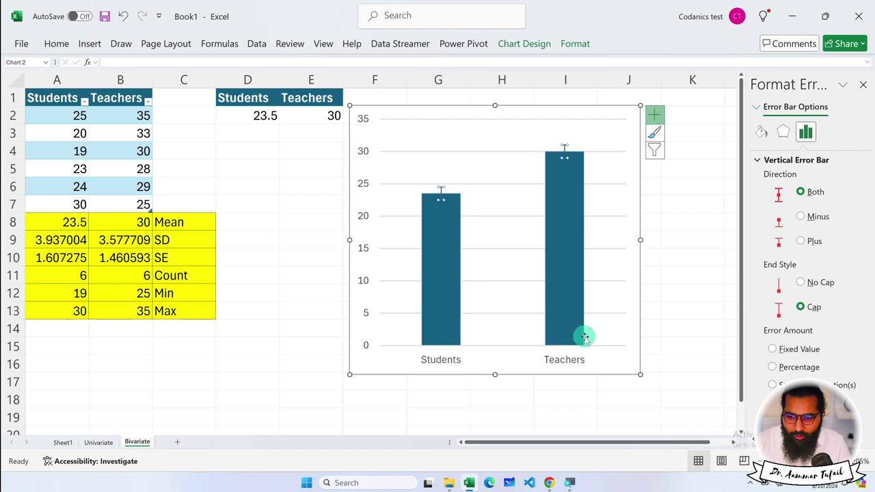
left_click(772, 350)
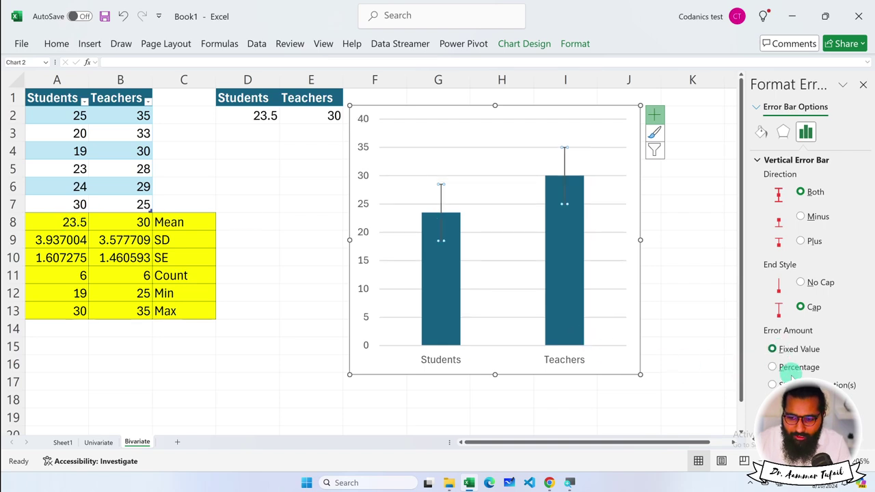
left_click(774, 385)
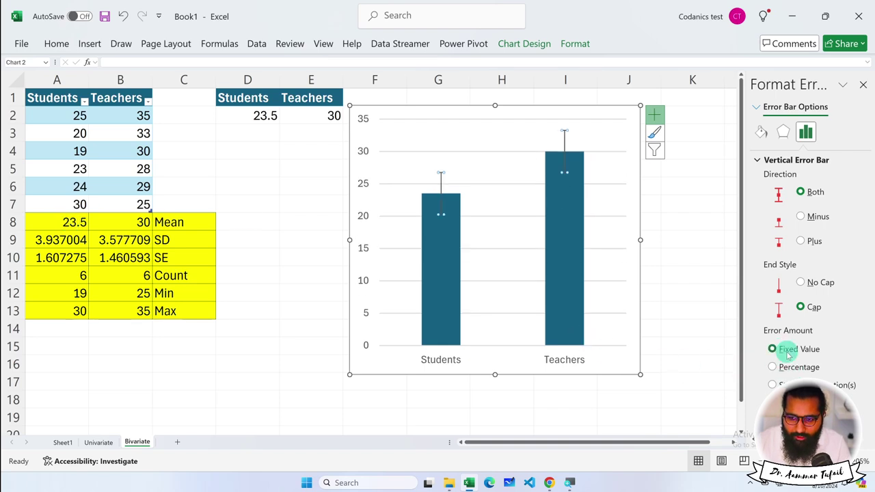
left_click(774, 403)
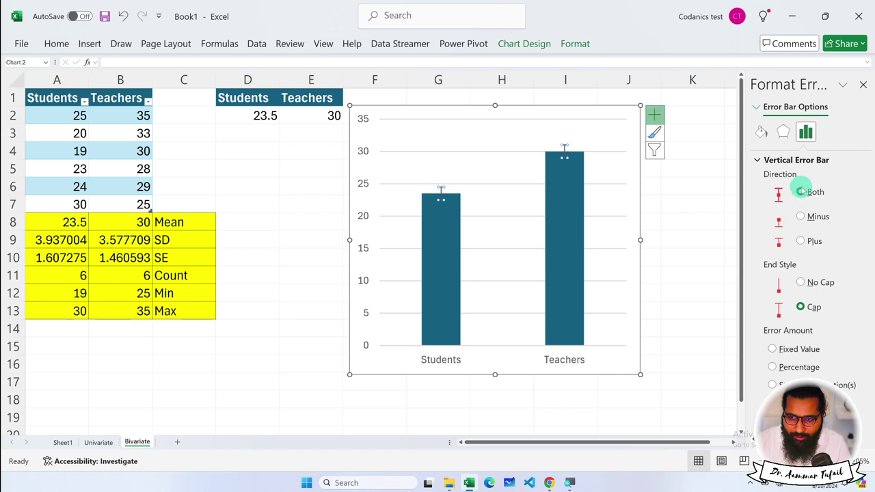
Look through the error bars' Effects and Line settings in a widened formatting pane
left_click(784, 132)
left_click(761, 132)
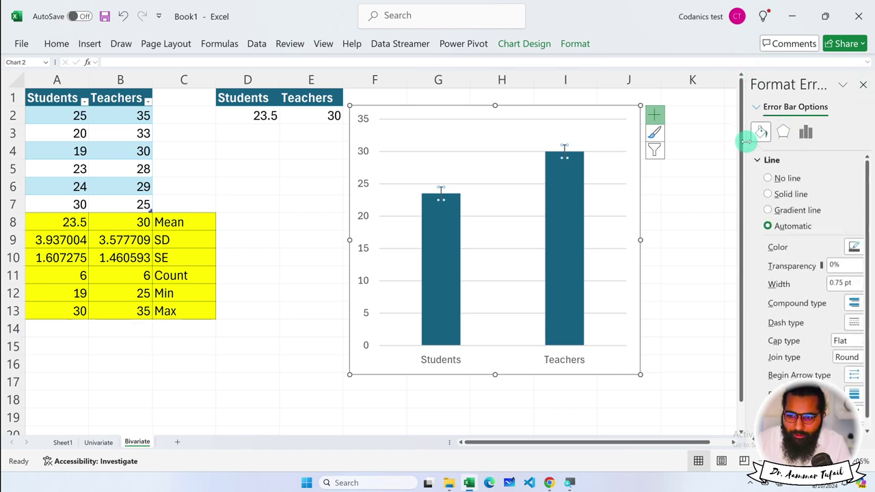
left_click_drag(742, 140, 654, 144)
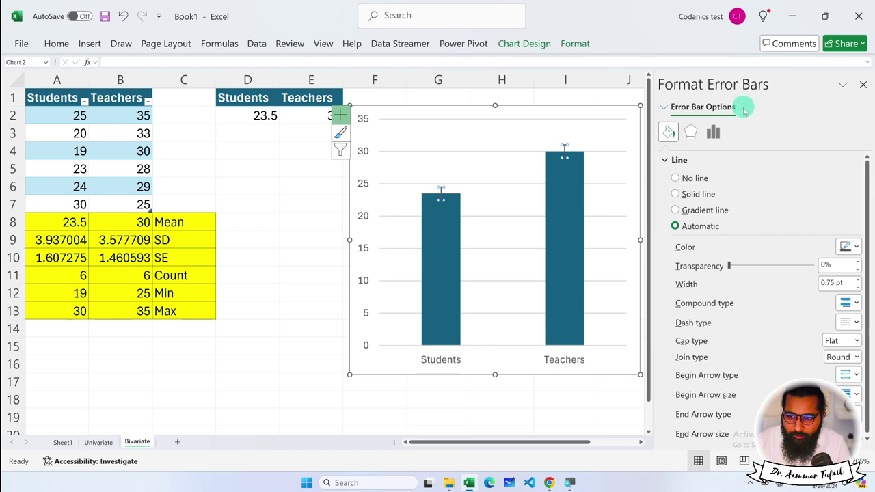
left_click(713, 132)
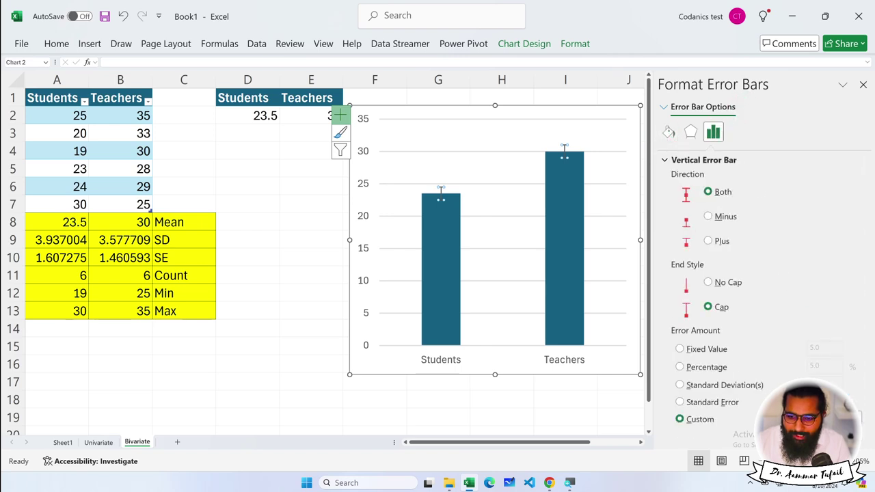
Set the custom positive and negative error values to the SE cells A10:B10
left_click(837, 419)
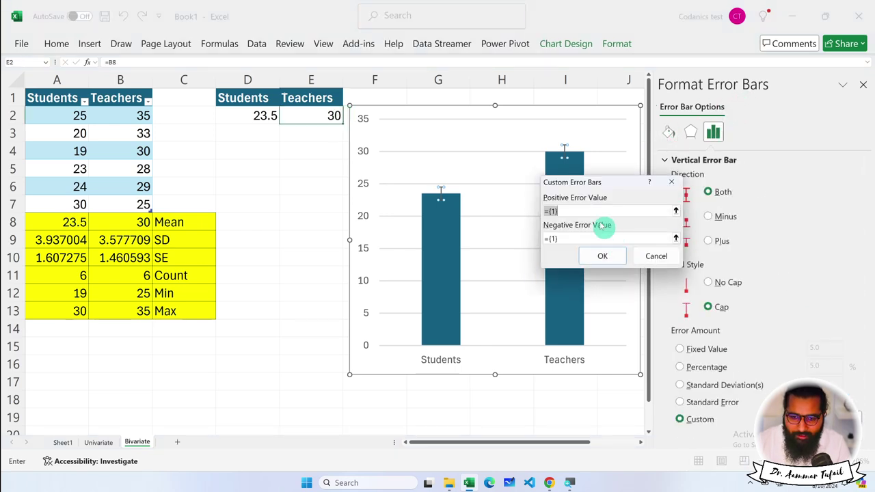
left_click_drag(567, 210, 536, 210)
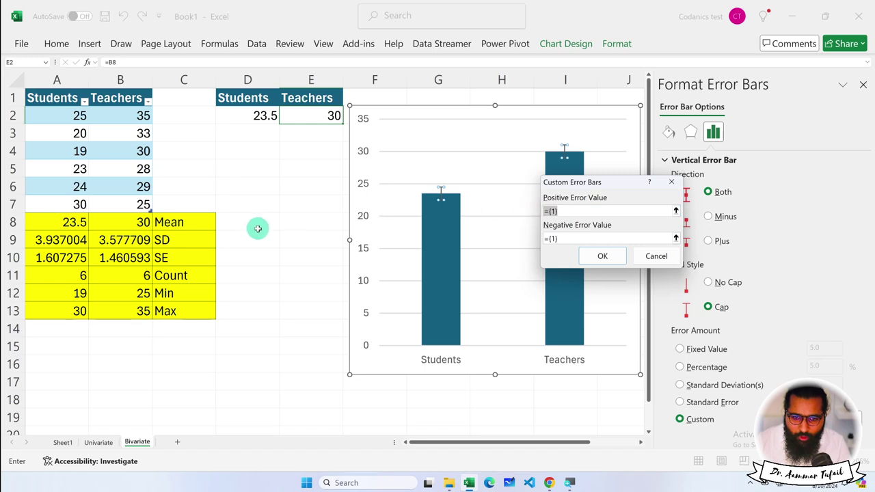
left_click_drag(582, 183, 625, 186)
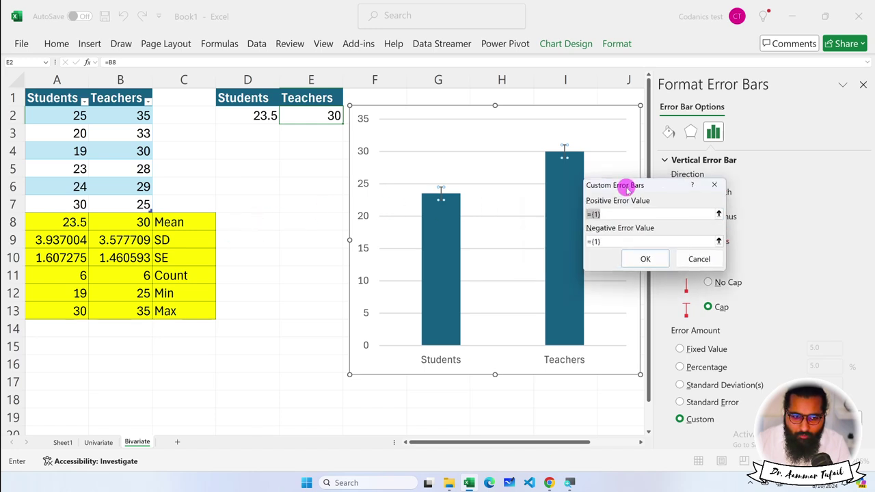
left_click_drag(70, 222, 117, 220)
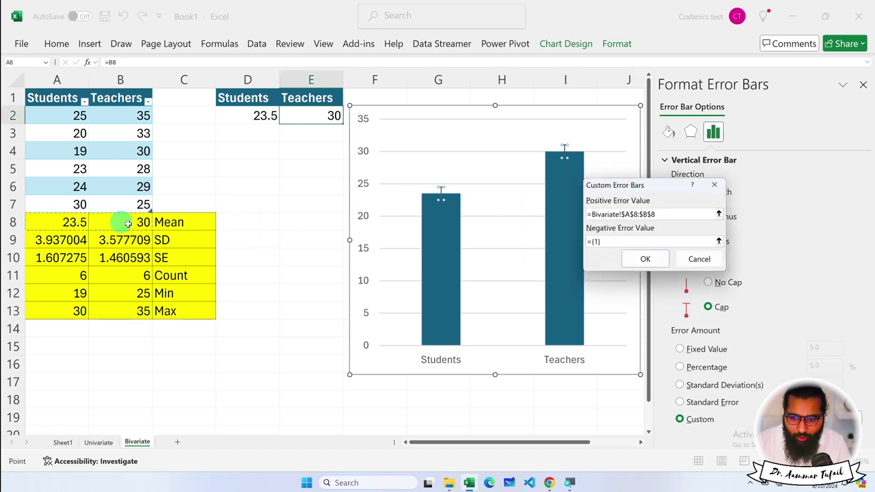
left_click(607, 242)
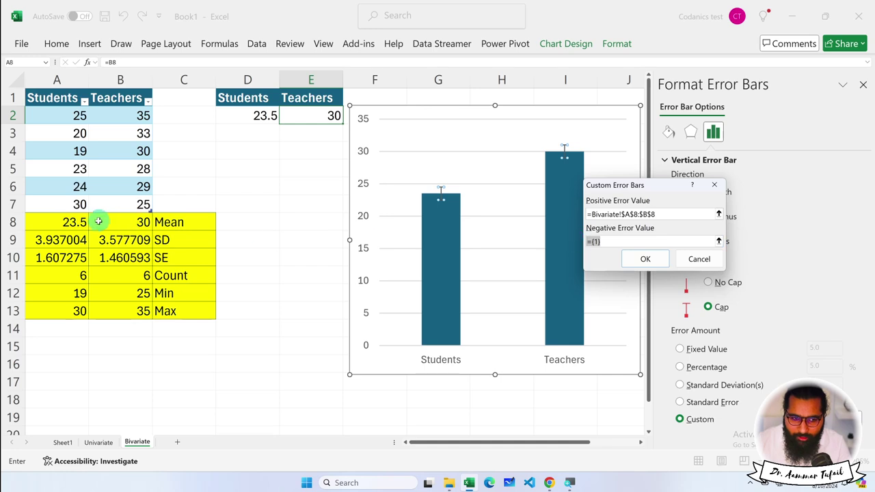
left_click_drag(61, 222, 115, 227)
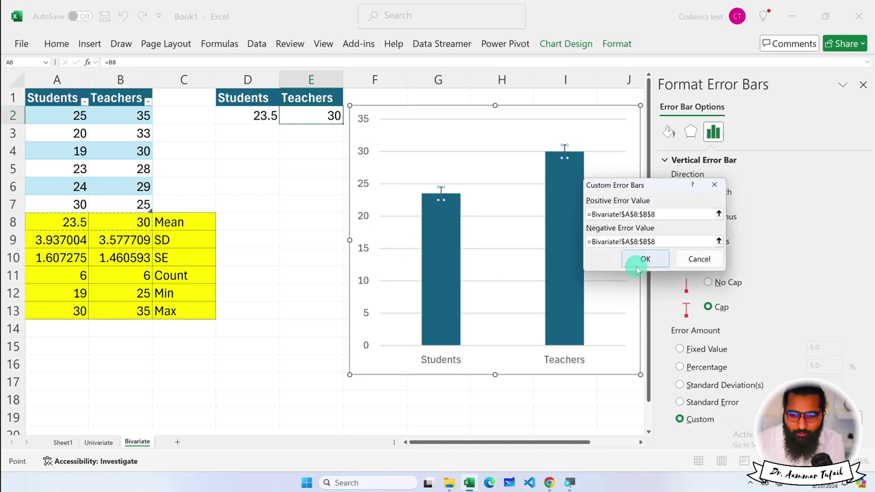
left_click_drag(667, 215, 590, 214)
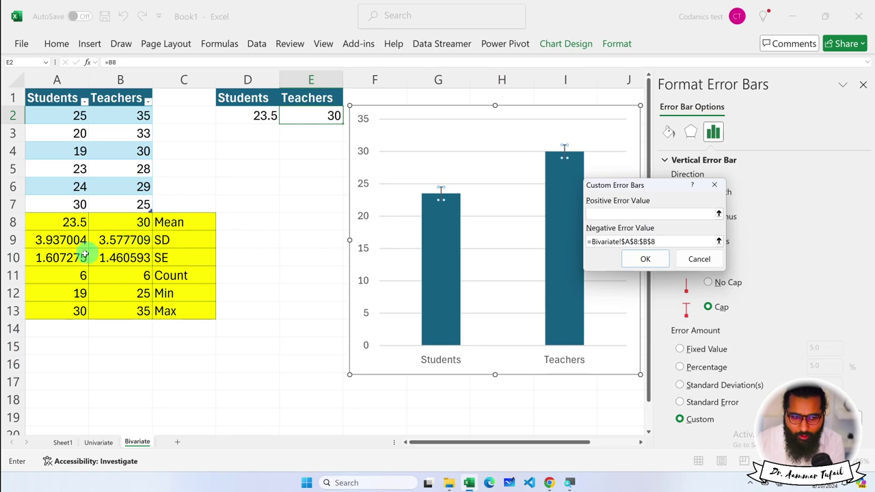
left_click_drag(76, 258, 130, 260)
left_click_drag(664, 240, 580, 240)
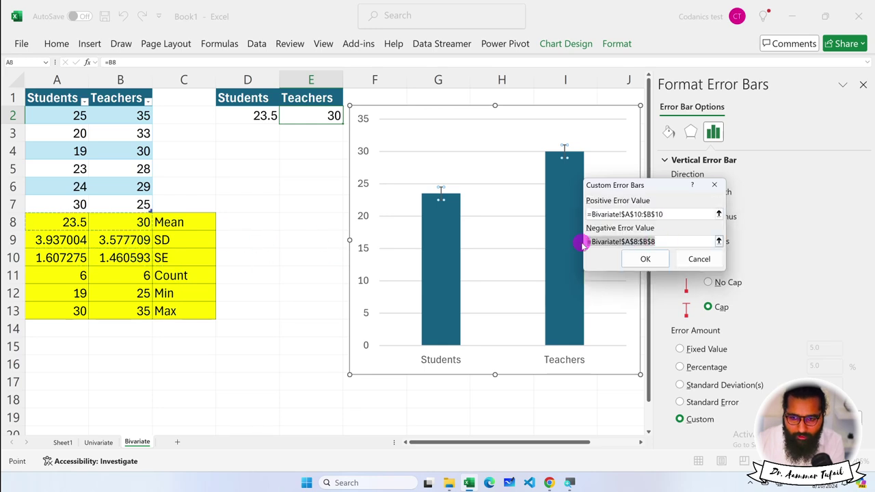
key("BackSpace")
left_click_drag(86, 257, 127, 259)
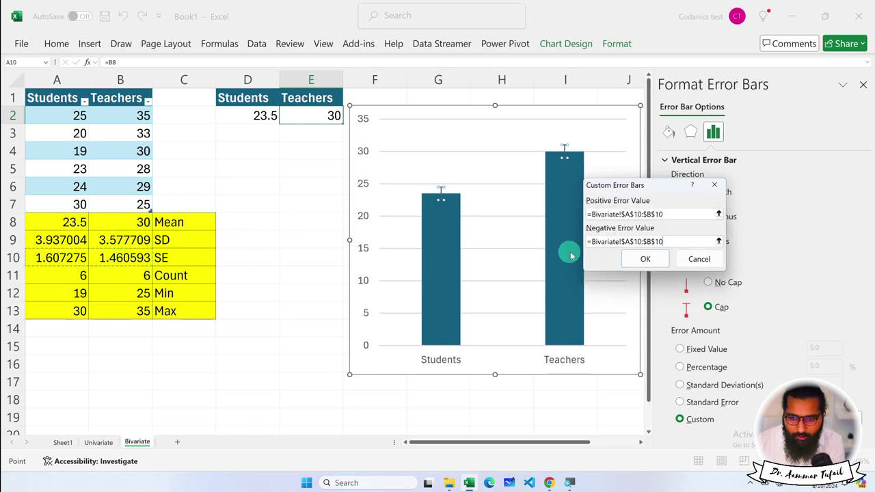
left_click(645, 259)
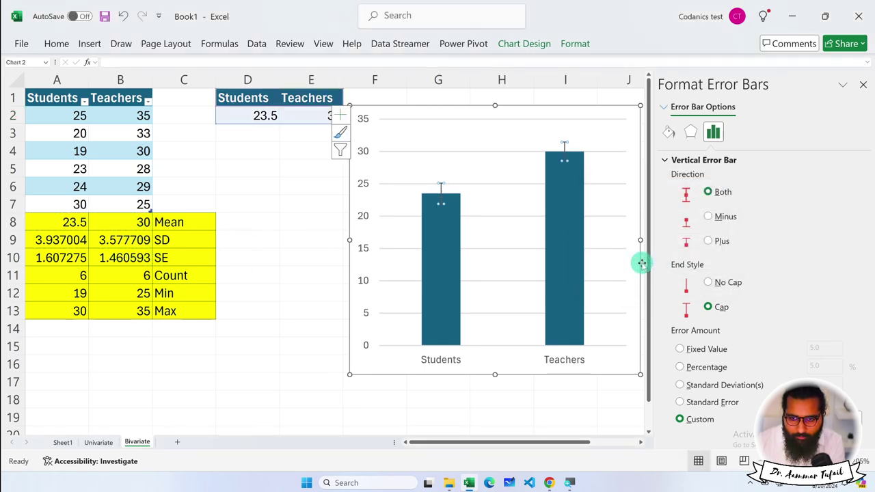
Reselect the Students bar's error bar to show its Error Bar Options
left_click(498, 226)
left_click(449, 208)
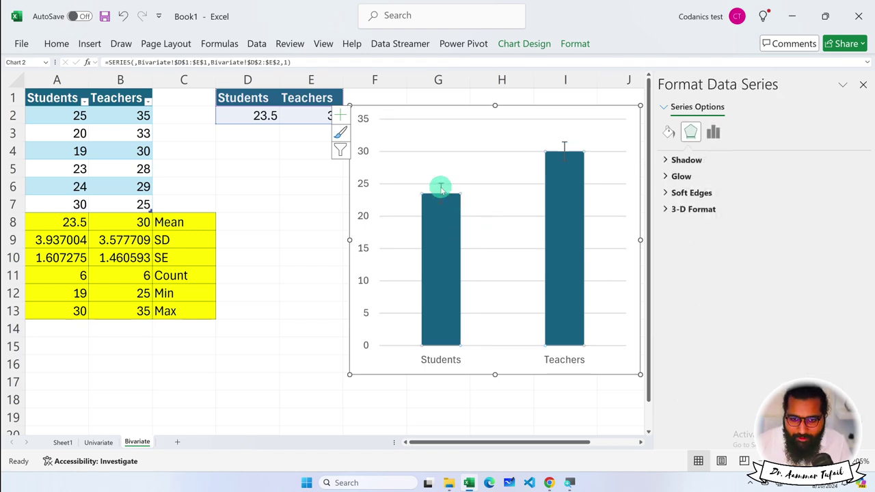
left_click(441, 188)
left_click(443, 204)
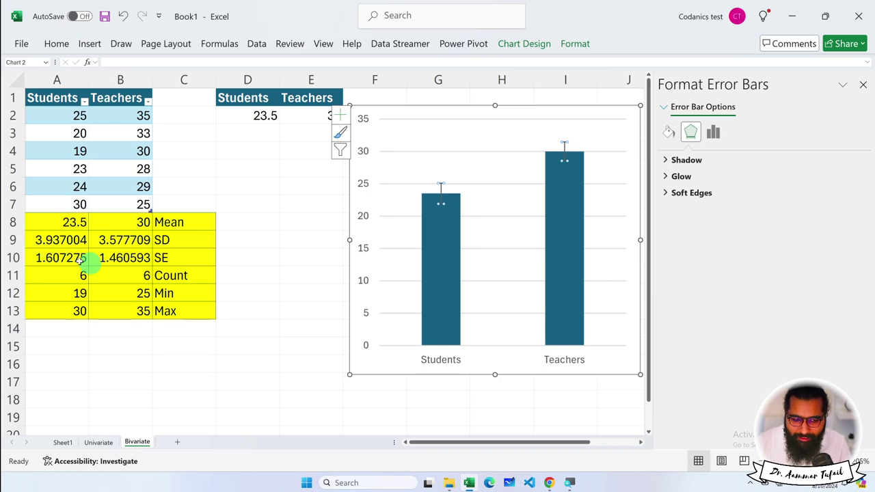
mouse_move(440, 264)
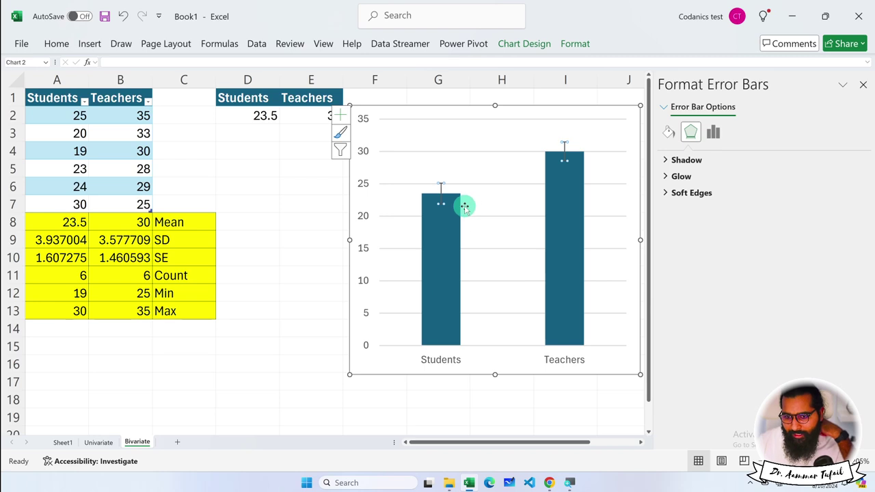
left_click(713, 131)
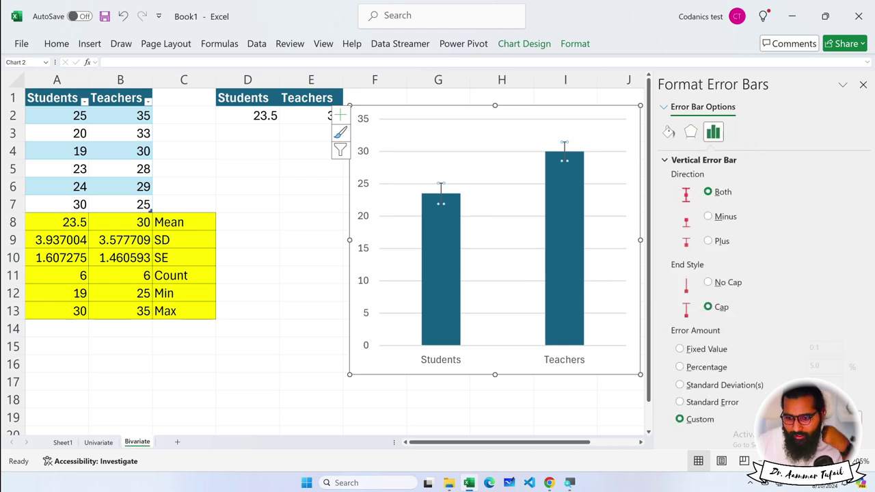
Try the SD row A9:B9 as the custom positive and negative error values
left_click(814, 438)
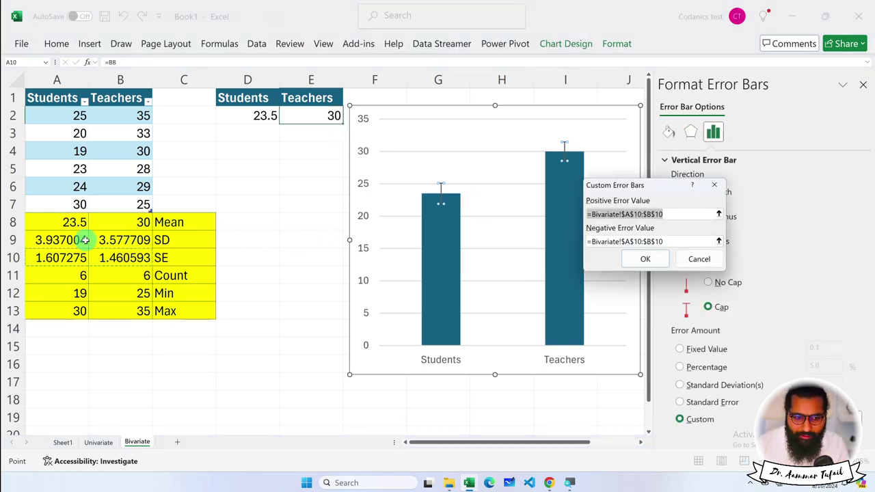
left_click_drag(82, 240, 117, 240)
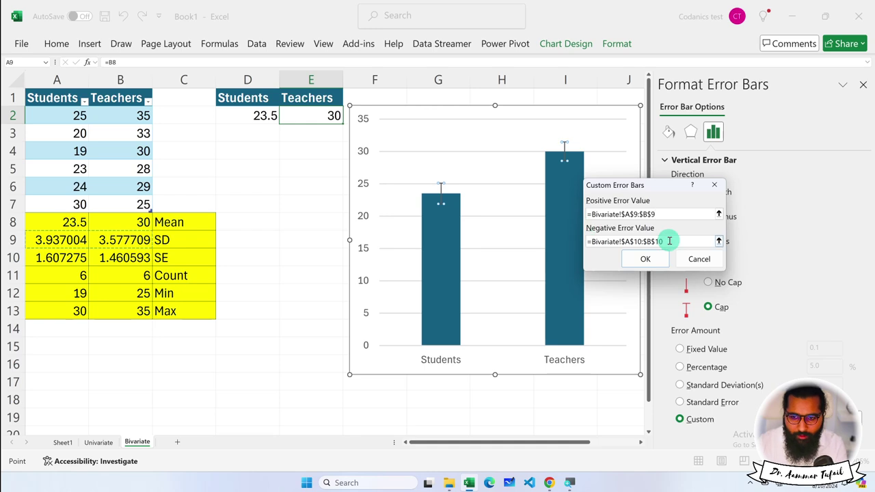
left_click_drag(670, 240, 571, 235)
key("BackSpace")
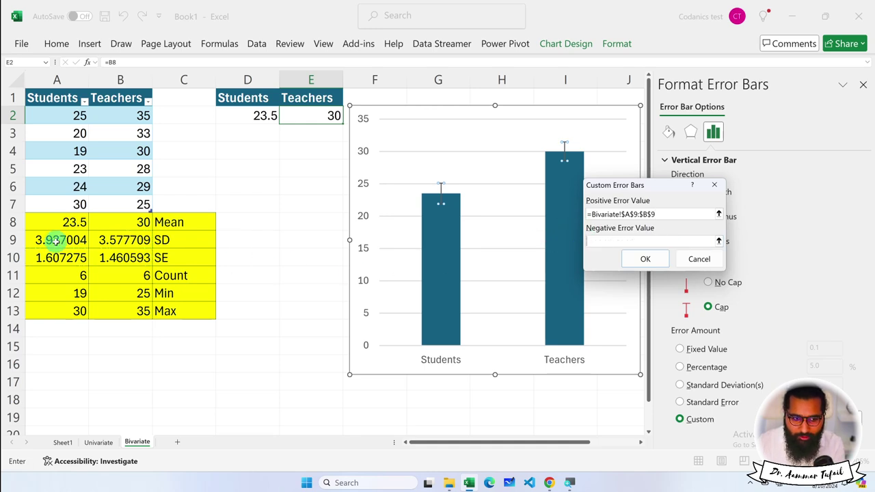
left_click_drag(56, 240, 138, 247)
left_click(646, 259)
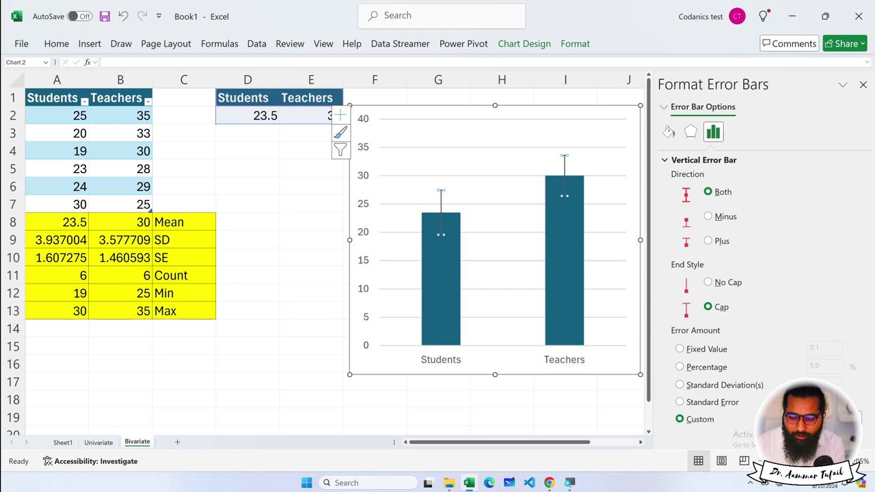
Undo back to the SE error bars, confirm the custom values unchanged, and close the pane
left_click(492, 394)
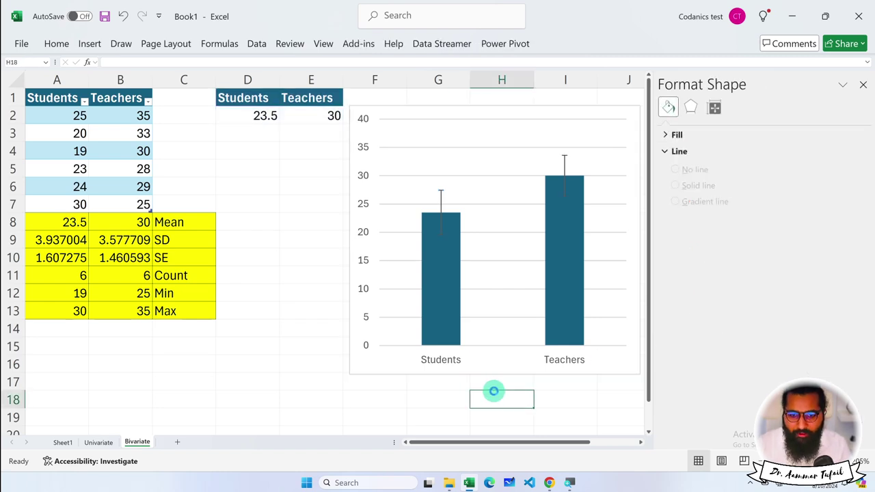
key("ctrl+z")
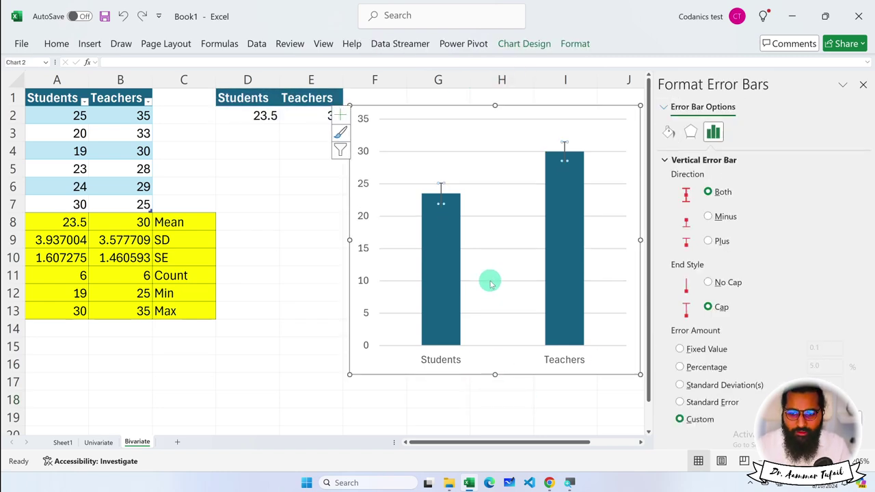
left_click(491, 281)
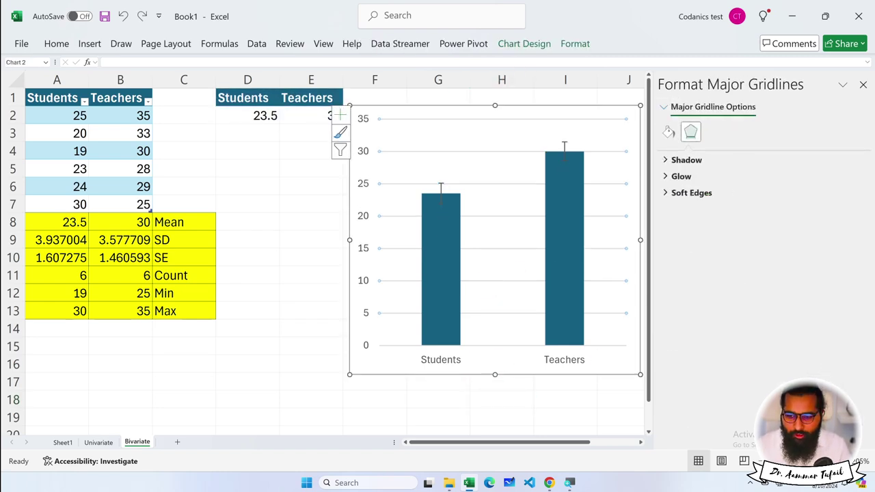
left_click(565, 144)
left_click(713, 132)
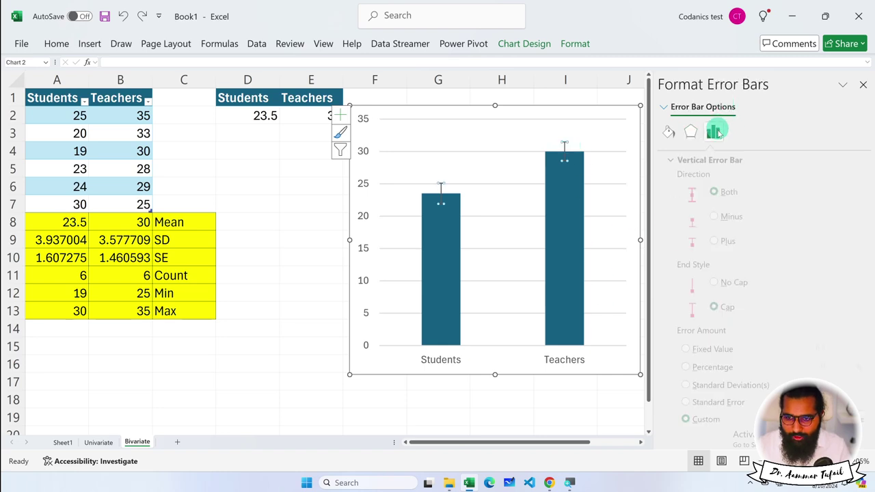
left_click(830, 419)
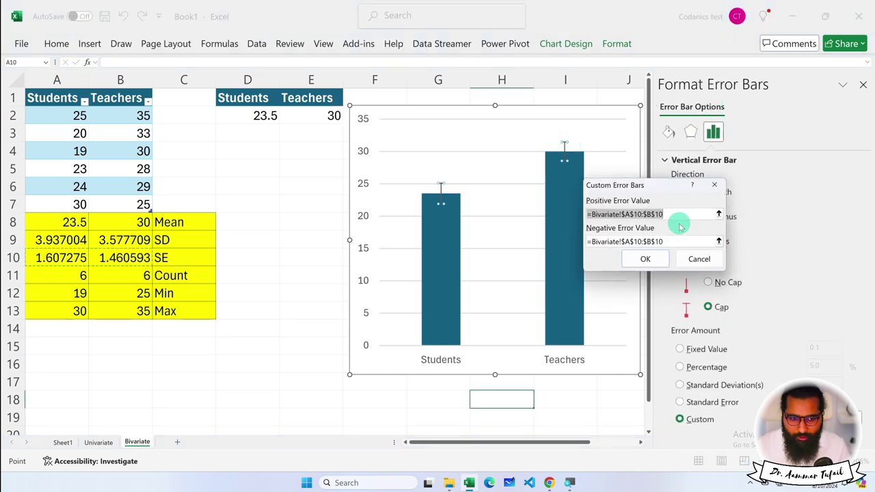
left_click(689, 259)
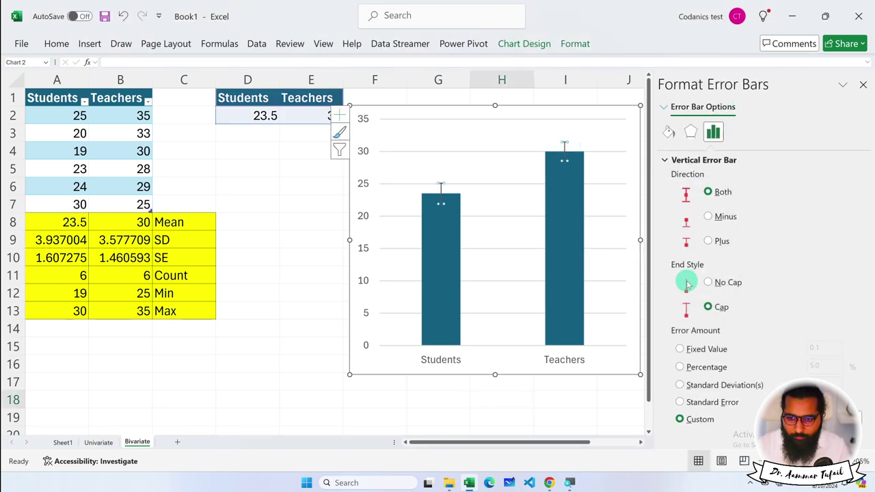
left_click(863, 82)
left_click(706, 241)
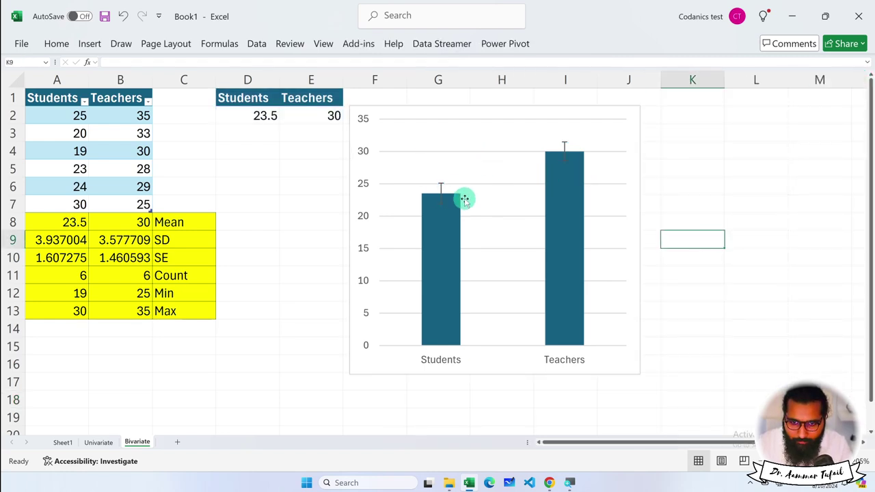
left_click(441, 188)
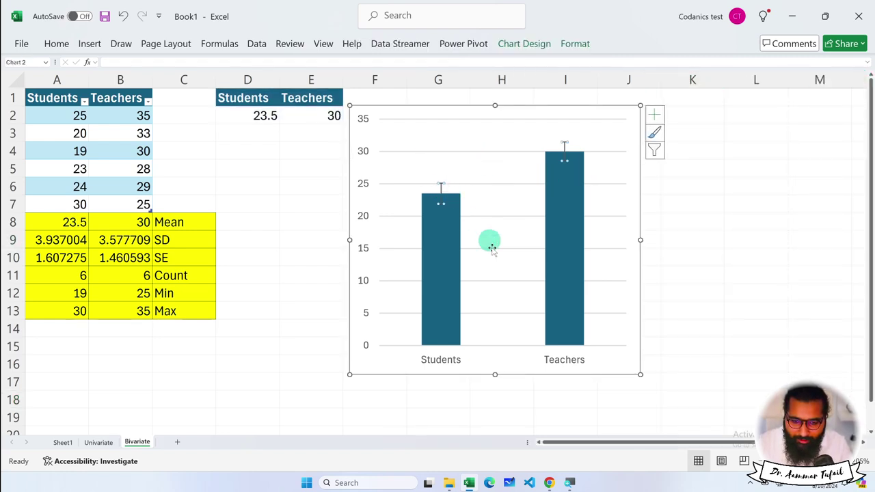
left_click(452, 308)
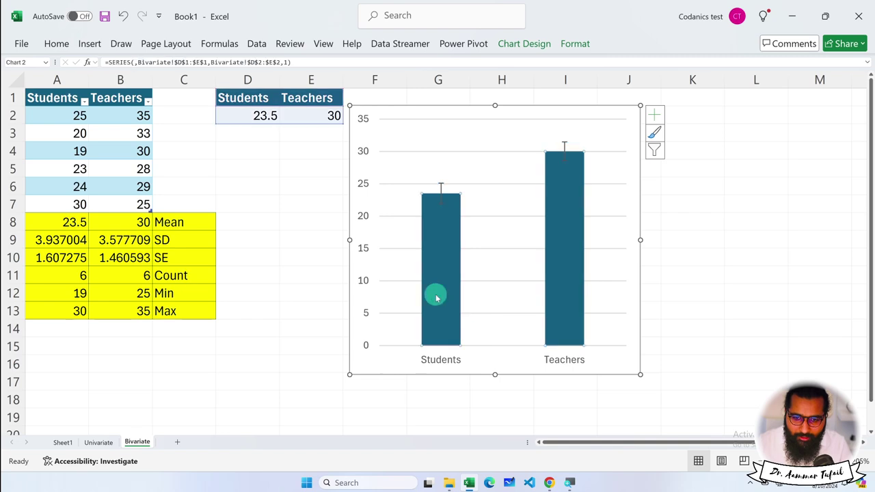
left_click(627, 180)
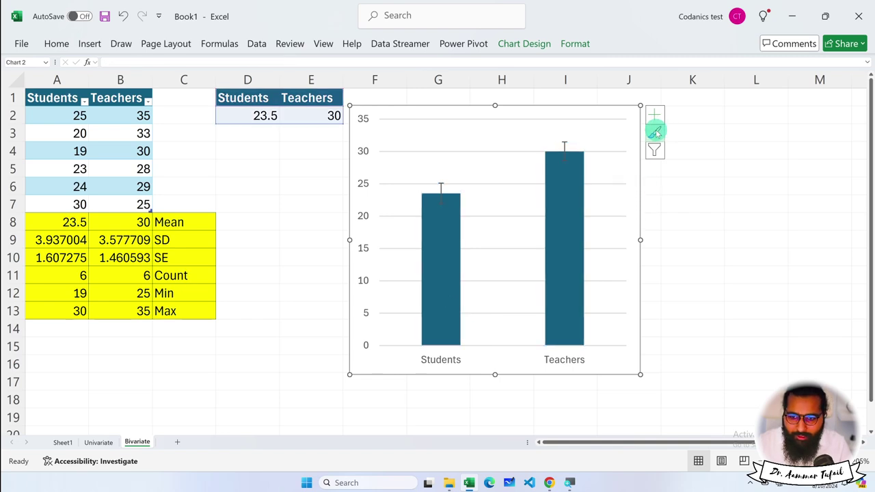
left_click(655, 132)
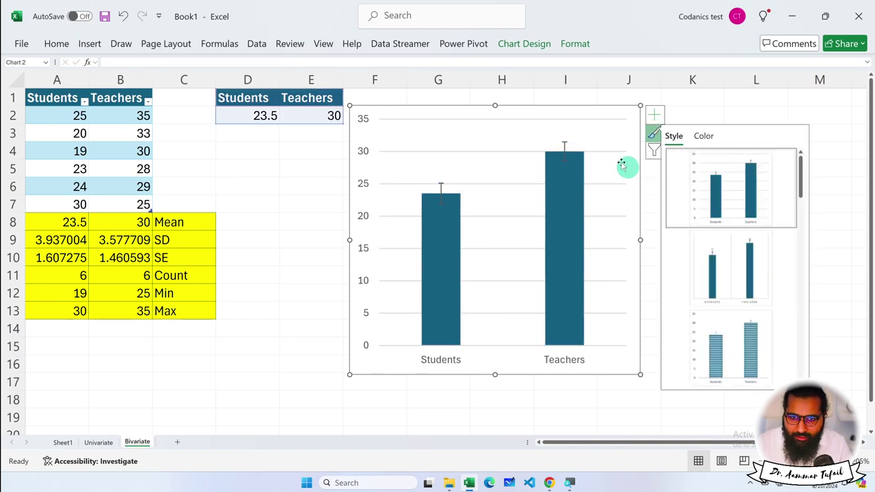
left_click(520, 43)
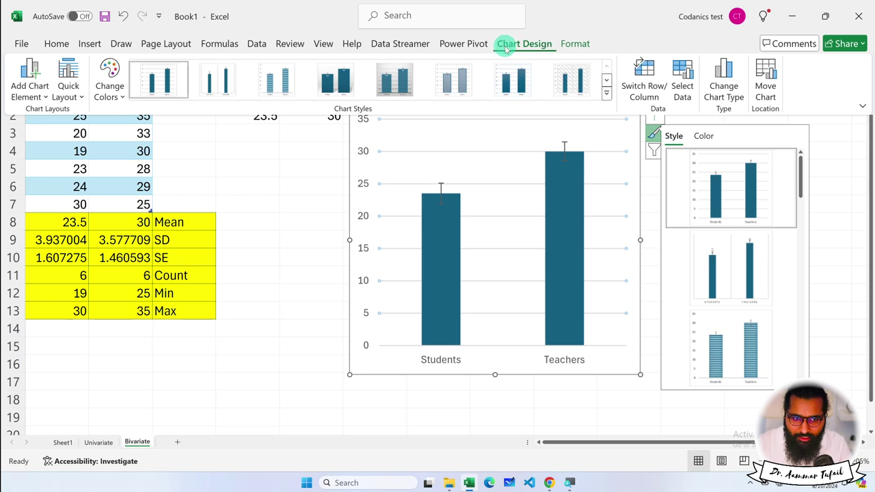
left_click(110, 81)
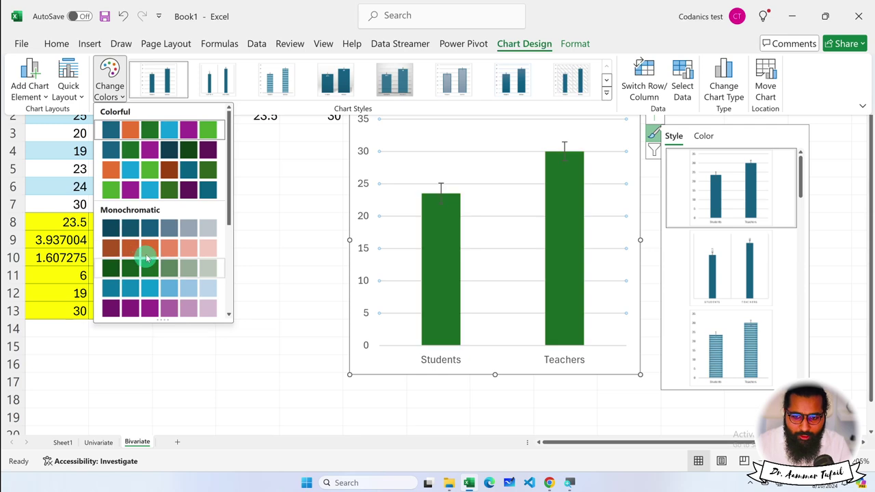
left_click(110, 82)
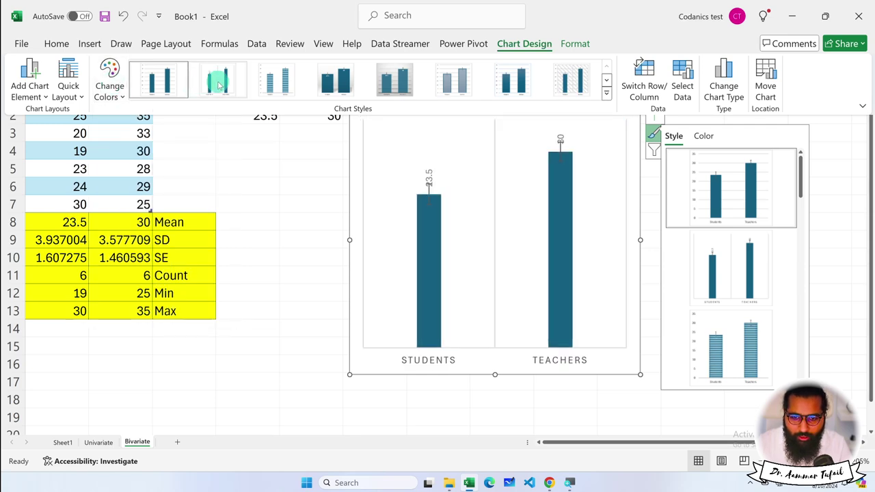
left_click(607, 92)
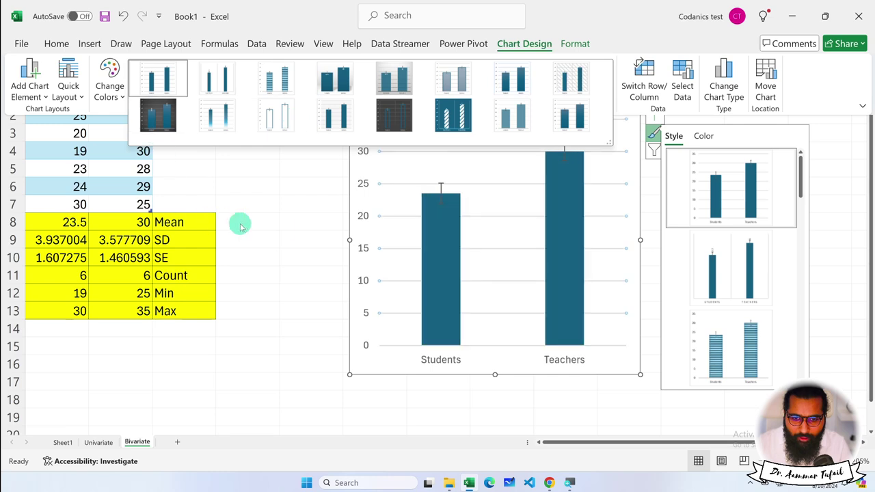
left_click(312, 234)
left_click(633, 301)
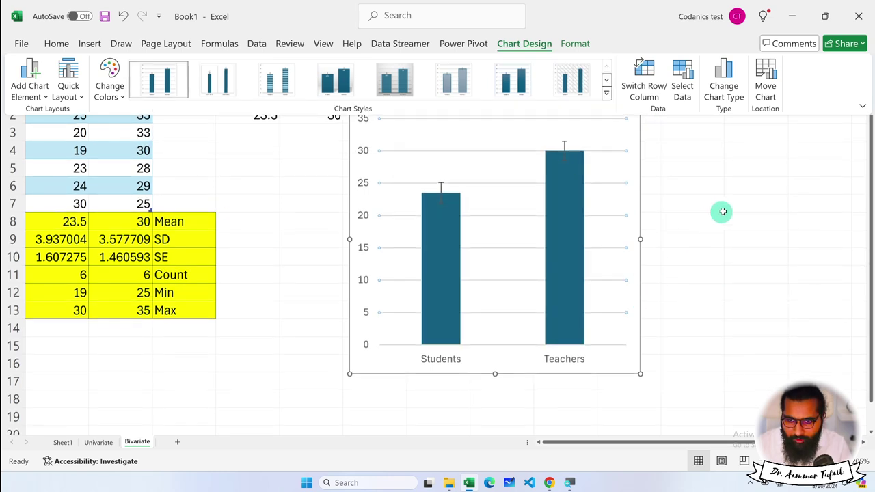
left_click(718, 201)
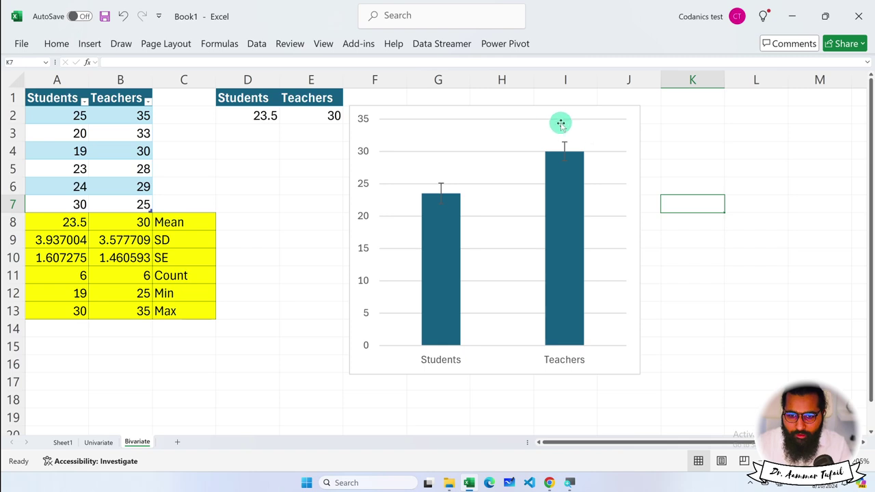
left_click(445, 228)
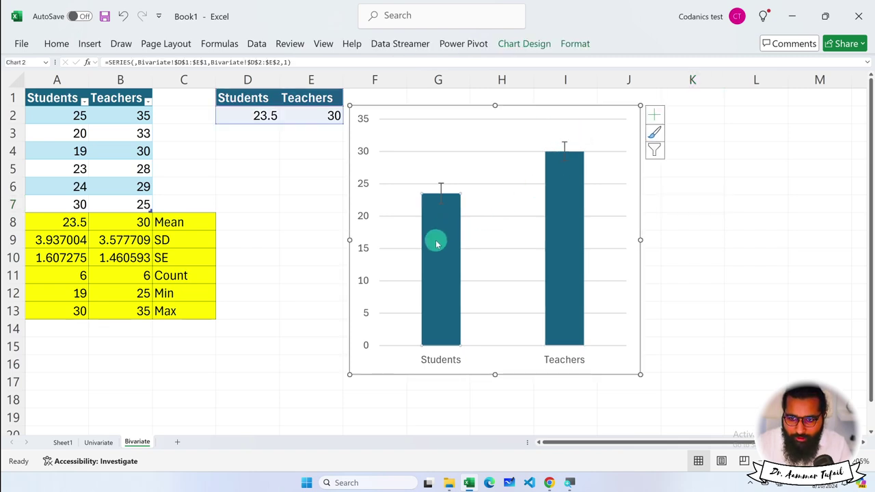
left_click(655, 151)
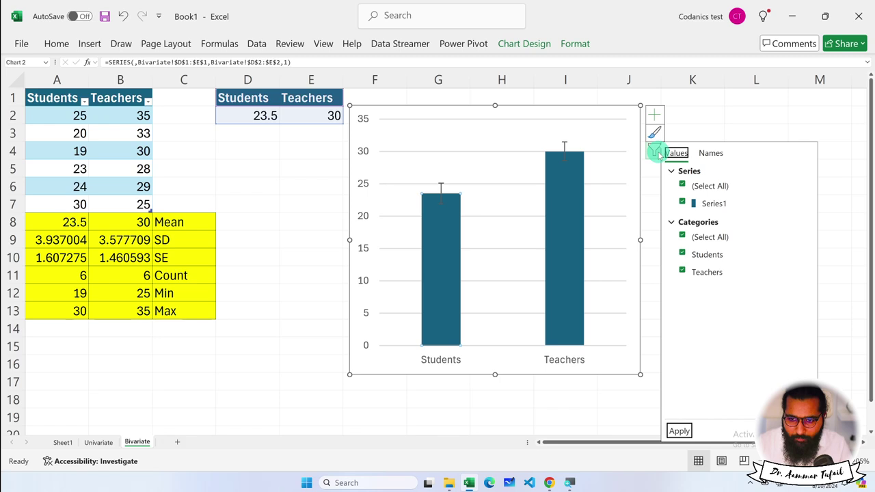
left_click(655, 151)
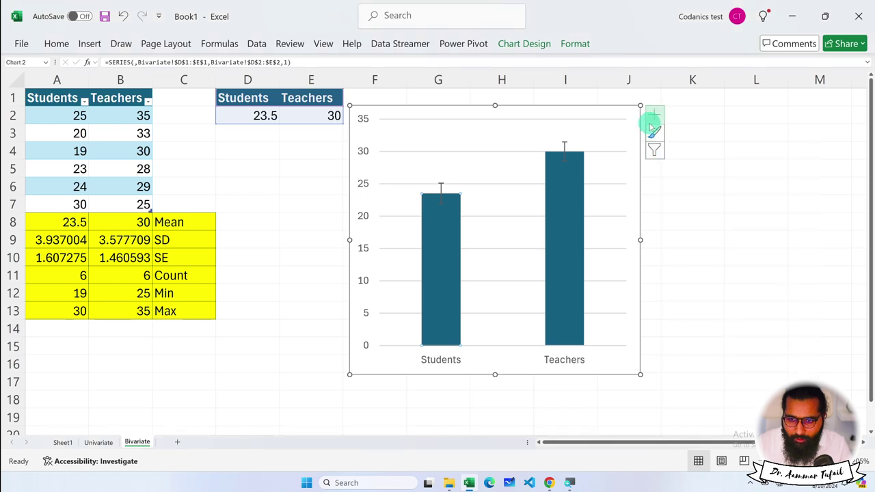
double_click(439, 220)
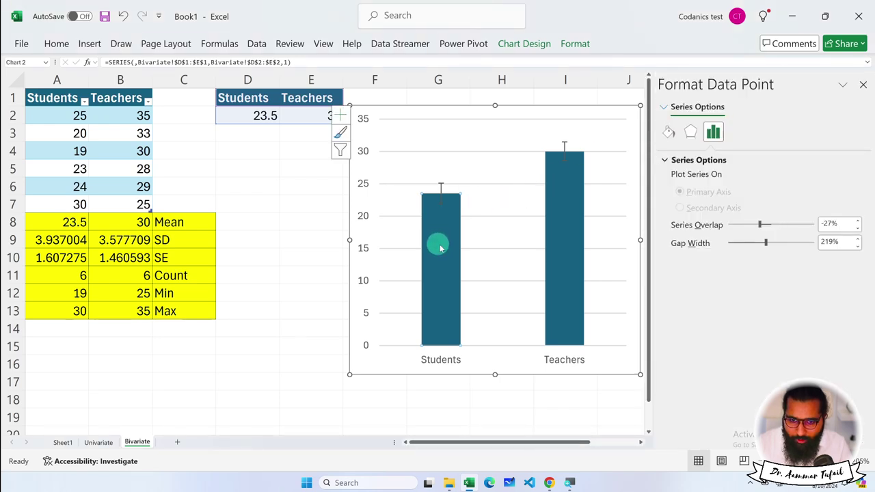
Give the Students bar a solid red fill with a solid black outline
left_click(672, 132)
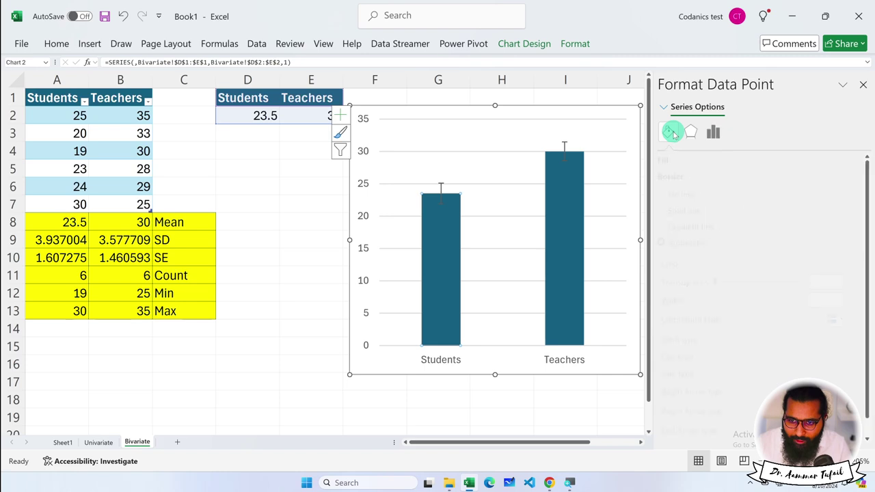
left_click(691, 212)
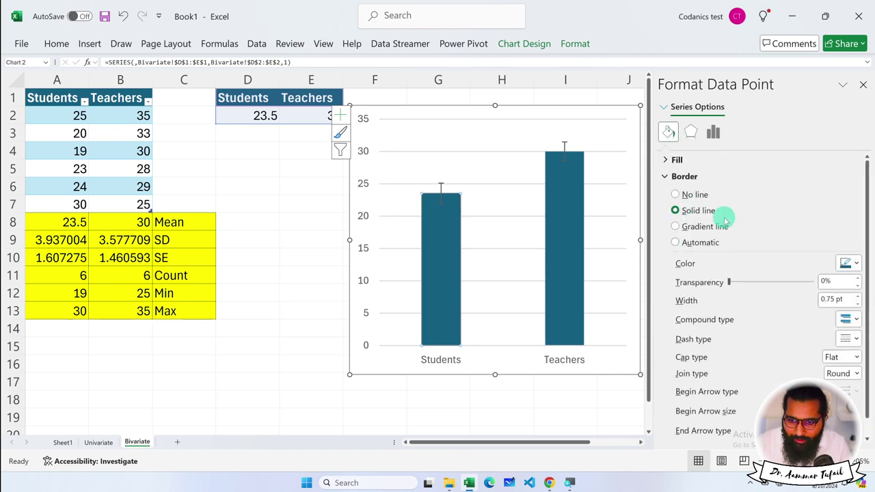
left_click(675, 195)
left_click(668, 164)
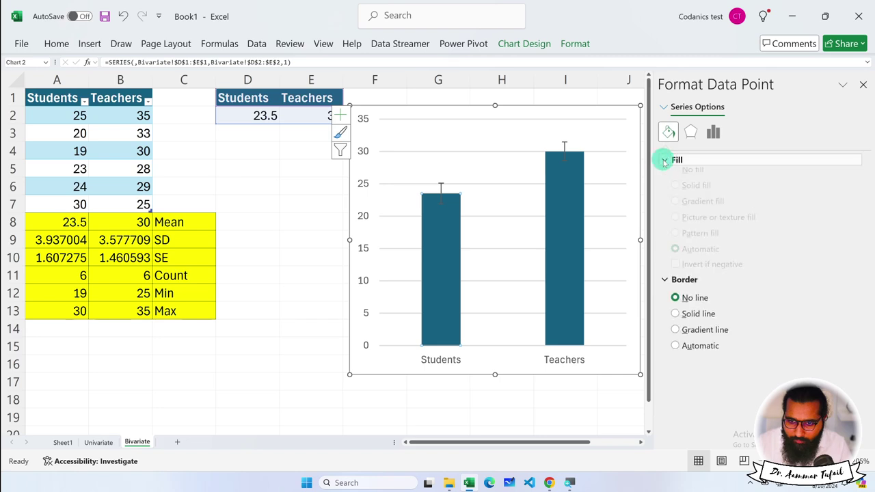
left_click(692, 194)
left_click(846, 311)
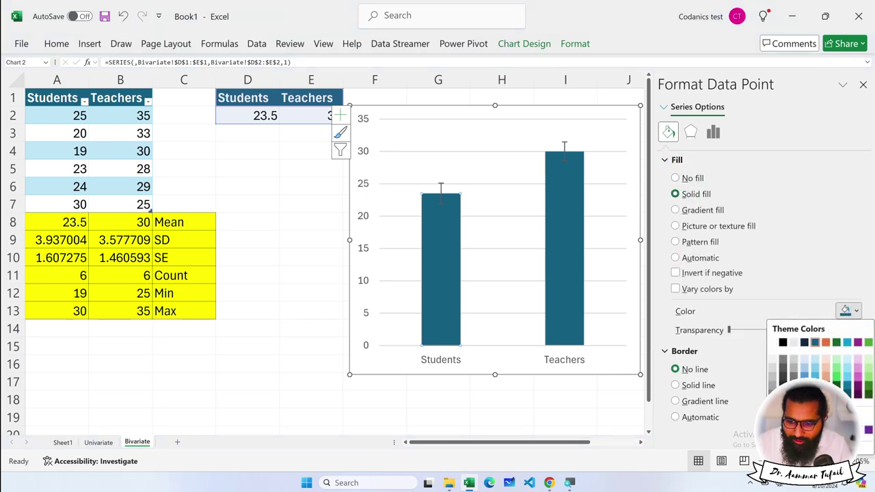
left_click(793, 429)
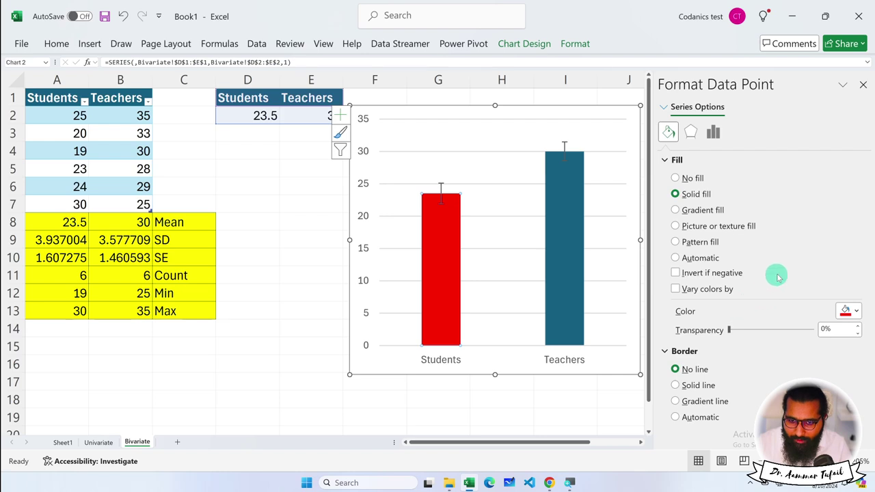
left_click(669, 161)
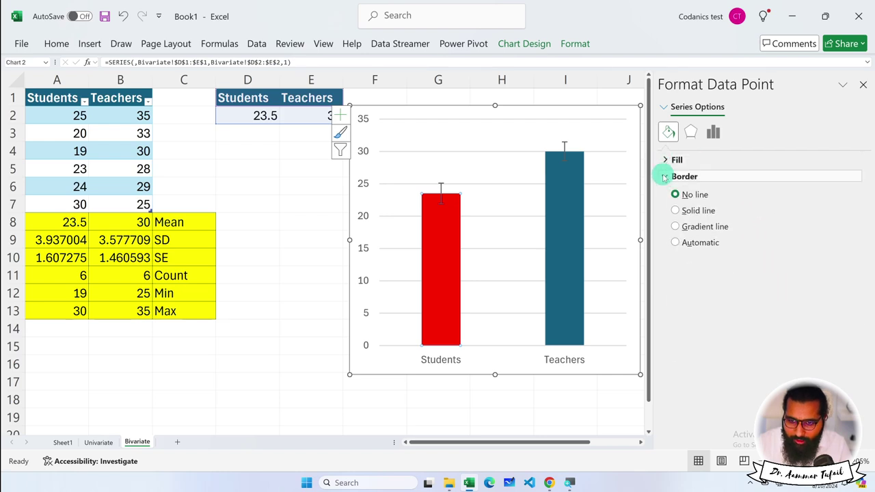
left_click(680, 178)
left_click(681, 178)
left_click(688, 211)
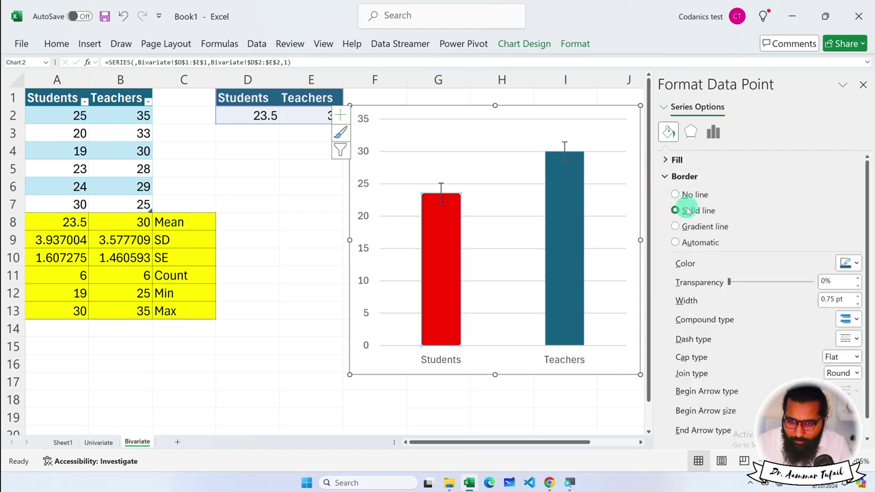
left_click(848, 264)
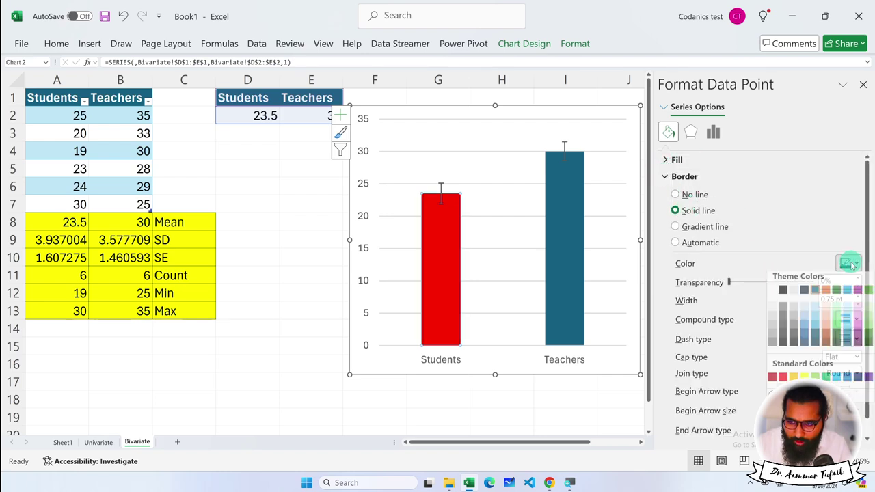
left_click(783, 294)
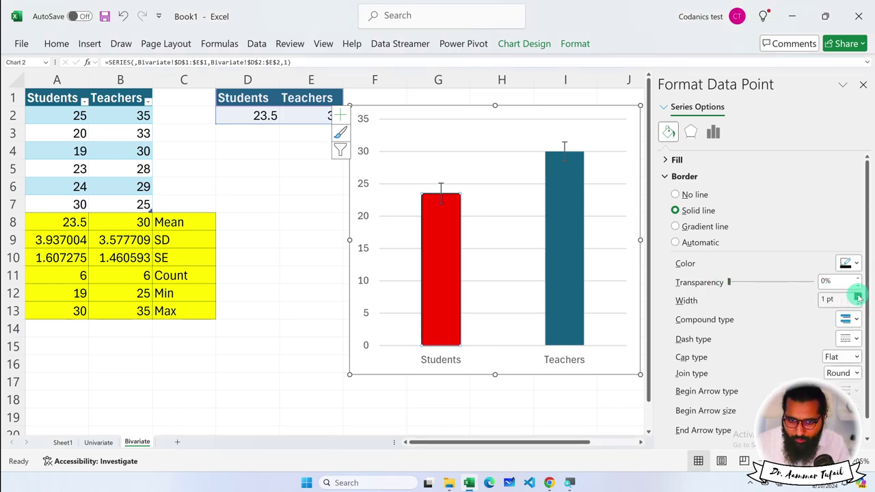
Give the Teachers bar a solid green fill with a 1 pt solid border
left_click(567, 242)
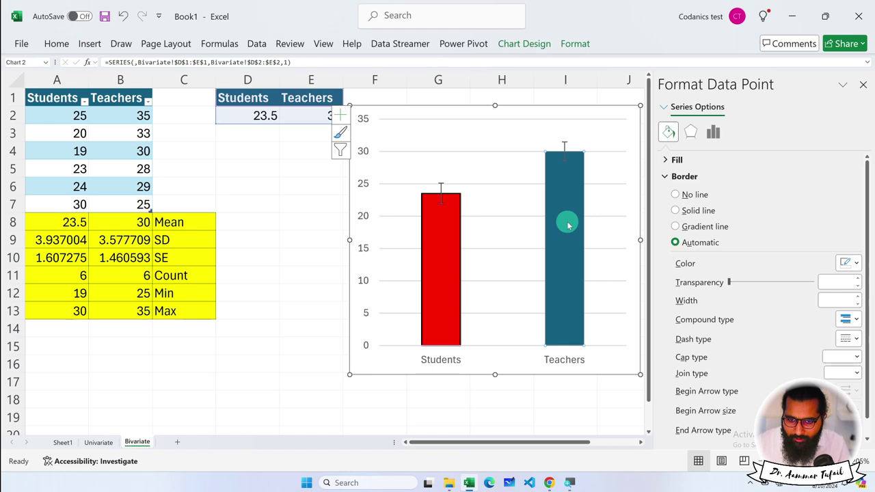
left_click(670, 160)
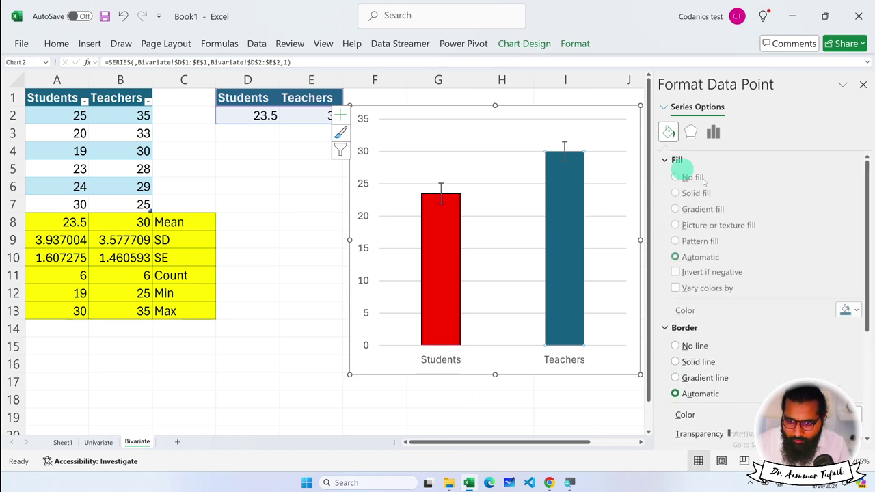
left_click(692, 195)
left_click(848, 312)
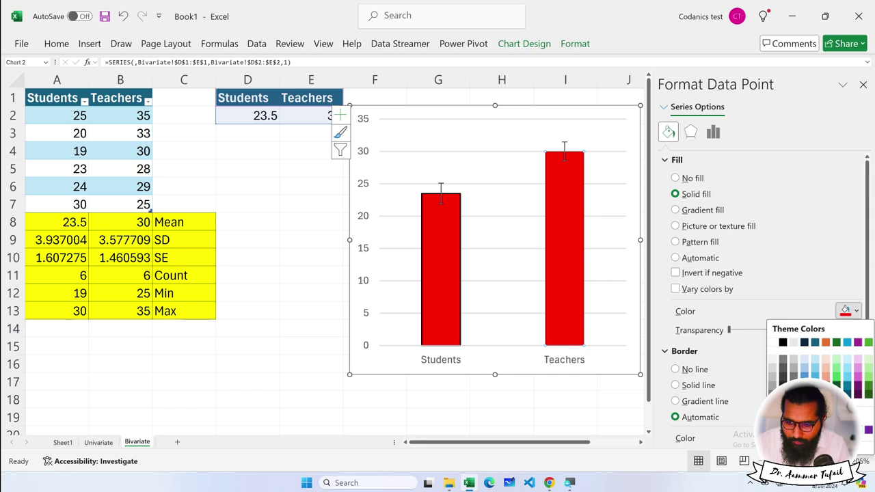
left_click(825, 430)
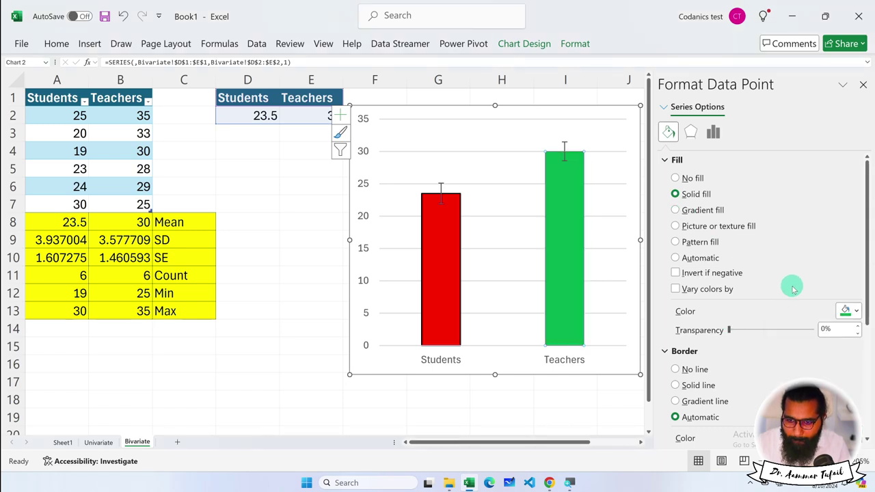
left_click(671, 159)
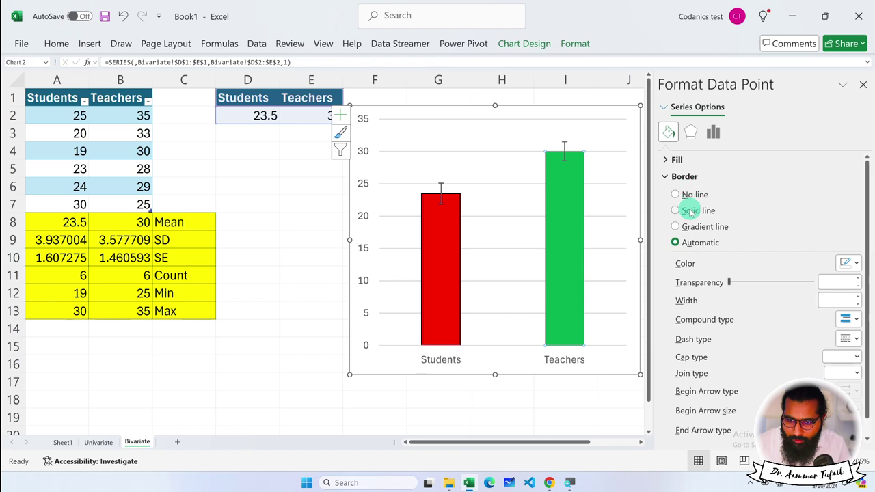
left_click(691, 212)
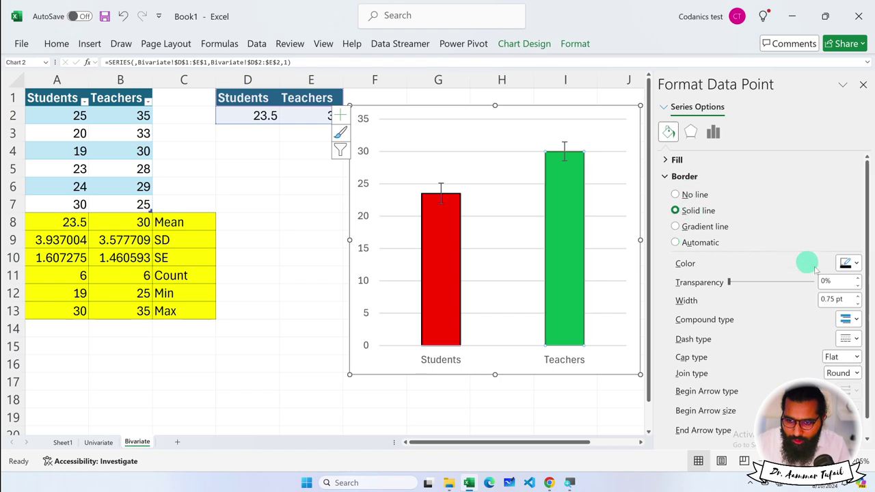
left_click(859, 297)
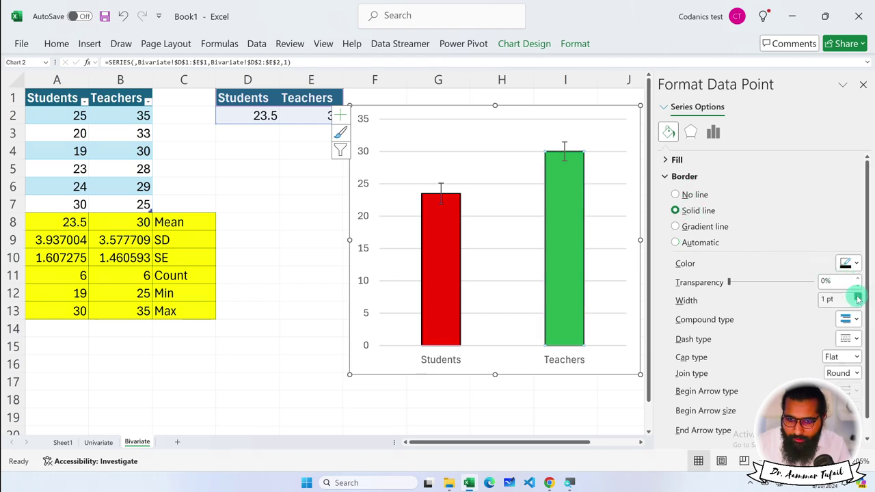
left_click(599, 198)
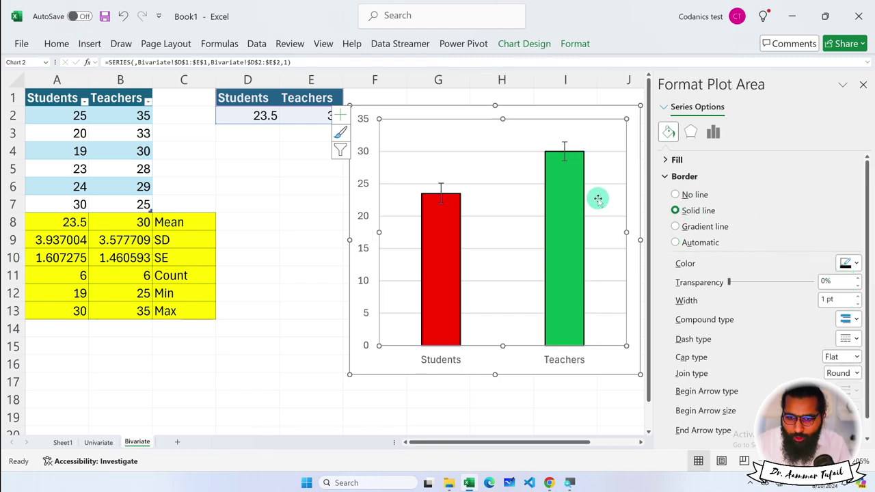
Select and copy the whole chart, undoing an accidental paste of duplicate bars
left_click(491, 399)
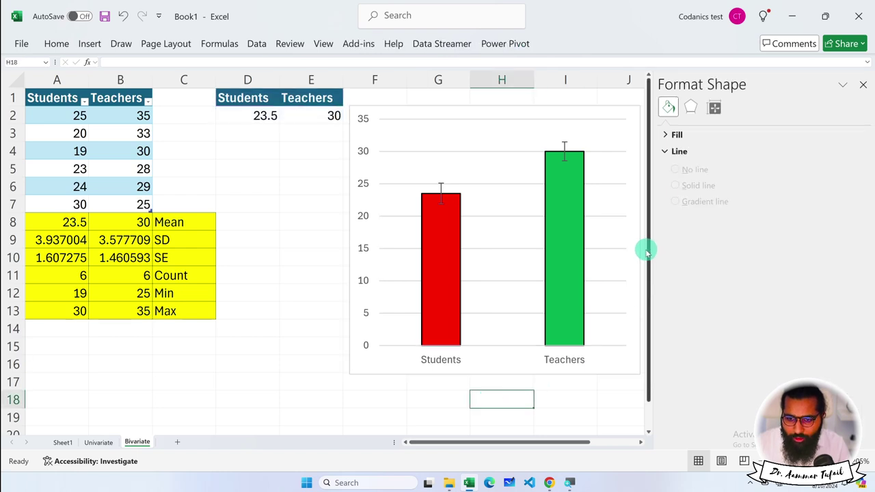
left_click_drag(647, 252, 533, 255)
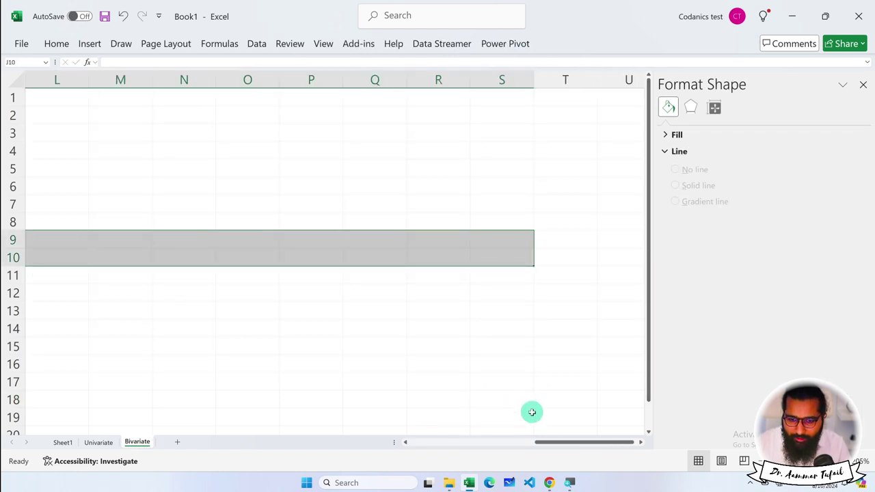
left_click_drag(545, 442, 445, 442)
left_click(506, 399)
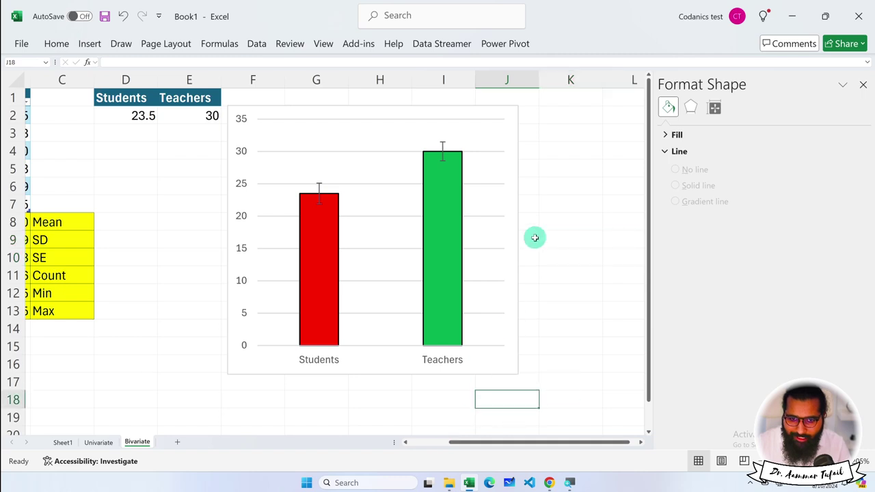
left_click(505, 118)
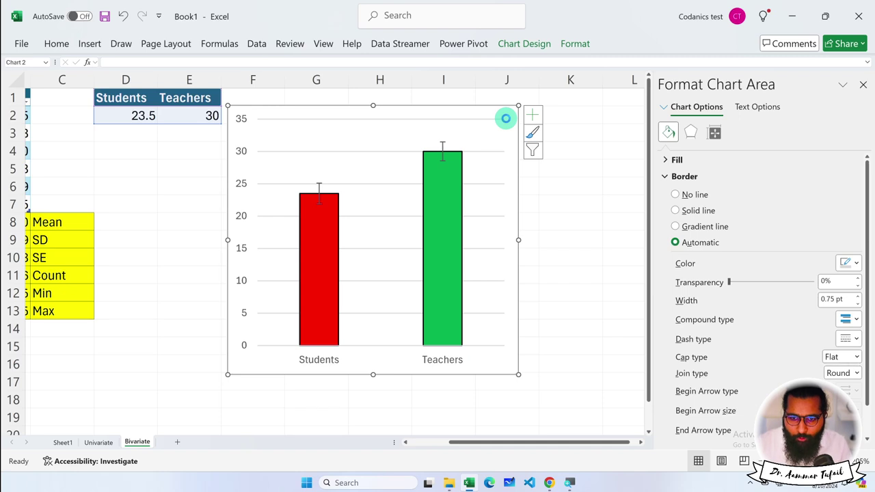
key("ctrl+v")
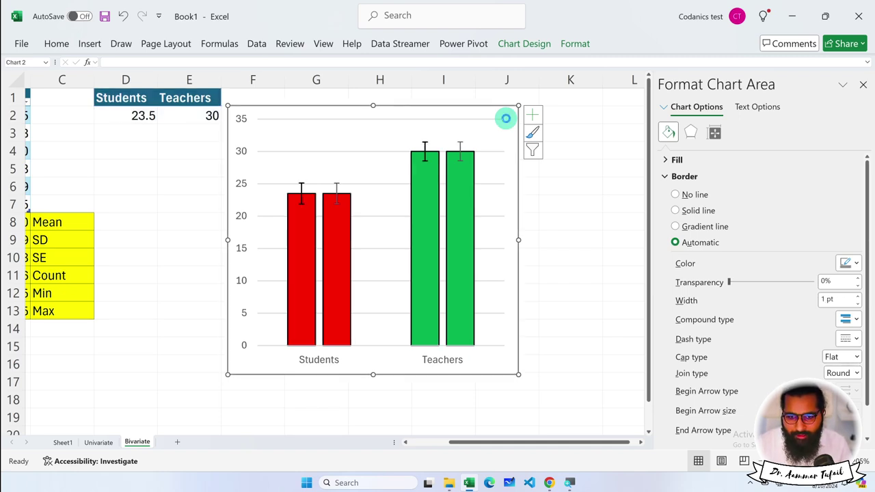
key("ctrl+z")
left_click(586, 232)
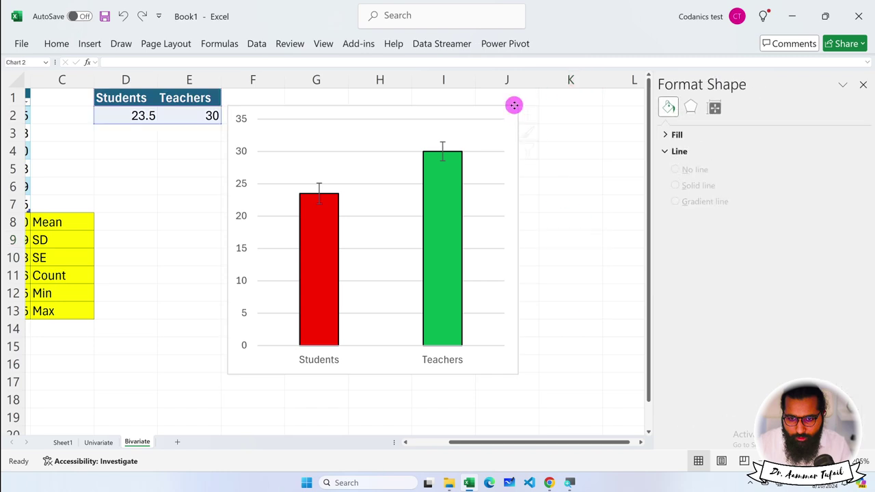
left_click(518, 108)
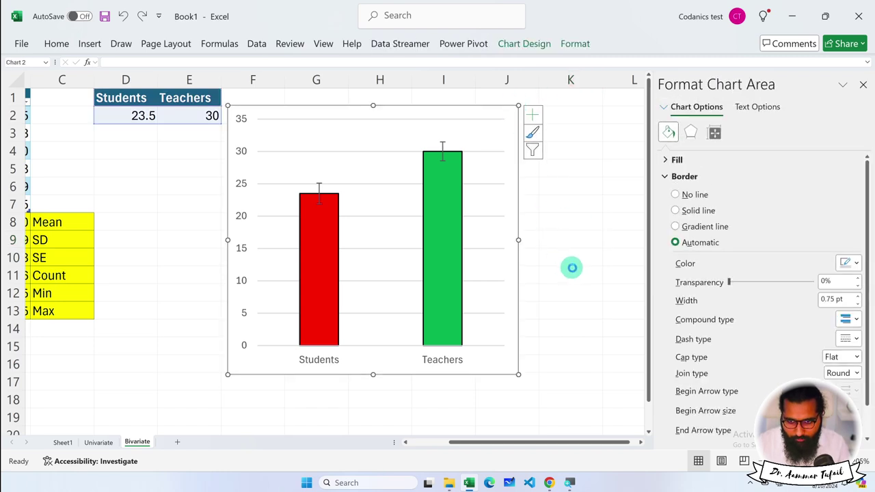
Paste the chart copy at cell F18, below the original
left_click(571, 267)
scroll(479, 240, "down", 5)
left_click(262, 138)
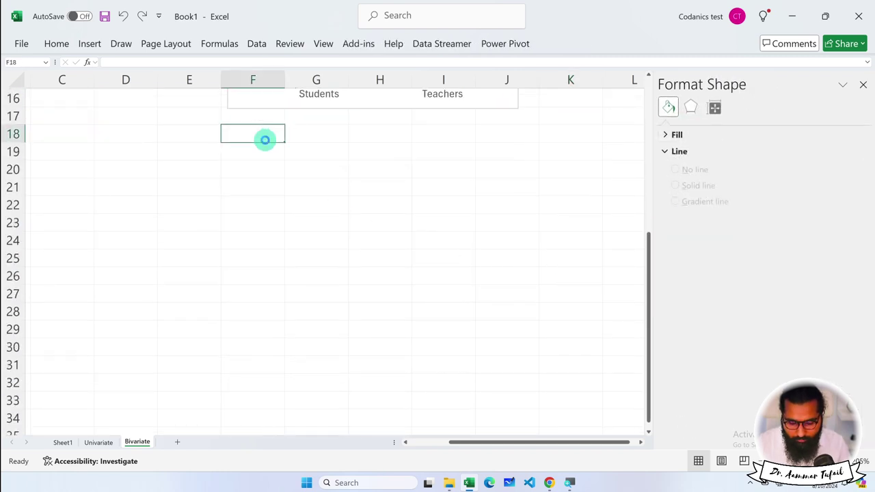
key("ctrl+v")
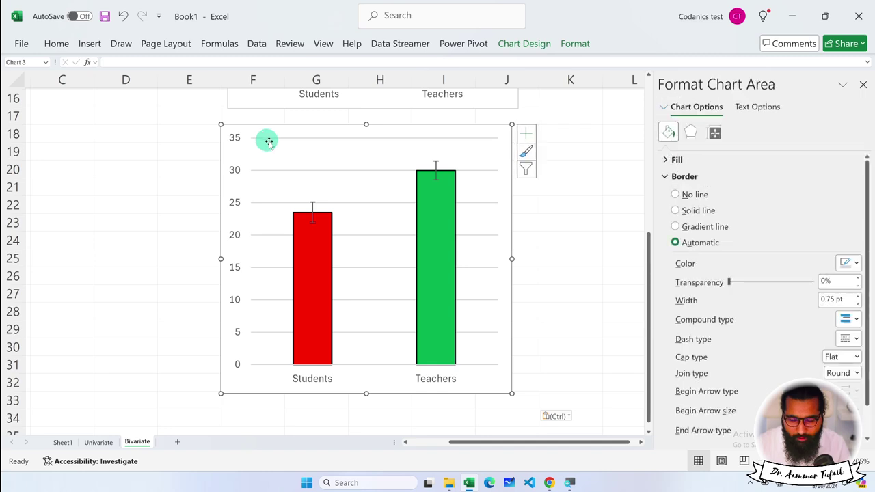
Remove the copied chart's gridlines and give its vertical axis a solid line
left_click(580, 271)
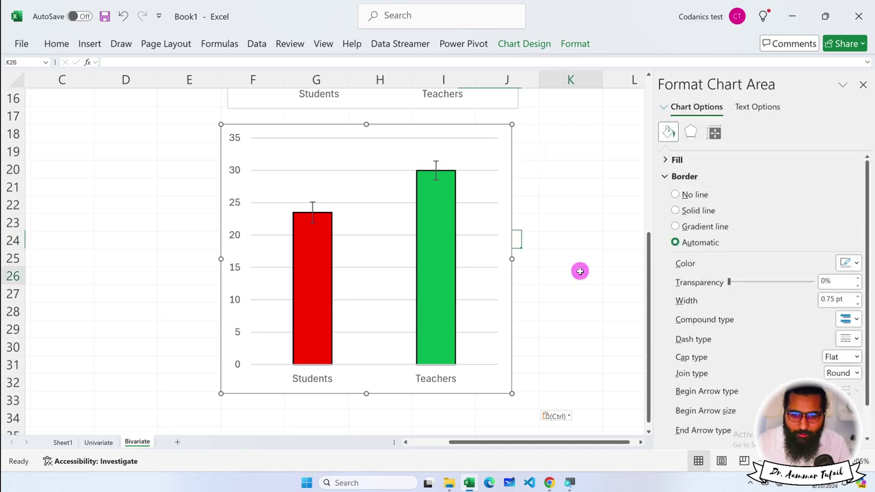
left_click(372, 138)
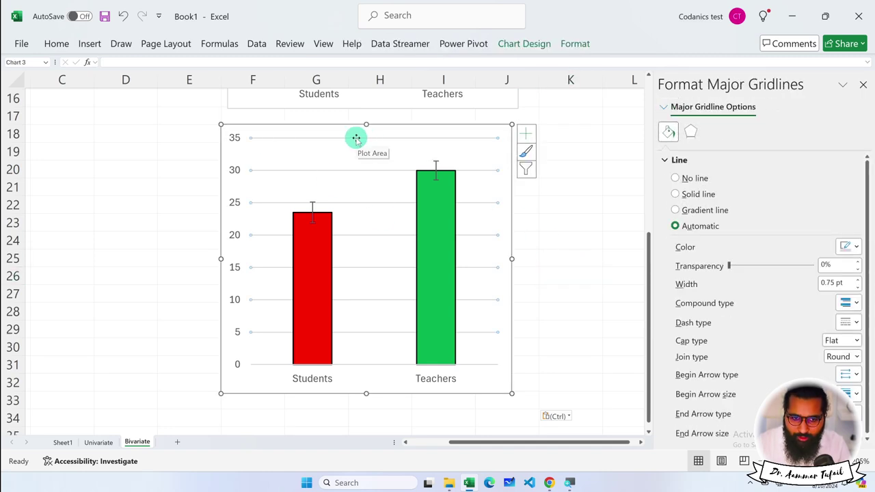
key("Escape")
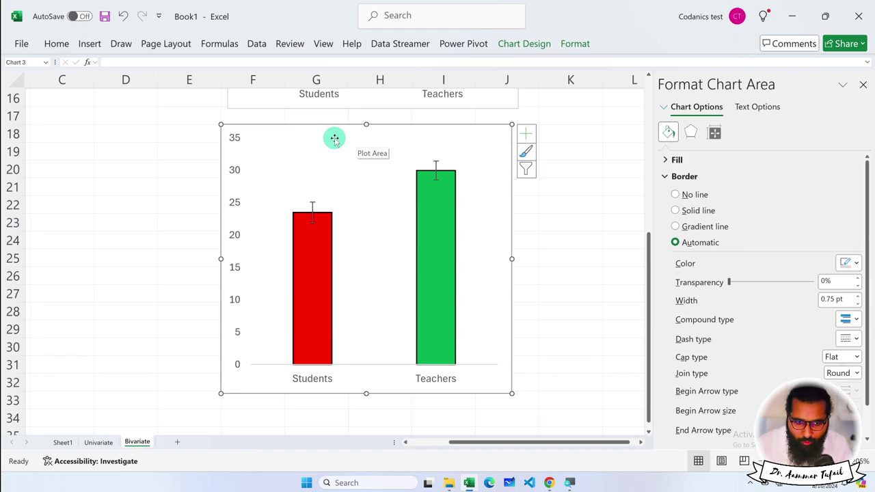
left_click(235, 204)
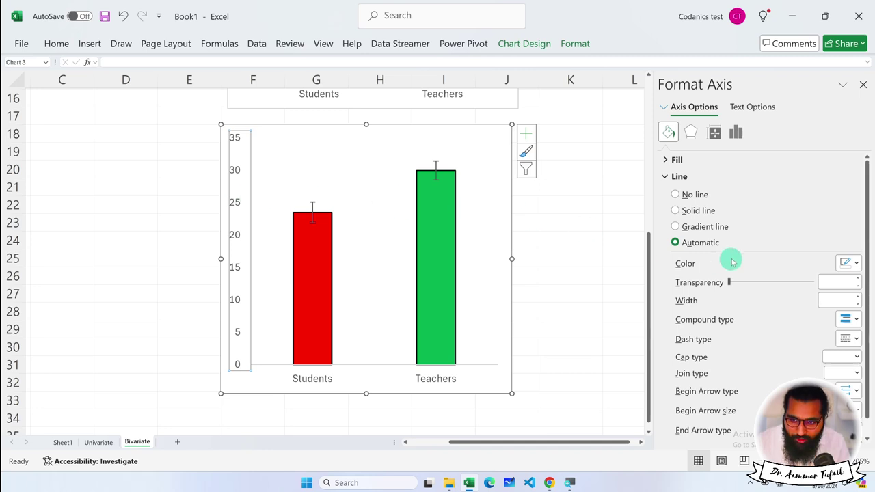
left_click(686, 211)
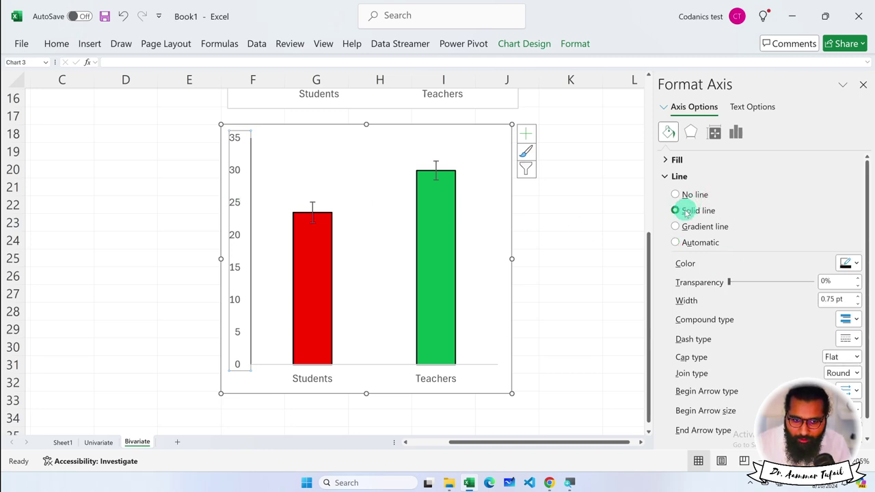
Thicken both the vertical value axis and horizontal category axis lines to 1.5 pt
left_click(323, 376)
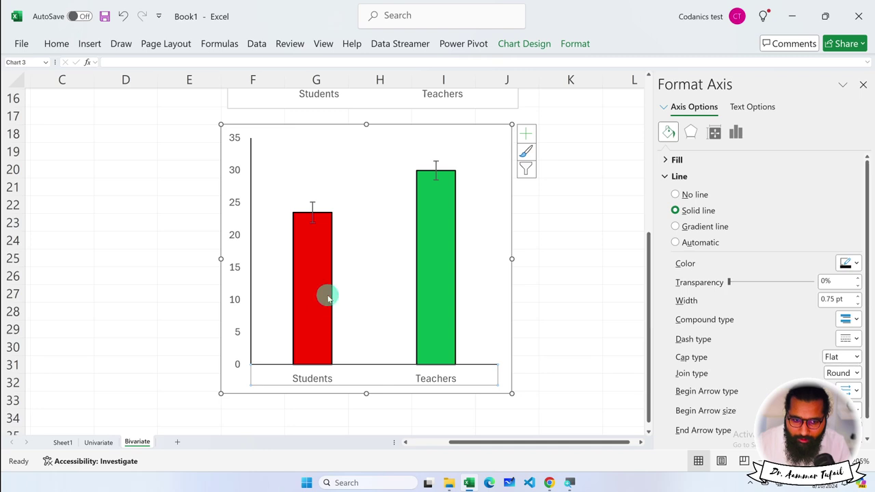
left_click(235, 236)
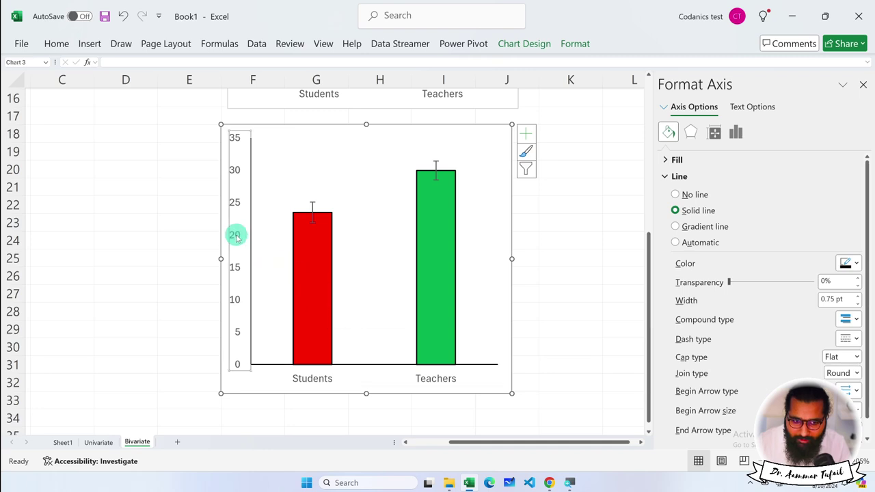
left_click(309, 378)
left_click(234, 328)
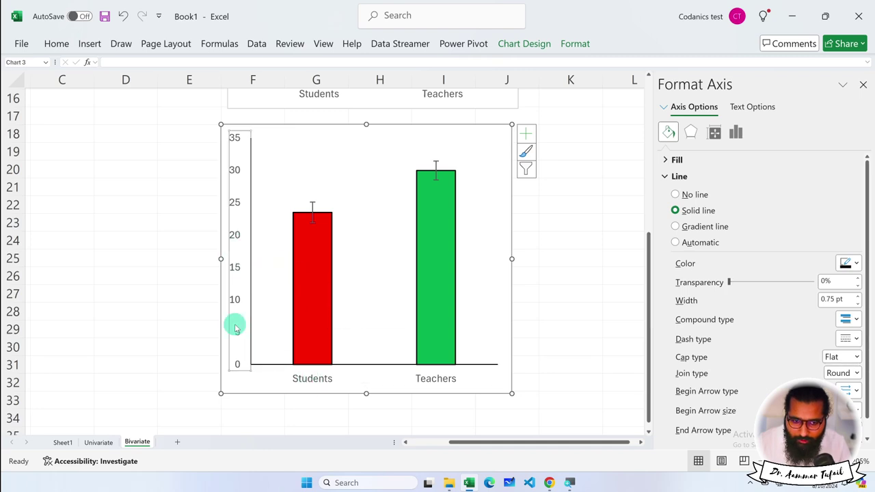
left_click(858, 297)
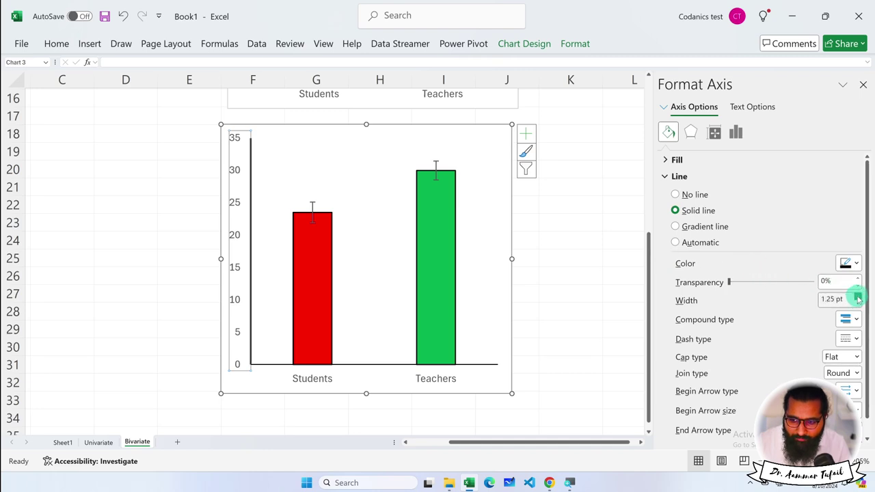
left_click(441, 376)
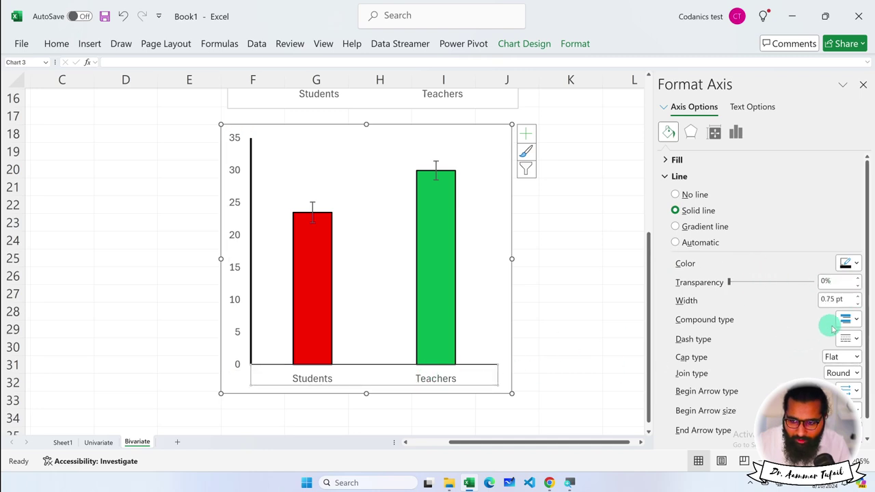
left_click(858, 296)
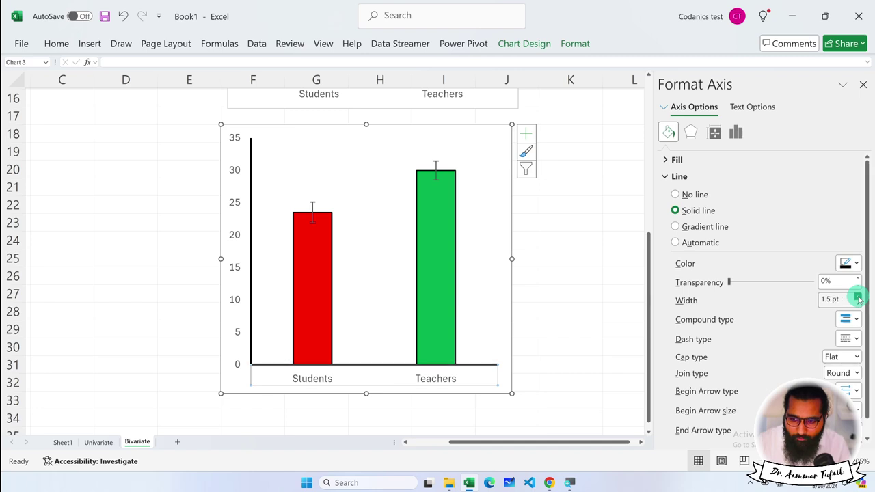
left_click(235, 171)
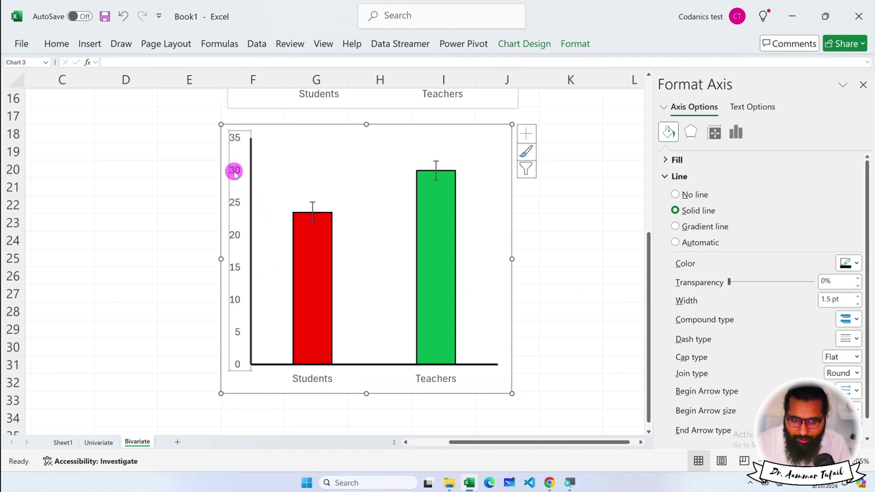
left_click(665, 177)
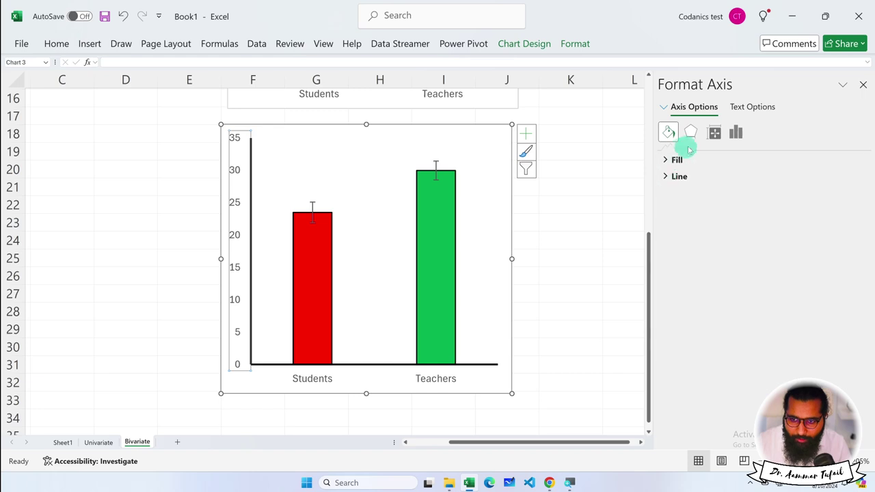
Set the vertical axis to outside major tick marks and no minor tick marks
left_click(715, 133)
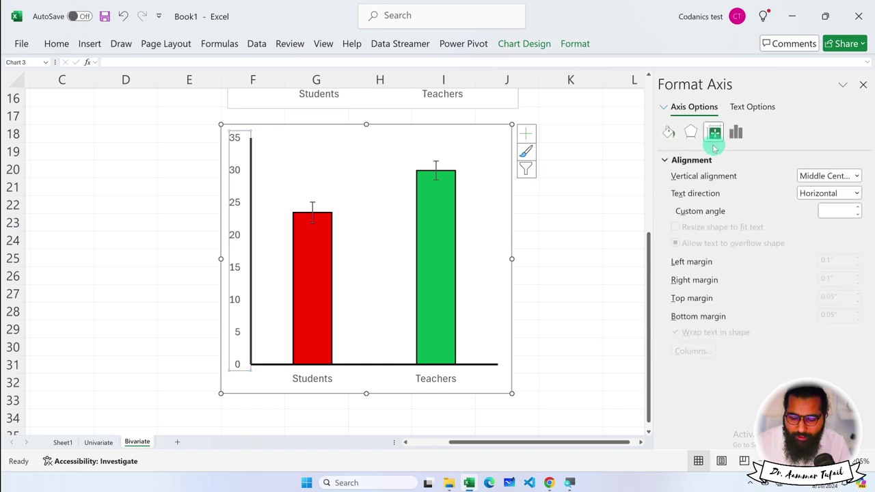
left_click(735, 132)
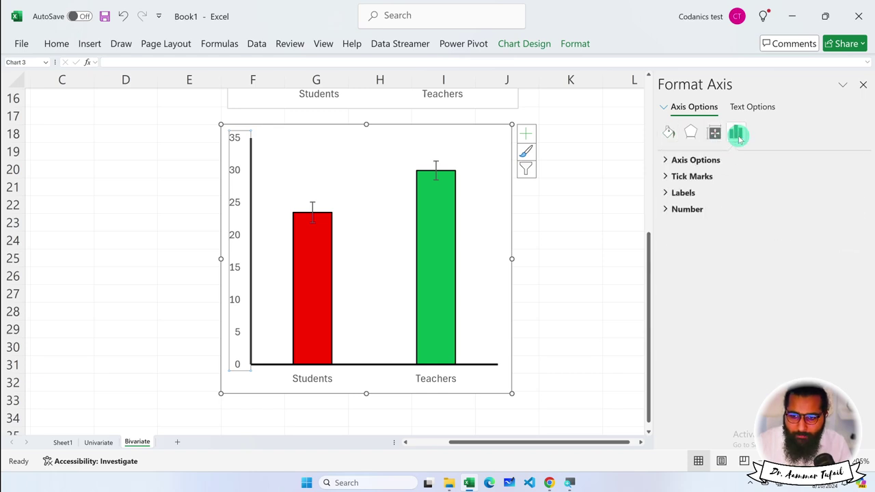
left_click(666, 160)
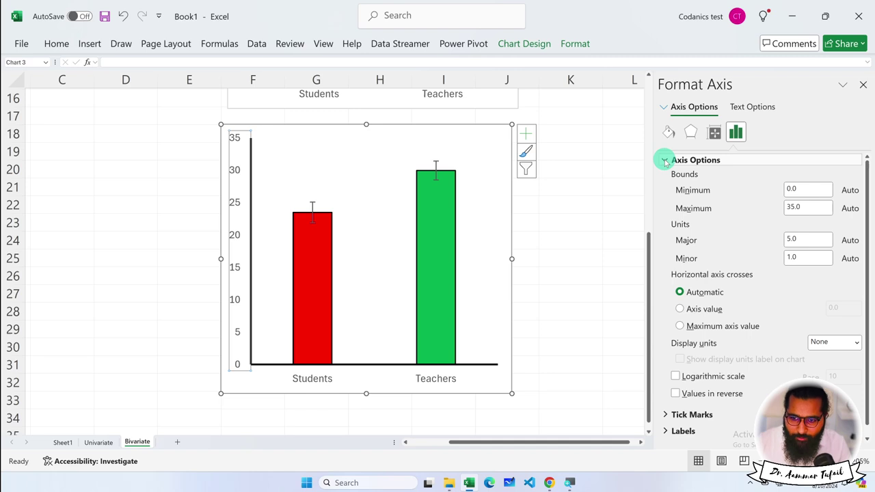
left_click(665, 161)
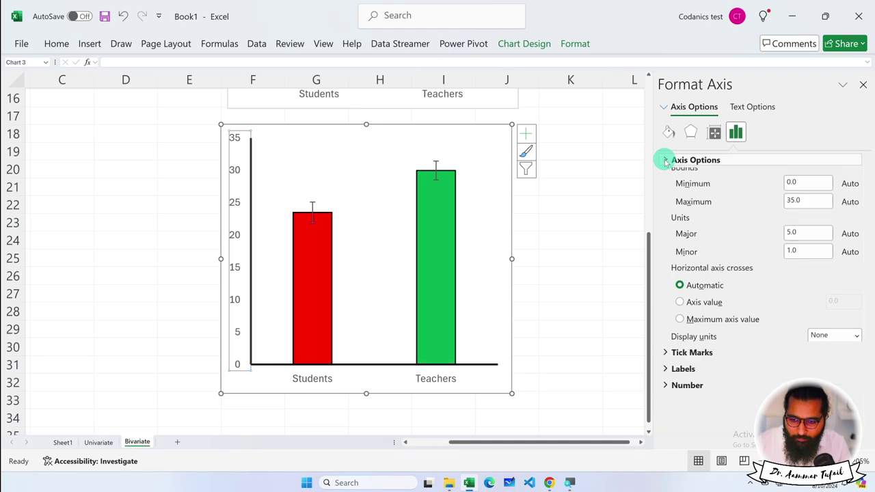
left_click(667, 176)
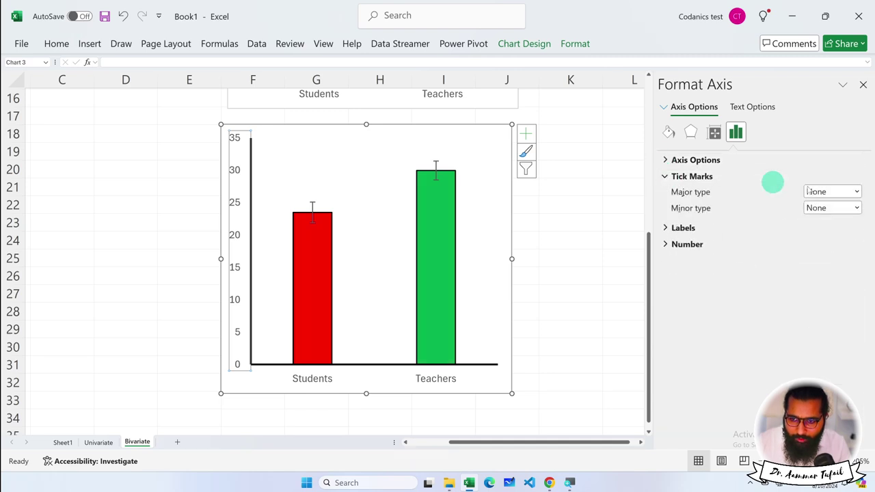
left_click(854, 191)
left_click(842, 230)
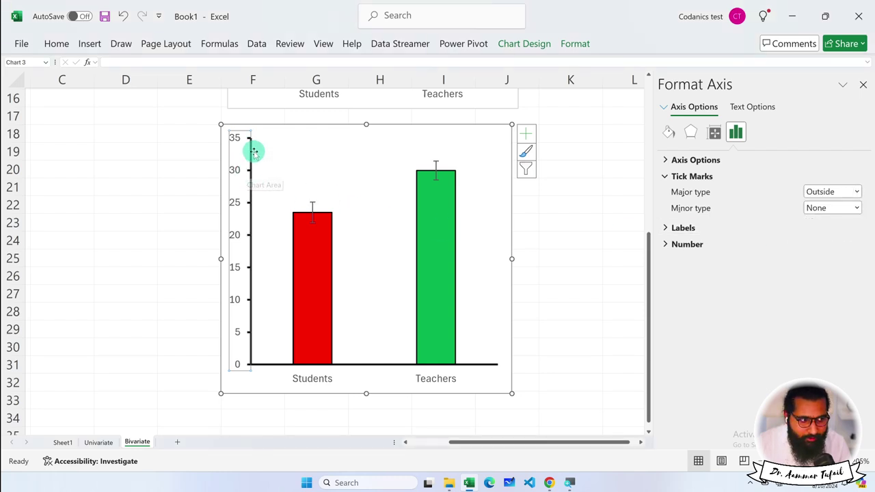
left_click(832, 208)
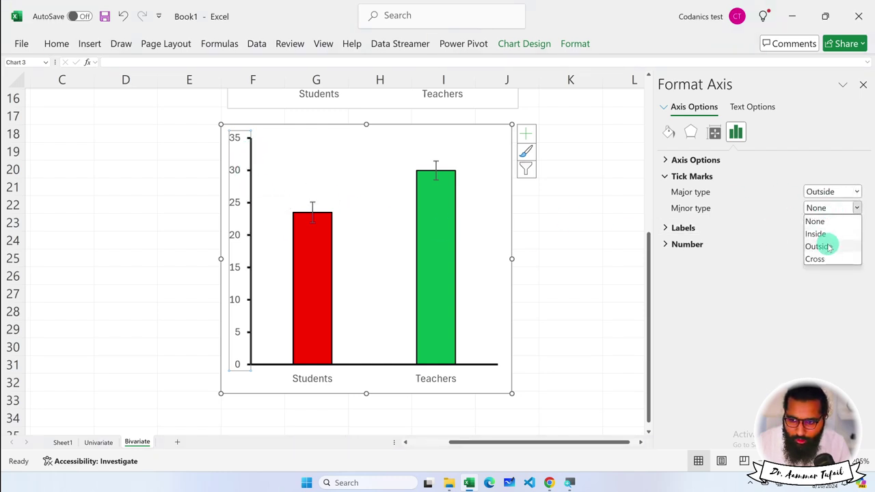
left_click(828, 234)
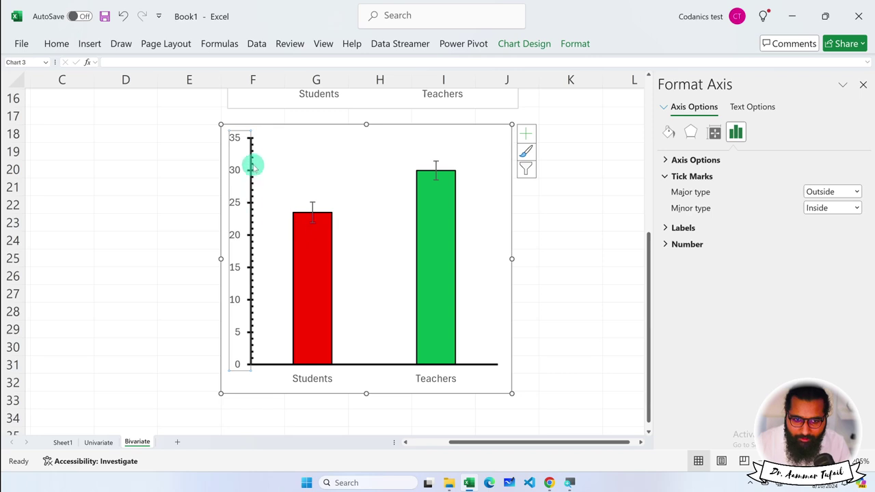
left_click(847, 208)
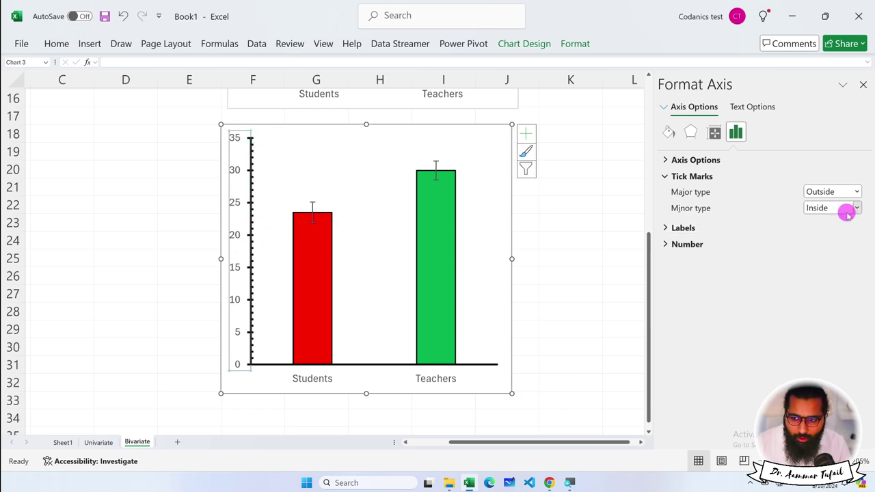
left_click(838, 223)
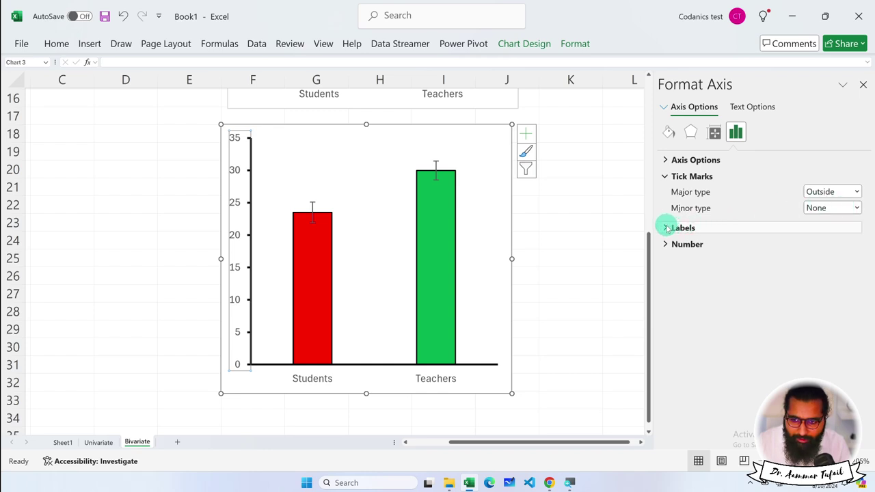
Set outside major tick marks on the horizontal category axis
left_click(306, 380)
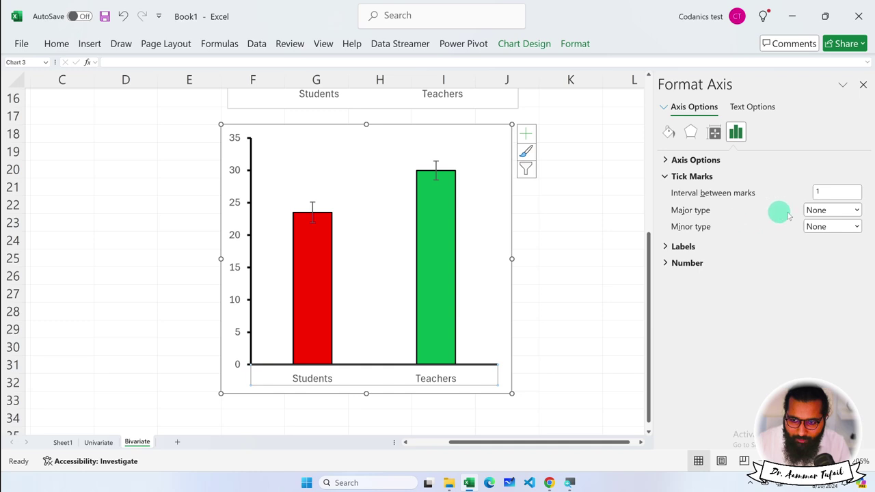
left_click(834, 210)
left_click(832, 248)
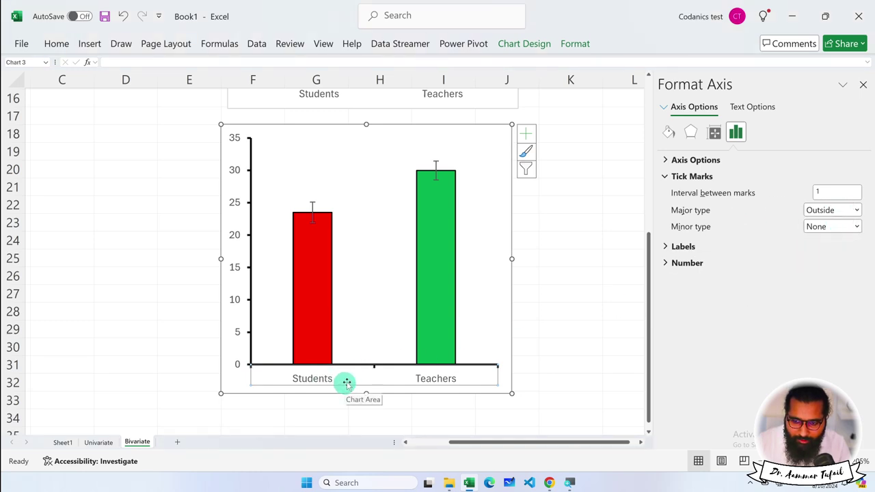
left_click(665, 247)
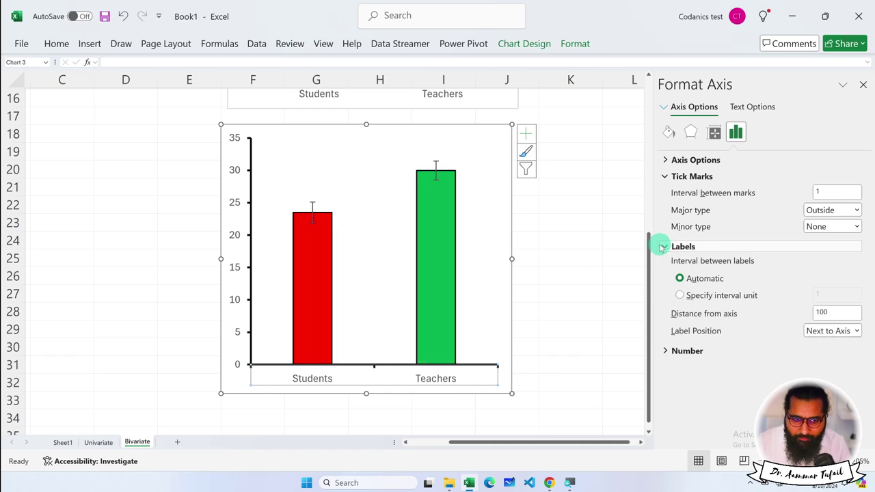
Check the vertical axis label position and number settings, leaving them unchanged
left_click(234, 234)
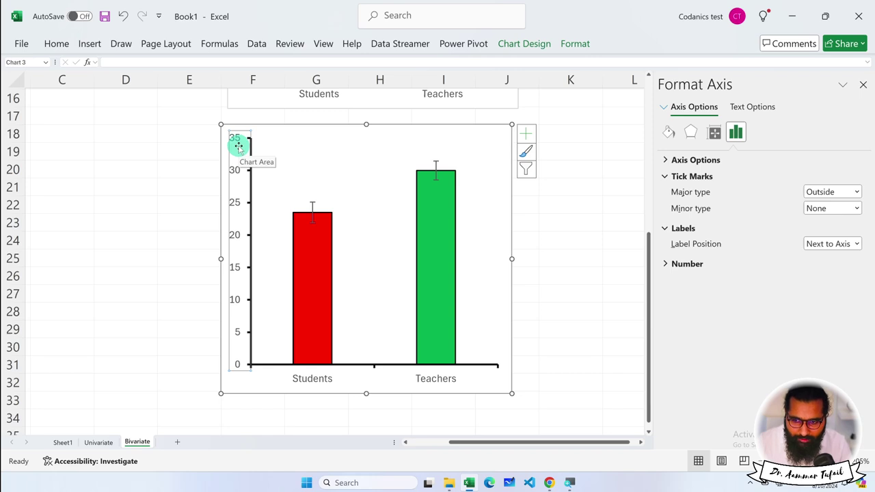
left_click(664, 263)
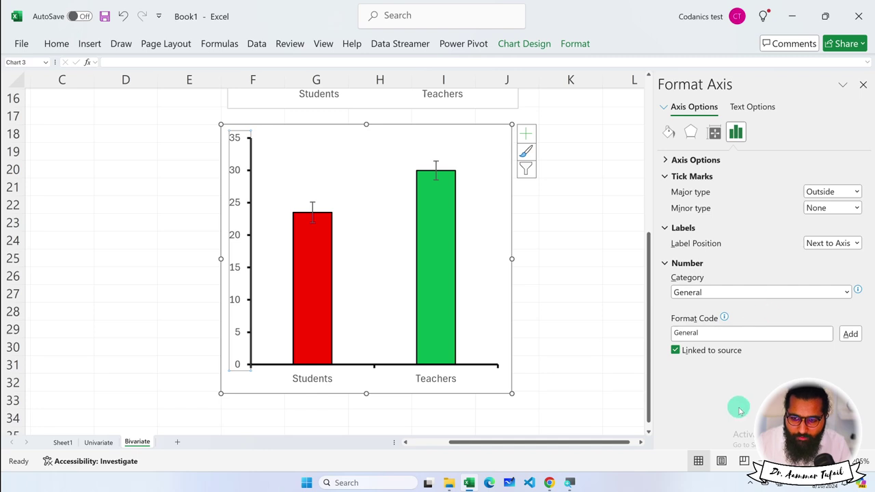
left_click(856, 245)
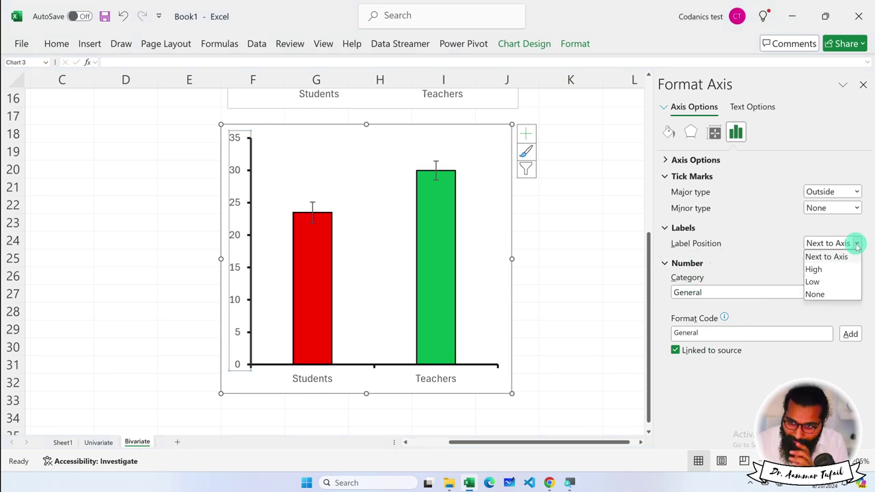
left_click(665, 160)
left_click(664, 160)
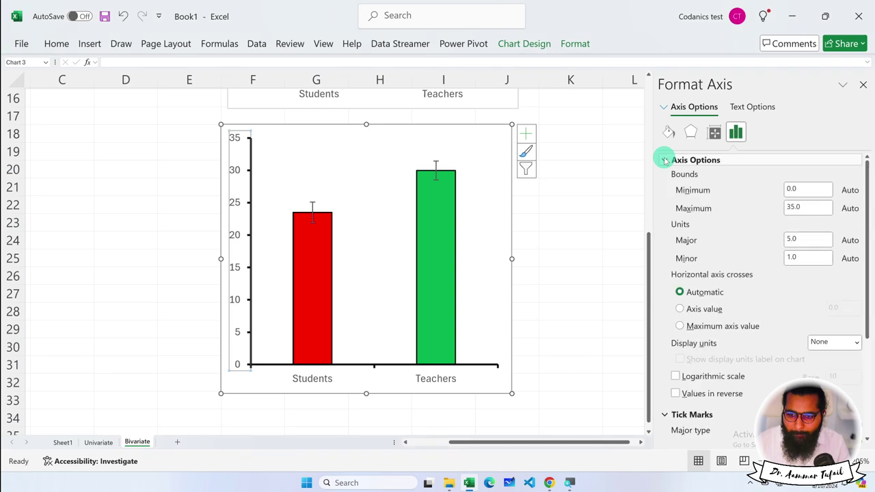
left_click(664, 160)
left_click(665, 176)
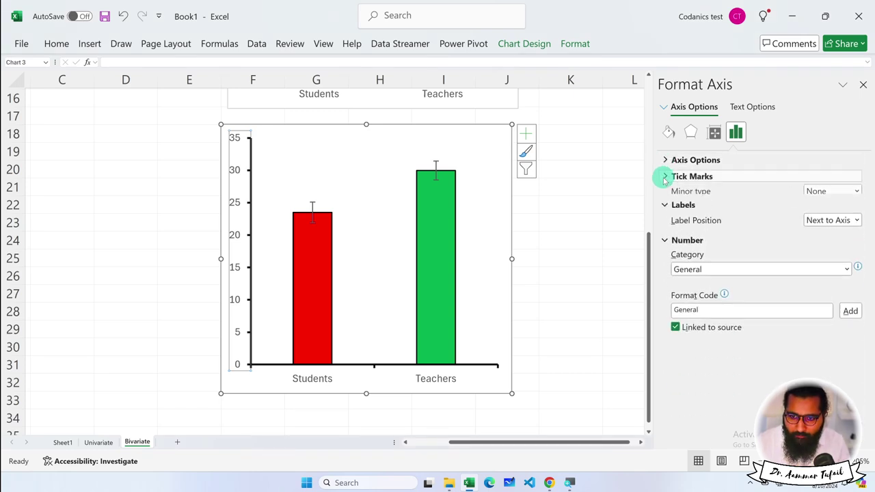
left_click(665, 194)
left_click(664, 209)
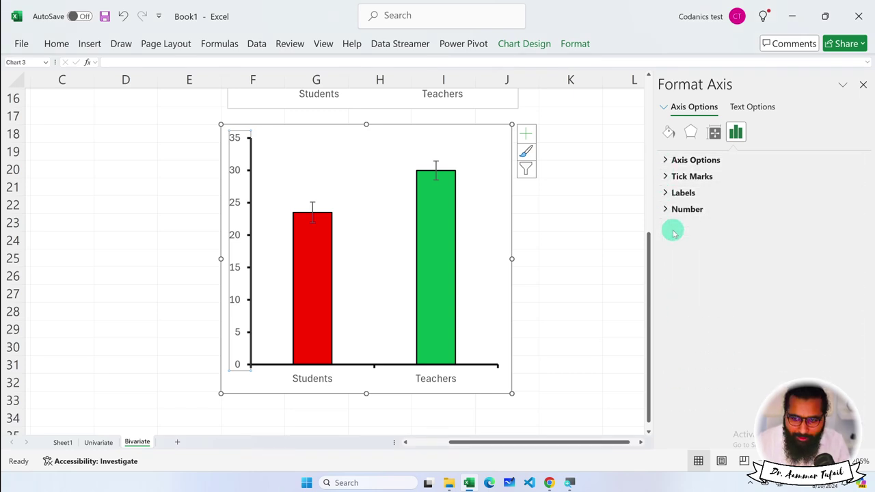
left_click(309, 387)
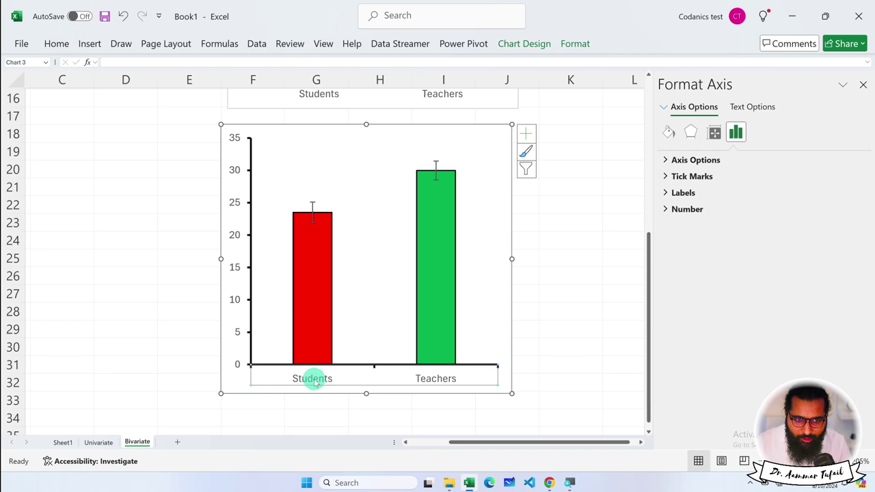
Set the vertical axis label font colour to black from the Home tab
left_click(51, 46)
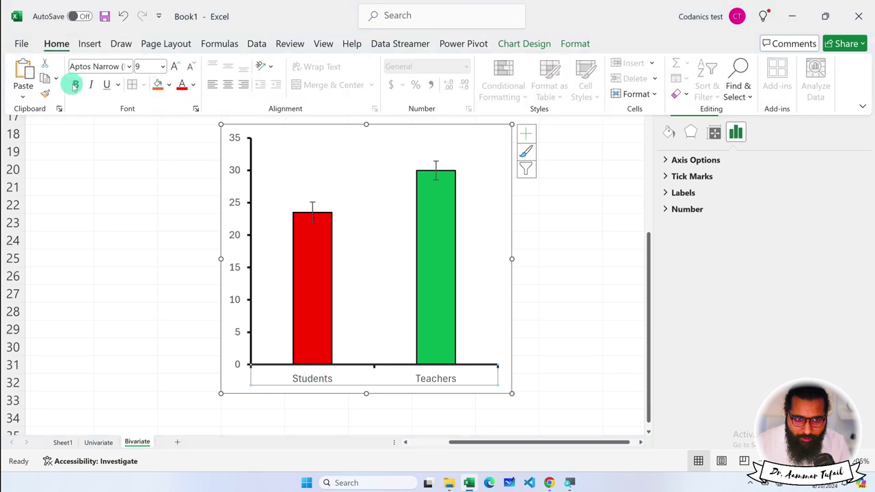
left_click(193, 85)
left_click(200, 103)
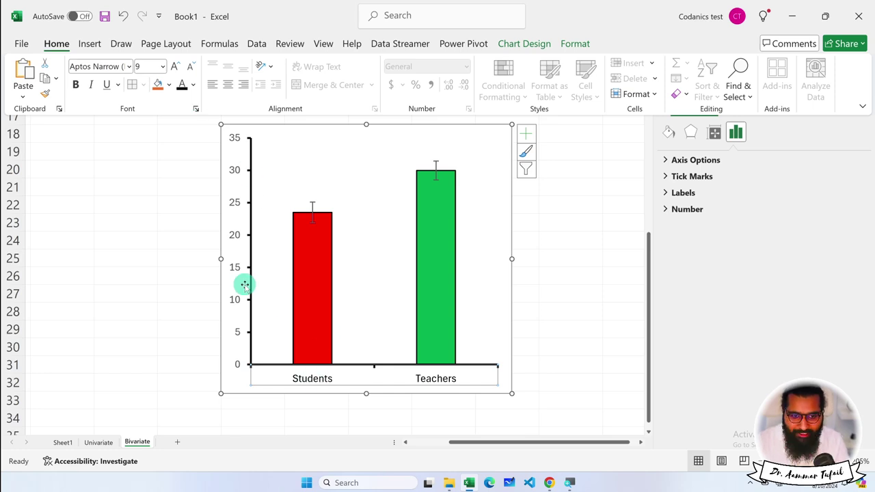
left_click(234, 267)
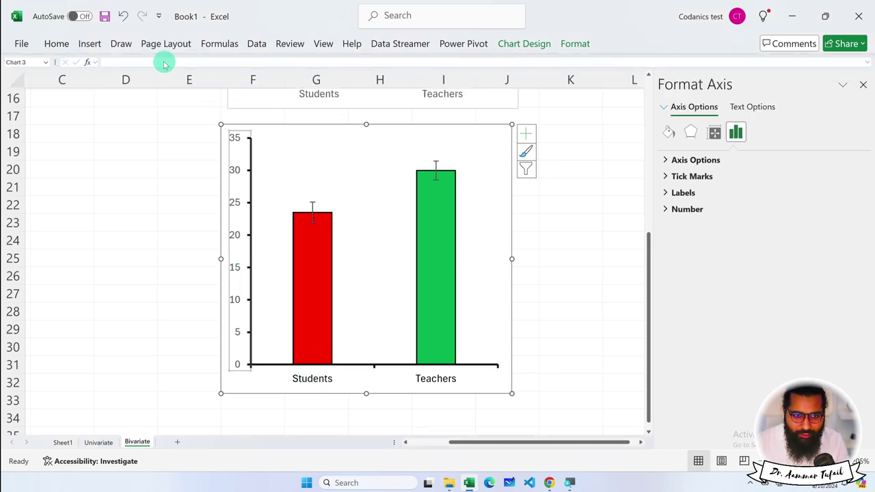
left_click(56, 43)
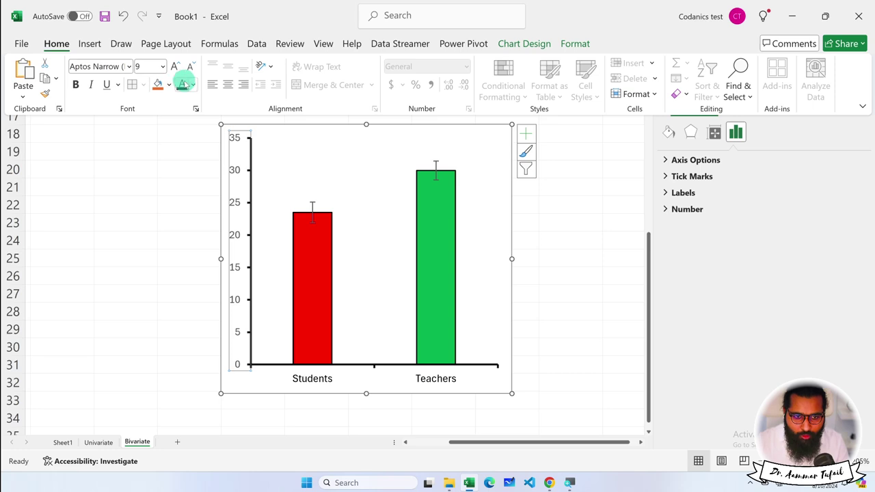
left_click(194, 82)
left_click(196, 101)
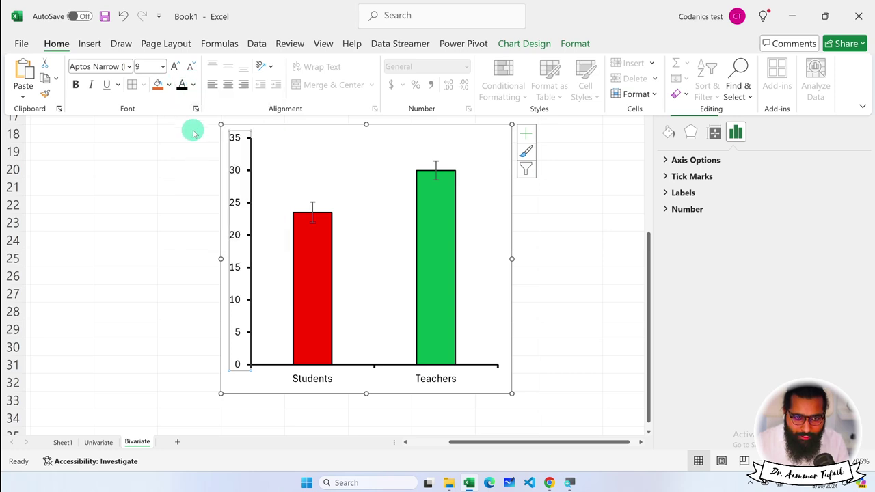
left_click(195, 84)
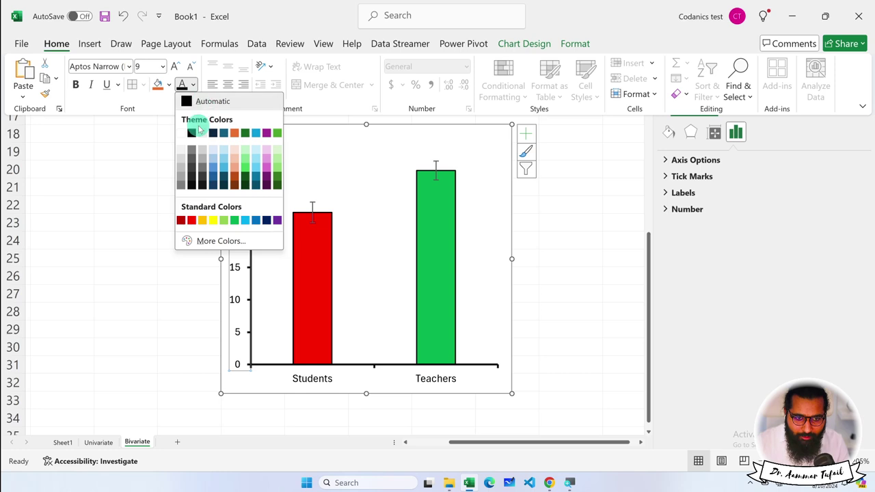
left_click(196, 132)
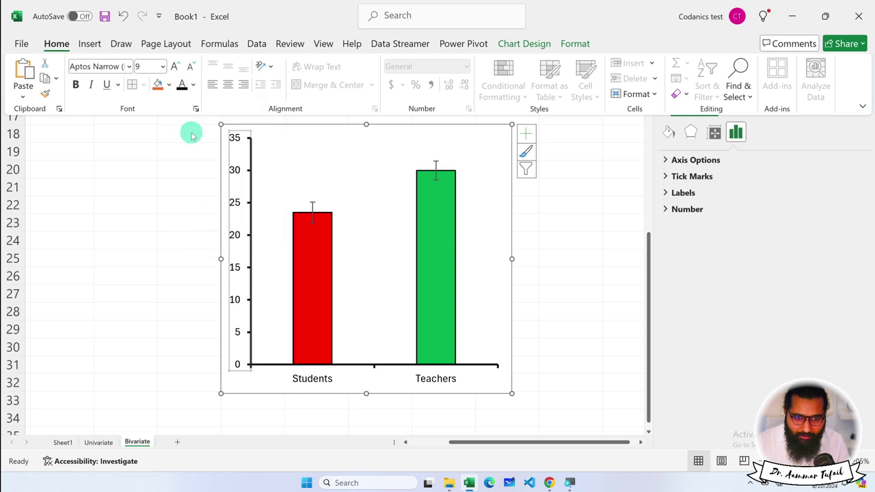
Bold the Students/Teachers category labels and the 0–35 value axis numbers
left_click(575, 376)
left_click(304, 380)
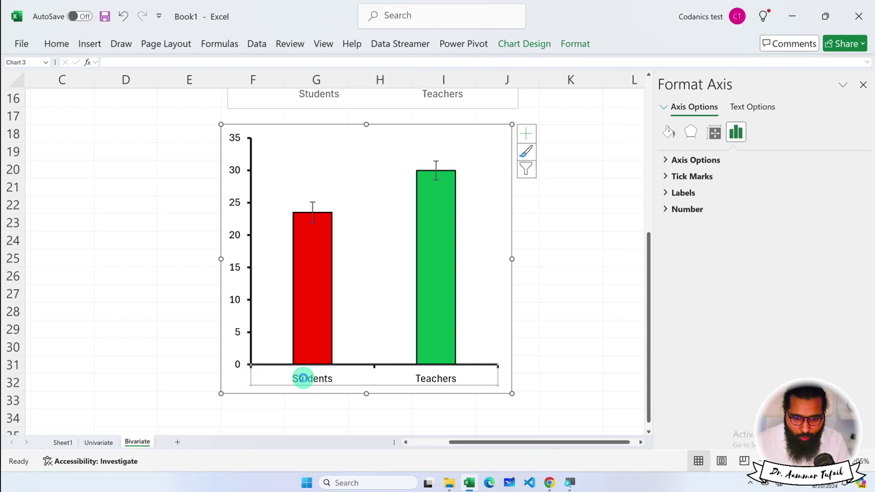
key("ctrl+b")
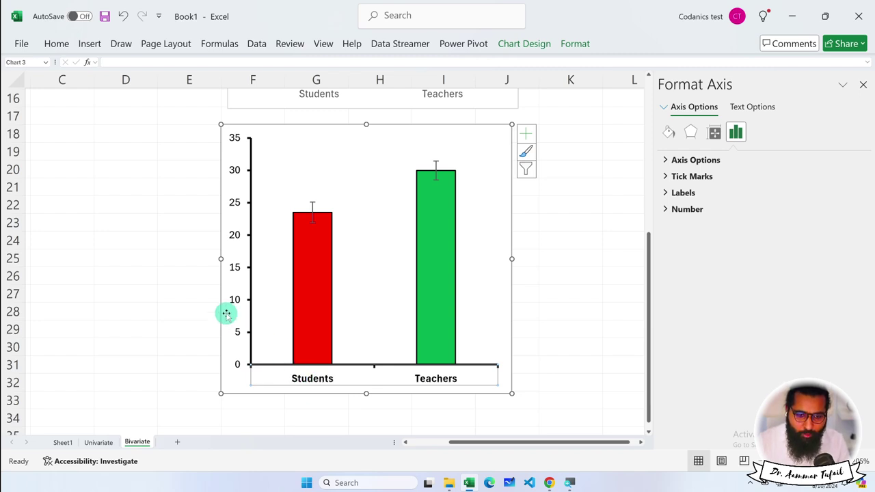
left_click(231, 296)
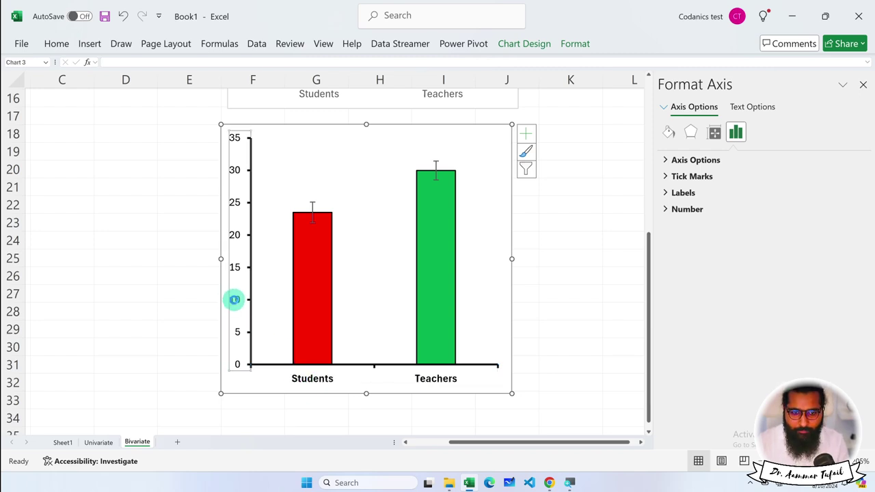
key("ctrl+b")
left_click(588, 322)
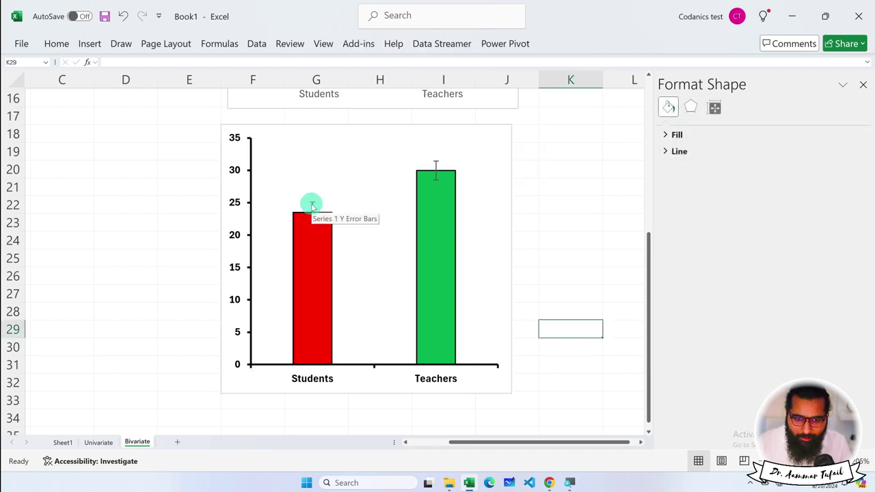
Bring up the SE error bars' line settings and inspect the bars on the chart
left_click(312, 205)
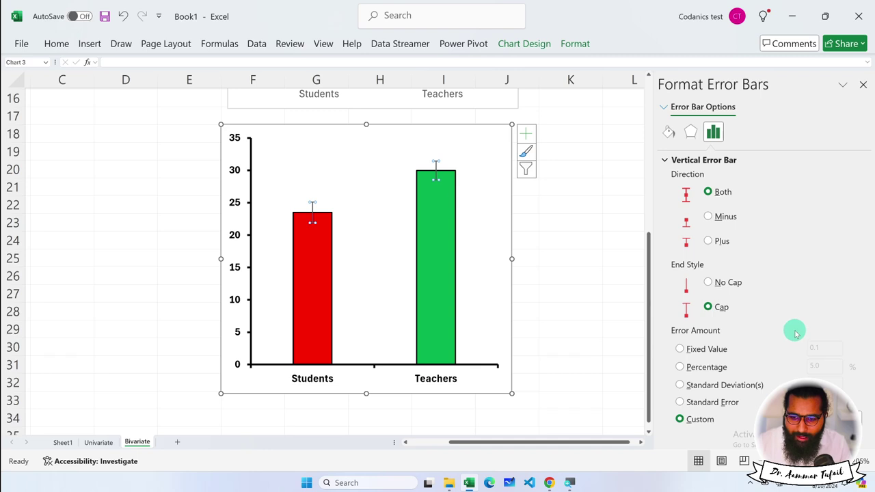
left_click(665, 160)
left_click(669, 134)
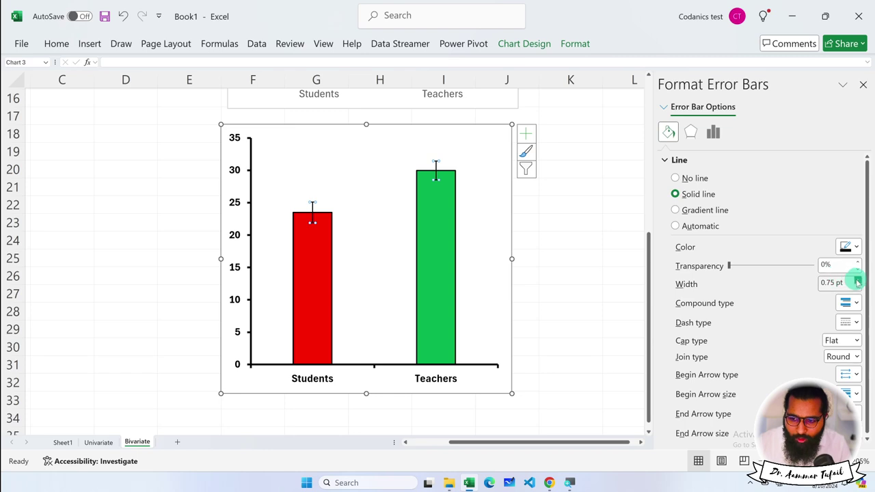
left_click(557, 251)
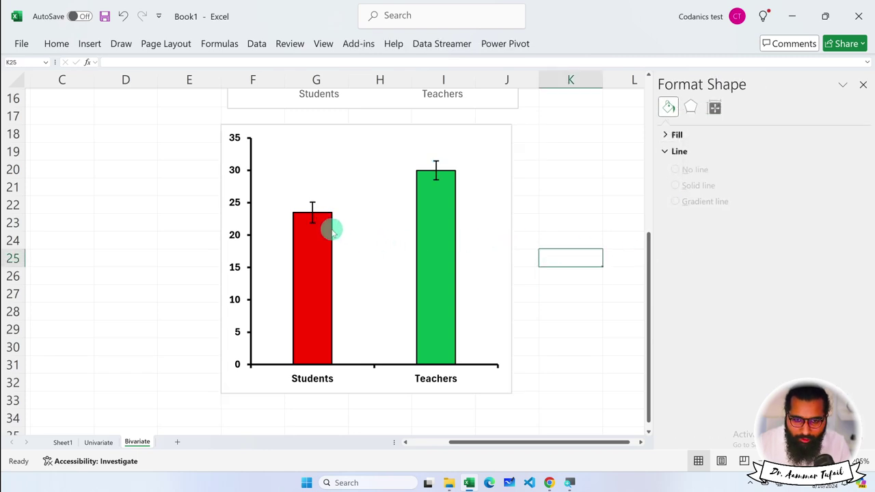
scroll(367, 280, "up", 5)
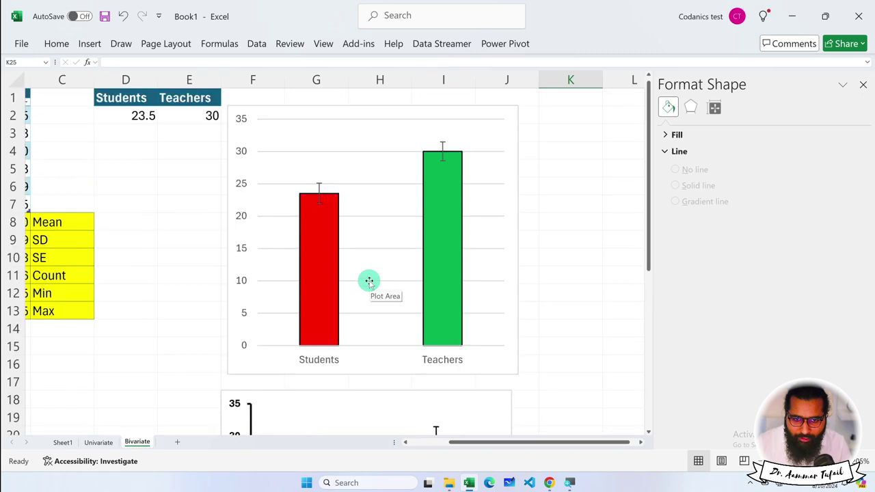
scroll(369, 281, "down", 5)
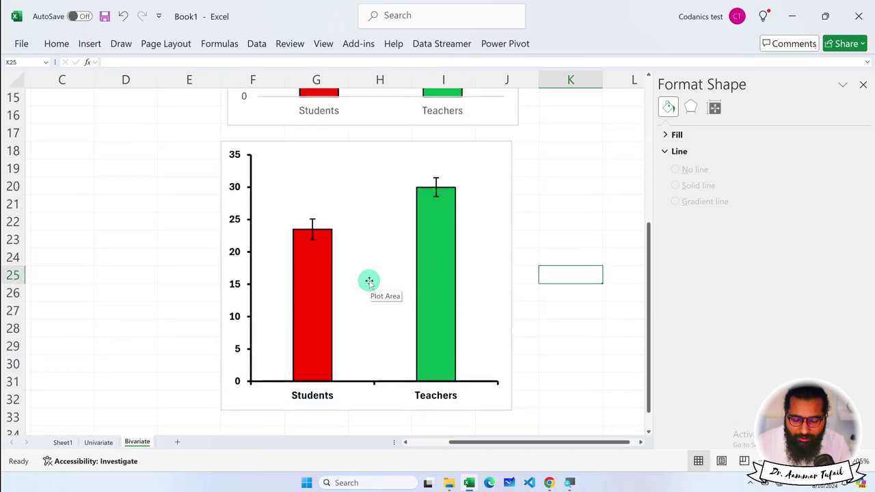
left_click(385, 154)
Add axis titles and label the vertical axis 'Age (years)'
left_click(526, 151)
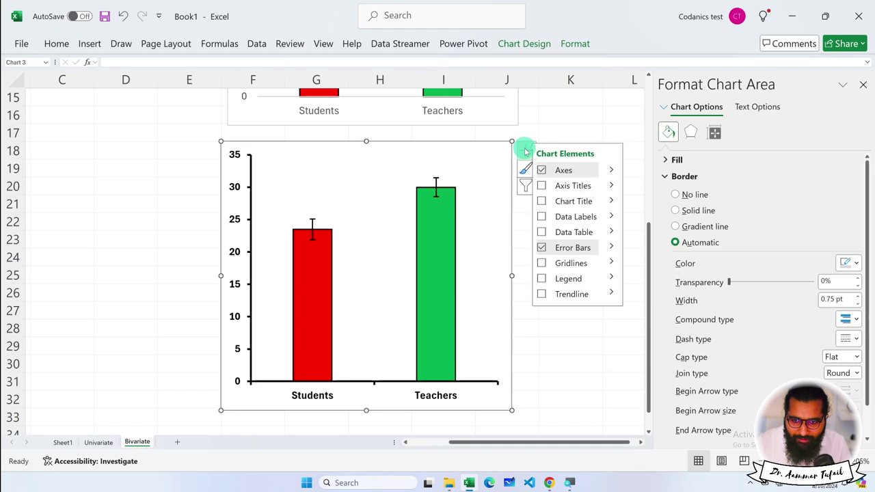
left_click(541, 186)
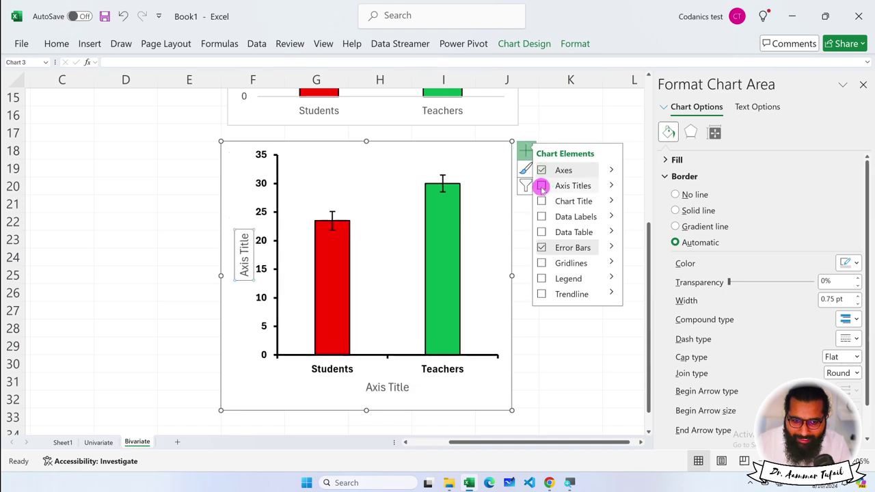
double_click(243, 267)
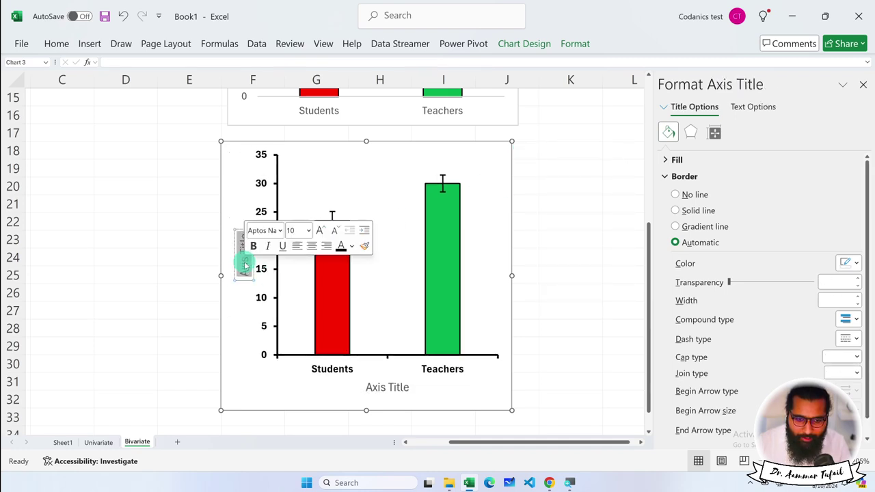
type("Age")
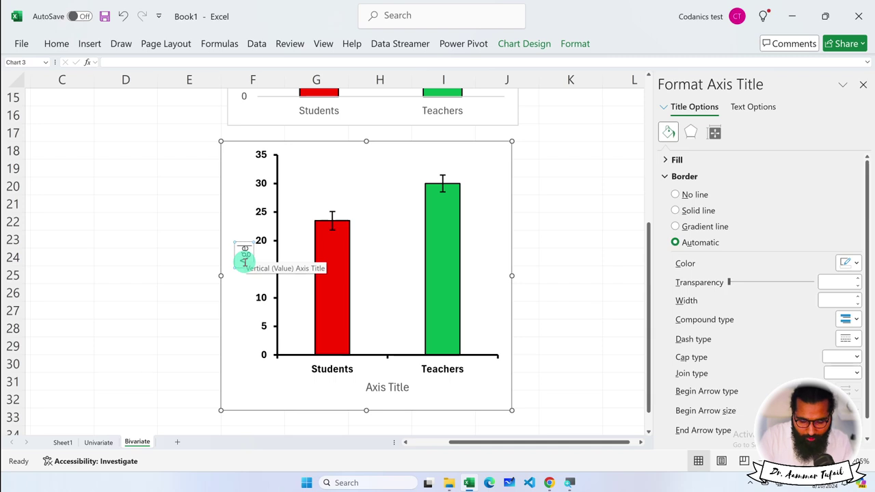
type(" (years)")
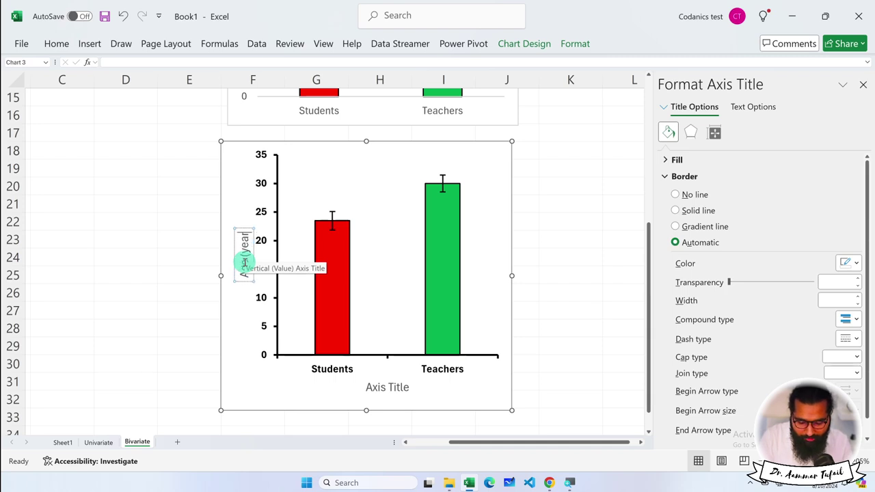
left_click(243, 297)
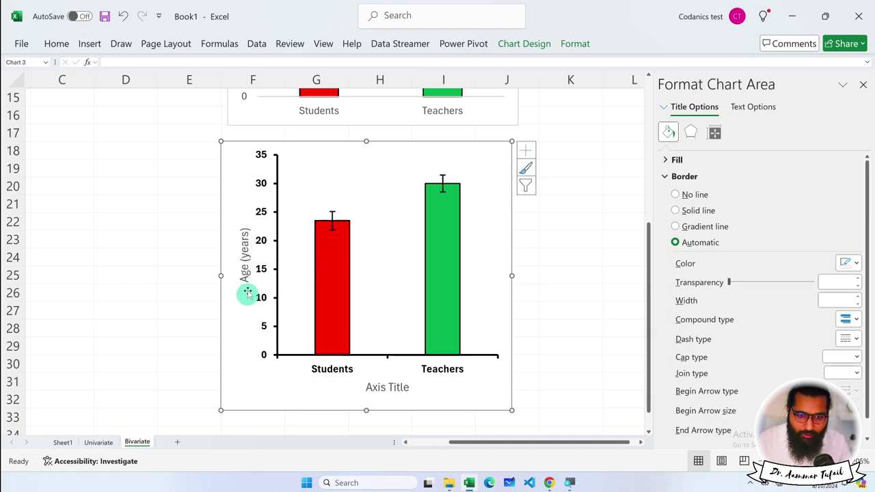
Make the 'Age (years)' axis title bold and black
left_click(245, 273)
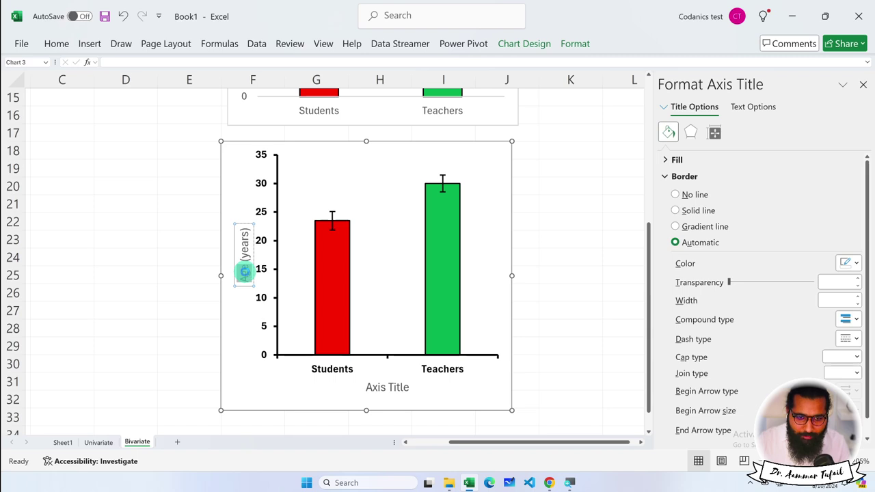
triple_click(242, 266)
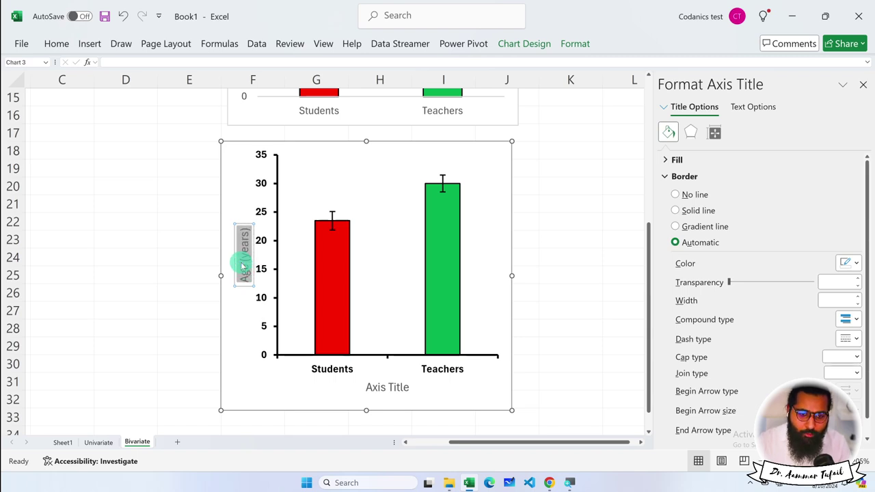
left_click(241, 274)
triple_click(243, 273)
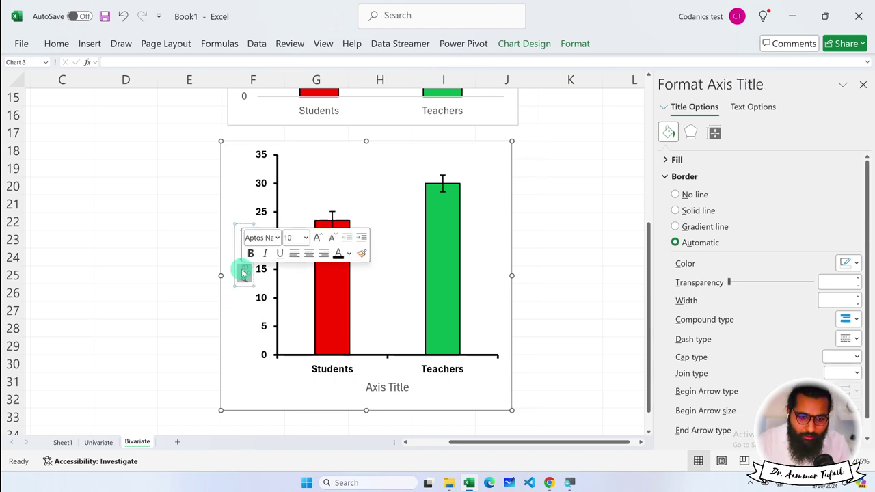
left_click_drag(243, 273, 245, 232)
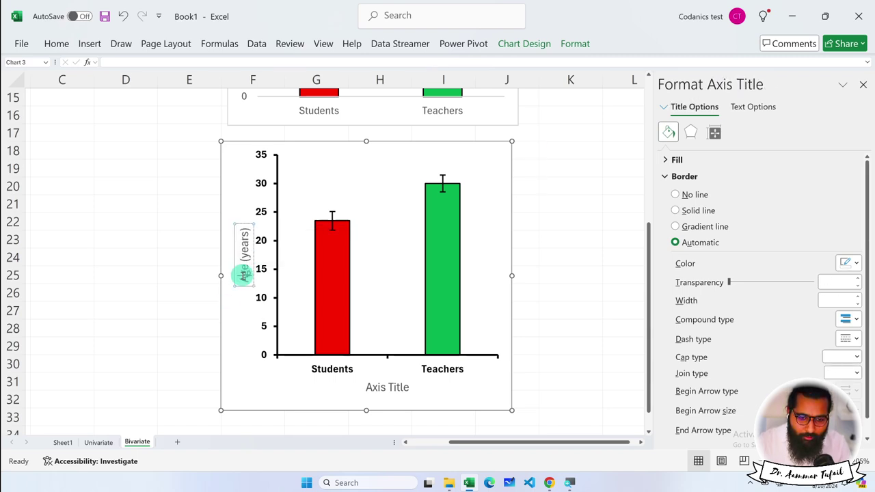
left_click(251, 213)
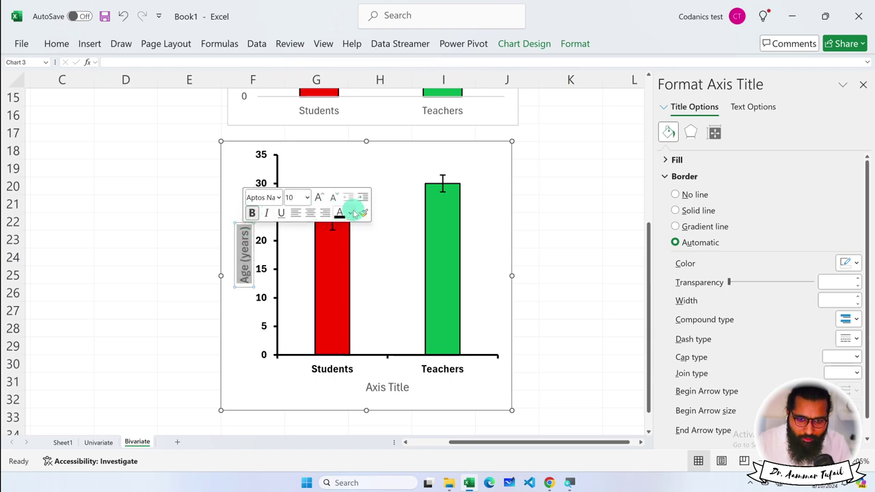
left_click(350, 212)
left_click(355, 233)
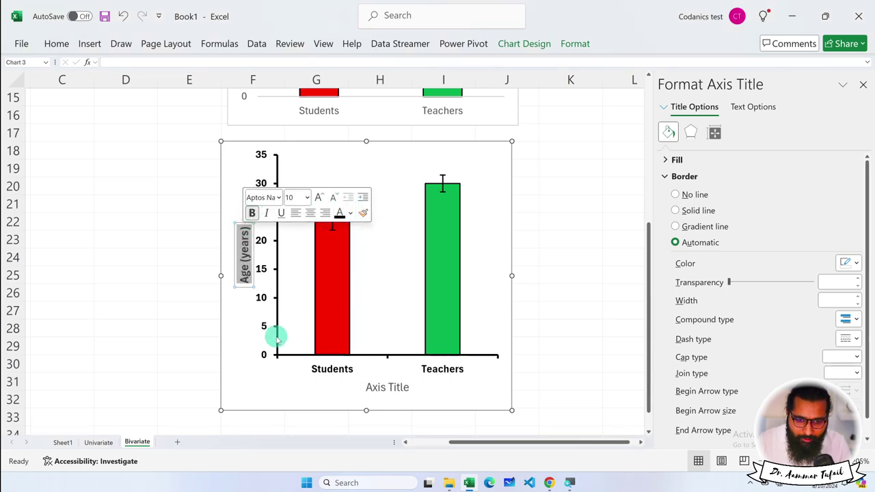
left_click(238, 364)
Delete the horizontal axis title
left_click(381, 387)
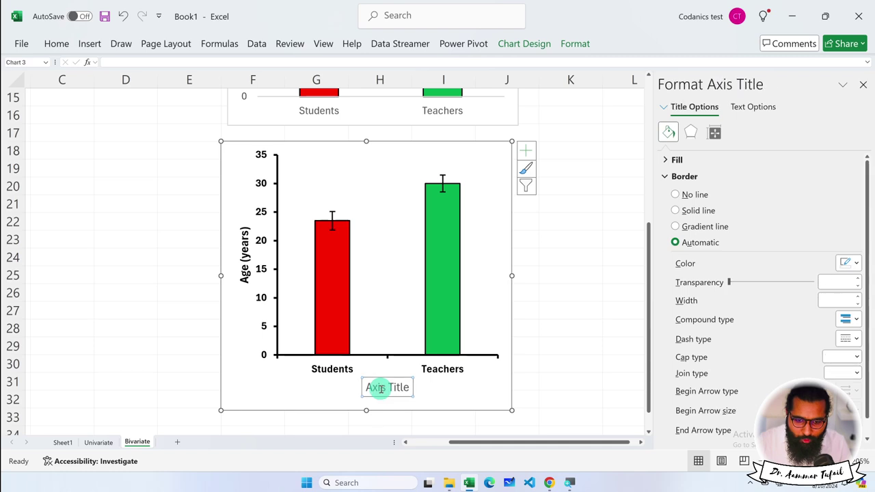
left_click(433, 393)
left_click(409, 387)
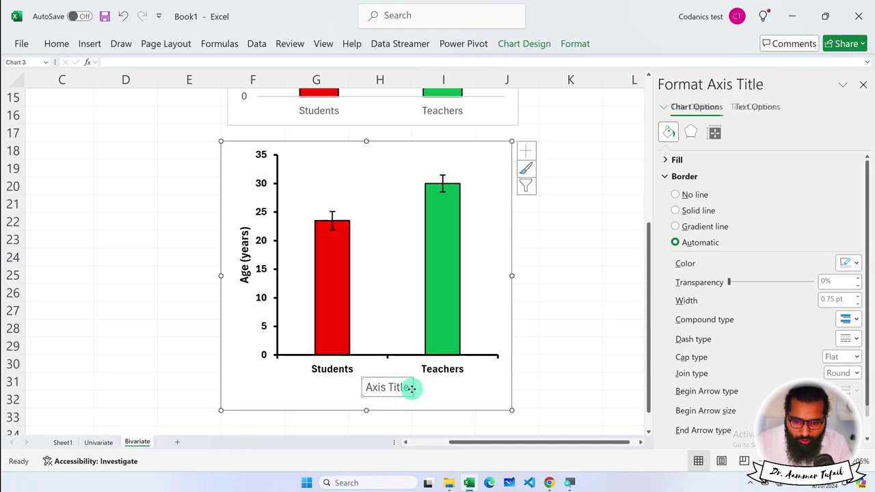
left_click_drag(410, 387, 413, 388)
key("Delete")
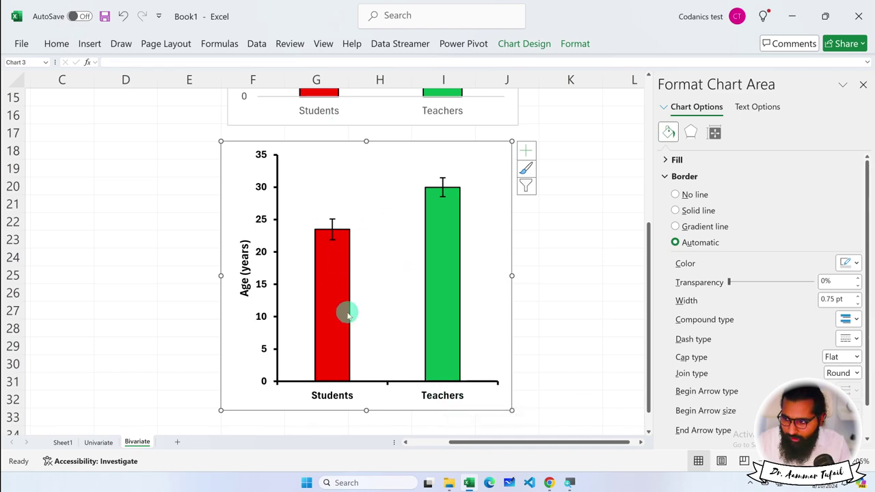
mouse_move(348, 314)
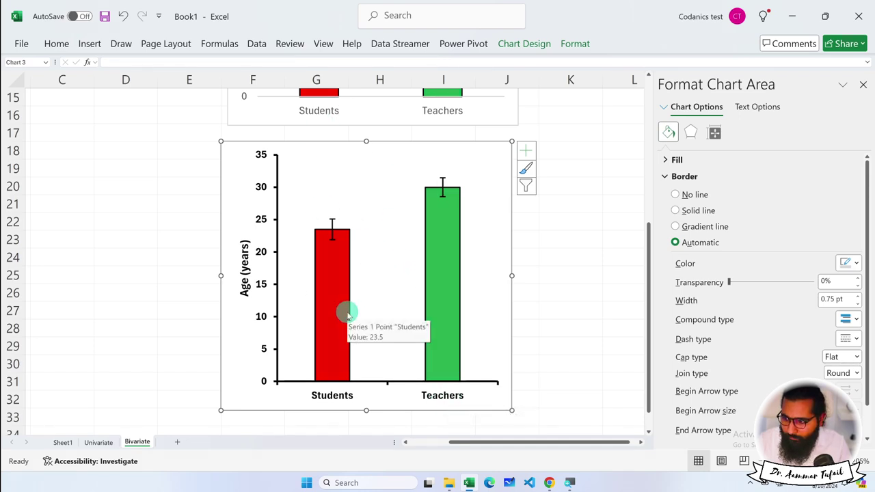
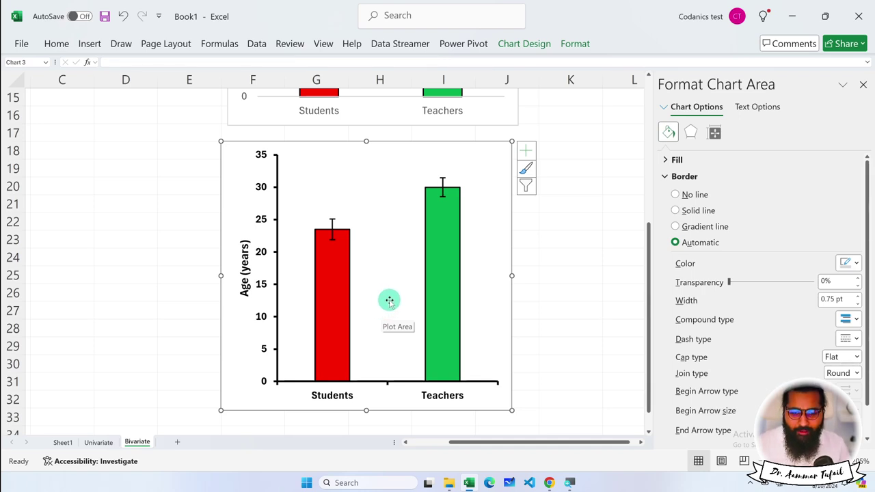
Drop a stray cell entry and check the formatted chart's bar series
type("e")
left_click(608, 311)
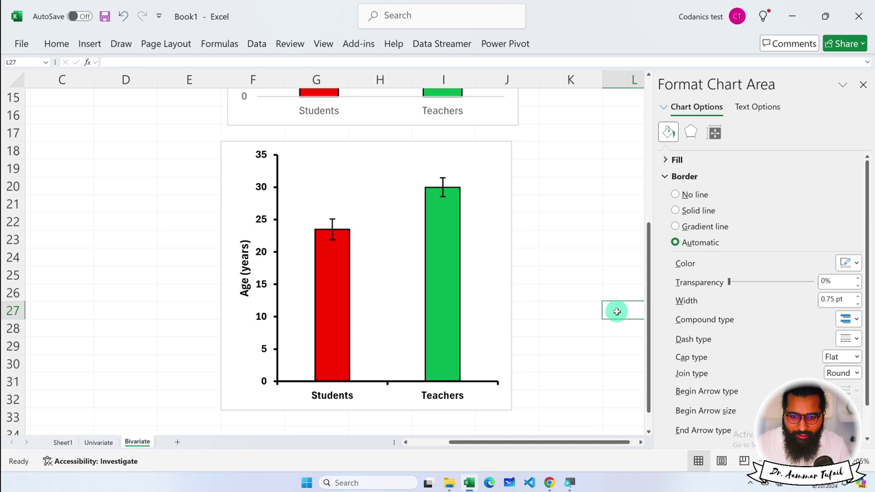
left_click(443, 237)
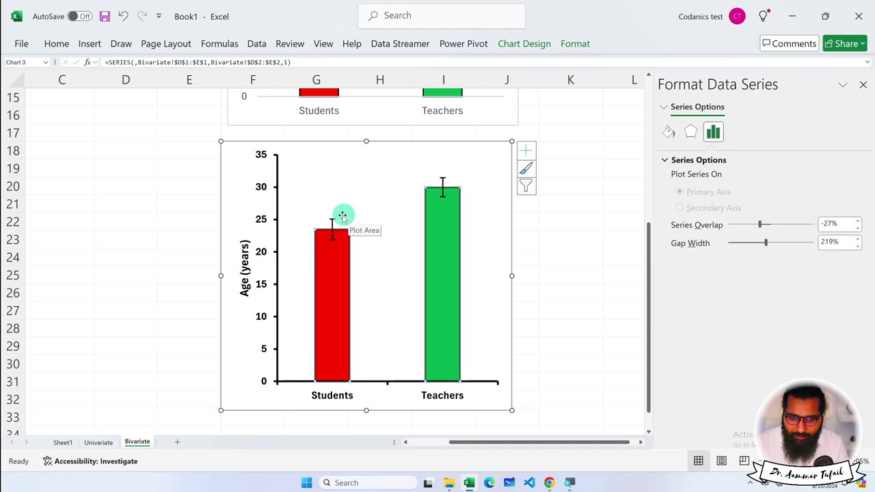
key("Escape")
key("Escape")
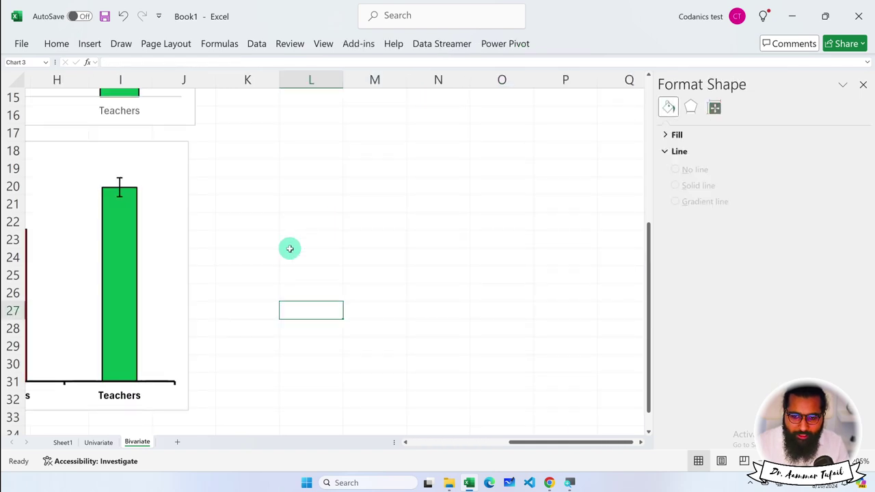
left_click_drag(531, 443, 400, 346)
scroll(424, 319, "up", 3)
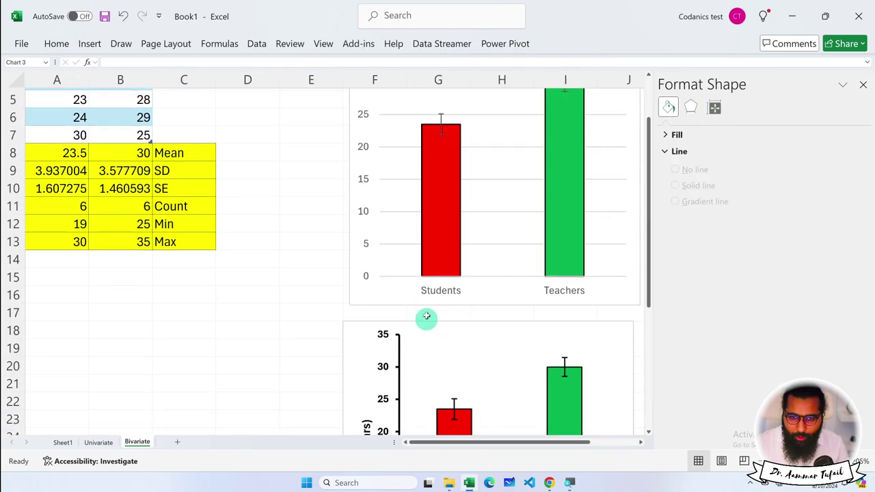
Delete the old unformatted chart and place the Age (years) chart beside the D1:E2 means table
left_click(364, 177)
key("Delete")
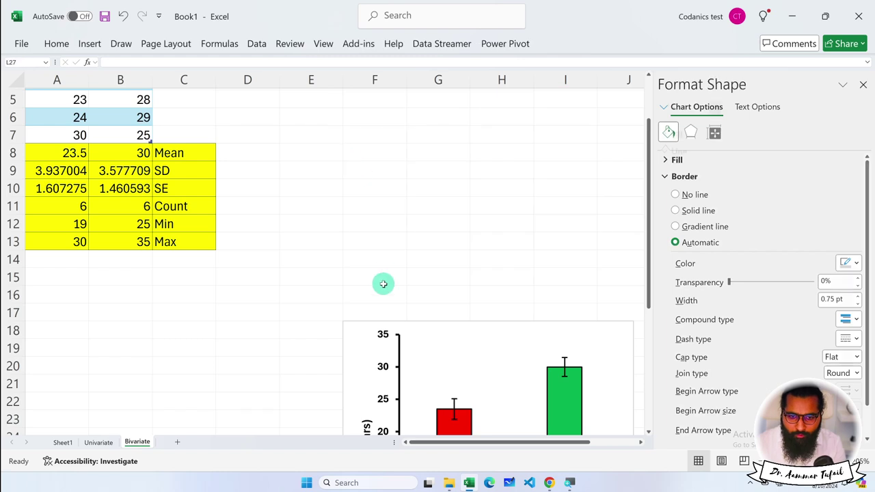
left_click_drag(379, 324, 343, 157)
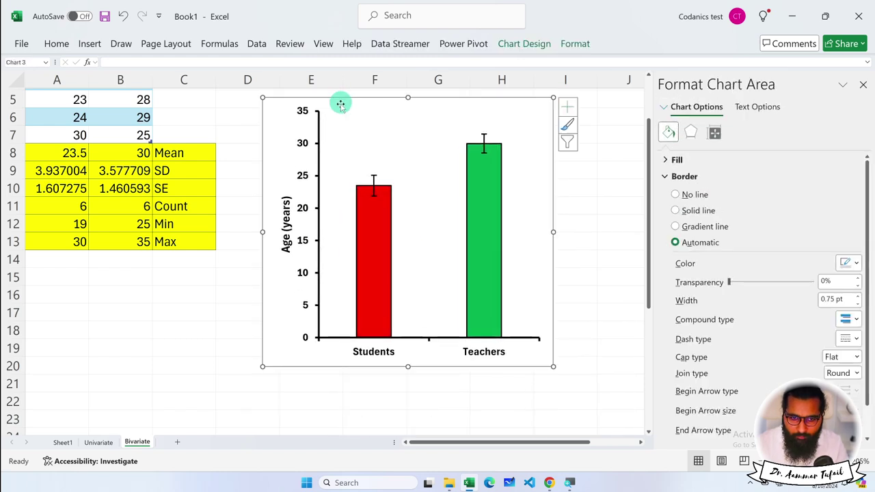
left_click_drag(343, 156, 433, 92)
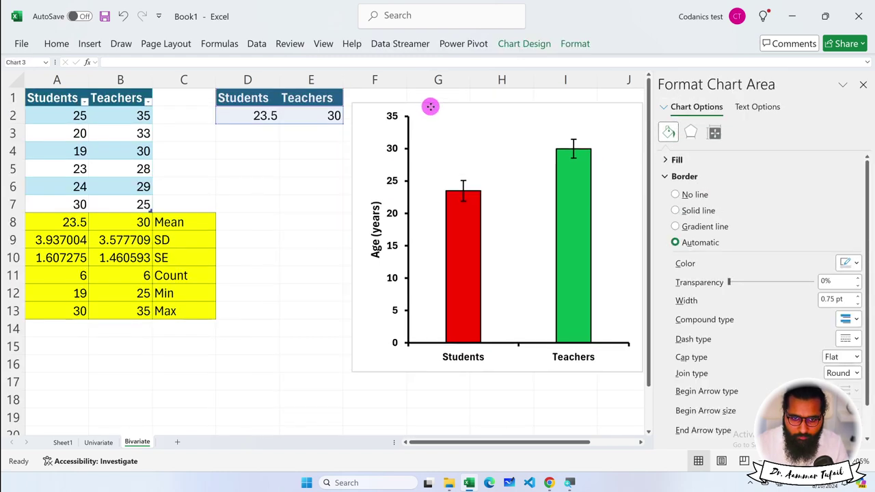
left_click(305, 240)
left_click_drag(266, 116, 311, 116)
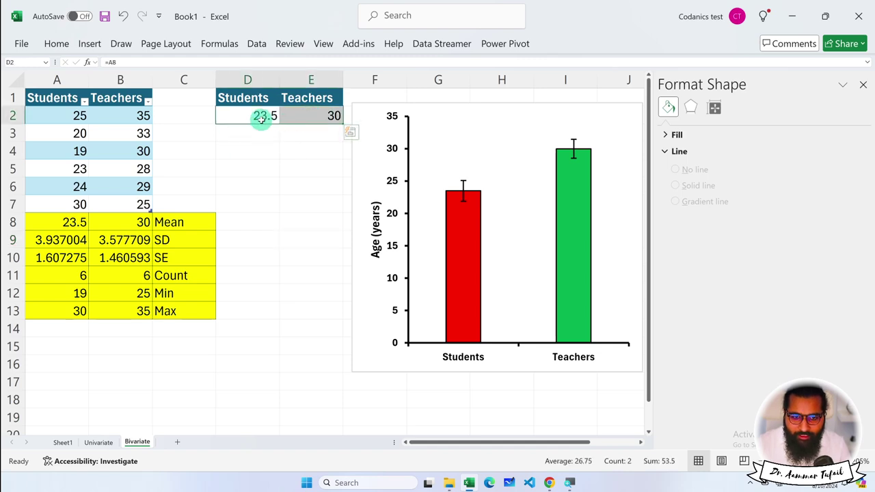
Enter 'Diff:' in D4 and the formula =E2-D2 in E4, giving 6.5
left_click(271, 151)
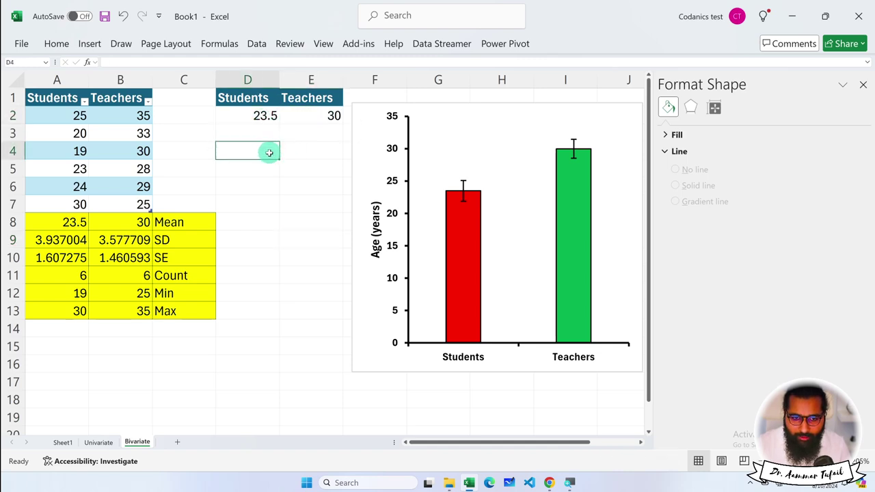
type("Diff:")
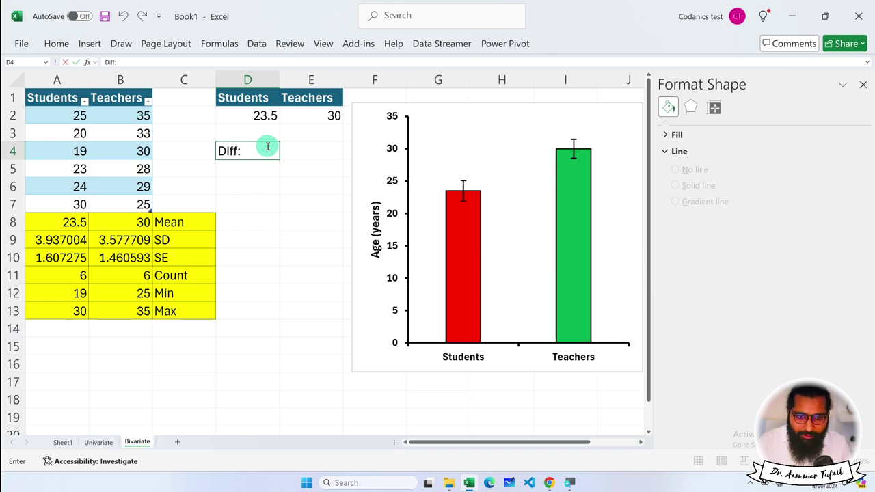
left_click(329, 155)
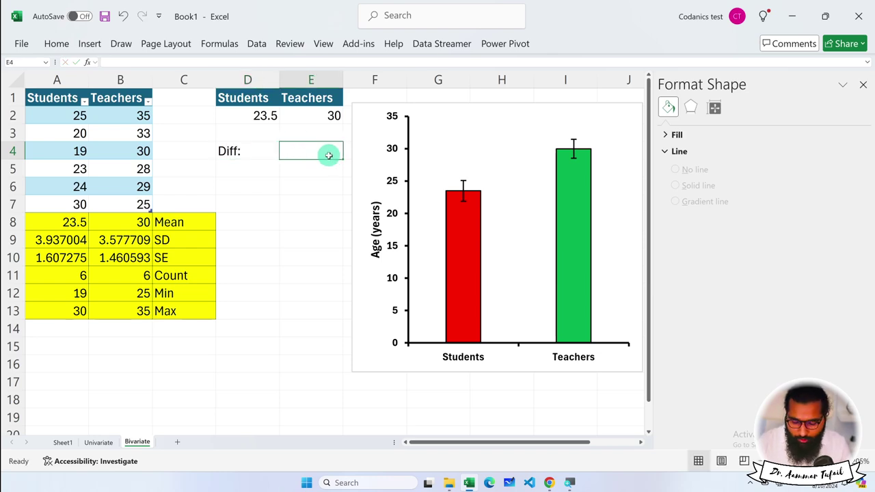
type("=")
left_click(333, 116)
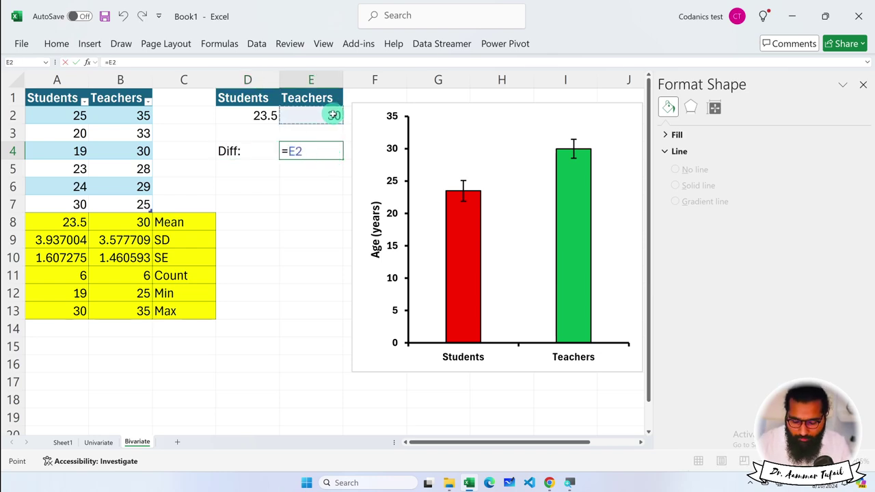
key("Left")
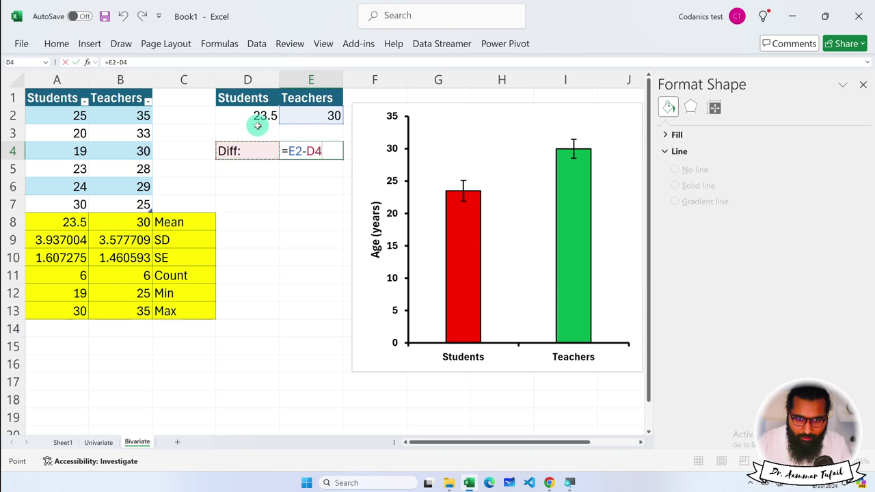
key("Up")
left_click(261, 115)
key("Return")
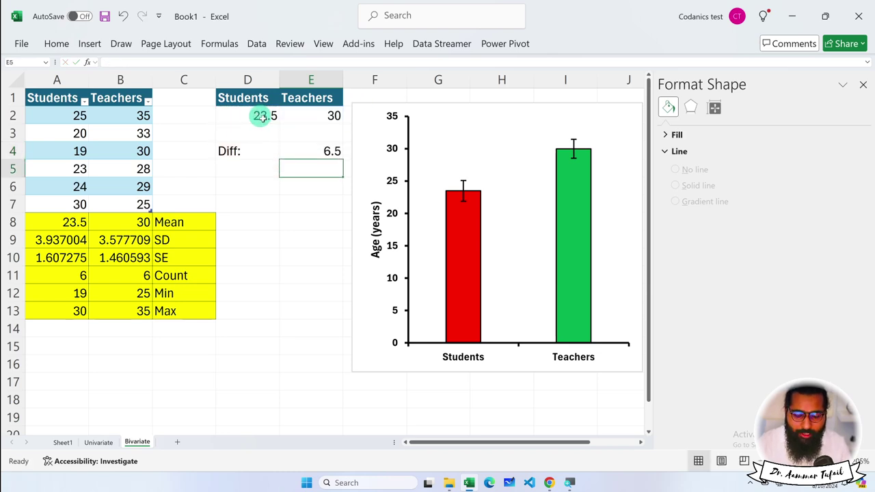
Bold the Diff: label and value in D4:E4 and close the formatting pane
left_click(308, 150)
left_click_drag(242, 151, 299, 151)
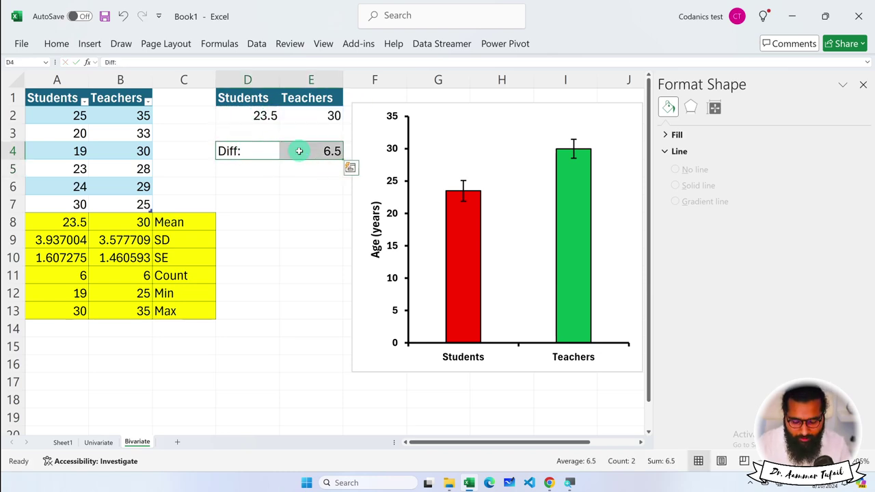
key("ctrl+b")
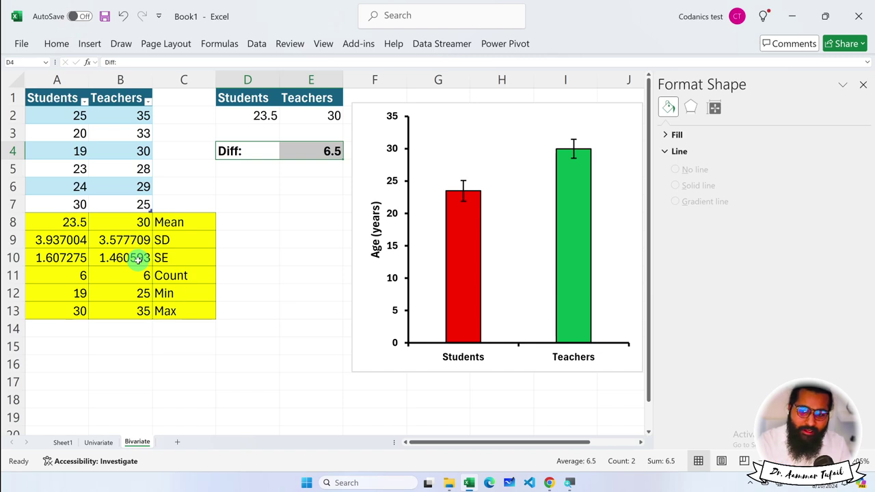
left_click(863, 84)
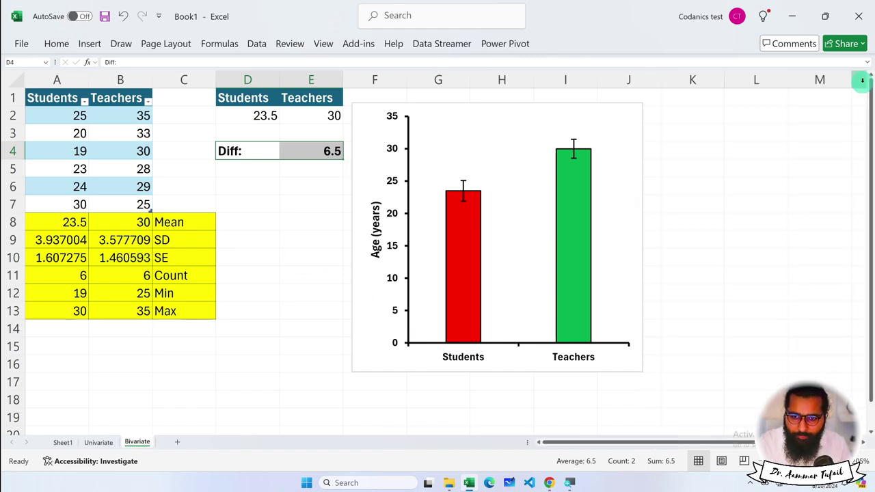
Nudge the age chart slightly up and select the Students and Teachers data A1:B7
left_click(675, 233)
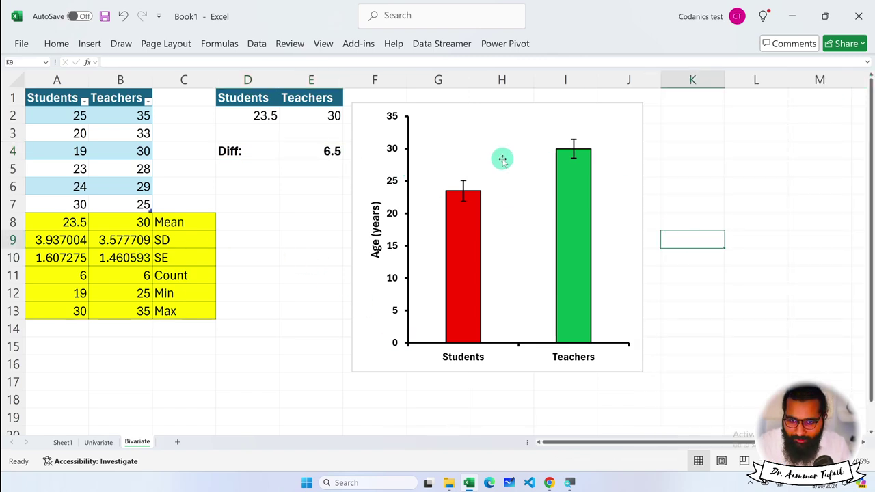
left_click(512, 119)
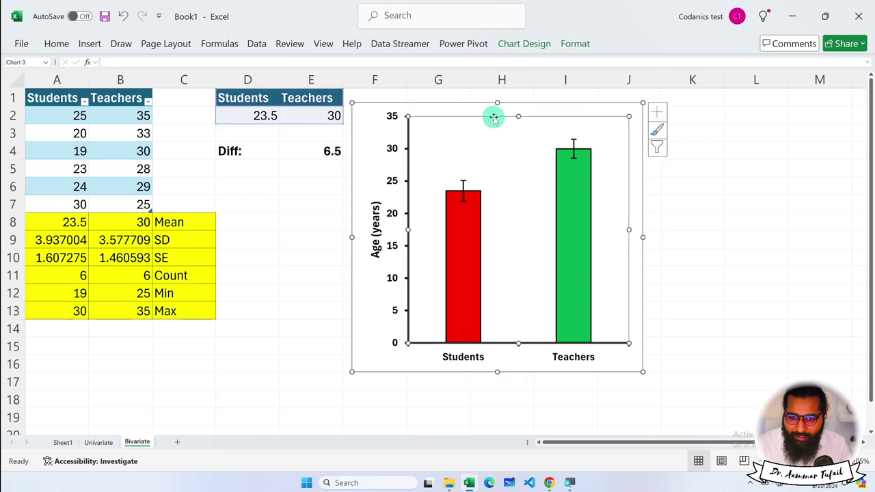
left_click_drag(469, 112, 471, 104)
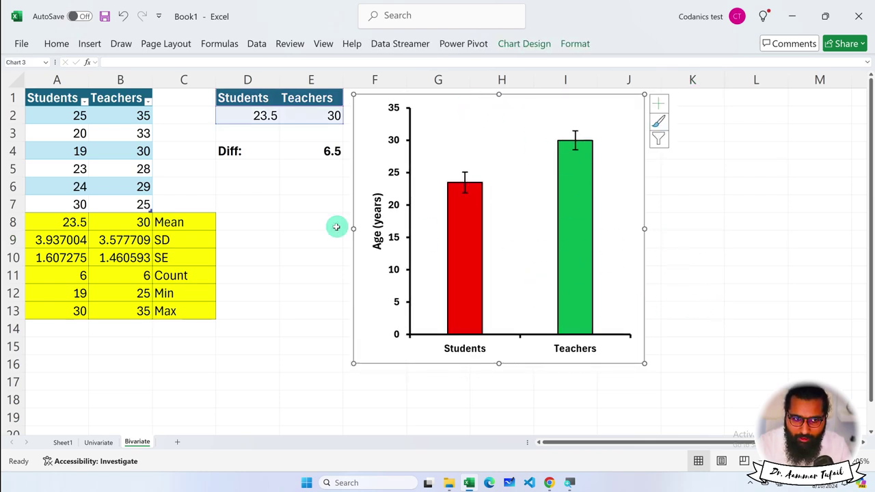
left_click_drag(41, 100, 114, 202)
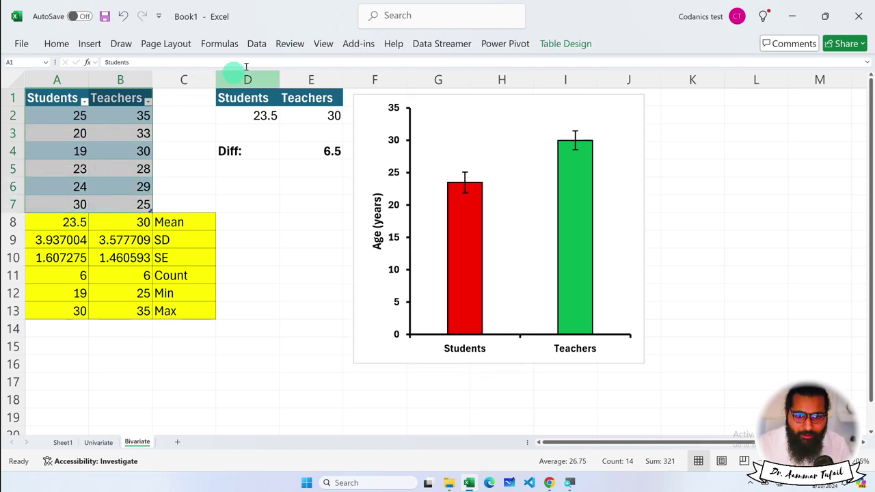
Launch Real Statistics Data Analysis Tools from Add-ins and browse its tabs through to Misc
left_click(352, 45)
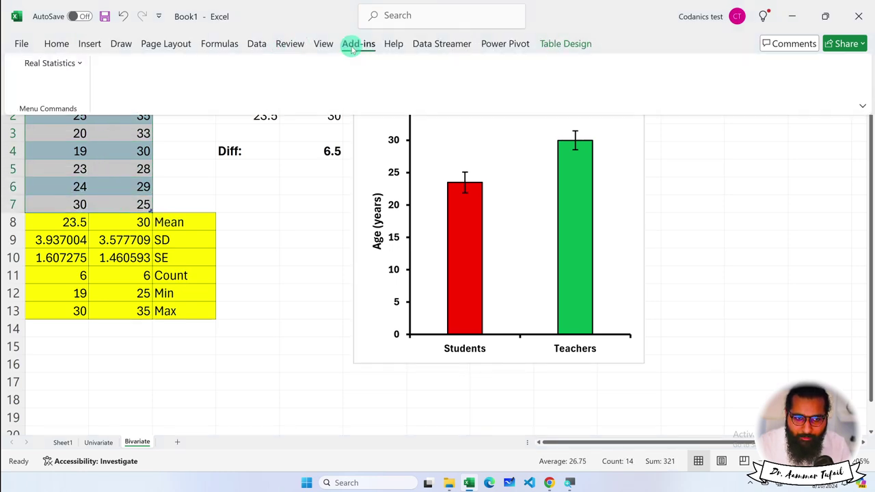
left_click(69, 63)
left_click(69, 78)
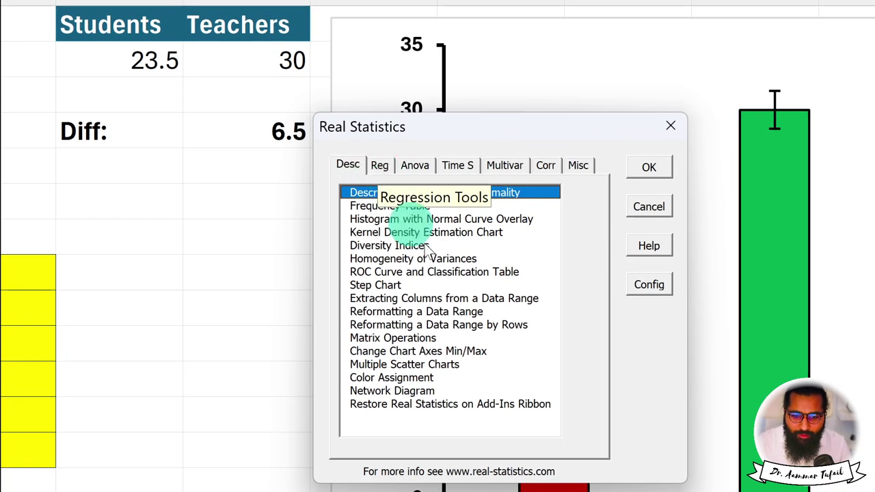
left_click(378, 139)
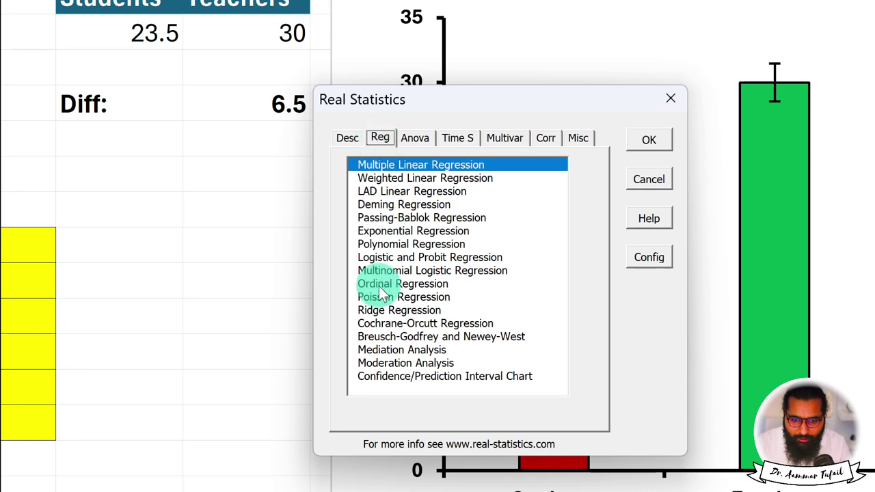
left_click(415, 141)
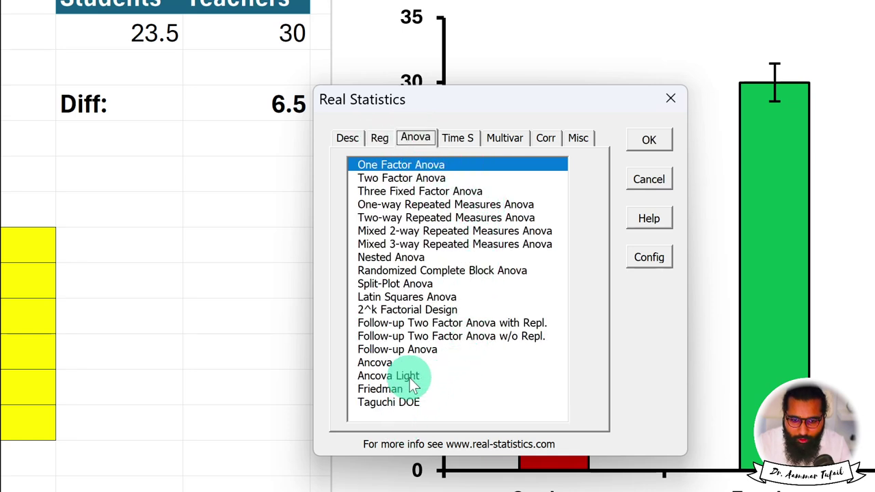
left_click(460, 138)
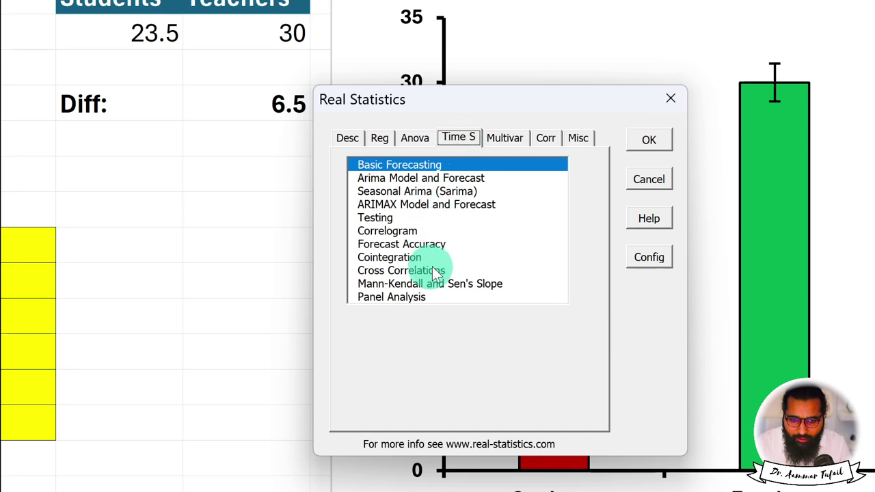
left_click(506, 140)
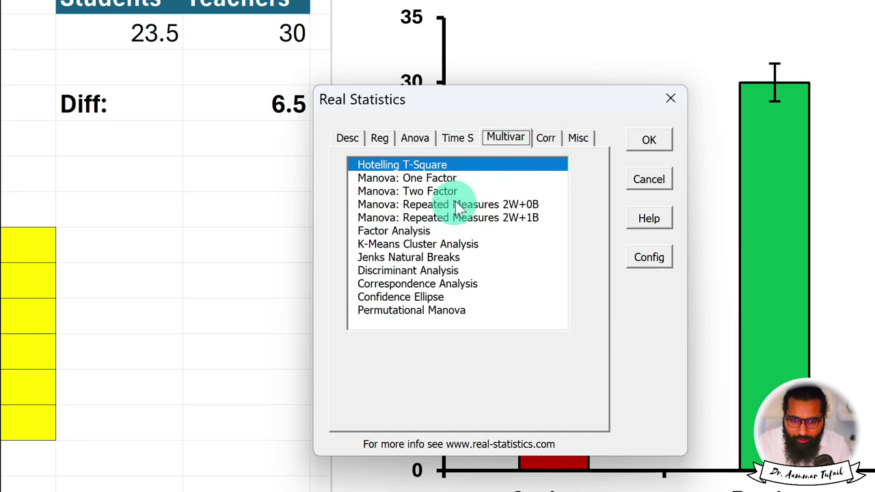
left_click(559, 144)
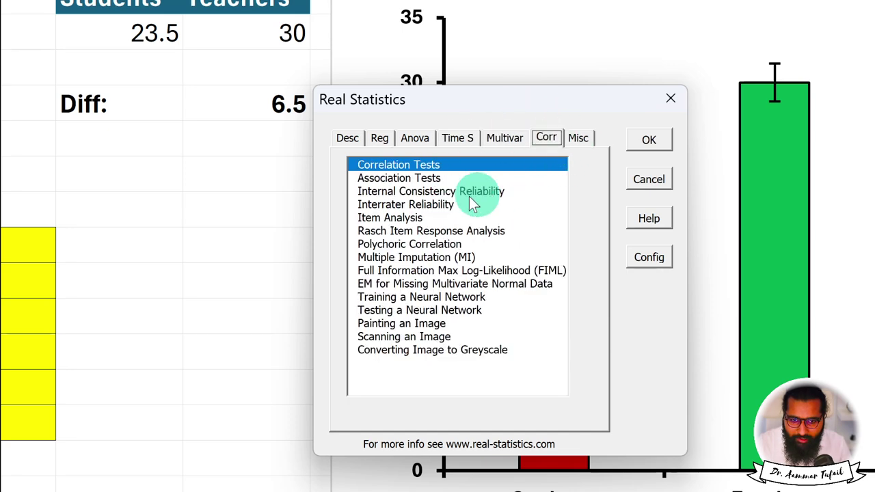
left_click(580, 140)
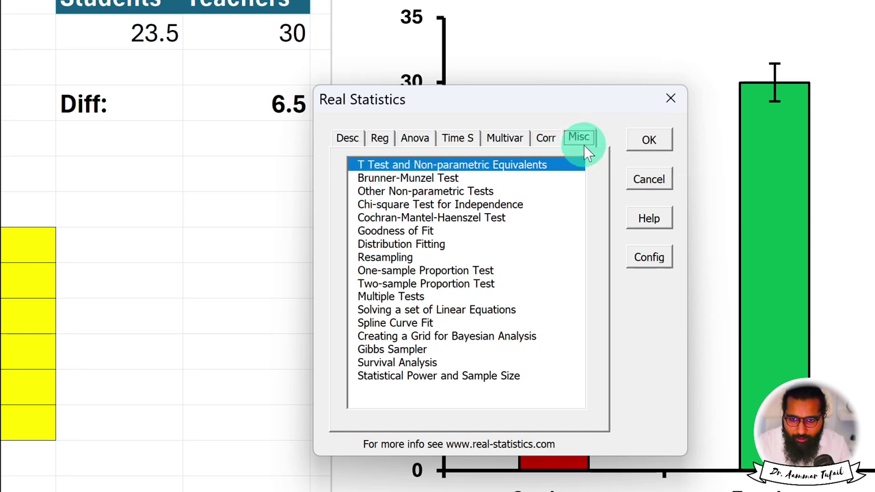
Open the T Test analysis with Students A1:A7 and Teachers B1:B7 as the two input ranges
double_click(362, 168)
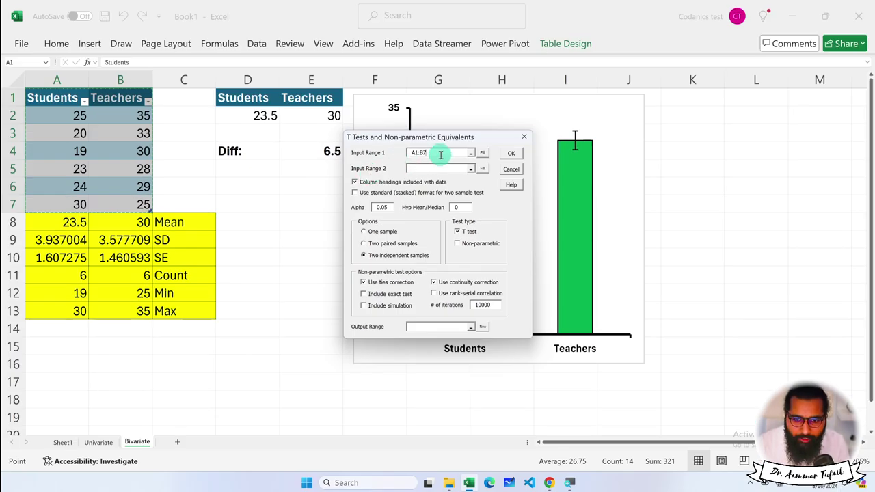
left_click_drag(439, 153, 360, 153)
key("Delete")
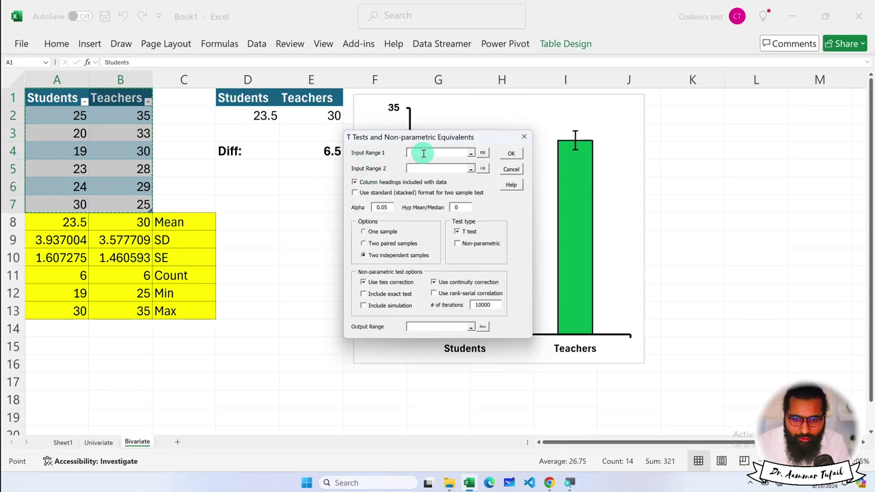
left_click_drag(60, 98, 58, 204)
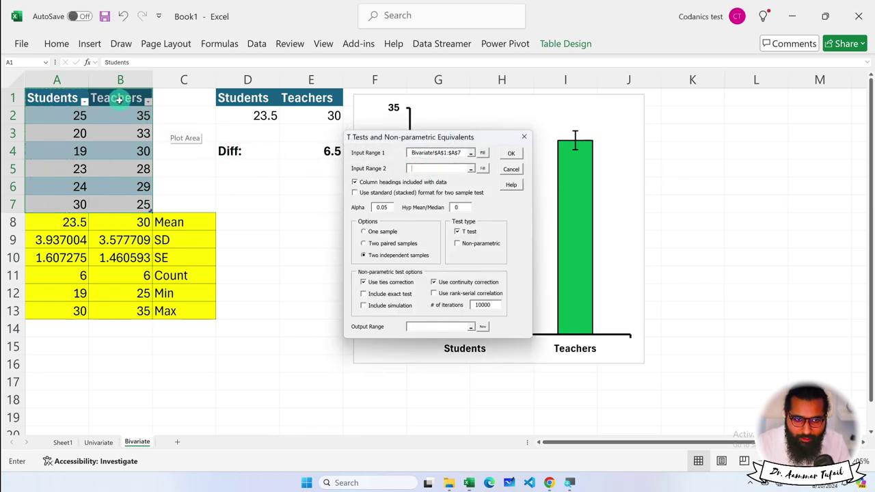
left_click_drag(120, 98, 130, 205)
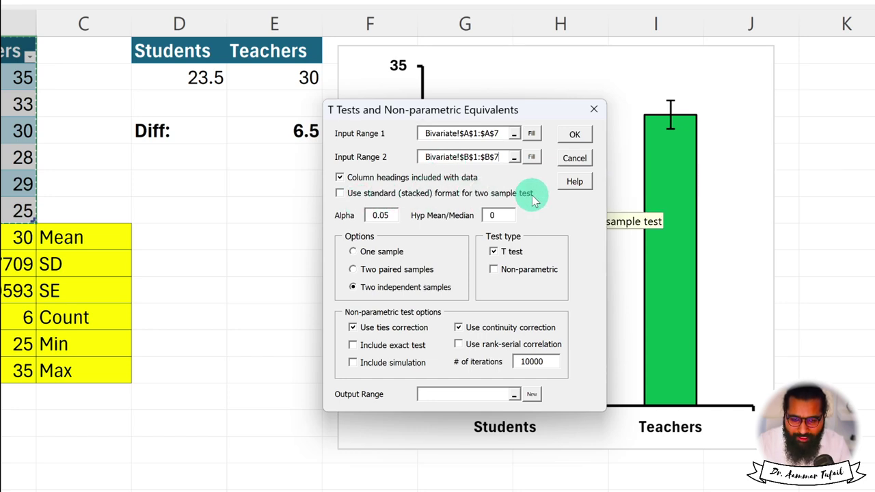
Keep alpha at 0.05, turn off ties and continuity corrections, and output results at A17
double_click(386, 217)
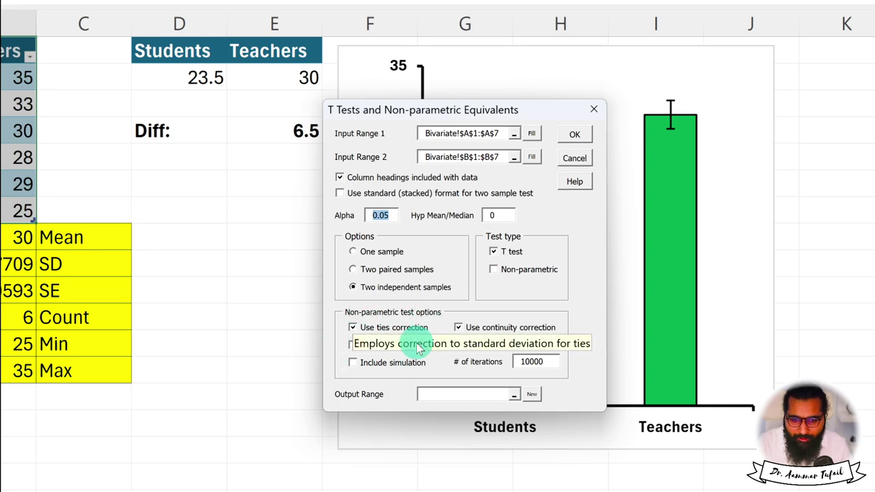
left_click(351, 329)
left_click(459, 329)
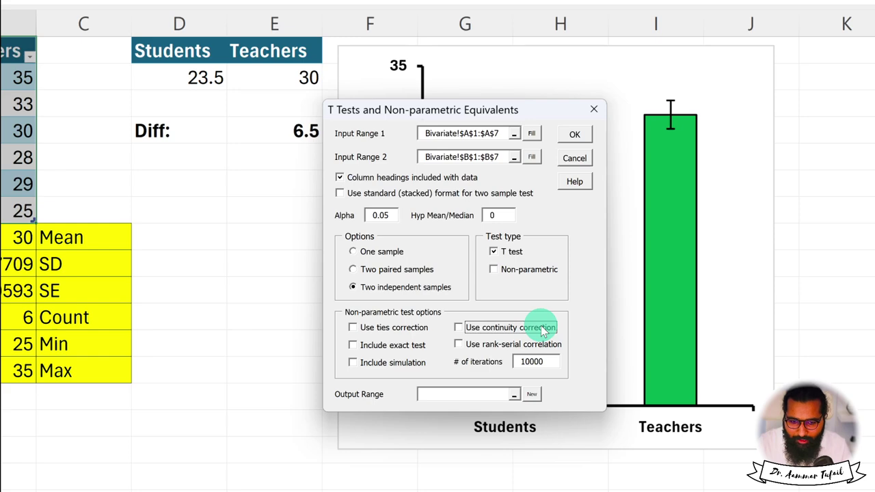
left_click(465, 394)
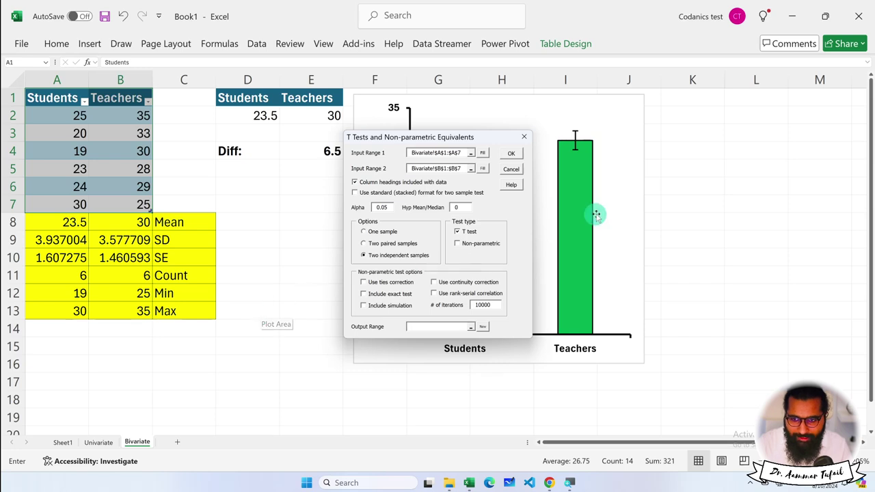
left_click(68, 382)
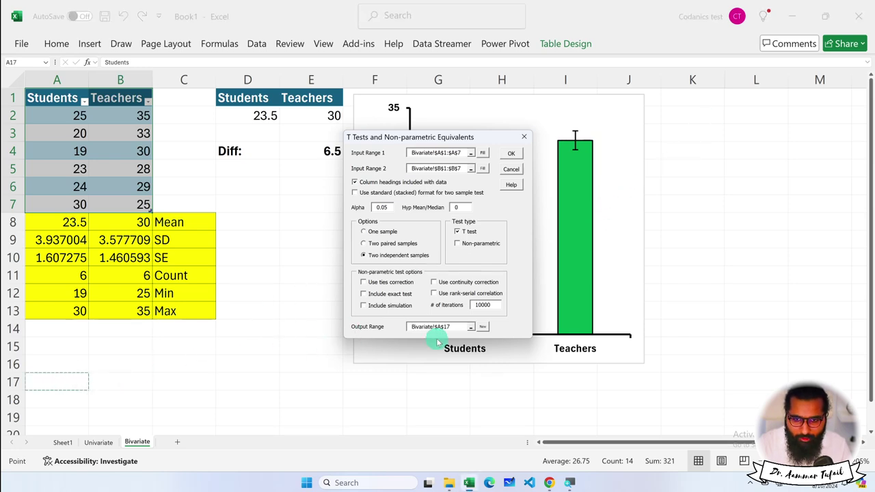
left_click(512, 154)
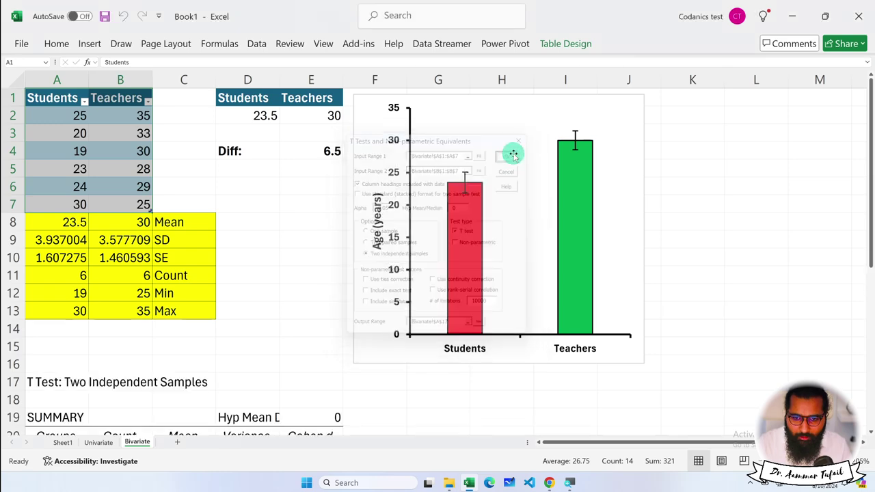
scroll(235, 321, "down", 5)
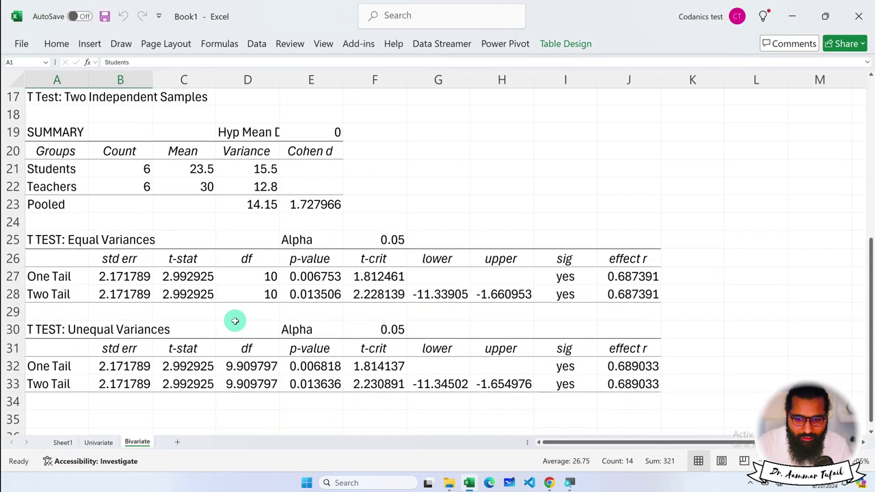
scroll(234, 318, "up", 1)
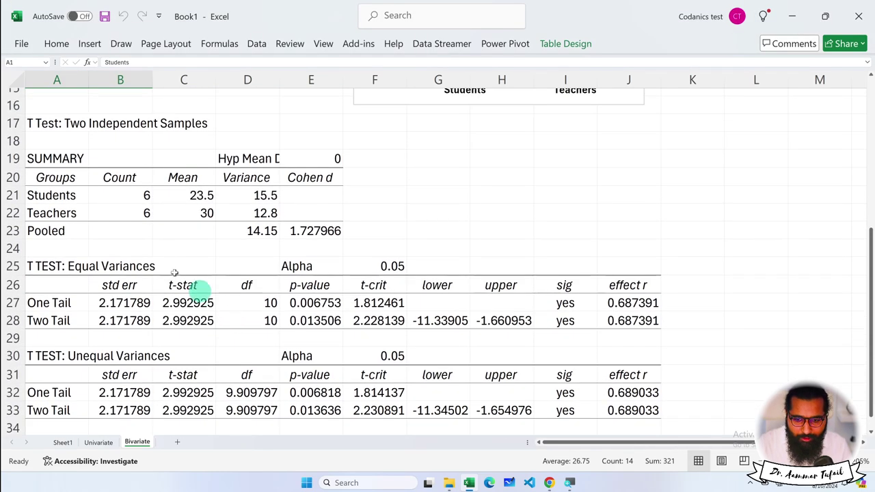
left_click_drag(55, 123, 636, 408)
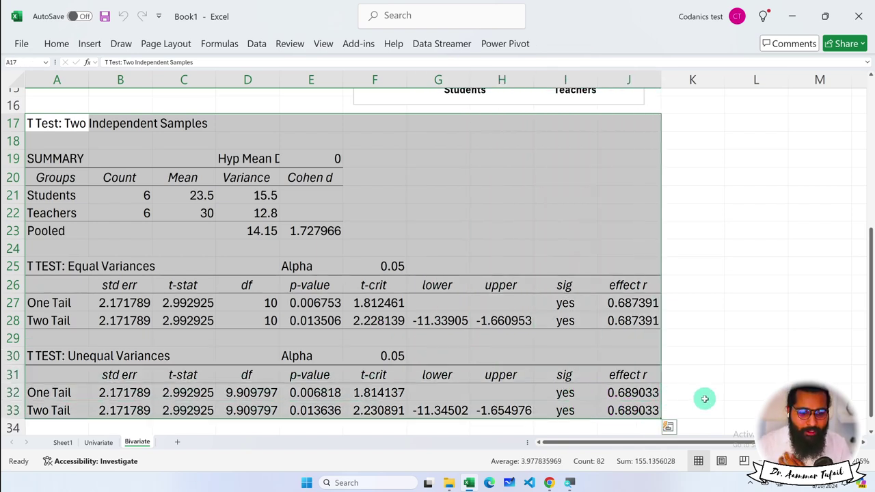
left_click(146, 299)
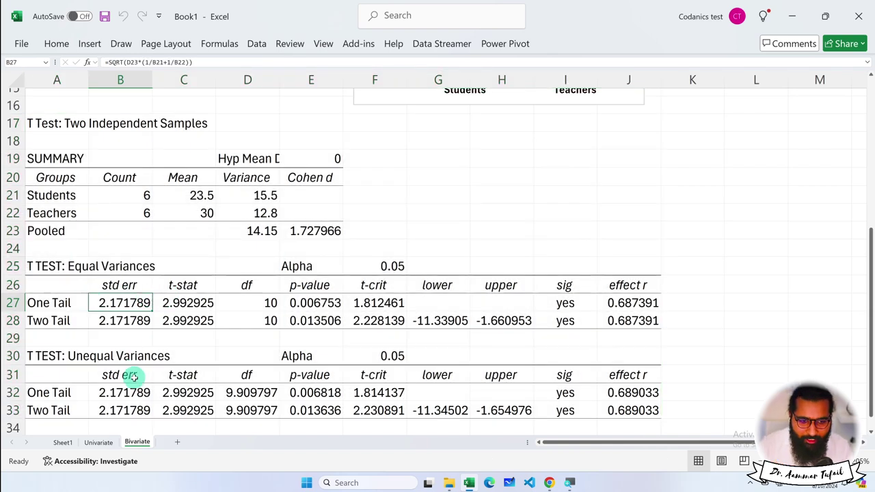
left_click(307, 303)
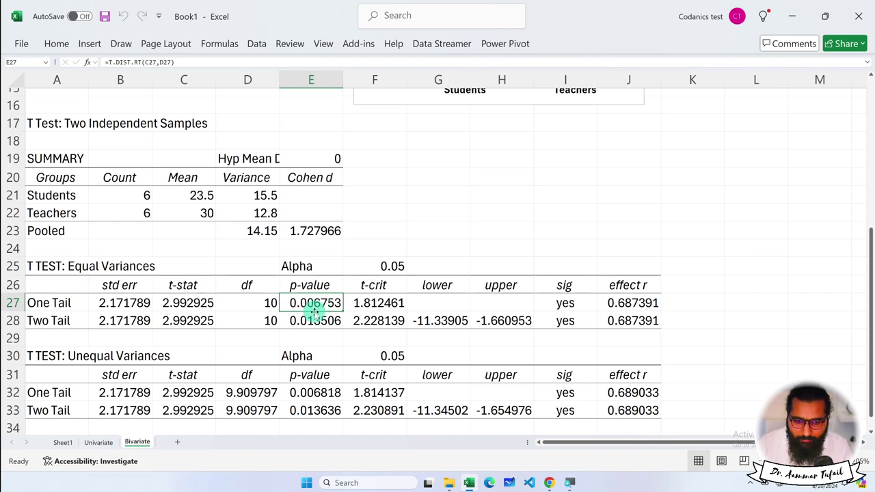
mouse_move(316, 305)
left_mouse_down()
mouse_move(320, 322)
mouse_move(309, 322)
left_mouse_up()
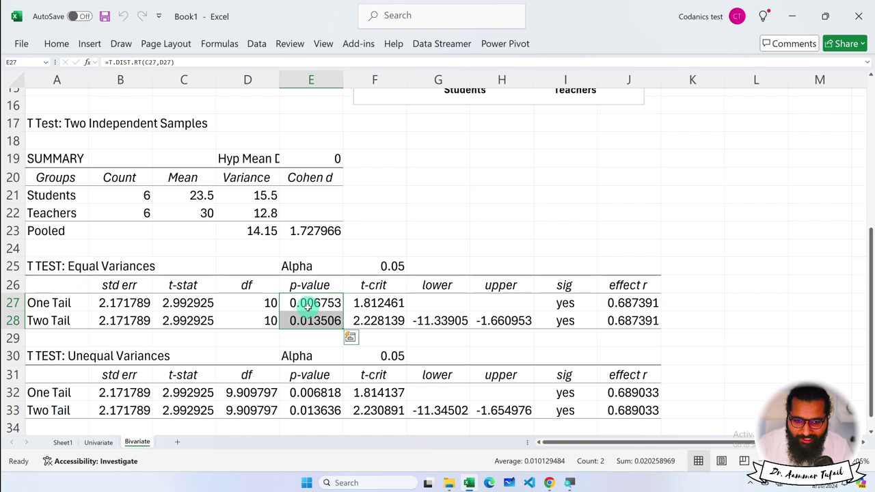
scroll(312, 307, "up", 5)
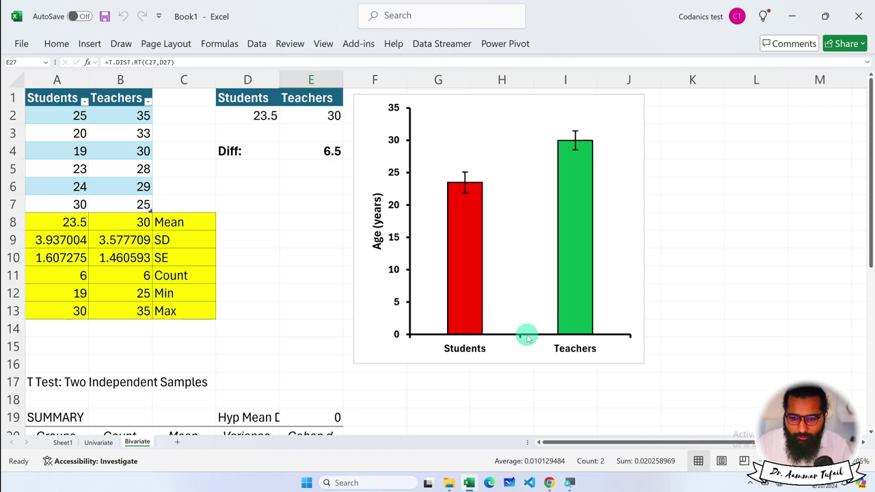
mouse_move(578, 238)
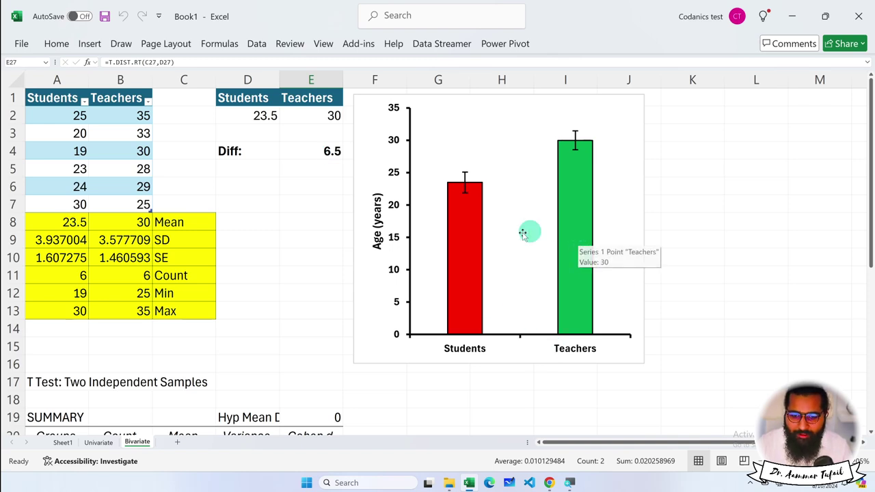
mouse_move(475, 236)
scroll(474, 233, "down", 5)
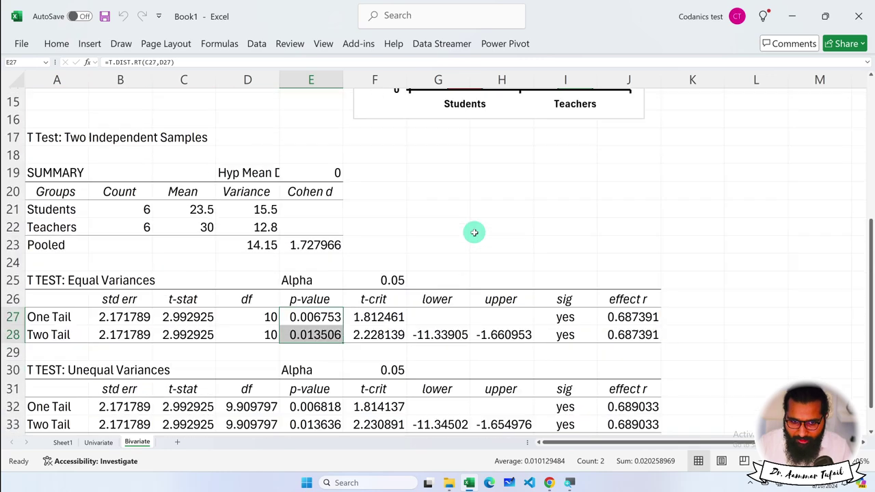
scroll(472, 230, "down", 2)
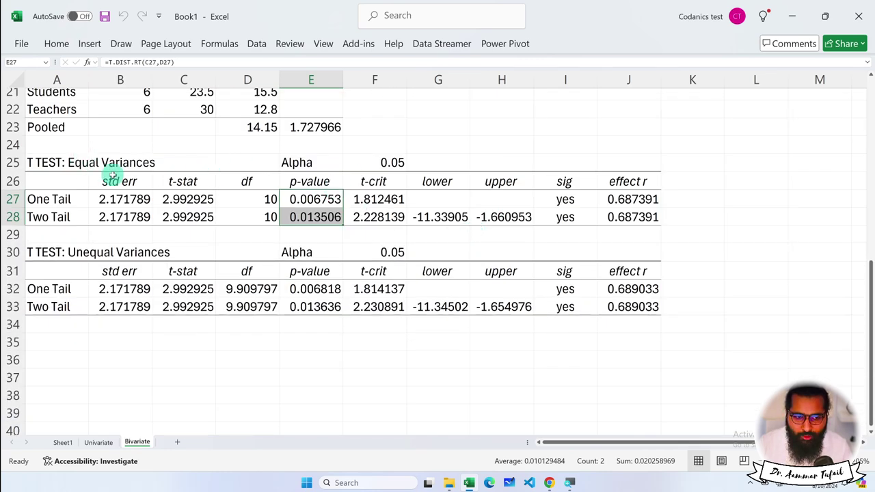
left_click_drag(315, 290, 314, 308)
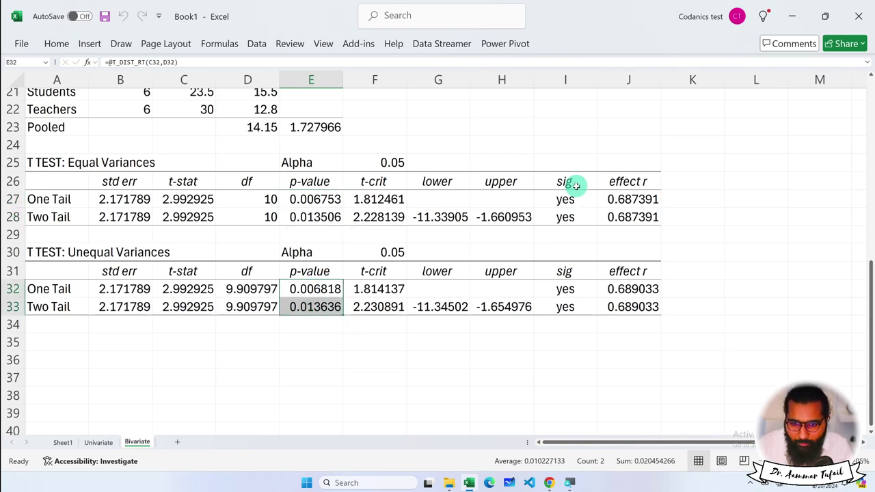
left_click_drag(570, 182, 572, 218)
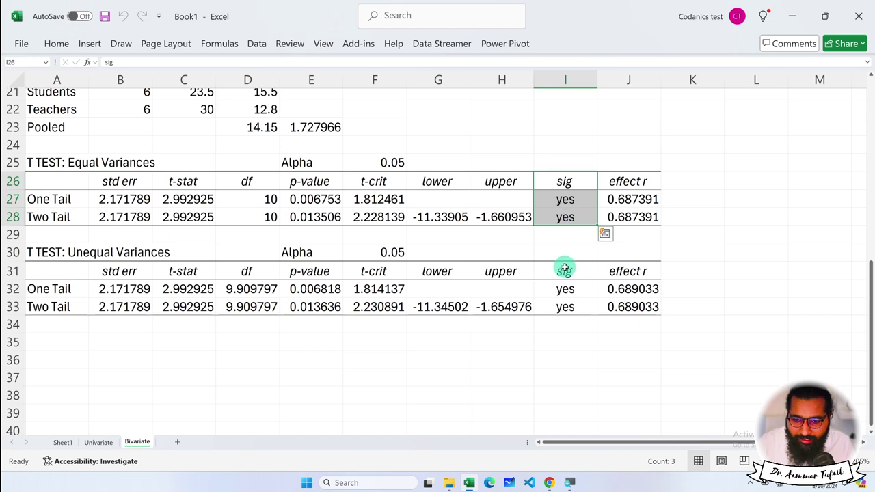
left_click_drag(565, 271, 563, 301)
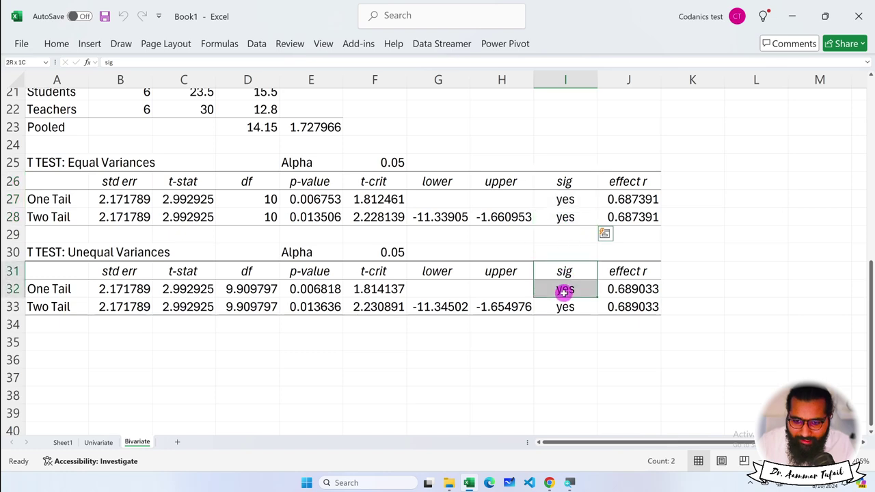
left_click(309, 290)
left_click_drag(312, 291, 311, 306)
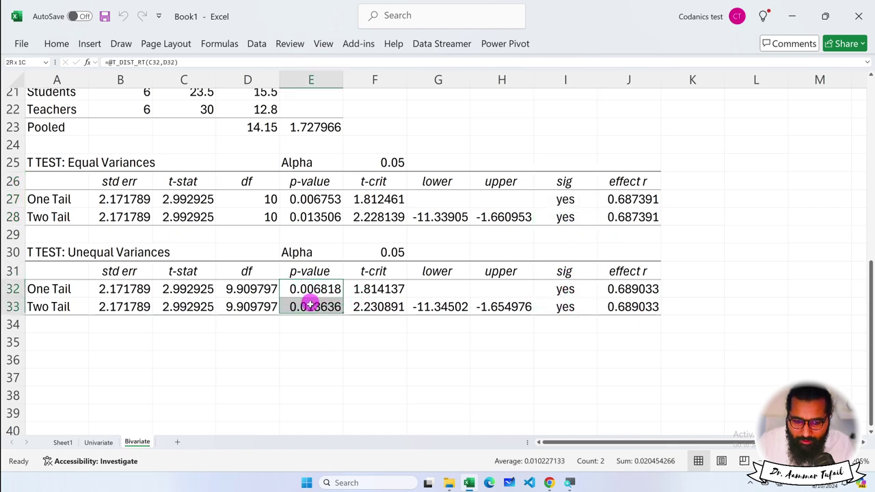
left_click_drag(566, 183, 565, 303)
left_click(567, 340)
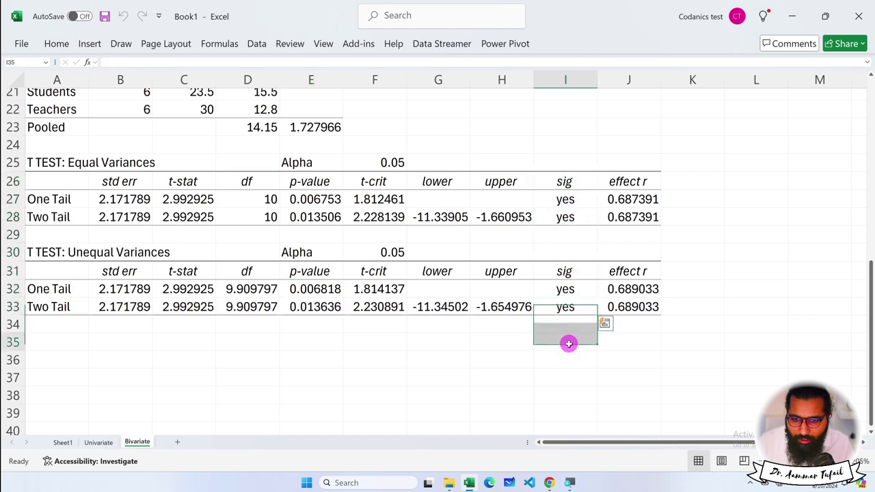
left_click(566, 217)
left_click_drag(566, 200, 561, 217)
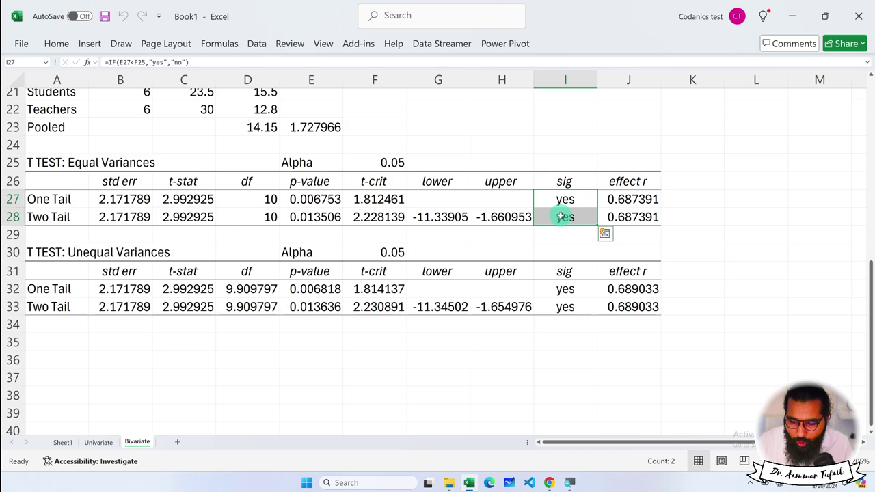
scroll(563, 215, "up", 5)
scroll(547, 201, "up", 2)
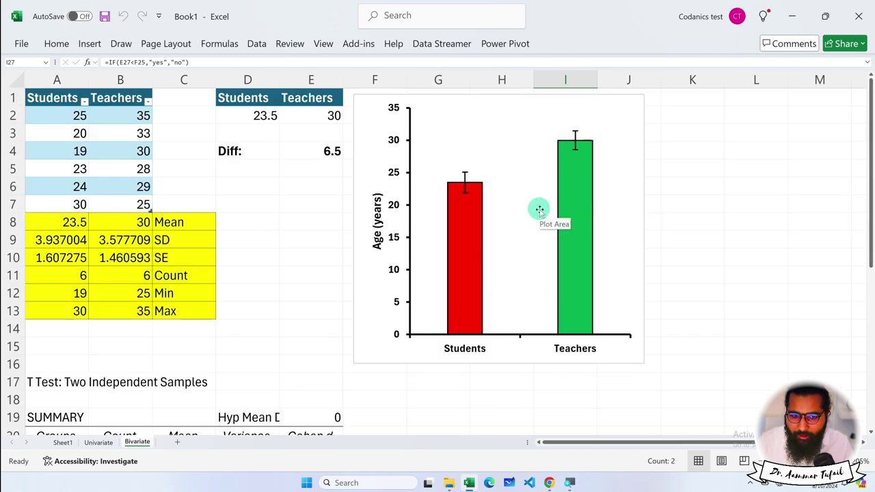
scroll(540, 212, "down", 6)
scroll(540, 211, "right", 3)
scroll(541, 213, "left", 1)
scroll(541, 213, "left", 3)
scroll(541, 215, "up", 2)
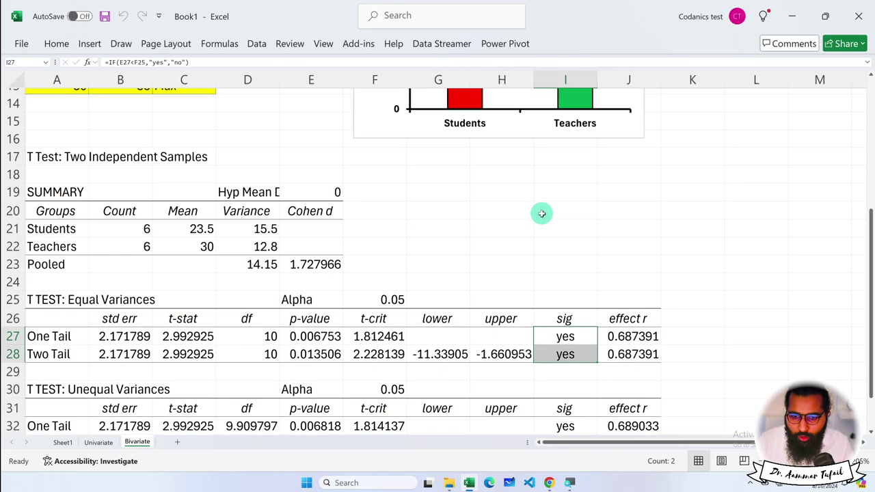
scroll(541, 213, "up", 2)
Label H19 'Null Hypothesis' and H20 'Alternative Hypothesis', autofitting column H
left_click(522, 262)
type("Null Hypothesis")
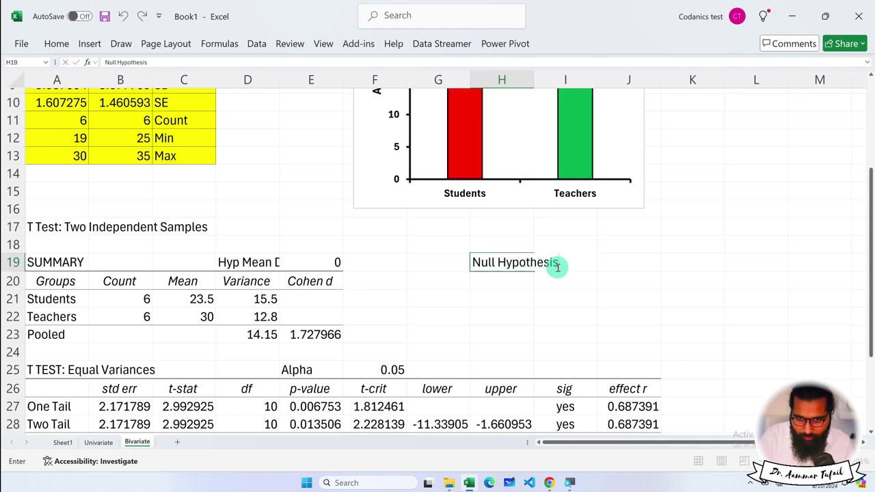
key("Return")
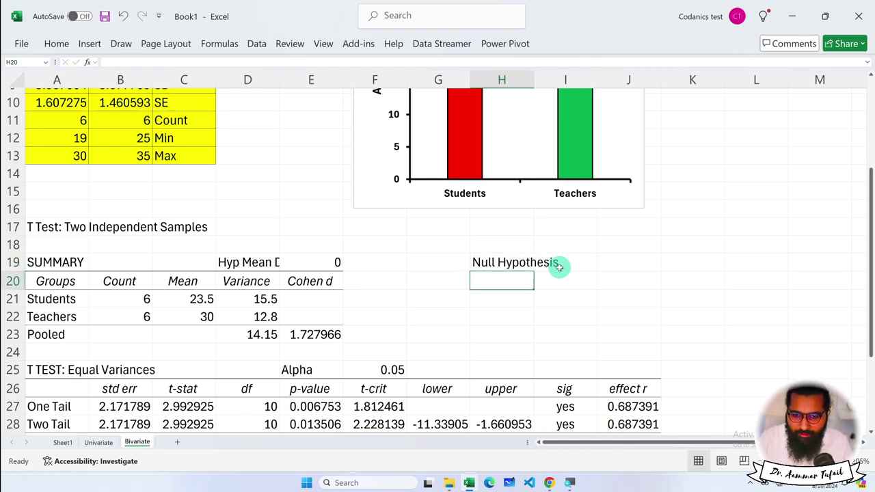
type("Alternative Hypothesis")
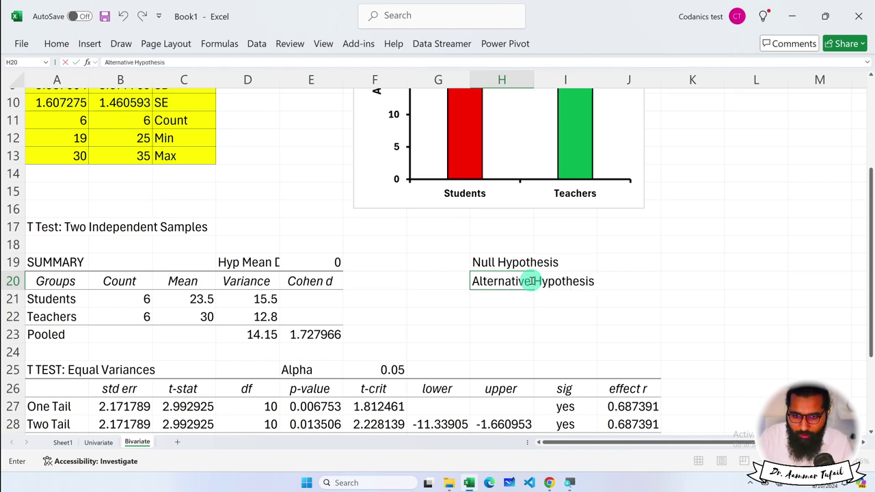
key("Return")
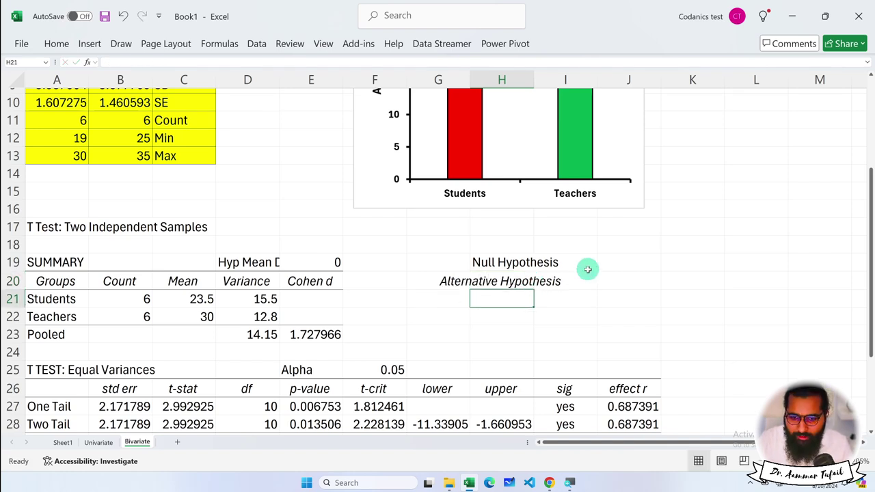
left_click(586, 264)
double_click(536, 91)
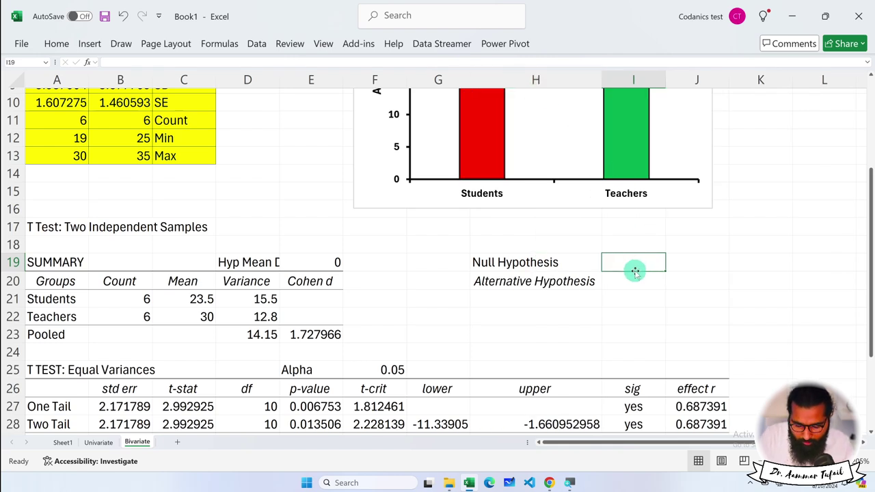
Enter the null hypothesis 'stu = teach' in I19
type("stu = teach")
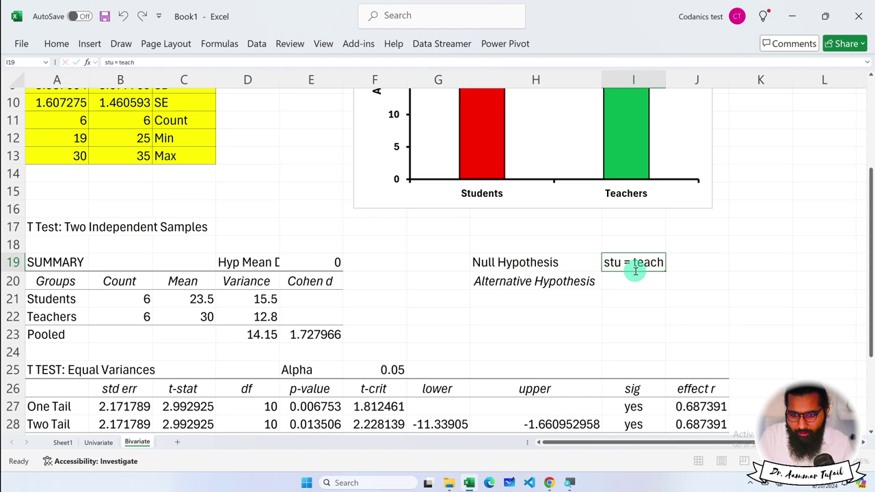
key("Return")
left_click(567, 262)
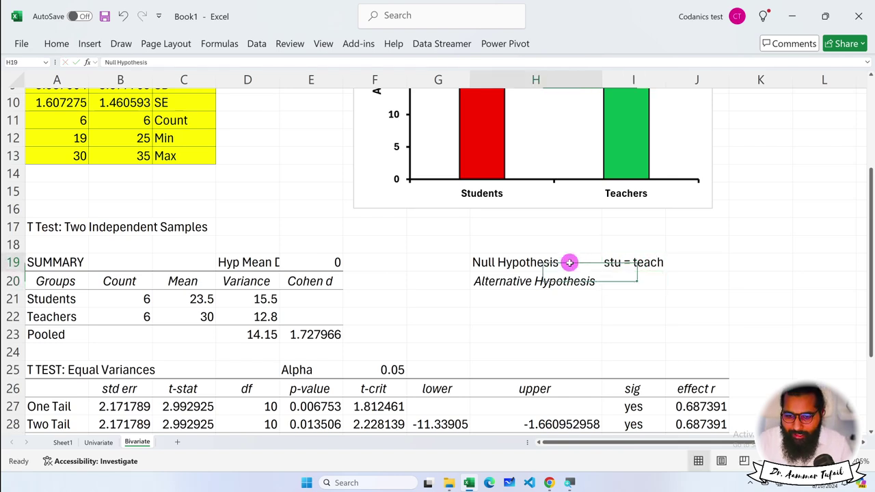
left_click(643, 262)
left_click_drag(624, 262, 575, 264)
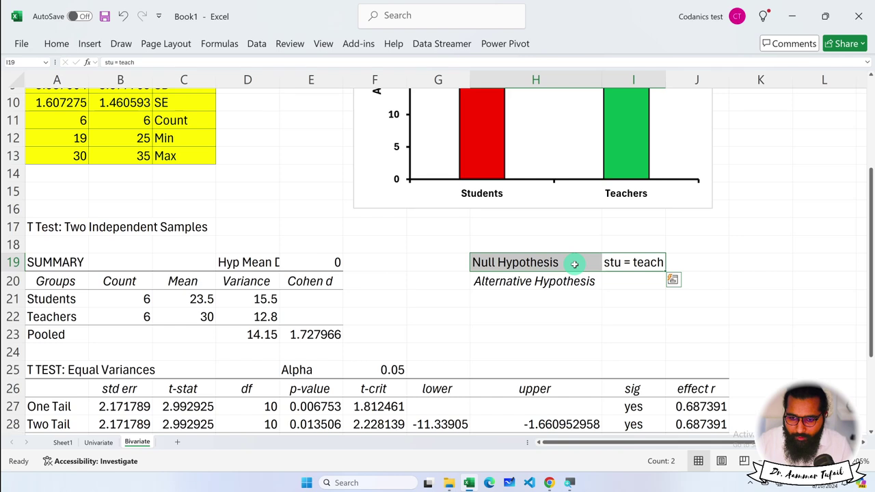
Enter the '<0.05' threshold in J19 beside the null hypothesis
left_click(696, 265)
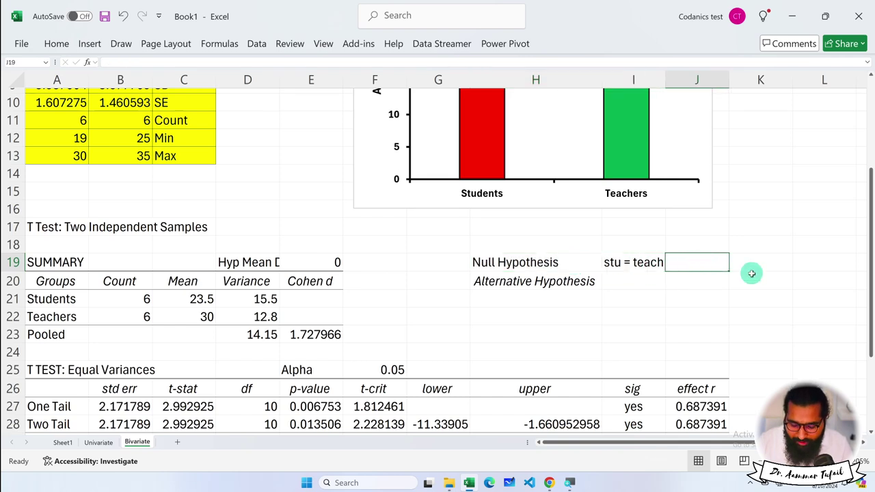
type("<0.05")
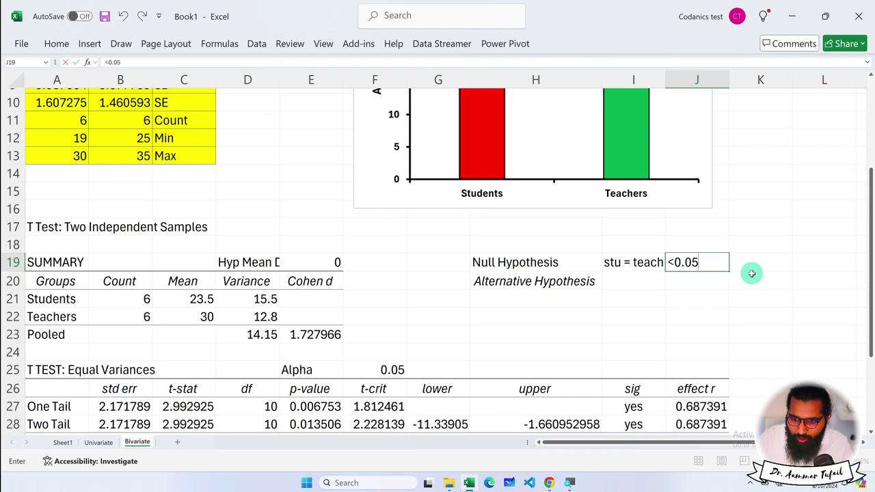
left_click(752, 273)
left_click(702, 260)
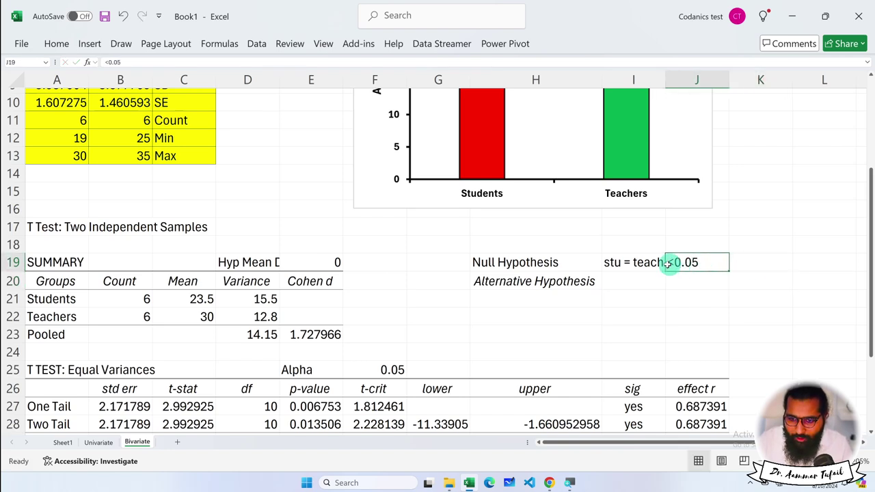
left_click(645, 262)
left_click_drag(557, 262, 610, 262)
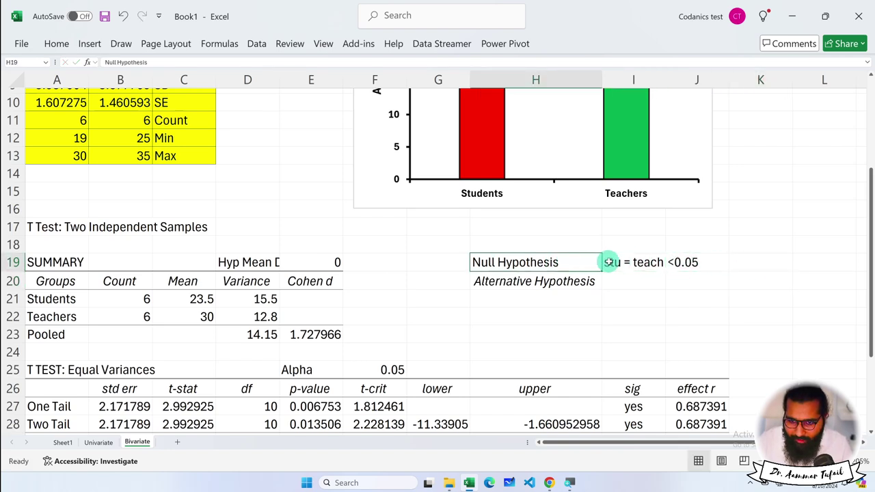
left_click(615, 262)
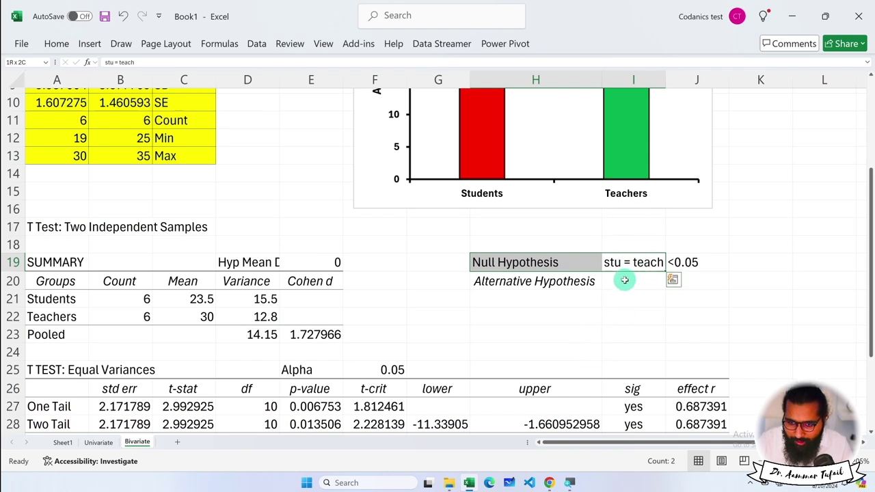
Enter 'stu < teach' in I20 and 'teach < student' in I21, then autofit column I
left_click(621, 281)
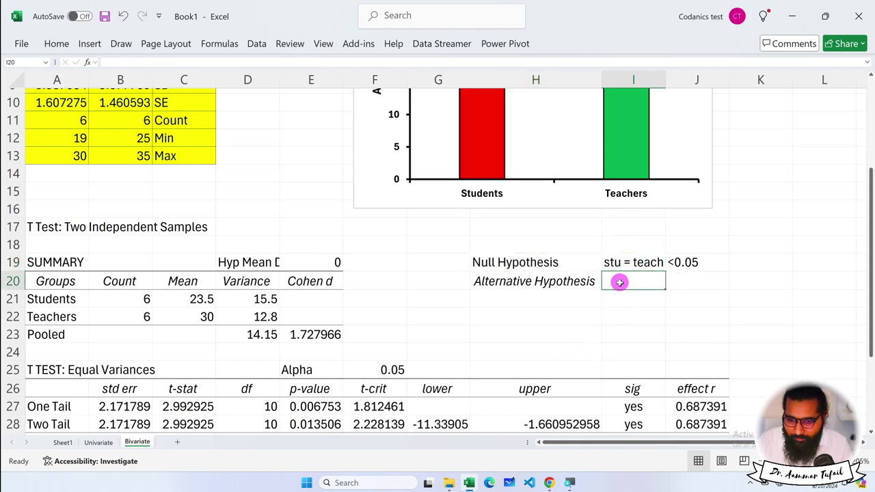
type("stu < teach")
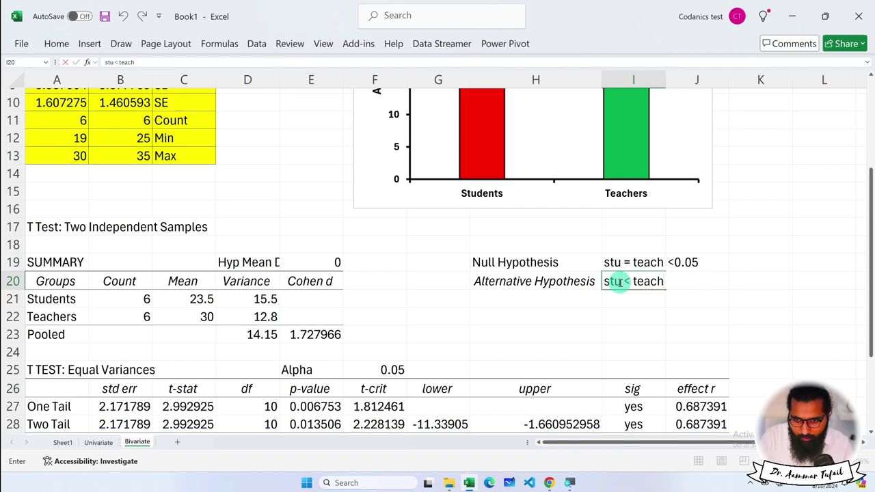
key("Return")
type("teach < student")
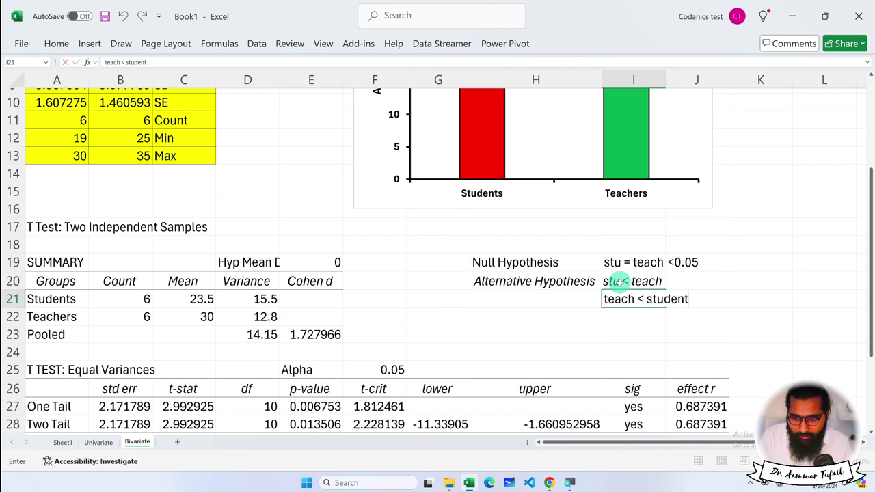
key("Return")
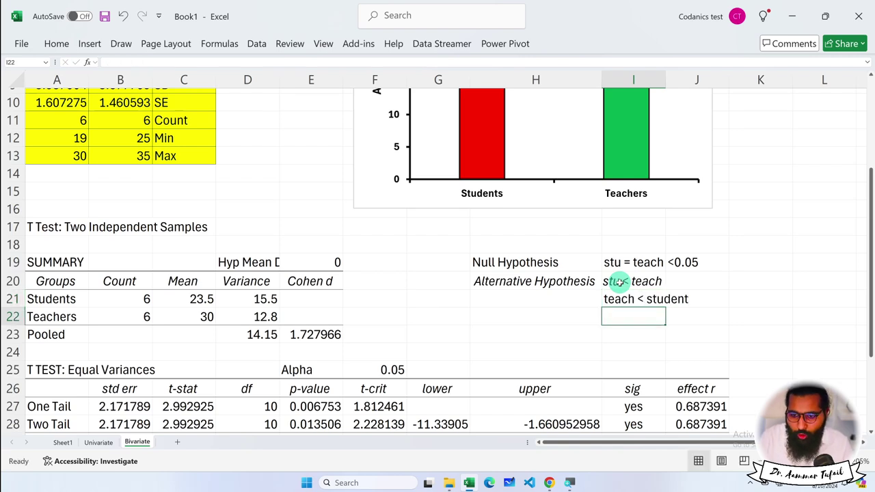
double_click(665, 75)
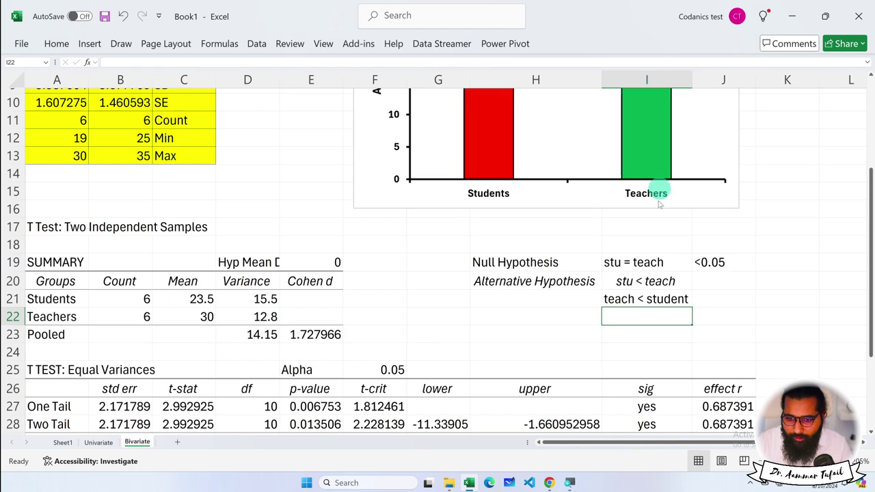
mouse_move(596, 282)
left_mouse_down()
mouse_move(648, 283)
mouse_move(654, 300)
left_mouse_up()
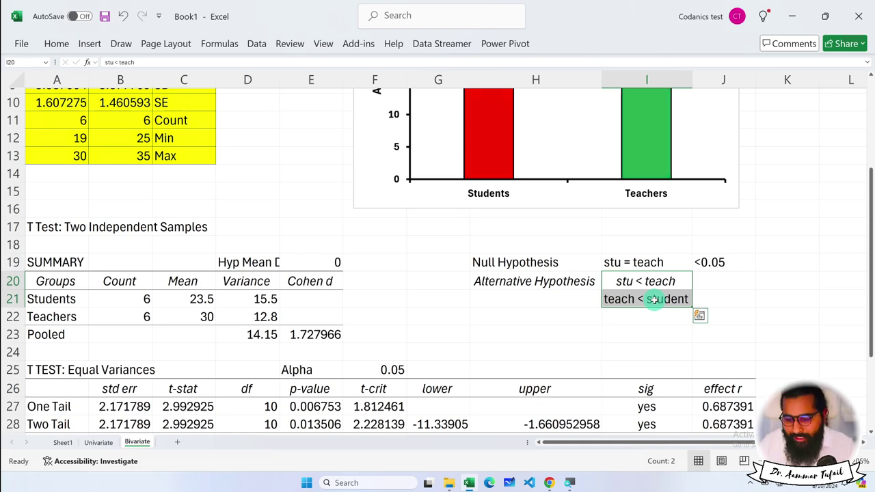
Review the equal- and unequal-variance p-values and sig results of both t-tests
left_click(726, 264)
scroll(725, 262, "down", 1)
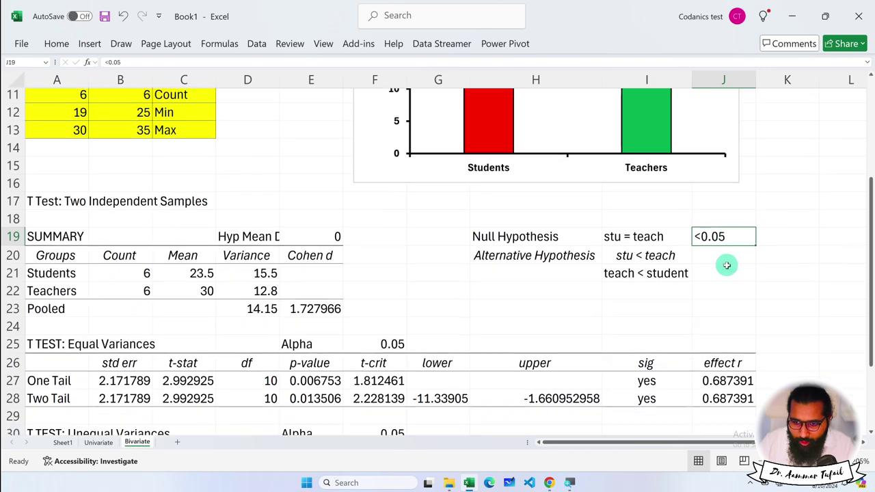
scroll(541, 321, "down", 2)
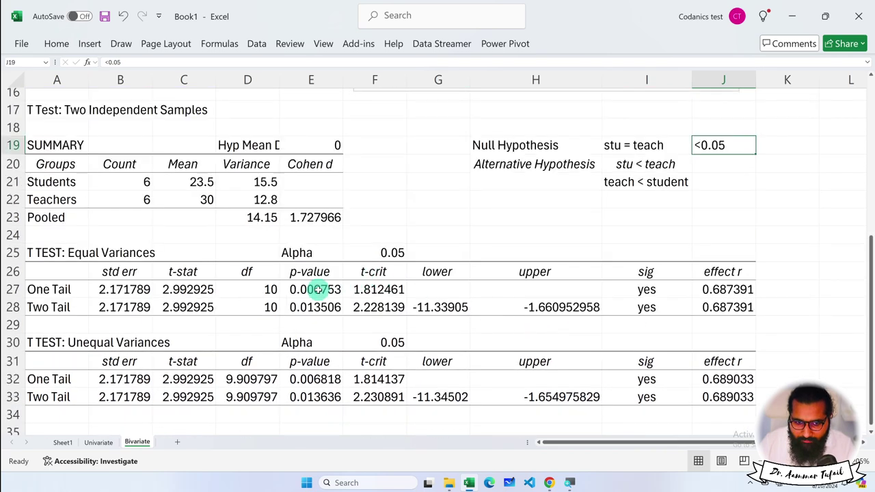
left_click_drag(315, 290, 315, 307)
left_click_drag(311, 379, 311, 389)
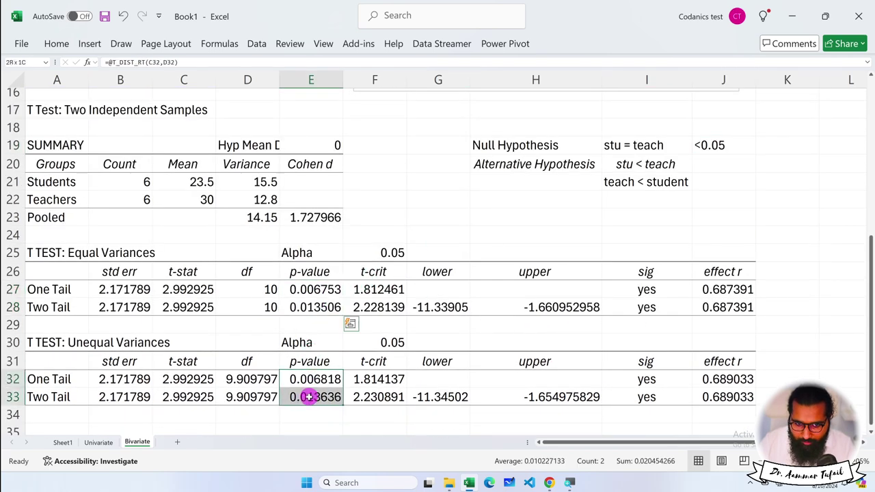
left_click(650, 291)
left_click_drag(650, 292, 653, 398)
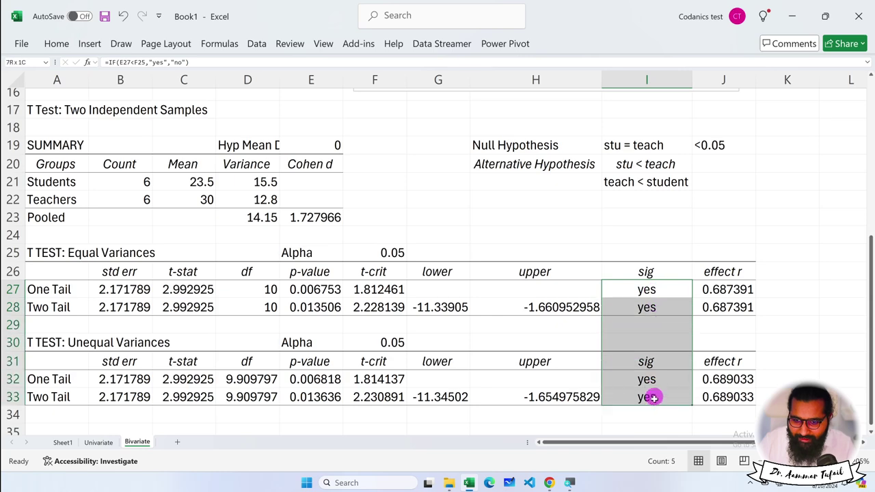
scroll(645, 343, "up", 2)
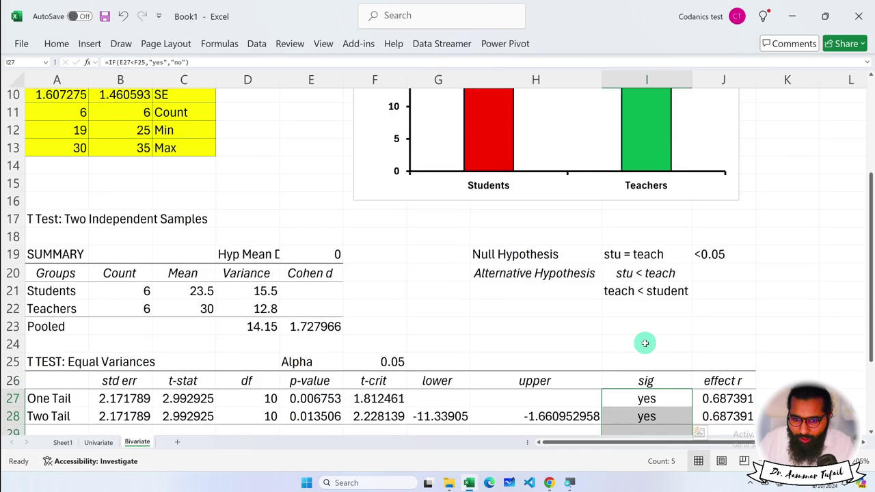
Move '<0.05' into J20 and enter 'Reject' in J19
left_click(722, 274)
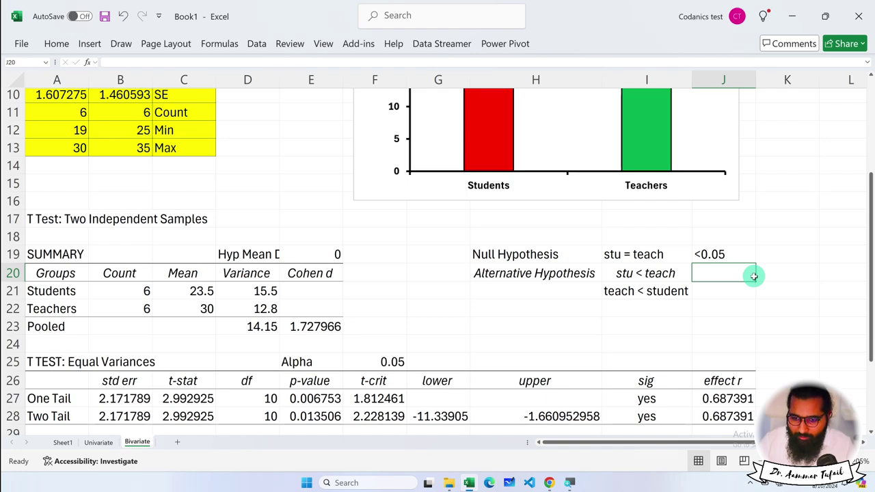
left_click_drag(550, 254, 719, 254)
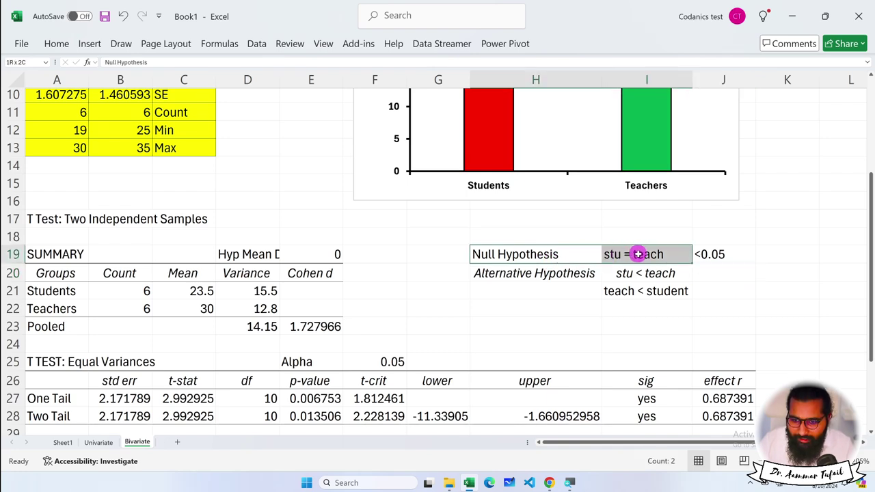
left_click(712, 254)
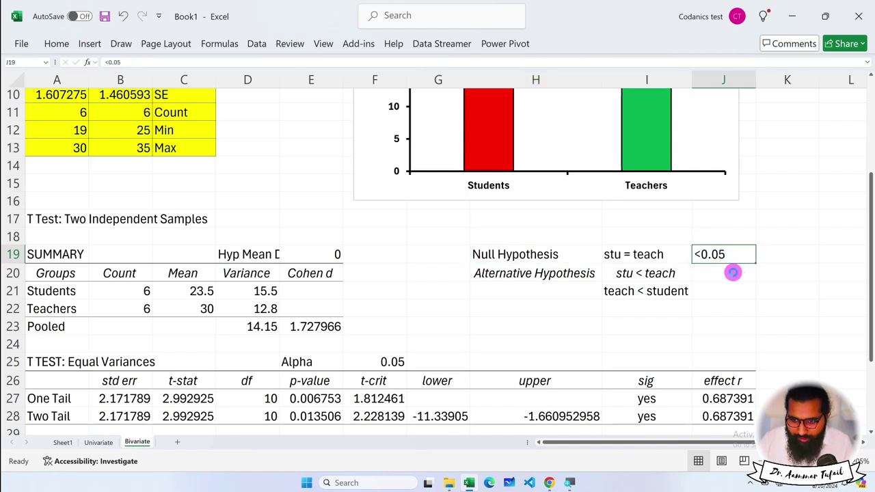
key("ctrl+c")
left_click(733, 273)
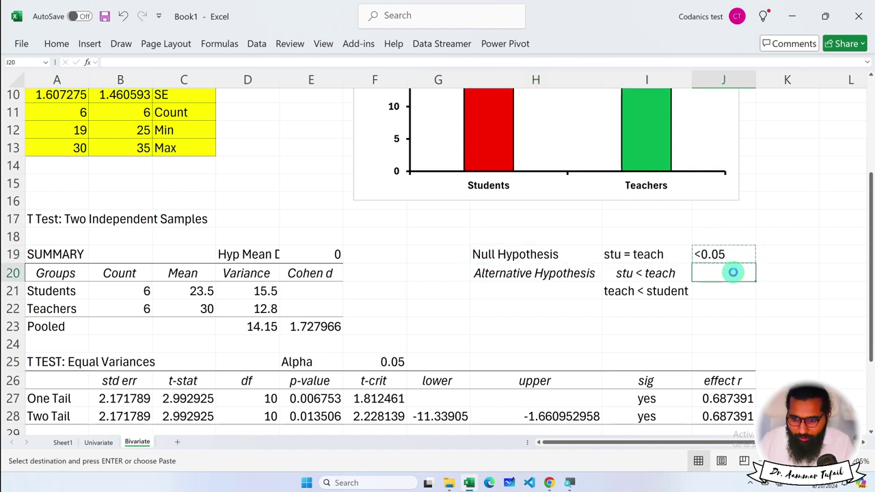
key("Return")
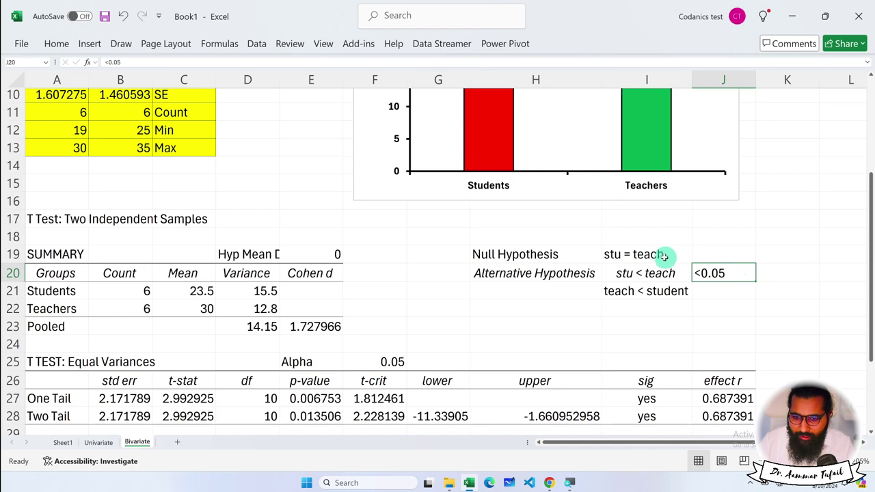
left_click_drag(646, 254, 552, 255)
left_click(735, 257)
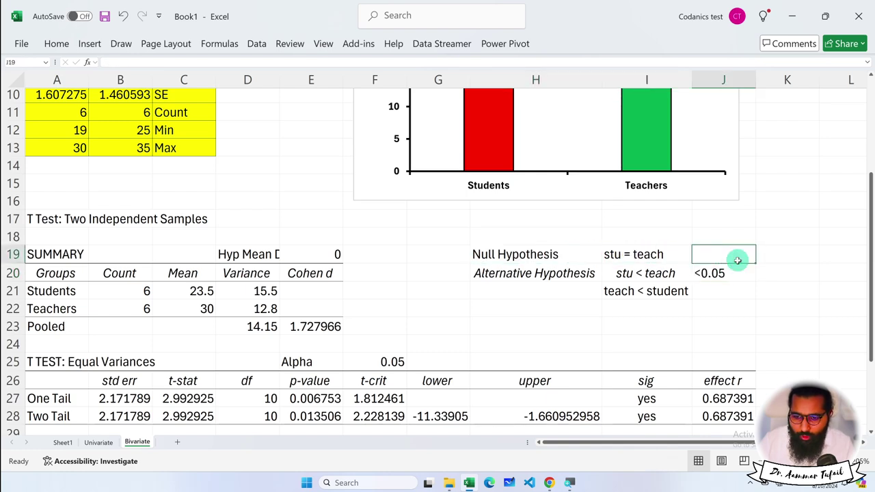
type("Reject")
key("Return")
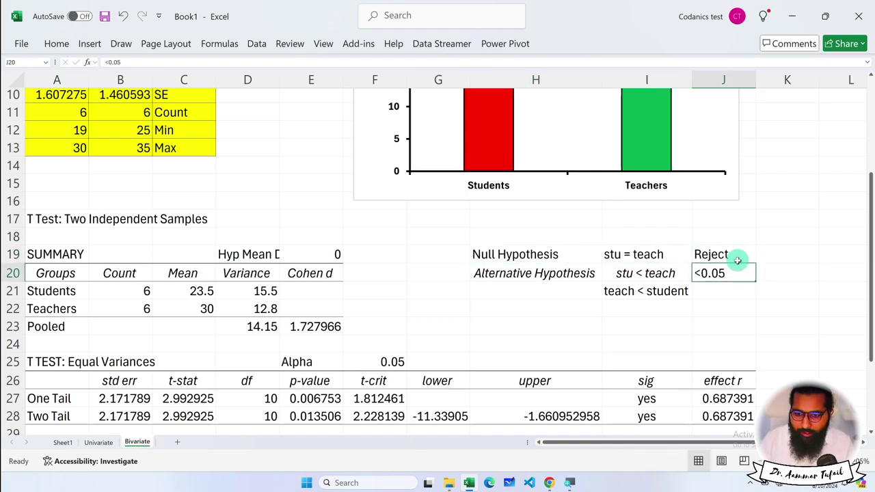
Colour the null hypothesis row H19:J19 text red
left_click_drag(738, 260, 569, 254)
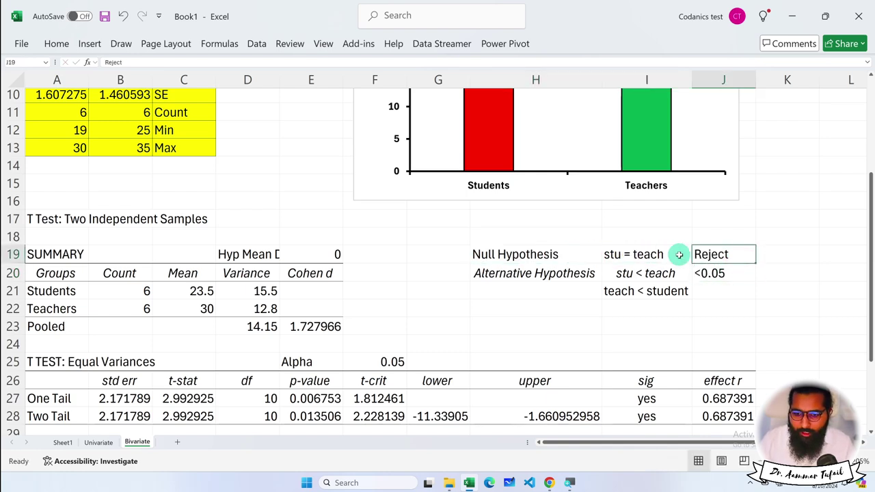
left_click(57, 45)
left_click(182, 86)
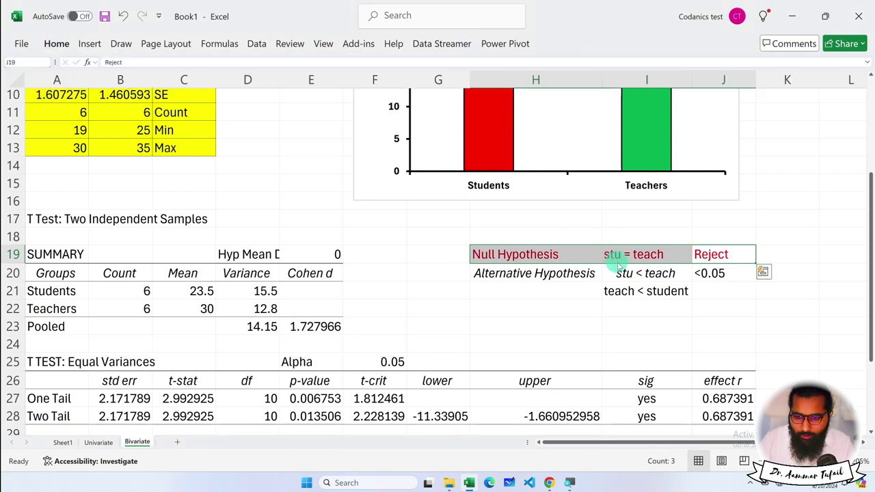
left_click_drag(558, 273, 709, 294)
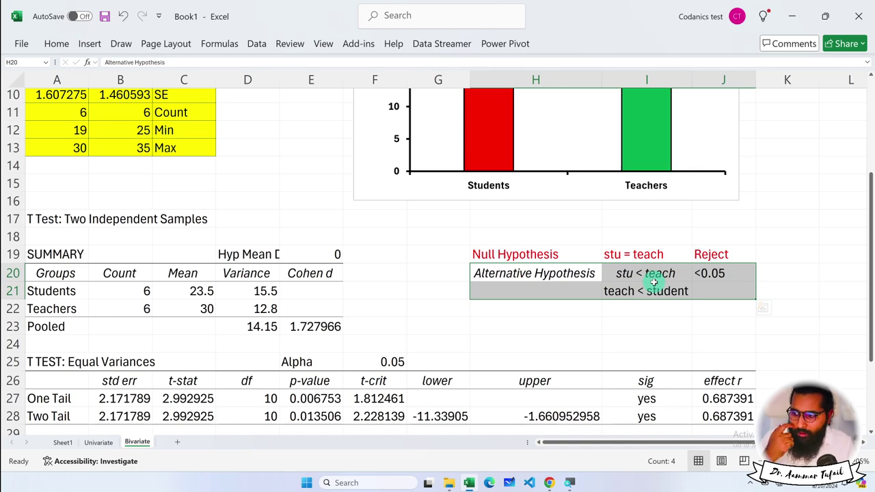
Add the third alternative hypothesis 'stu != teach' in I22
left_click(643, 291)
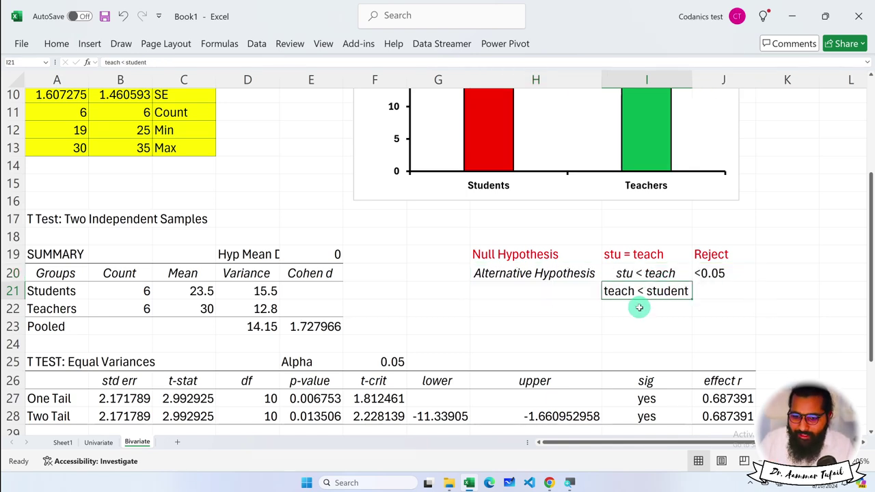
left_click(637, 309)
type("stu ")
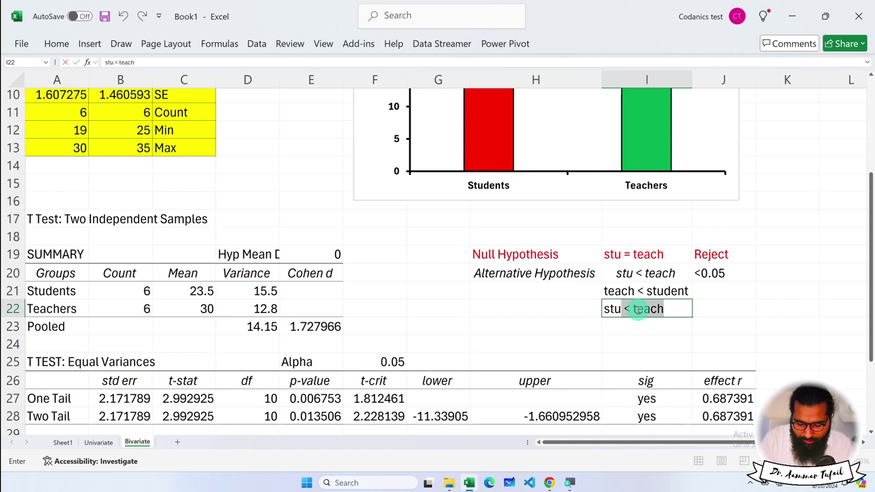
type("!= teach")
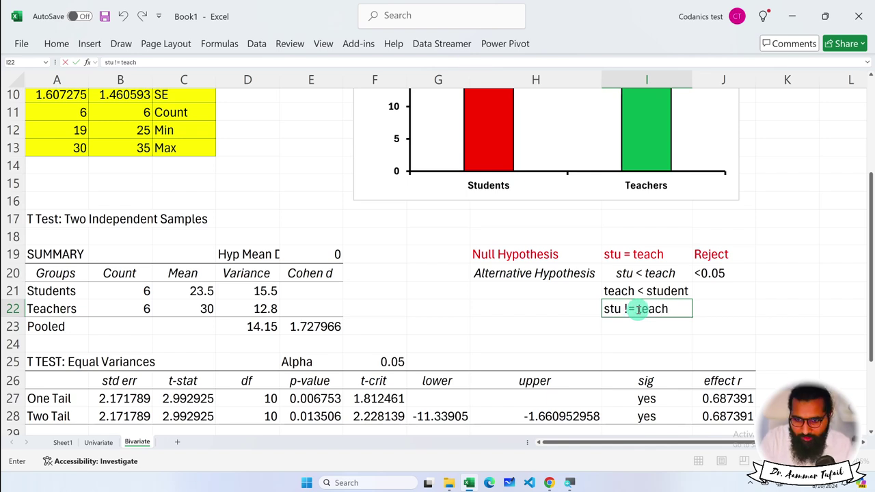
key("Return")
Merge the Alternative Hypothesis label cells H20:H22 and centre them vertically
left_click(604, 274)
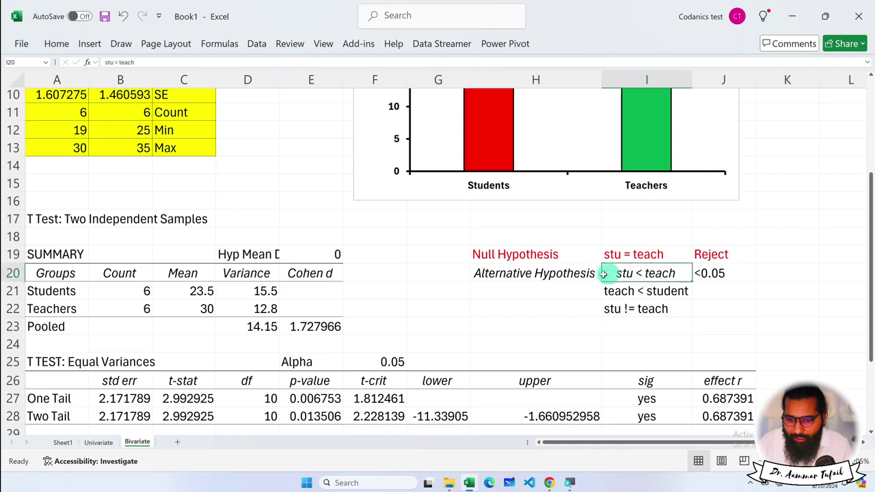
left_click_drag(595, 274, 582, 307)
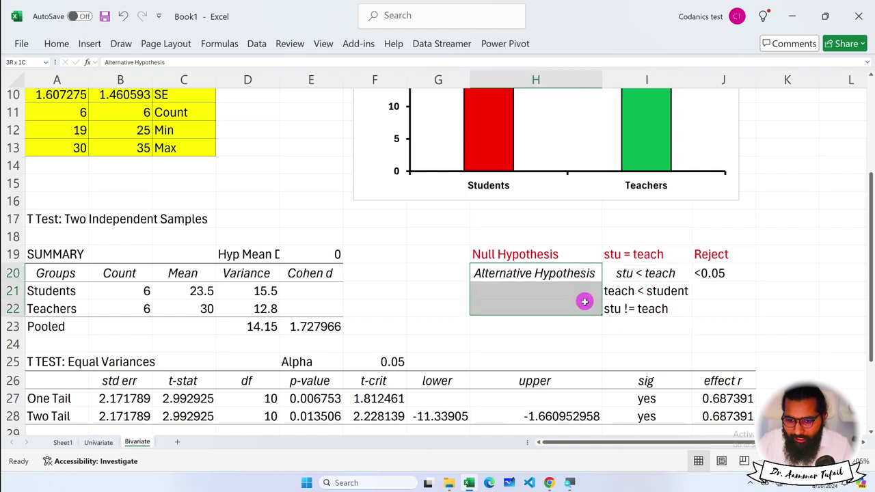
left_click(57, 44)
left_click(308, 85)
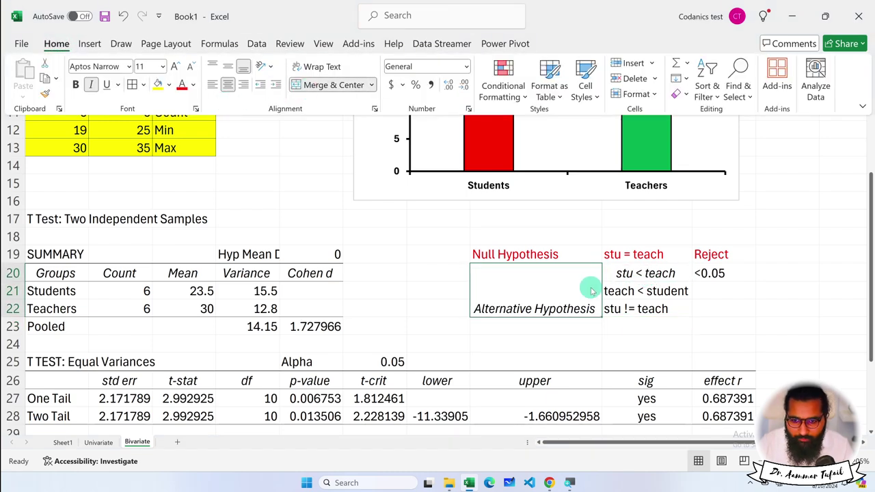
left_click(438, 43)
left_click(393, 43)
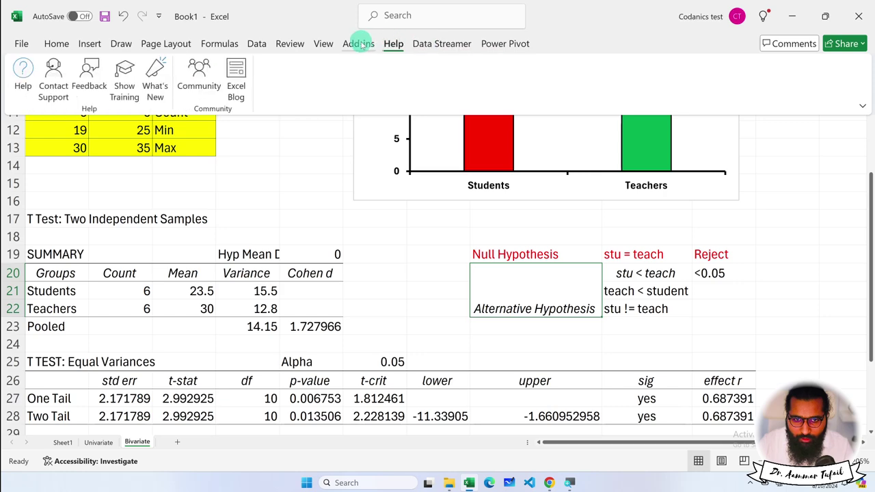
left_click(323, 43)
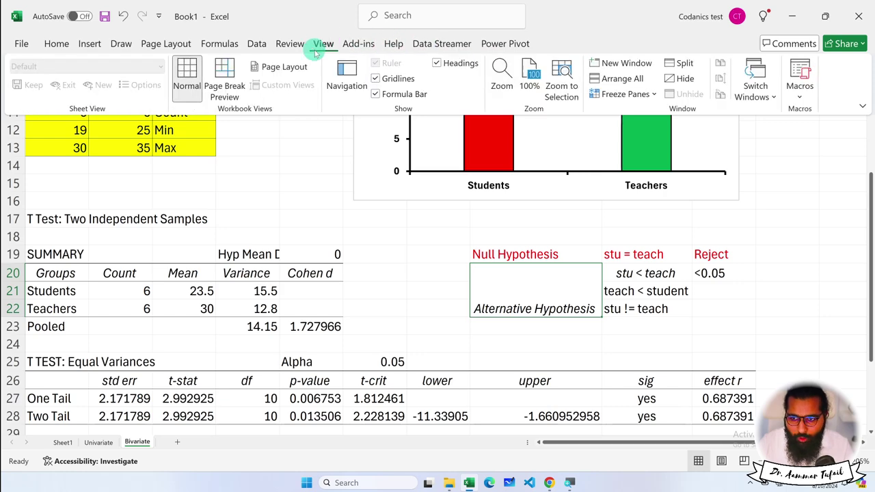
left_click(290, 43)
left_click(259, 45)
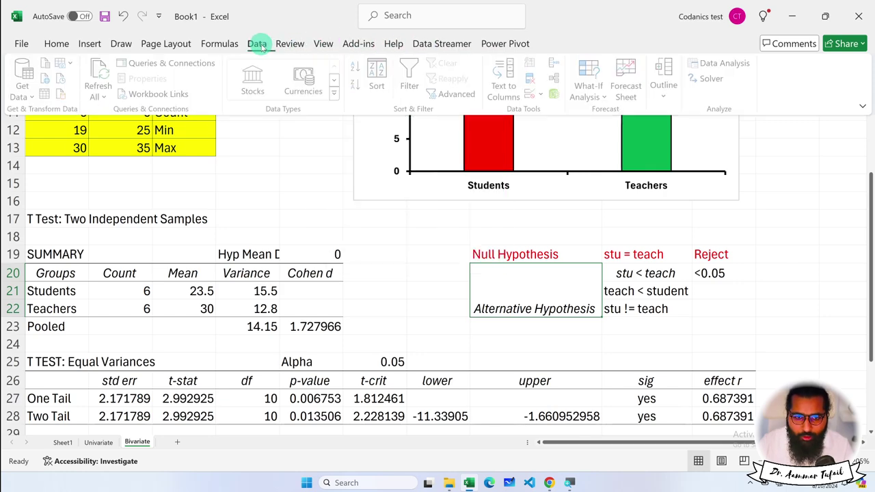
left_click(57, 43)
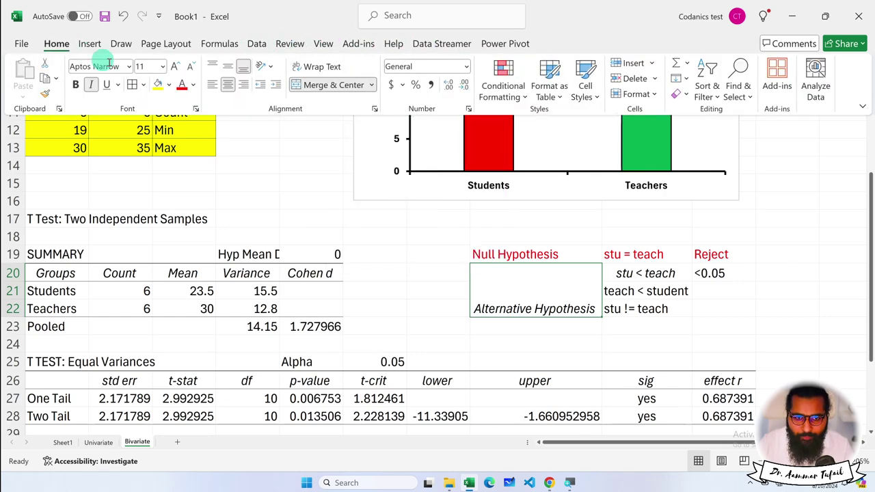
left_click(228, 69)
left_click(616, 291)
Shade the null hypothesis row H19:J19 light grey
left_click(653, 308)
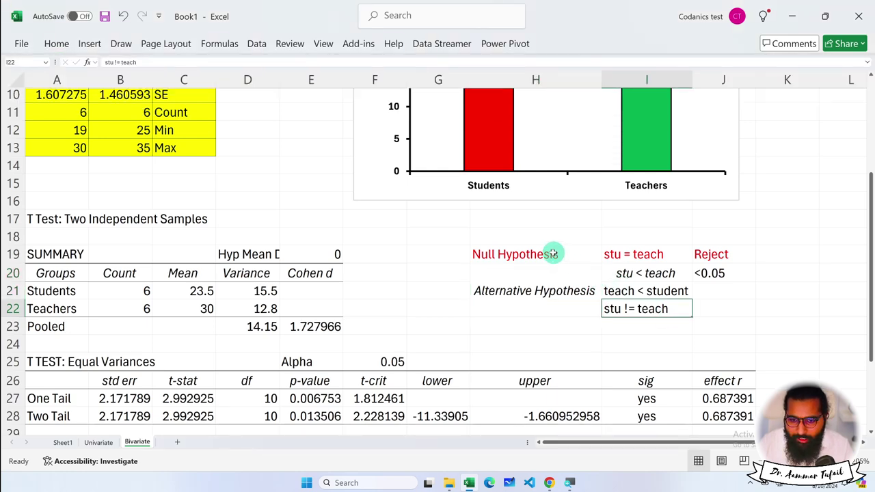
left_click_drag(552, 253, 711, 255)
left_click(55, 43)
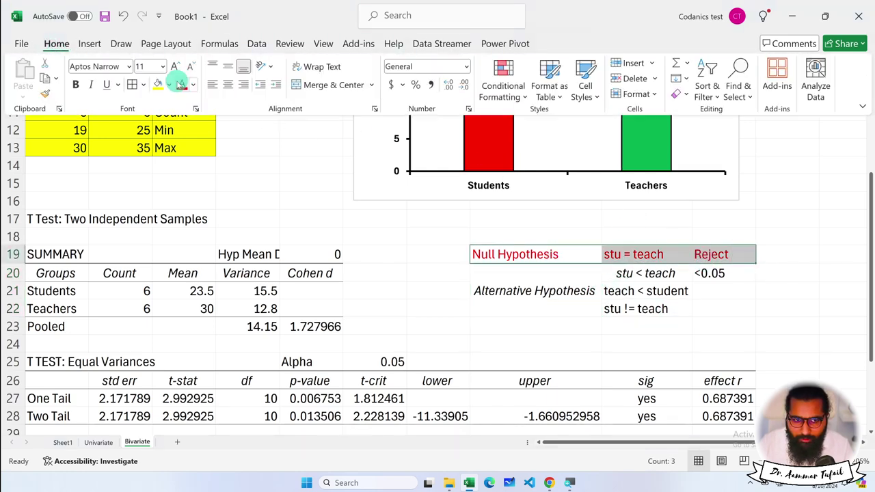
left_click(169, 84)
left_click(180, 114)
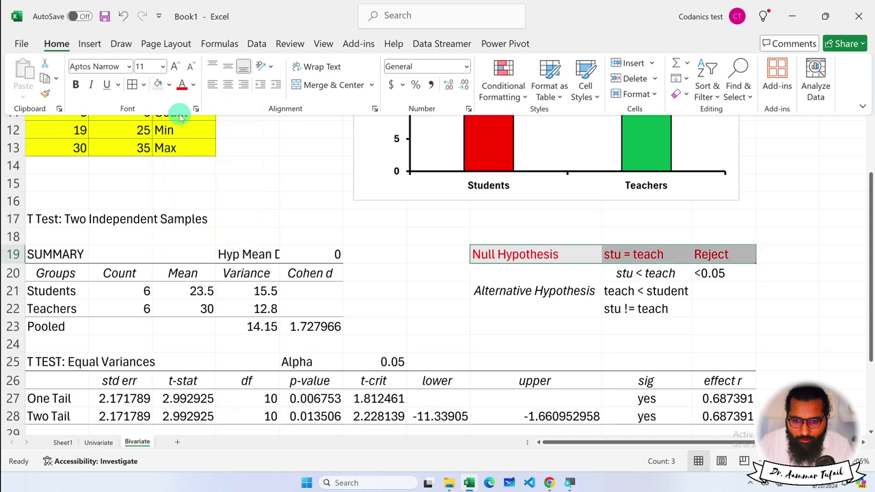
left_click(530, 281)
Merge J20:J22 holding '<0.05' and centre it vertically
left_click_drag(718, 308, 719, 276)
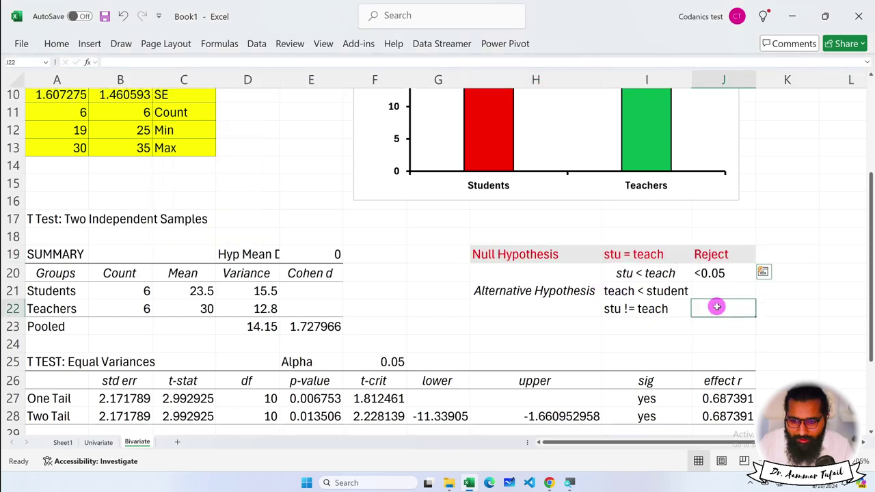
left_click(56, 43)
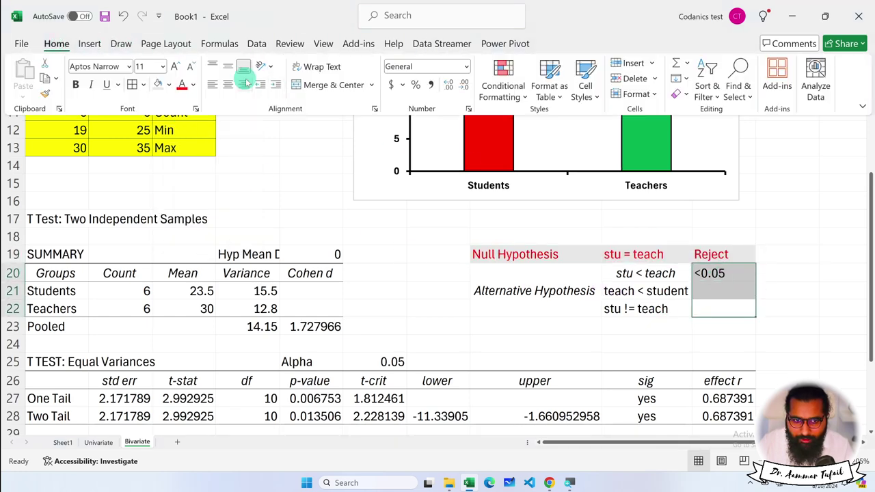
left_click(305, 85)
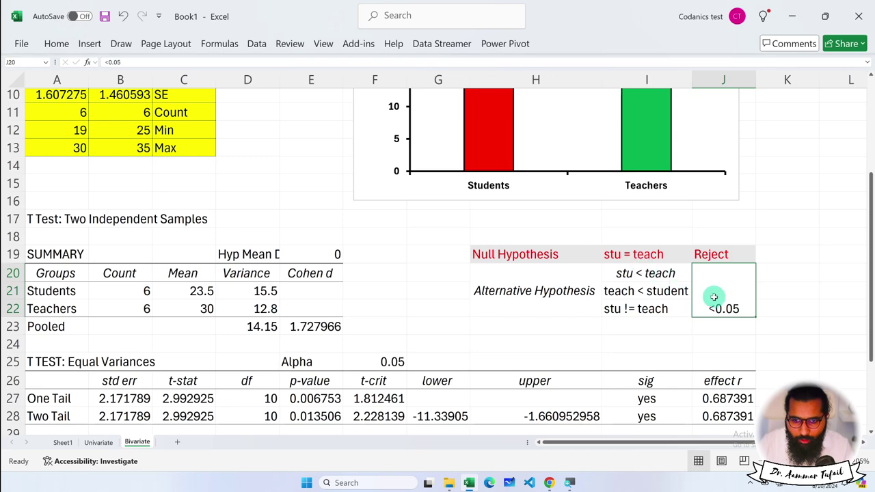
left_click(56, 43)
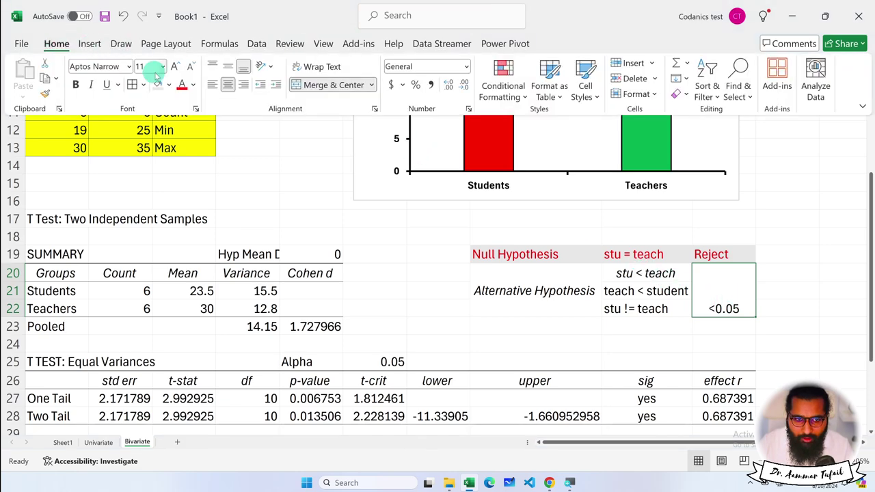
left_click(228, 67)
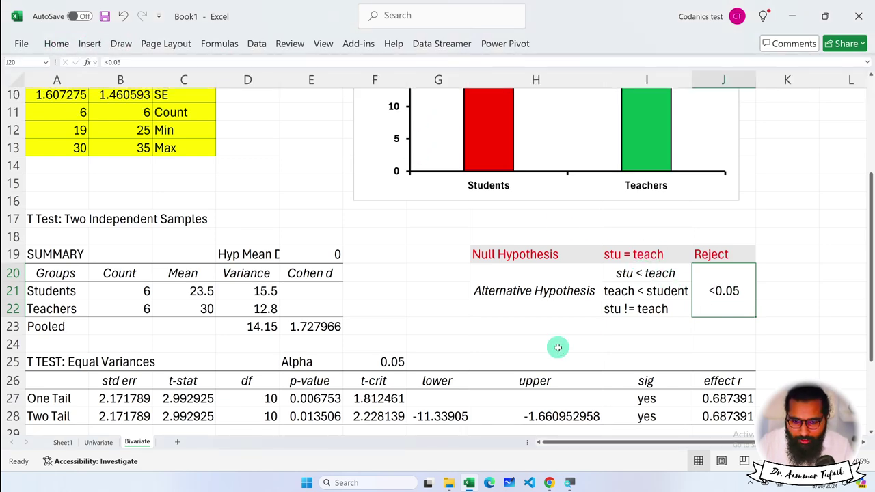
In Chrome, zoom the ABC of Statistics book to 90% and open chapter 7 Inferential Statistics
mouse_move(548, 483)
left_click(597, 448)
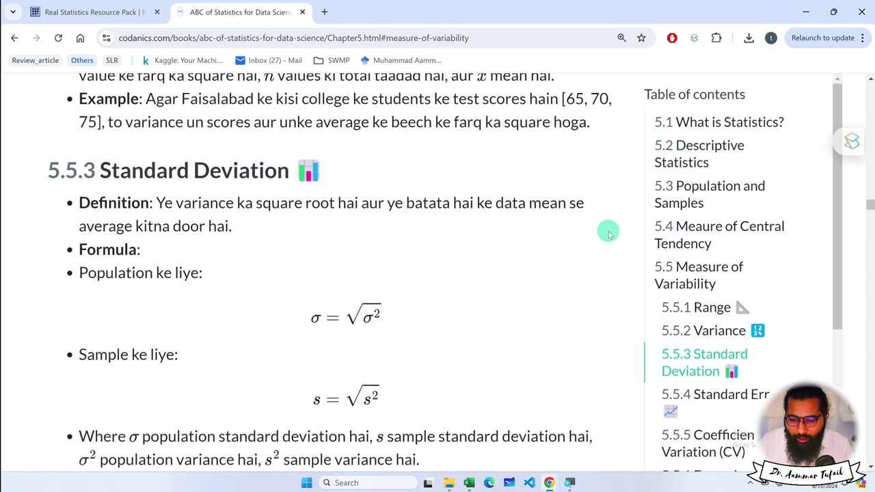
key("ctrl+minus")
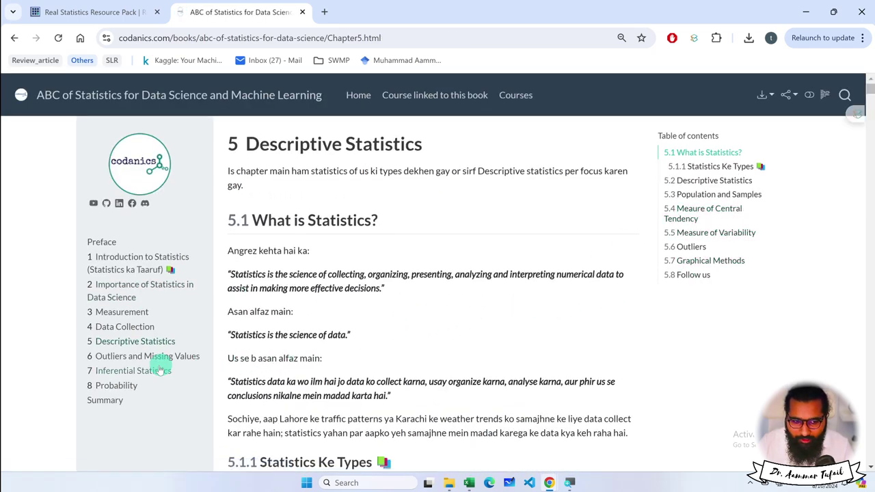
left_click(145, 370)
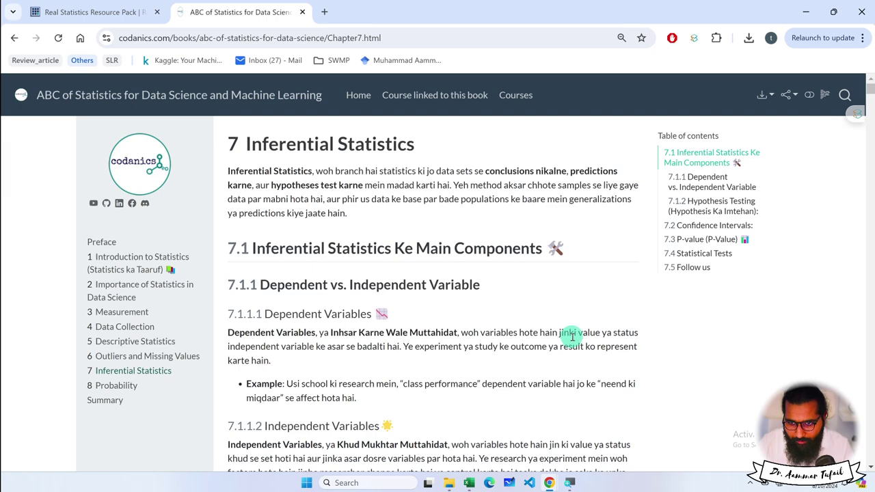
scroll(572, 336, "down", 1)
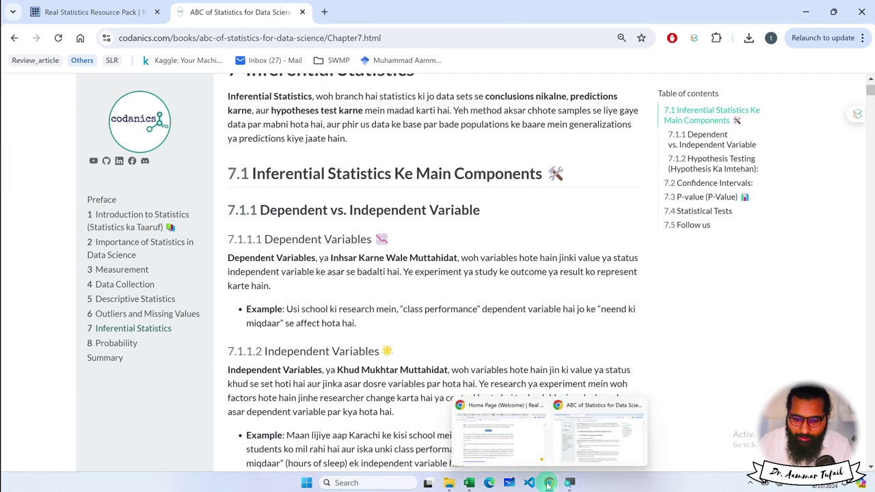
mouse_move(469, 483)
left_click(498, 452)
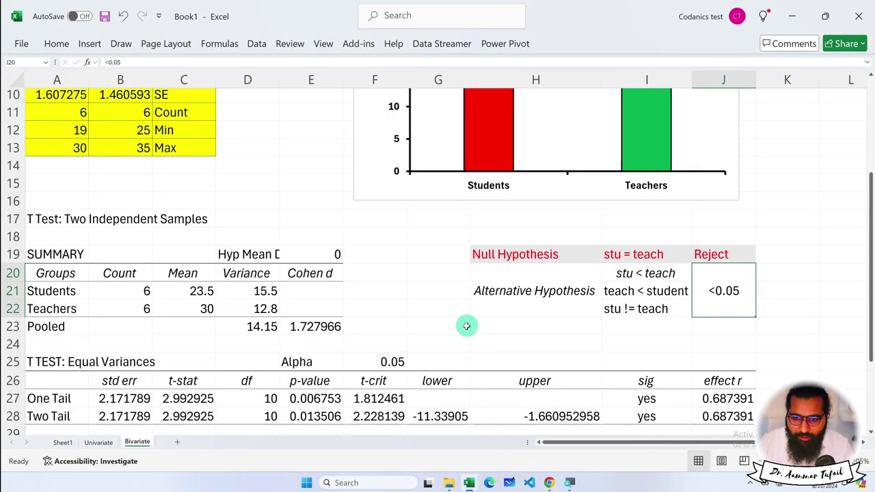
scroll(465, 324, "up", 3)
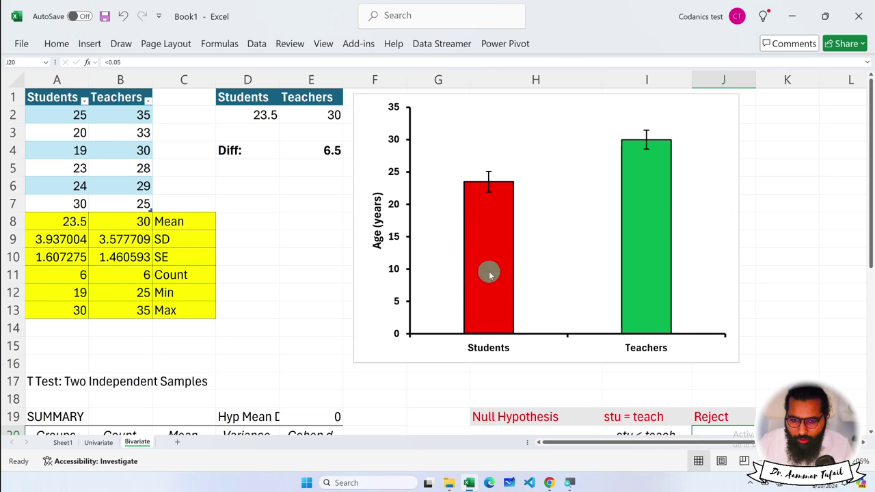
scroll(573, 304, "down", 2)
scroll(732, 380, "down", 1)
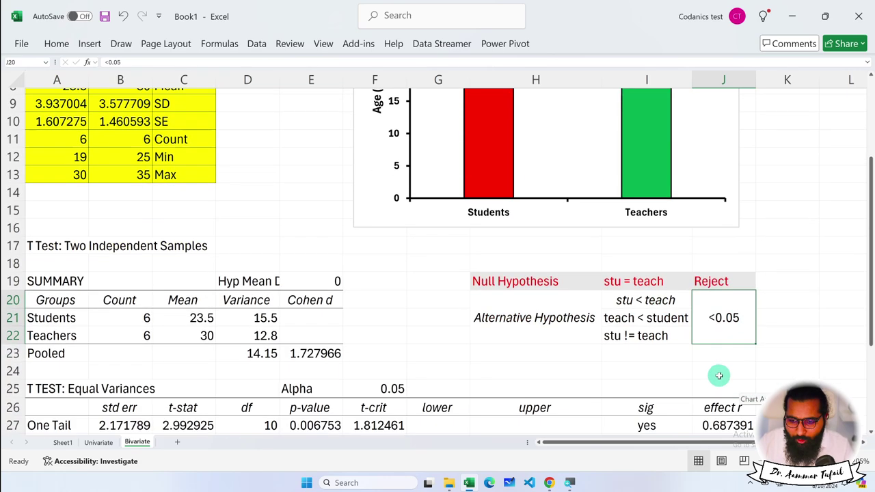
scroll(720, 324, "down", 1)
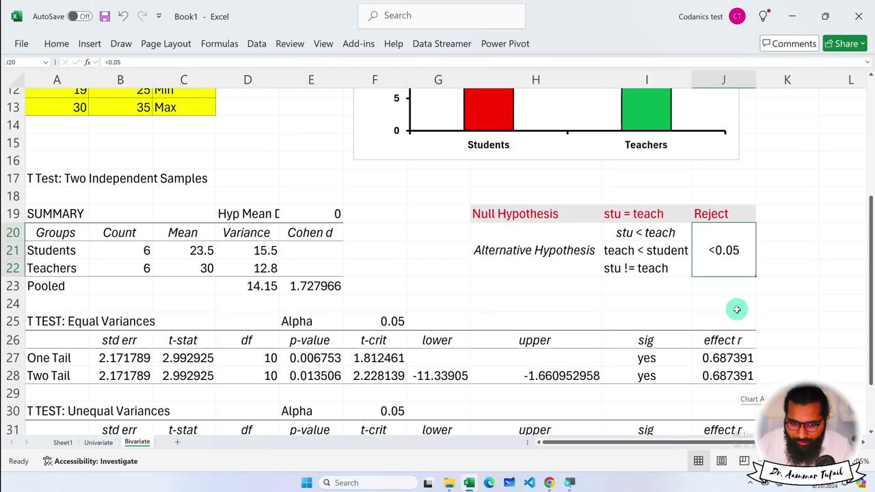
scroll(729, 300, "down", 1)
scroll(730, 302, "down", 2)
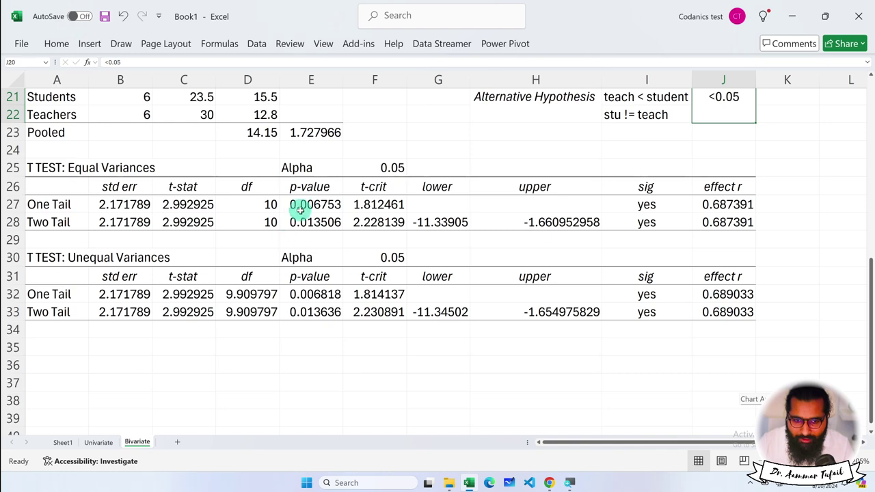
left_click_drag(303, 205, 303, 222)
left_click_drag(312, 296, 313, 312)
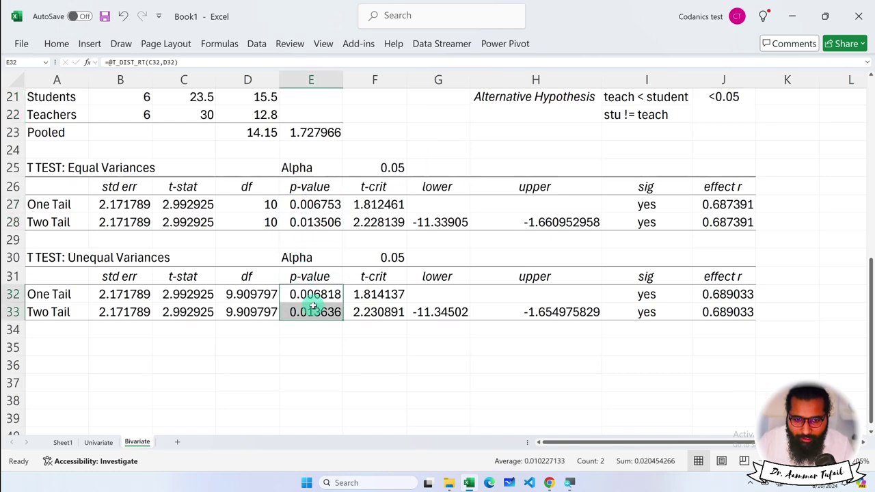
left_click(313, 205)
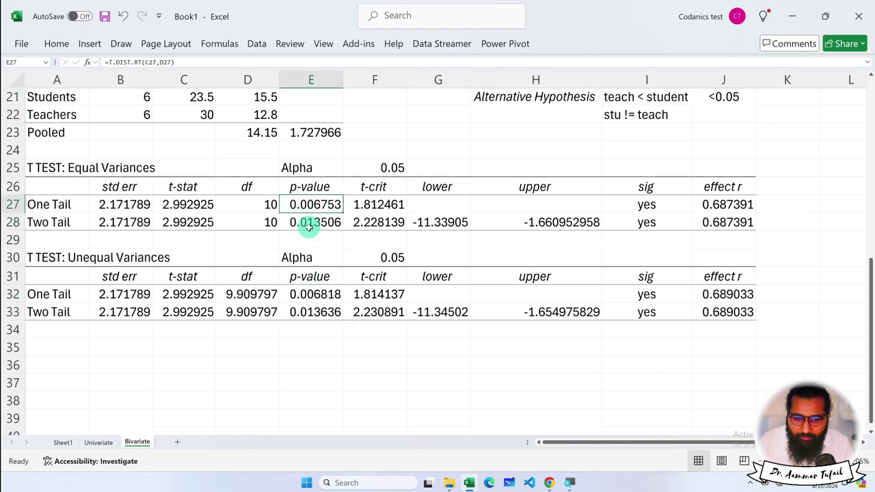
Enter the labels * for < 0.05 and ** for < 0.01 in rows 36–37
left_click(414, 363)
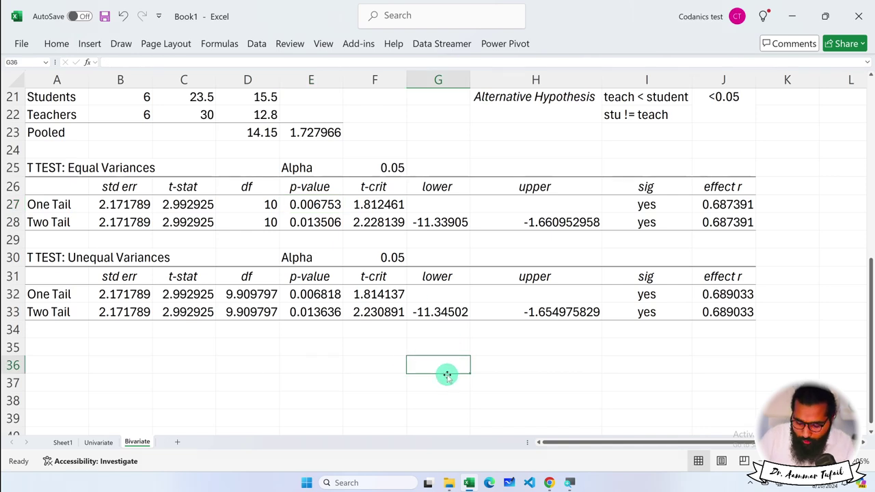
type("< 0.05")
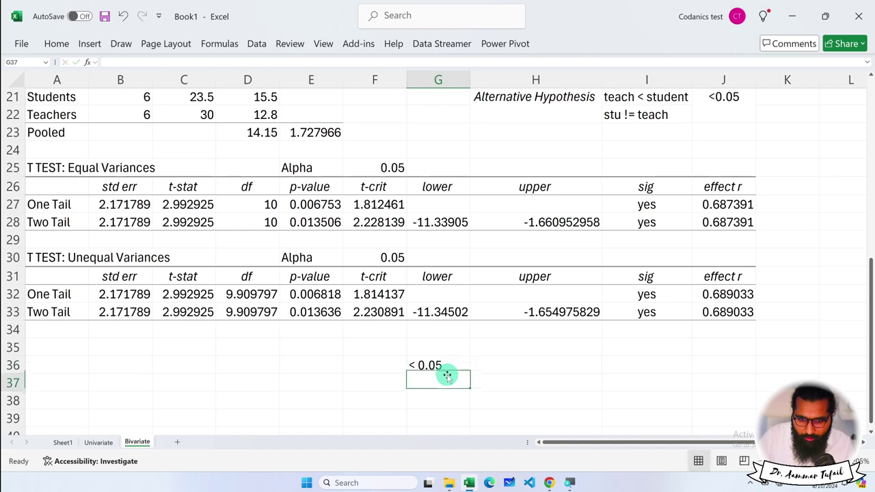
key("Right")
key("Left")
key("Left")
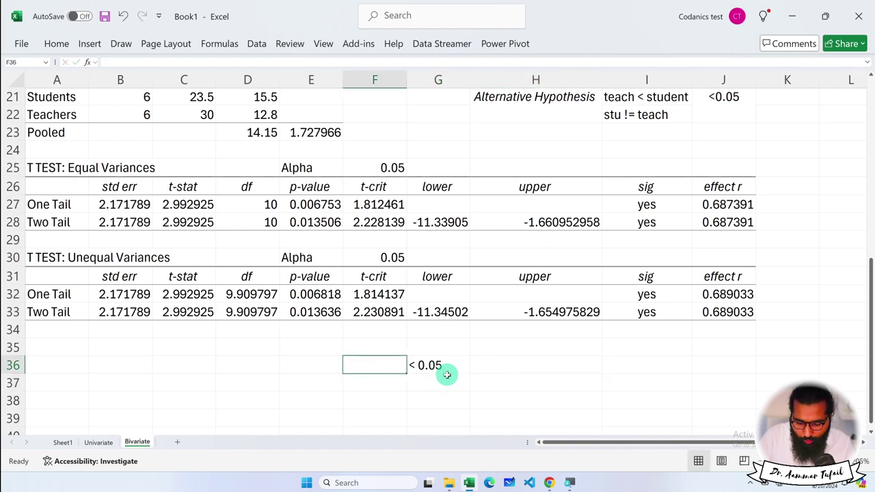
type("*")
left_click(447, 376)
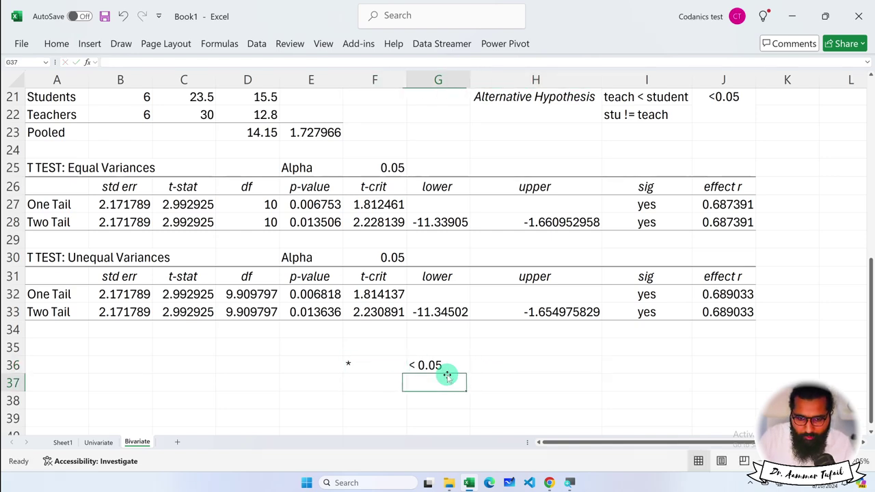
type("< 0.01")
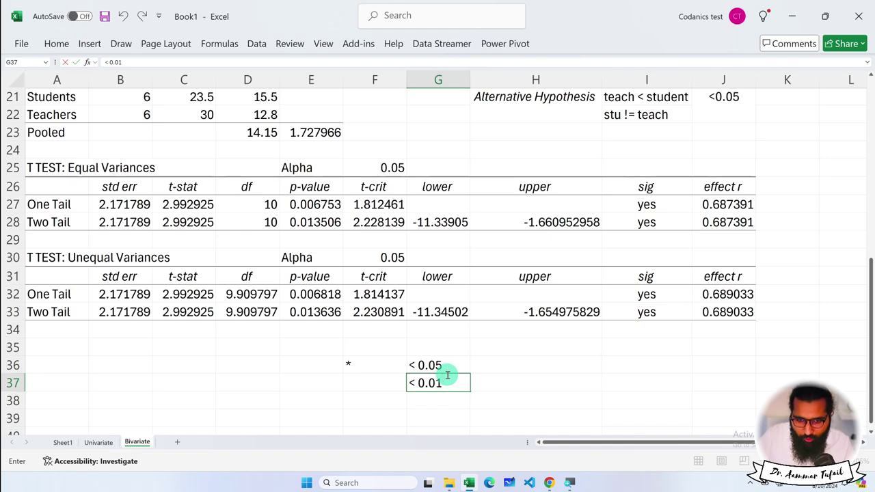
key("Left")
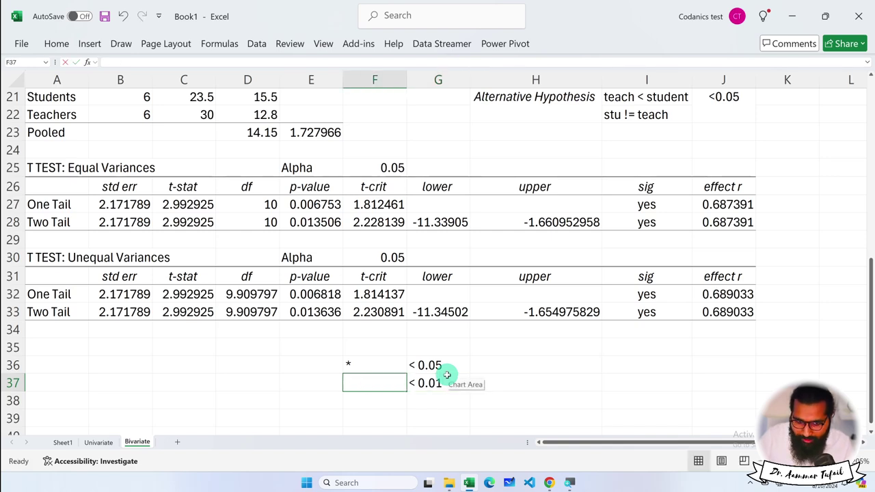
type("**")
key("Return")
Add the *** label for < 0.001 in row 38 and select the F36:G38 key block
key("Right")
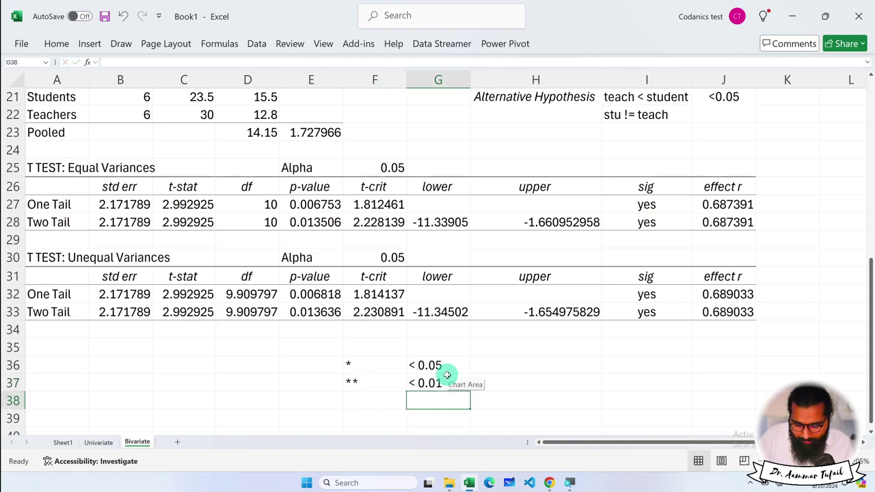
type("< 0.001")
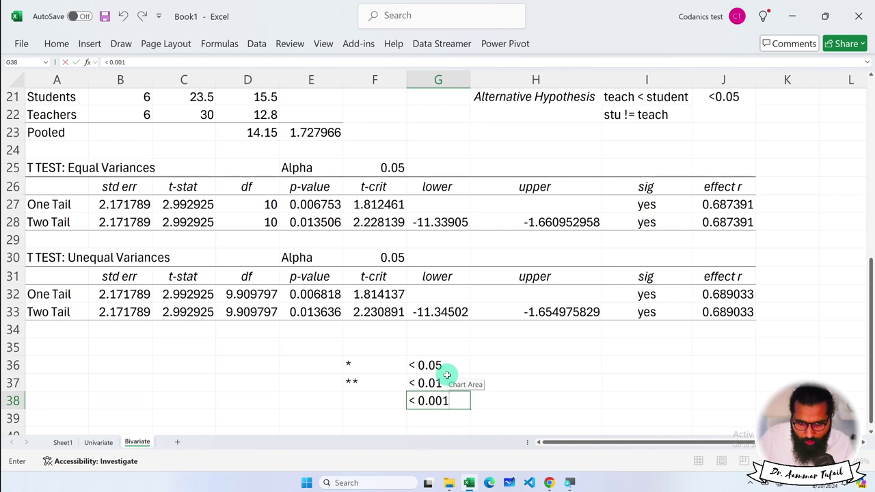
key("Left")
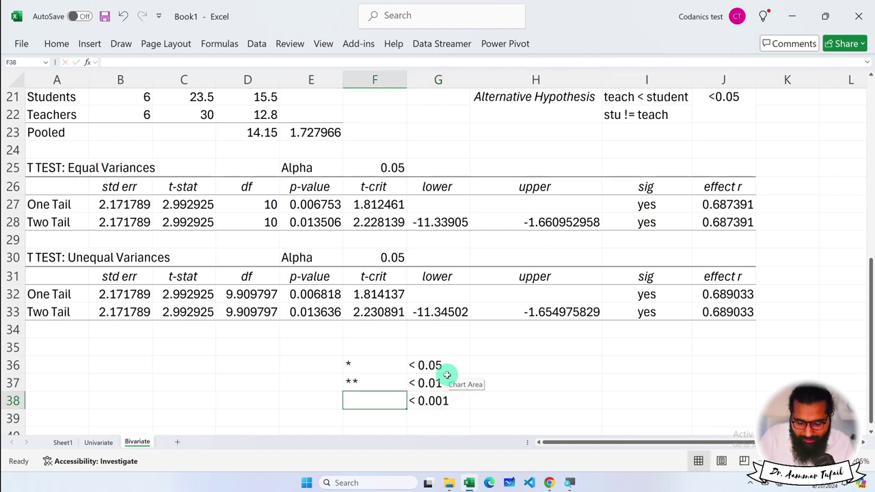
type("**")
left_click(426, 365)
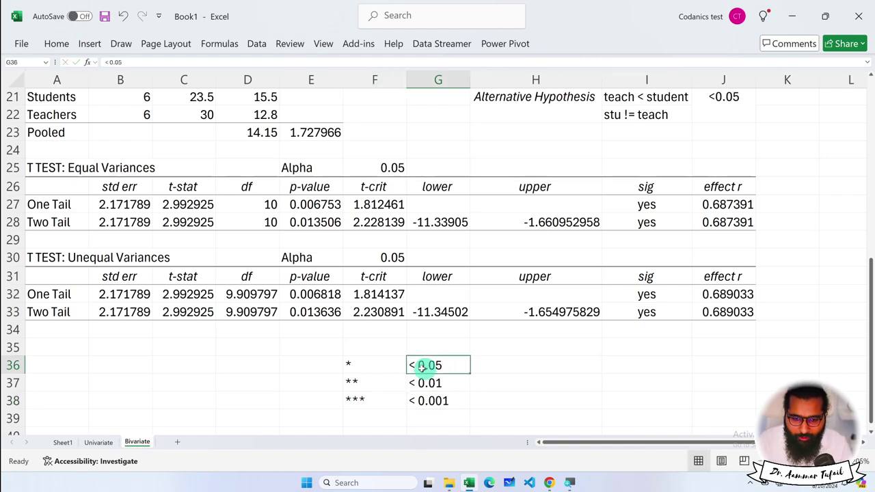
left_click_drag(357, 364, 421, 393)
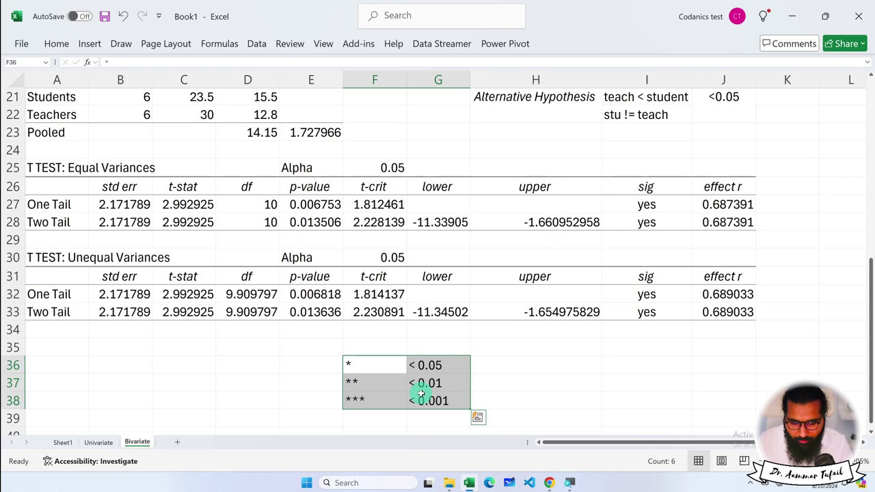
Copy the significance key from F36:G38 to K14:L16
key("ctrl+c")
scroll(510, 356, "up", 7)
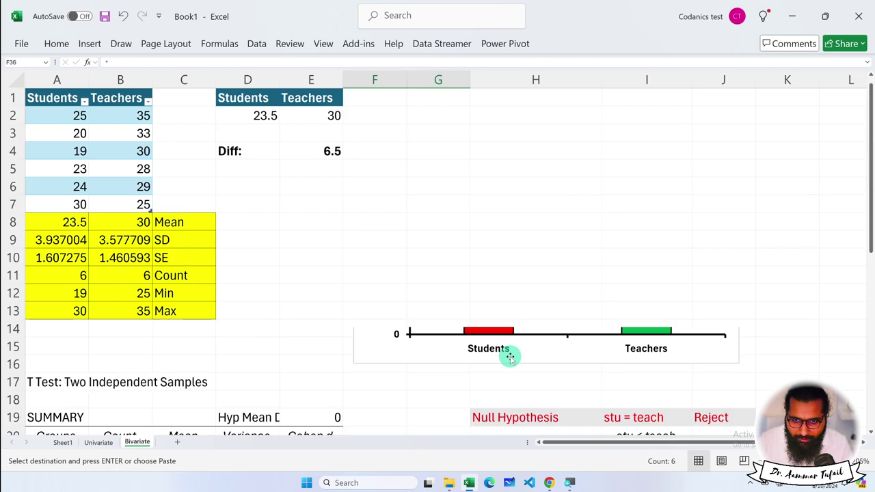
scroll(809, 250, "down", 2)
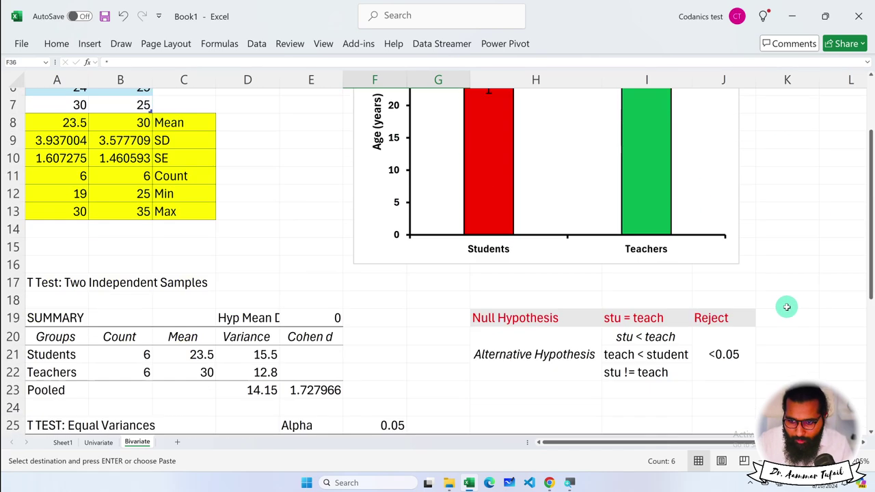
left_click(794, 230)
scroll(794, 228, "up", 1)
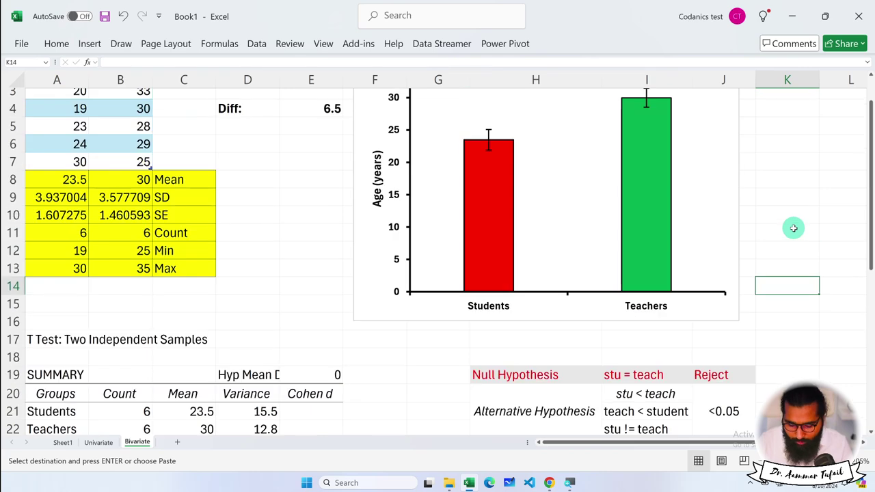
key("Return")
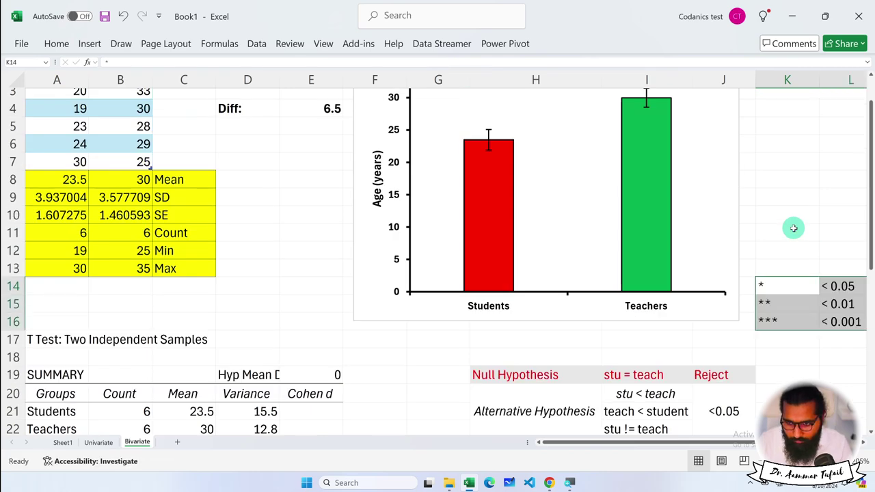
Move the key from K14:L16 up to K5:L7 beside the bar chart and check its cells
scroll(794, 228, "right", 2)
scroll(798, 242, "up", 1)
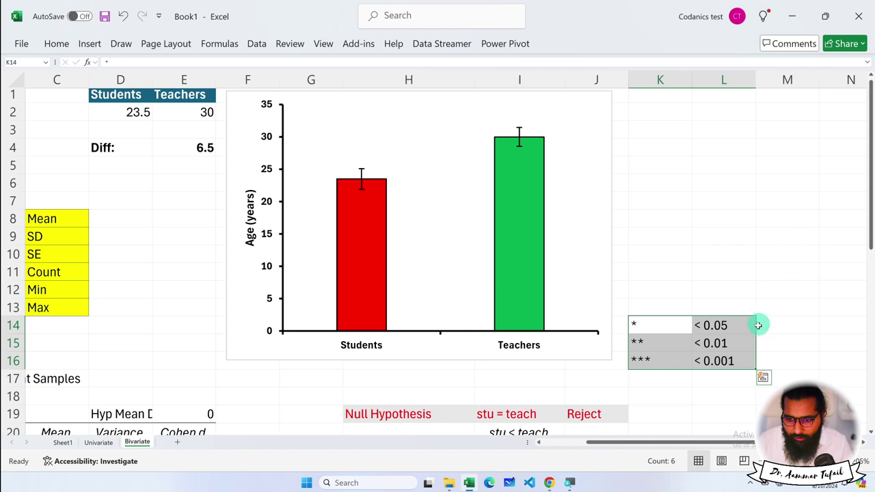
left_click_drag(677, 326, 711, 359)
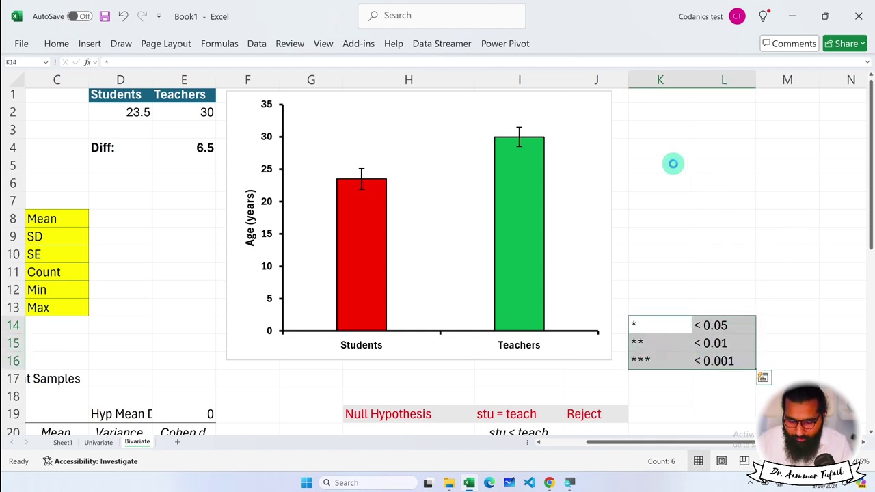
key("ctrl+c")
left_click(673, 164)
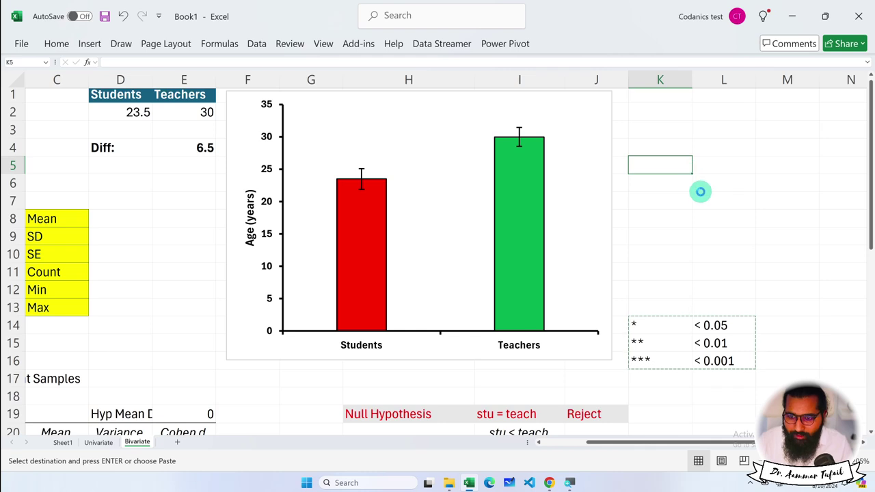
key("ctrl+v")
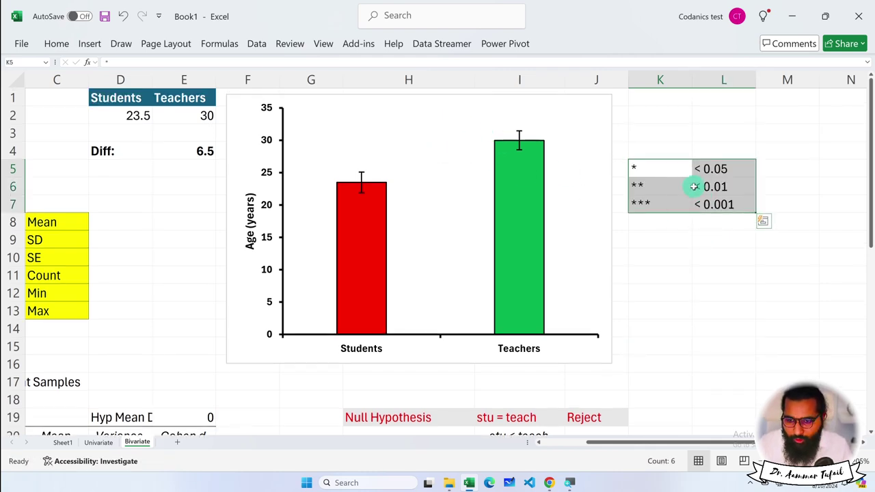
left_click(664, 256)
left_click(651, 168)
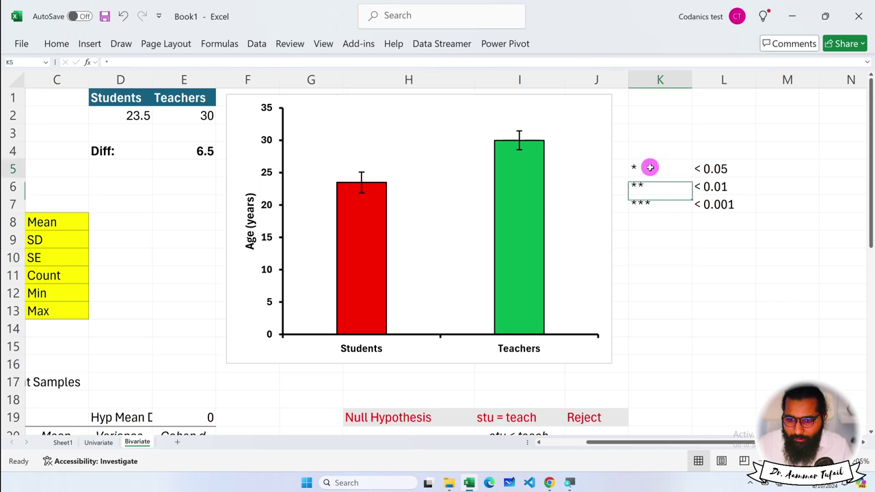
left_click(719, 169)
scroll(728, 192, "down", 3)
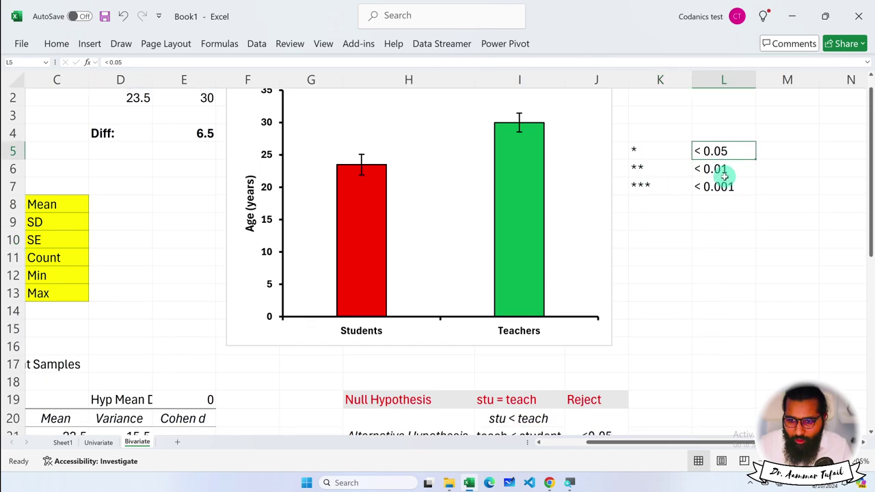
scroll(724, 178, "down", 2)
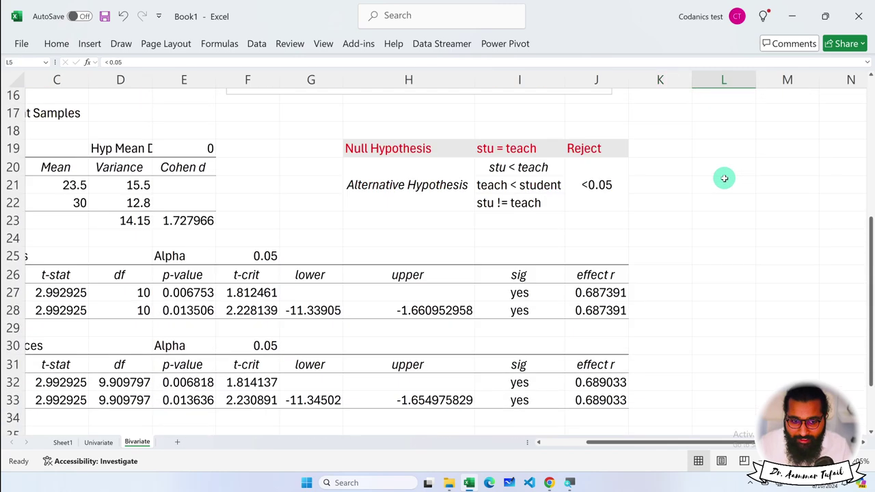
left_click(186, 294)
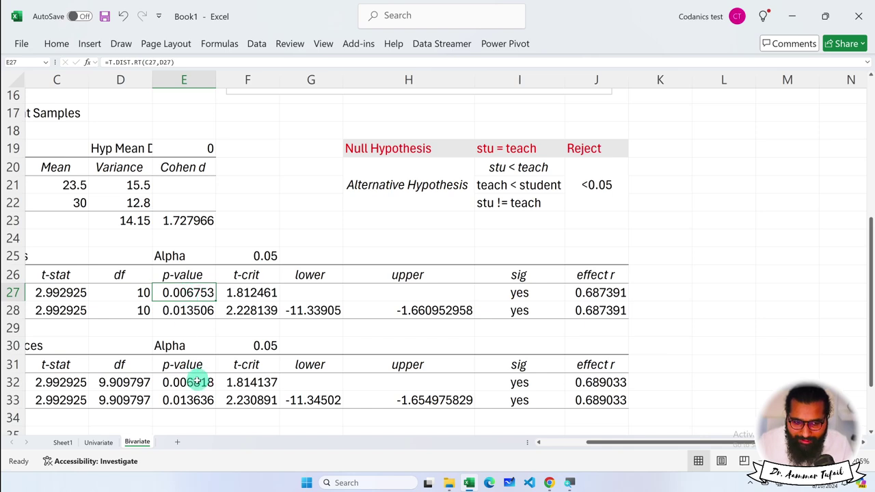
left_click(189, 382)
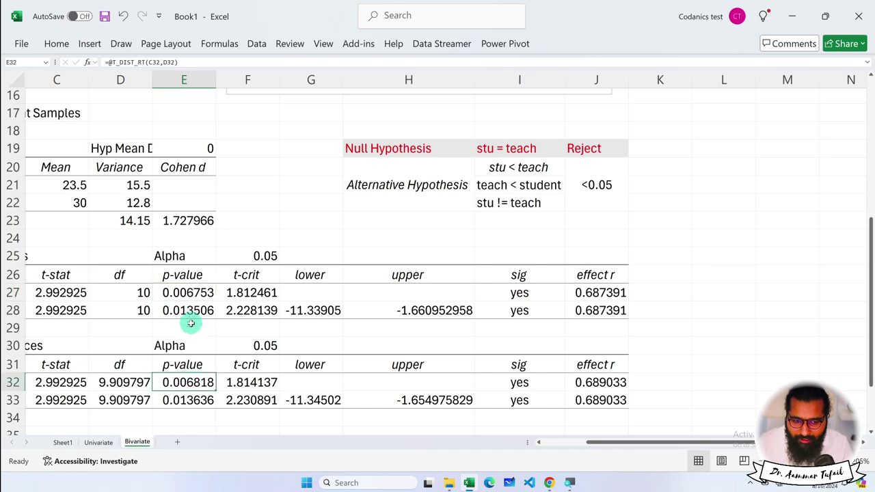
left_click(186, 296)
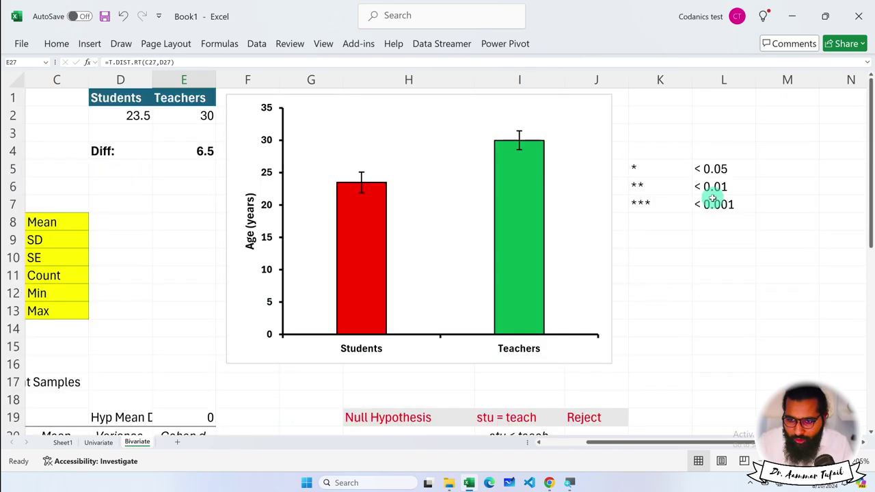
left_click(654, 191)
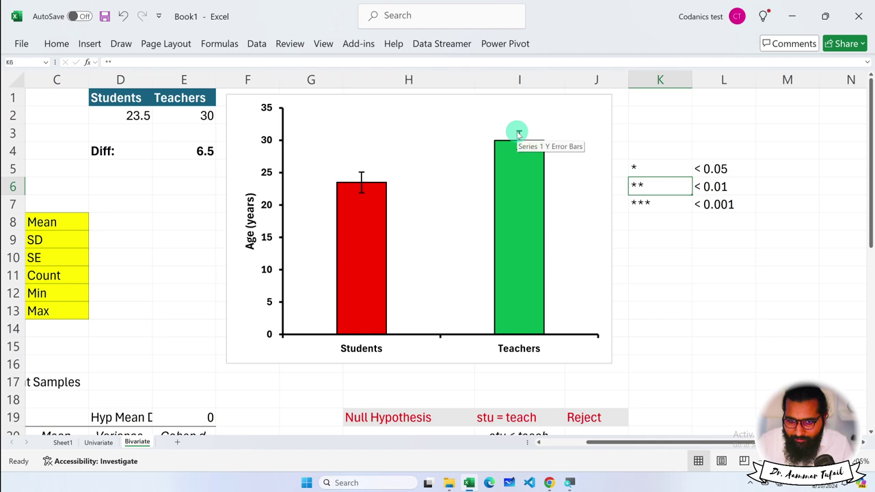
Insert a text box on the age chart for the ** label
right_click(464, 128)
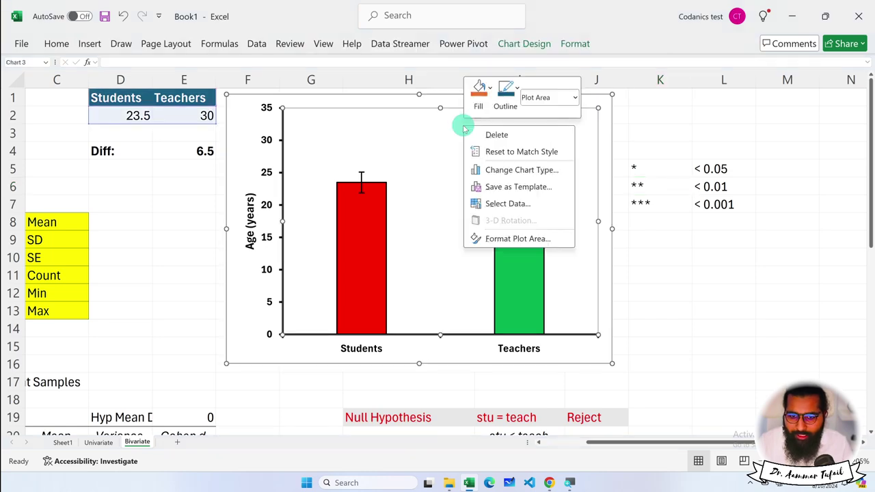
left_click(411, 133)
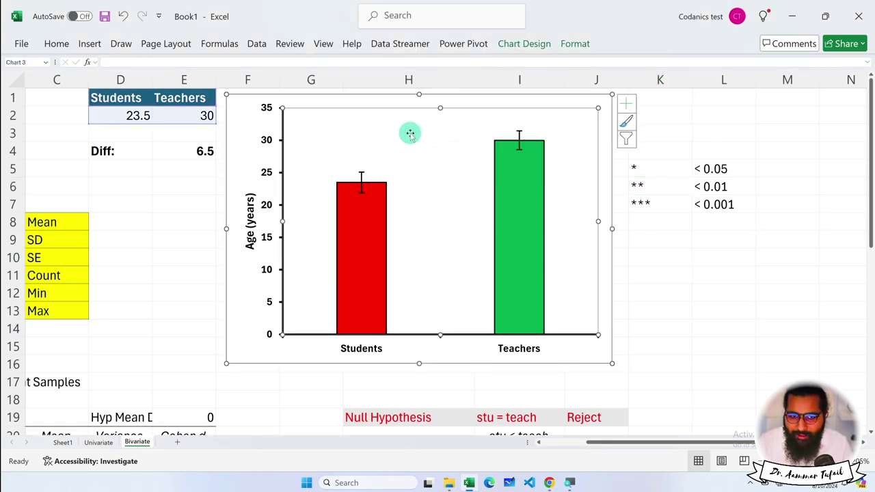
left_click(90, 44)
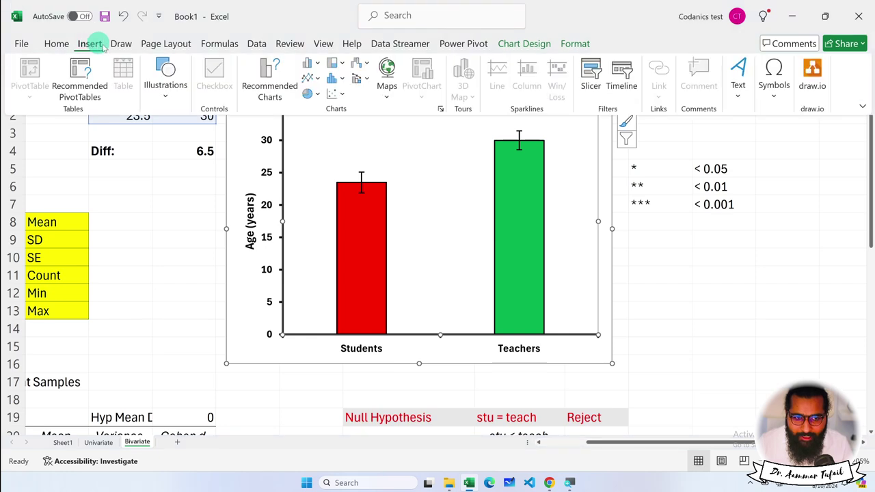
left_click(741, 97)
left_click(732, 134)
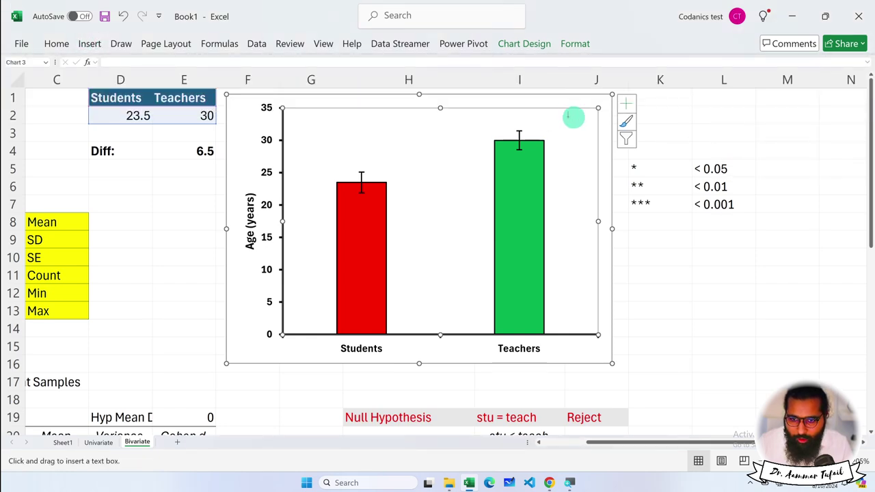
left_click(508, 118)
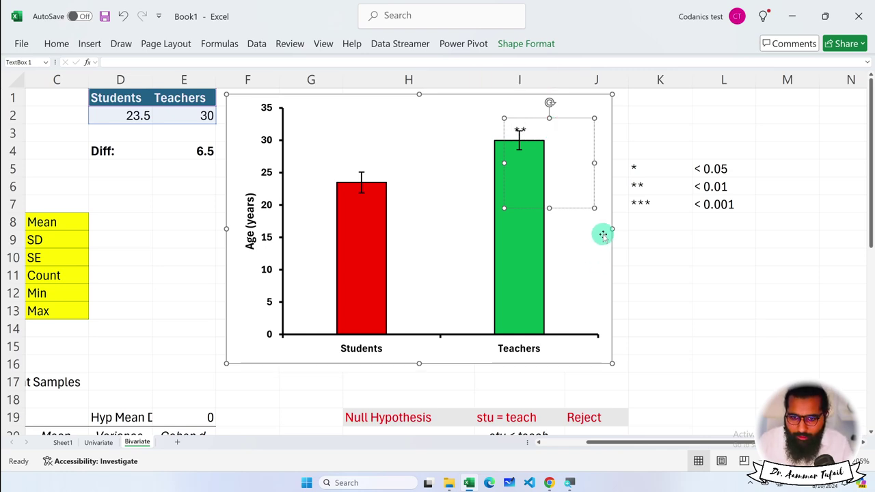
Shrink the ** label's box so it sits snugly above the Teachers bar
left_click_drag(593, 207, 526, 110)
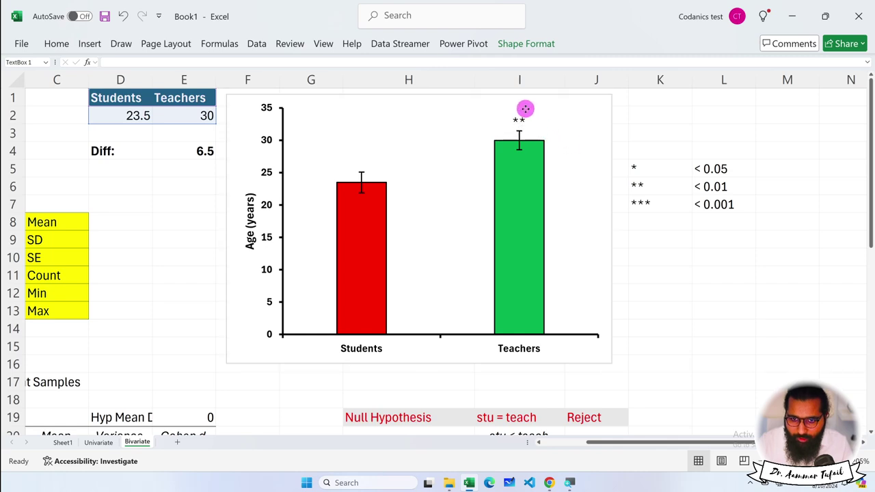
left_click(715, 273)
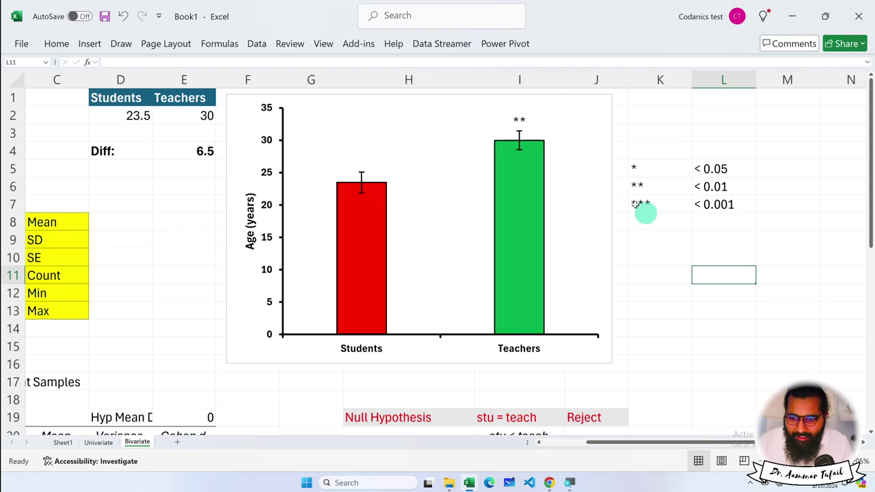
left_click(517, 118)
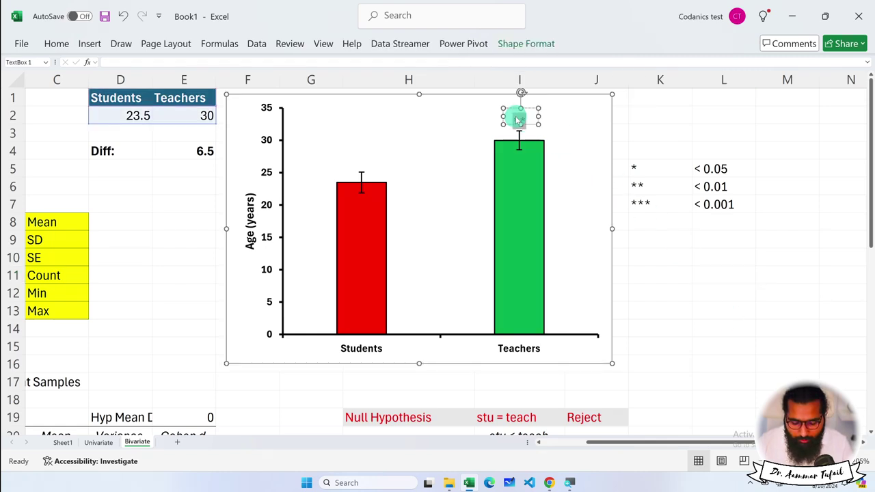
left_click(737, 336)
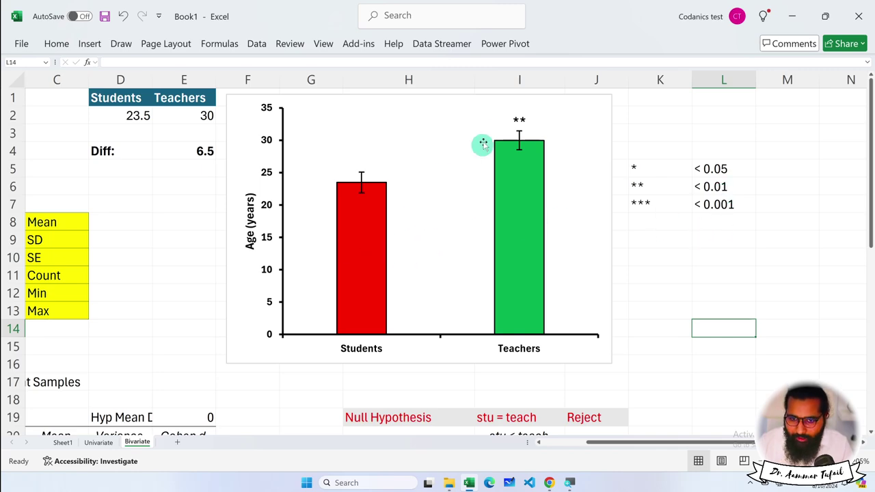
Check the one-tail p-value of 0.006753 in E27, then reselect the age chart
scroll(694, 283, "down", 2)
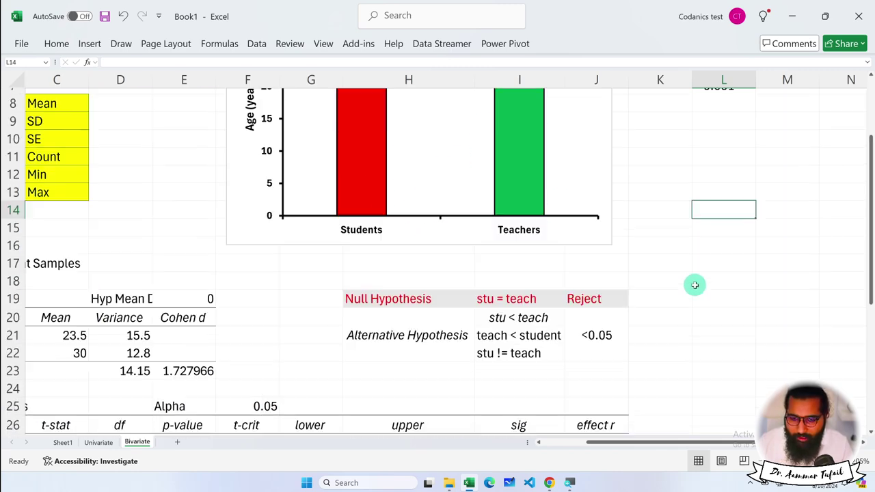
scroll(693, 283, "down", 4)
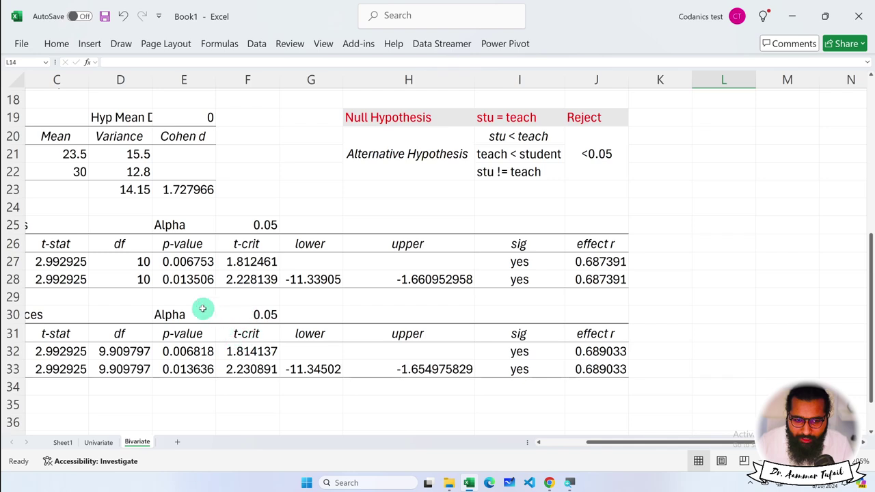
left_click(185, 262)
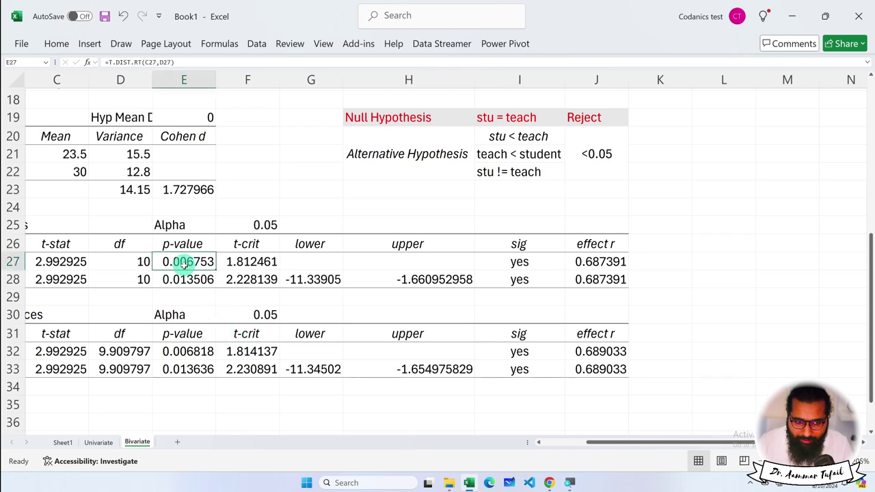
scroll(185, 263, "up", 6)
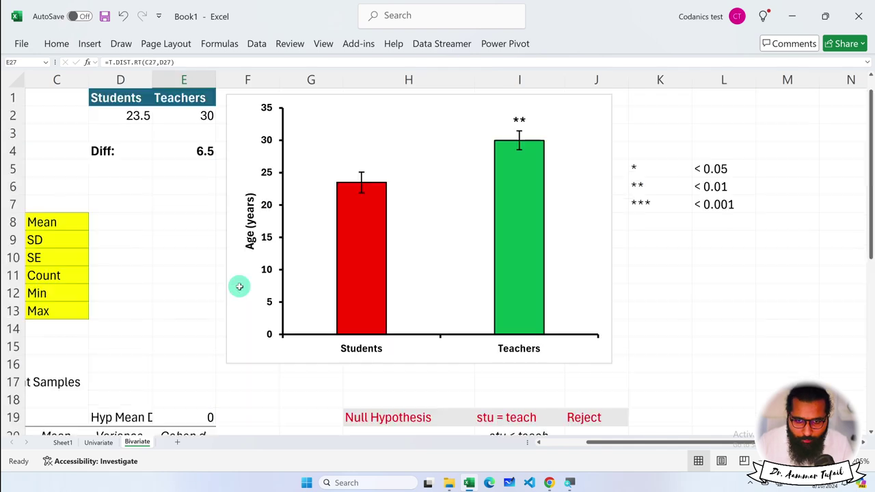
left_click(522, 107)
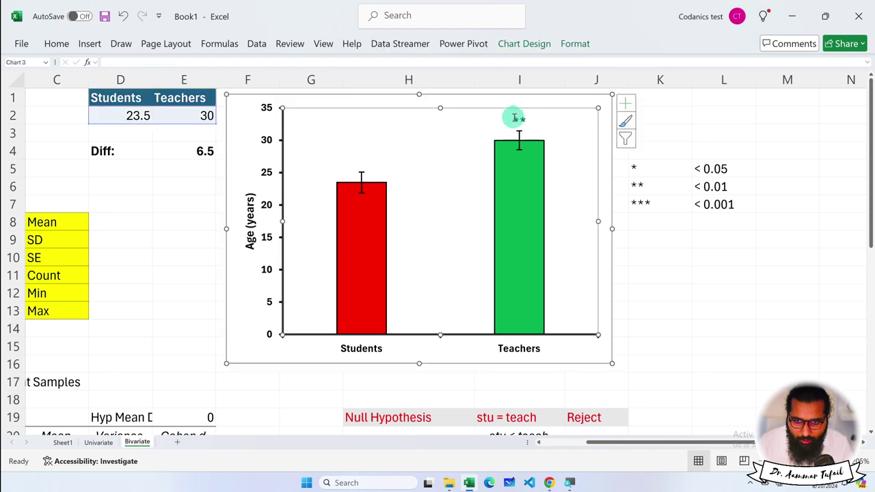
left_click(522, 109)
left_click(312, 113)
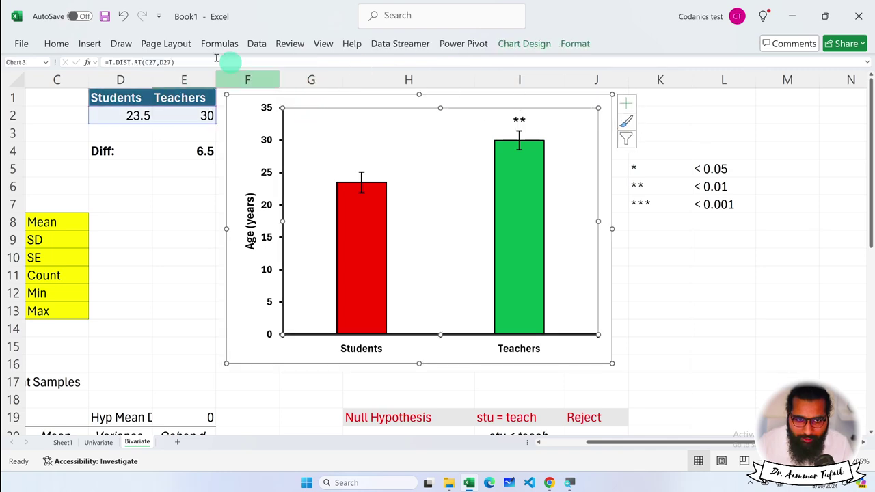
left_click(90, 43)
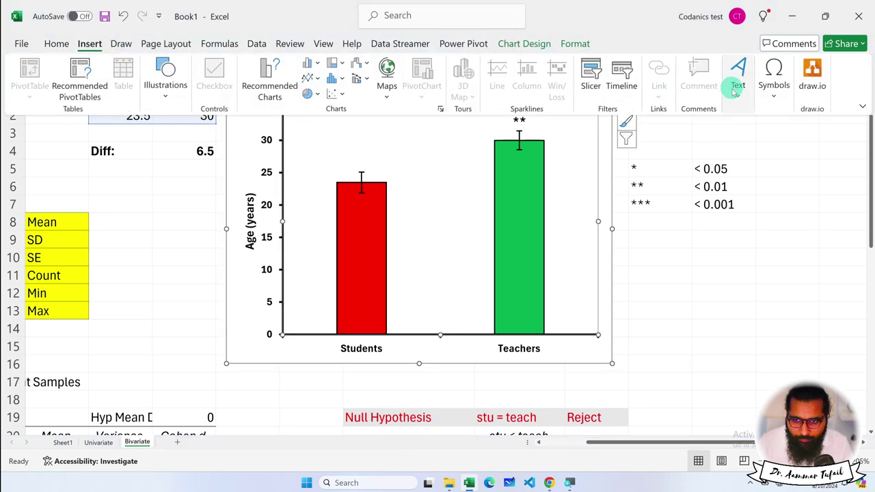
Draw a text box over the Students bar for the p-value = 0.007 label
left_click(738, 77)
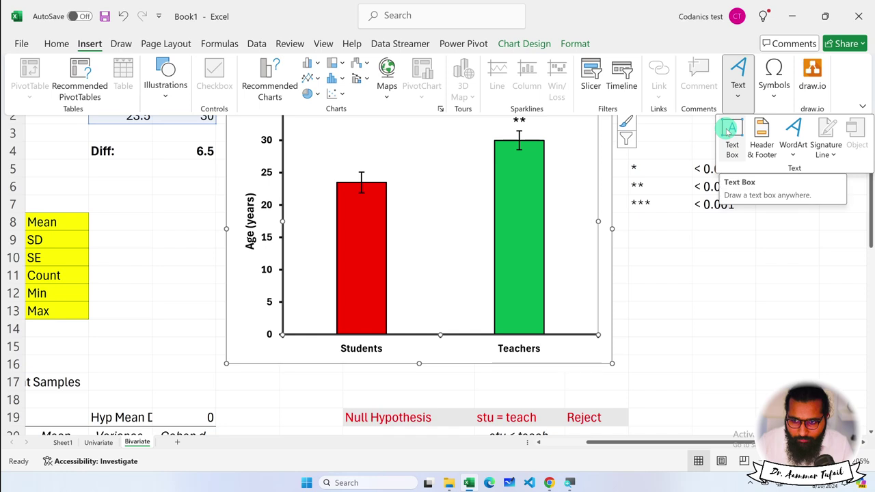
left_click(730, 130)
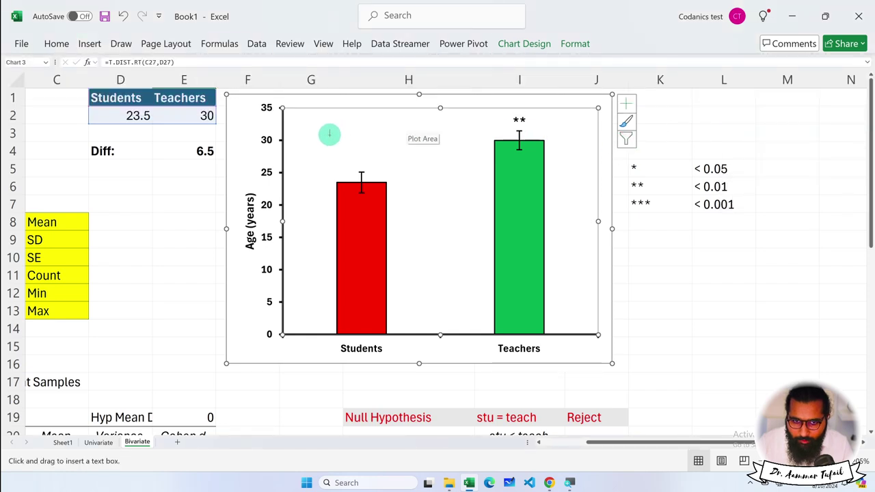
left_click_drag(329, 137, 419, 226)
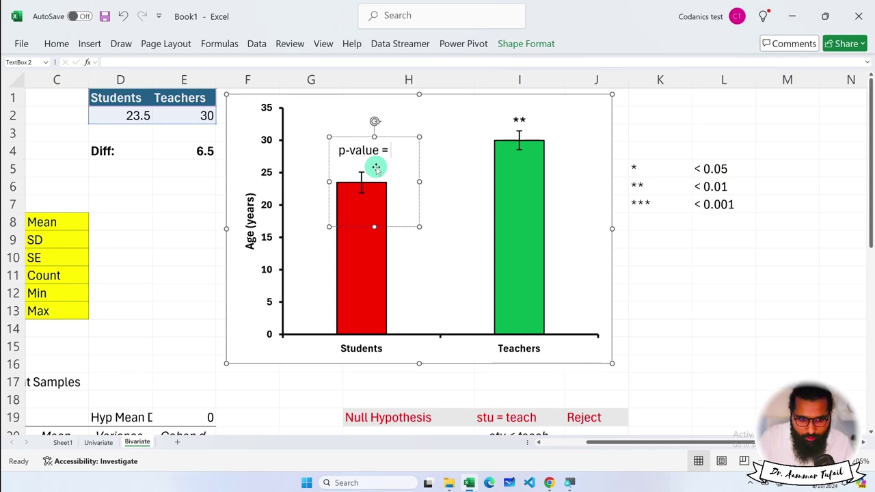
scroll(126, 281, "down", 2)
scroll(126, 283, "down", 1)
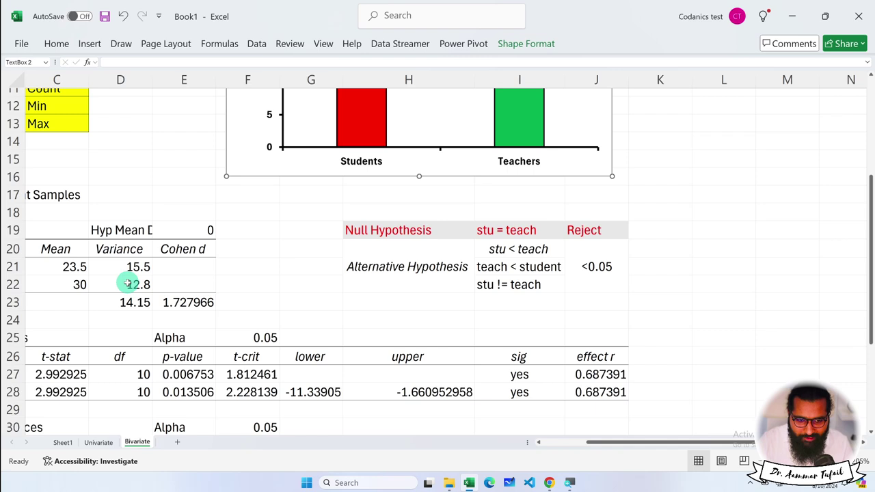
scroll(128, 283, "up", 3)
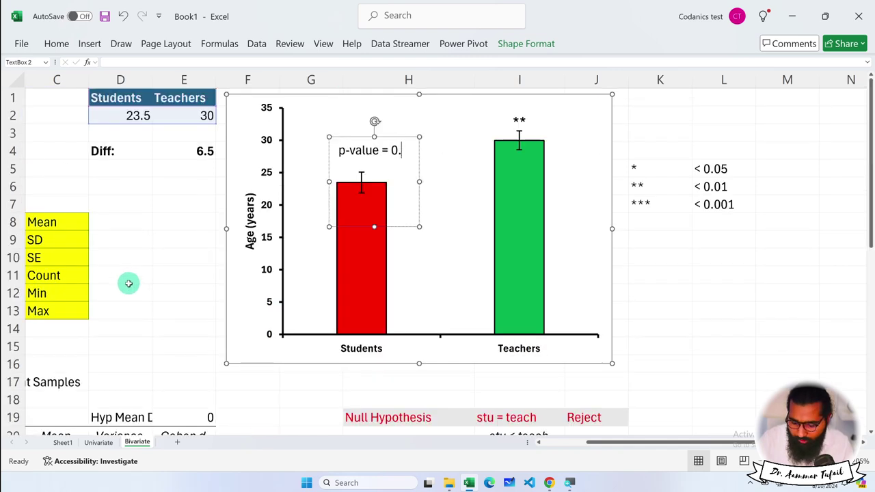
Move the p-value = 0.007 label to the chart's top-left corner and select its text
left_click(449, 191)
left_click(397, 149)
left_click_drag(400, 137, 362, 107)
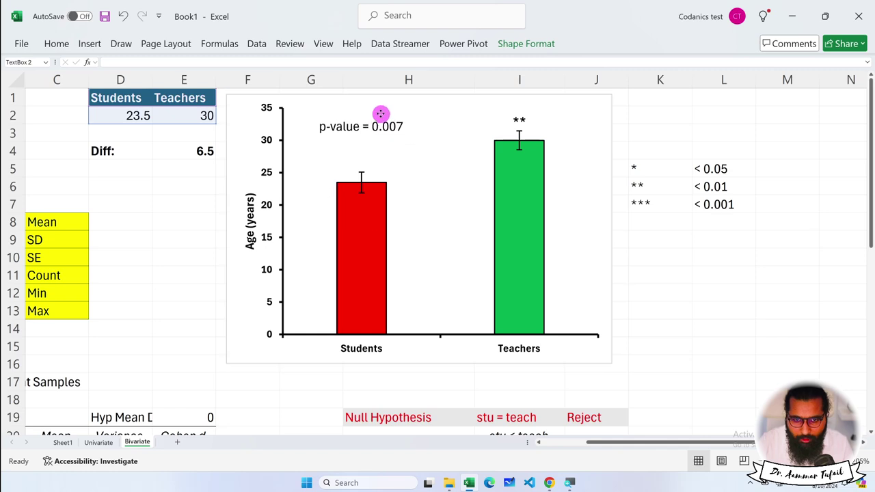
triple_click(348, 120)
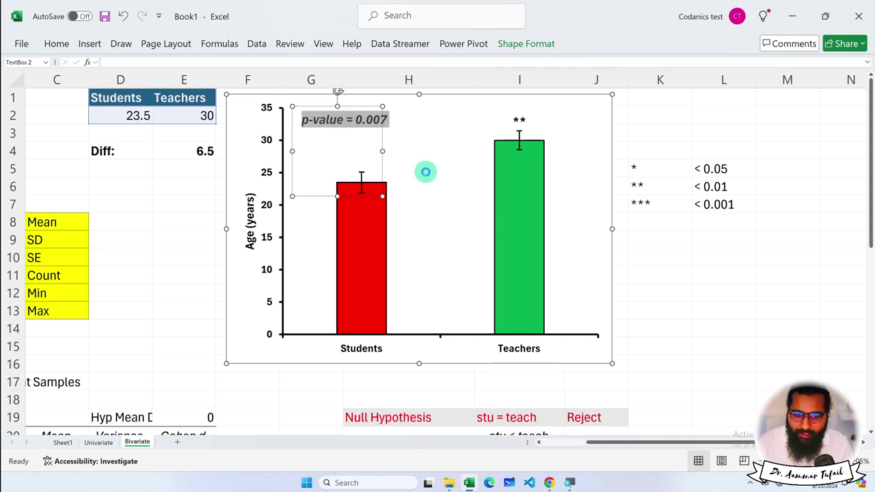
Try automatic, green and then red font colours on the p-value label
left_click(56, 43)
left_click(193, 85)
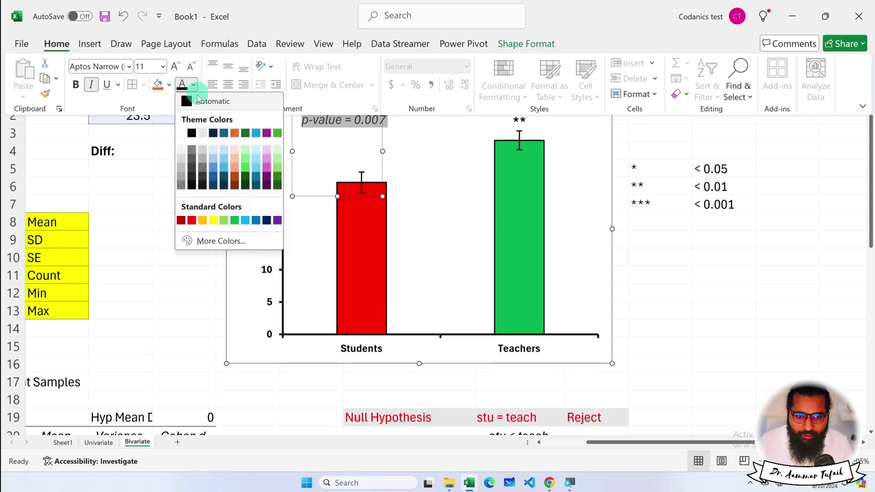
left_click(197, 104)
left_click(193, 85)
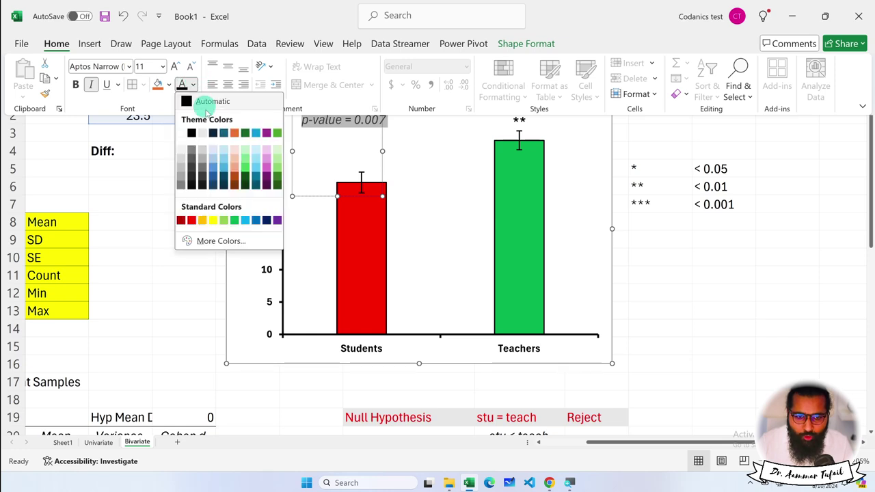
left_click(235, 220)
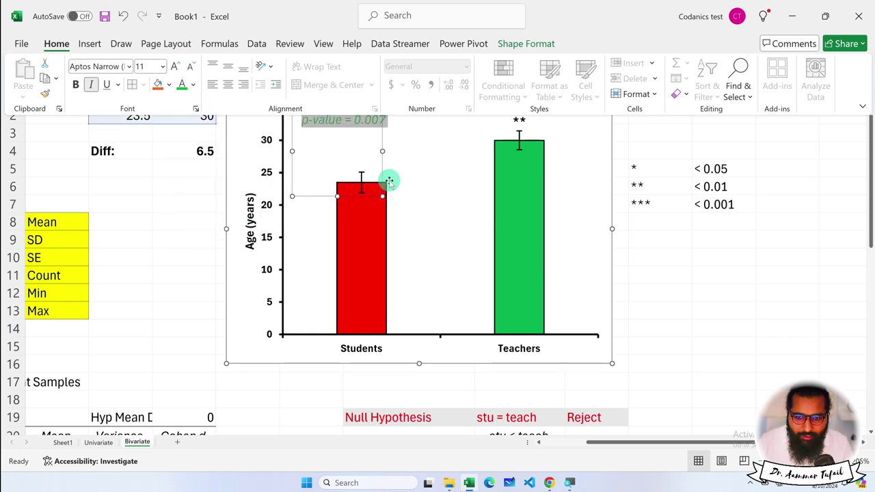
left_click(194, 84)
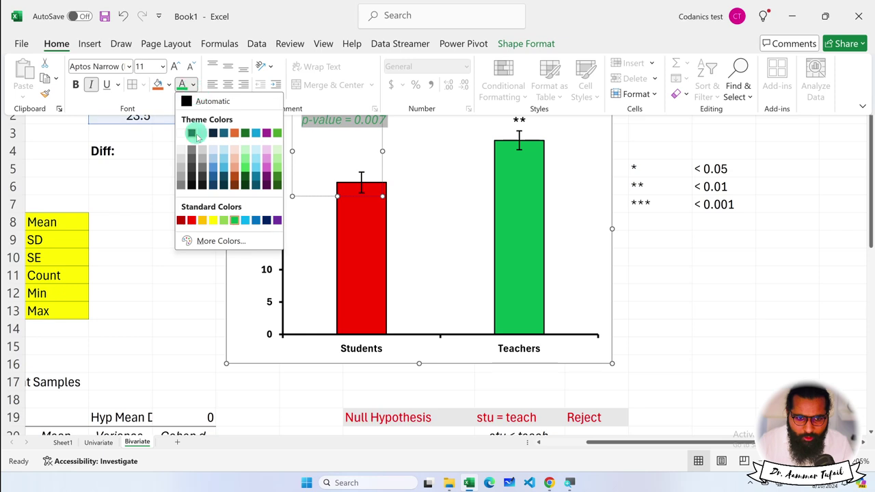
left_click(193, 219)
left_click(432, 205)
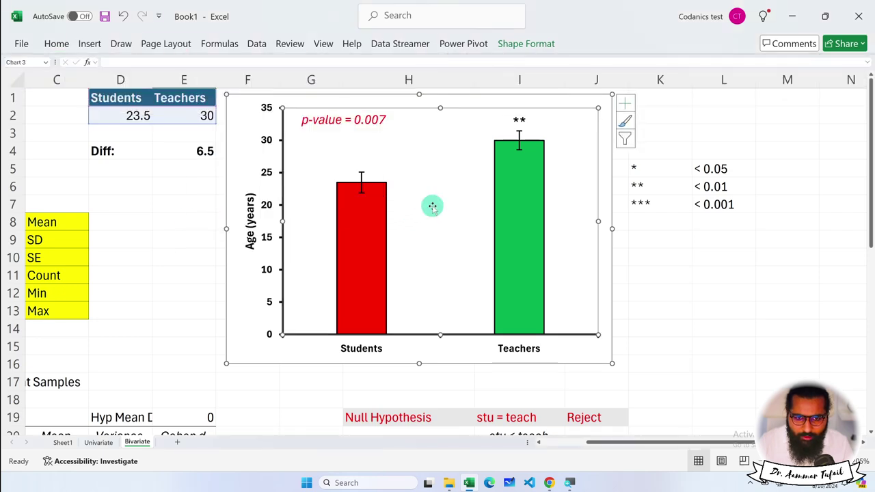
Recolour the p-value = 0.007 label dark grey and deselect the chart to review it
left_click(372, 120)
triple_click(348, 120)
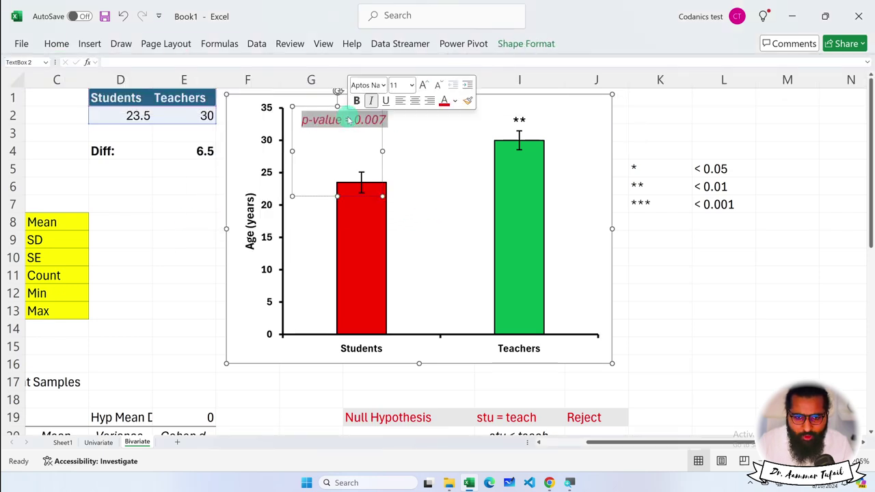
left_click(57, 43)
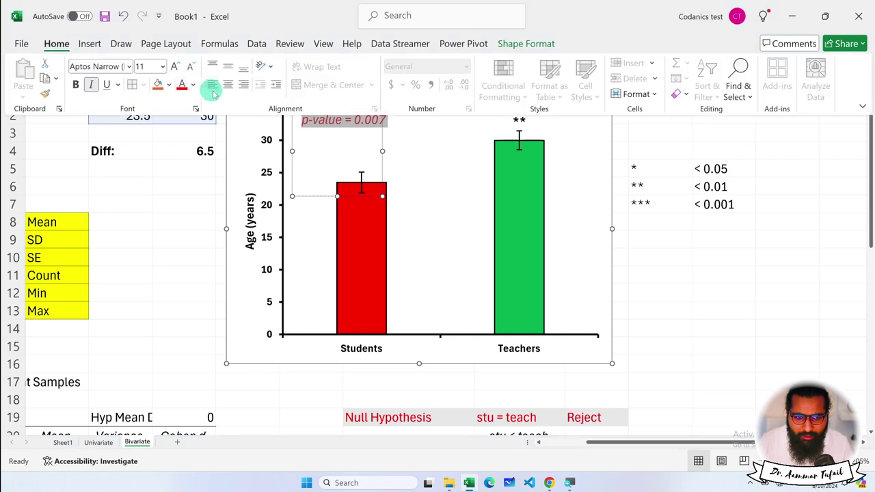
left_click(195, 84)
left_click(208, 102)
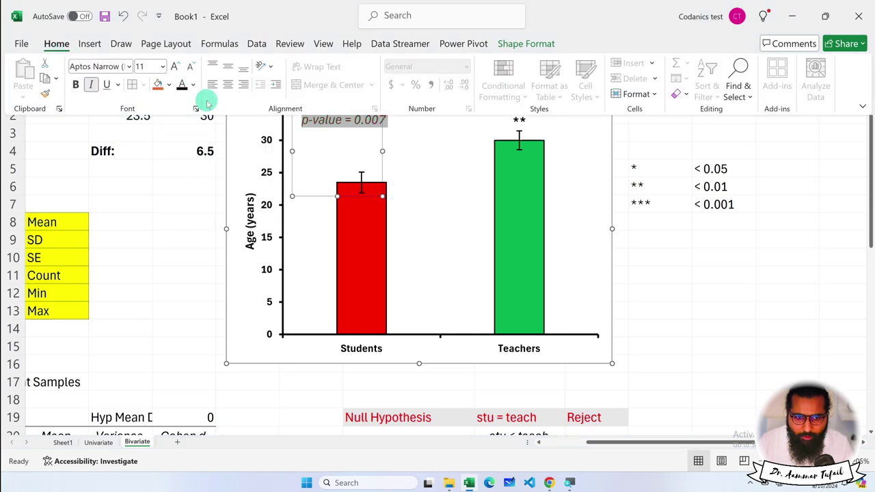
left_click(467, 187)
left_click(746, 325)
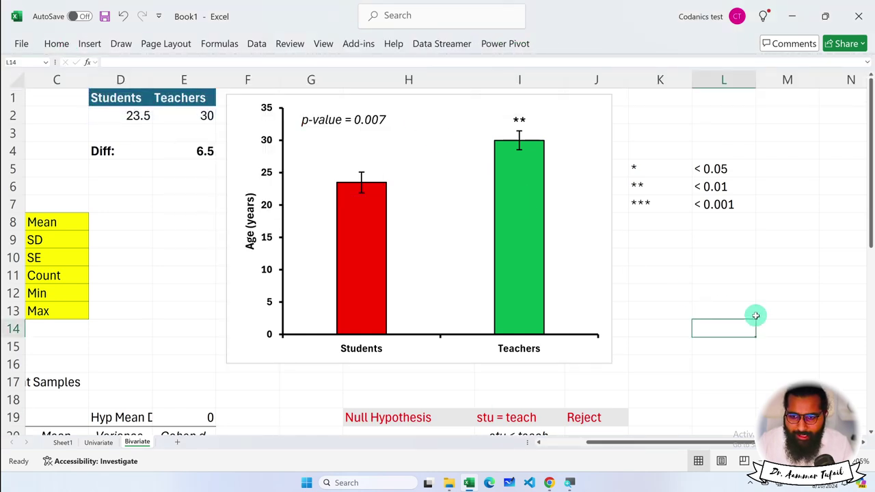
scroll(755, 316, "down", 1)
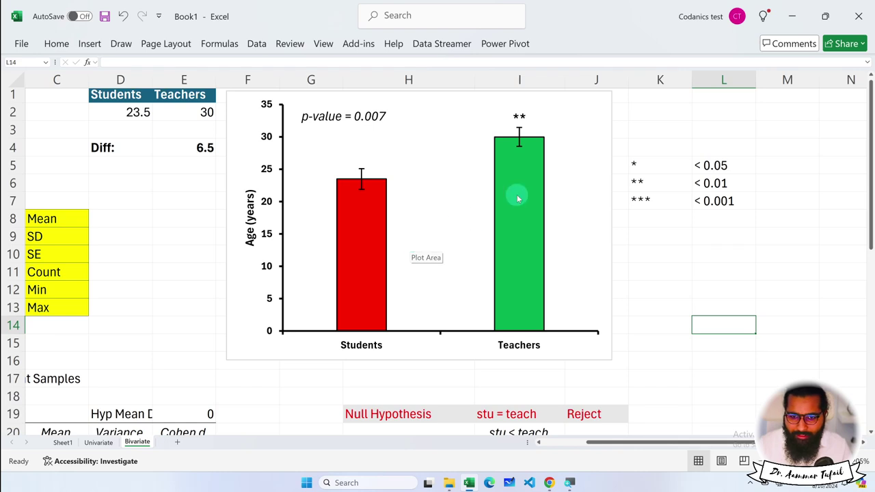
left_click(597, 98)
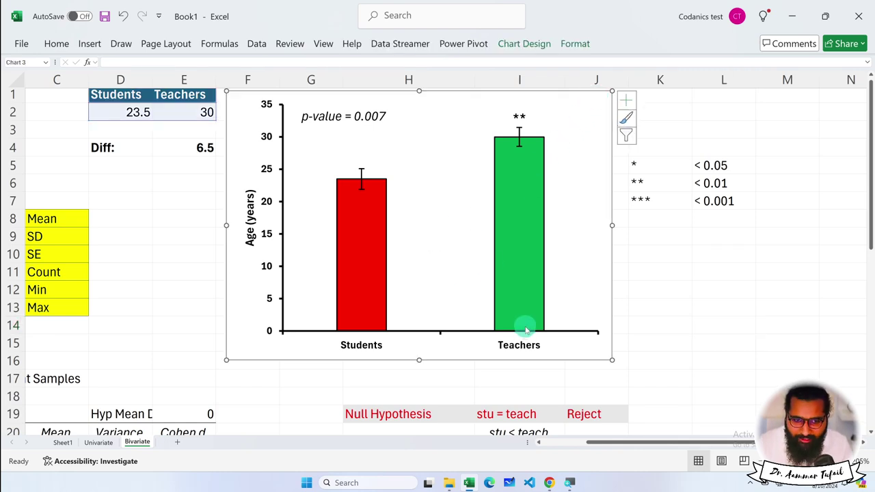
left_click(192, 143)
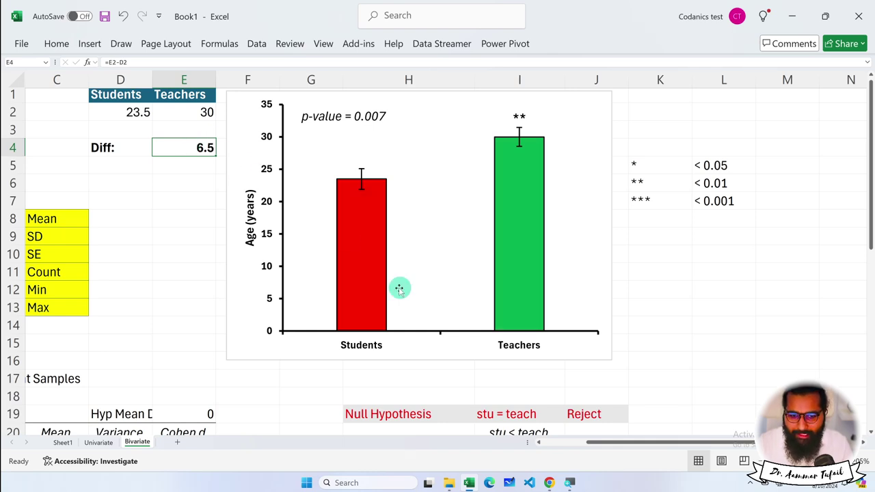
mouse_move(377, 327)
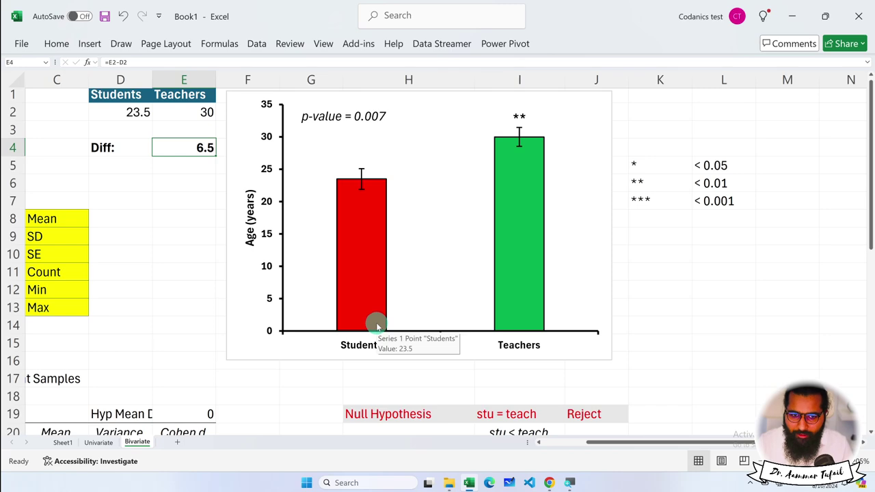
scroll(377, 327, "left", 2)
left_click_drag(65, 96, 141, 203)
scroll(432, 252, "right", 1)
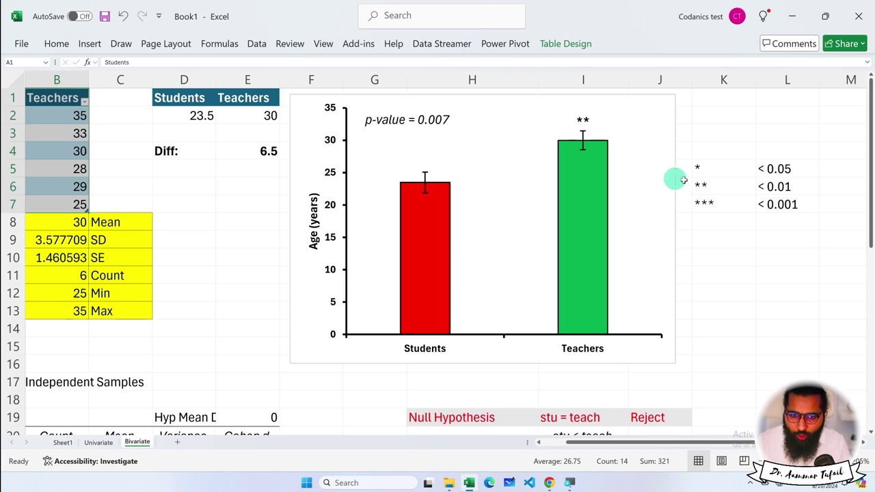
scroll(296, 264, "down", 2)
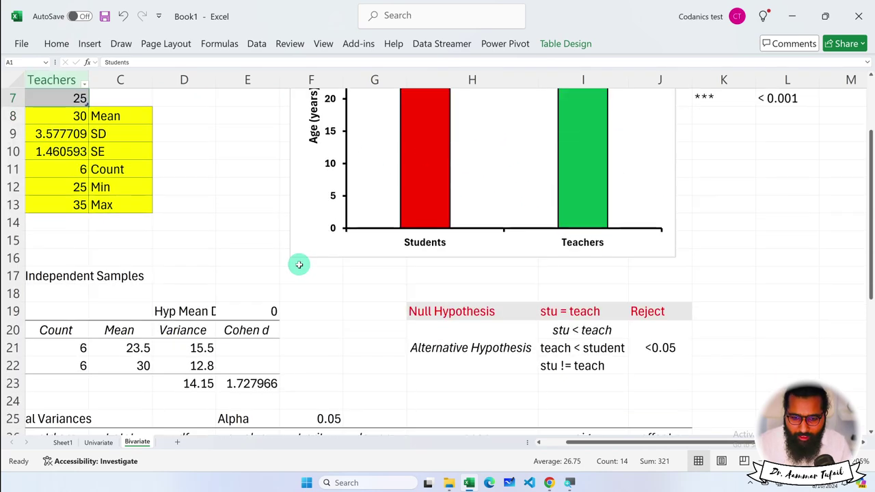
scroll(297, 264, "down", 3)
scroll(298, 264, "down", 3)
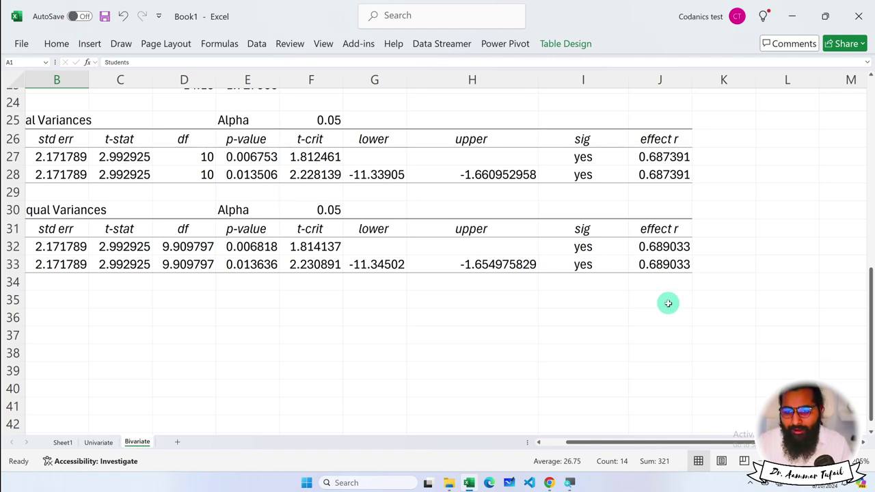
left_click(660, 141)
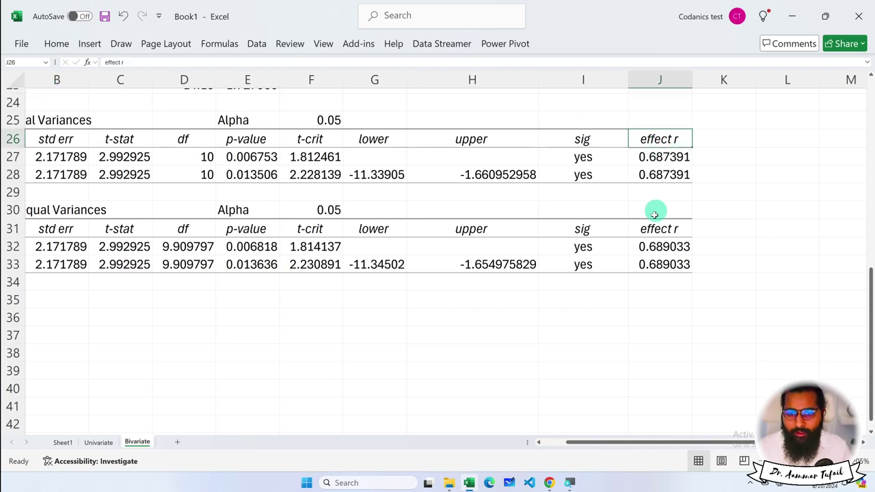
scroll(653, 218, "up", 7)
scroll(377, 203, "up", 1)
scroll(230, 209, "down", 5)
scroll(230, 210, "left", 1)
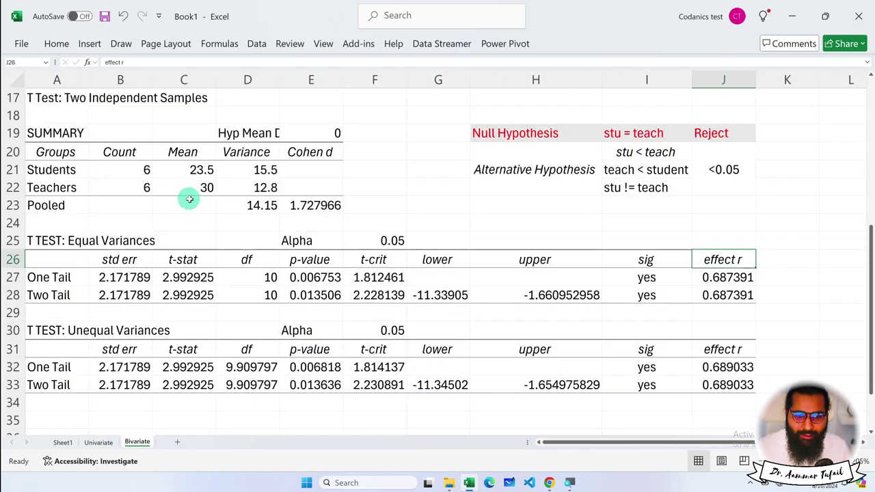
scroll(193, 198, "up", 3)
scroll(194, 197, "up", 3)
scroll(194, 197, "down", 5)
scroll(195, 201, "up", 5)
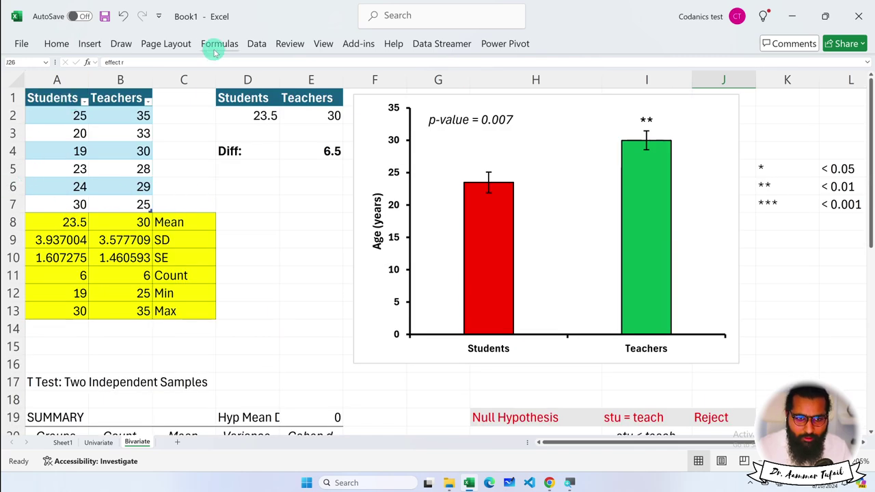
Copy the Students and Teachers data A1:B7 to A36:B42 below the t-test tables
left_click(258, 44)
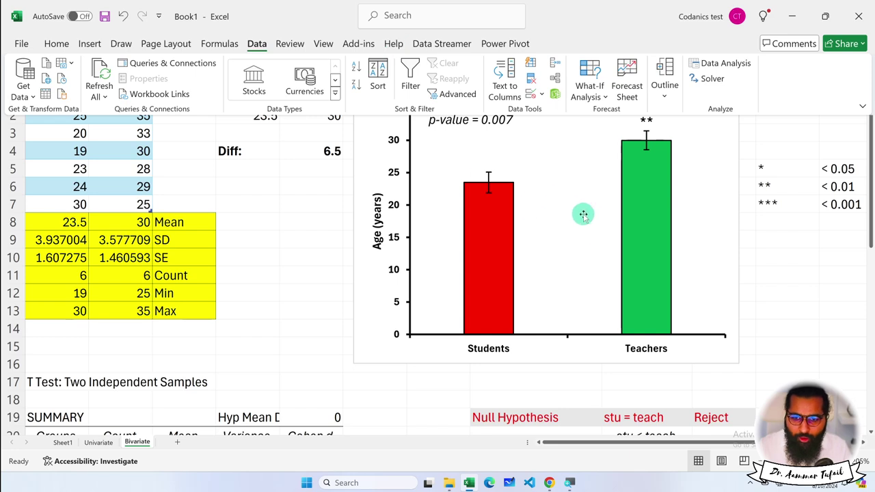
key("Escape")
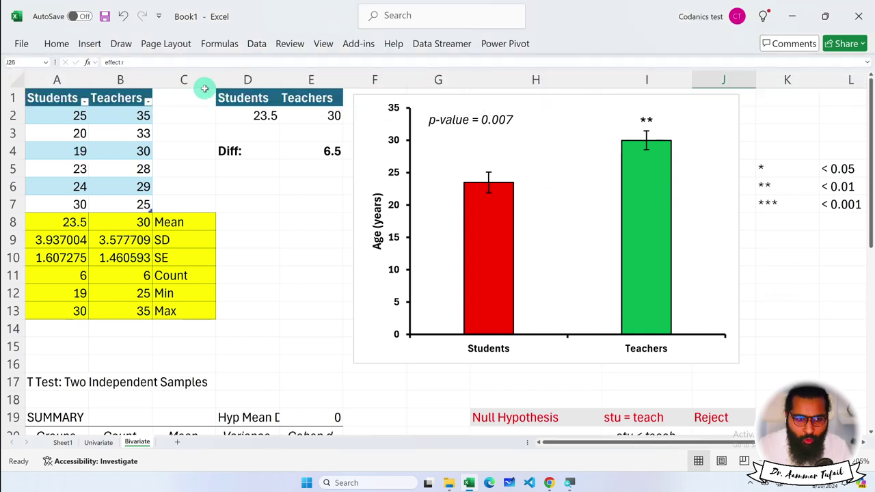
left_click_drag(65, 92, 110, 200)
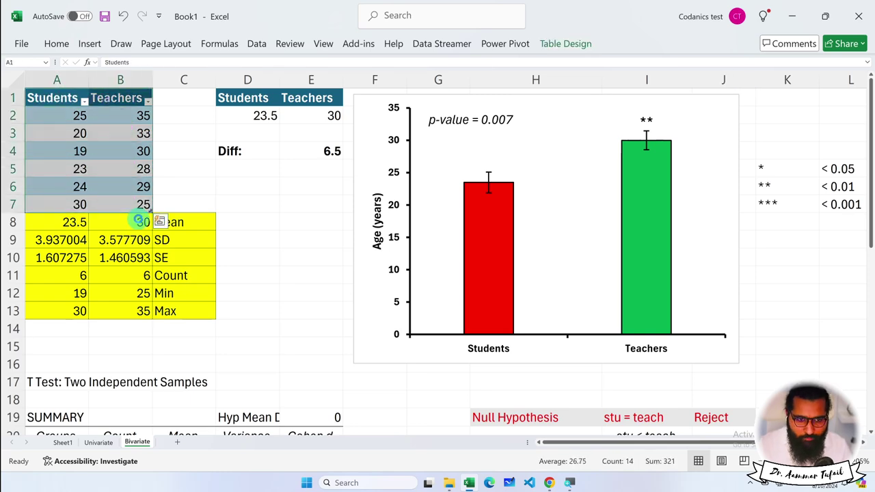
key("ctrl+c")
scroll(141, 221, "down", 9)
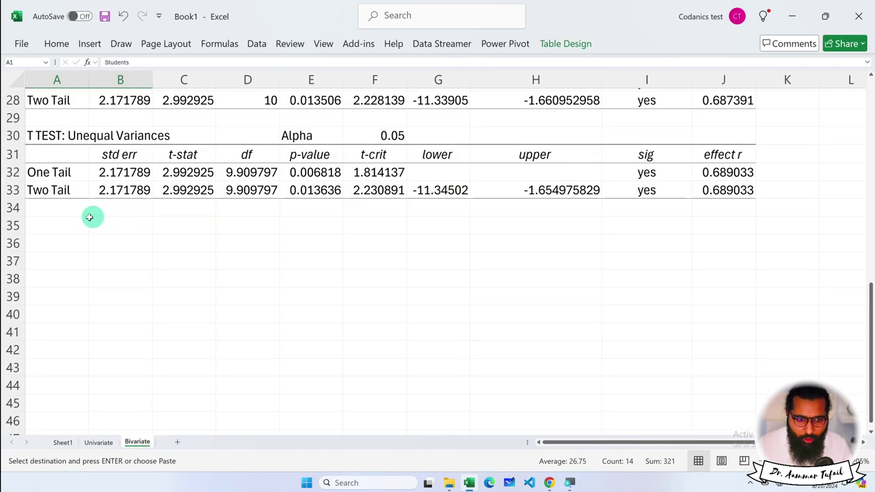
left_click(52, 244)
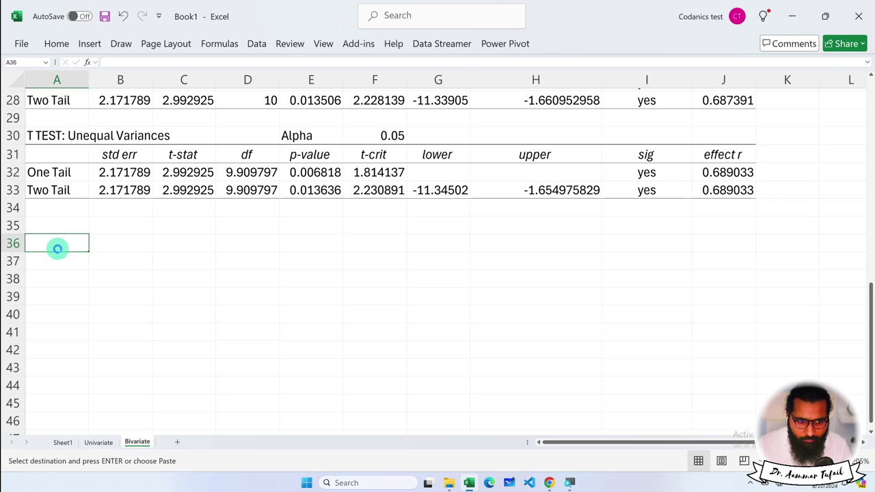
key("ctrl+v")
scroll(59, 248, "down", 1)
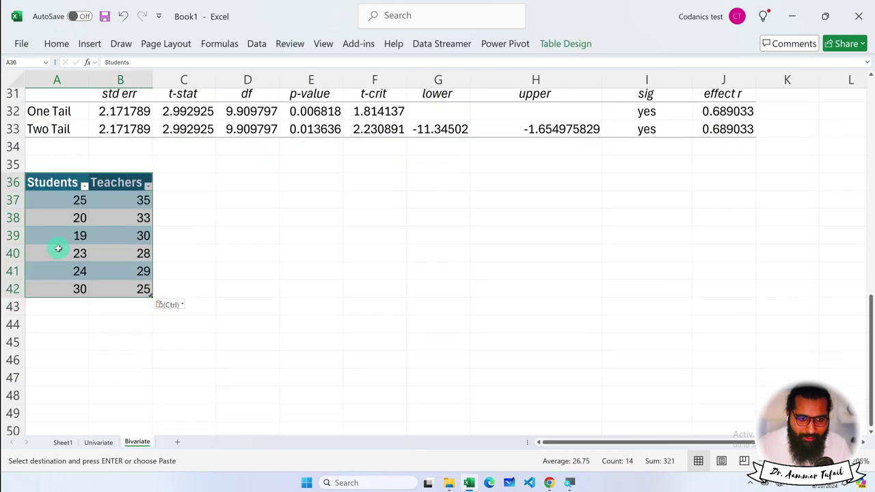
left_click(164, 184)
left_click(89, 43)
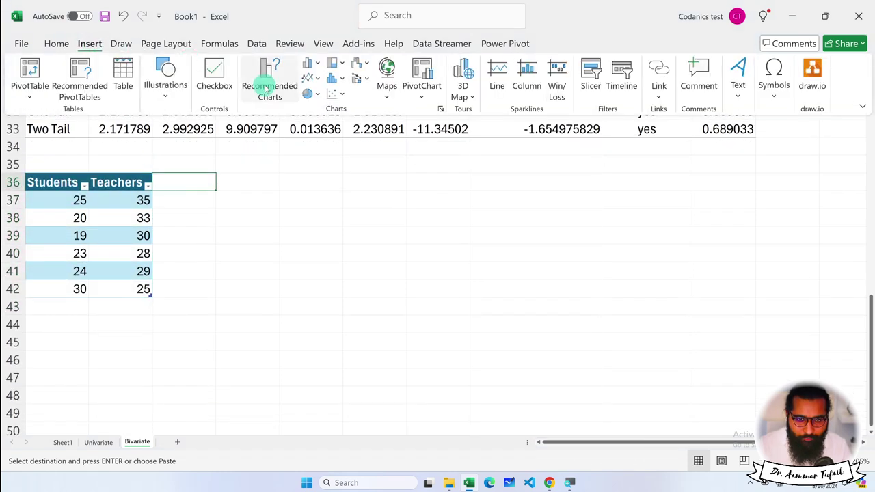
left_click(316, 78)
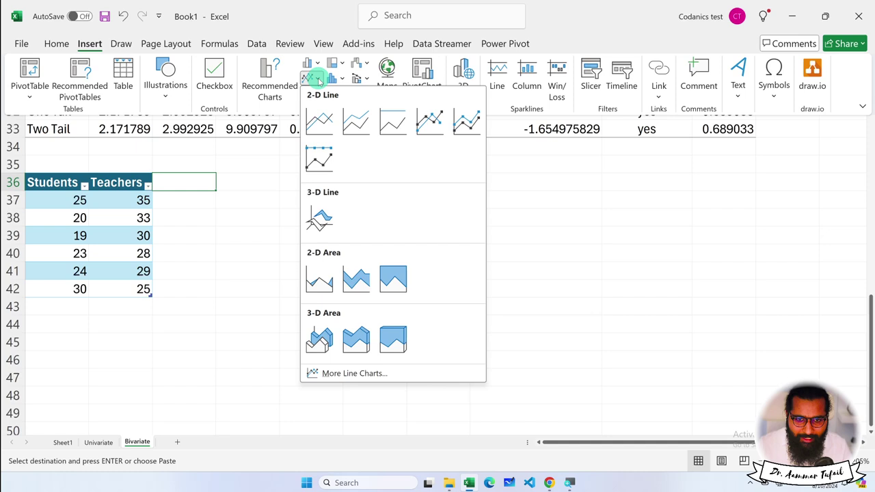
left_click(328, 128)
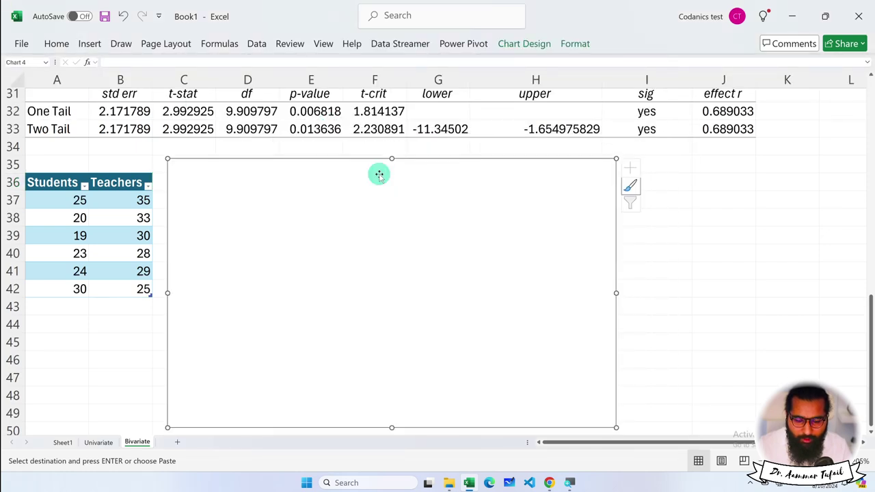
right_click(330, 185)
left_click(374, 285)
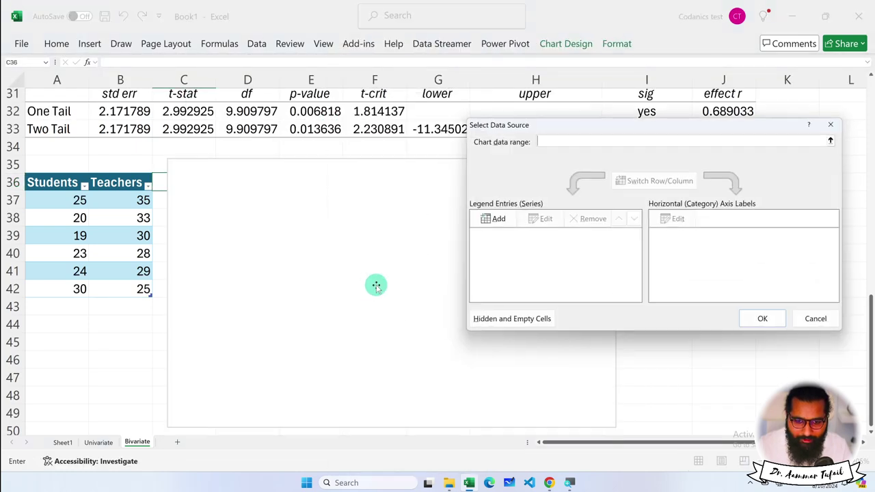
left_click(489, 219)
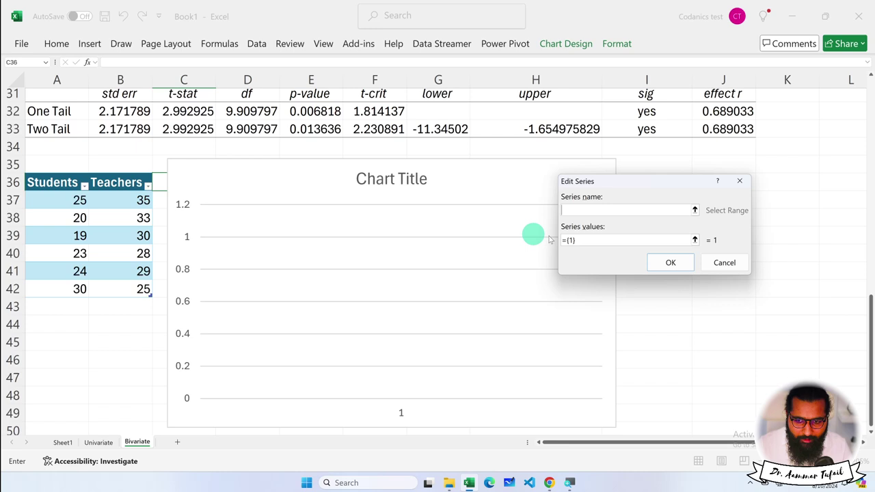
left_click(718, 260)
left_click_drag(66, 182, 106, 279)
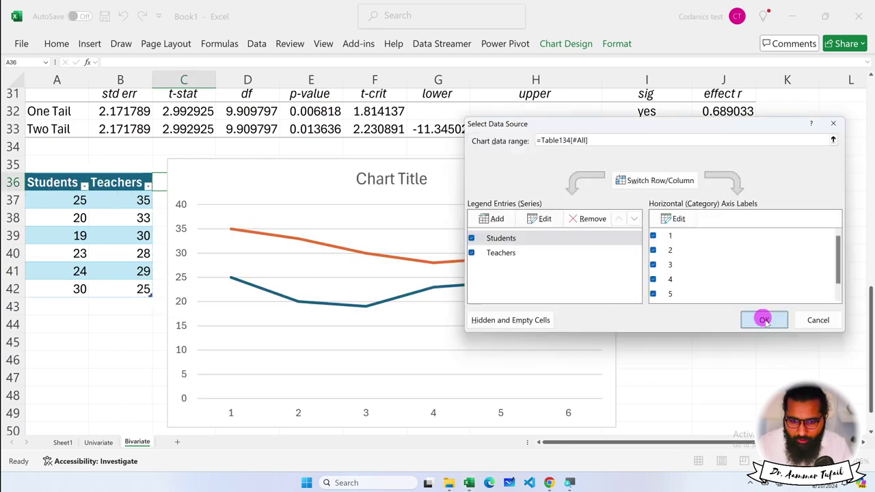
left_click(763, 320)
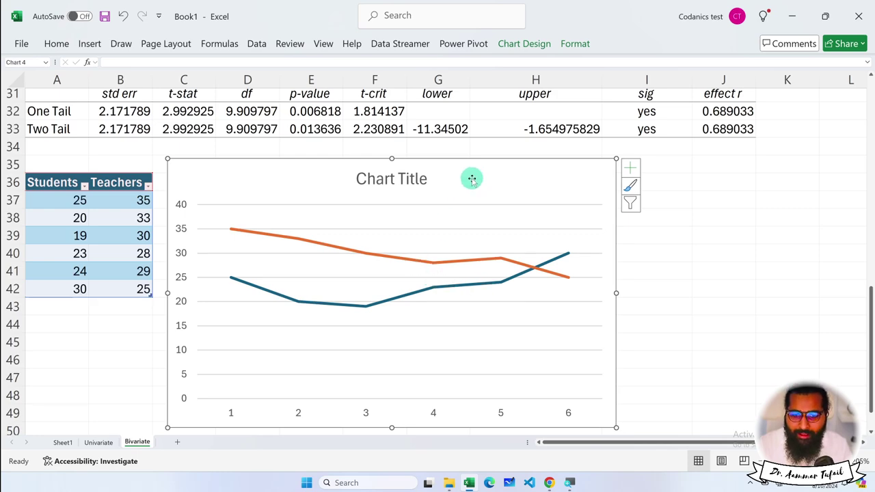
key("Delete")
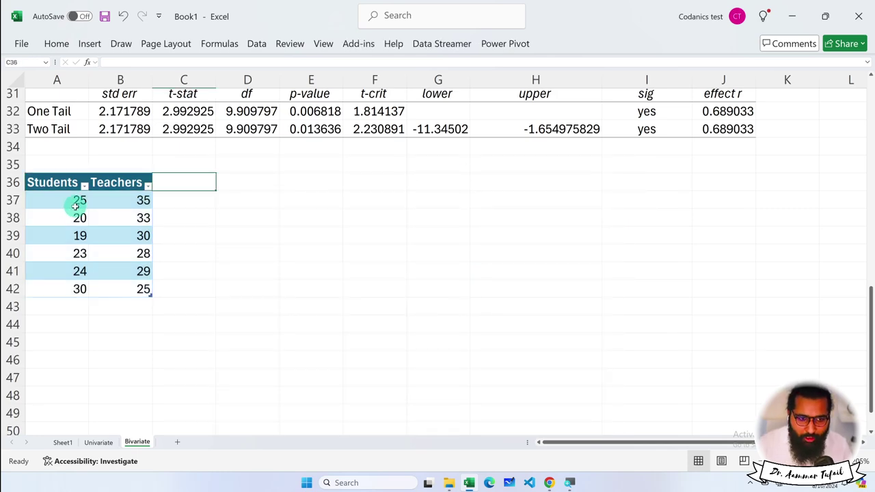
Rename the copied table's headers to Age and Weight
scroll(69, 203, "up", 1, "ctrl")
scroll(92, 248, "up", 1, "ctrl")
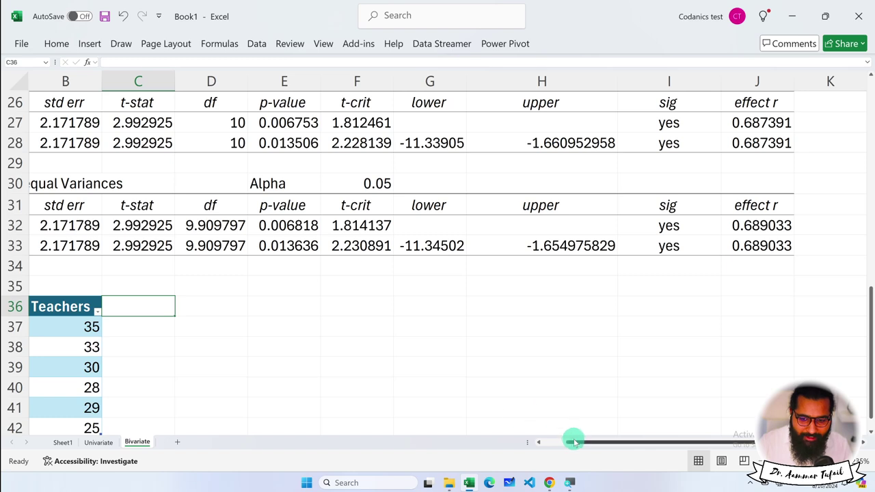
left_click_drag(577, 442, 463, 438)
scroll(121, 371, "down", 2)
scroll(104, 328, "down", 1)
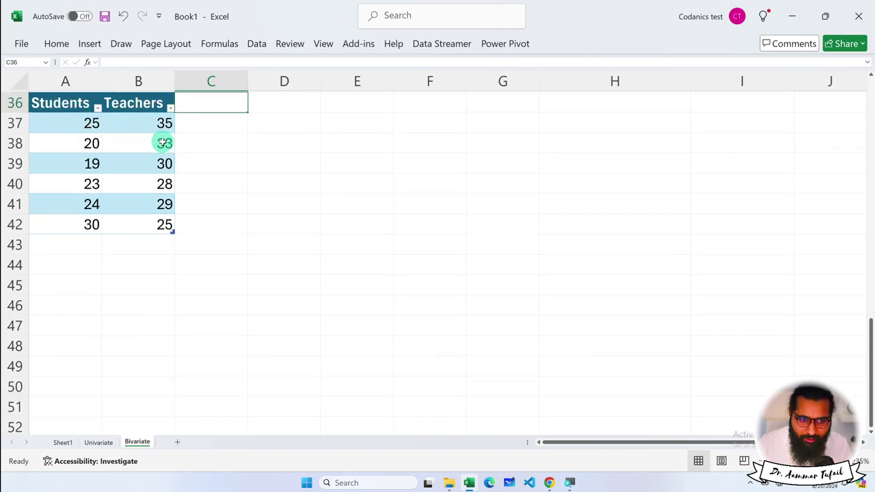
left_click(67, 105)
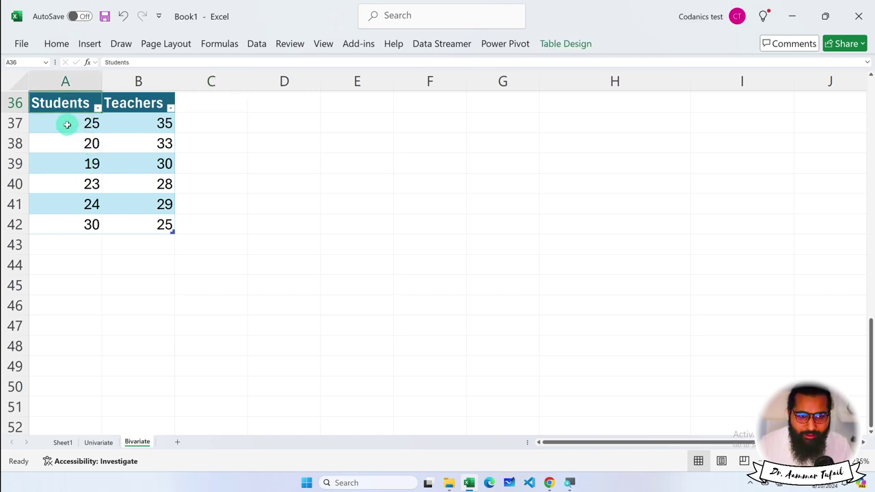
left_click(66, 123)
left_click(79, 108)
type("Age")
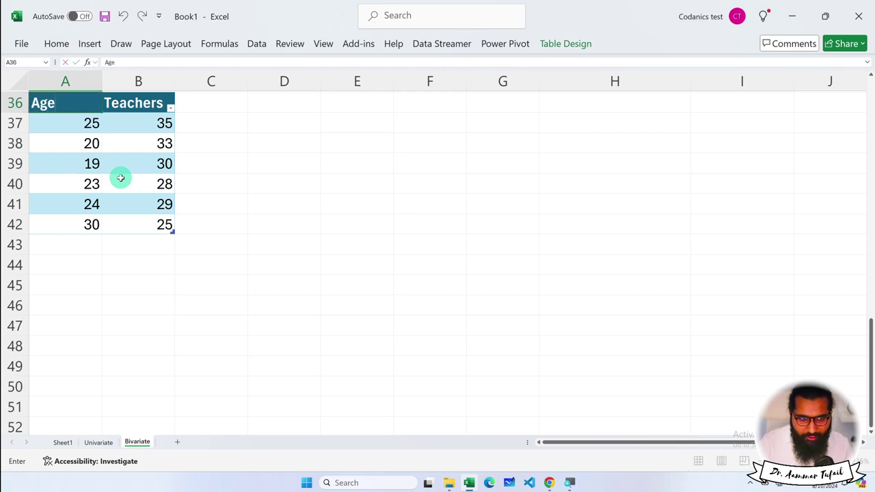
key("Tab")
type("W")
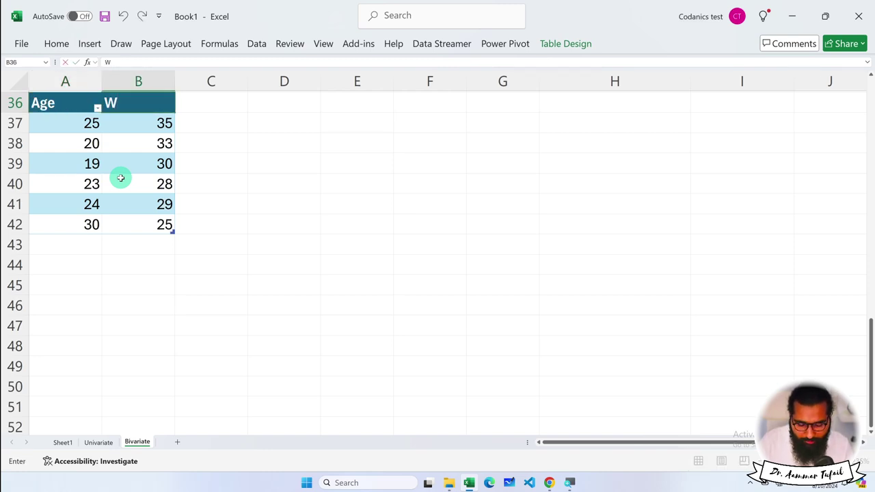
type("eight")
key("Return")
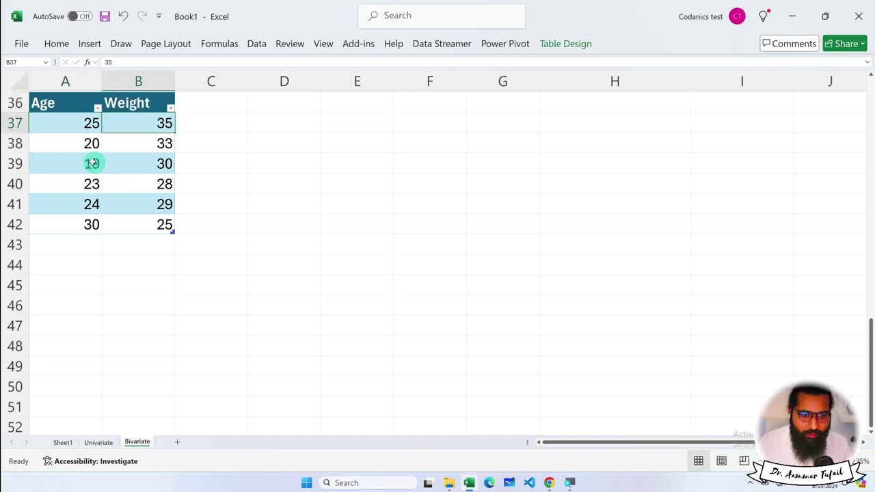
Enter weight 40 in B37, weight 35 in B40, and age 32 with weight 50 in row 41
left_click(73, 124)
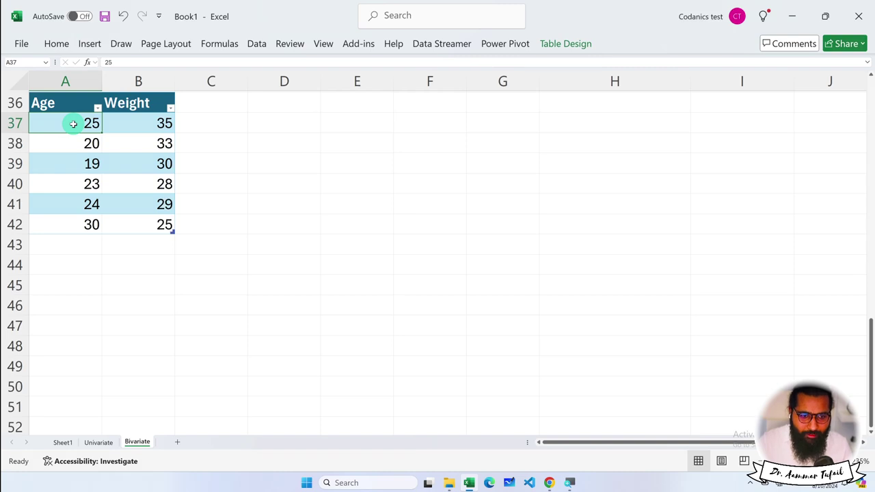
key("Tab")
type("40")
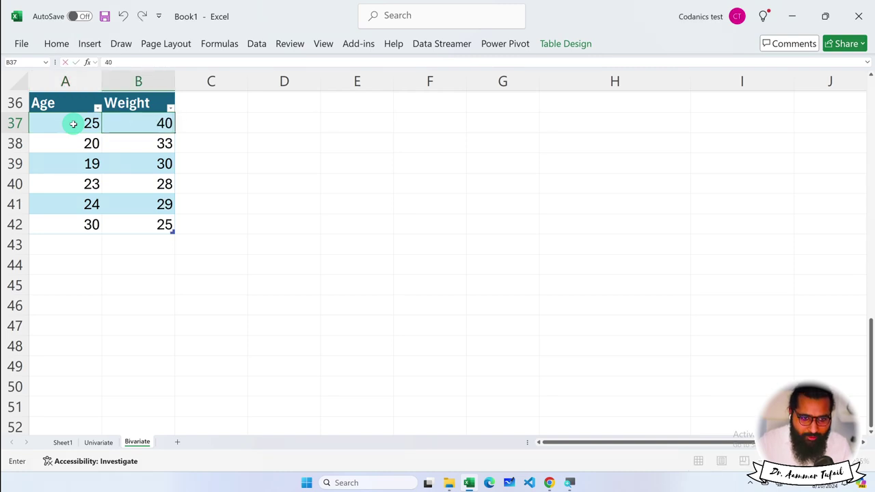
key("Return")
key("Tab")
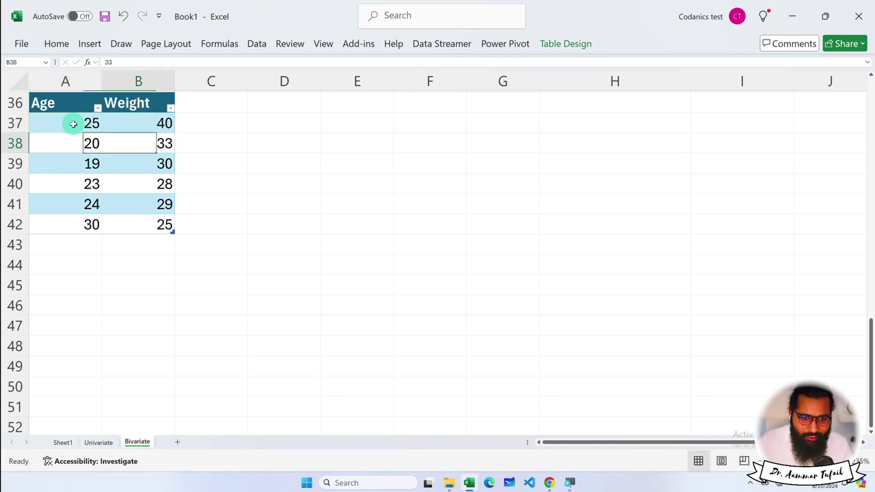
key("Return")
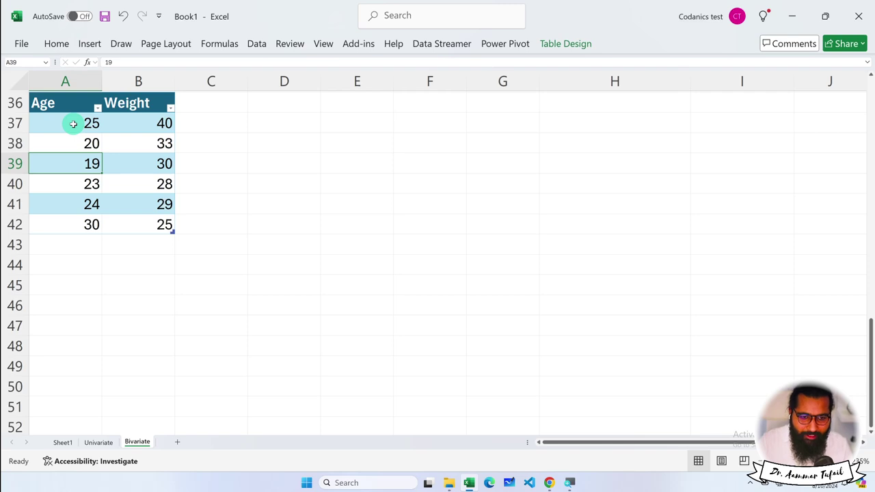
key("Return")
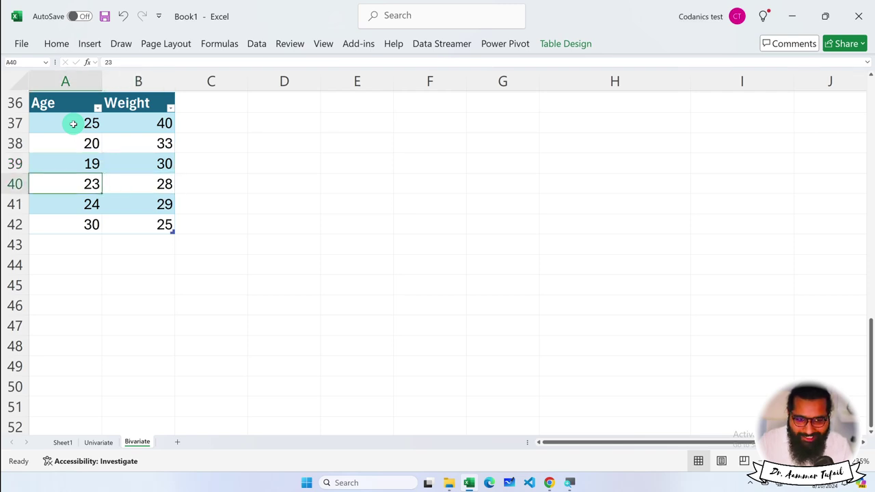
key("Tab")
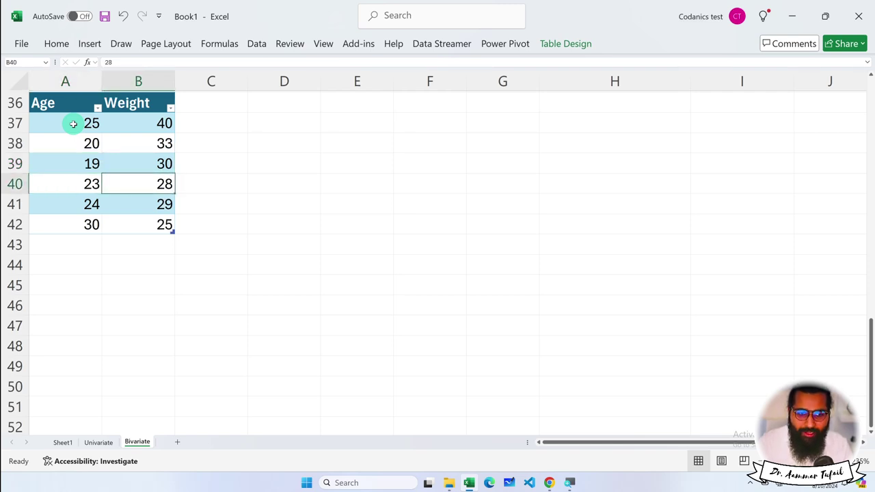
type("35")
key("Return")
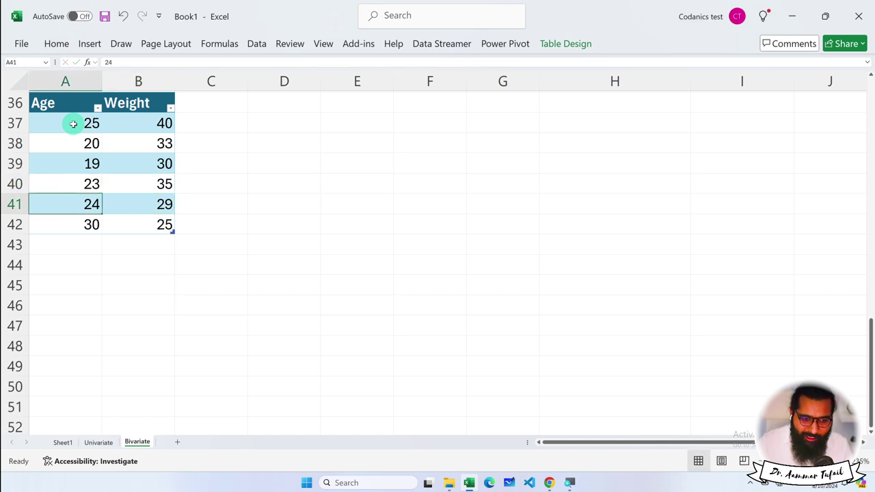
type("32")
key("Tab")
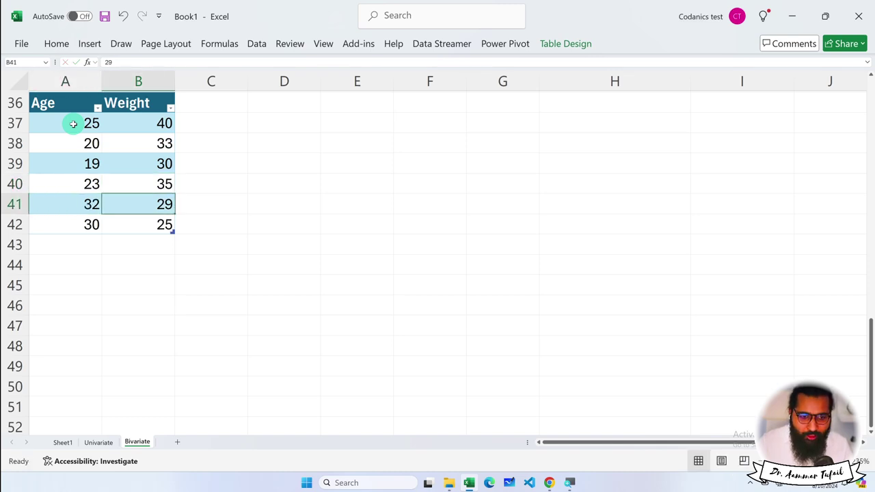
type("50")
key("Return")
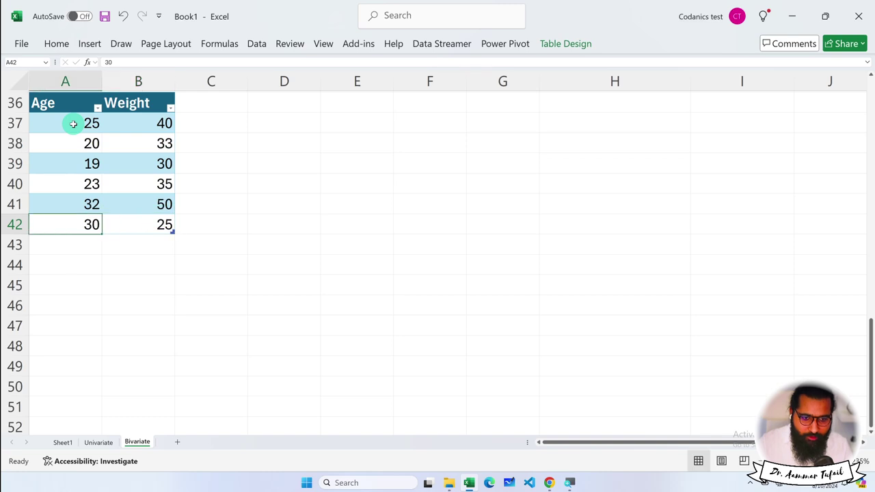
Correct B41 to weight 80, then set B37 to 70 and B42 to 65
key("shift+Tab")
type("8")
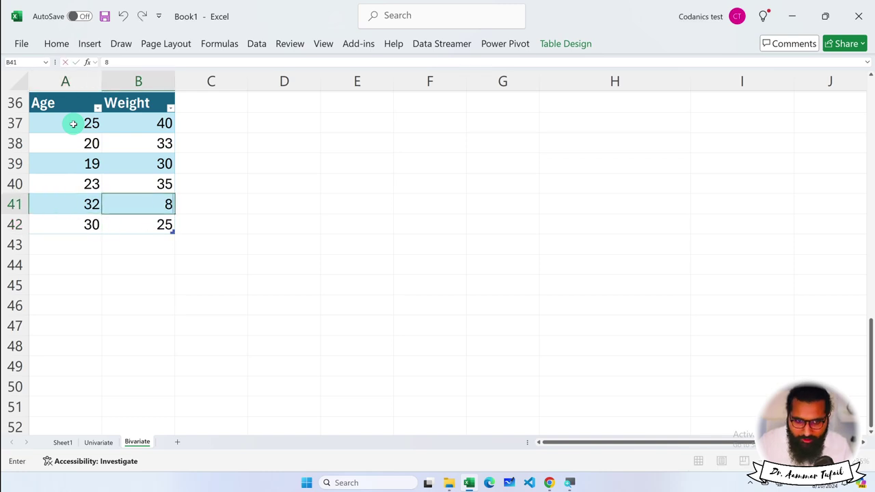
key("Up")
key("Up")
key("Up")
key("Up")
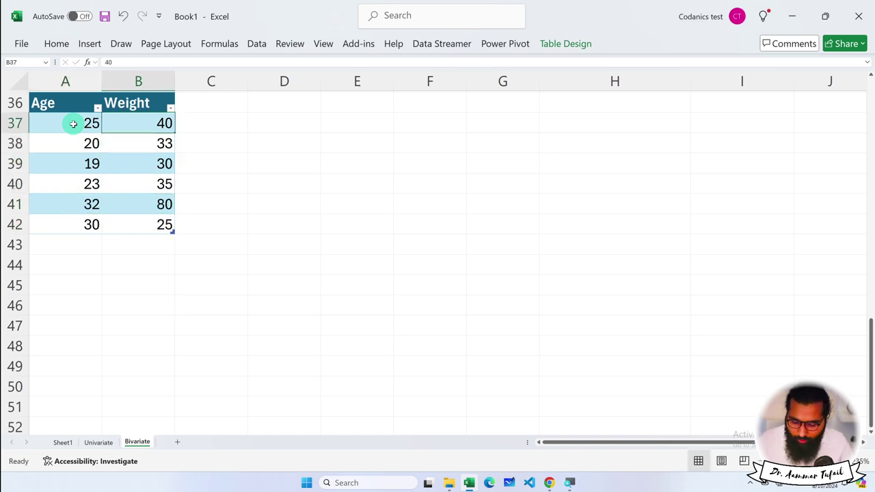
type("70")
key("Return")
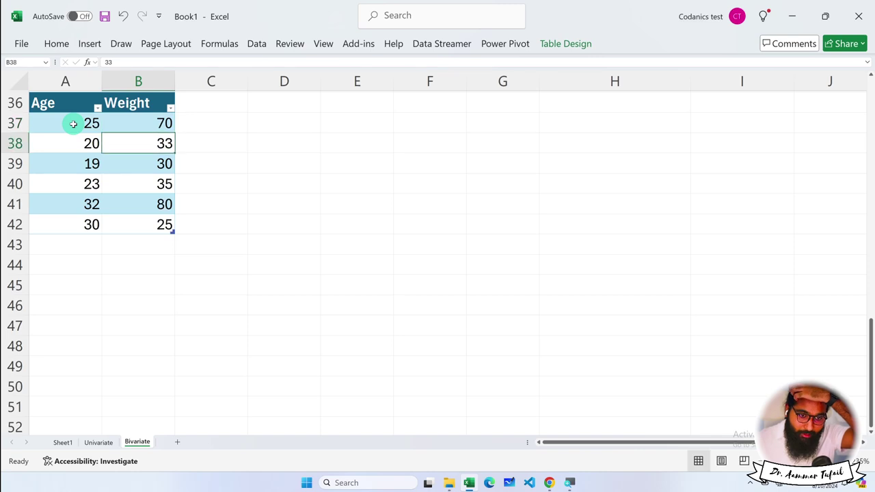
key("Down")
key("Down")
key("Down")
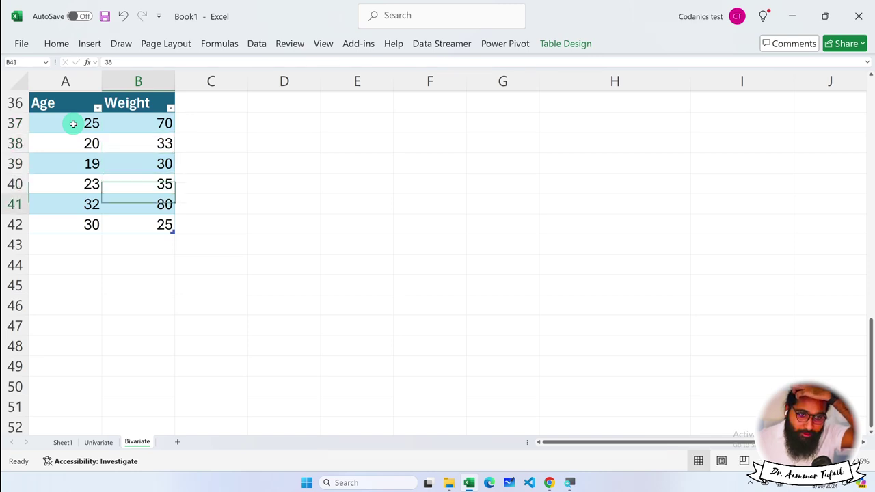
key("Down")
key("Left")
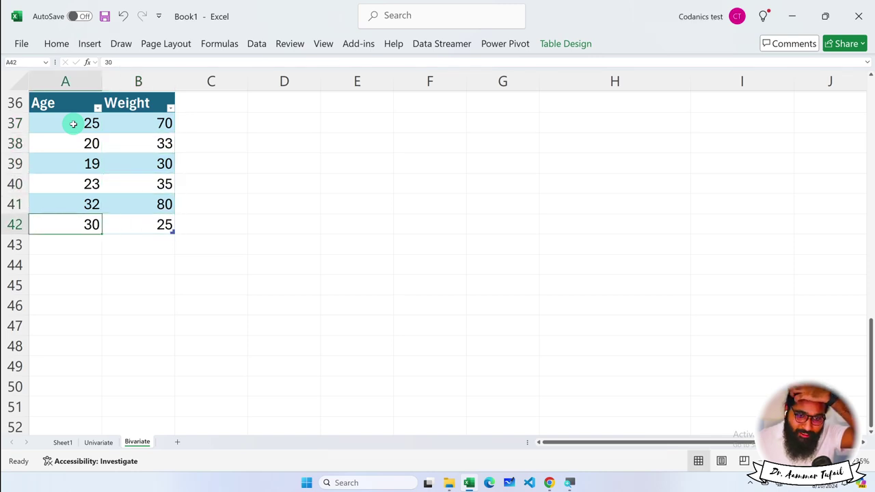
key("Right")
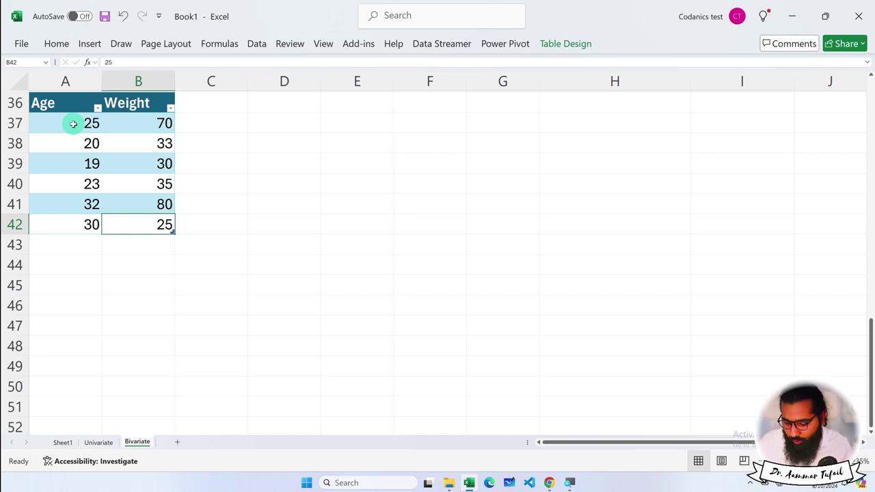
type("65")
key("Return")
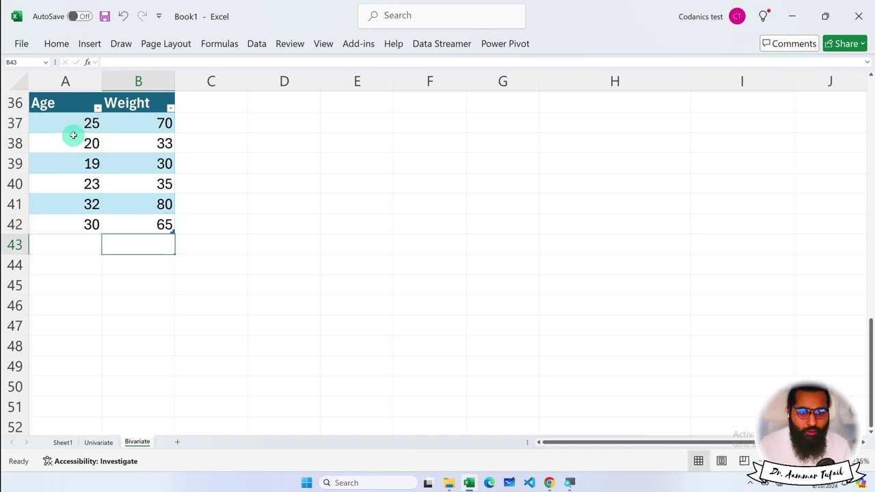
Add a new last row with Age 3 and Weight 10 in A43:B43
left_click_drag(59, 102, 79, 225)
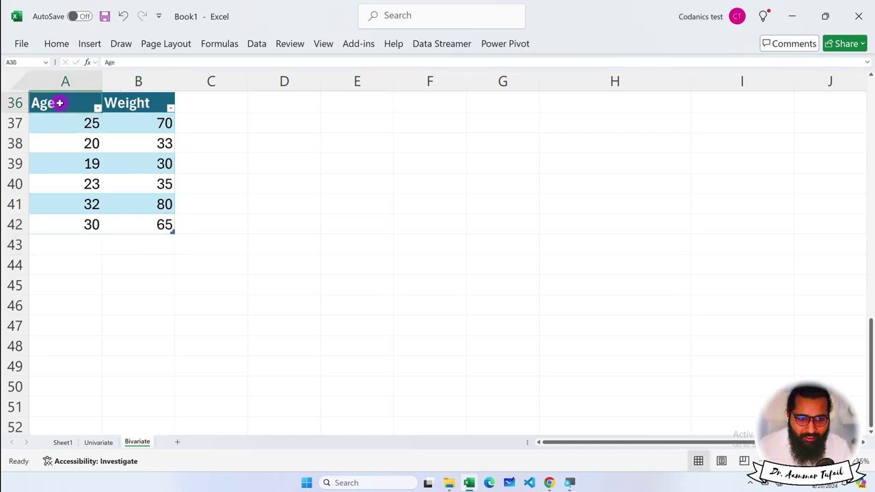
left_click_drag(146, 103, 143, 227)
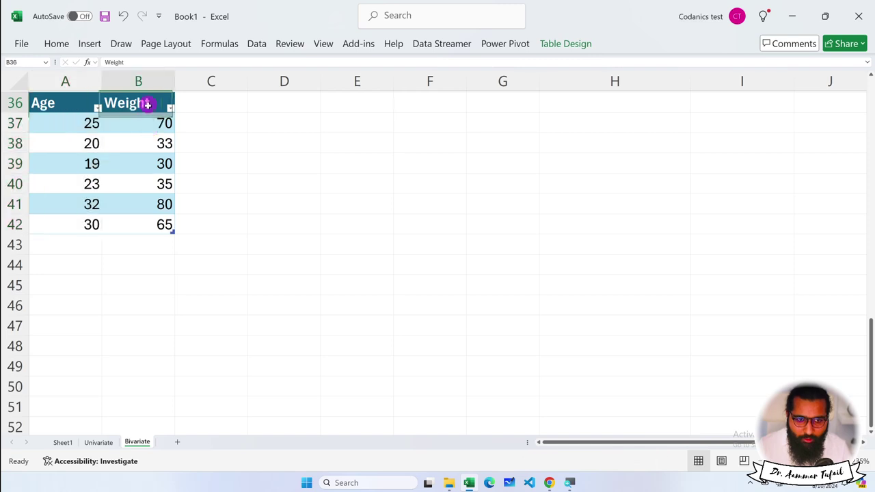
left_click(80, 242)
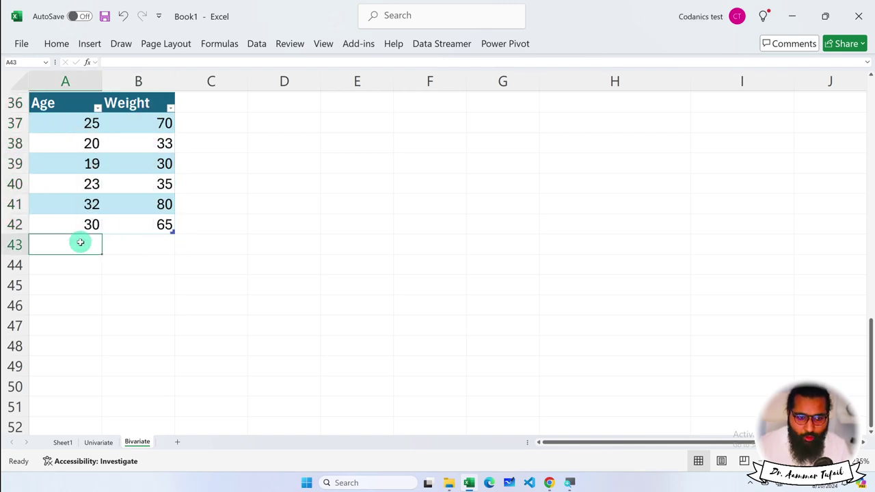
type("2")
key("Tab")
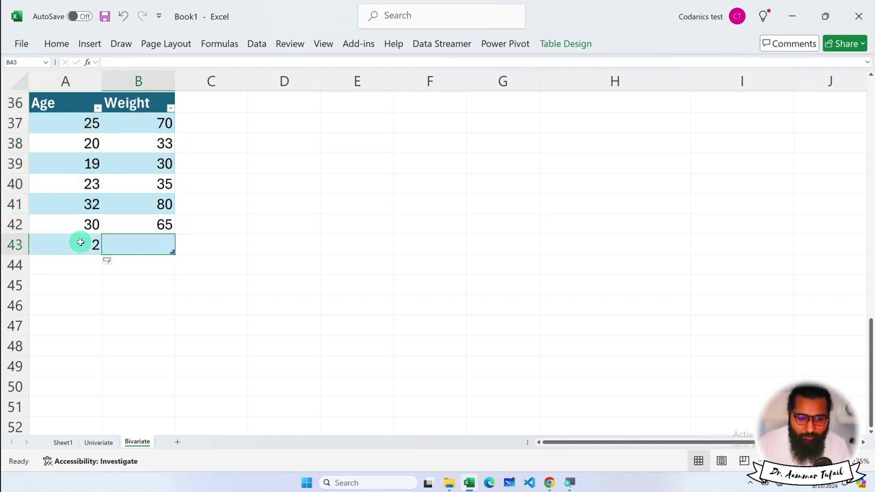
type("10")
left_click(118, 280)
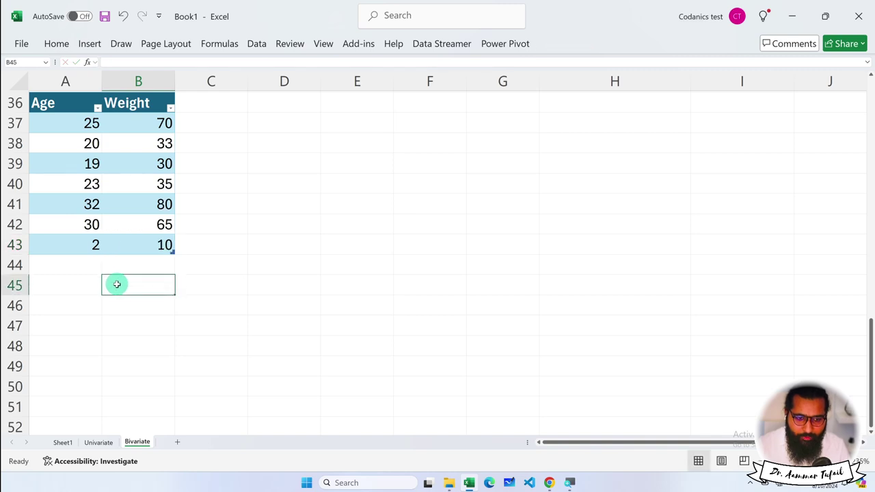
left_click(91, 247)
type("3")
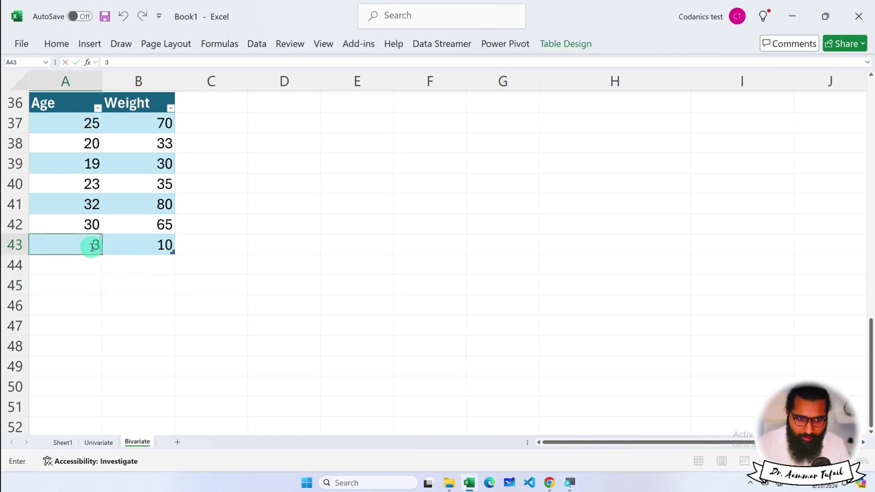
left_click(86, 288)
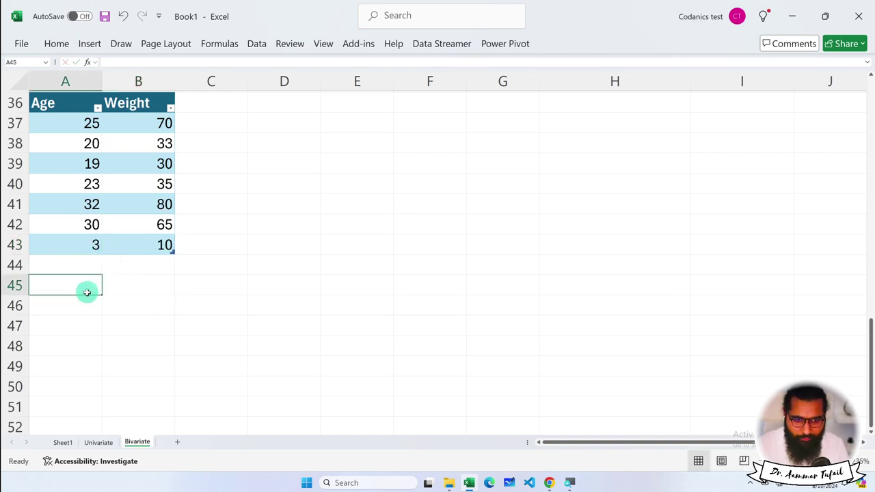
left_click(90, 246)
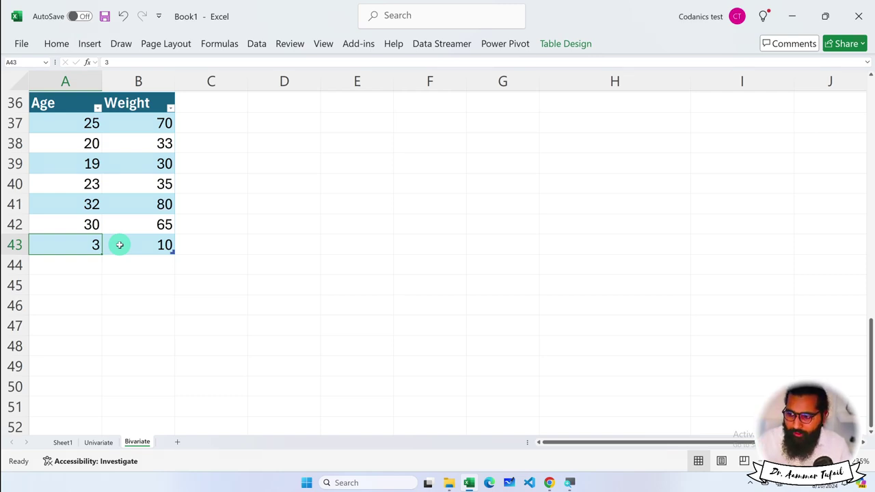
left_click(59, 101)
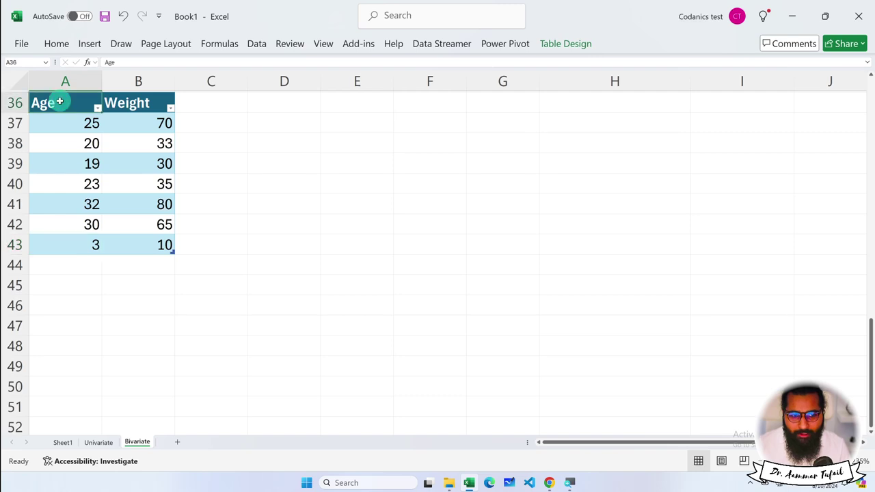
left_click(183, 245)
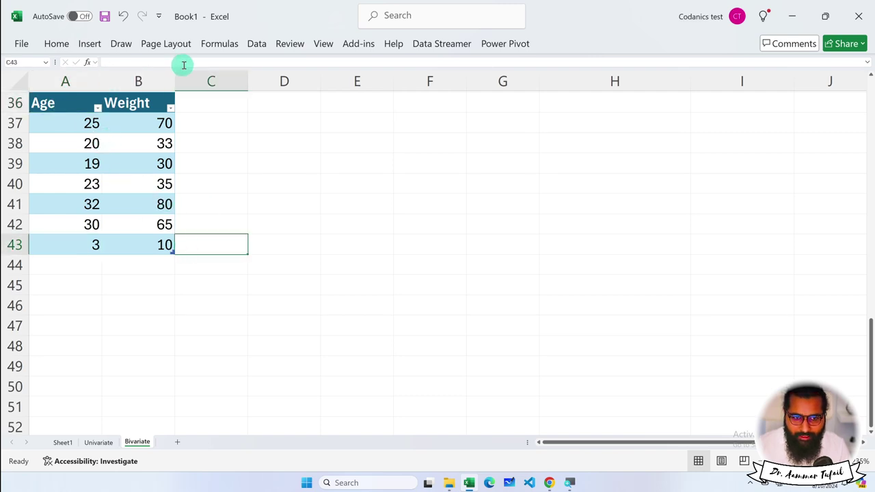
Open the Real Statistics Correlation Tests tool from the Add-ins commands
left_click(257, 43)
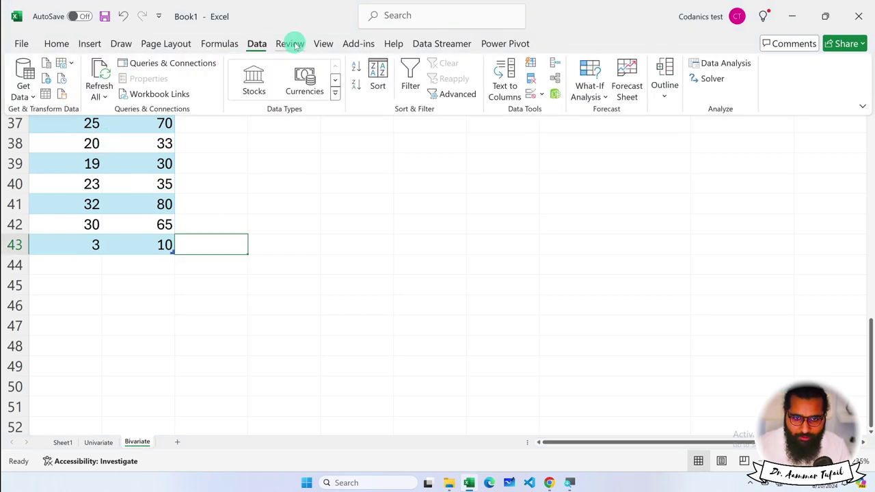
left_click(358, 43)
left_click(72, 62)
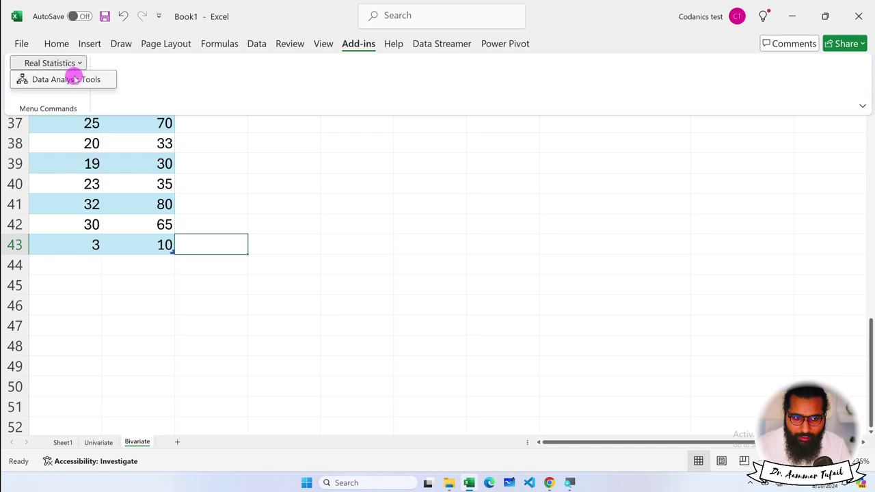
left_click(76, 79)
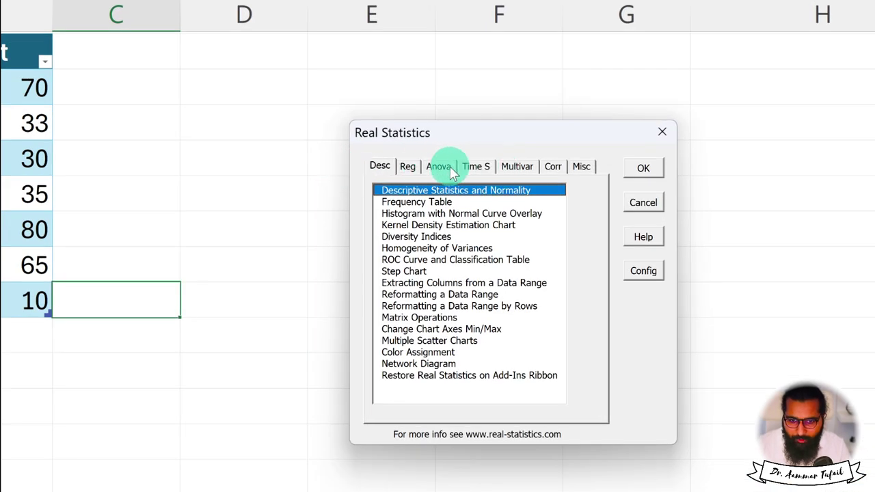
left_click(438, 166)
left_click(476, 166)
left_click(517, 166)
left_click(554, 166)
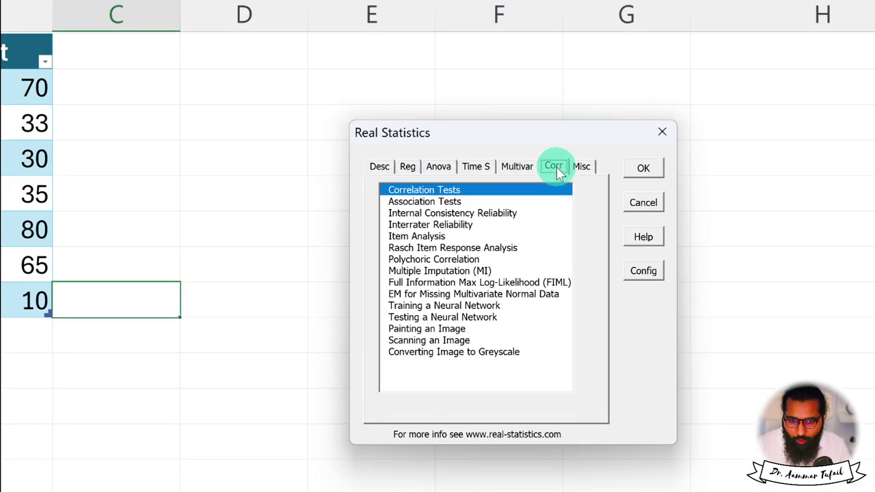
double_click(423, 191)
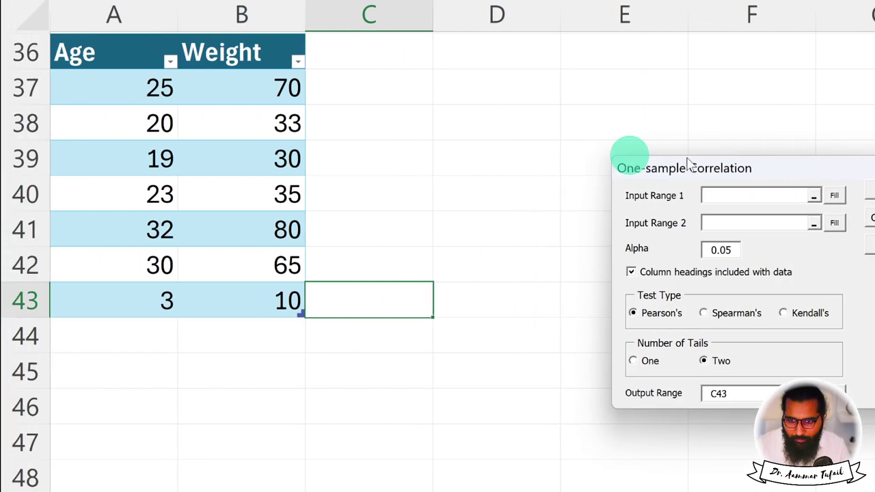
Set Input Range 1 to Age (A36:A43) and Input Range 2 to Weight (B36:B43), alpha 0.05
left_click_drag(755, 167, 448, 73)
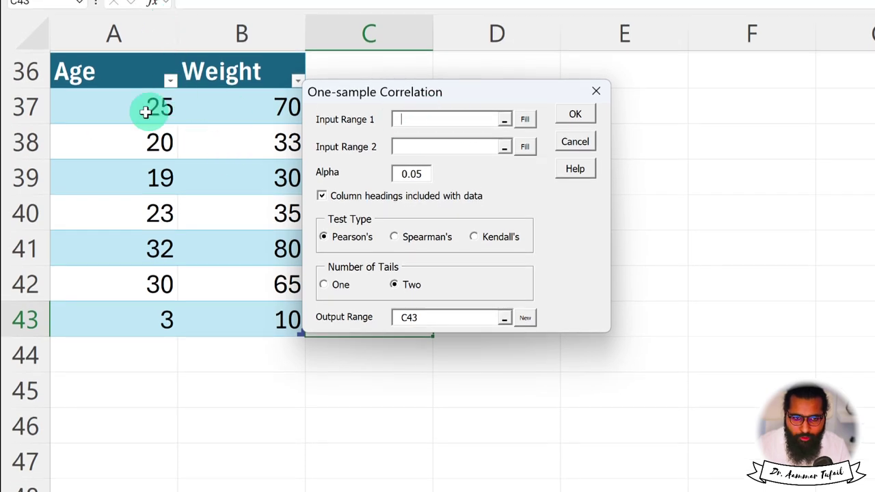
left_click_drag(98, 72, 97, 312)
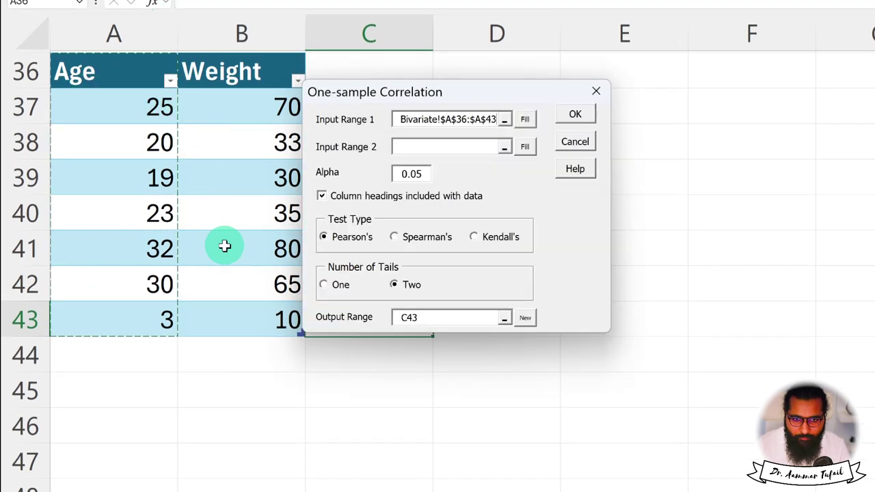
left_click_drag(227, 72, 233, 318)
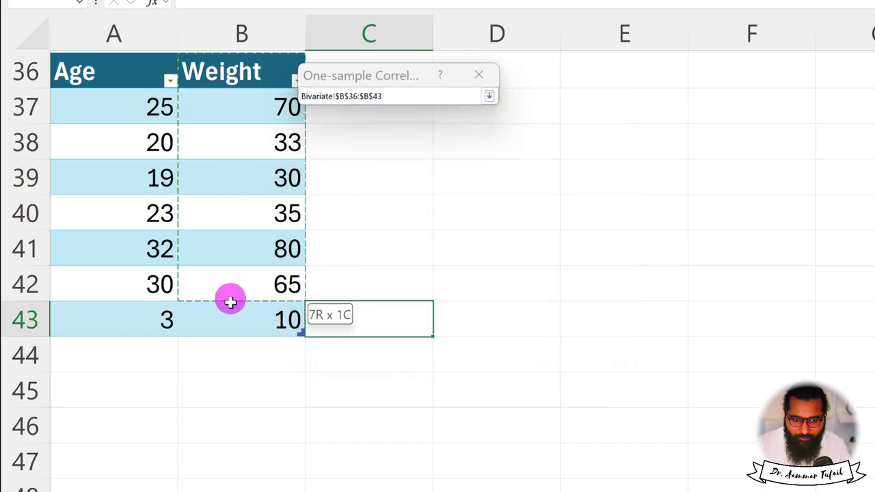
double_click(423, 174)
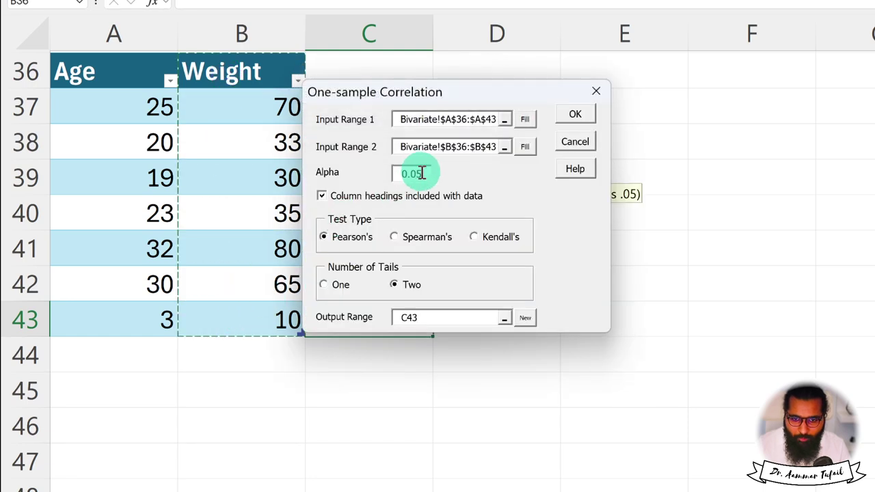
left_click_drag(453, 92, 569, 89)
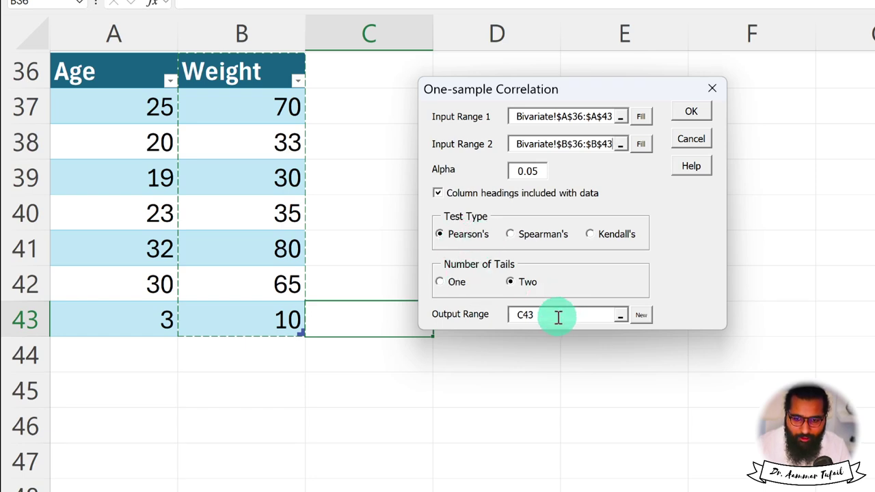
Output the two-tailed Pearson test results starting at cell A45 and run it
left_click_drag(559, 315, 502, 313)
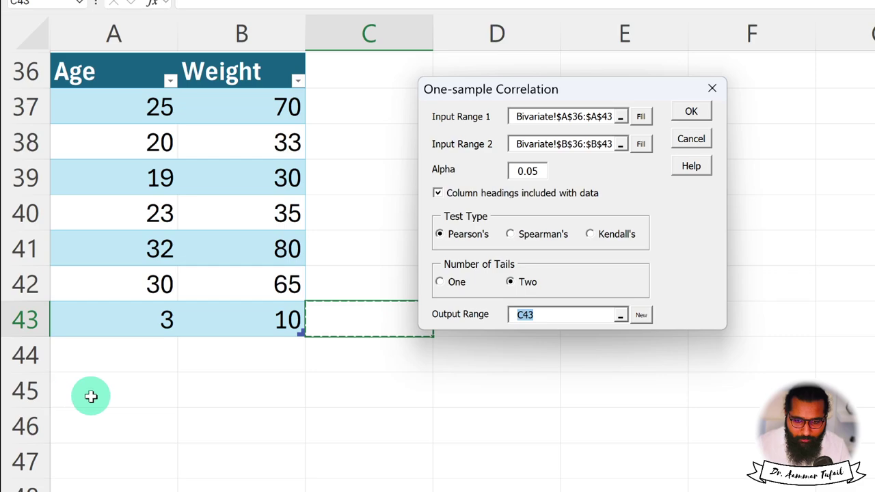
left_click(64, 395)
left_click(689, 109)
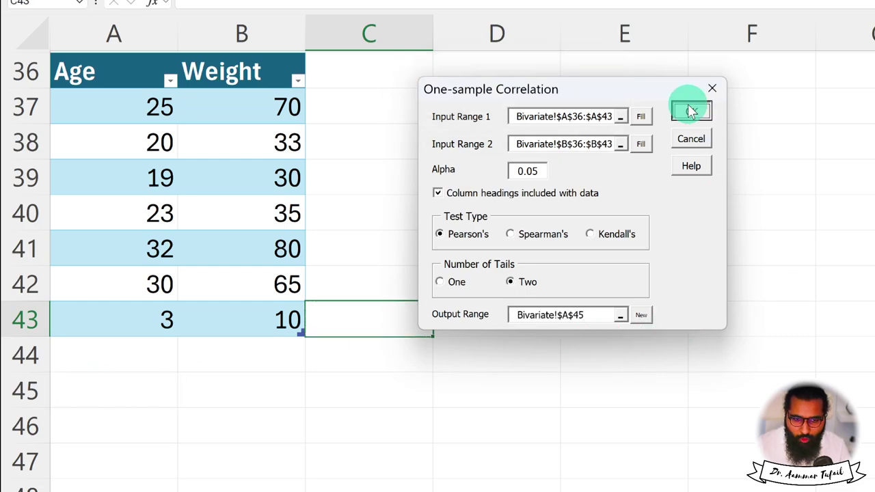
scroll(328, 293, "down", 3)
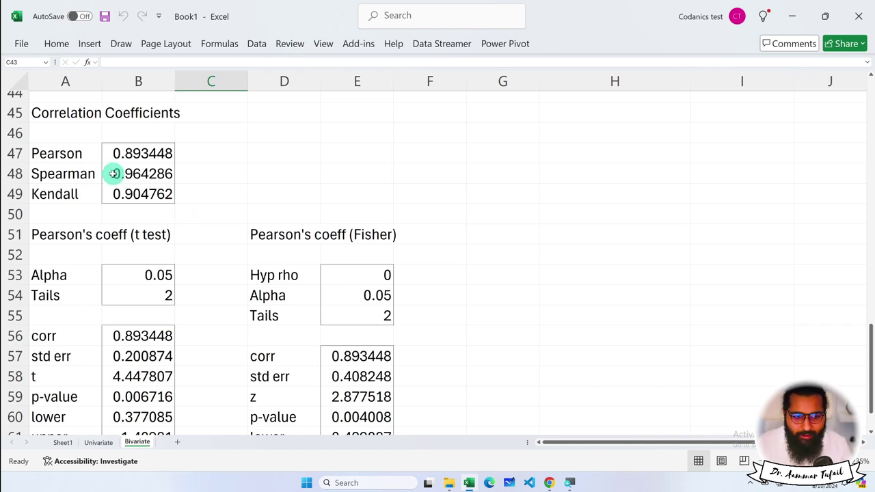
left_click_drag(83, 153, 135, 186)
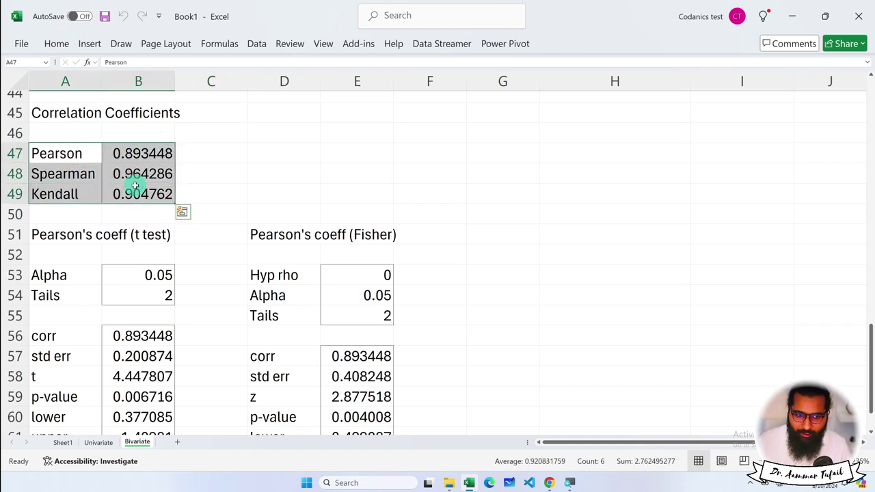
left_click(79, 155)
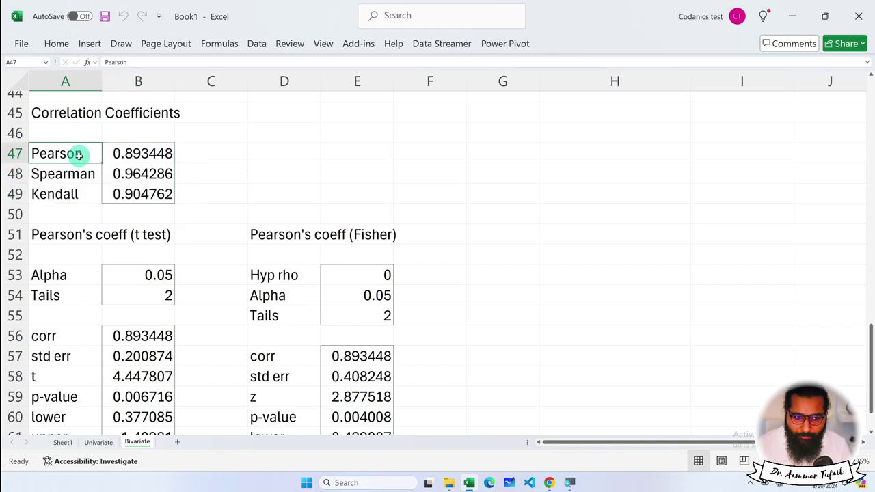
left_click(77, 175)
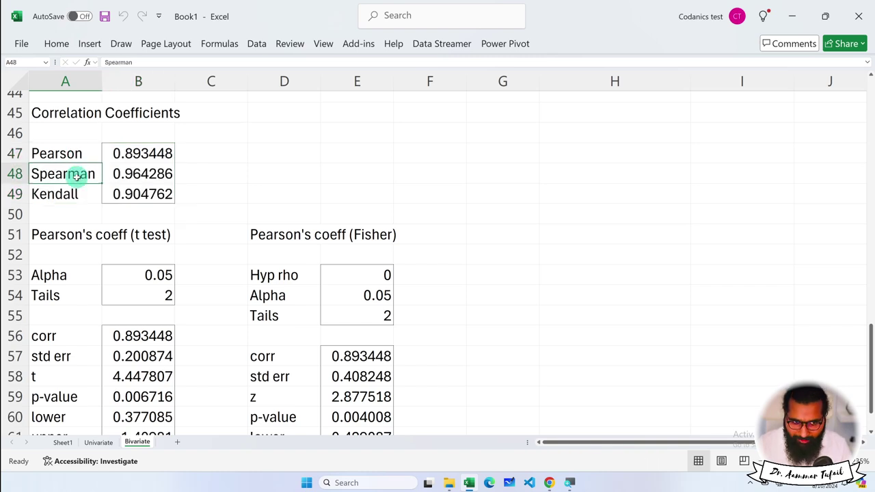
left_click(71, 195)
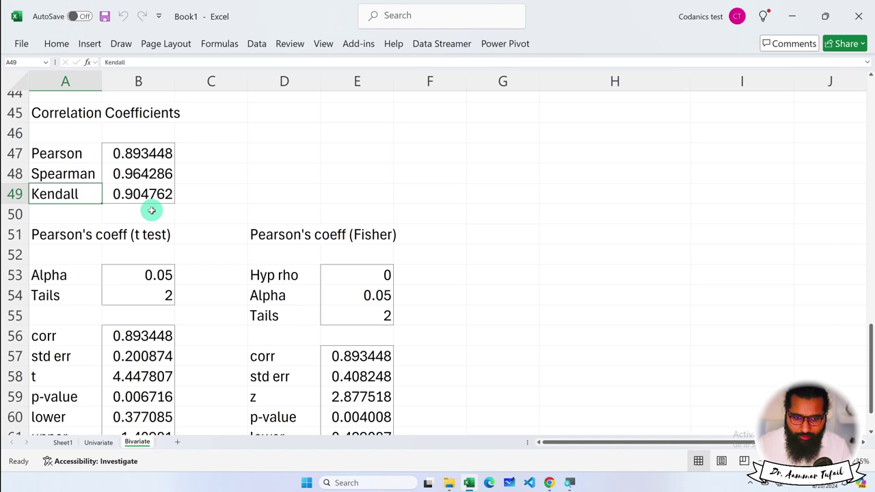
scroll(150, 210, "down", 1)
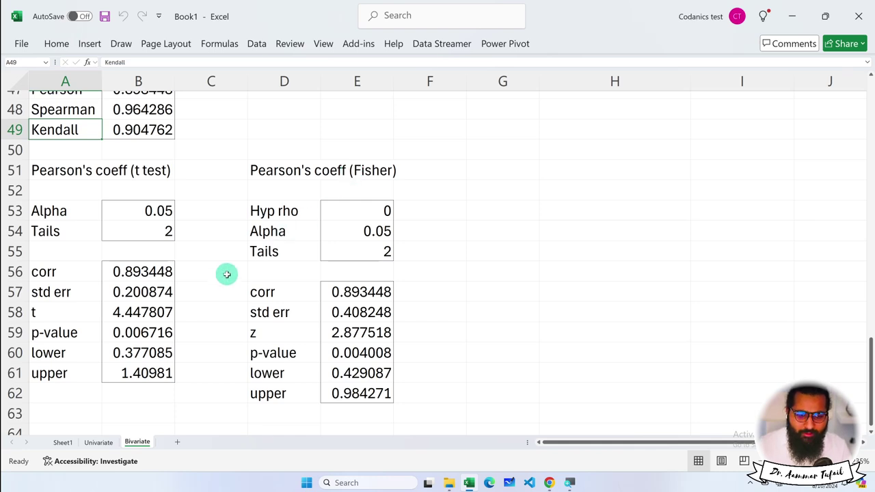
scroll(227, 274, "up", 2)
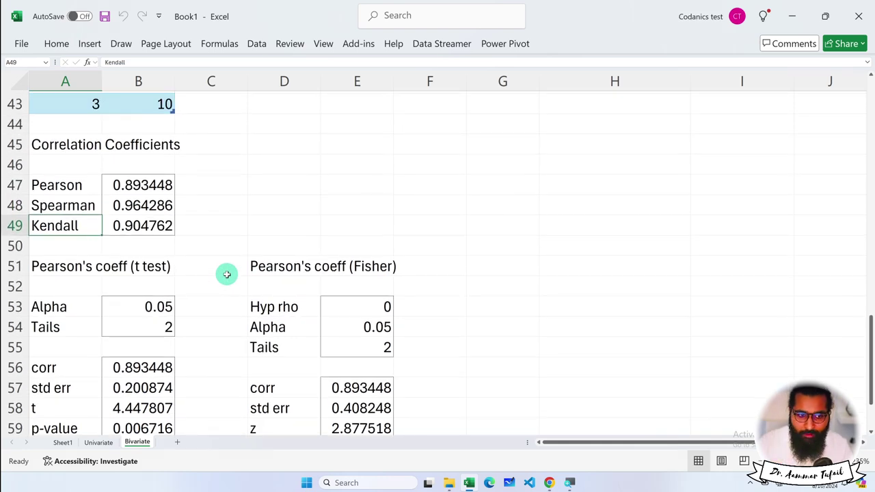
left_click(128, 184)
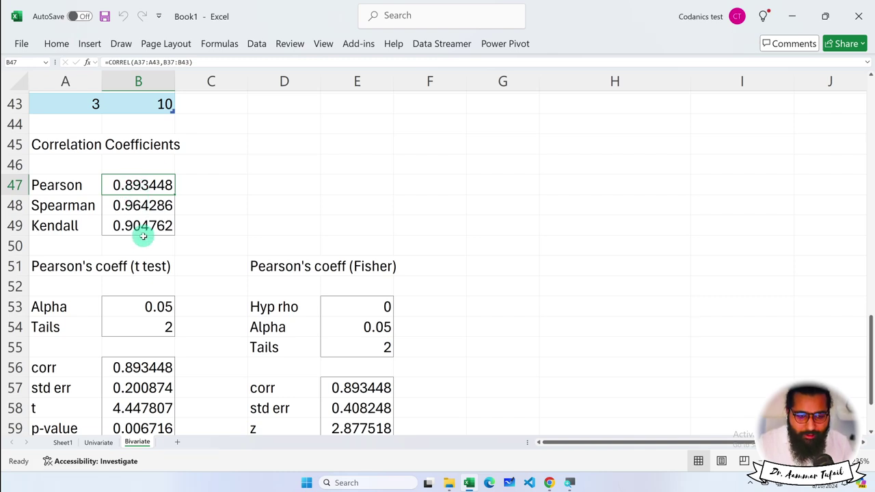
left_click(139, 205)
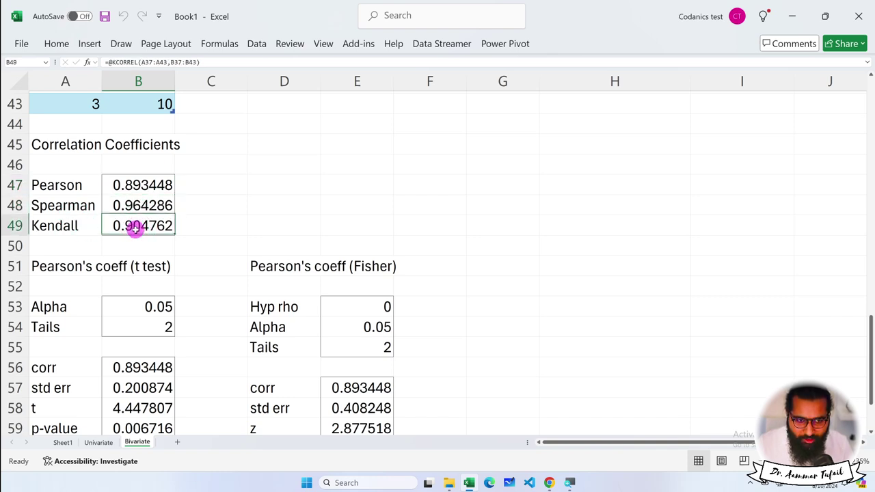
scroll(136, 228, "up", 2)
left_click(75, 265)
left_click_drag(76, 265, 122, 306)
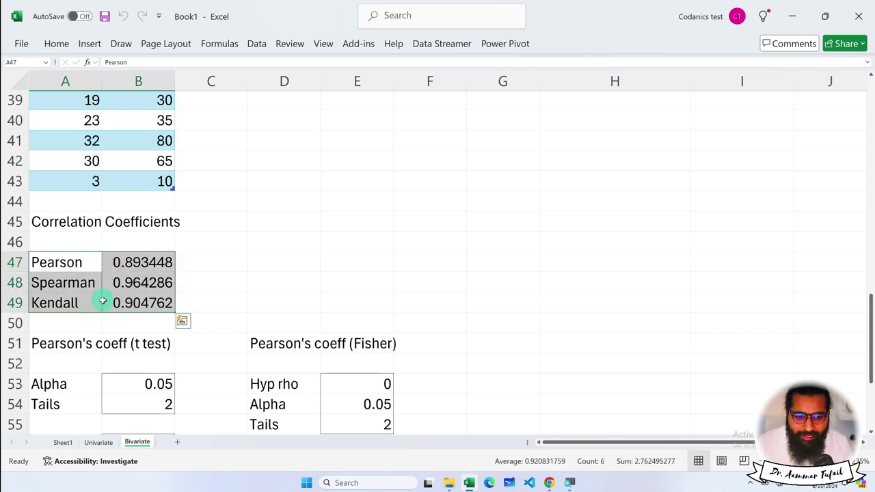
scroll(167, 265, "up", 2)
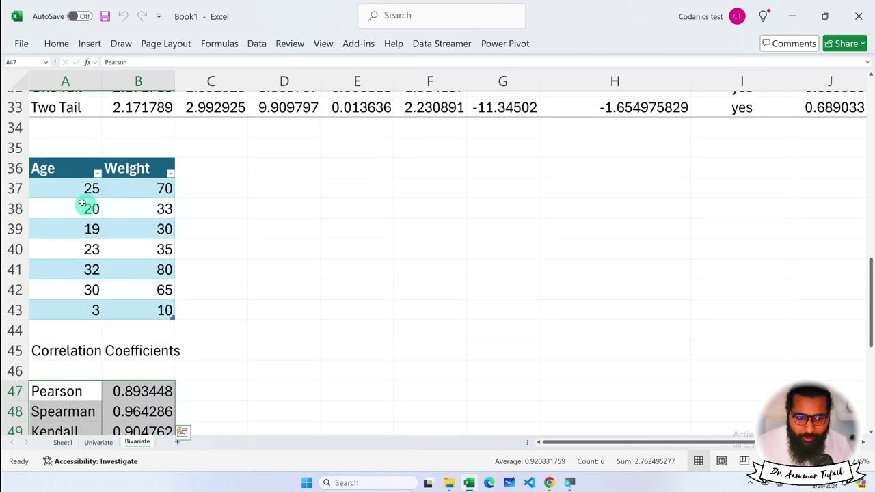
Insert a plain scatter chart using the Age/Weight table A36:B43 as its data
left_click(90, 43)
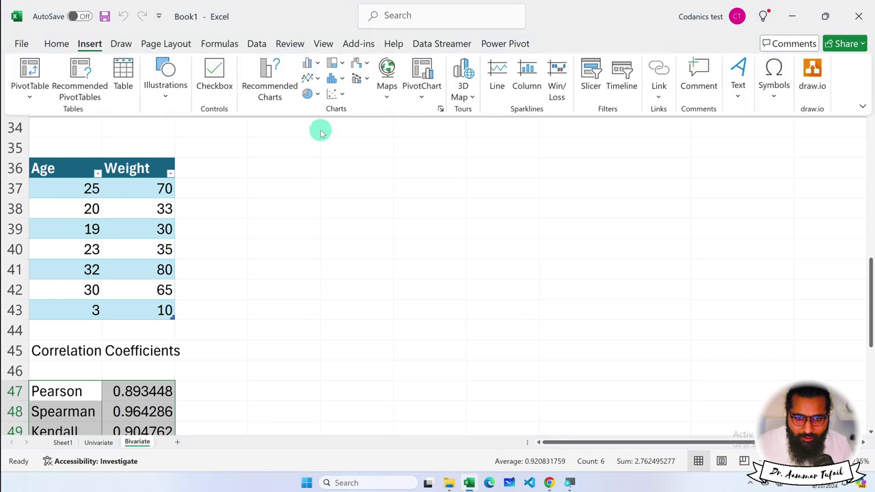
left_click(342, 96)
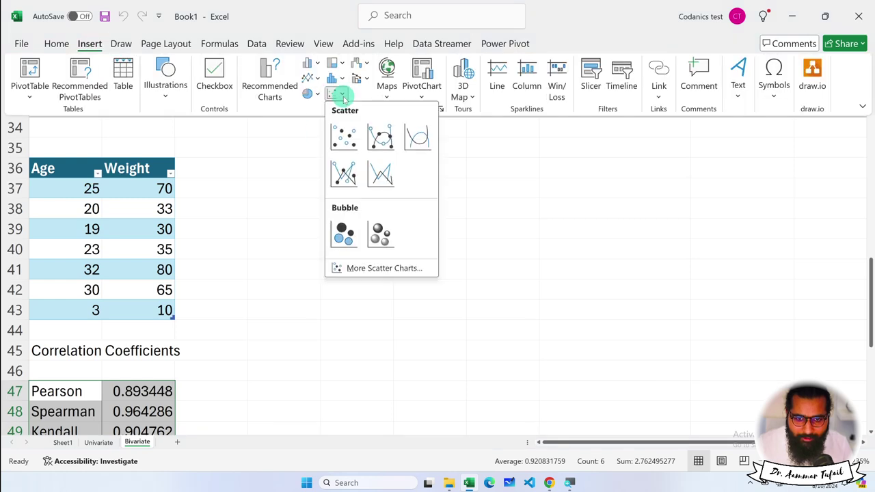
left_click(343, 135)
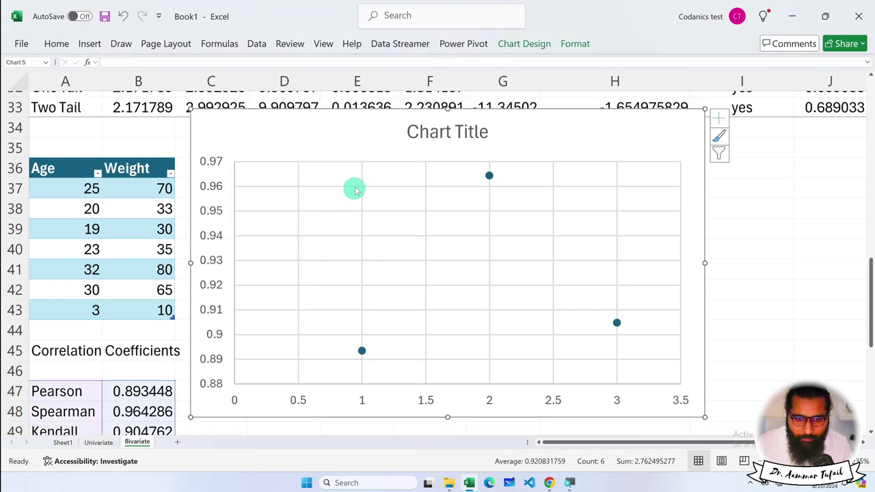
right_click(343, 150)
left_click(385, 285)
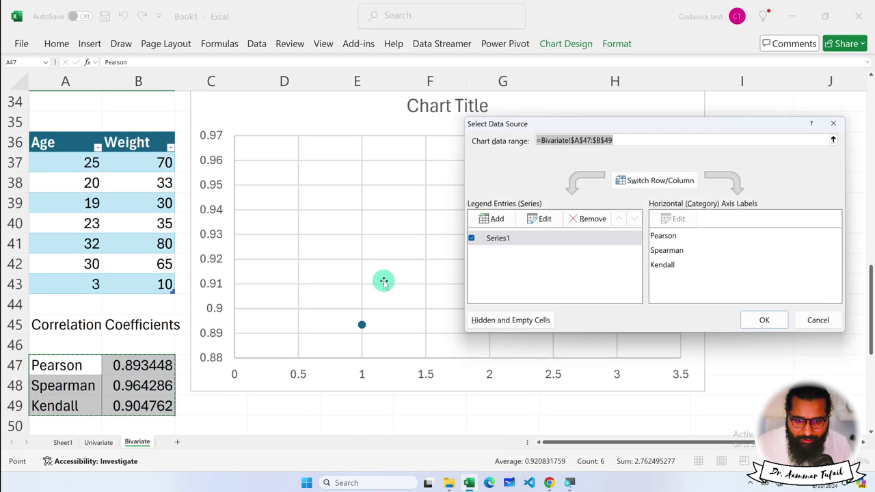
left_click_drag(52, 144, 123, 282)
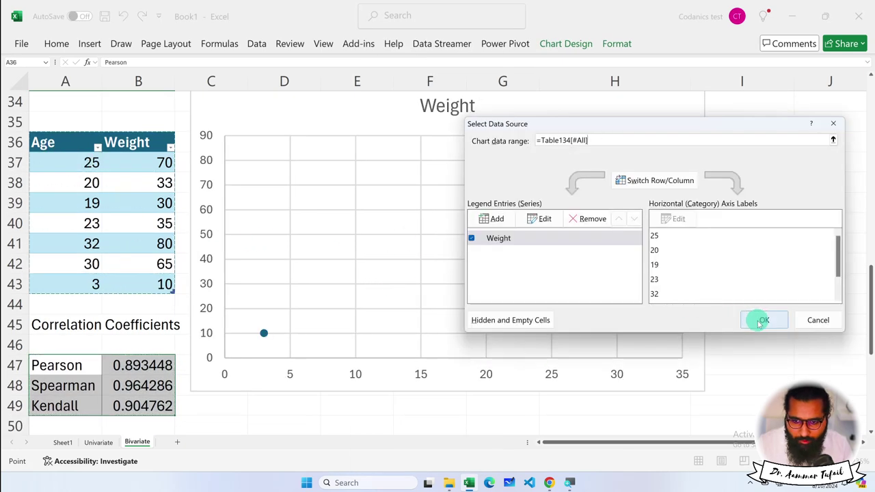
left_click(761, 321)
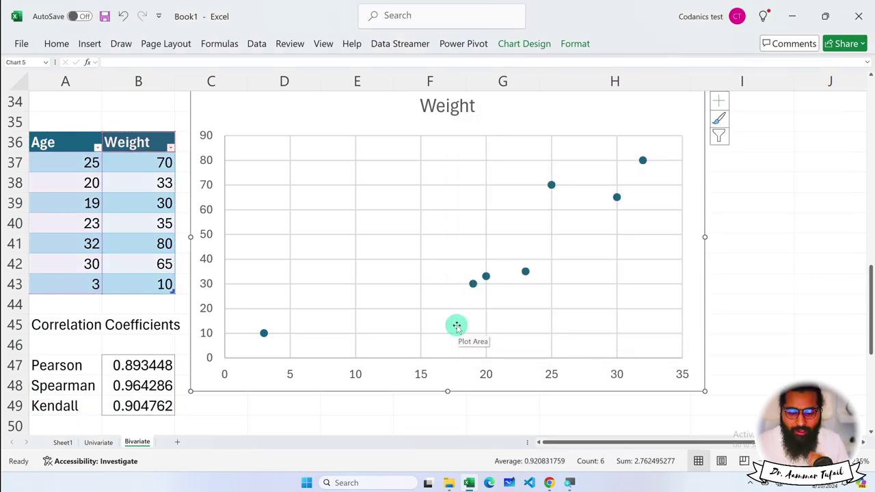
Delete the chart's 'Weight' title
left_click(290, 231)
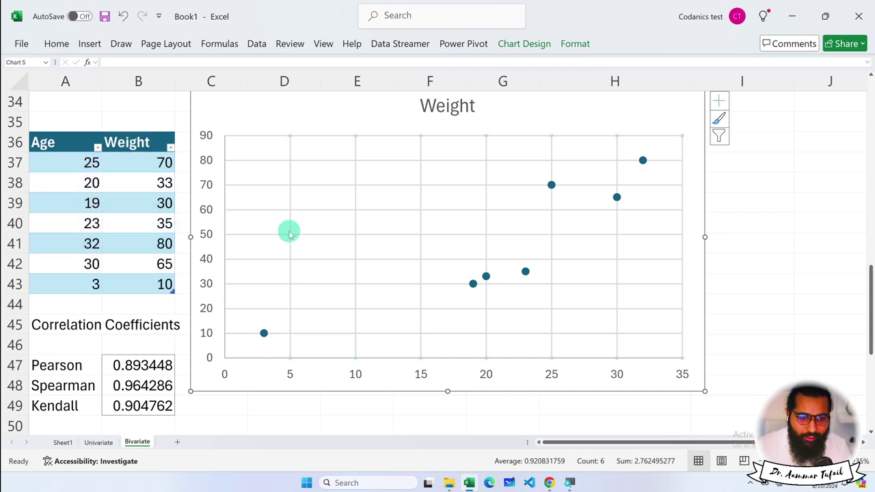
left_click(485, 274)
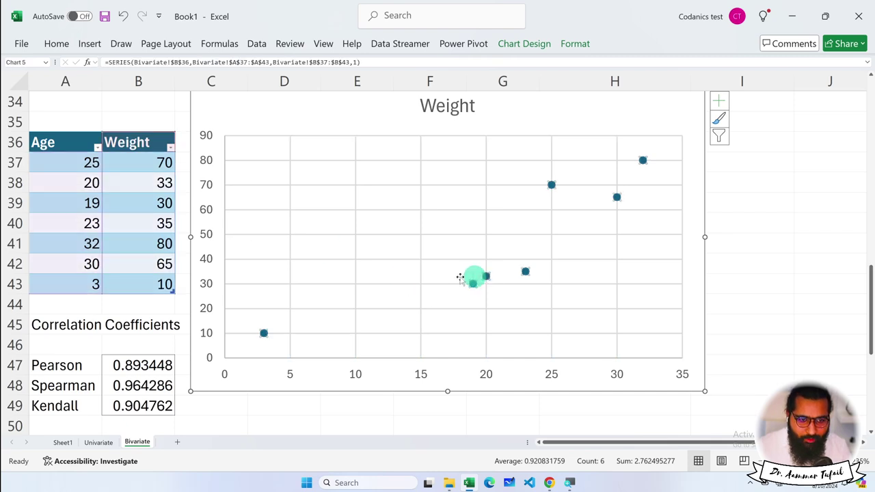
left_click(450, 118)
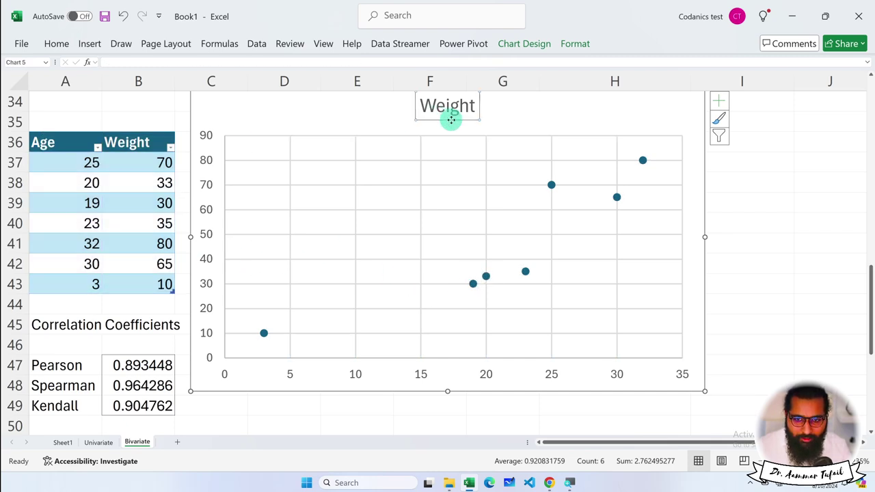
key("Delete")
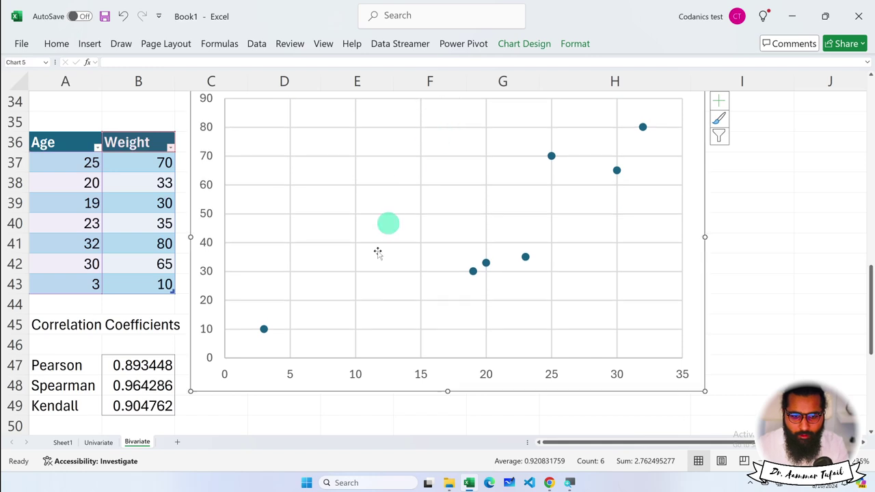
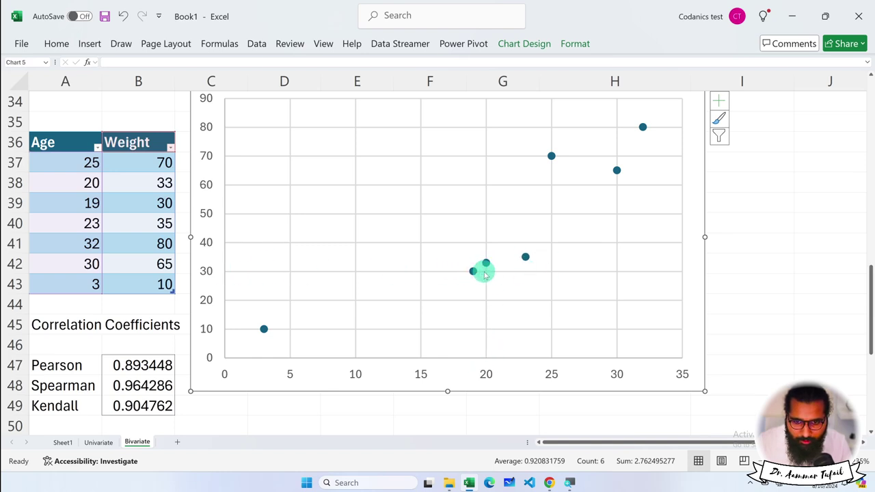
Shrink the Age–Weight scatter chart from its corner and move it up and left
scroll(637, 205, "up", 1)
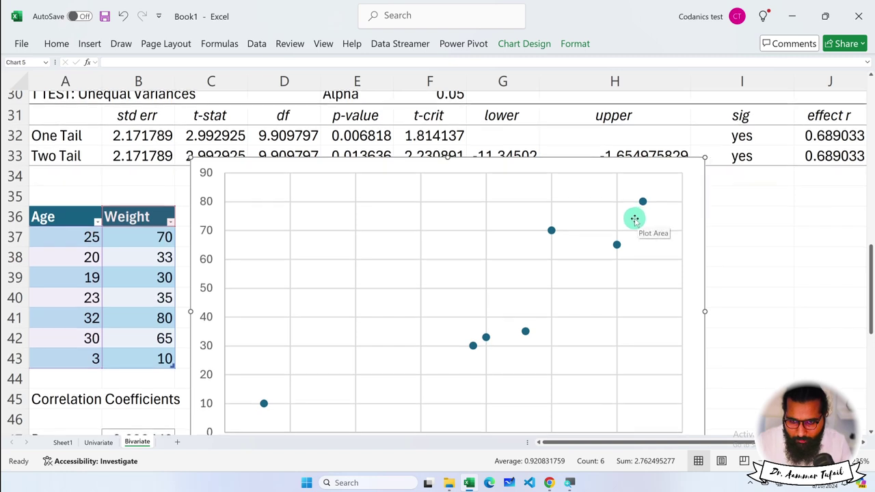
scroll(635, 219, "down", 1)
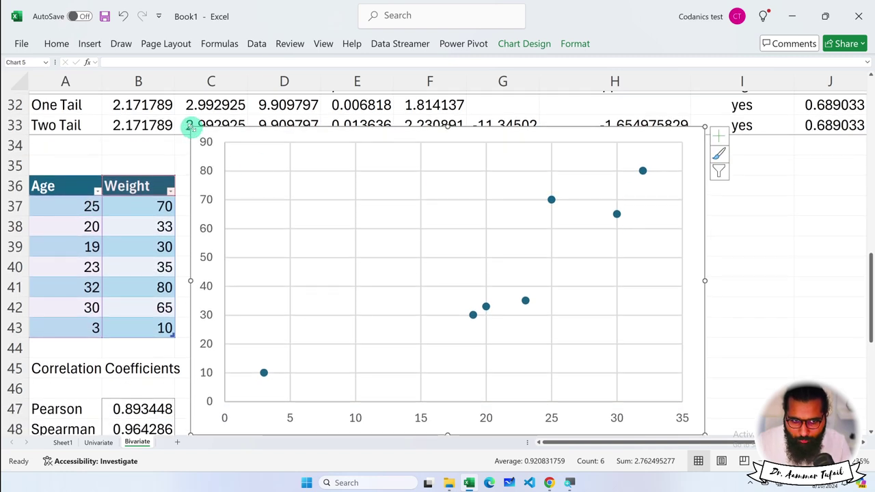
left_click_drag(192, 127, 272, 194)
left_click_drag(385, 207, 321, 180)
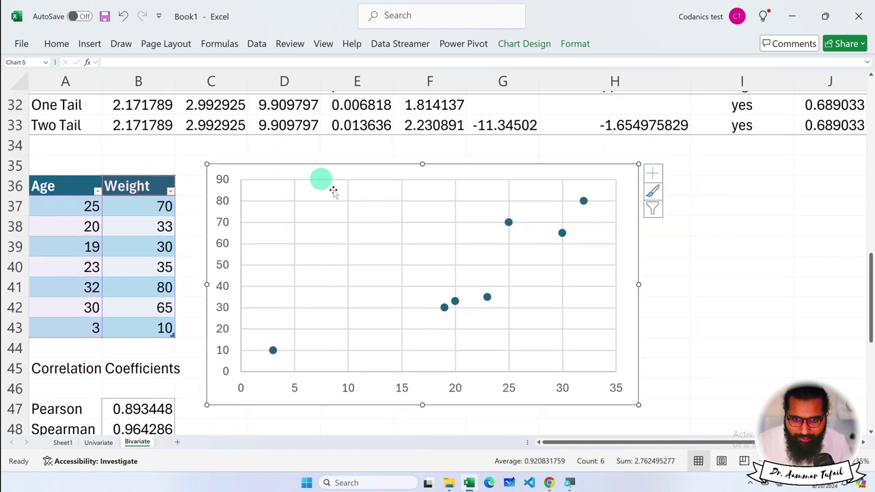
Delete the chart's vertical and horizontal gridlines
left_click(402, 223)
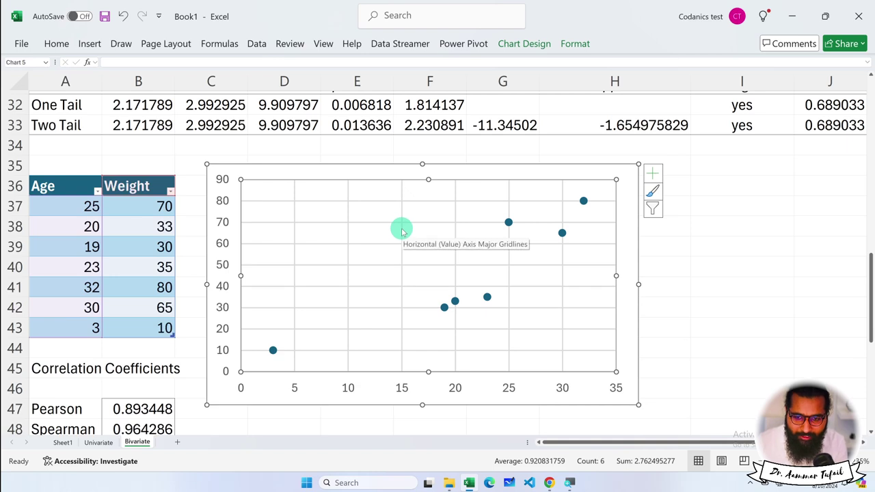
left_click(400, 225)
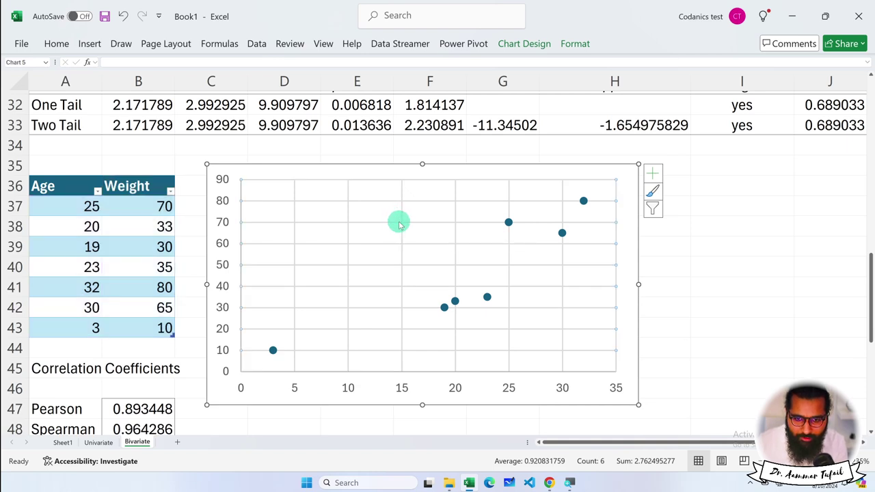
key("Delete")
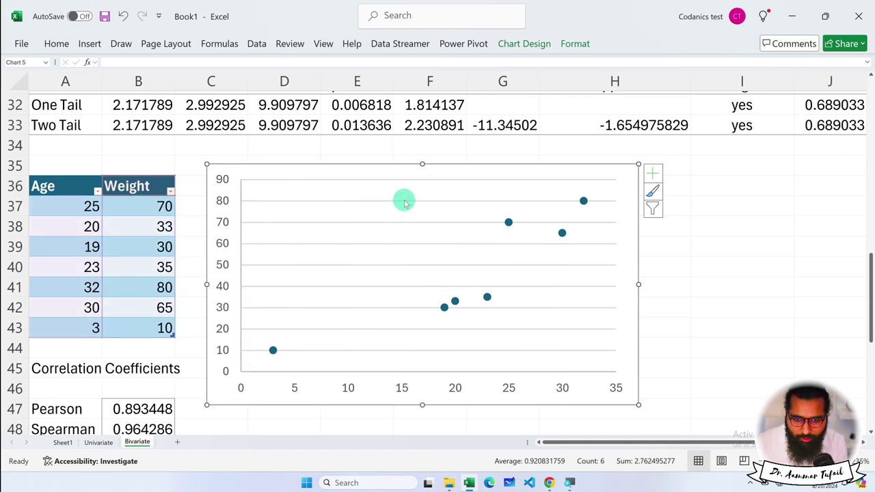
left_click(404, 201)
key("Delete")
left_click(353, 371)
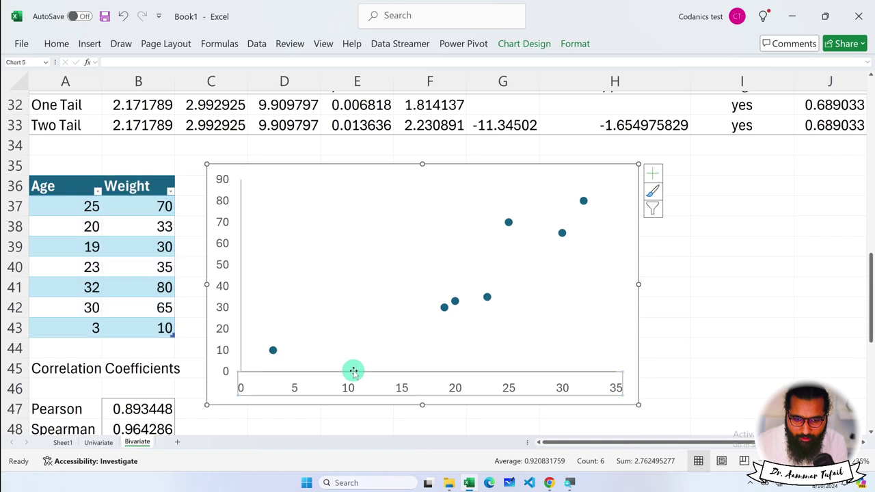
left_click(354, 371)
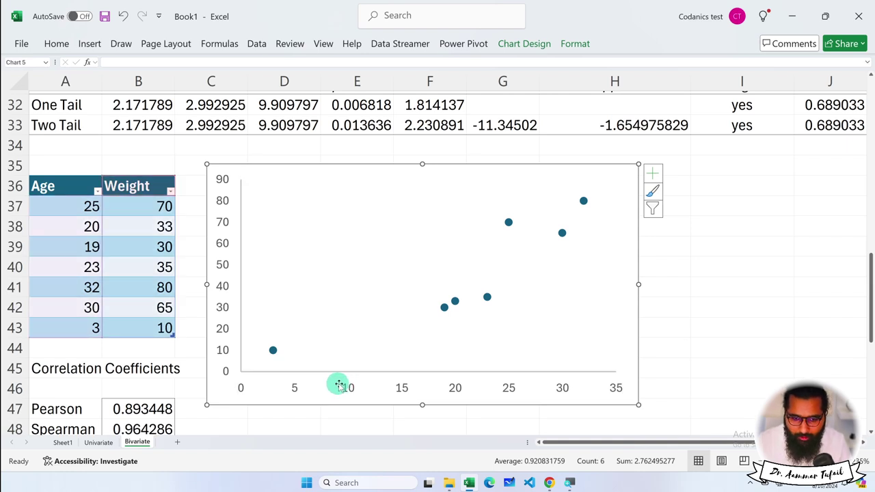
Give the horizontal axis a solid line 1.5 pt wide
double_click(346, 385)
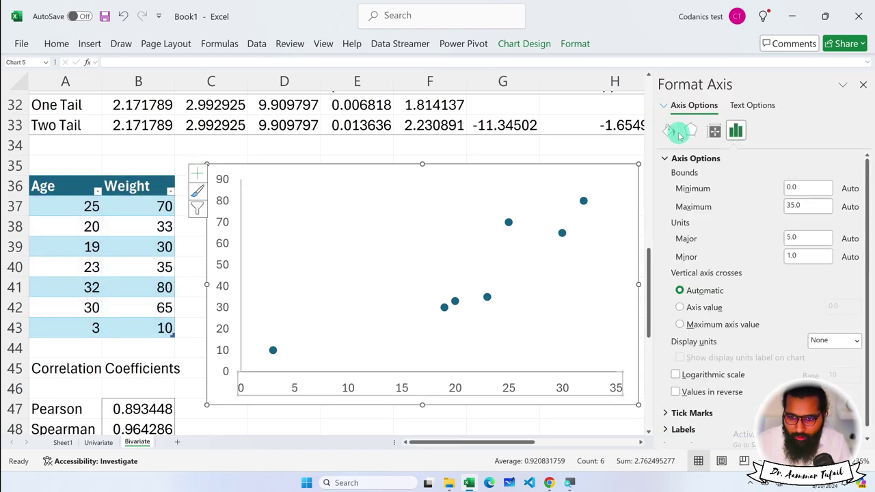
left_click(670, 131)
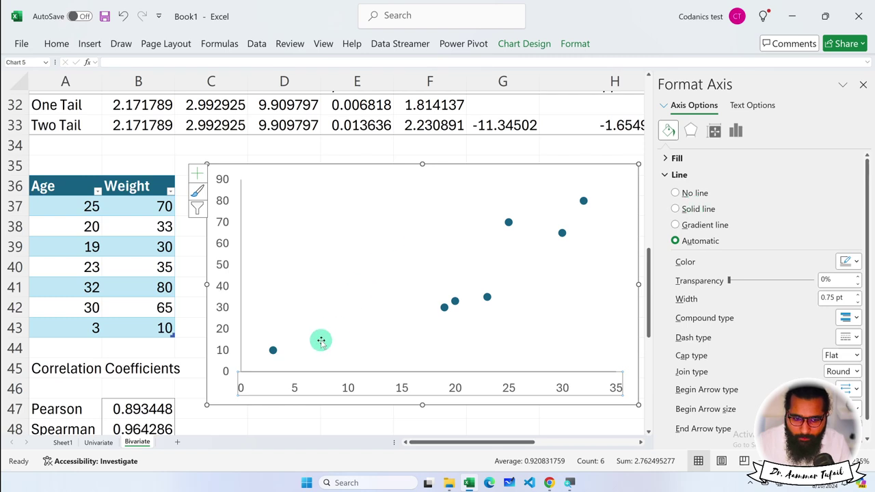
left_click(687, 207)
left_click(858, 294)
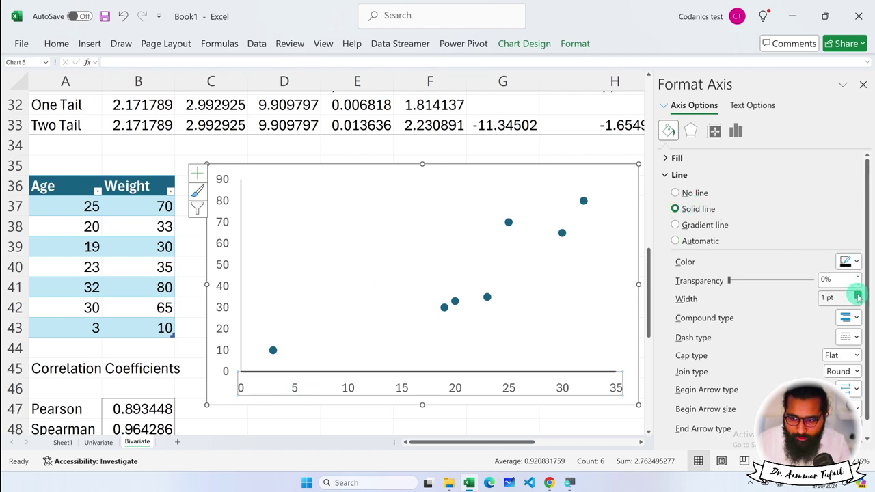
left_click(859, 295)
left_click(858, 295)
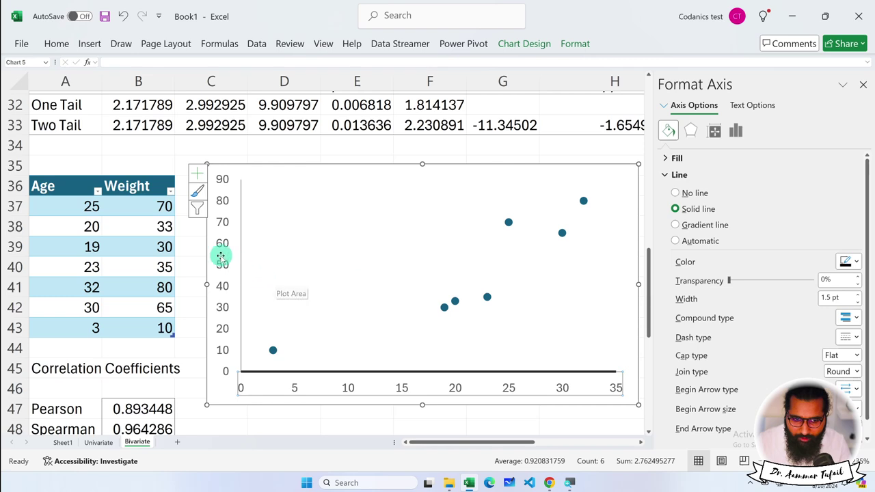
Thicken the vertical axis line to a matching solid width
left_click(221, 256)
left_click(858, 294)
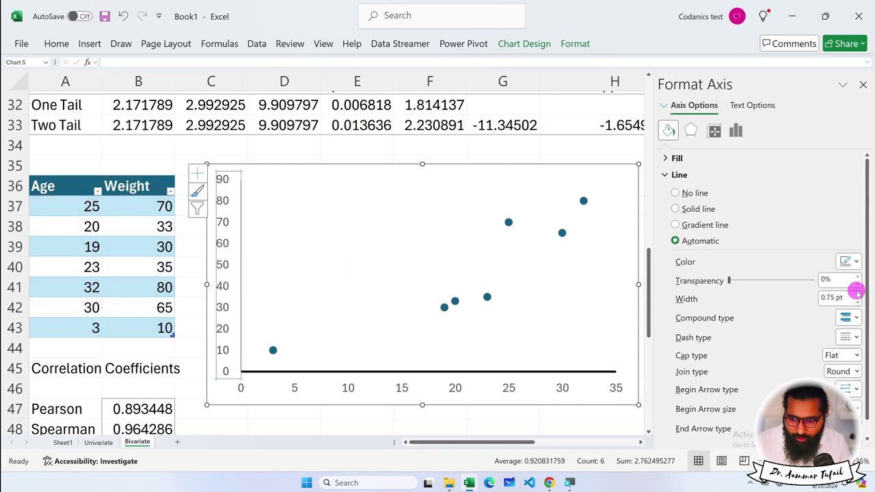
left_click(858, 294)
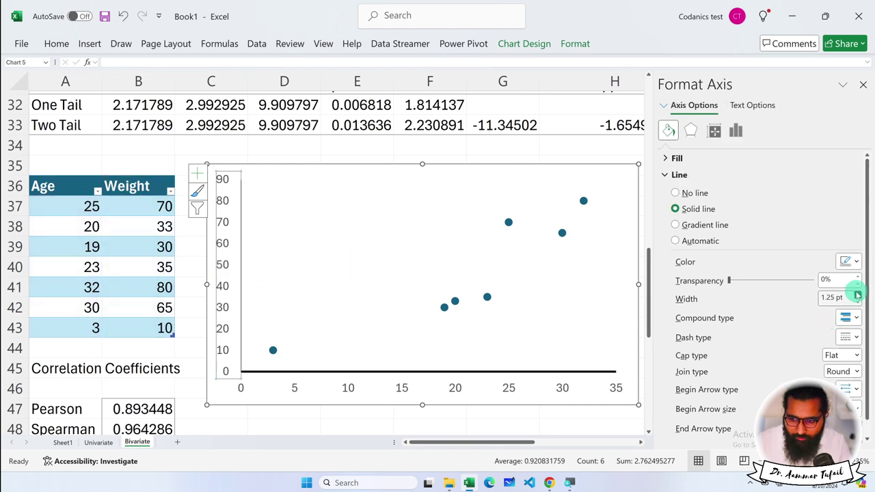
left_click(345, 390)
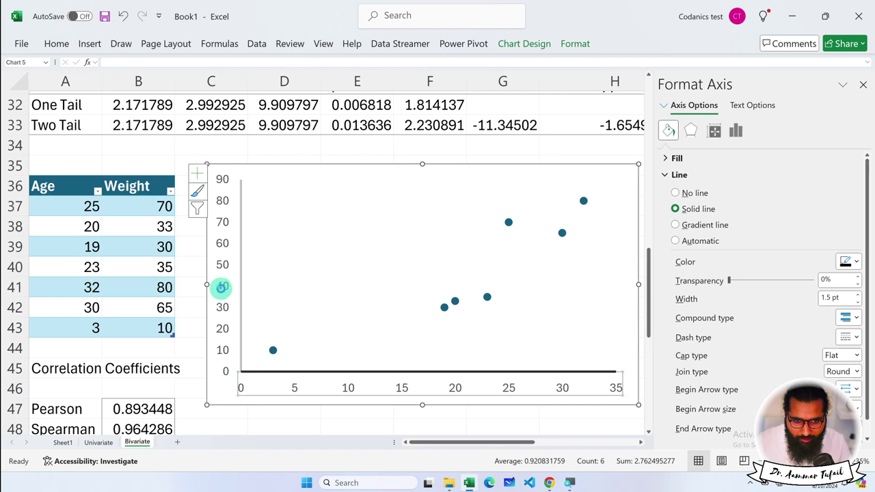
left_click(222, 286)
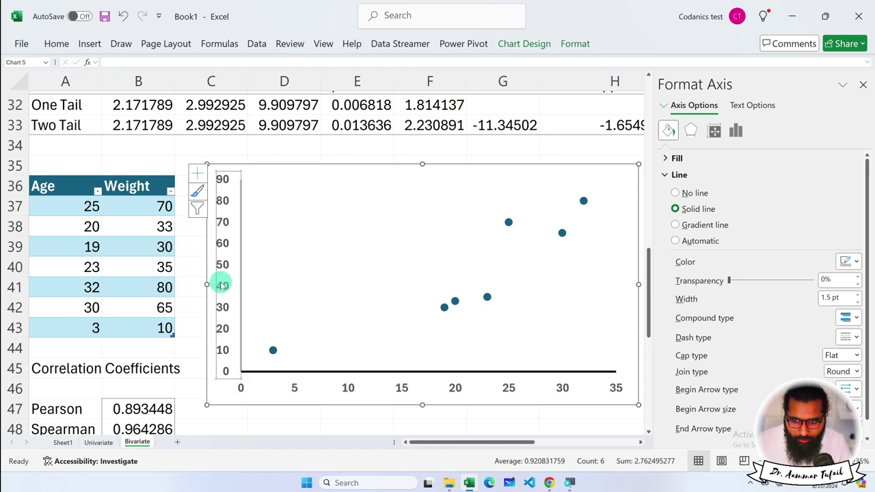
Give the chart area a dark solid border and colour the vertical axis line black
left_click(219, 281)
left_click(848, 262)
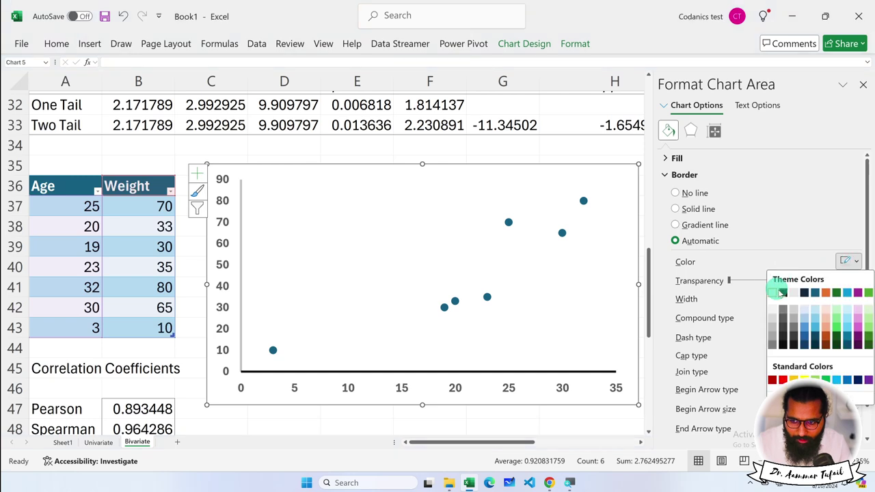
left_click(781, 290)
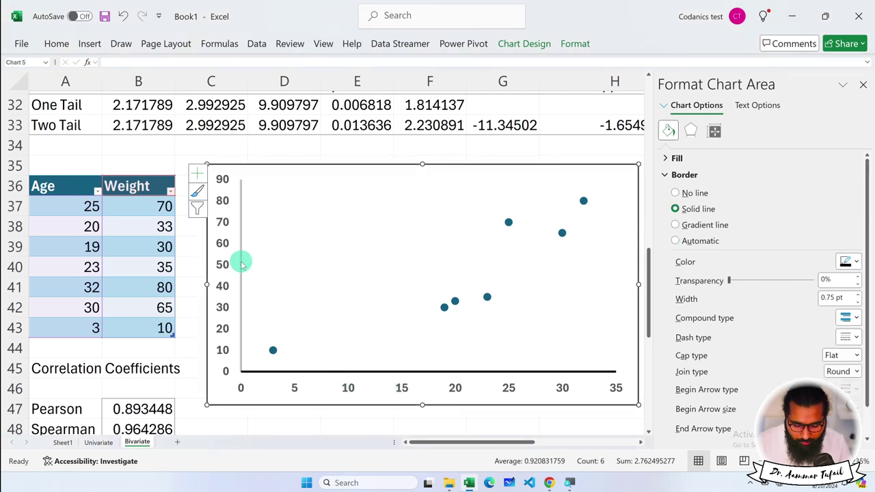
left_click(219, 224)
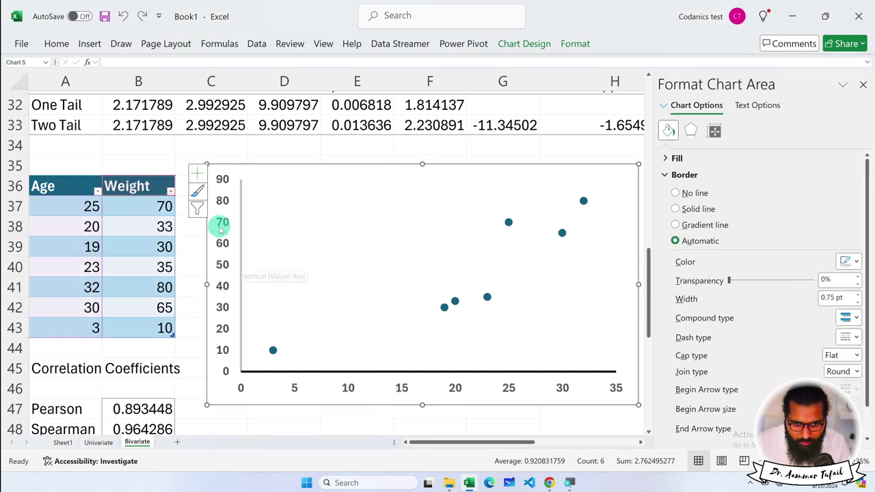
left_click(848, 262)
left_click(783, 290)
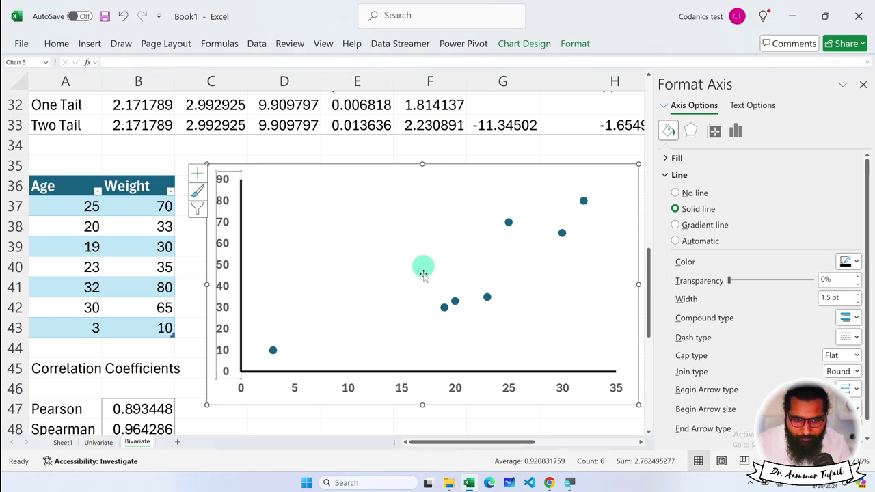
left_click(736, 131)
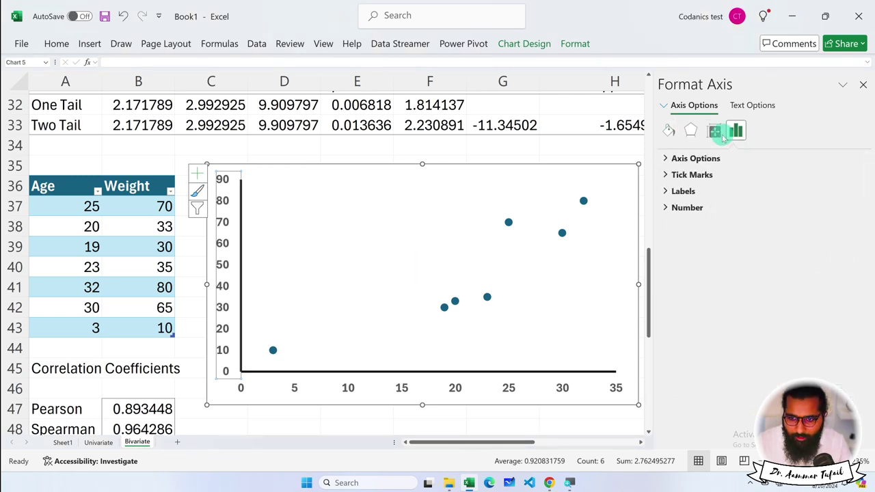
Set the axes' major tick mark type to Outside in Axis Options
left_click(716, 132)
left_click(736, 131)
left_click(692, 175)
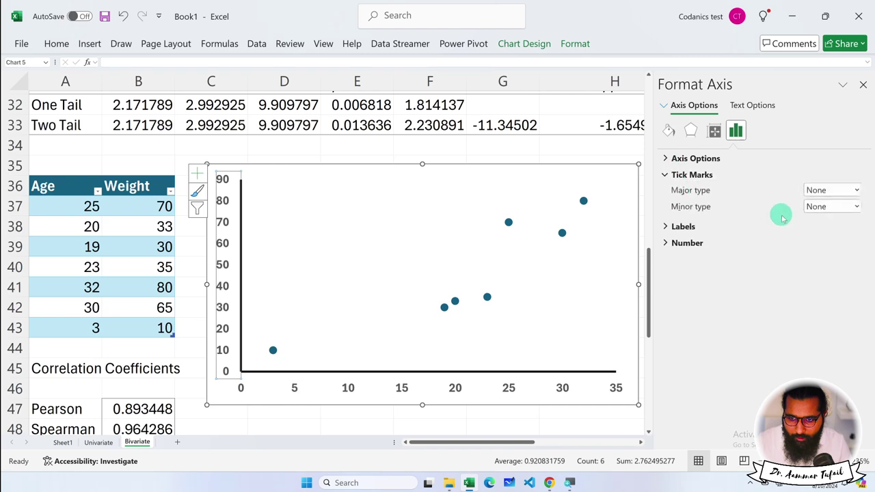
left_click(831, 190)
left_click(818, 226)
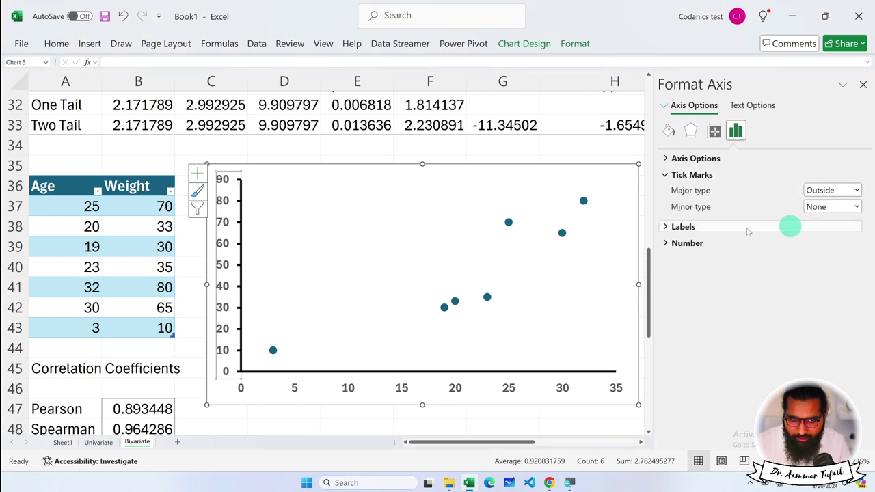
key("ctrl+z")
left_click(829, 207)
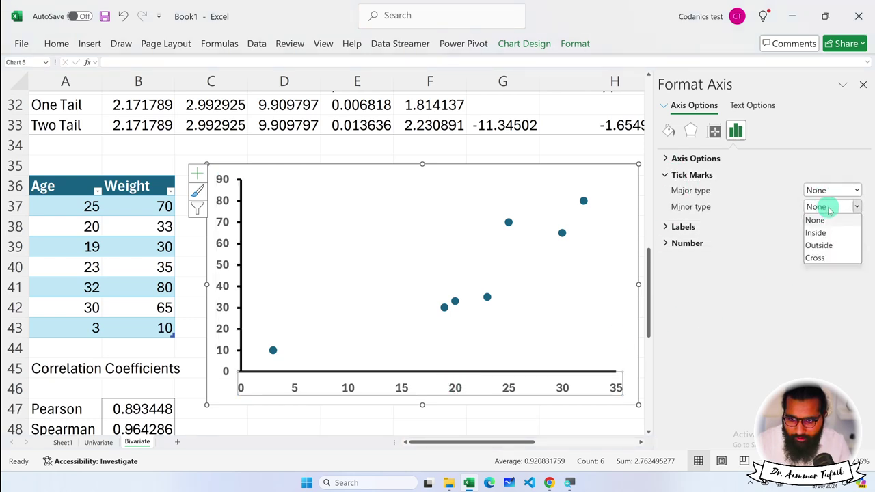
left_click(830, 190)
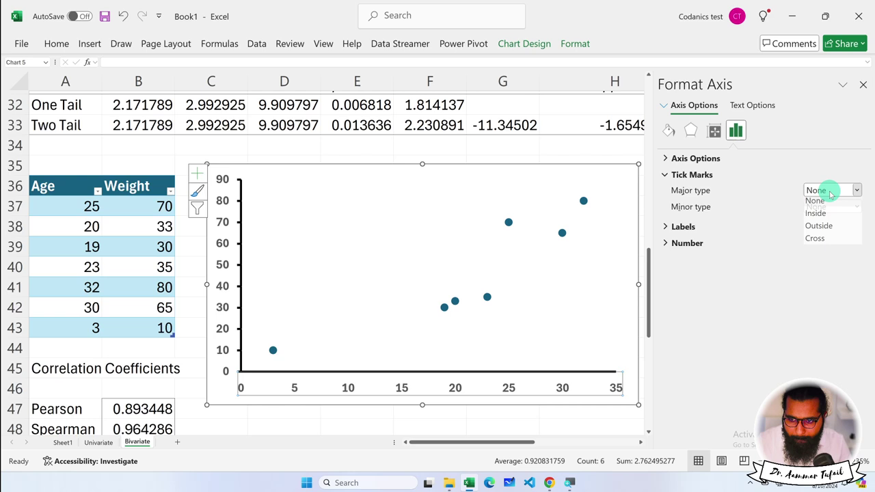
left_click(819, 229)
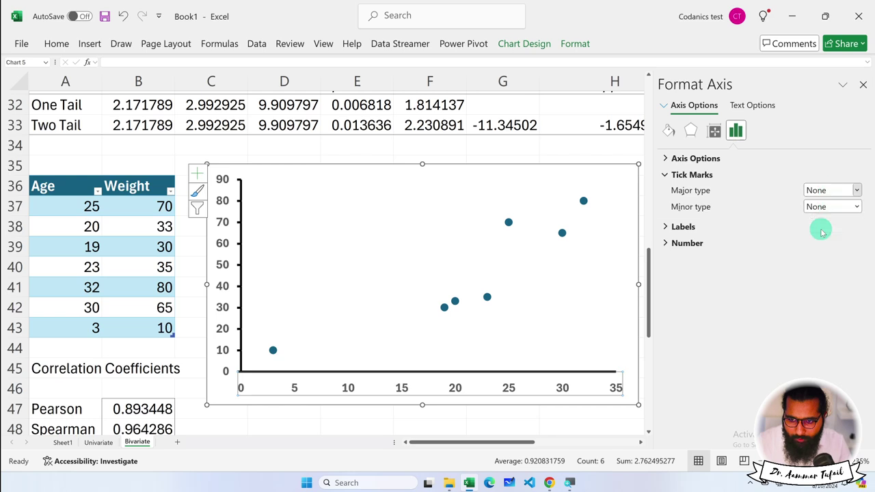
left_click(311, 245)
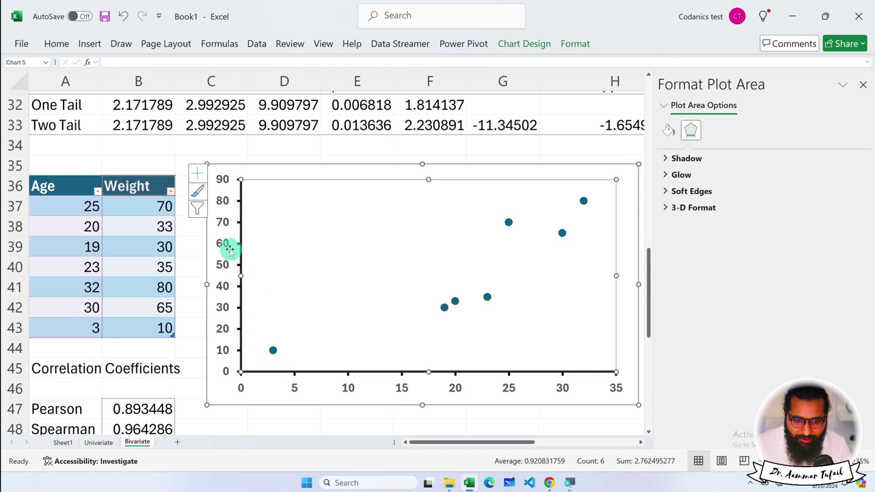
Add axis titles and label the horizontal axis 'Age (years)'
left_click(197, 173)
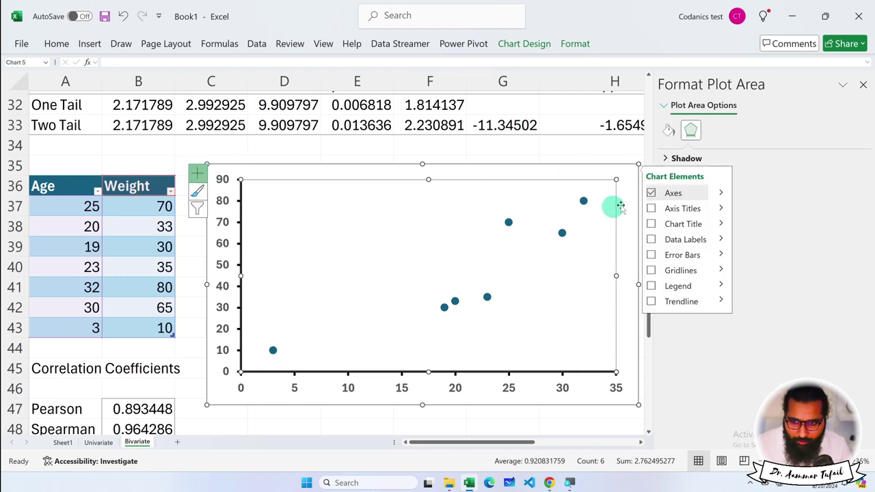
left_click(651, 208)
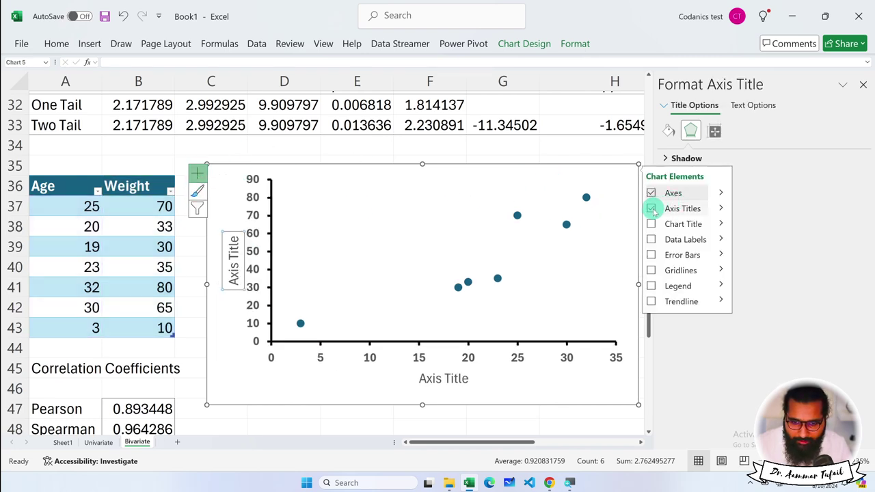
left_click(444, 376)
double_click(442, 378)
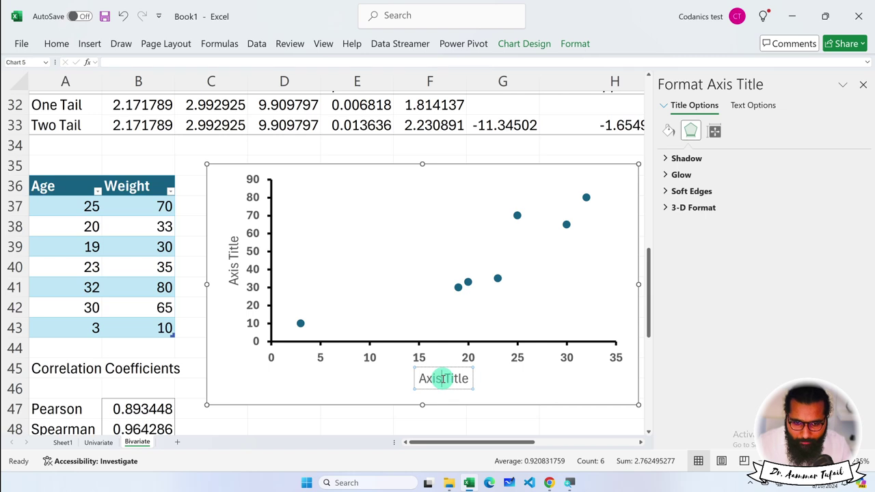
double_click(442, 378)
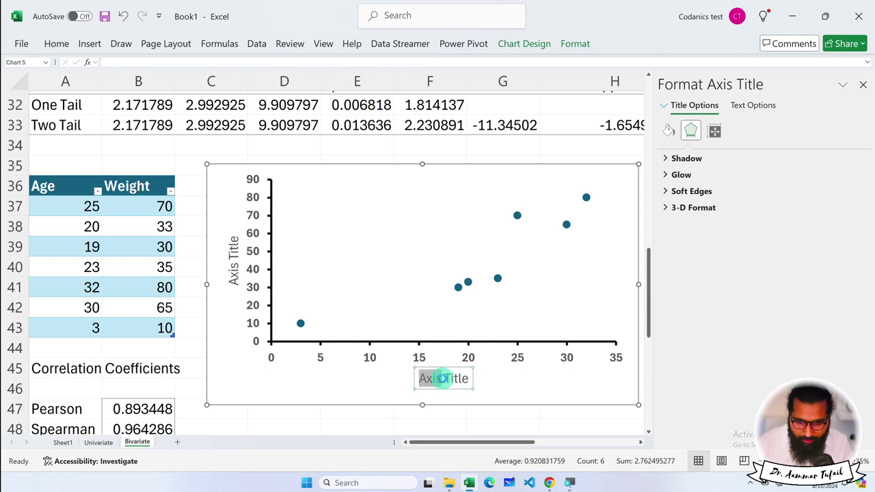
type("Ag")
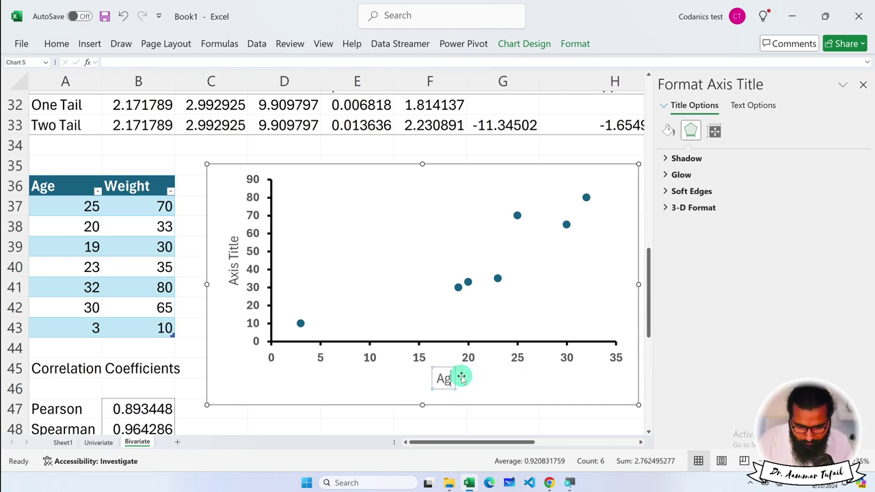
type("e (years)")
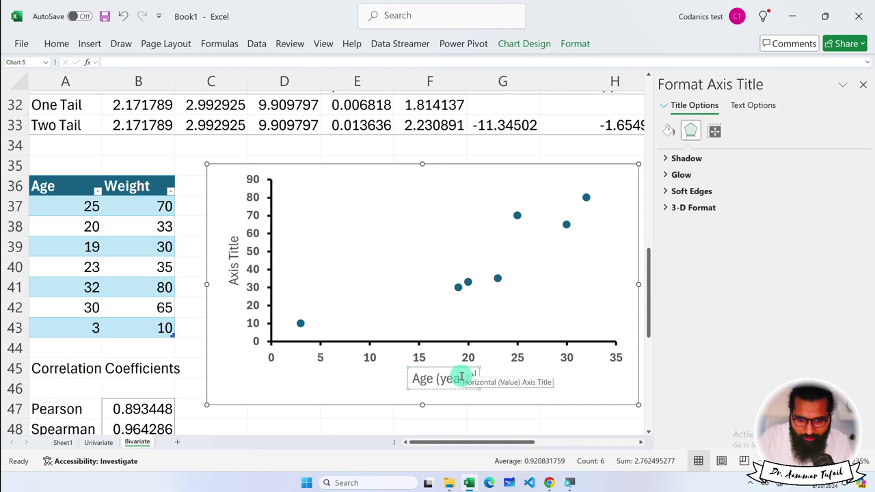
left_click(320, 386)
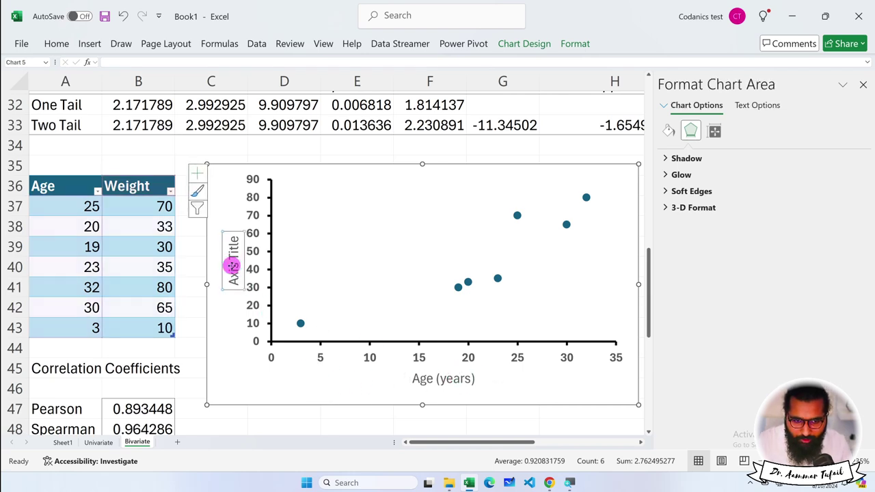
Title the vertical axis 'Weight (kg)' and make the axis titles bold
left_click(230, 263)
double_click(234, 251)
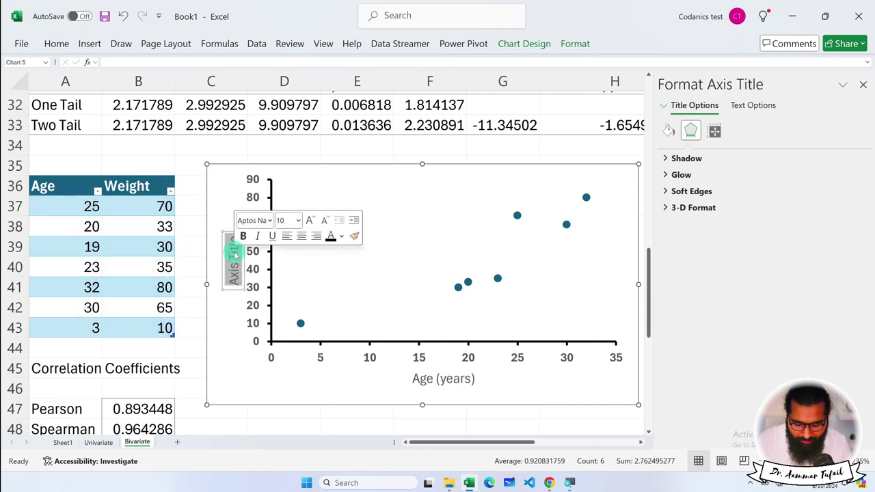
type("Weight")
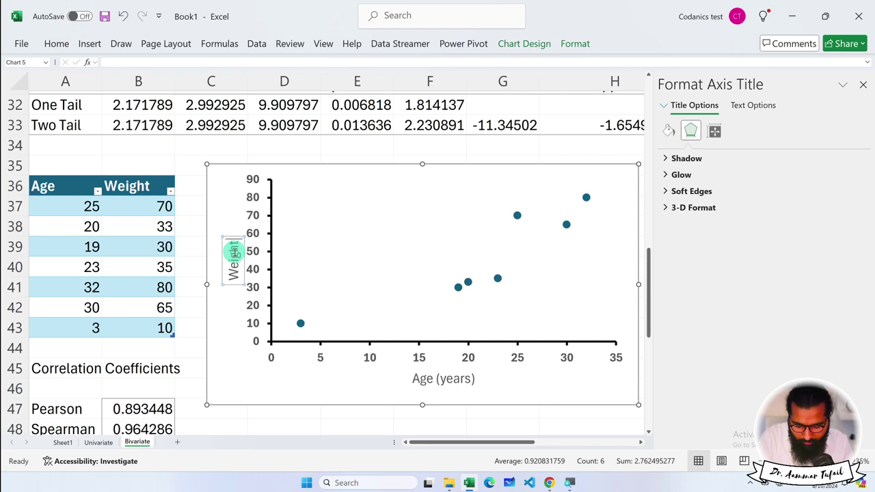
type(" (kg)")
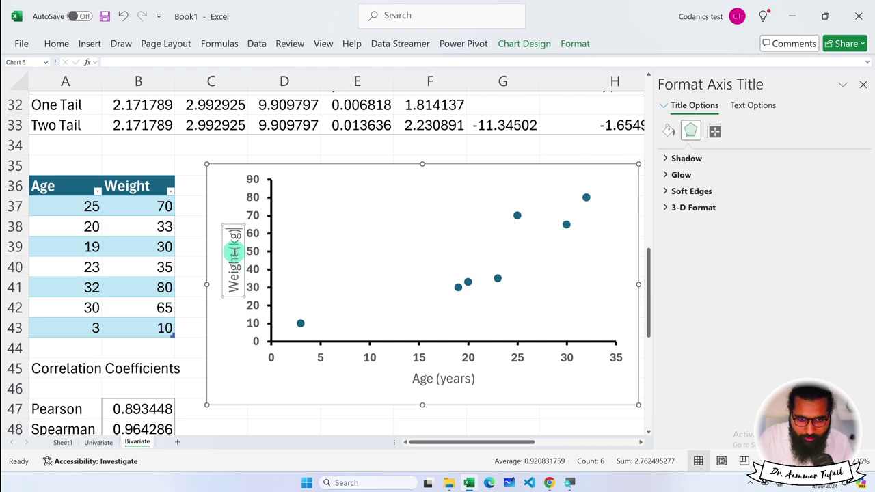
triple_click(233, 251)
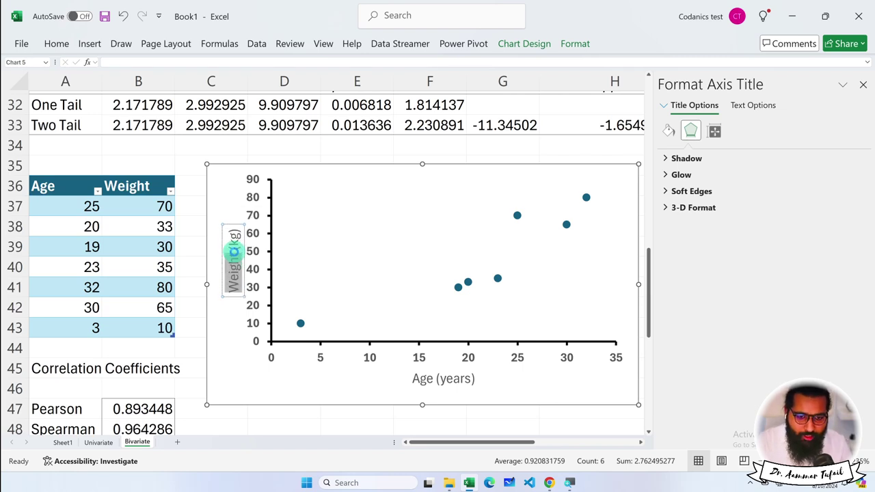
left_click_drag(234, 251, 229, 227)
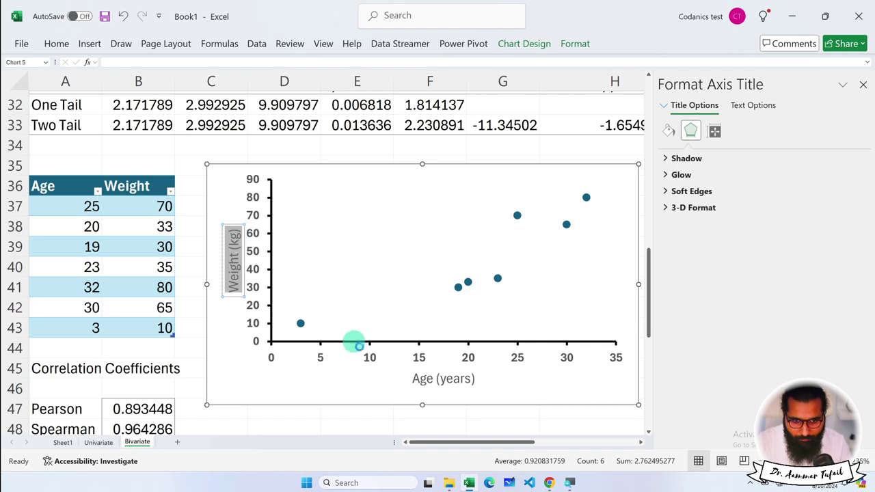
key("ctrl+a")
left_click(455, 381)
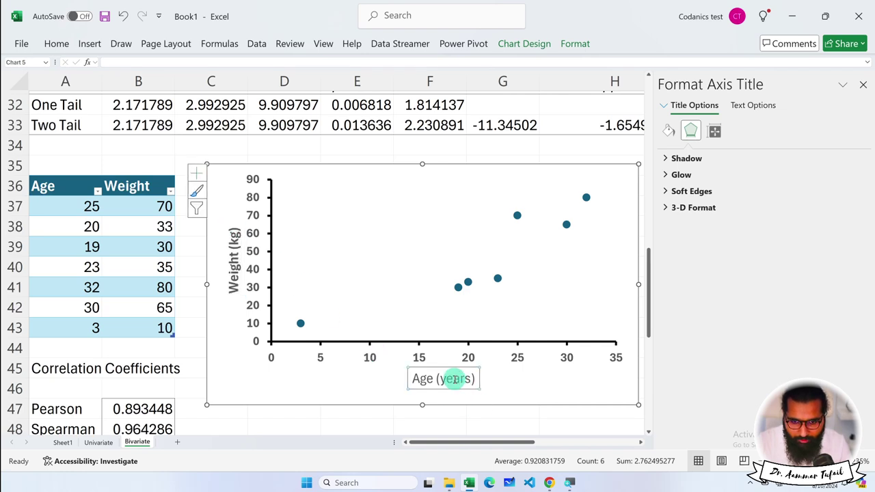
double_click(455, 381)
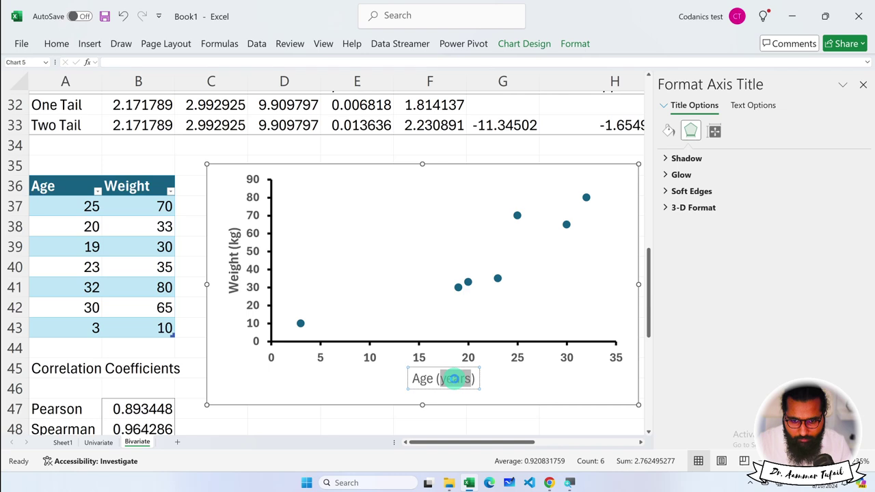
left_click(536, 381)
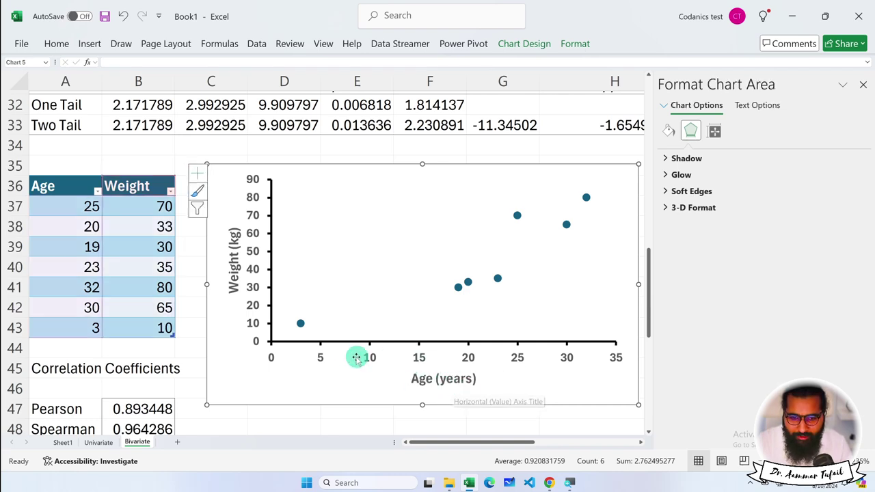
left_click(198, 179)
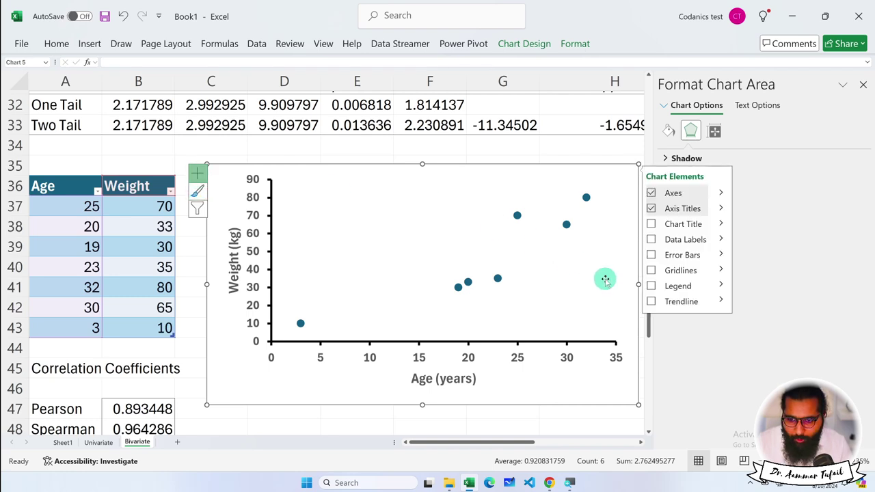
Add a dotted linear trendline to the scatter chart and close the Format Trendline pane
left_click(652, 303)
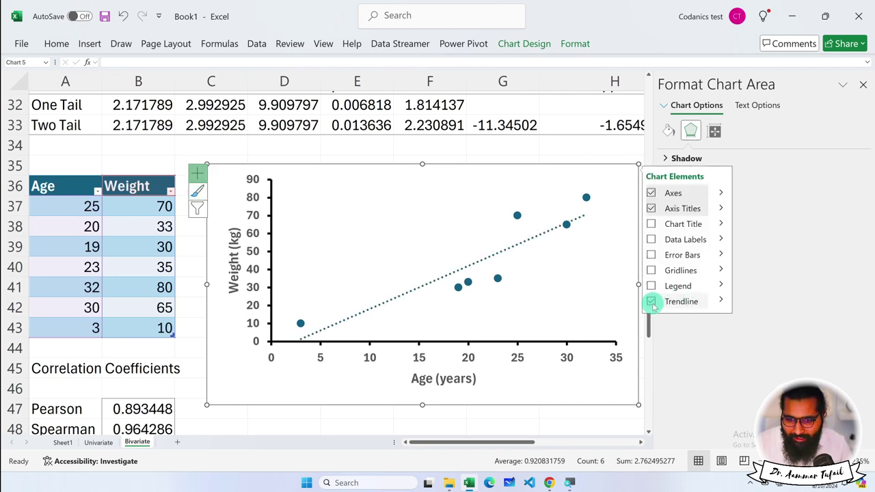
left_click(720, 301)
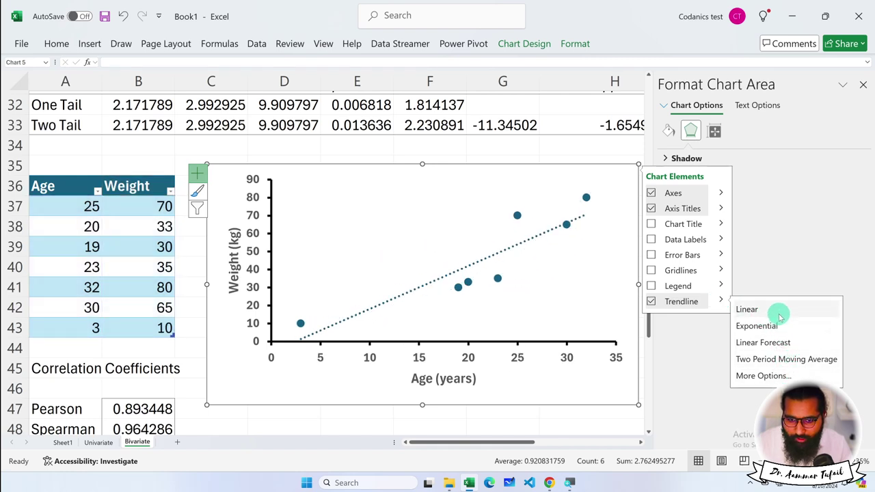
left_click(764, 375)
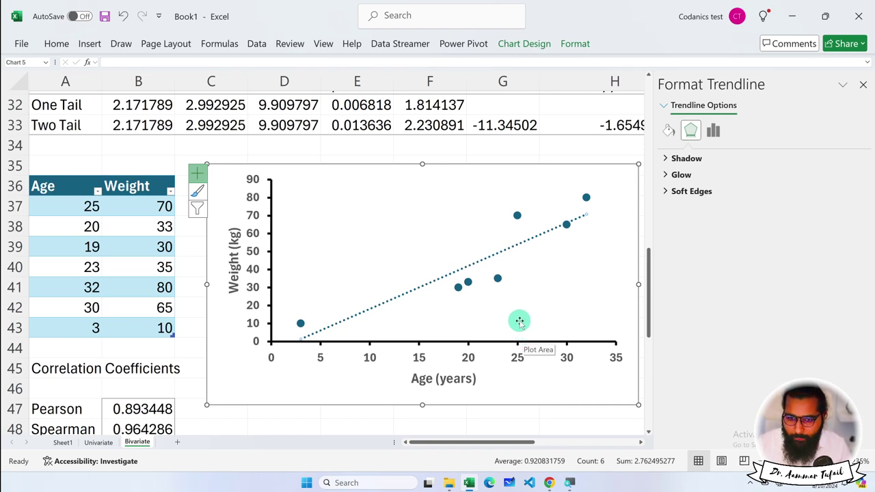
left_click(864, 84)
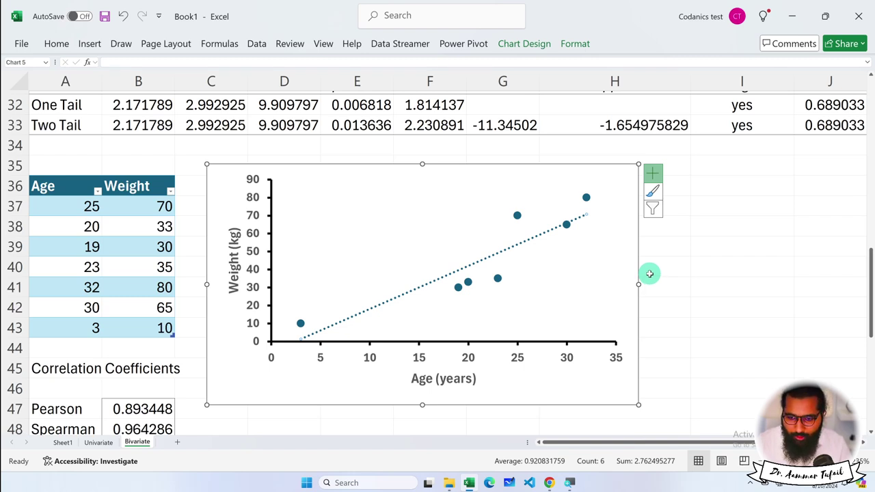
In red ink, draw a descending curve, vertical lines at Age 5 and 20, and an arrow under Age (years)
left_click(121, 43)
left_click(128, 70)
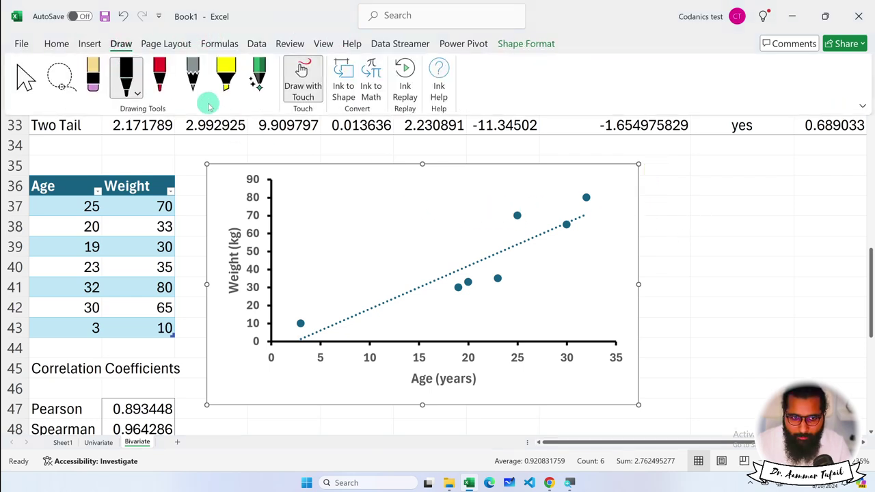
left_click(163, 78)
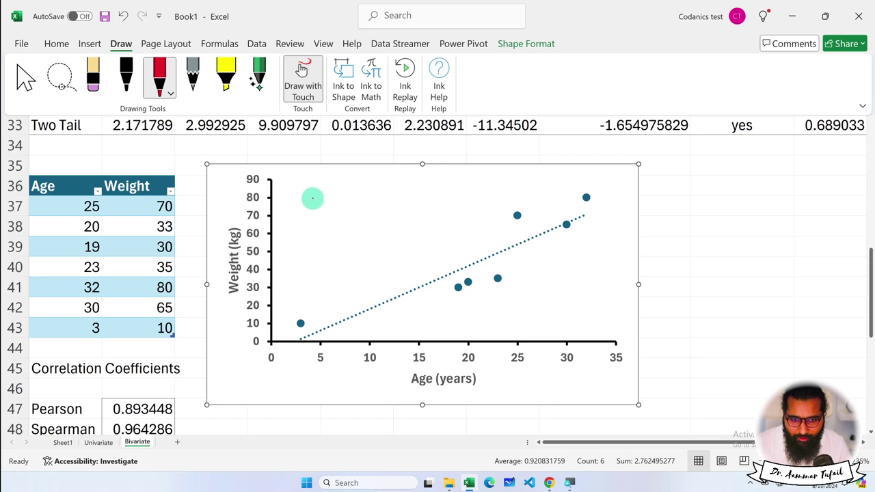
left_click_drag(319, 190, 599, 300)
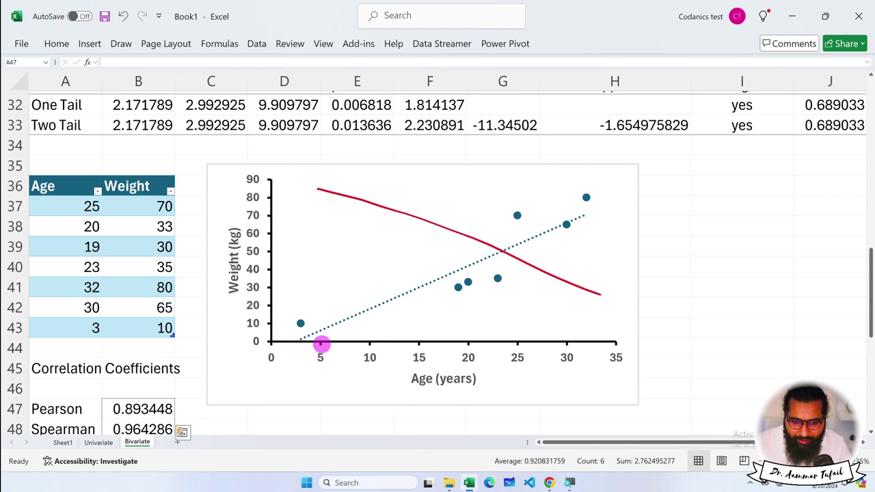
left_click_drag(320, 344, 335, 199)
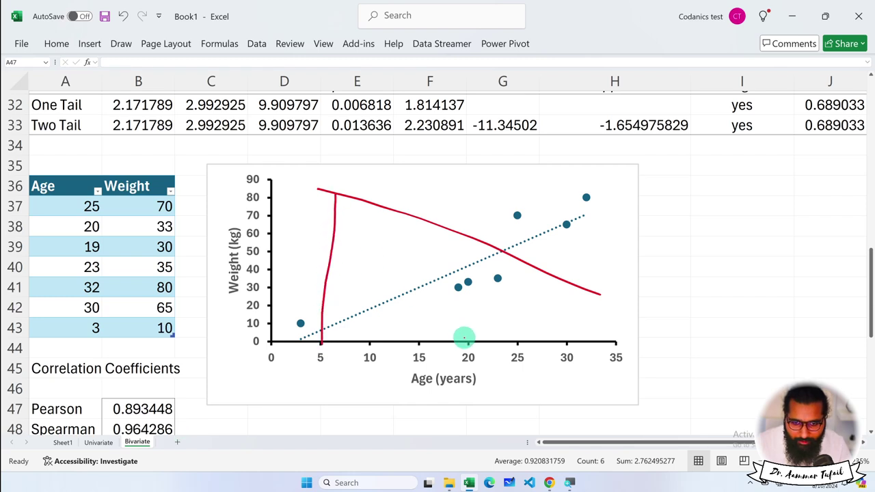
left_click_drag(470, 344, 460, 244)
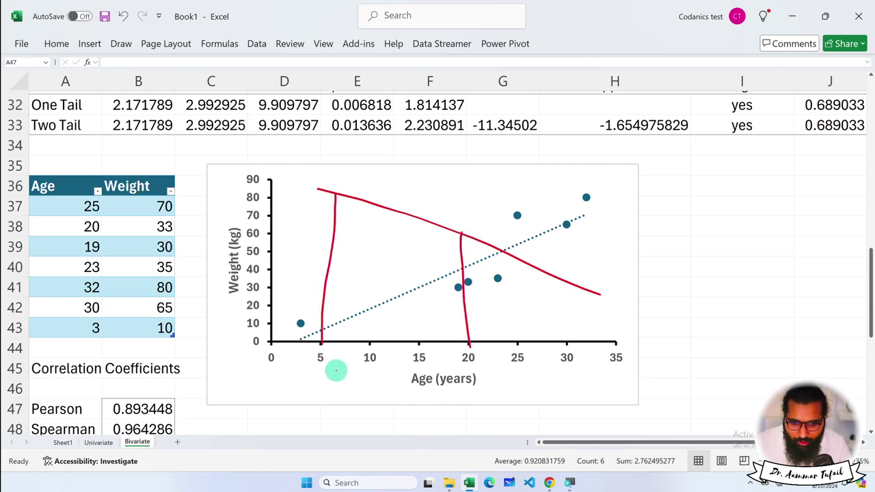
mouse_move(307, 376)
left_mouse_down()
mouse_move(592, 381)
mouse_move(585, 387)
left_mouse_up()
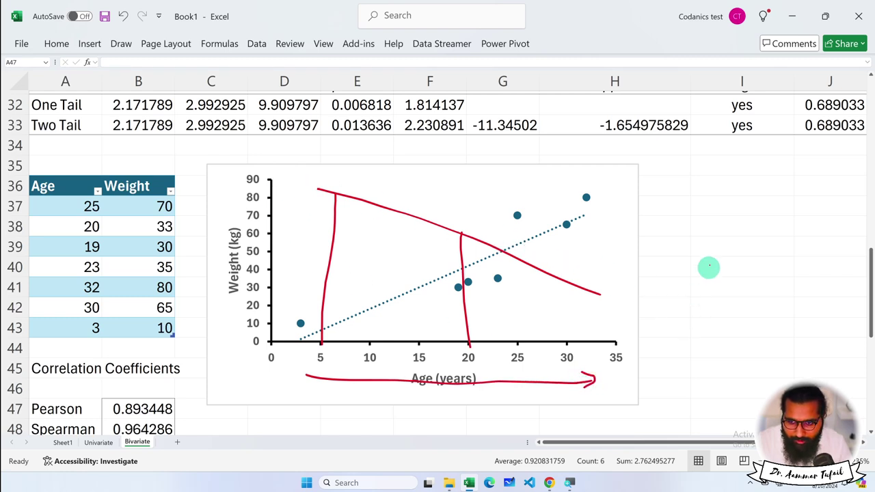
Ink an upward arrow with '= -ve' beside the chart
mouse_move(659, 286)
left_mouse_down()
mouse_move(656, 230)
mouse_move(716, 275)
left_mouse_up()
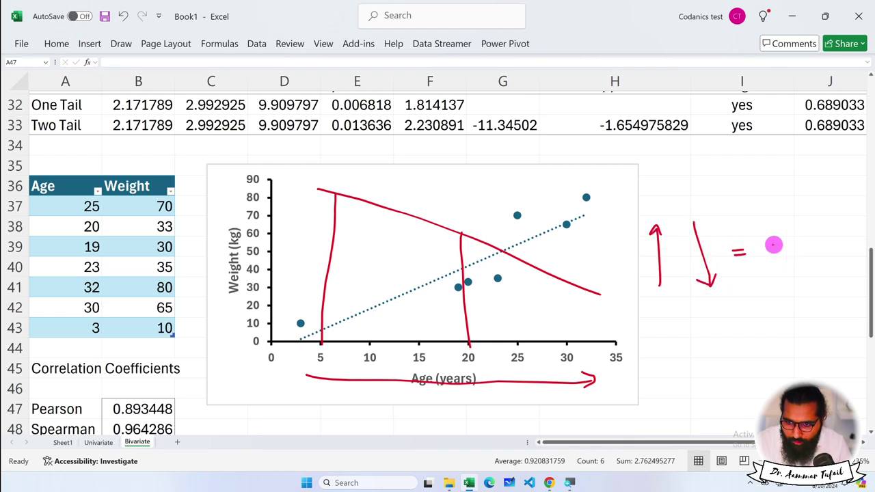
left_click_drag(773, 244, 788, 244)
mouse_move(793, 242)
left_mouse_down()
mouse_move(801, 258)
mouse_move(812, 241)
mouse_move(830, 259)
left_mouse_up()
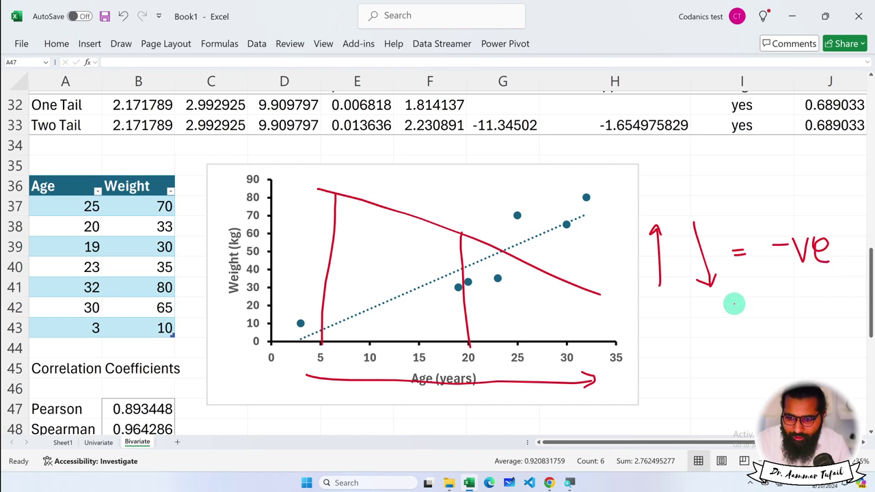
left_click(121, 44)
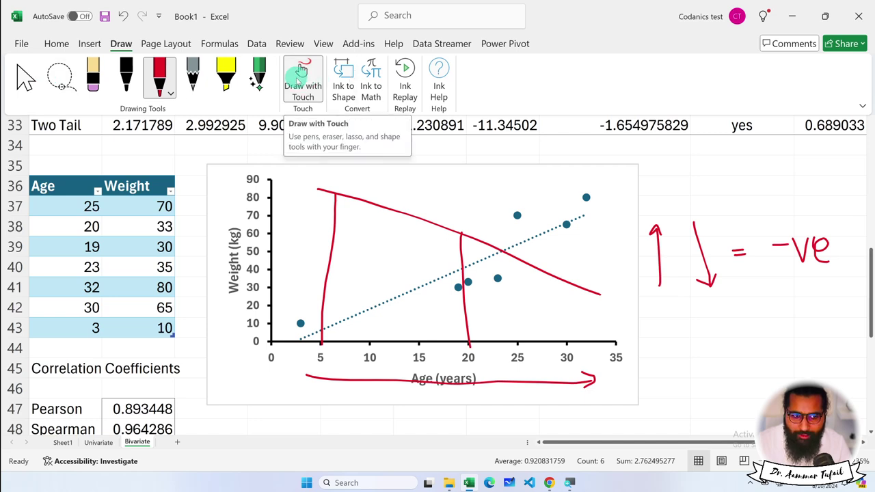
left_click(93, 76)
Erase the red curve, the lines at Age 5 and 20, and the arrow under Age (years)
left_click(398, 218)
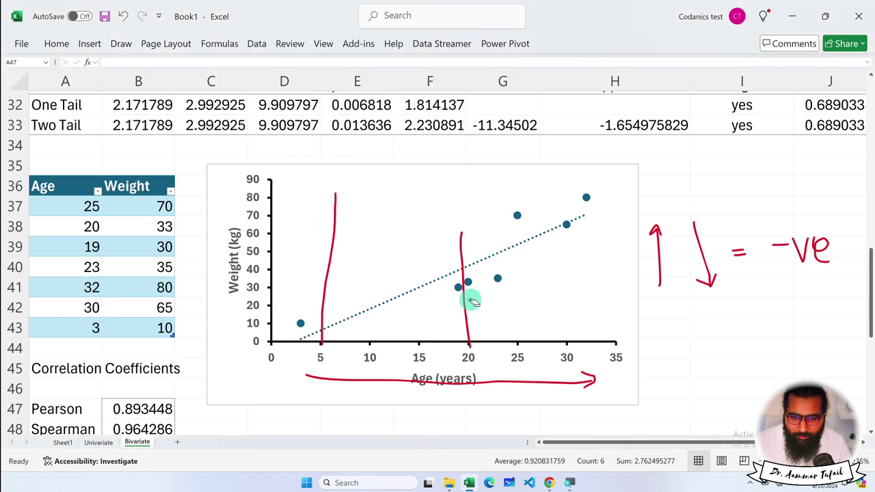
left_click(470, 301)
left_click(329, 378)
left_click(323, 307)
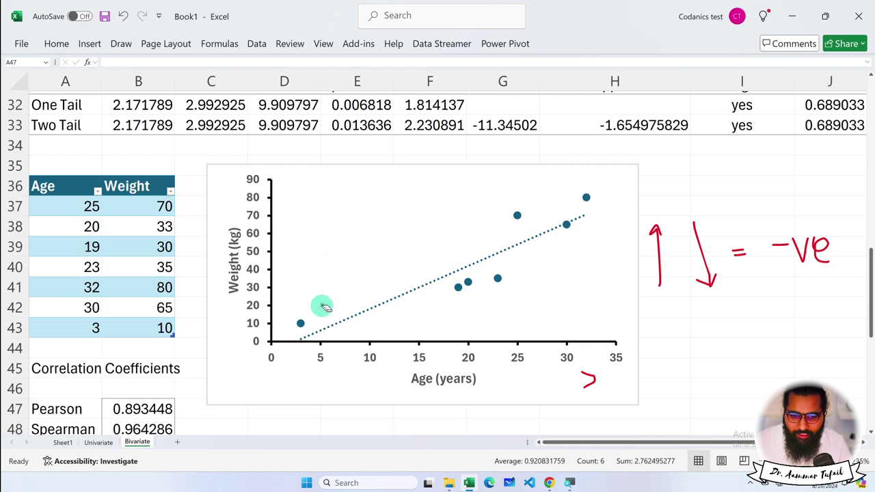
With the red pen, draw two upward arrows labelled '+ve' and underline the Age (years) title
left_click(122, 43)
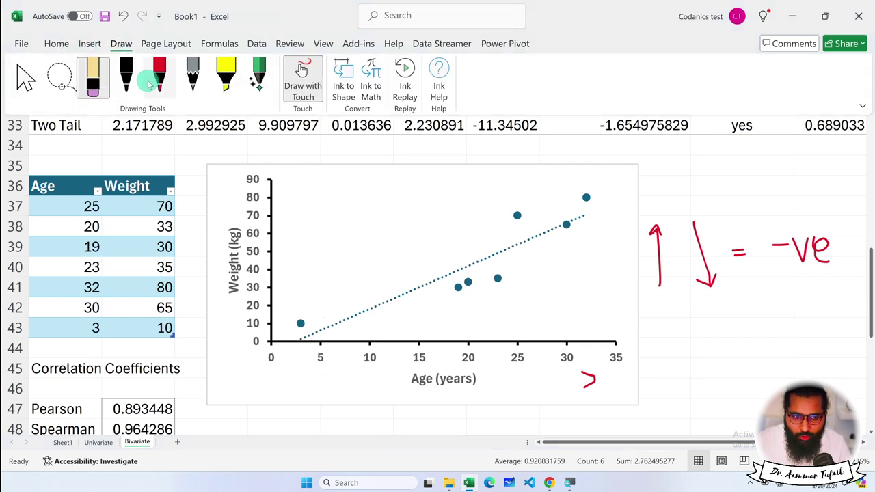
left_click(159, 77)
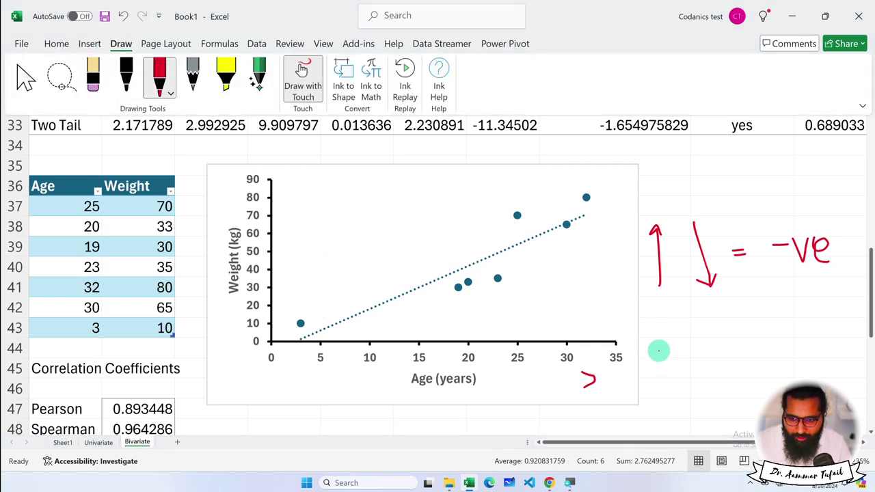
left_click_drag(667, 378, 672, 333)
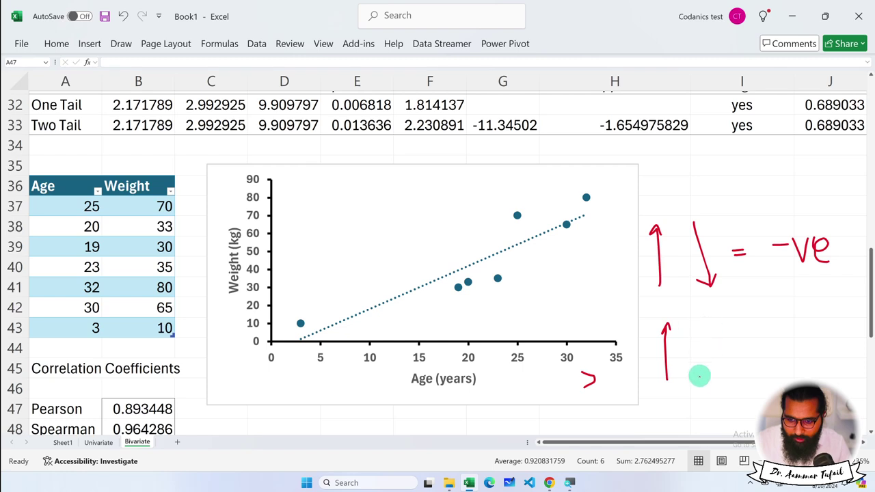
mouse_move(699, 377)
left_mouse_down()
mouse_move(694, 315)
mouse_move(704, 322)
left_mouse_up()
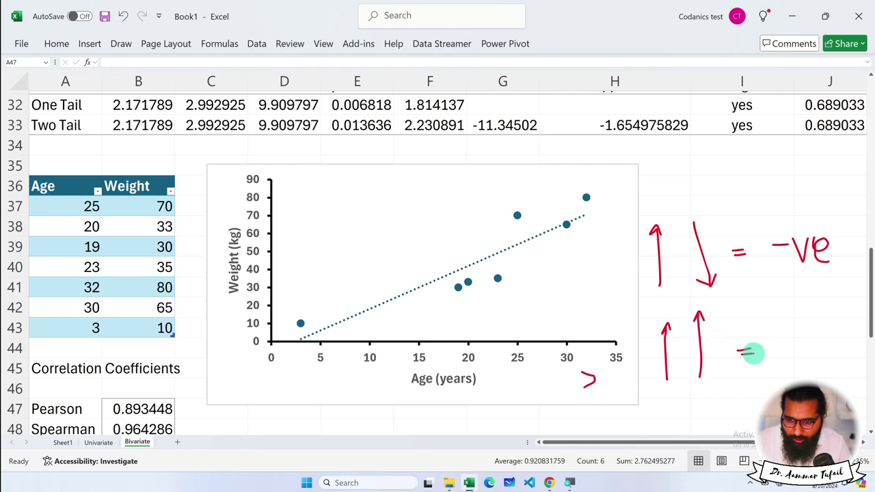
mouse_move(795, 336)
left_mouse_down()
mouse_move(797, 359)
mouse_move(811, 347)
left_mouse_up()
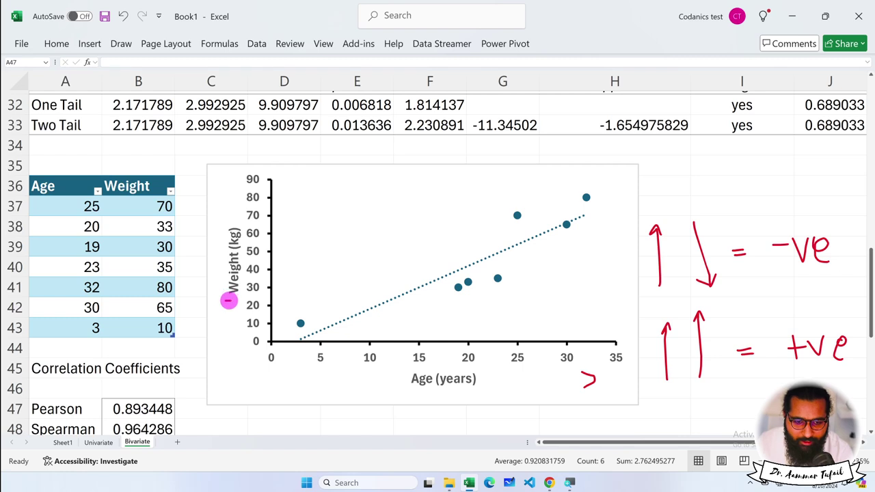
left_click_drag(415, 392, 463, 394)
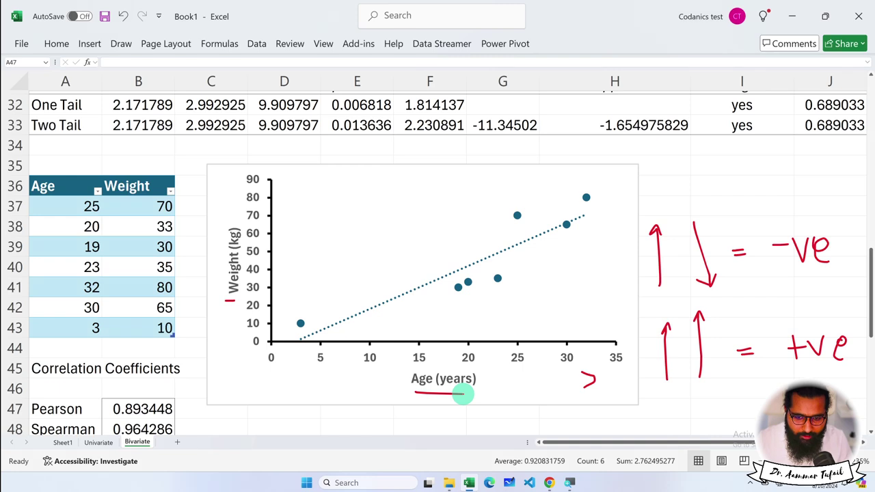
Erase the red dash by the weight axis and the marks by the age axis, then reselect the red pen
left_click(121, 43)
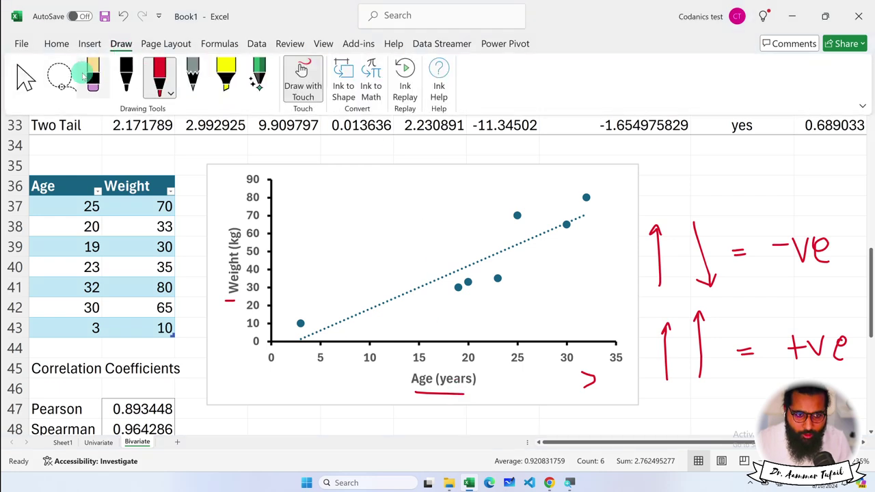
left_click(82, 75)
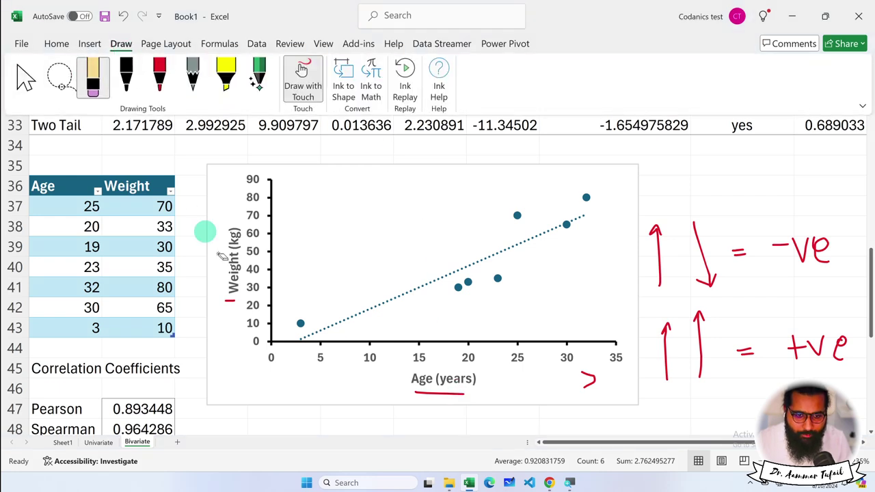
left_click(230, 300)
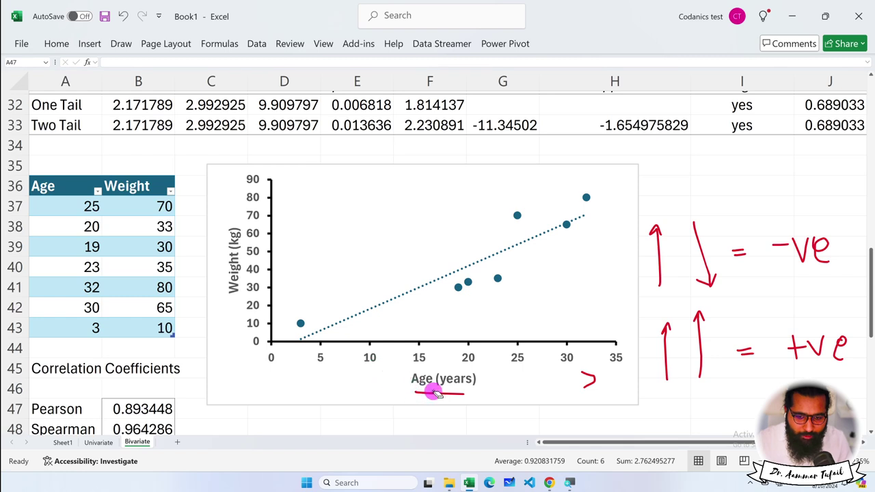
left_click_drag(576, 383, 594, 380)
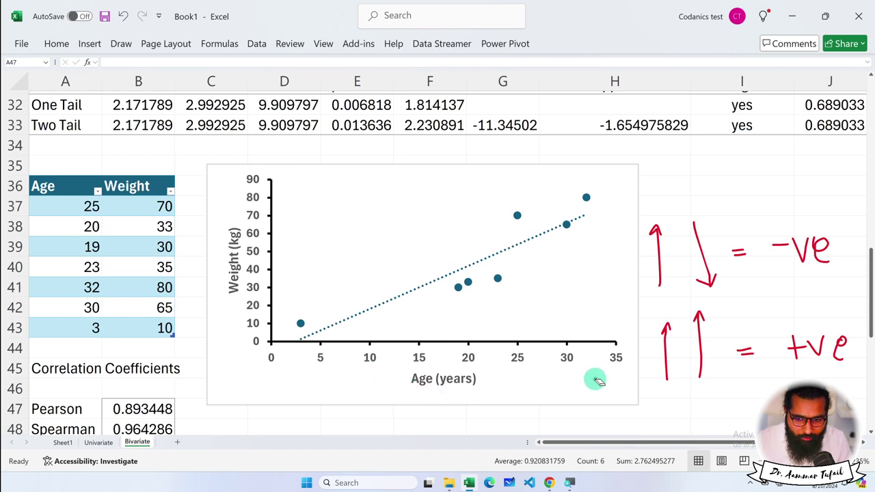
left_click(121, 44)
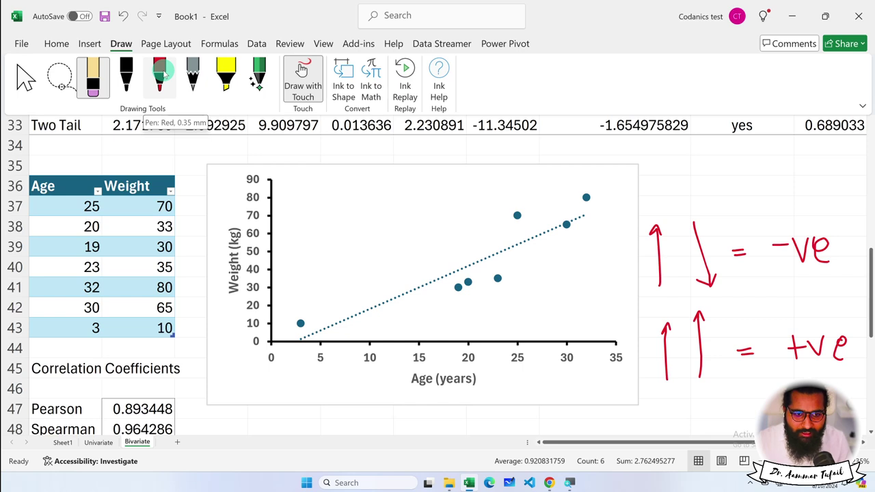
left_click(164, 74)
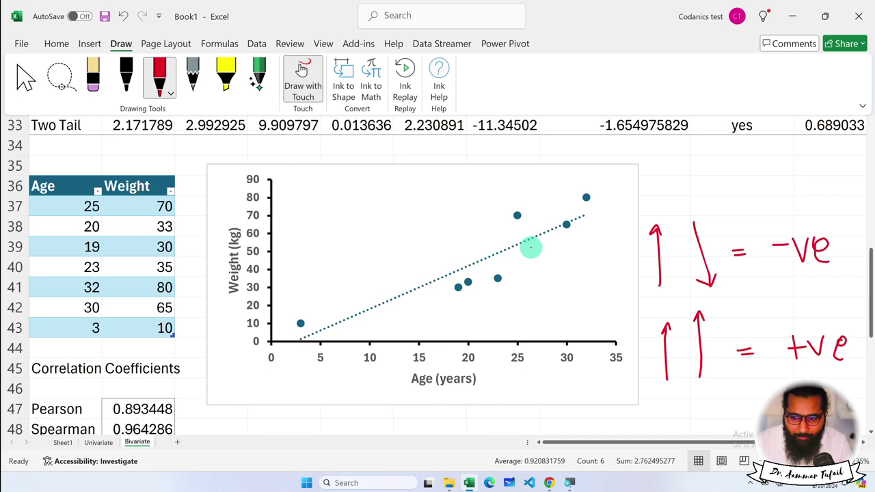
Leave inking and select the p-value label and value row (A59:B59) of the t-test results
left_click(24, 80)
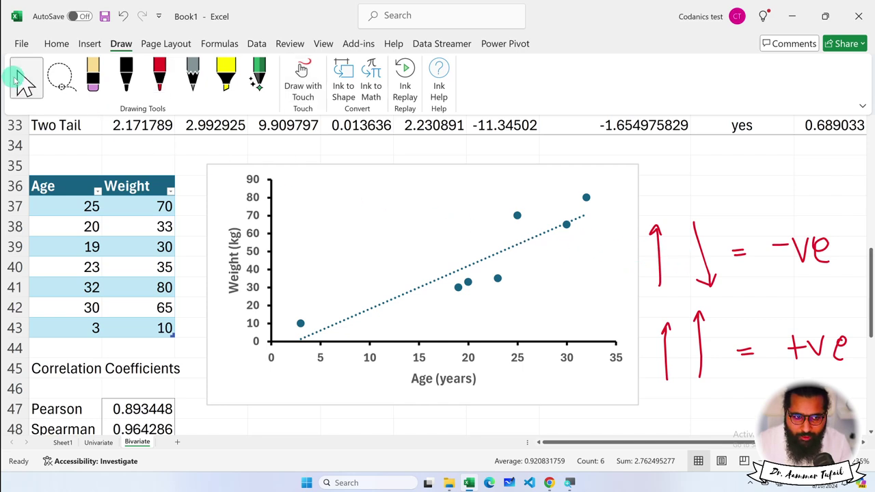
scroll(292, 305, "down", 2)
scroll(293, 305, "down", 1)
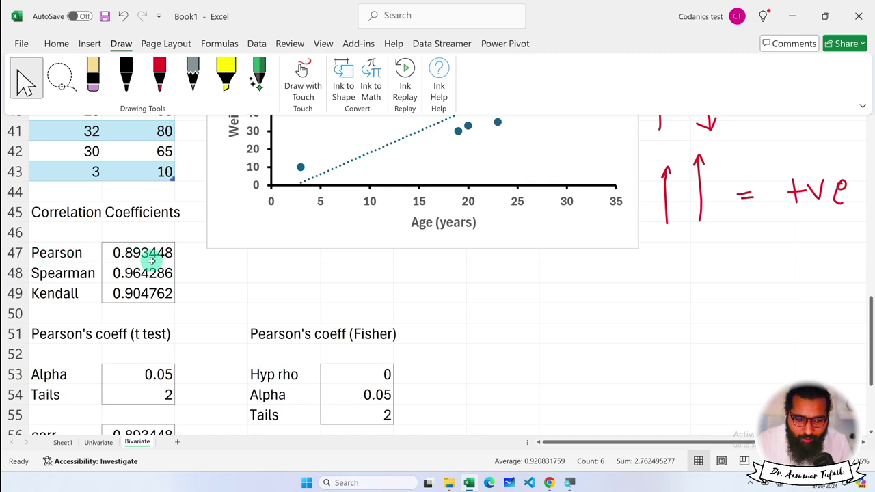
scroll(154, 262, "down", 1)
scroll(153, 262, "down", 2)
left_click(124, 290)
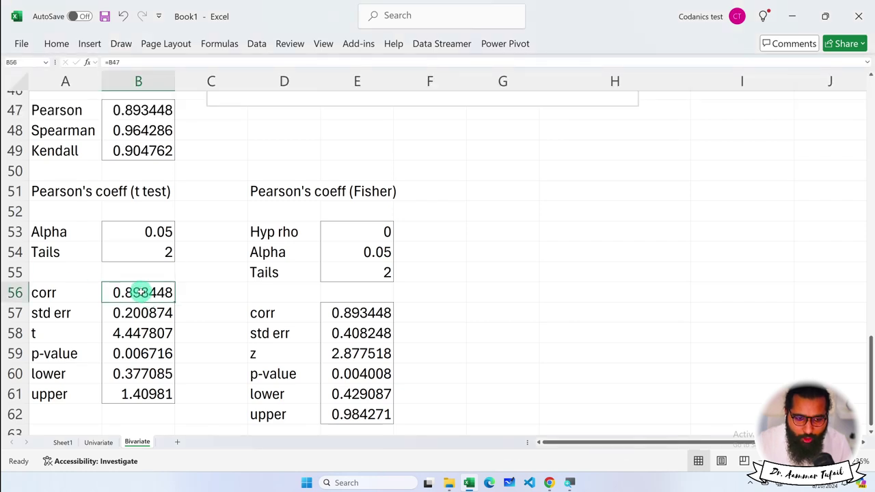
left_click(69, 353)
left_click(130, 354)
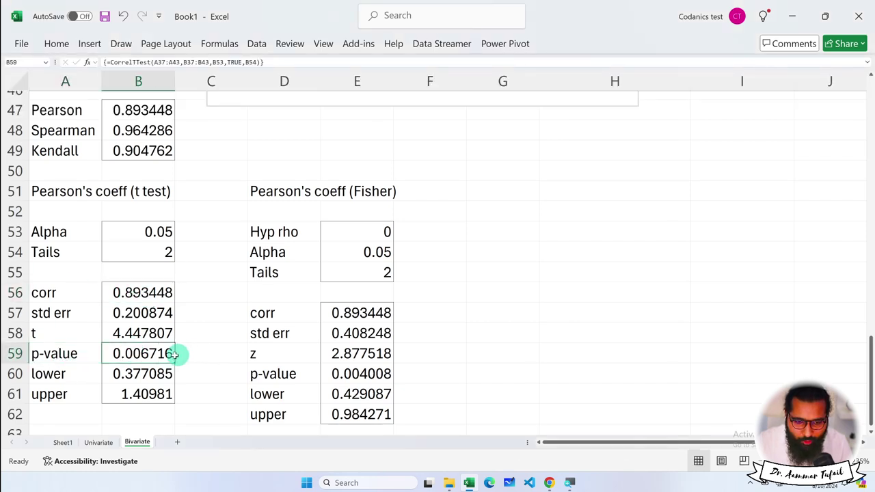
left_click_drag(125, 353, 69, 354)
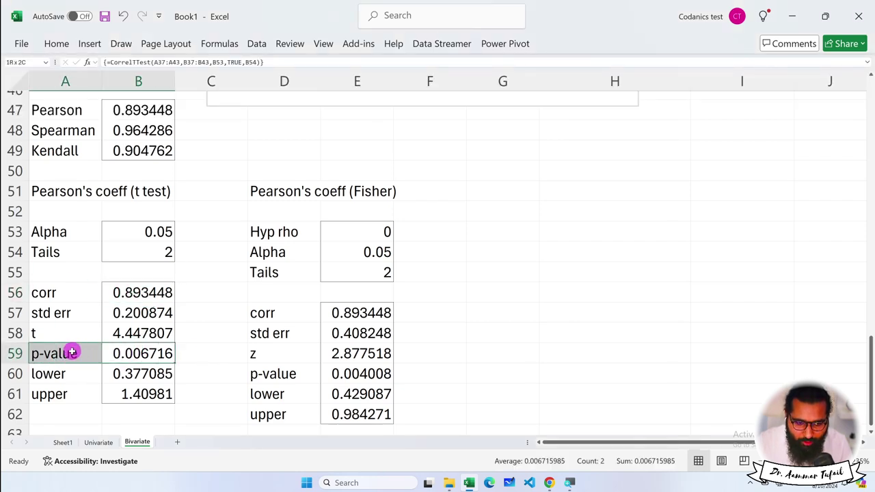
Make the p-value row bold with a yellow fill
left_click(48, 44)
left_click(76, 84)
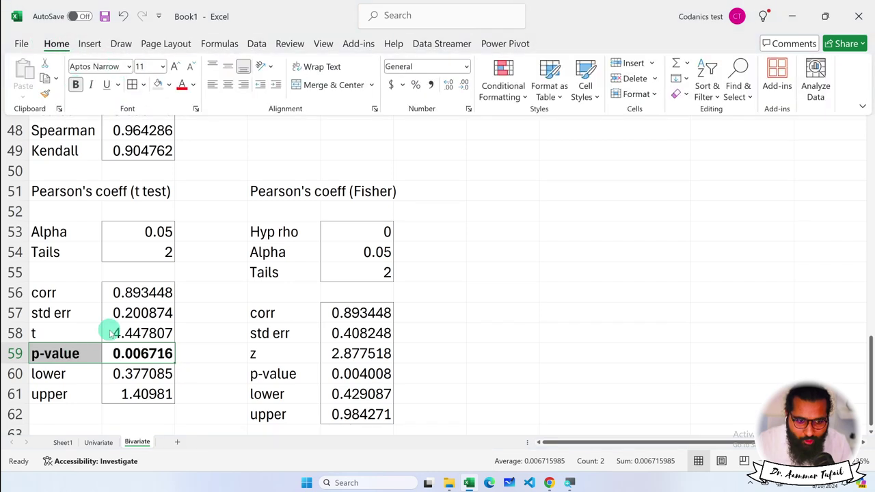
left_click(169, 85)
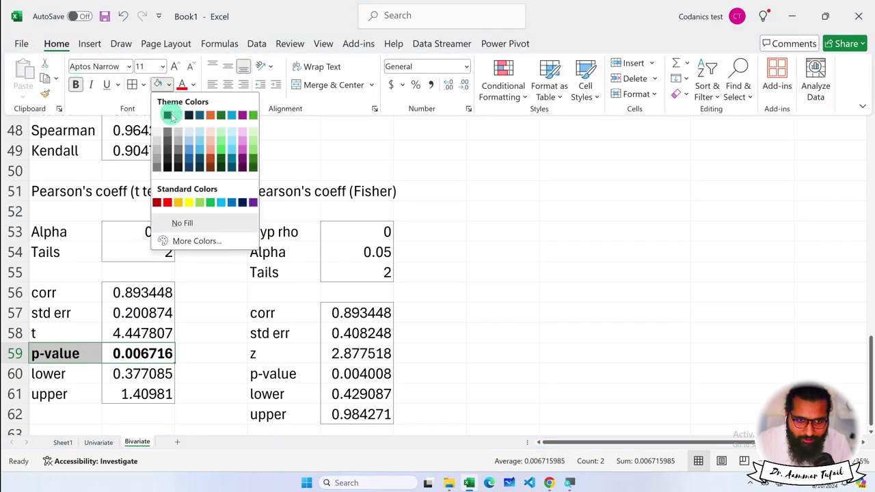
left_click(178, 202)
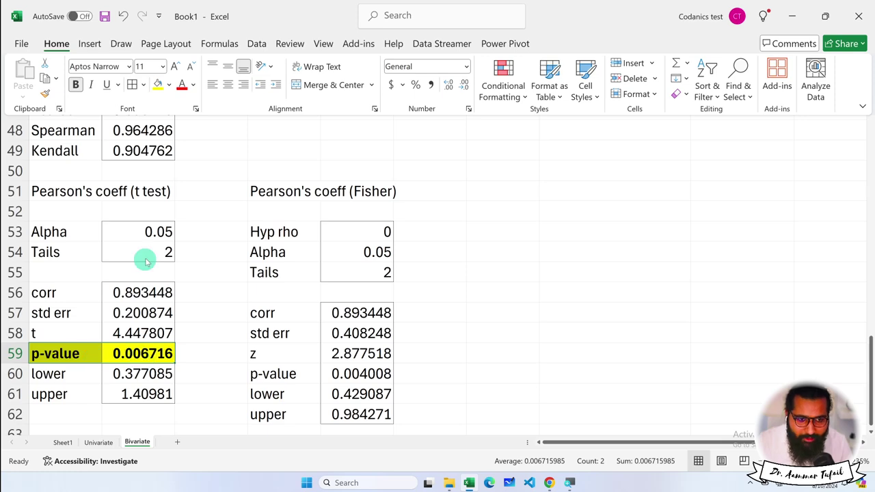
scroll(410, 229, "up", 5)
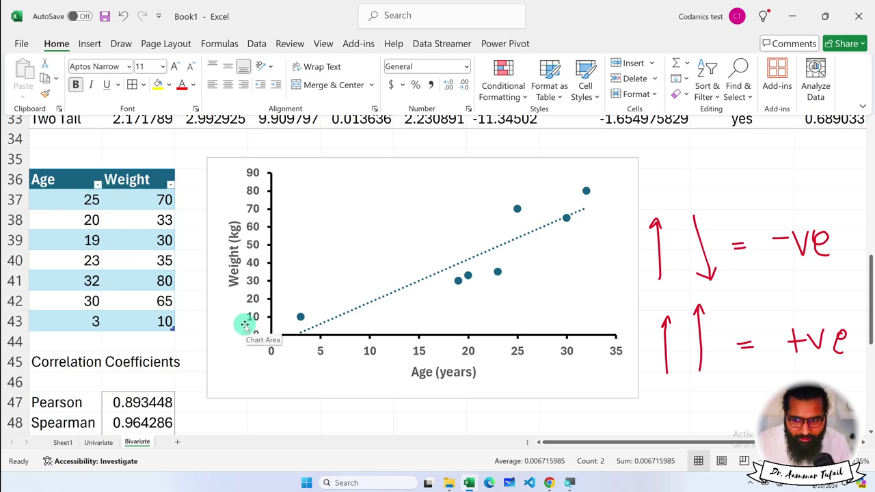
Select the Pearson row, then with the red pen write '0' and draw an arrow at the Pearson value
scroll(274, 320, "down", 4)
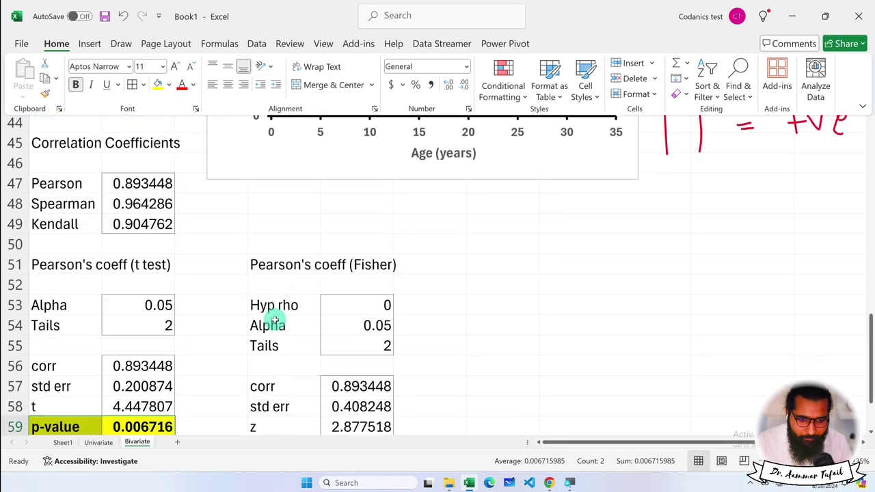
left_click_drag(74, 183, 170, 191)
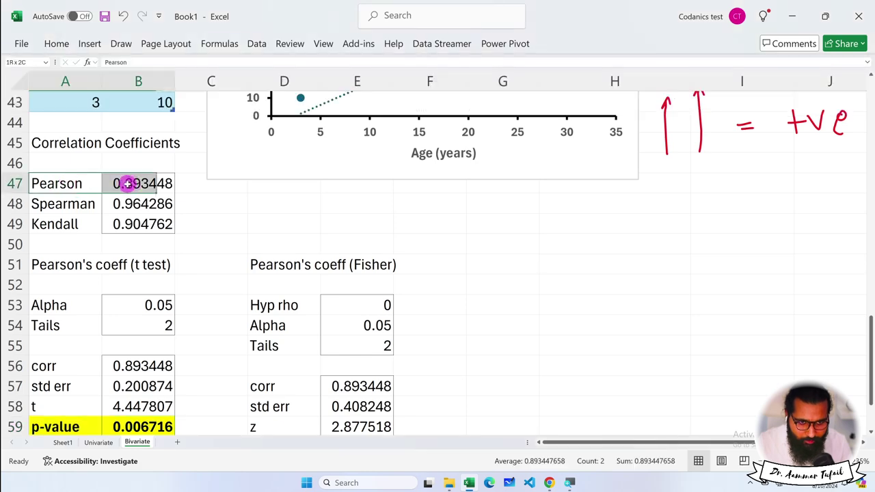
scroll(570, 262, "up", 3)
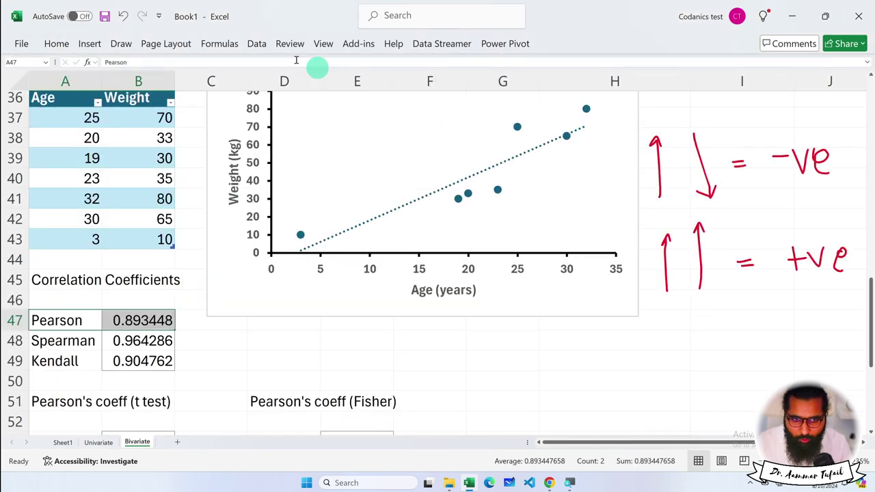
left_click(55, 43)
left_click(121, 43)
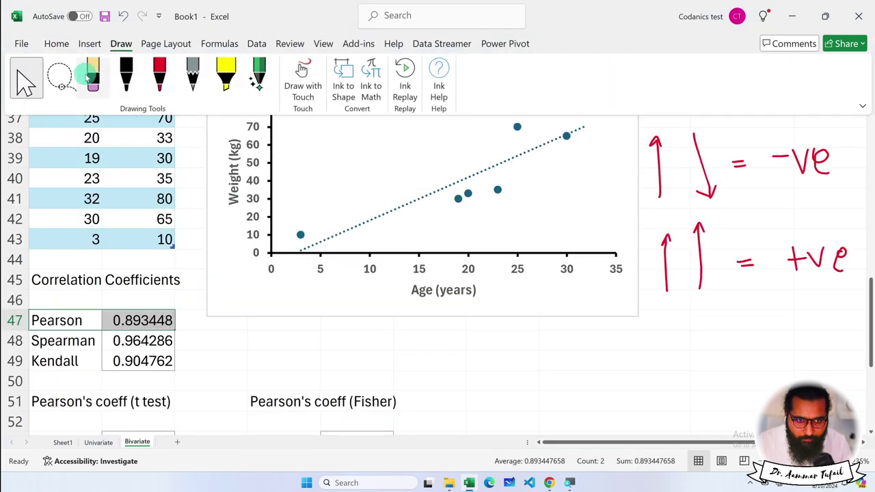
left_click(159, 74)
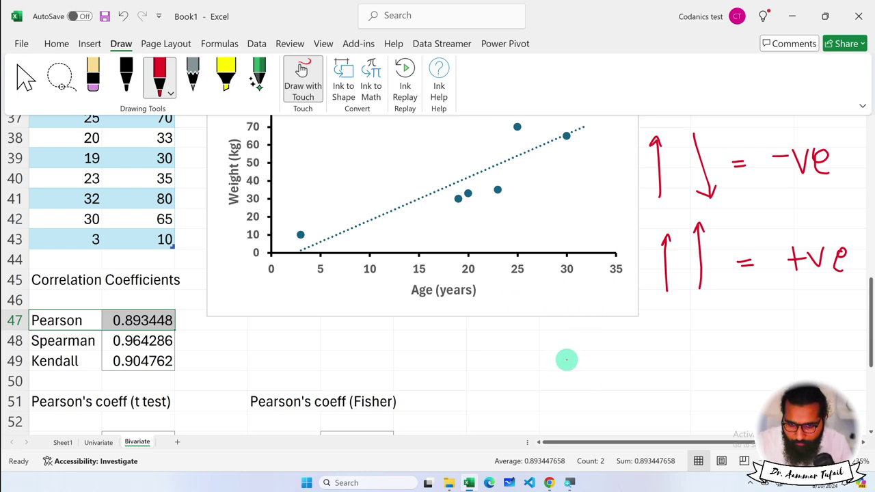
left_click(562, 355)
left_click_drag(570, 357, 568, 354)
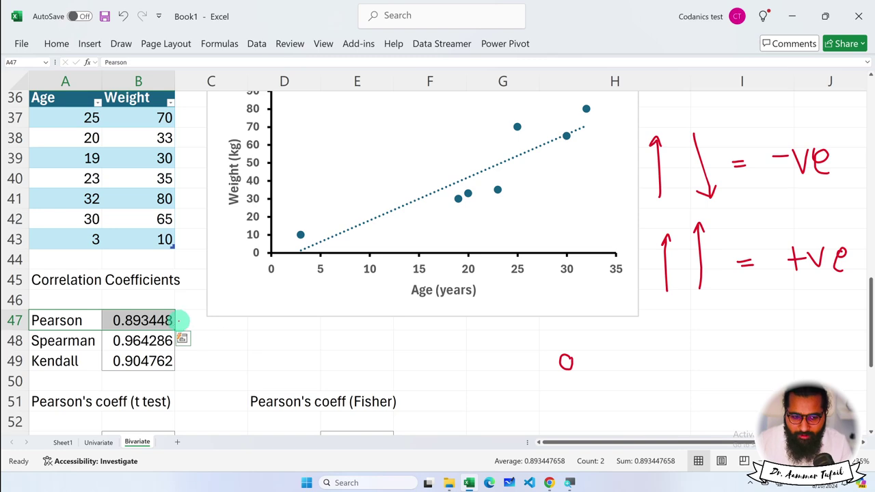
mouse_move(177, 319)
left_mouse_down()
mouse_move(190, 320)
mouse_move(199, 368)
left_mouse_up()
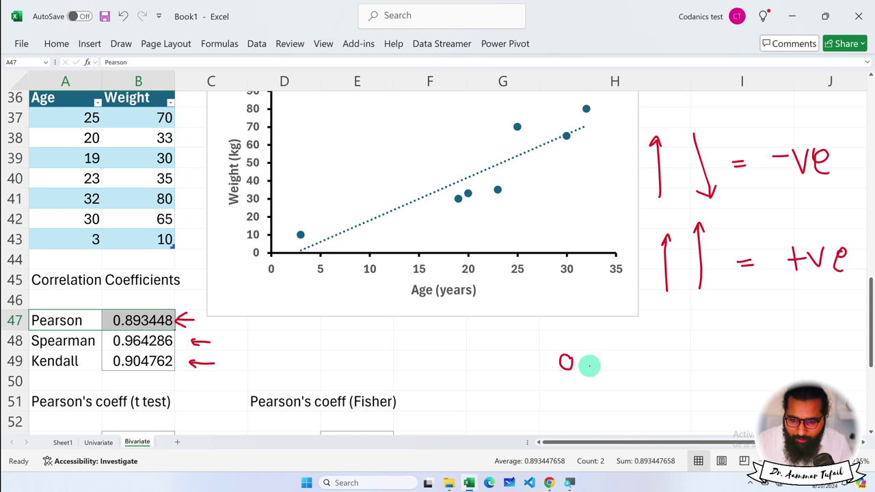
Handwrite '= Neutral', '-1 = -ve' and '+1' as ink notes
mouse_move(597, 367)
left_mouse_down()
mouse_move(651, 353)
mouse_move(703, 376)
left_mouse_up()
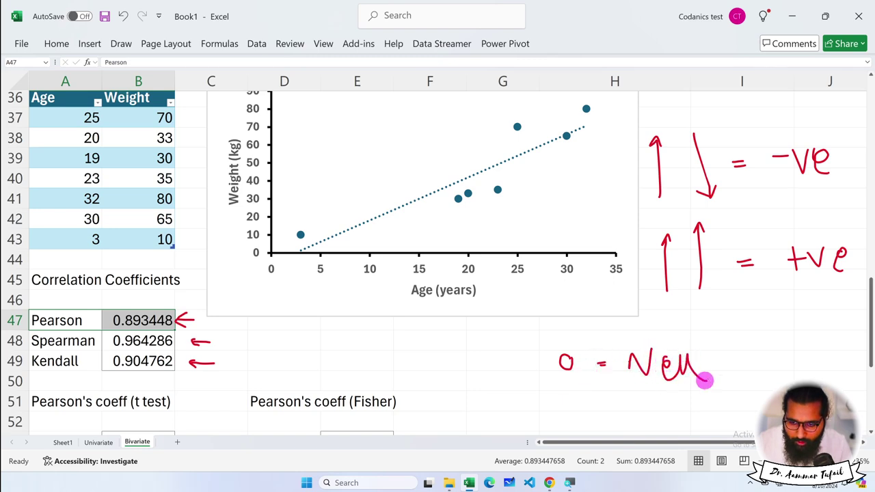
mouse_move(704, 339)
left_mouse_down()
mouse_move(711, 378)
mouse_move(742, 361)
mouse_move(739, 373)
mouse_move(754, 376)
left_mouse_up()
left_click_drag(761, 342, 769, 380)
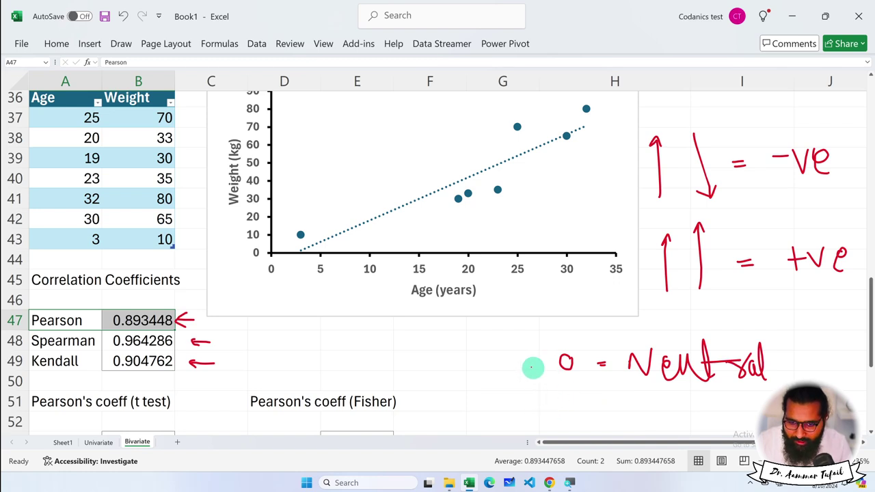
left_click_drag(565, 391, 572, 392)
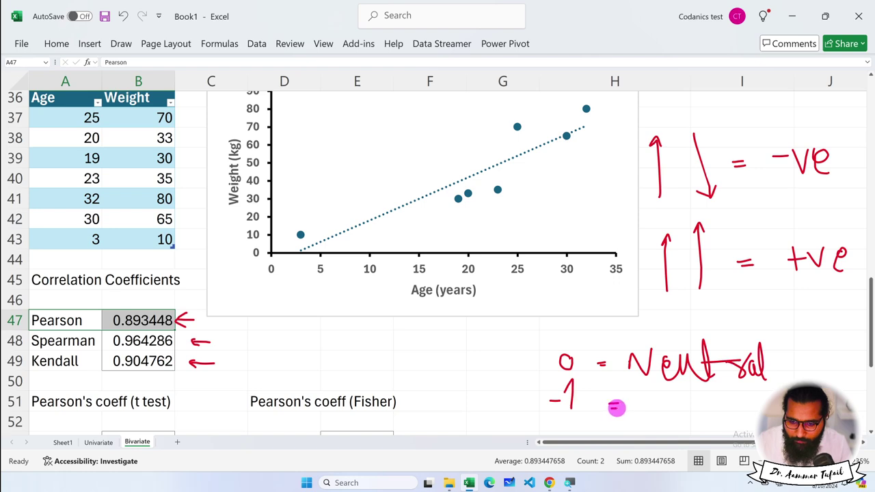
left_click_drag(678, 396, 708, 405)
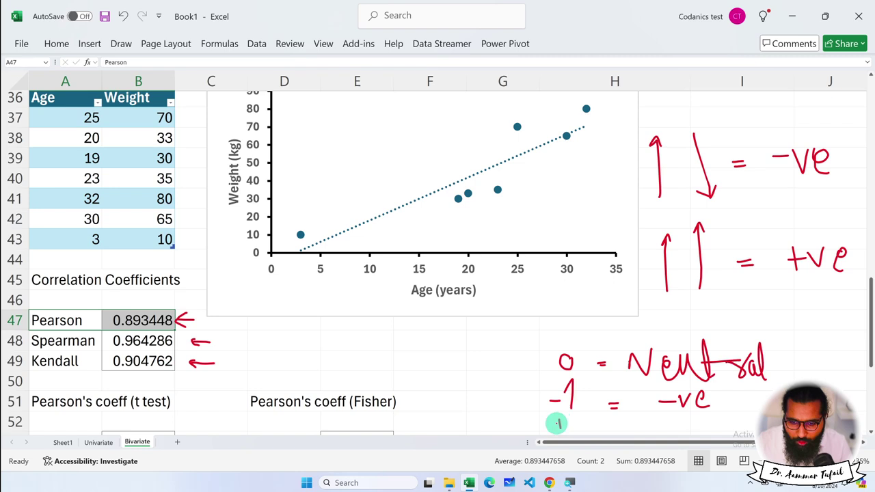
left_click_drag(574, 417, 576, 426)
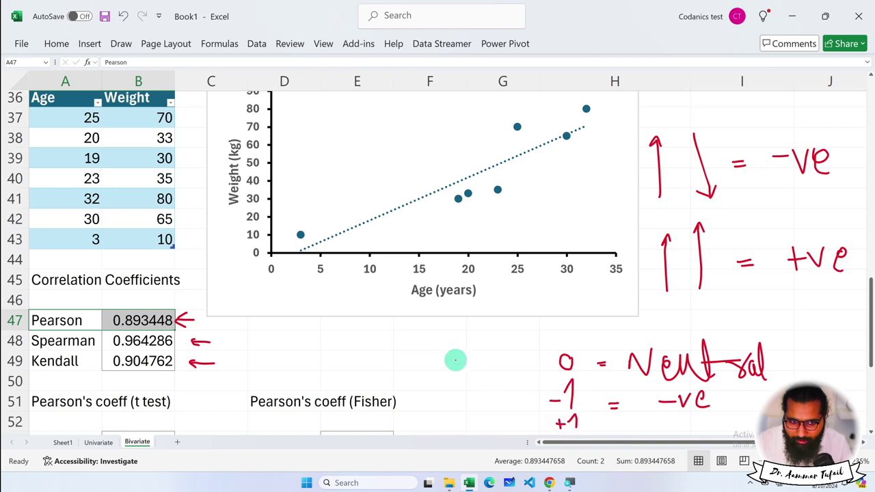
With the red pen, write '= +ve' after the '+1' note
left_click(121, 43)
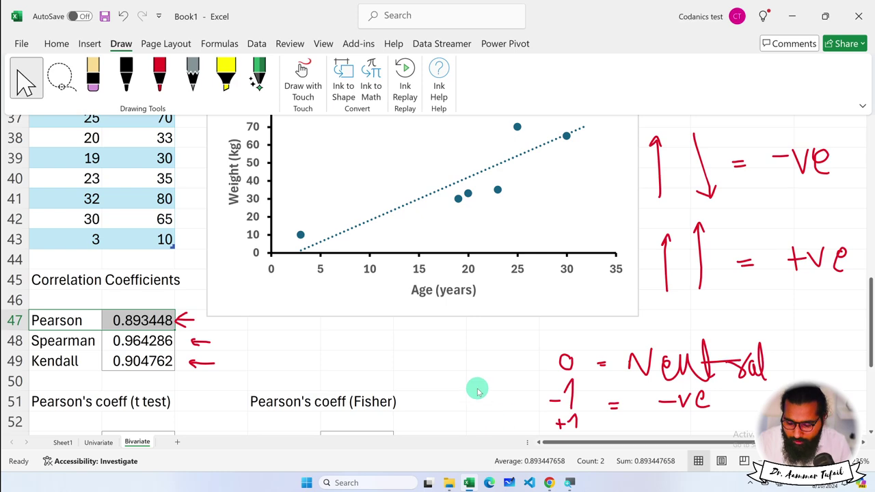
scroll(502, 365, "down", 1, "ctrl")
scroll(501, 368, "down", 1)
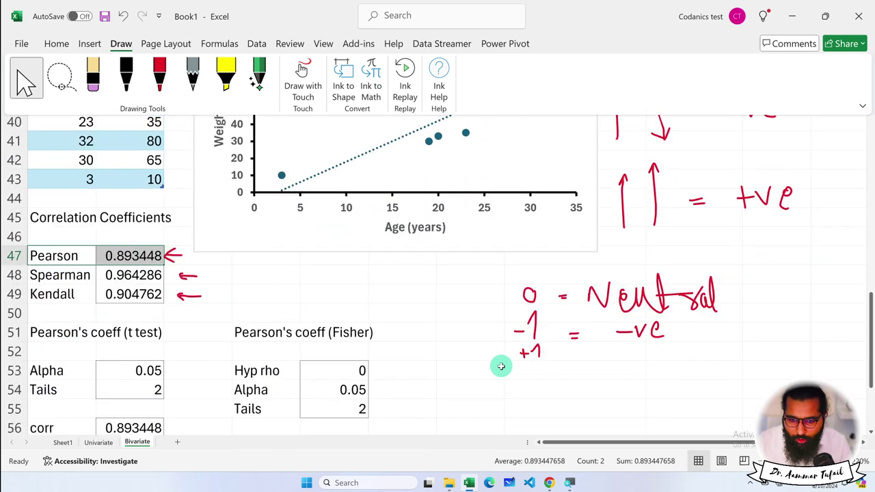
scroll(501, 366, "right", 5)
scroll(502, 366, "left", 3)
scroll(501, 366, "left", 1)
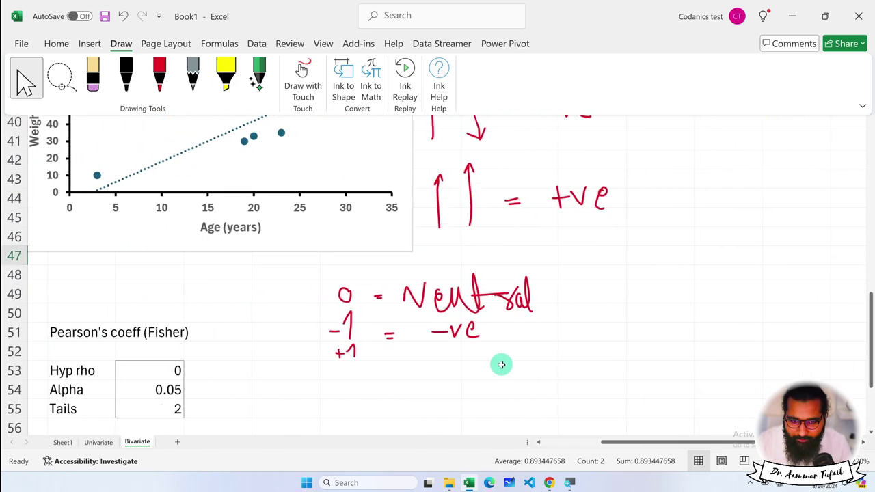
scroll(501, 365, "right", 2)
scroll(501, 365, "right", 1)
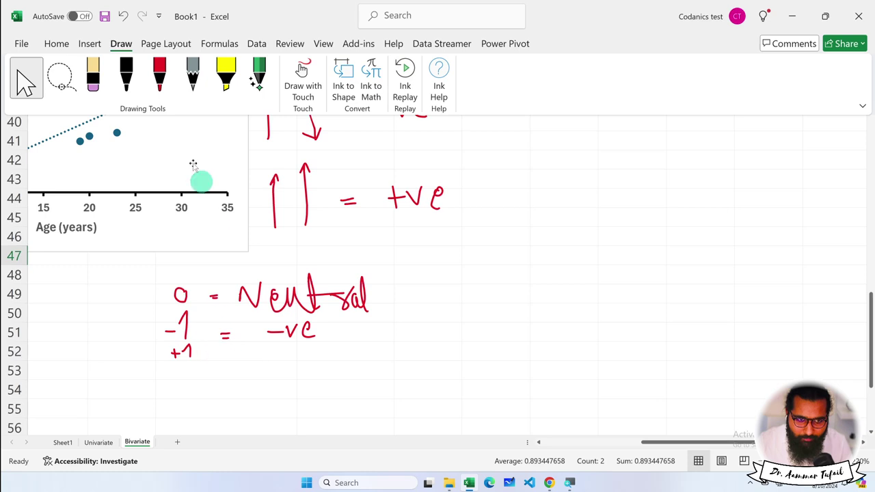
left_click(164, 68)
left_click_drag(216, 355, 288, 362)
mouse_move(281, 353)
left_mouse_down()
mouse_move(281, 370)
mouse_move(305, 356)
mouse_move(320, 368)
left_mouse_up()
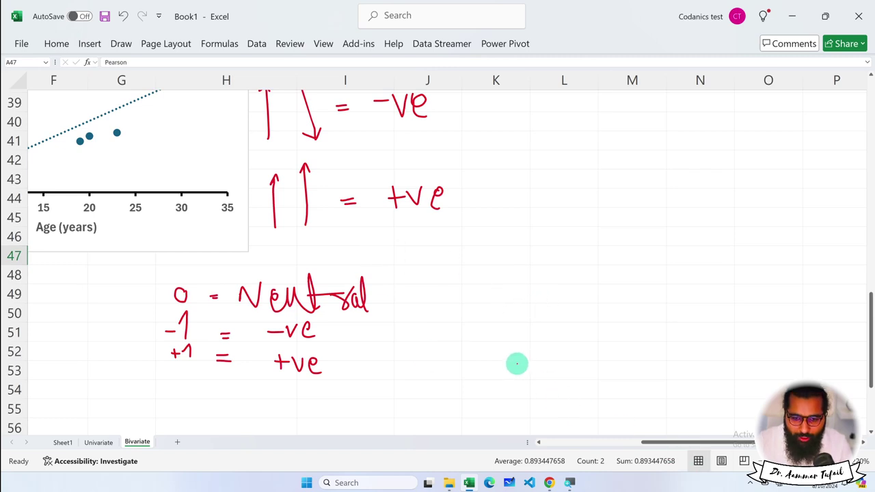
Ink '+0.89' beside '+ve' and underline it
scroll(520, 361, "right", 1)
scroll(523, 360, "left", 5)
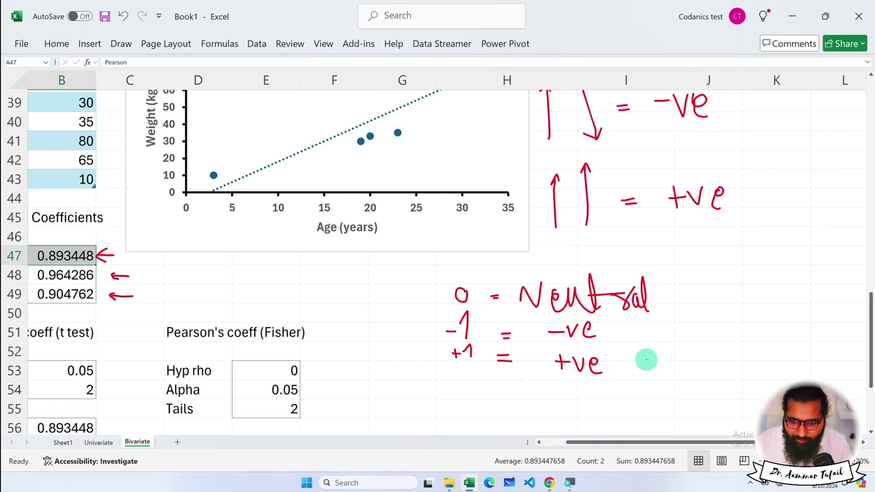
mouse_move(646, 360)
left_mouse_down()
mouse_move(649, 368)
mouse_move(679, 367)
left_mouse_up()
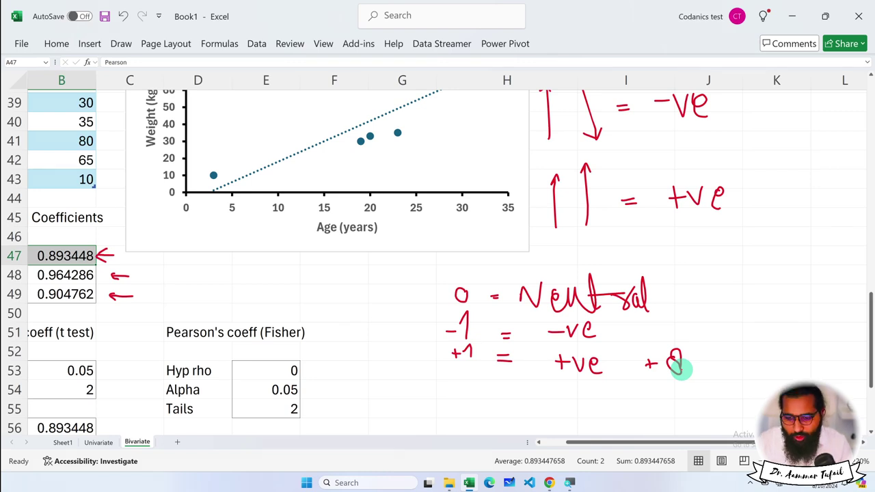
scroll(681, 369, "left", 1)
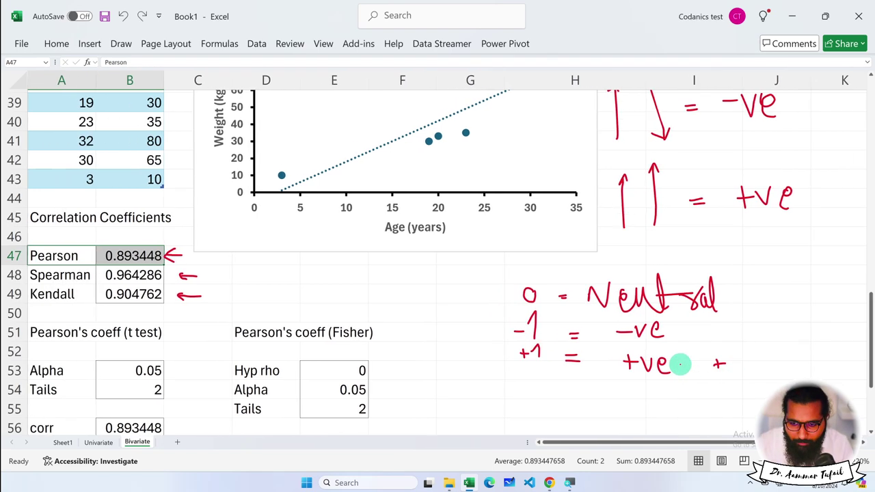
left_click(768, 366)
left_click_drag(798, 346, 821, 354)
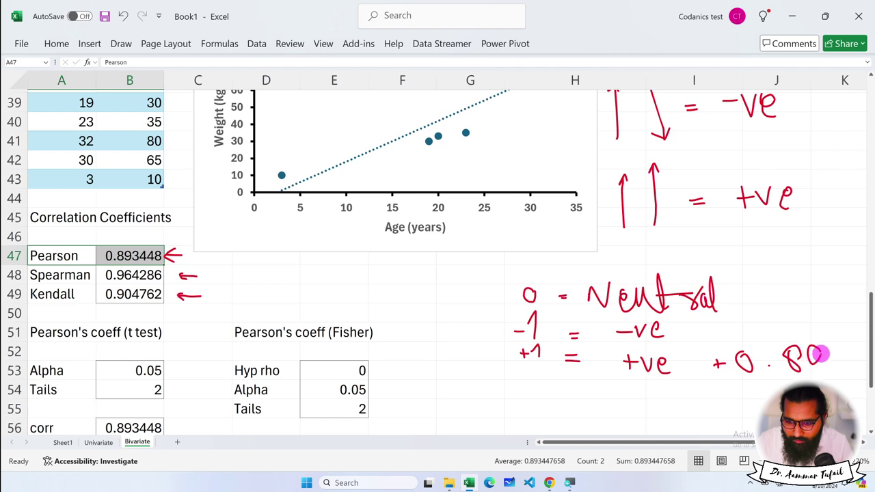
left_click_drag(739, 386, 791, 383)
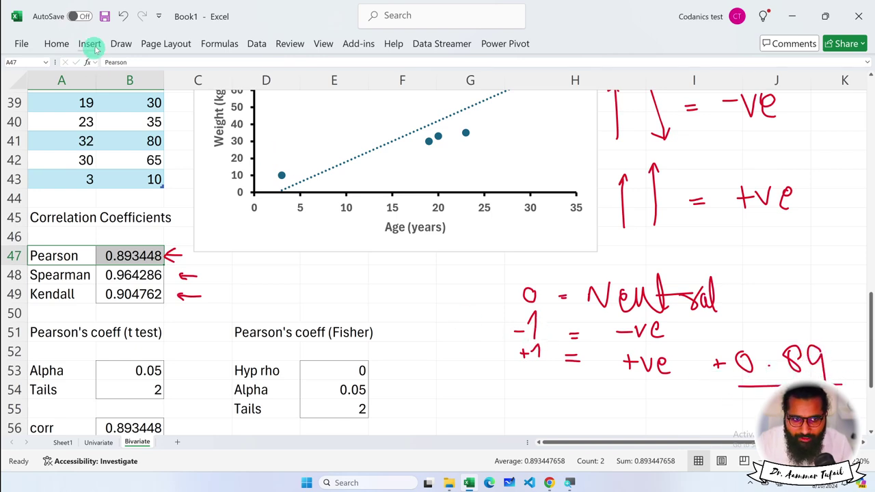
Ink a number line from -1 through a central 0 to +1 in red
left_click(121, 43)
scroll(568, 383, "down", 3)
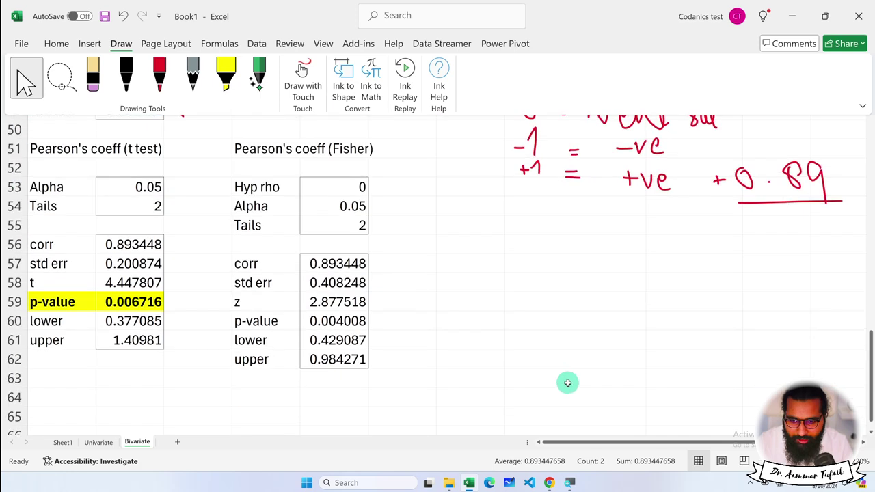
scroll(568, 383, "down", 1)
scroll(567, 383, "up", 2)
scroll(569, 381, "right", 1)
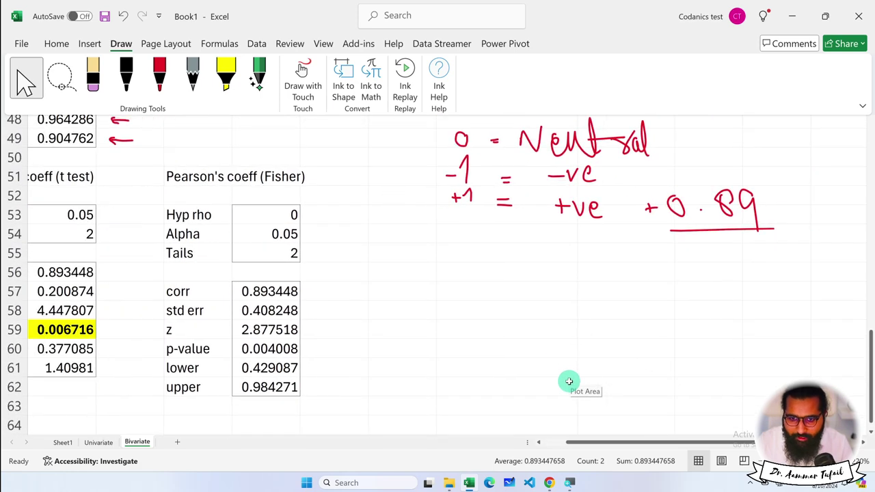
left_click(158, 76)
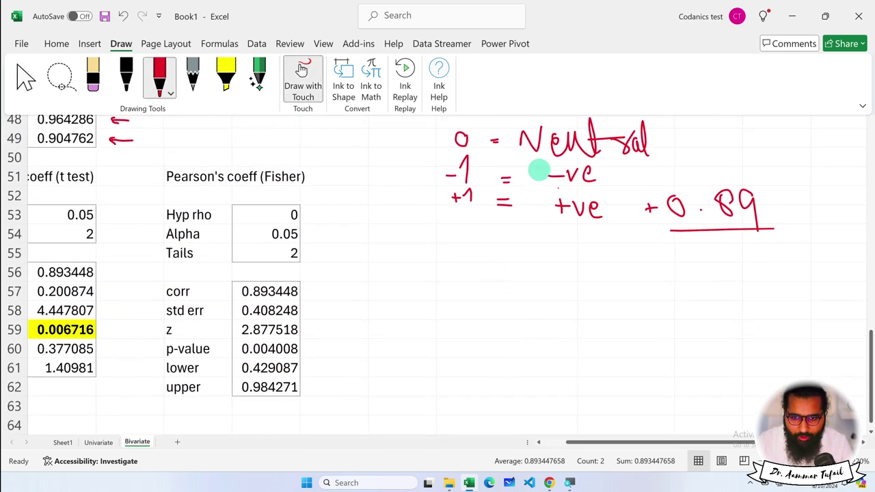
left_click_drag(588, 301, 459, 298)
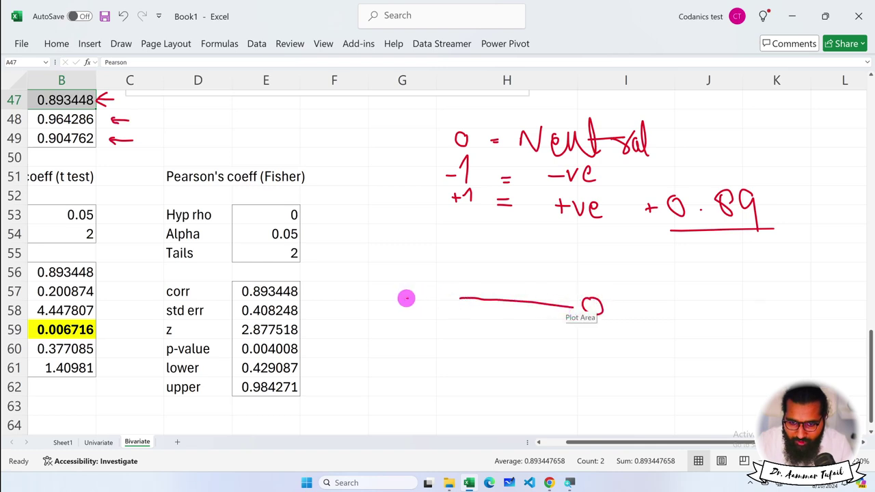
mouse_move(406, 299)
left_mouse_down()
mouse_move(424, 297)
mouse_move(448, 326)
left_mouse_up()
mouse_move(614, 306)
left_mouse_down()
mouse_move(744, 306)
mouse_move(760, 317)
left_mouse_up()
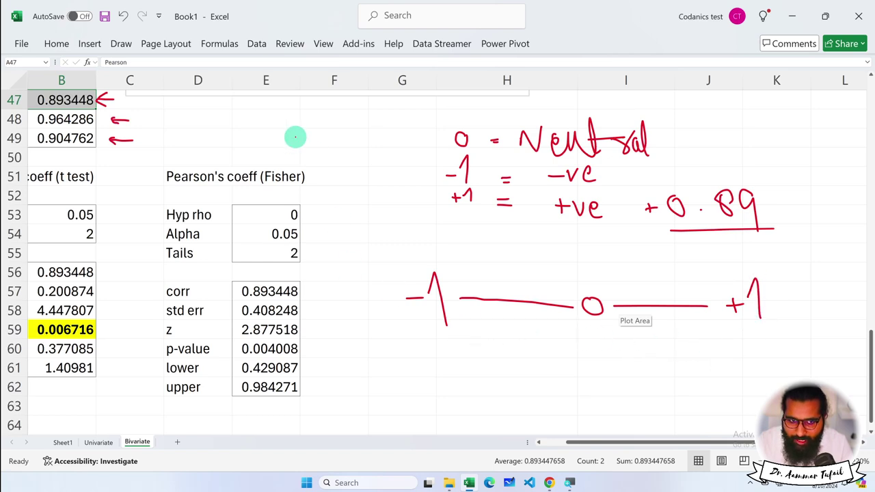
In black ink, add ±0.5 ticks, bracket both outer ranges, and write 'Highly' below
left_click(120, 45)
left_click(126, 76)
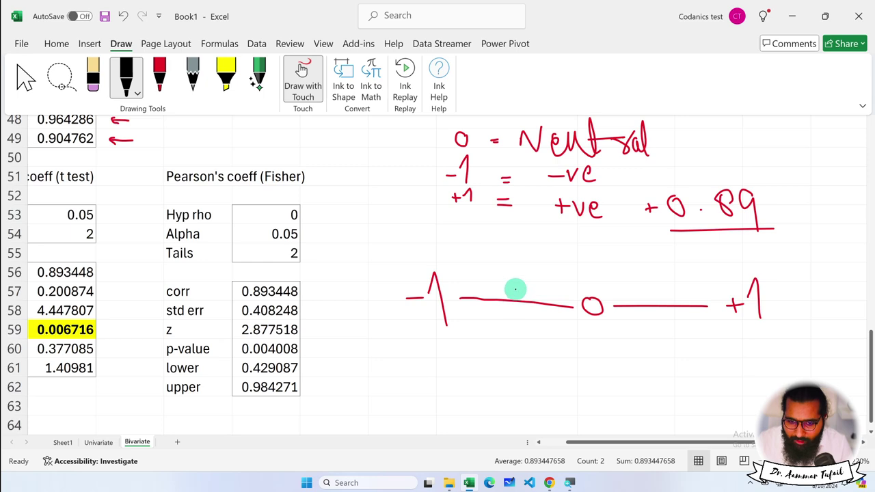
left_click_drag(515, 290, 515, 309)
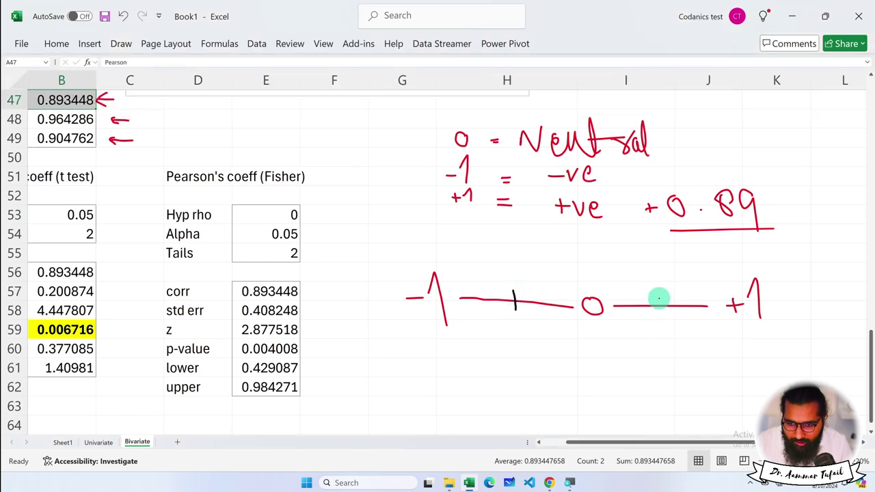
mouse_move(659, 299)
left_mouse_down()
mouse_move(660, 316)
mouse_move(676, 327)
left_mouse_up()
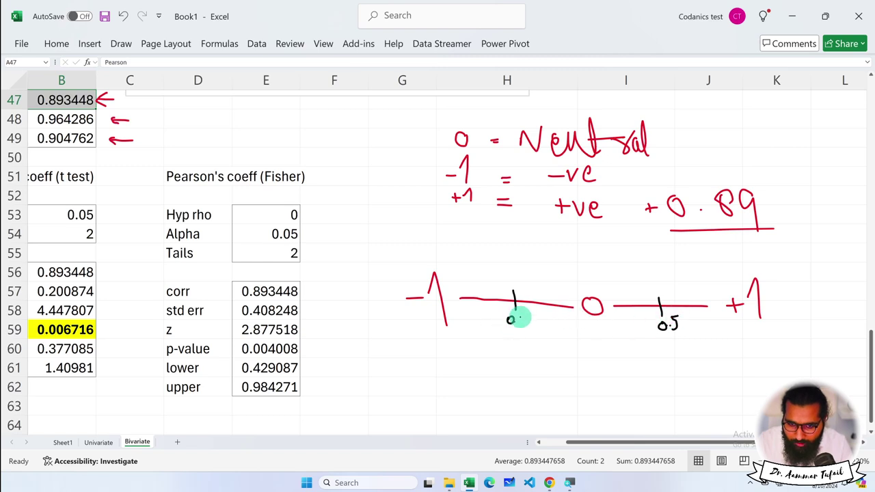
left_click(501, 321)
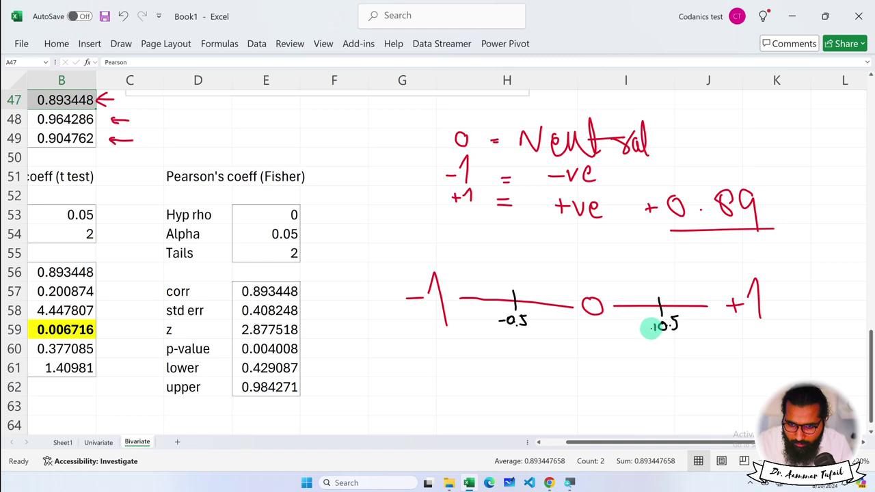
left_click_drag(658, 292, 711, 298)
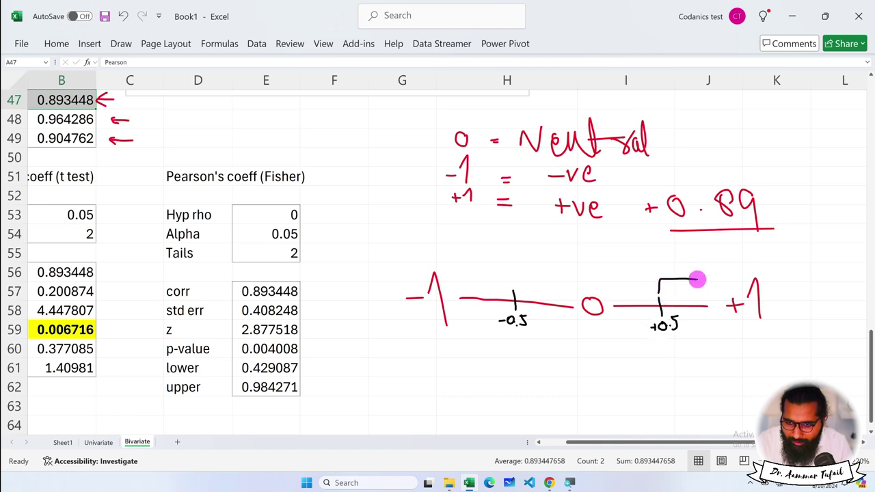
left_click_drag(513, 286, 445, 271)
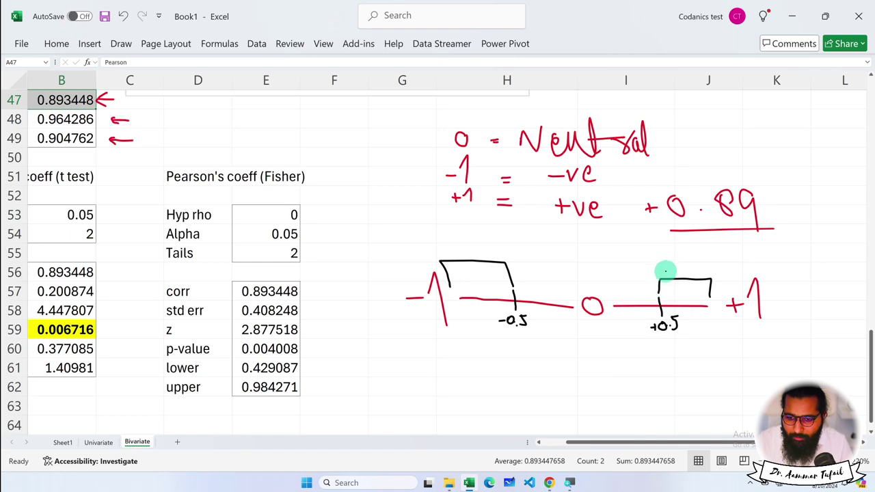
left_click_drag(692, 337, 698, 350)
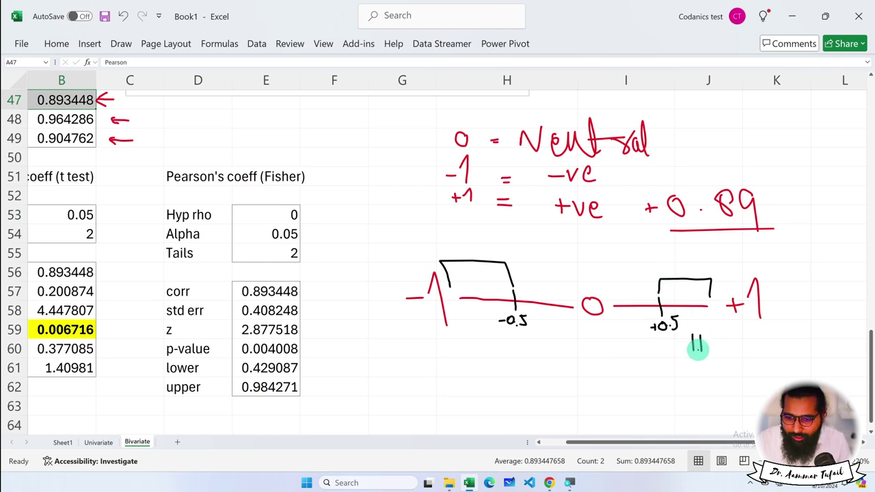
mouse_move(710, 345)
left_mouse_down()
mouse_move(713, 336)
mouse_move(734, 374)
left_mouse_up()
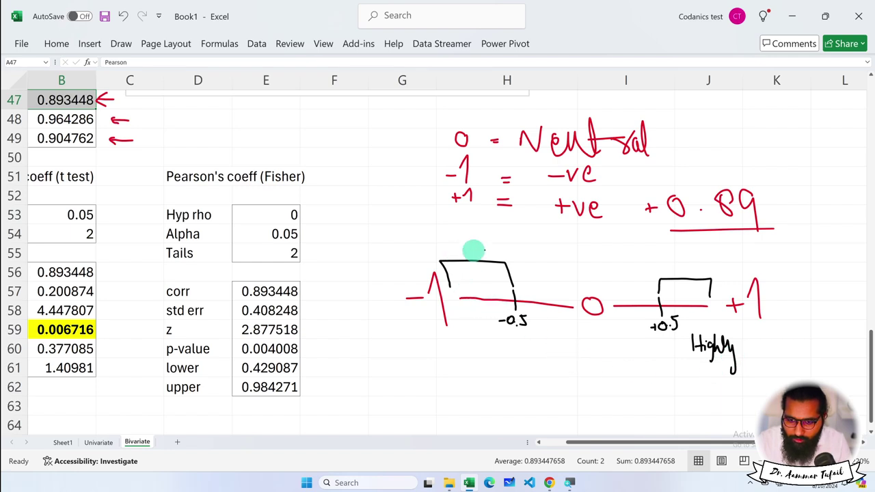
Write 'Highly' above the negative bracket, mark inside the brackets, and circle the handwritten 0.89
mouse_move(450, 234)
left_mouse_down()
mouse_move(504, 230)
mouse_move(512, 242)
left_mouse_up()
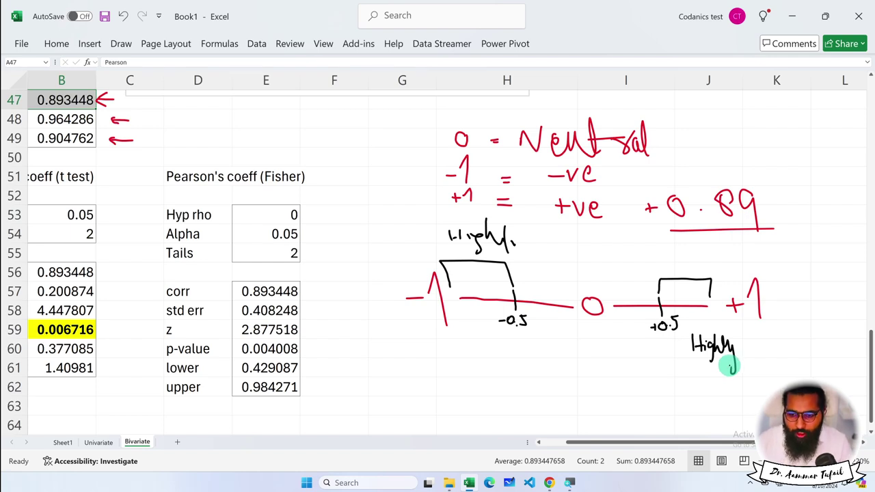
left_click_drag(731, 368, 731, 375)
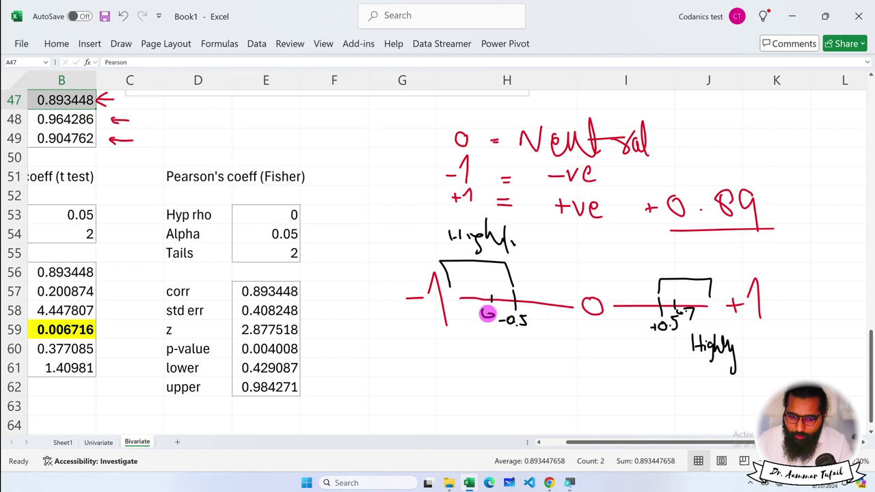
left_click_drag(491, 303, 502, 321)
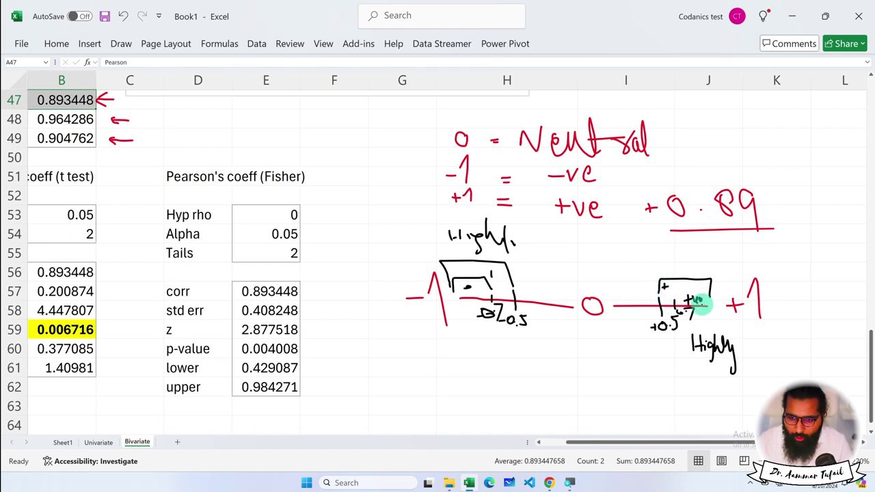
mouse_move(755, 177)
left_mouse_down()
mouse_move(656, 227)
mouse_move(790, 192)
left_mouse_up()
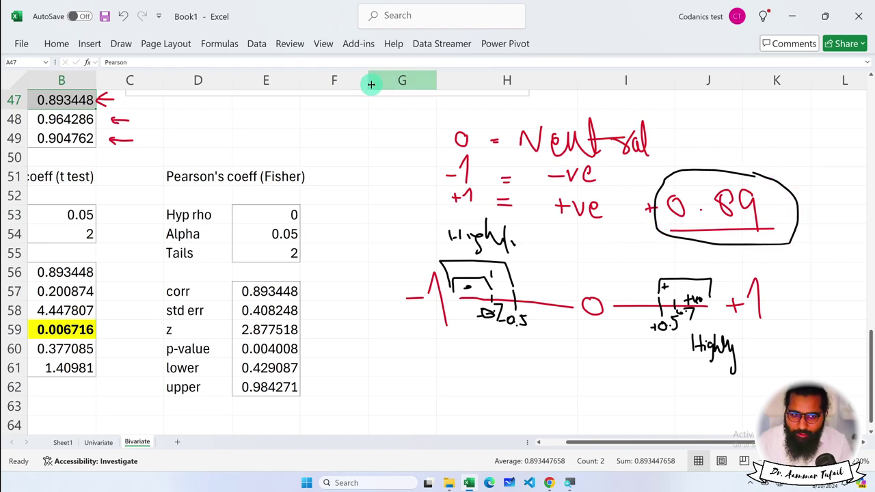
left_click(121, 43)
left_click(25, 78)
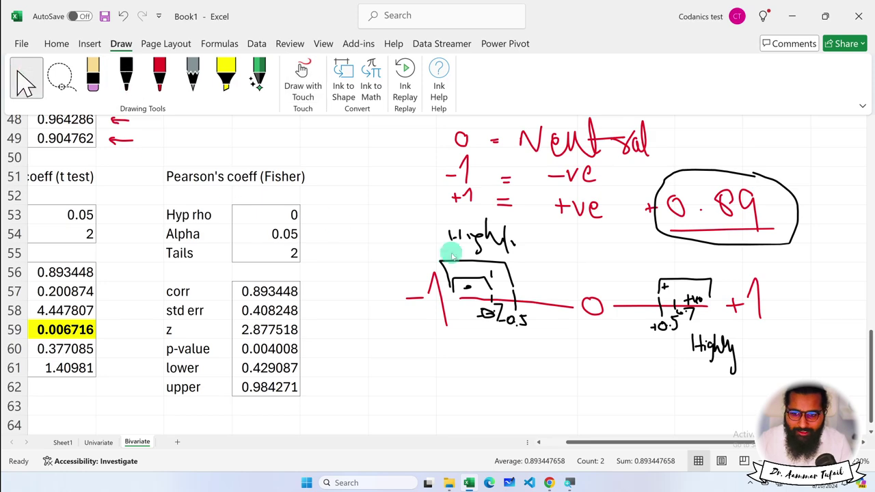
scroll(510, 279, "up", 2)
scroll(511, 280, "up", 3)
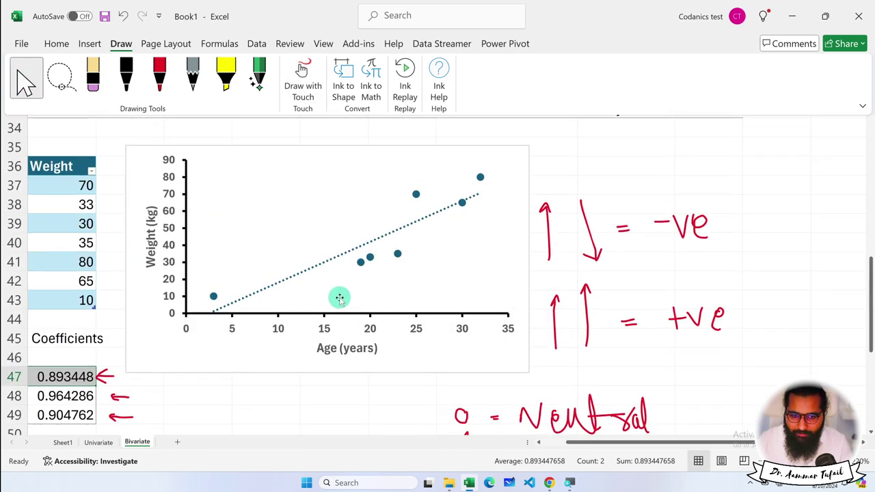
scroll(490, 202, "down", 1)
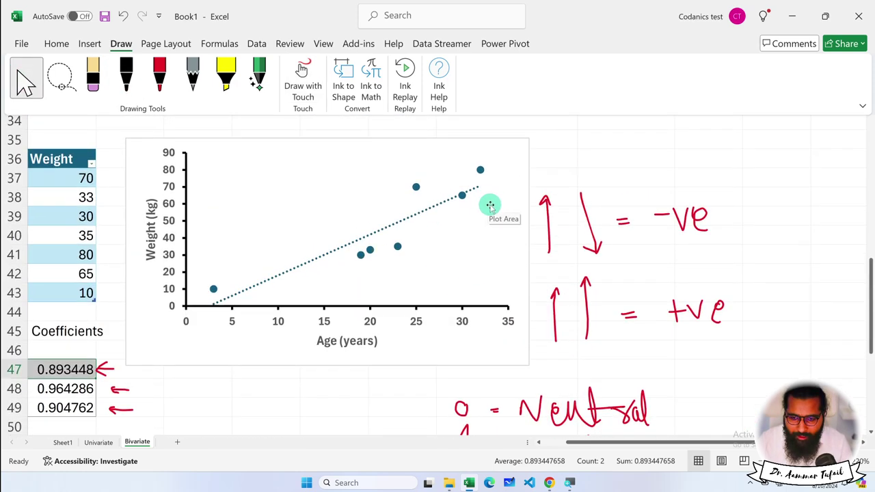
scroll(491, 207, "down", 2)
scroll(364, 303, "left", 1)
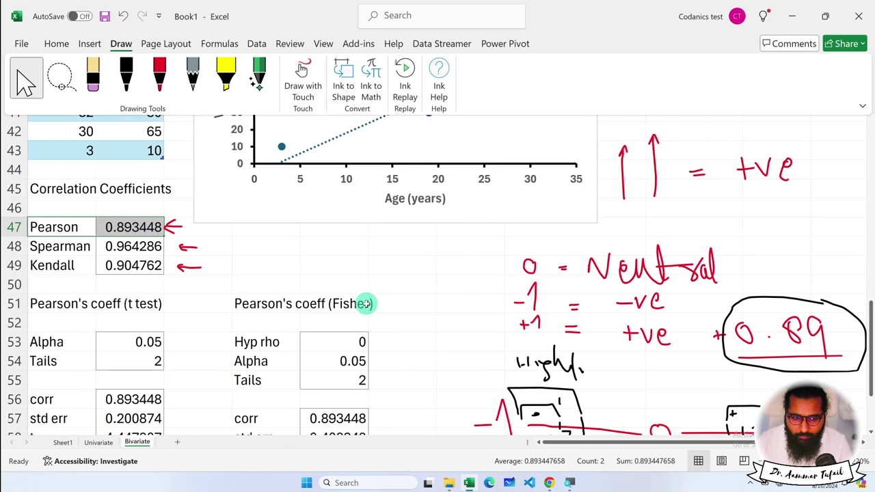
scroll(364, 303, "down", 3)
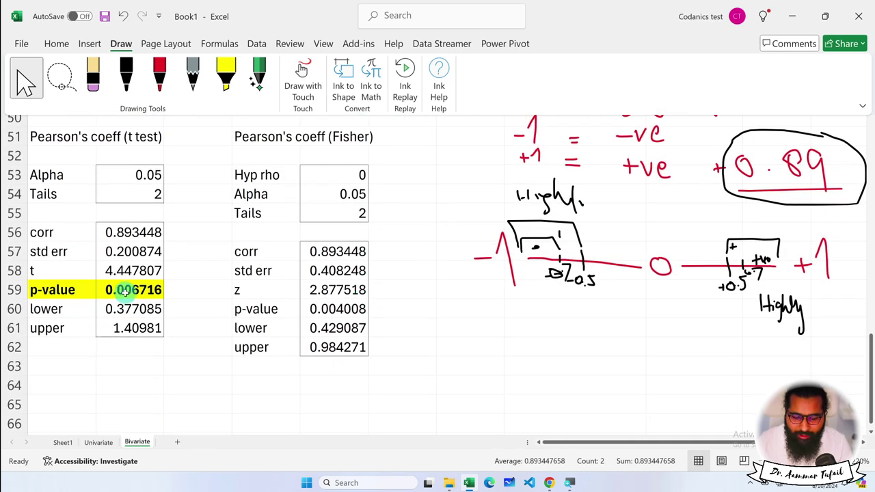
scroll(320, 284, "up", 6)
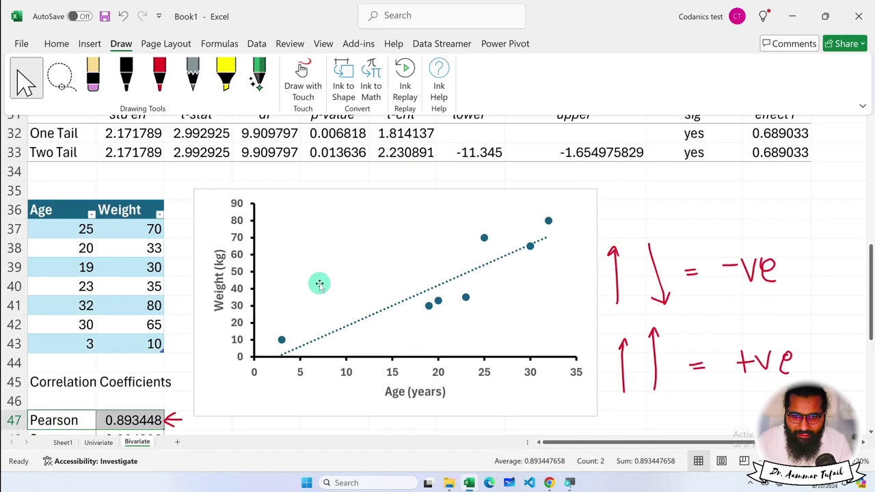
Insert a text box inside the Age/Weight scatter chart
left_click(298, 221)
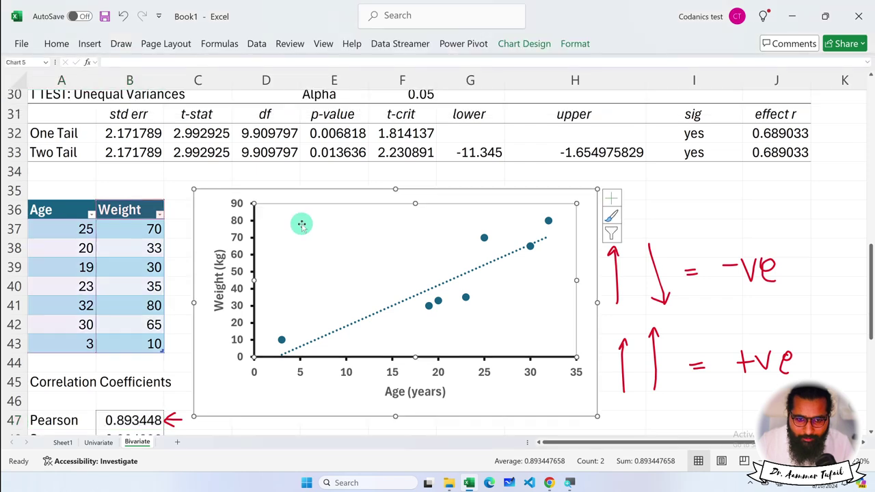
left_click(89, 43)
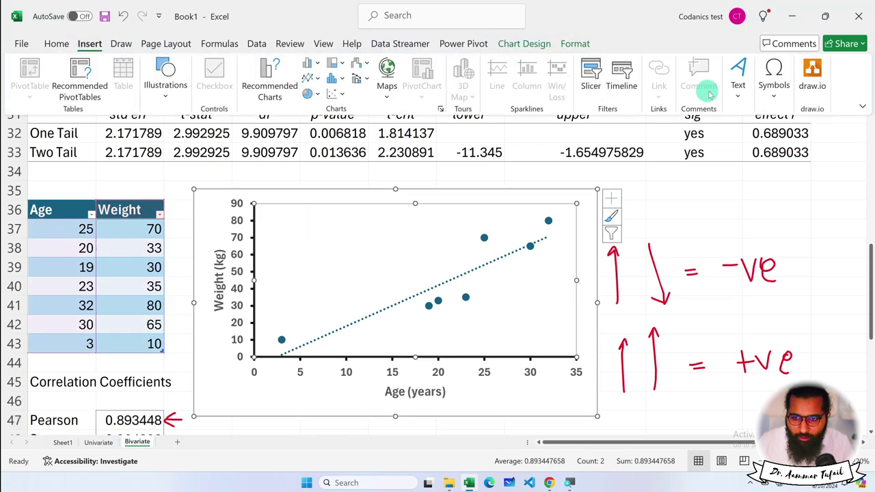
left_click(735, 85)
left_click(732, 130)
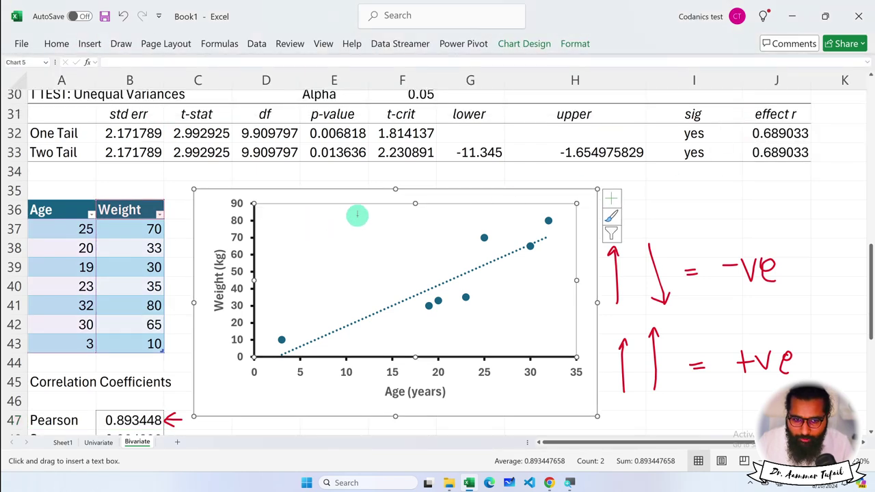
left_click(283, 222)
type("Pearson's r: 0.893")
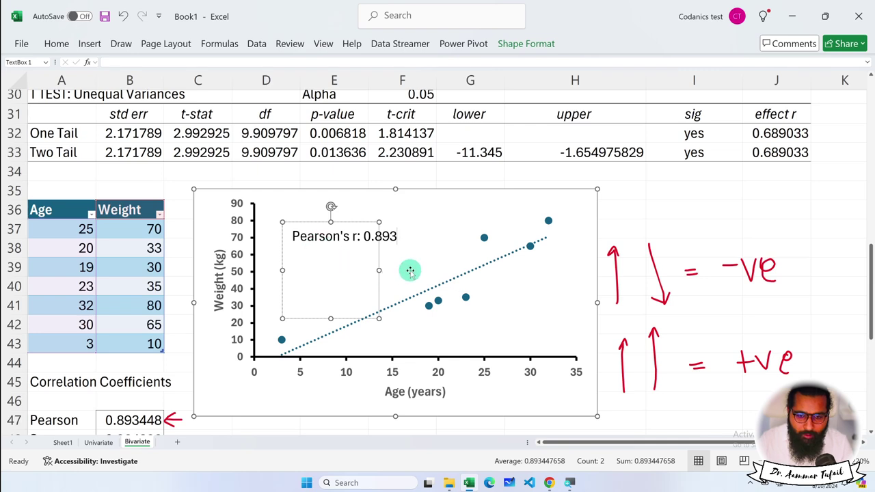
Shrink the 'Pearson's r: 0.893' box to hug its single line of text
left_click_drag(327, 322, 331, 251)
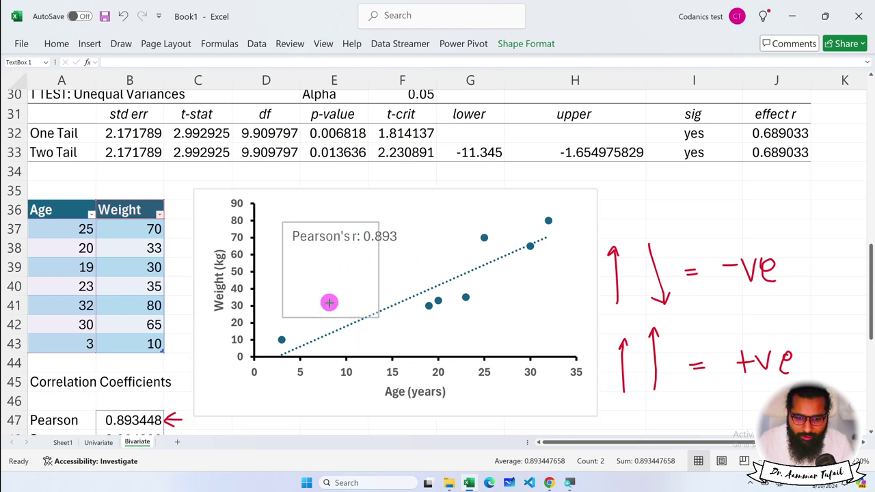
left_click_drag(380, 236, 410, 236)
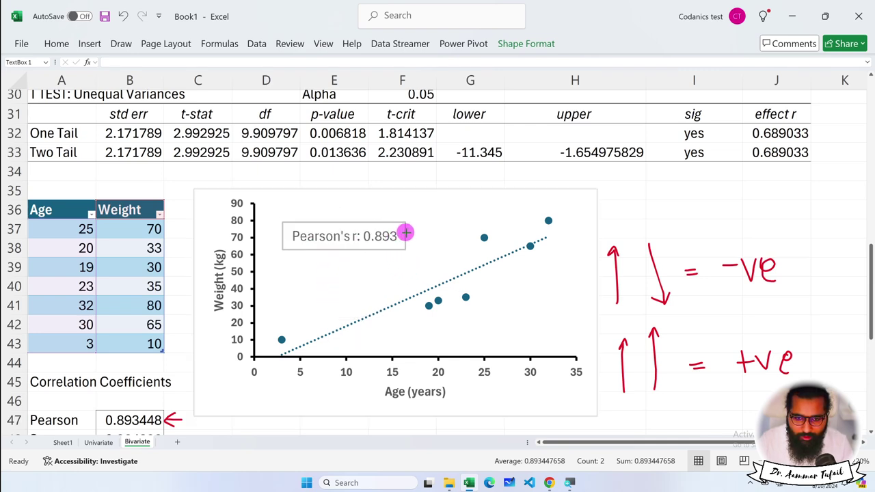
double_click(368, 237)
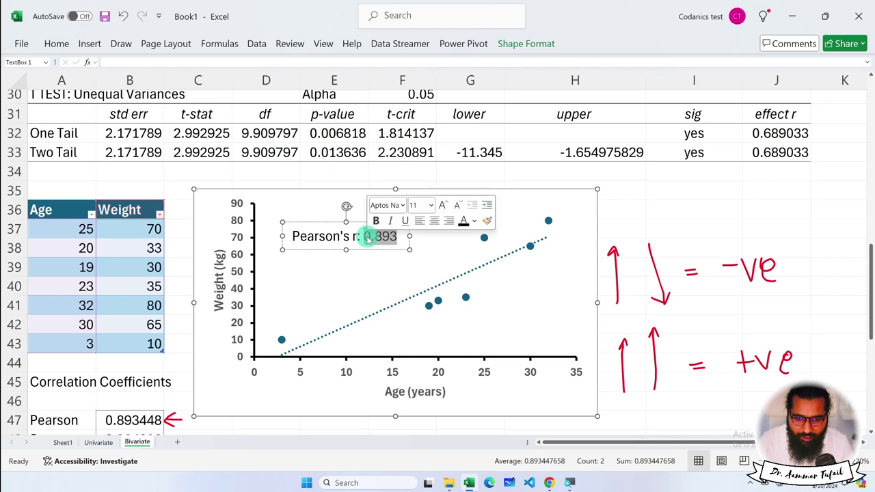
left_click(368, 237)
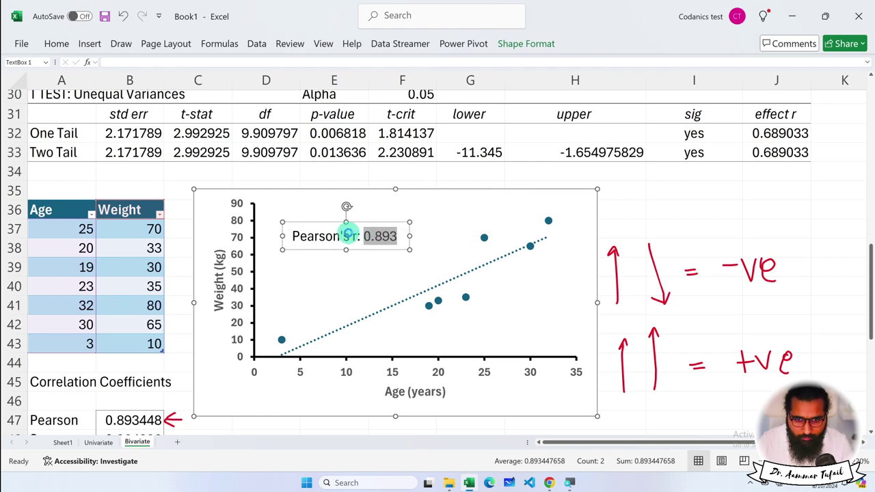
Make the Pearson's r label text black and italic
left_click(348, 234)
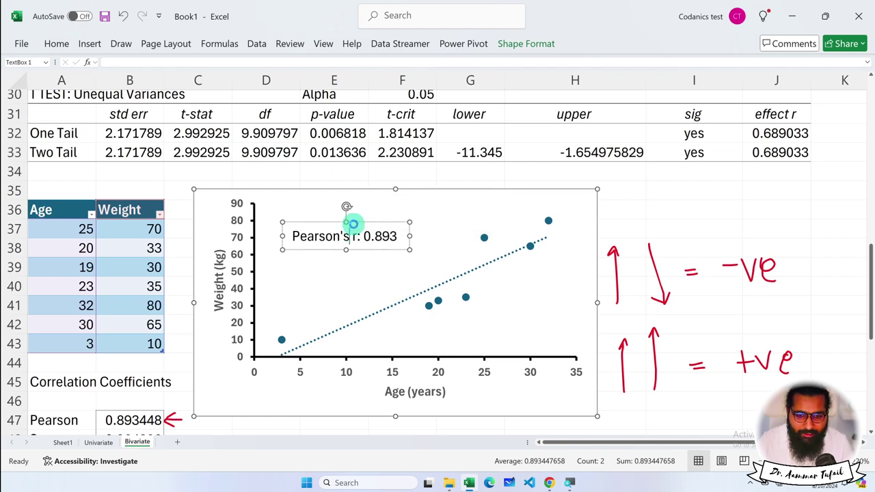
triple_click(350, 223)
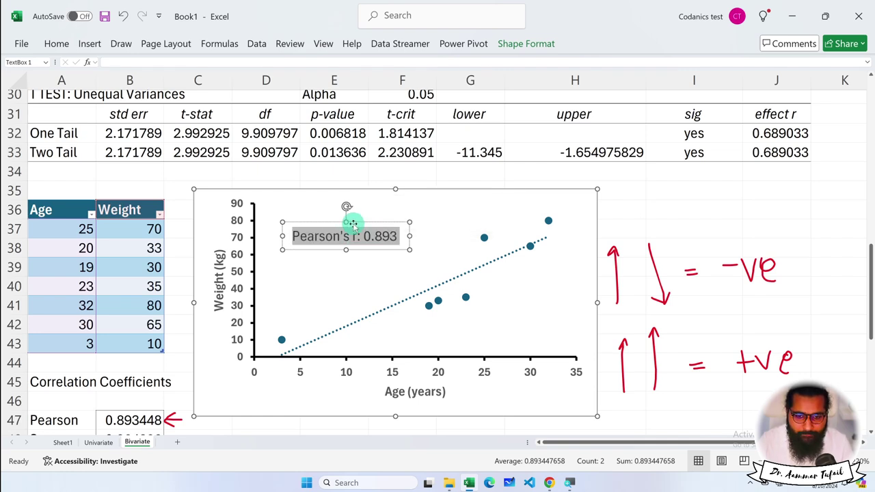
left_click(53, 46)
left_click(194, 85)
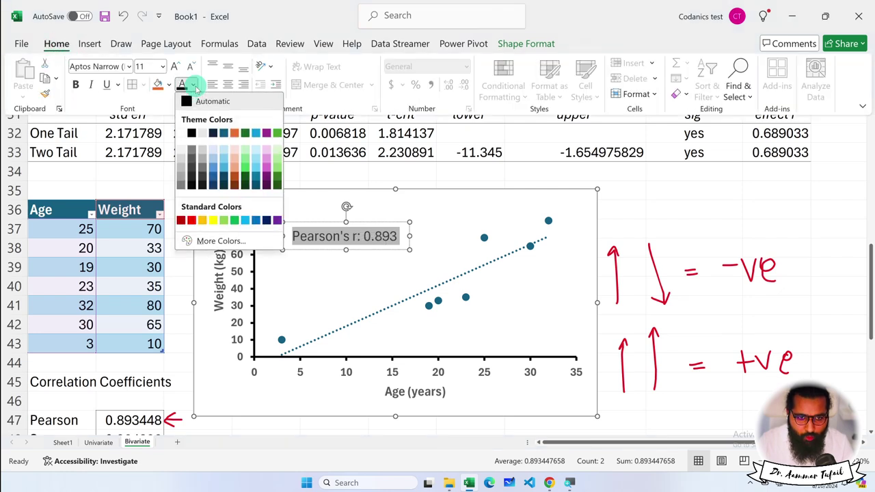
left_click(192, 132)
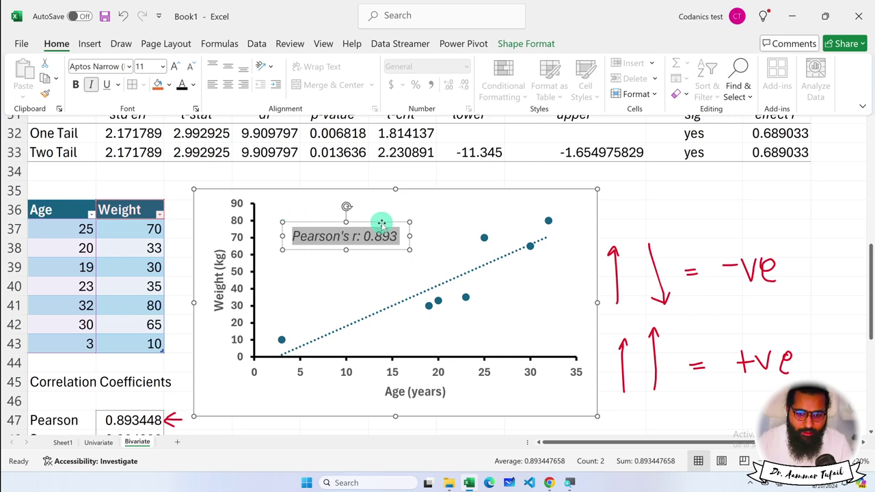
key("ctrl+F1")
Move the label box into the plot's top-left corner
left_click(402, 215)
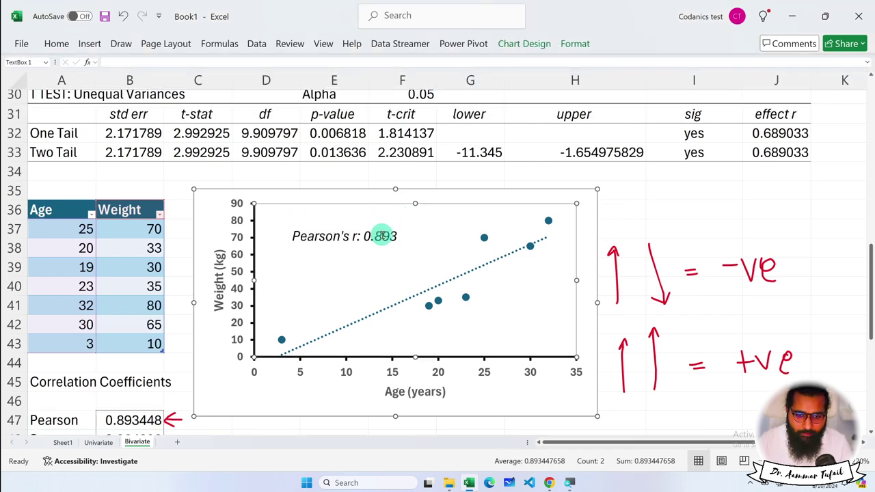
left_click(381, 231)
left_click(380, 222)
left_click_drag(380, 221, 361, 206)
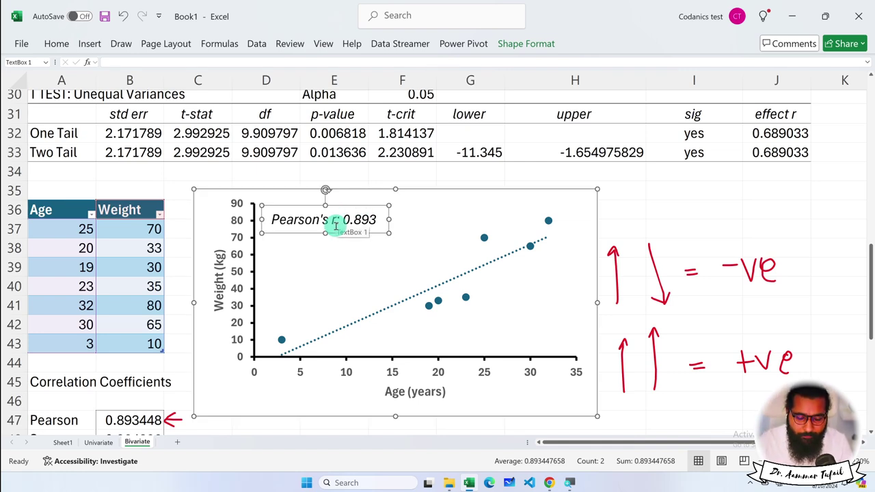
Set the Weight (kg) and Age (years) axis titles and the axis numbers to black font
left_click(218, 273)
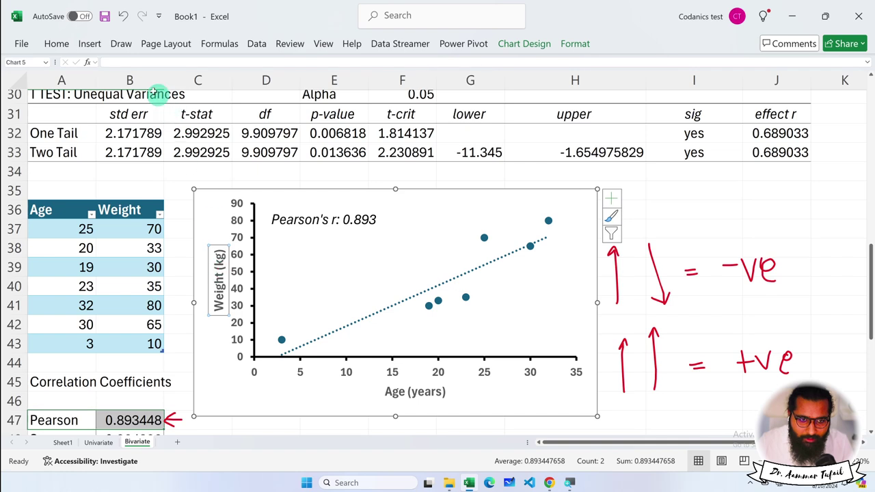
left_click(56, 43)
left_click(193, 84)
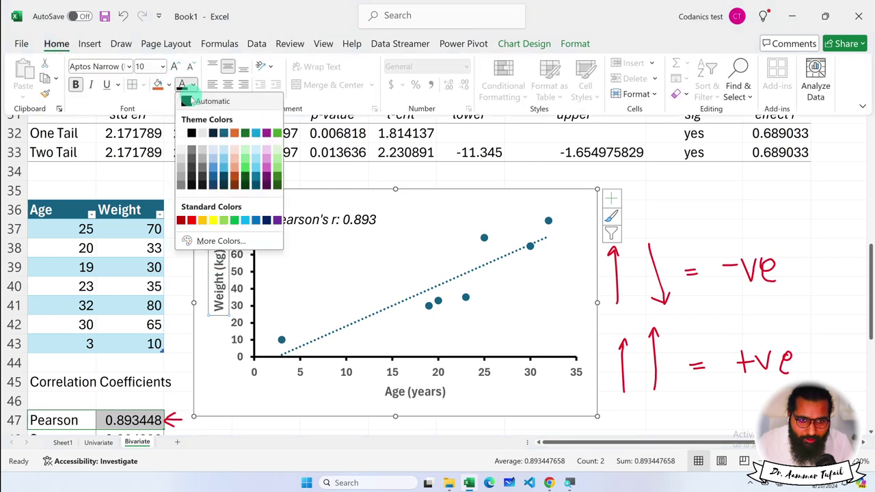
left_click(312, 267)
left_click(385, 391)
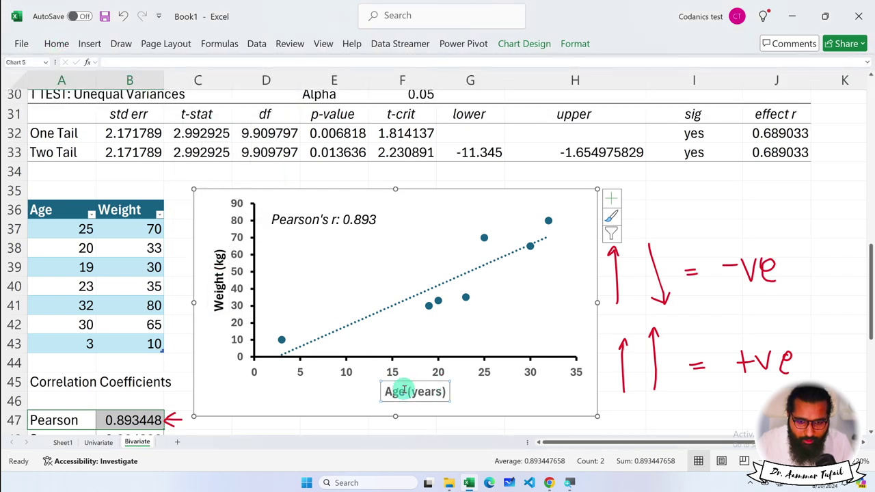
left_click(61, 43)
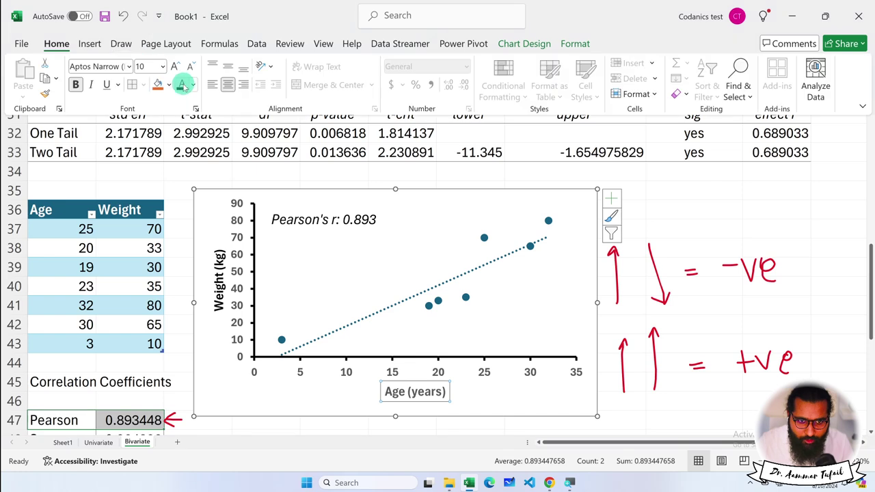
left_click(236, 294)
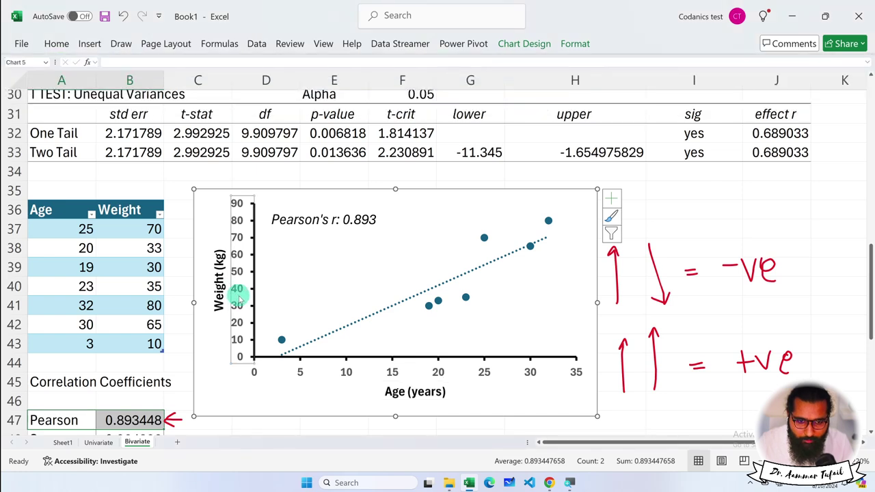
left_click(56, 43)
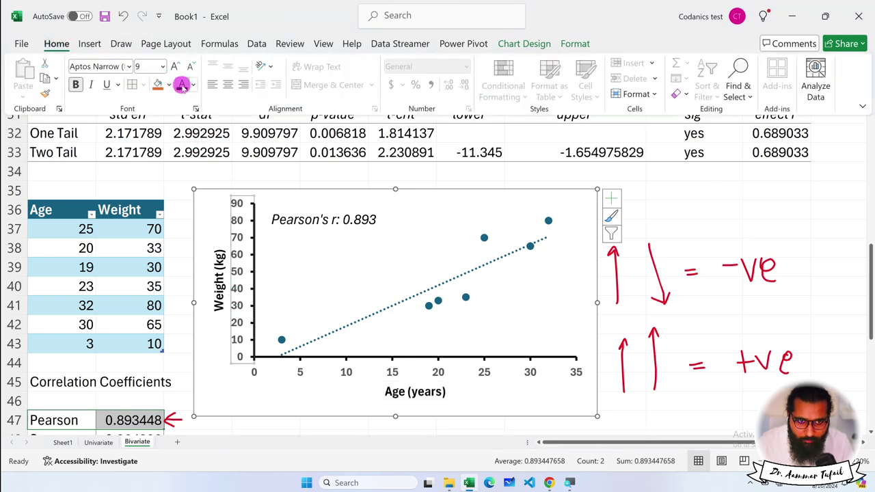
left_click(299, 369)
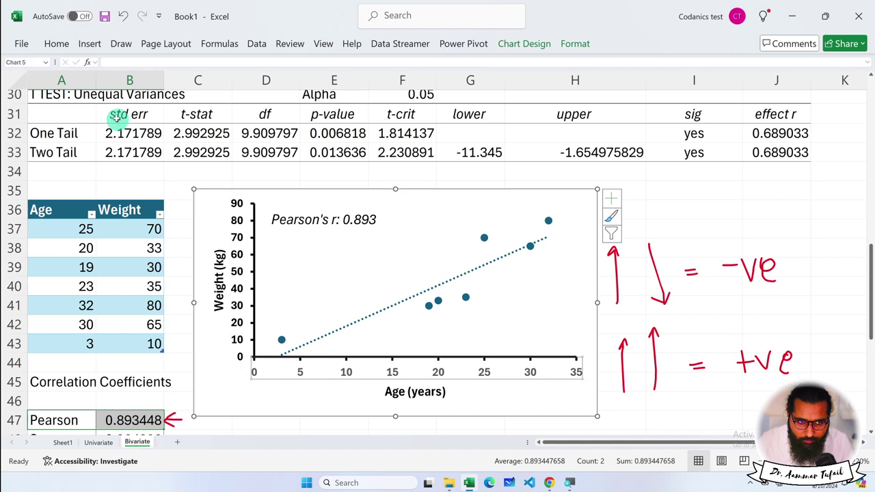
left_click(56, 43)
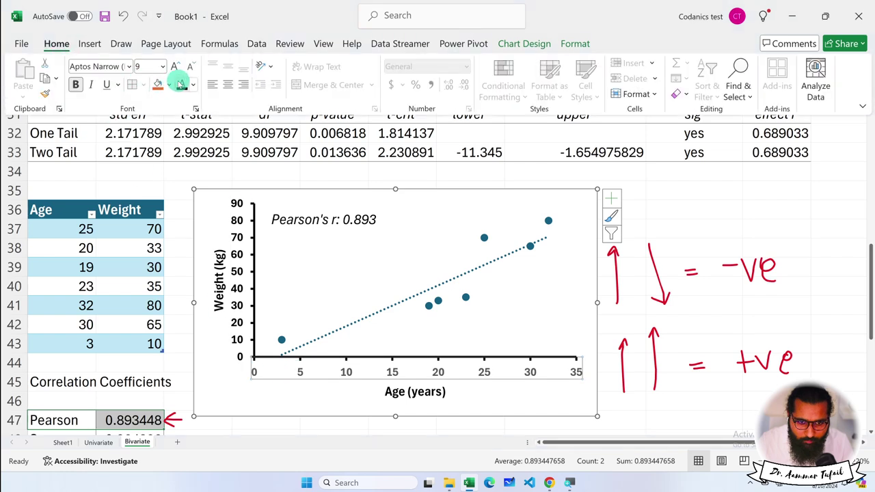
key("Escape")
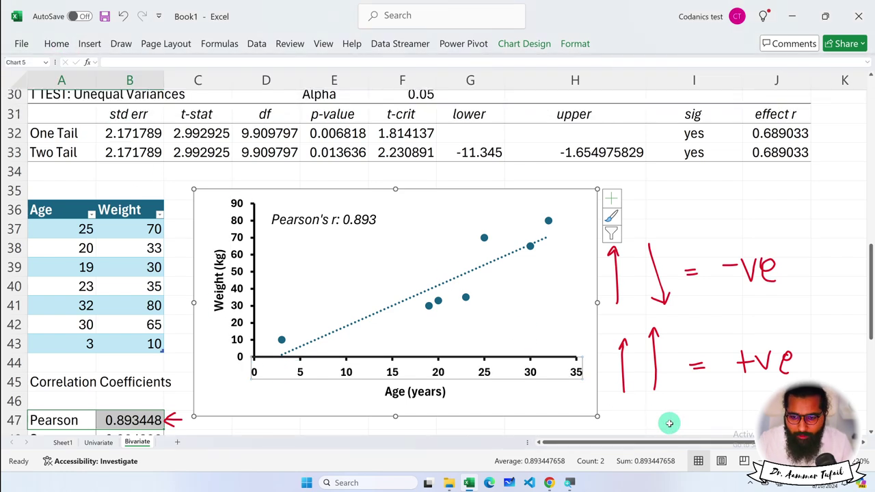
scroll(670, 423, "down", 1)
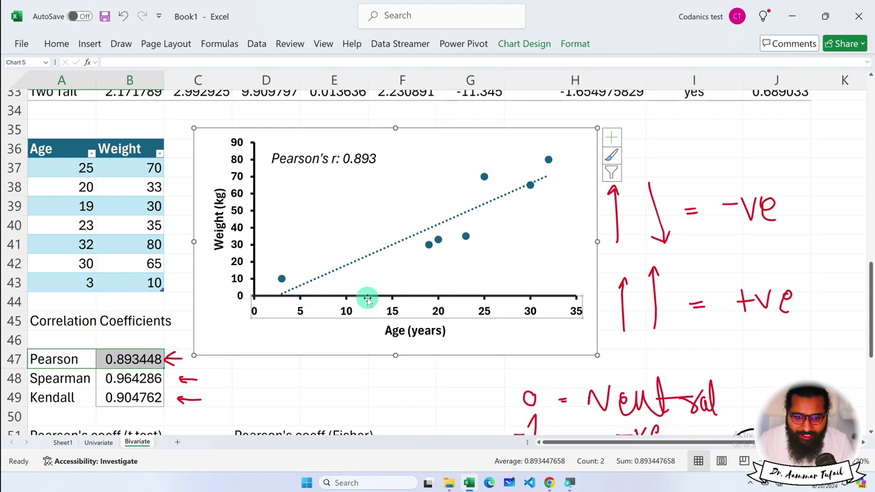
Check the p-value 0.006716 and copy the bar chart's p-value label text
scroll(363, 248, "down", 4)
left_click(73, 363)
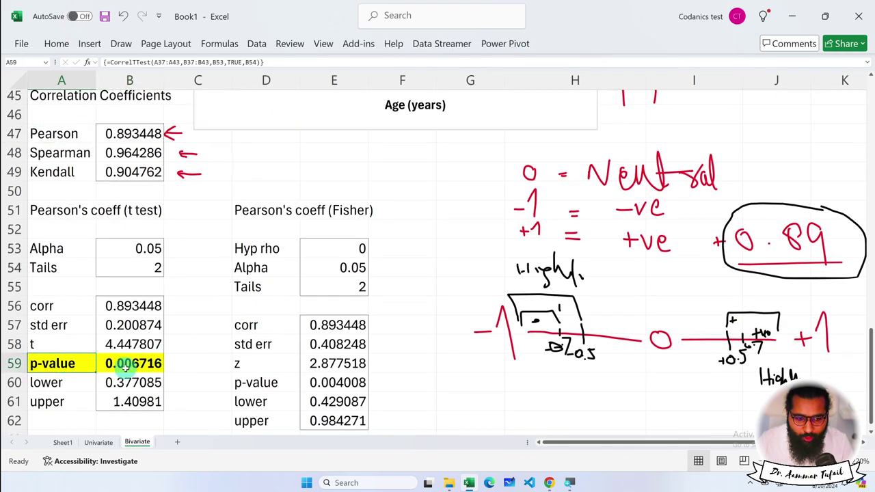
left_click(126, 368)
scroll(270, 325, "up", 6)
scroll(273, 311, "up", 6)
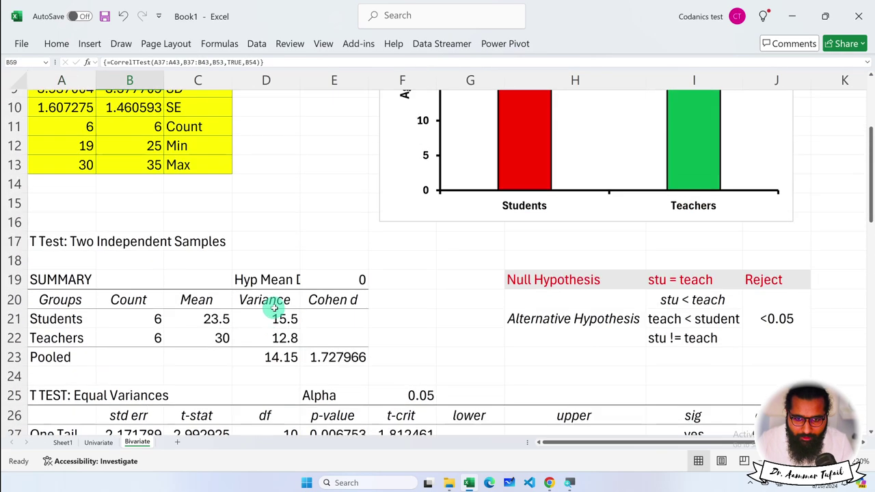
scroll(274, 308, "up", 3)
left_click(522, 127)
triple_click(522, 127)
key("ctrl+c")
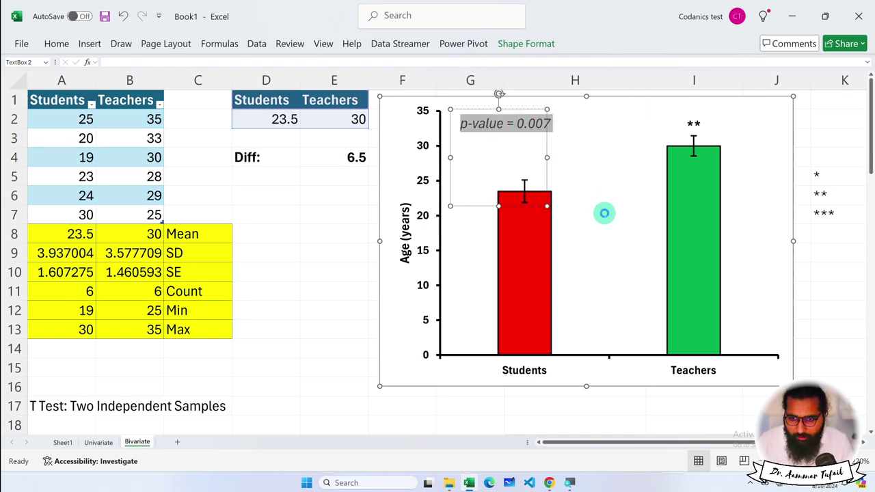
left_click(605, 214)
Paste the p-value line into the Pearson's r label and enlarge its box
scroll(575, 237, "down", 7)
scroll(553, 246, "down", 3)
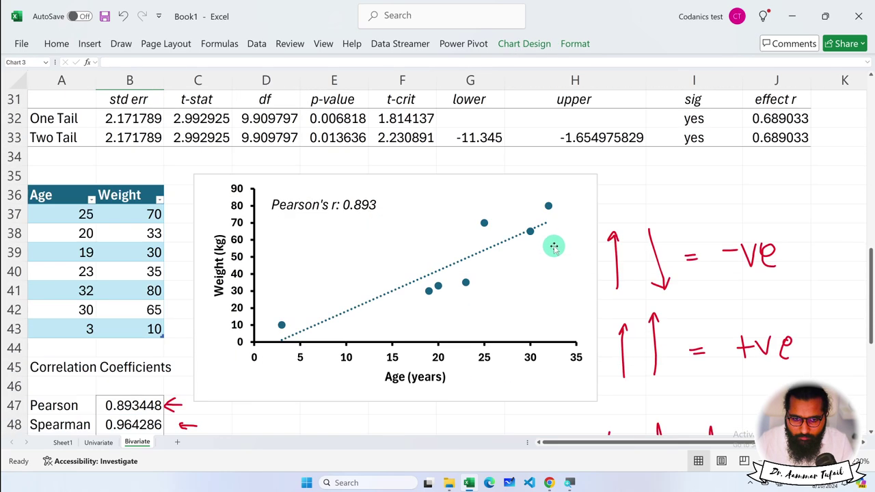
left_click(344, 205)
left_click(372, 204)
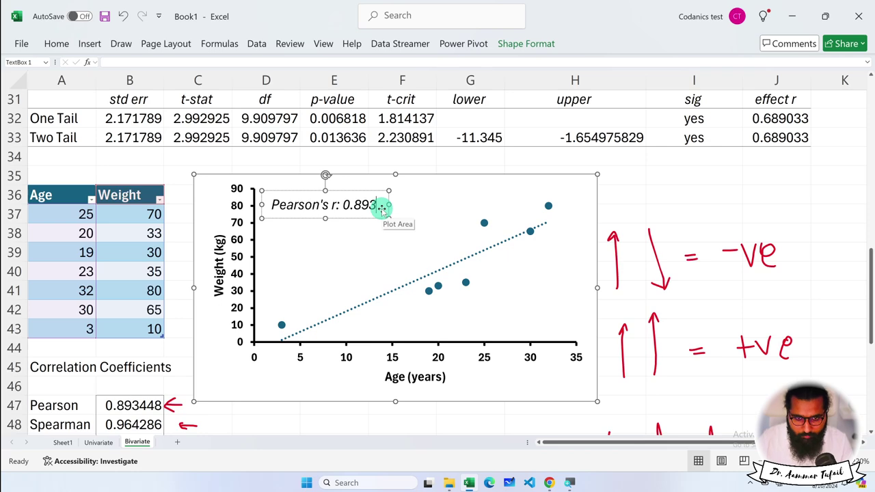
key("ctrl+v")
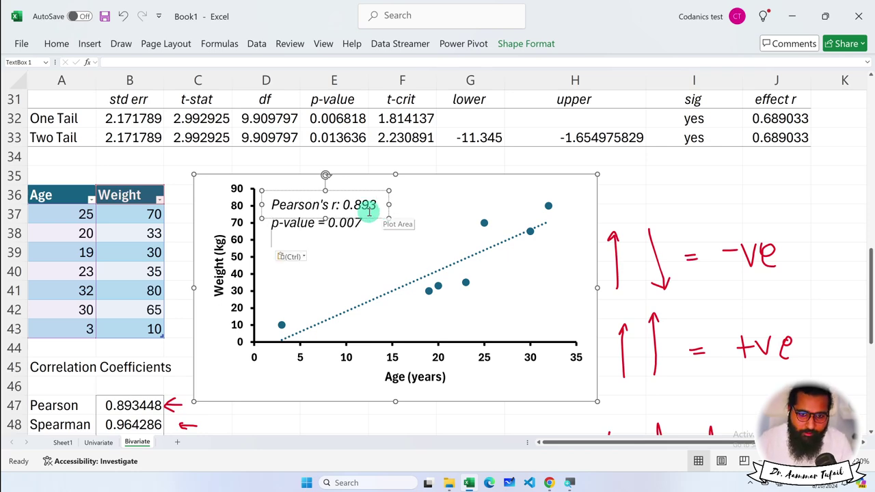
left_click_drag(323, 217, 322, 242)
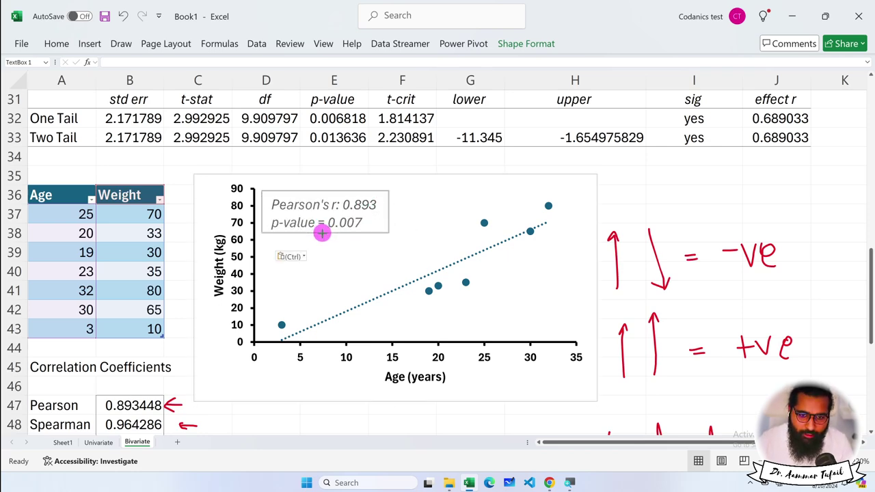
scroll(322, 253, "down", 2)
scroll(323, 253, "down", 3)
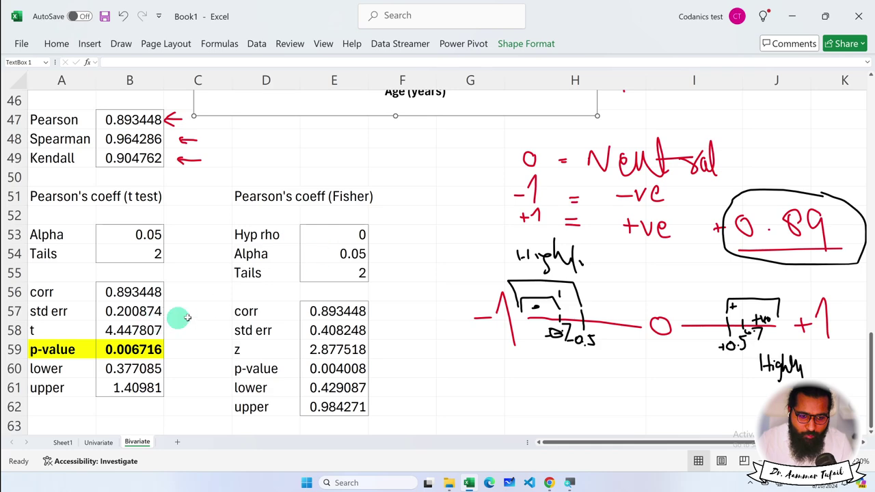
scroll(319, 295, "up", 4)
scroll(332, 293, "up", 1)
Edit the pasted number so the second line reads 'p-value = 0.008'
double_click(347, 197)
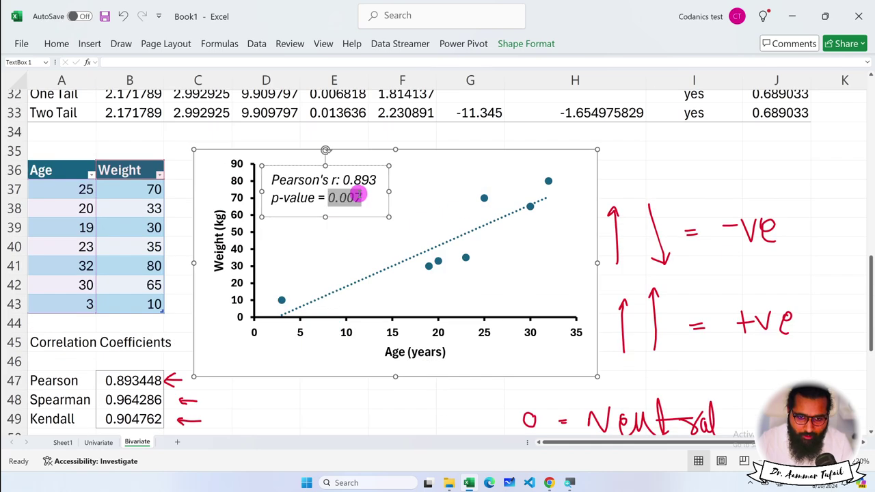
left_click(362, 212)
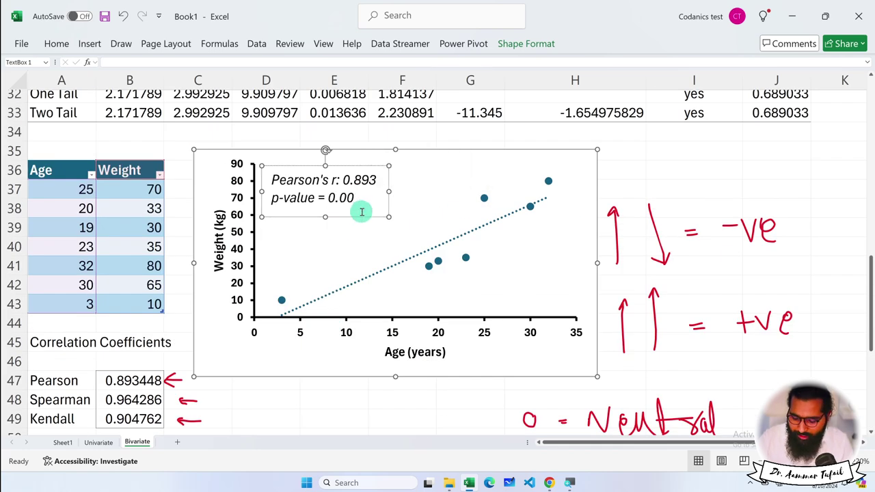
type("8")
left_click(406, 179)
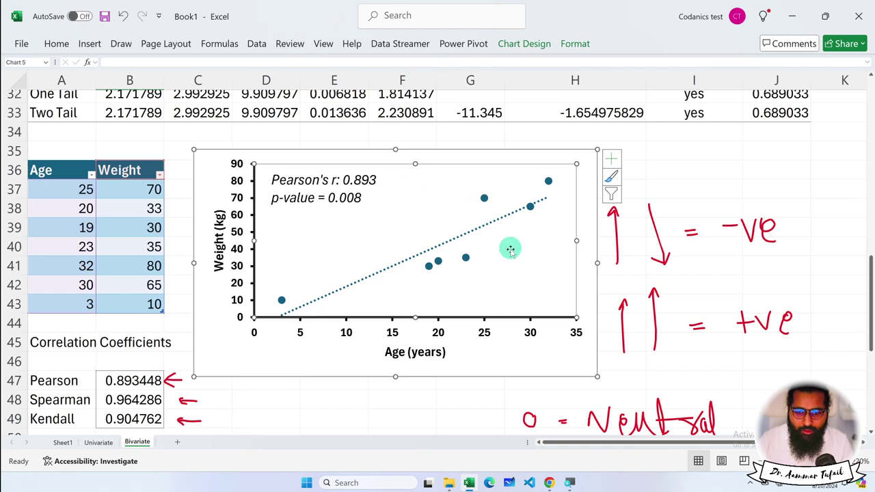
left_click(694, 301)
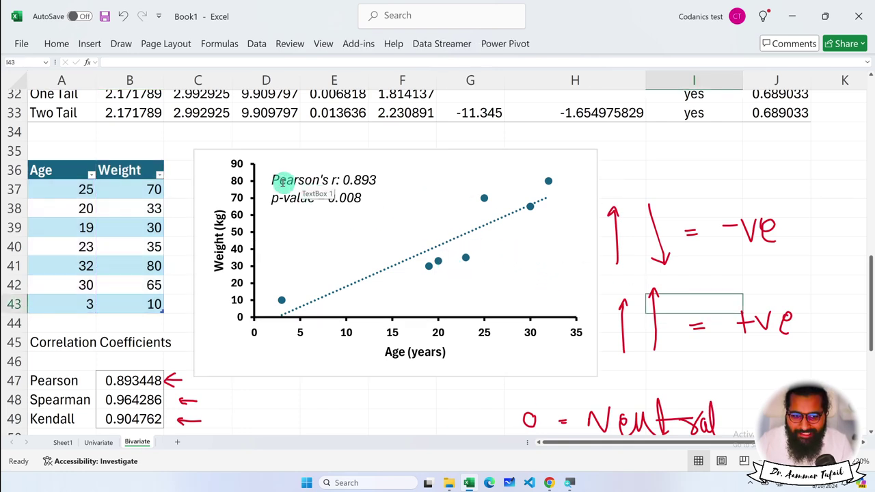
left_click_drag(274, 180, 376, 181)
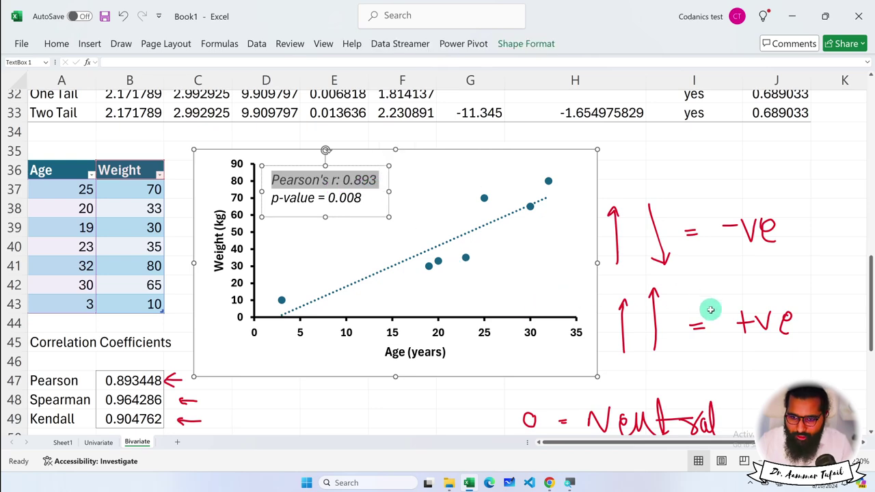
scroll(711, 313, "up", 3)
scroll(711, 315, "up", 3)
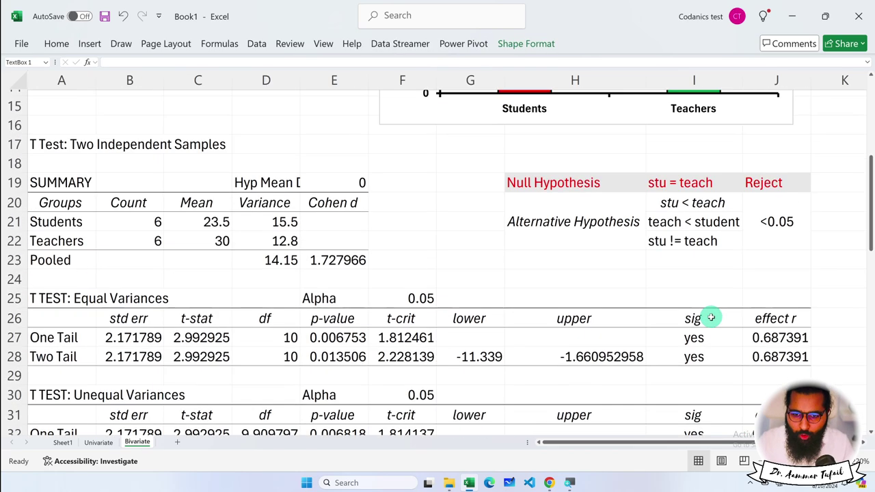
scroll(711, 318, "up", 5)
mouse_move(712, 323)
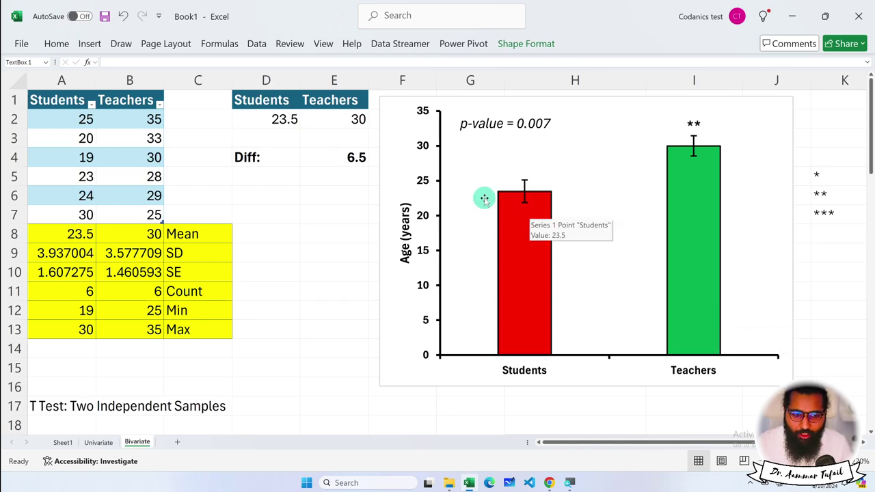
scroll(472, 197, "down", 5)
scroll(460, 194, "down", 7)
scroll(445, 231, "up", 2)
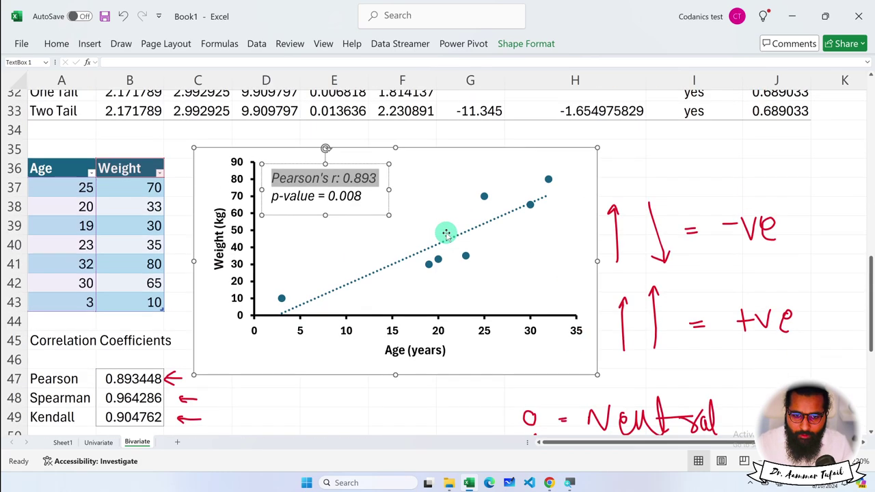
scroll(349, 230, "up", 3)
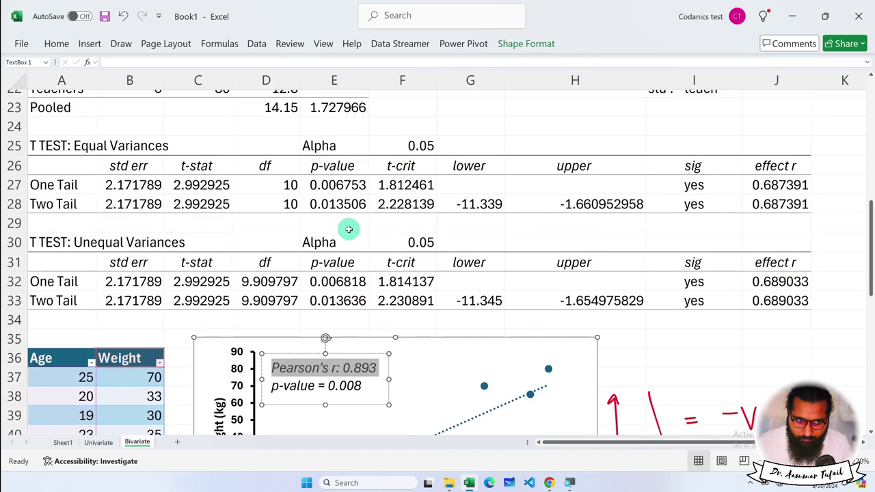
scroll(349, 230, "down", 2)
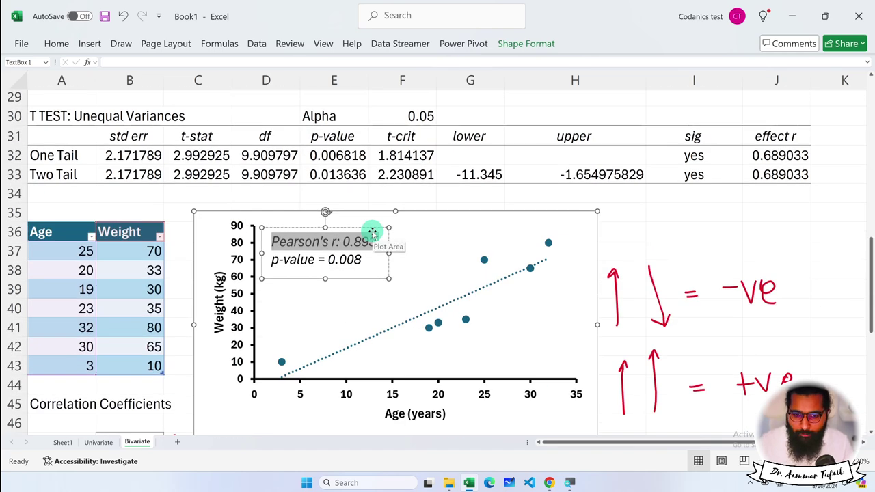
scroll(378, 232, "down", 1, "ctrl")
scroll(380, 230, "down", 1, "ctrl")
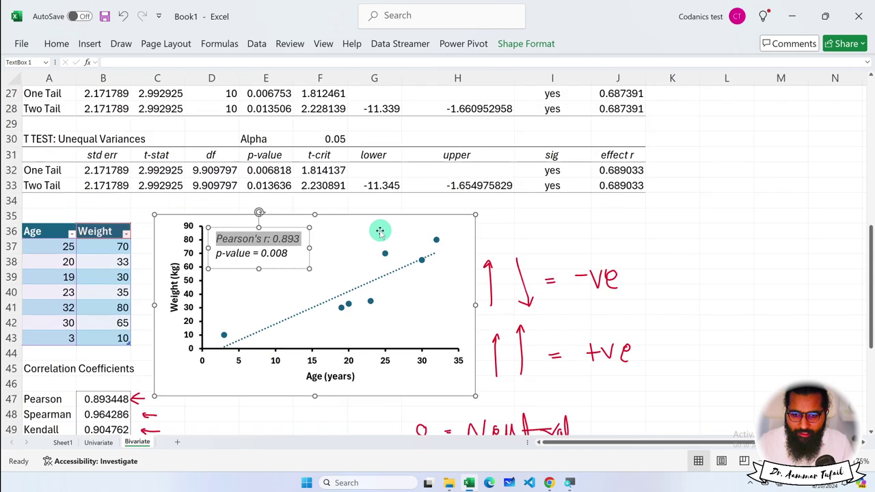
left_click(567, 246)
scroll(636, 264, "up", 4)
scroll(635, 264, "up", 4)
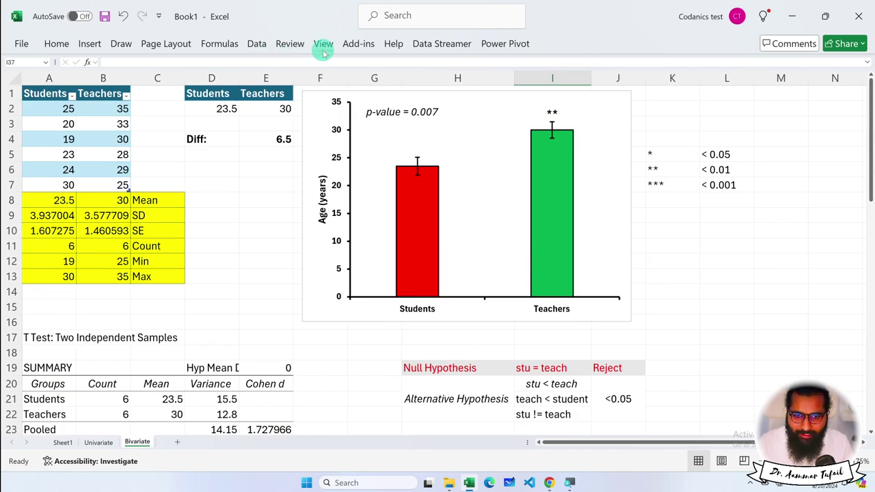
left_click(358, 44)
left_click(77, 63)
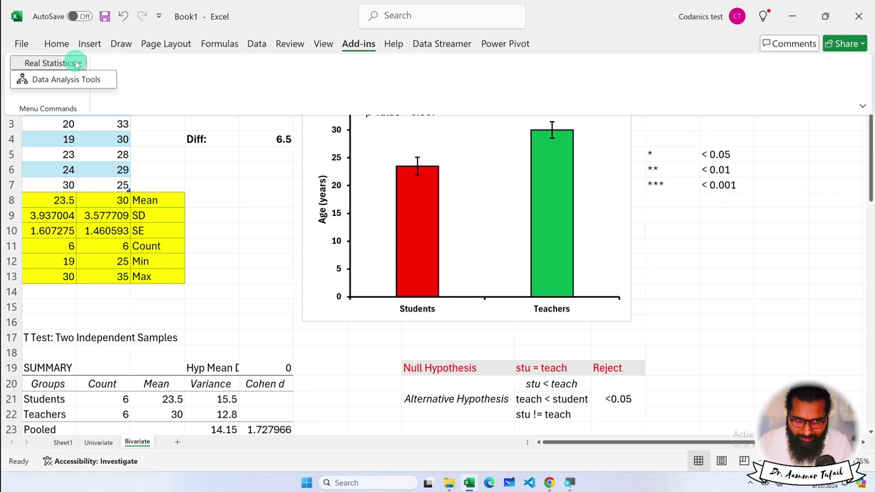
left_click(168, 72)
scroll(426, 316, "down", 5)
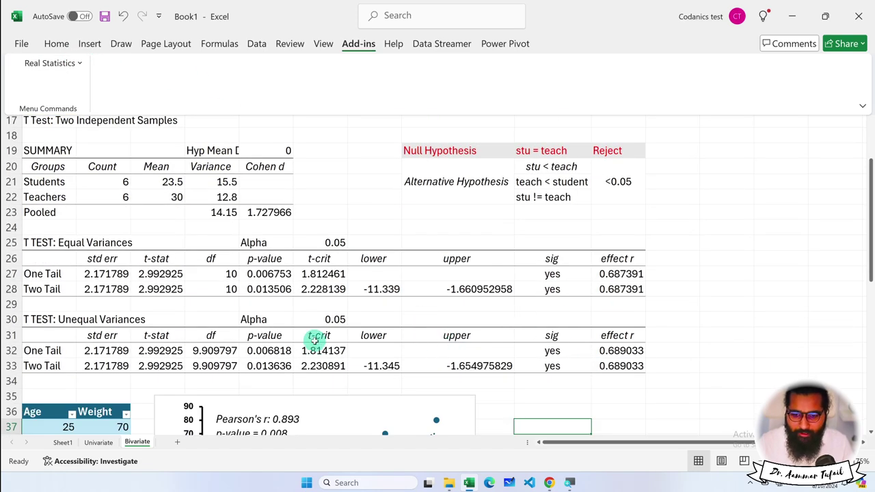
scroll(322, 338, "down", 5)
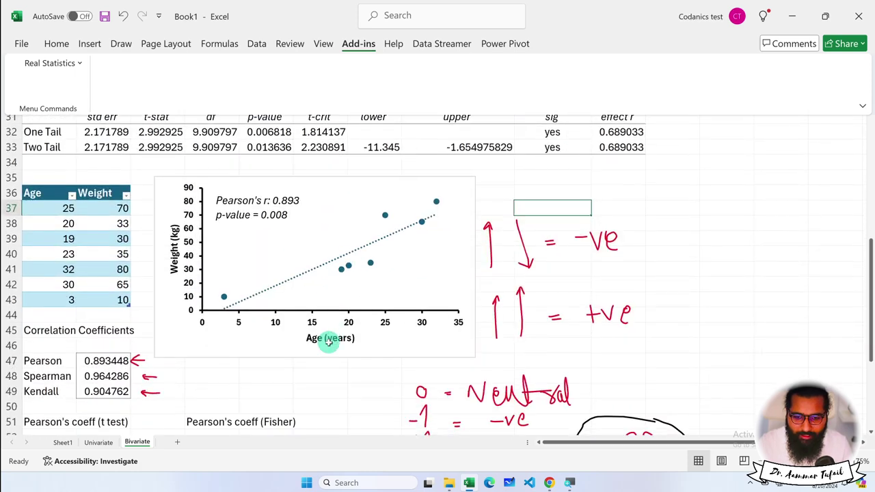
scroll(332, 338, "down", 3)
scroll(328, 340, "down", 2)
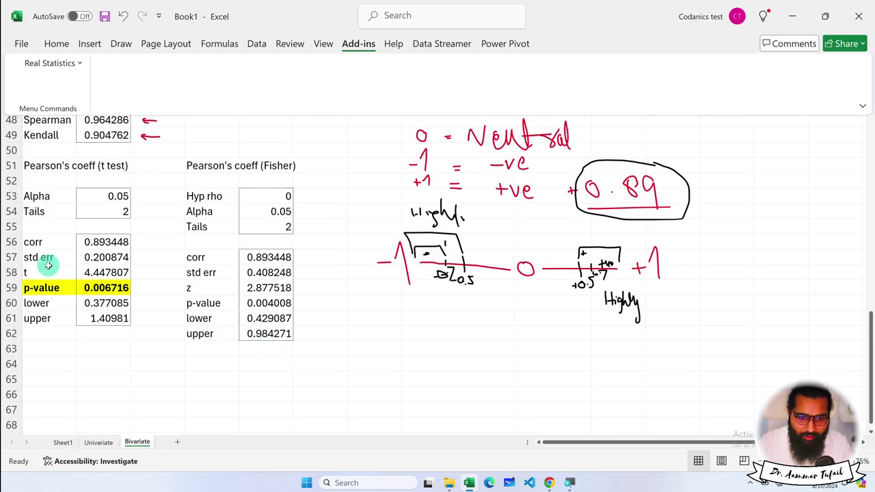
left_click(267, 166)
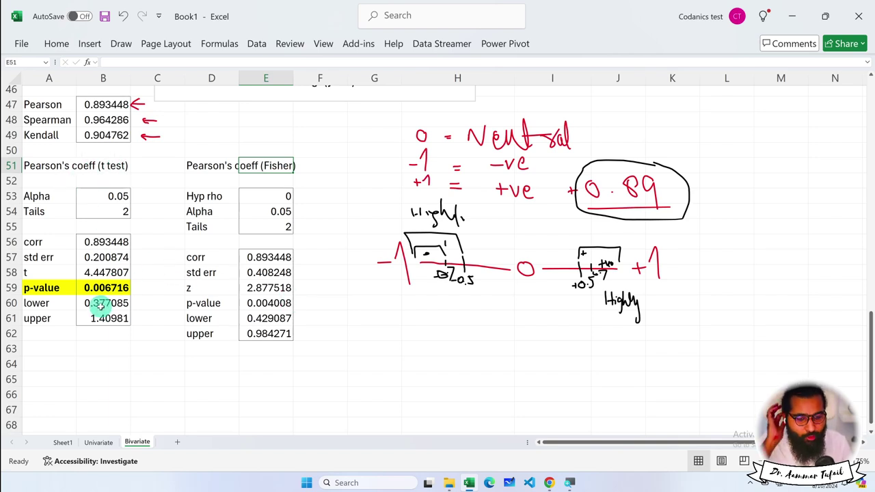
scroll(161, 311, "up", 6)
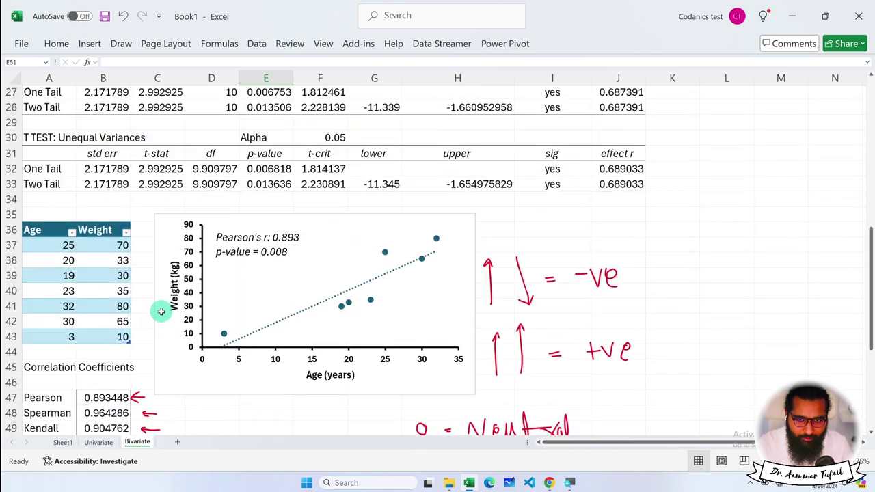
scroll(161, 311, "up", 4)
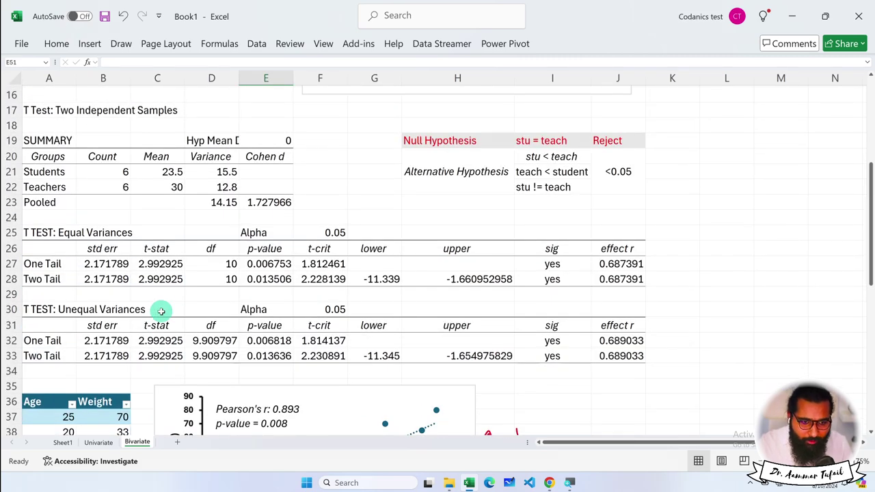
left_click(267, 264)
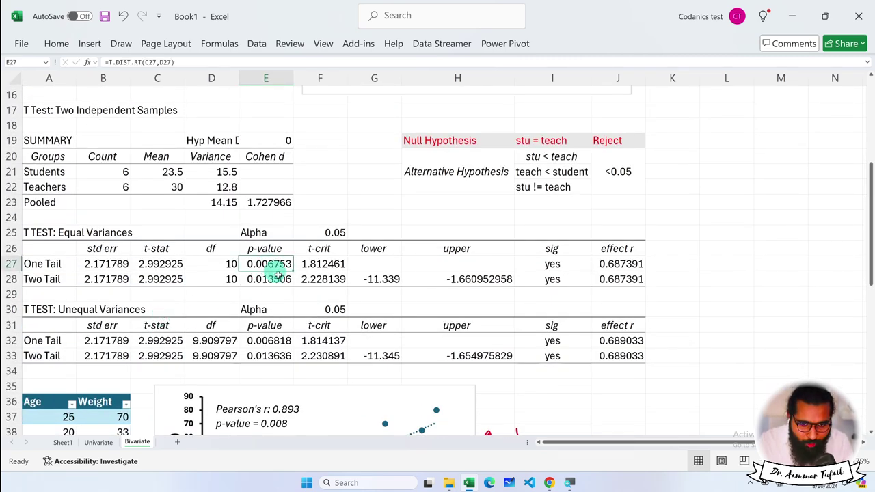
scroll(289, 290, "down", 5)
scroll(289, 290, "down", 4)
left_click(122, 318)
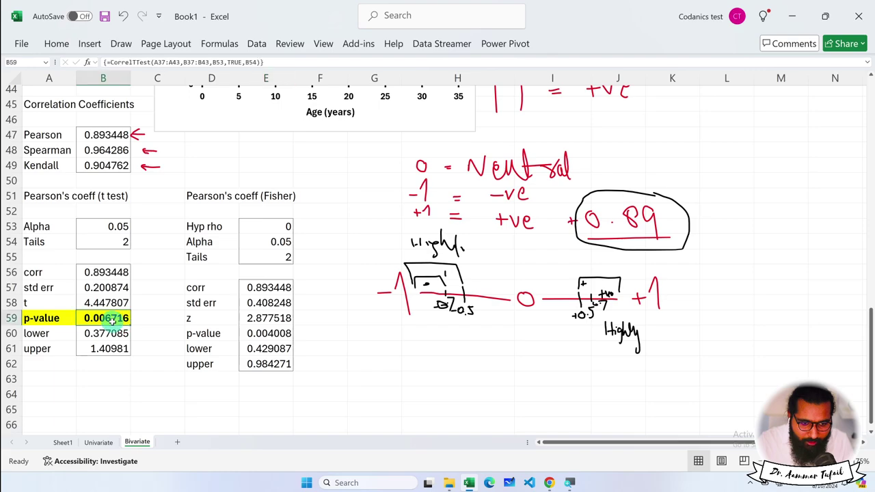
scroll(242, 324, "up", 6)
scroll(274, 309, "up", 4)
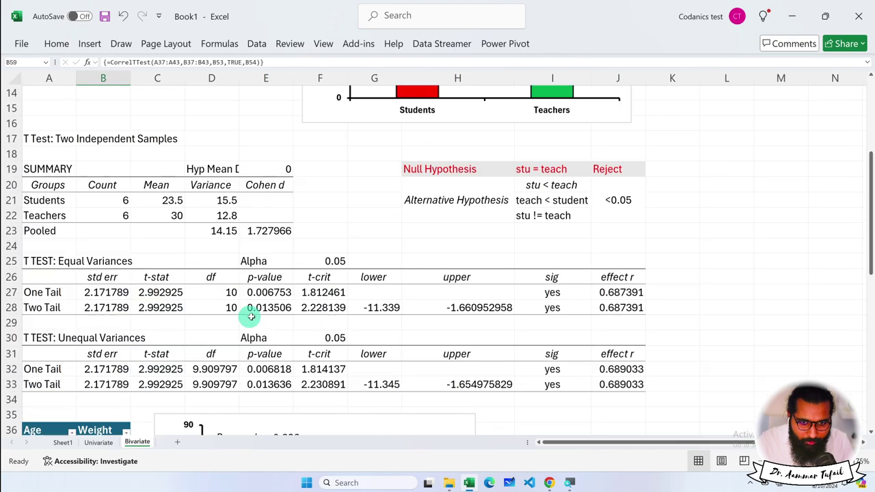
left_click(281, 295)
scroll(312, 313, "down", 6)
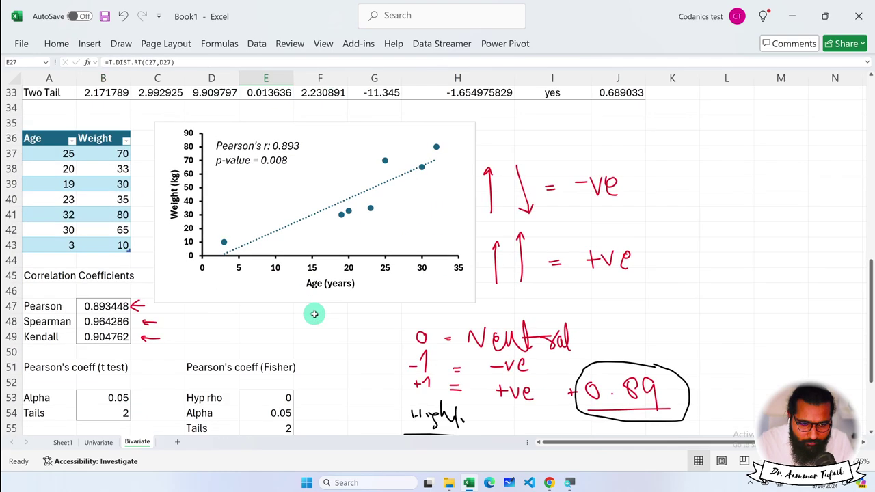
scroll(314, 314, "down", 4)
left_click(114, 322)
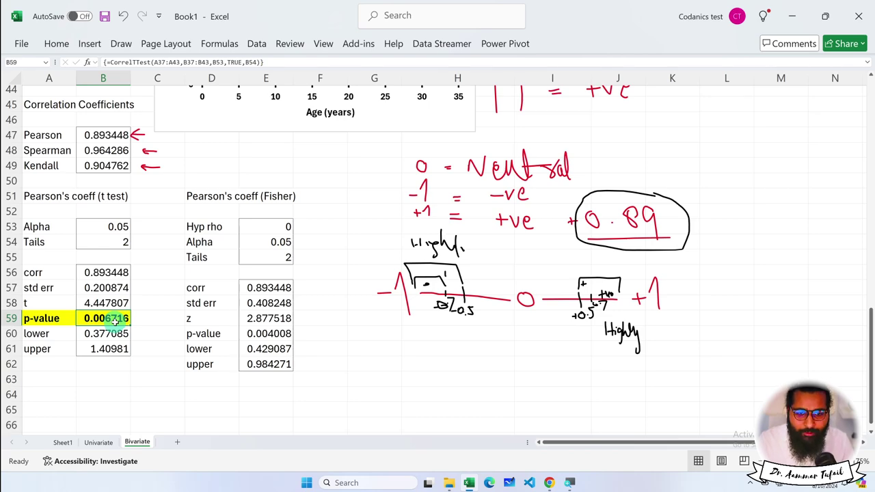
scroll(117, 320, "up", 2)
scroll(119, 323, "up", 5)
left_click(263, 291)
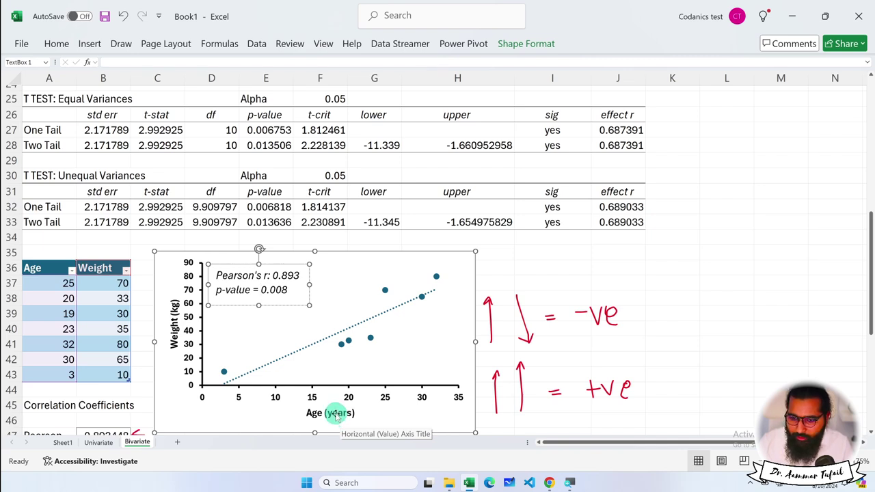
left_click(715, 332)
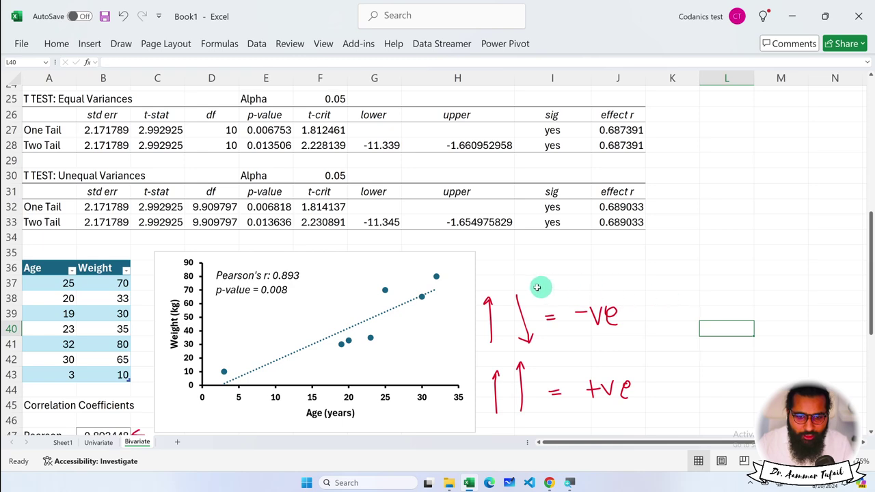
scroll(537, 288, "down", 1, "ctrl")
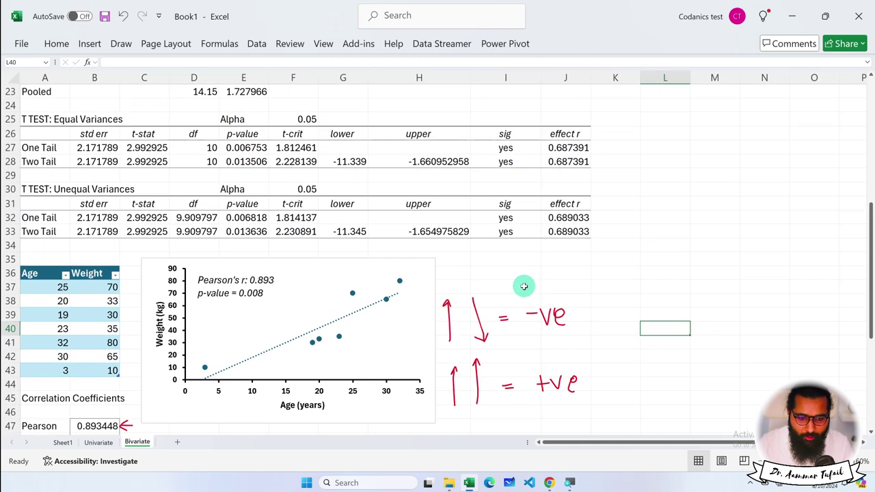
scroll(524, 286, "up", 5)
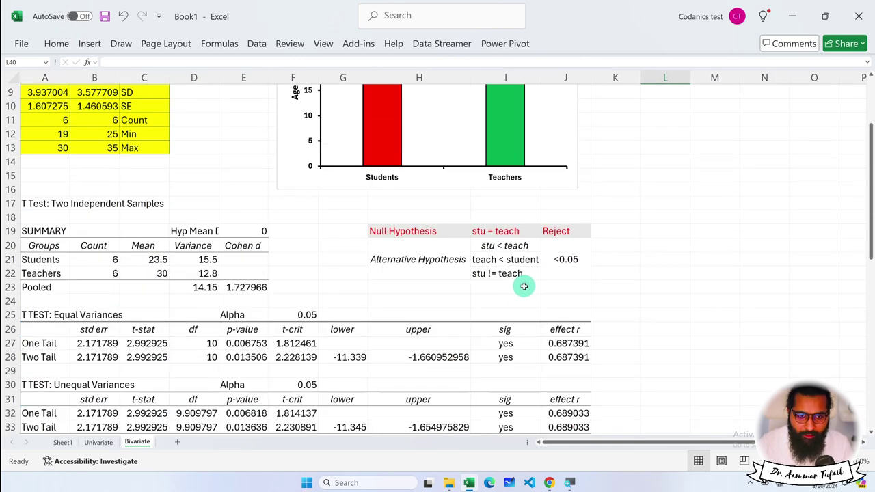
scroll(524, 287, "up", 3)
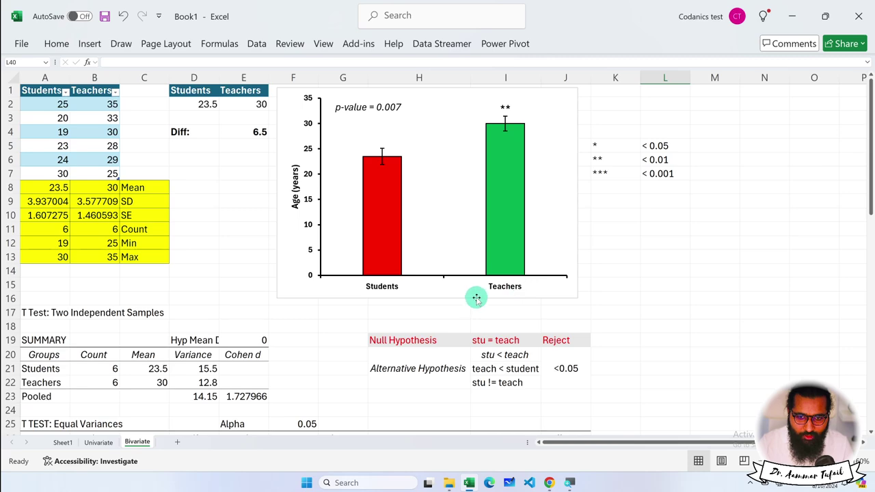
scroll(475, 297, "down", 9)
scroll(474, 296, "down", 6)
scroll(477, 298, "down", 1)
scroll(477, 298, "up", 6)
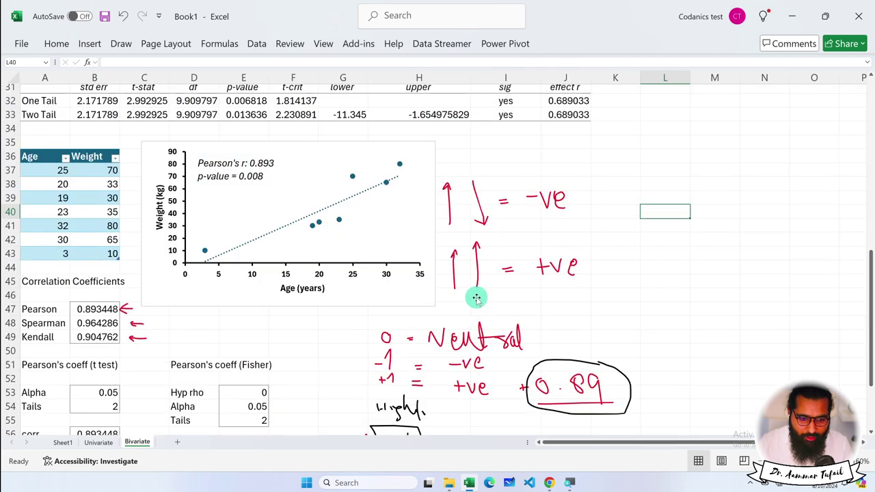
scroll(477, 298, "up", 10)
scroll(479, 298, "right", 2)
scroll(479, 298, "right", 3)
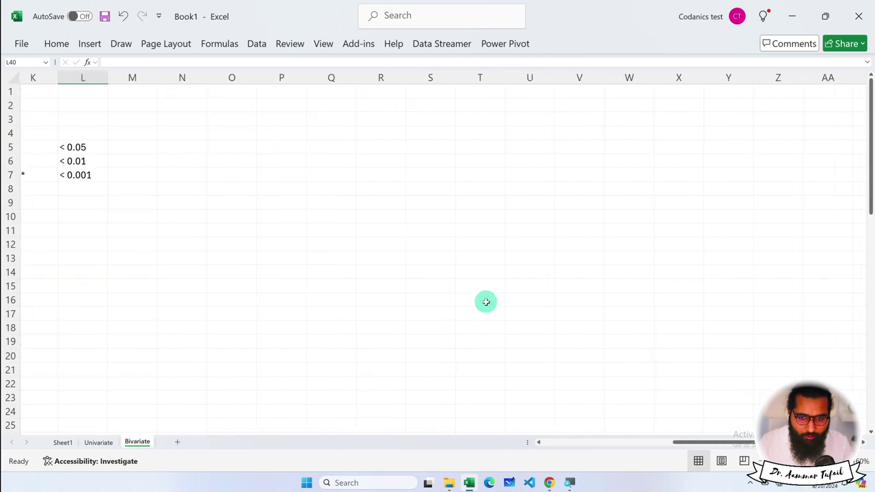
scroll(484, 298, "left", 5)
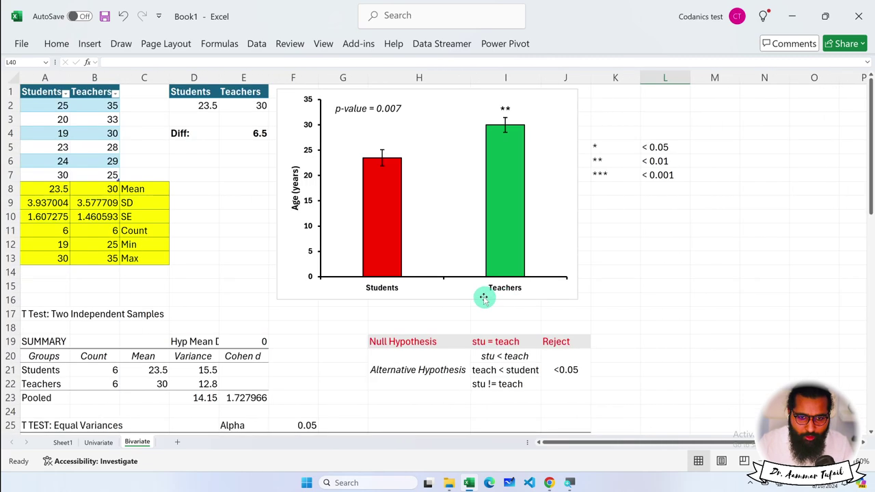
left_click(545, 96)
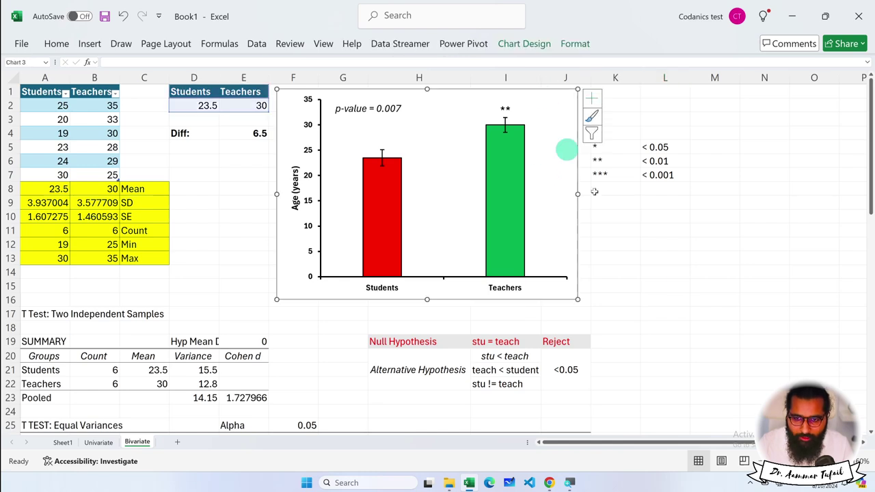
Set the Students–Teachers bar chart's chart area border to No line
left_click(586, 155)
left_click(560, 114)
left_click(566, 95)
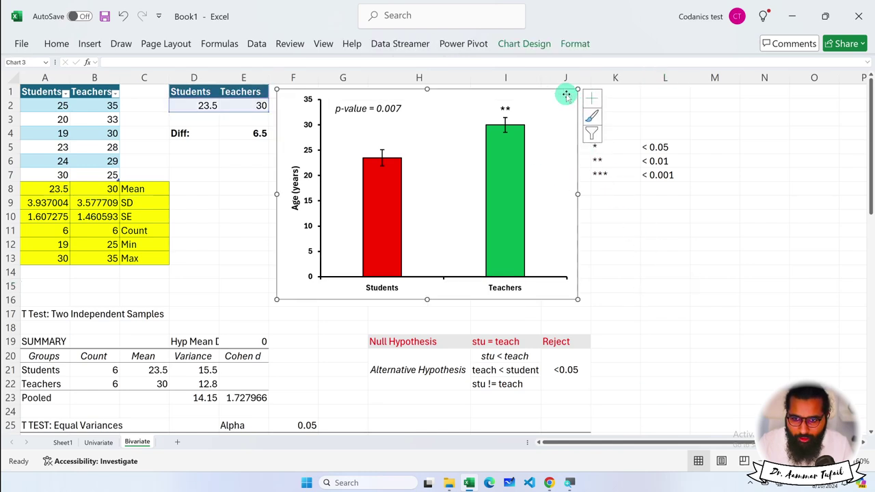
double_click(568, 93)
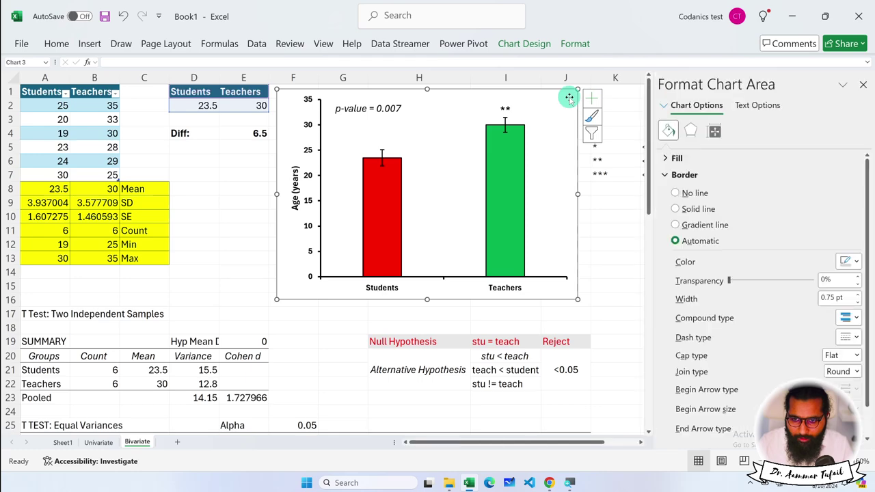
left_click(687, 194)
left_click(617, 225)
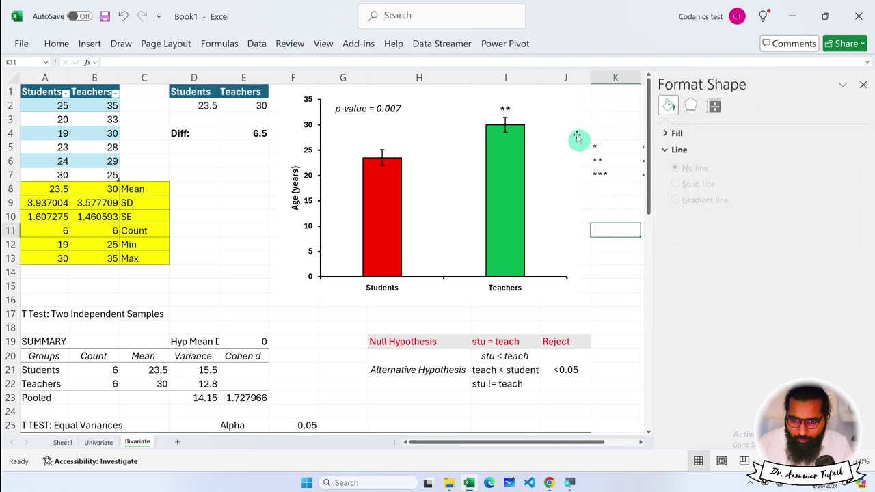
left_click(565, 121)
Remove the Age–Weight scatter chart's border and nudge the chart slightly lower
scroll(590, 241, "down", 2)
scroll(589, 240, "down", 4)
scroll(614, 235, "down", 2)
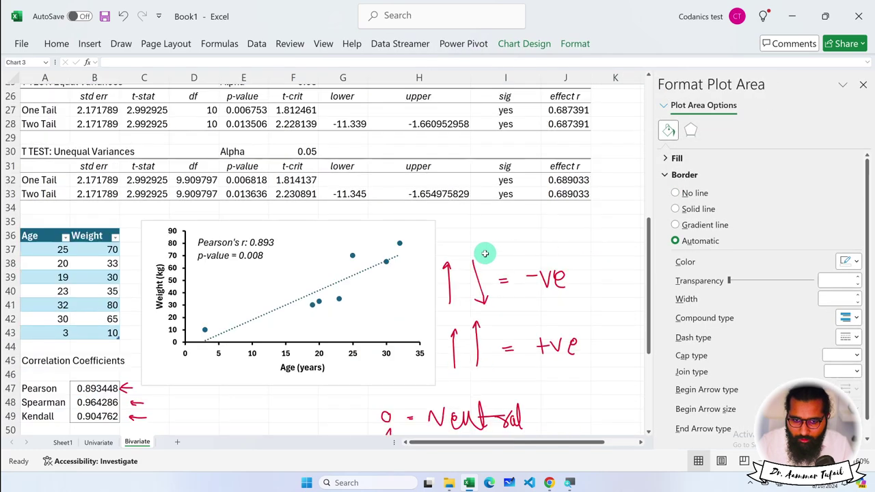
left_click(431, 227)
left_click(684, 193)
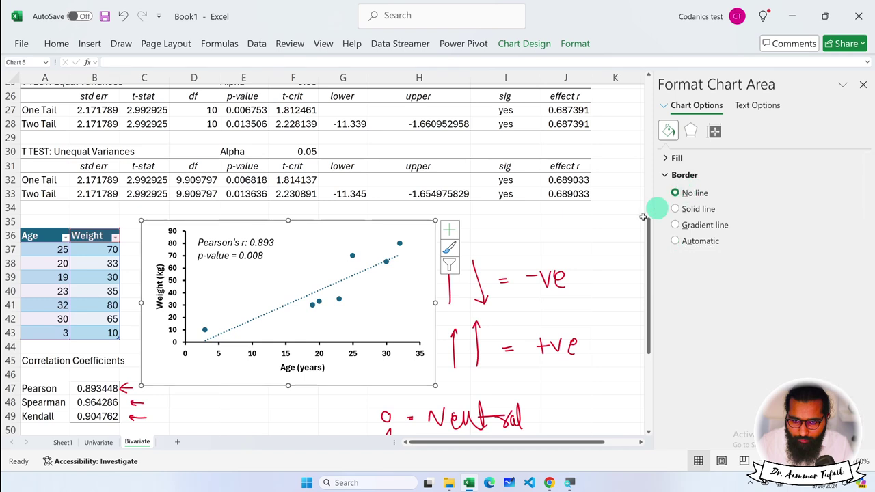
left_click(577, 237)
left_click(424, 244)
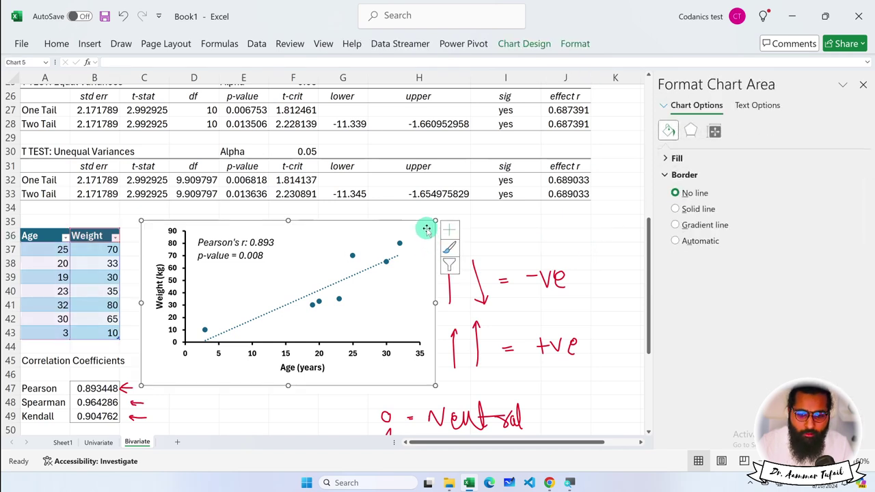
left_click_drag(424, 230, 426, 242)
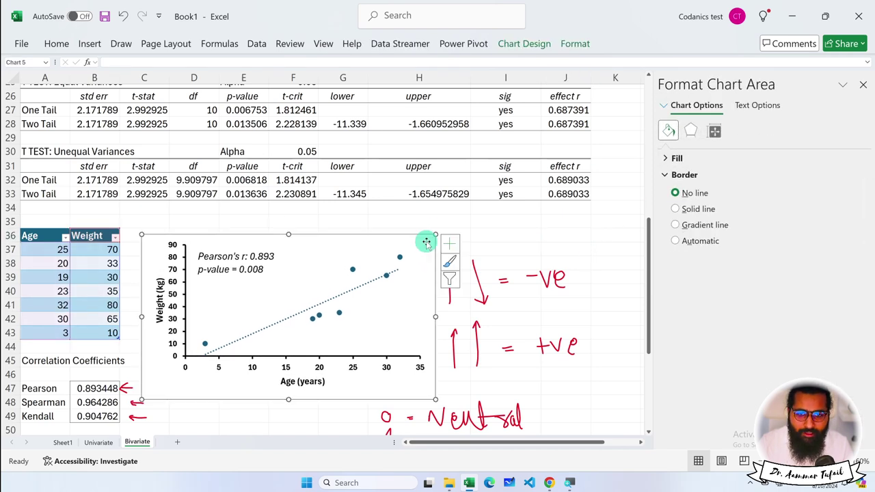
Save the scatter chart as a chart template named 'Scatter Plot'
right_click(379, 242)
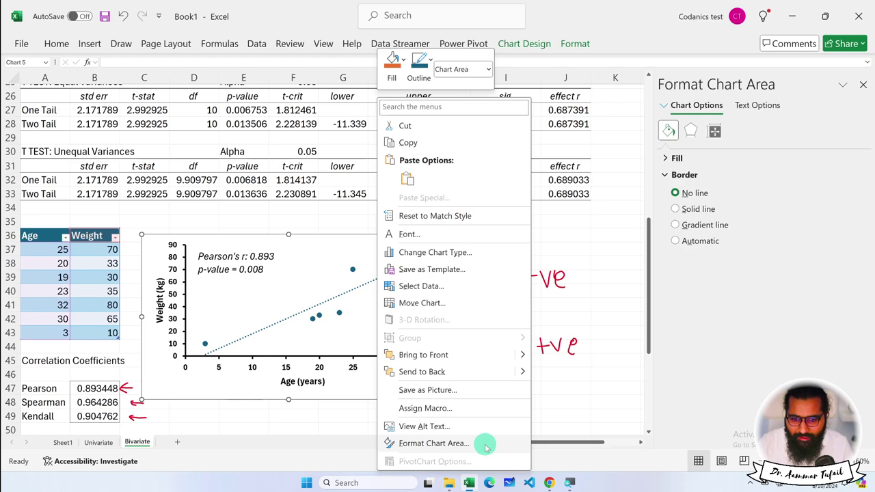
left_click(432, 269)
type("Scatter Plot")
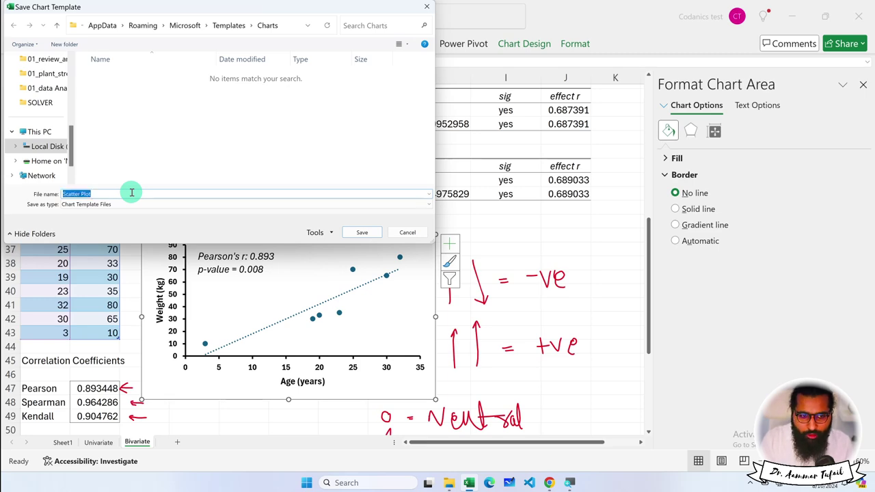
key("Return")
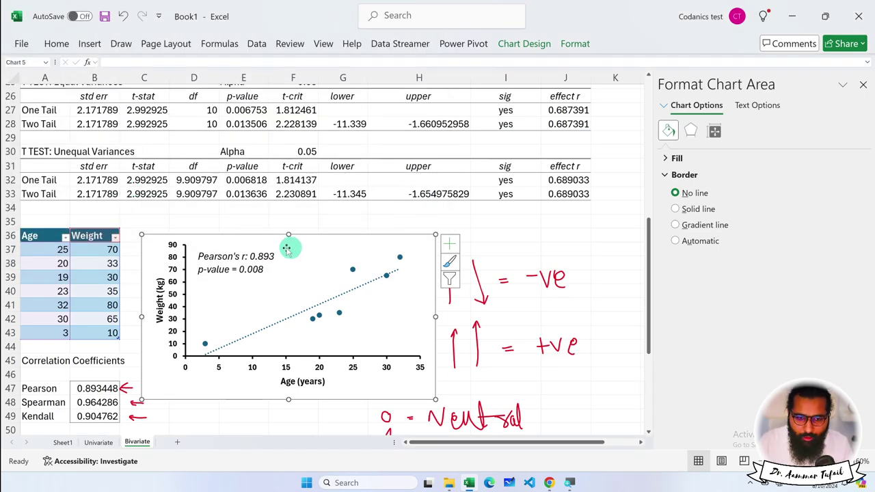
Bring up Save as Template for the Students and Teachers bar chart, then close the dialog
scroll(341, 281, "up", 6)
scroll(344, 269, "up", 3)
left_click(428, 99)
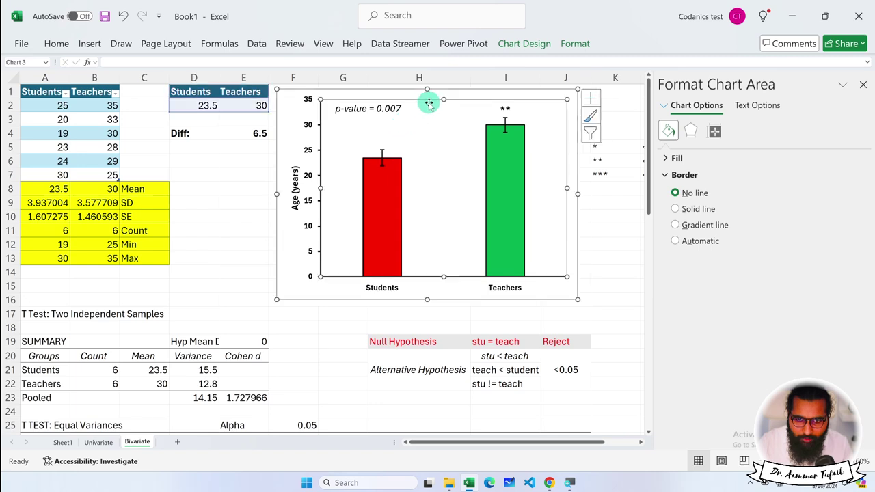
right_click(423, 92)
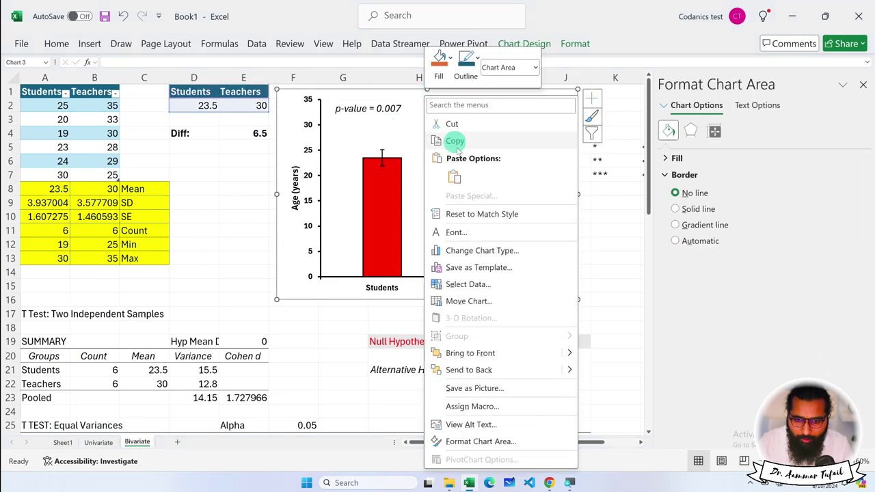
left_click(470, 271)
type("Bar Plot Codancis")
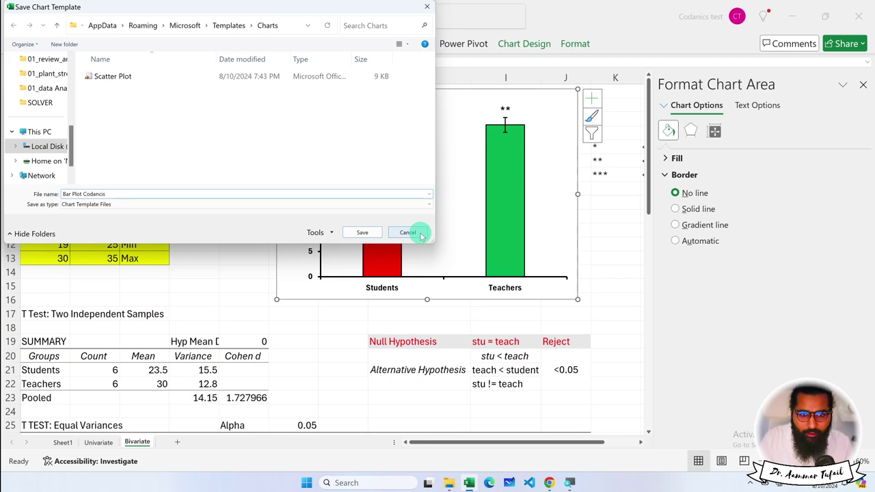
left_click(421, 235)
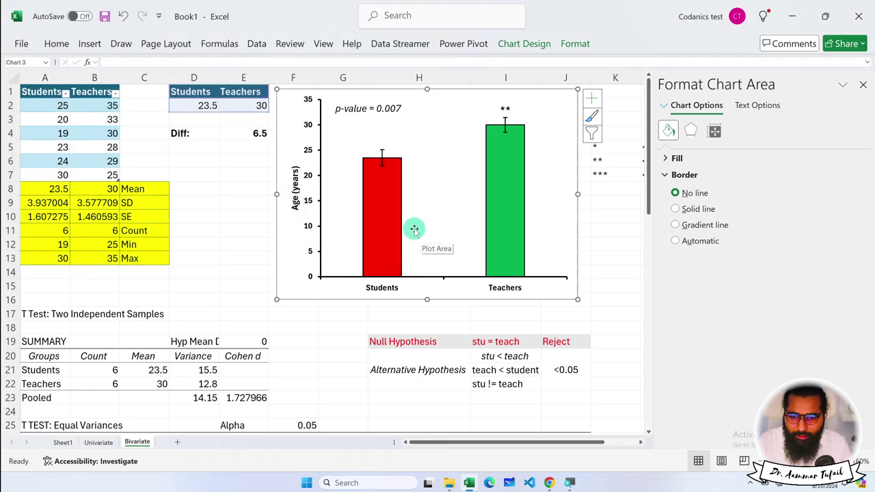
left_click(623, 242)
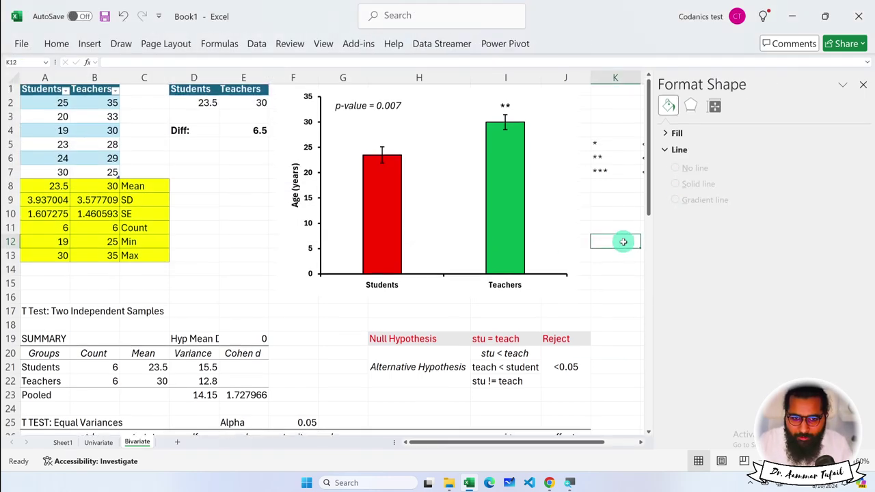
left_click(89, 44)
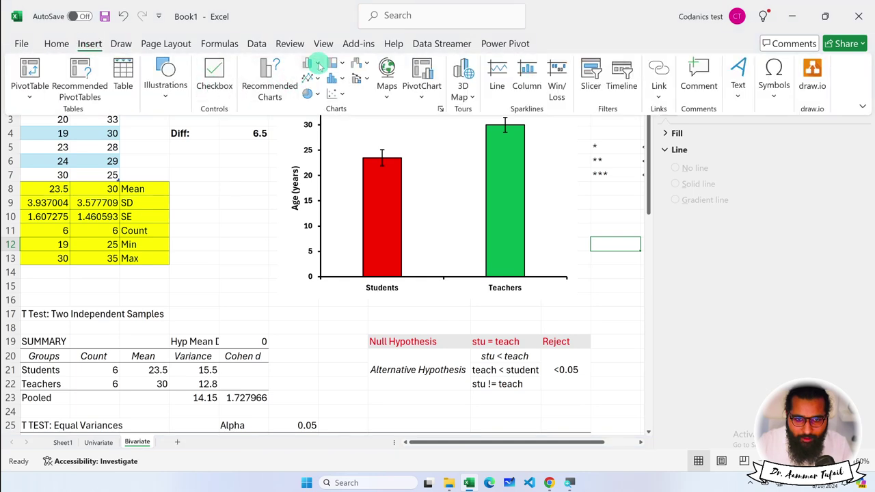
left_click(282, 80)
left_click(441, 264)
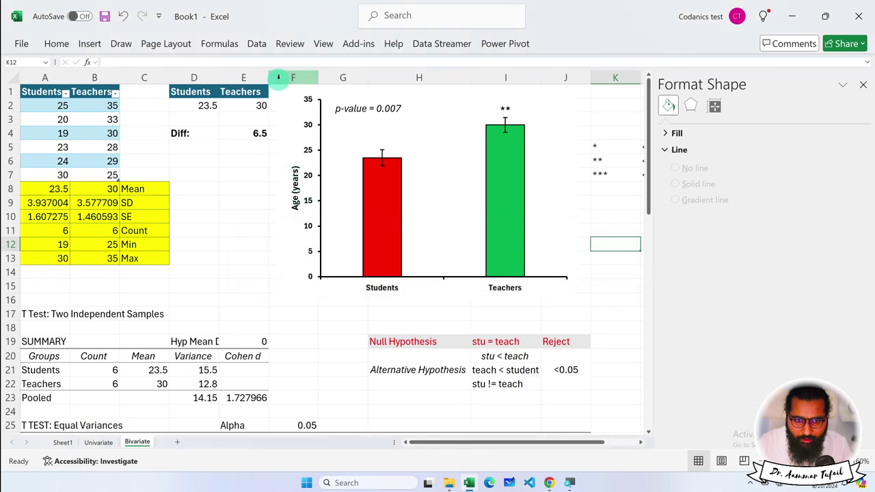
left_click(89, 44)
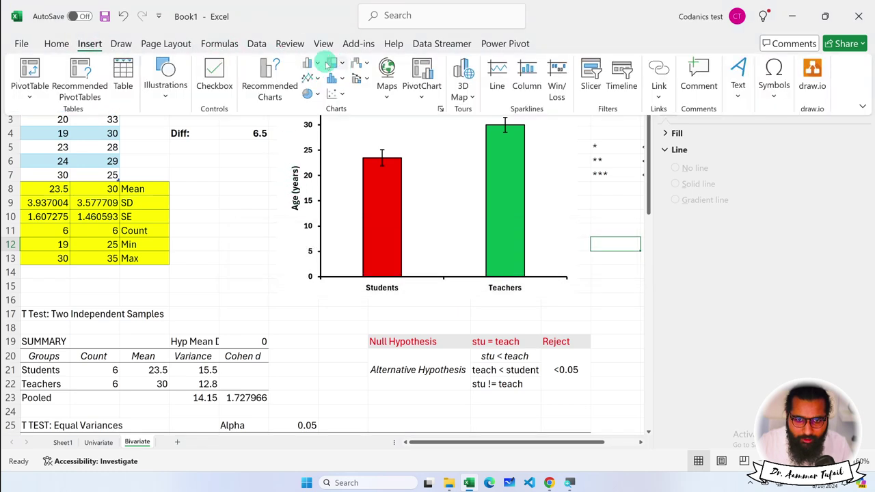
left_click(319, 63)
left_click(328, 321)
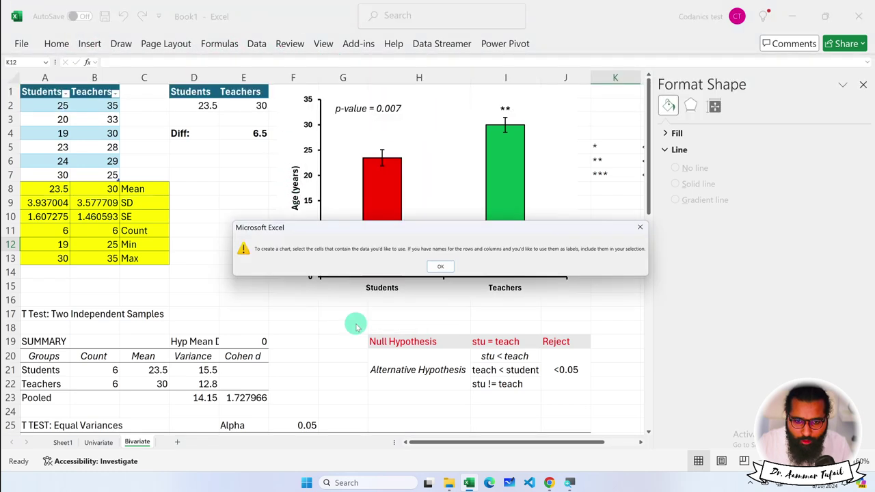
left_click(448, 265)
left_click_drag(35, 92, 110, 92)
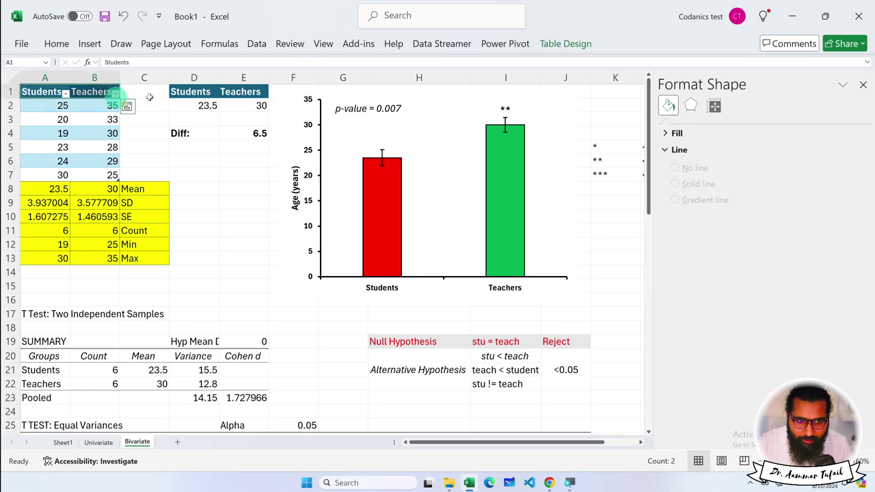
left_click_drag(193, 91, 240, 104)
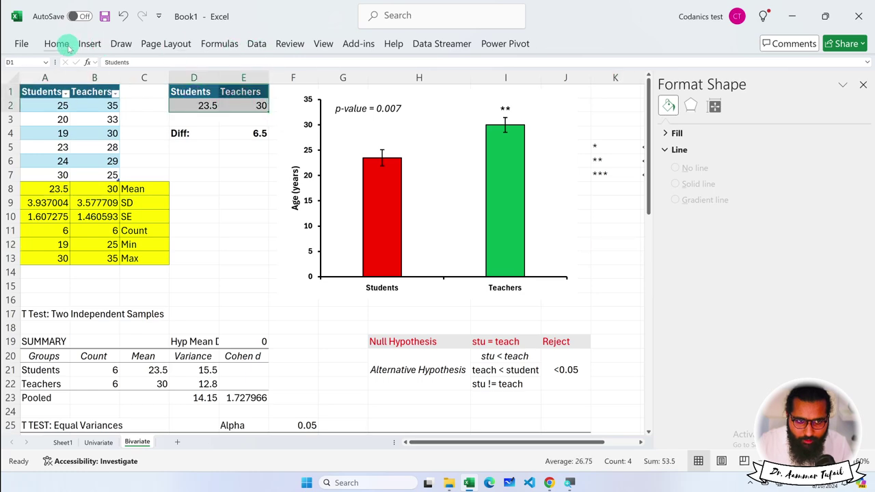
left_click(89, 43)
left_click(284, 78)
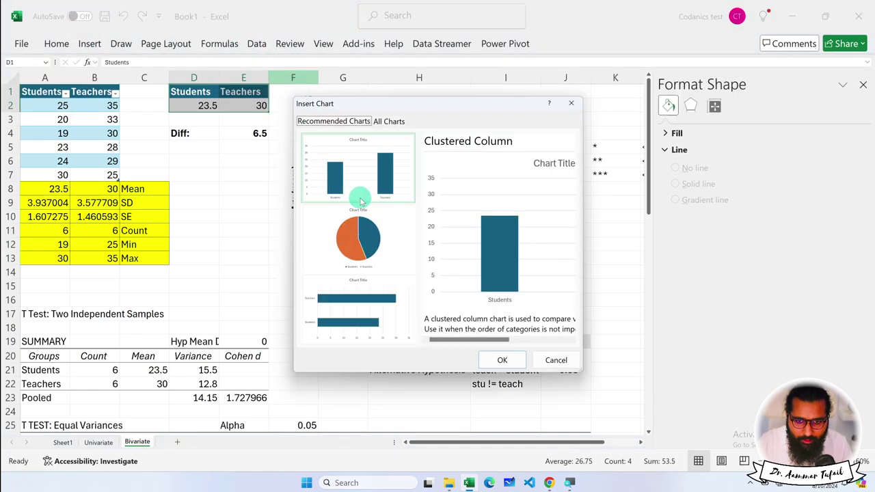
left_click(391, 121)
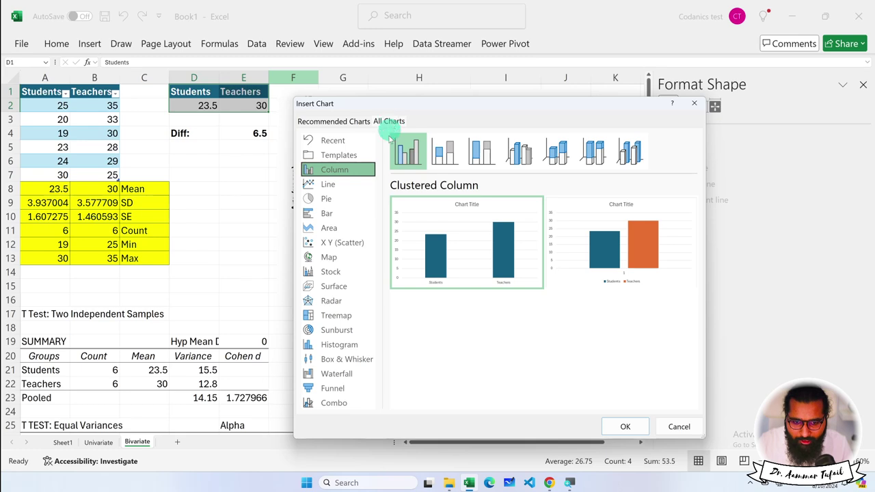
left_click(342, 157)
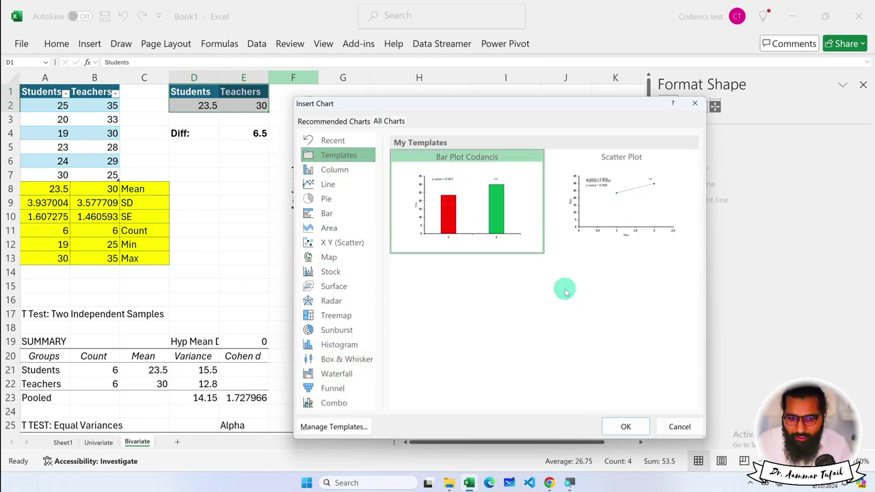
left_click(626, 427)
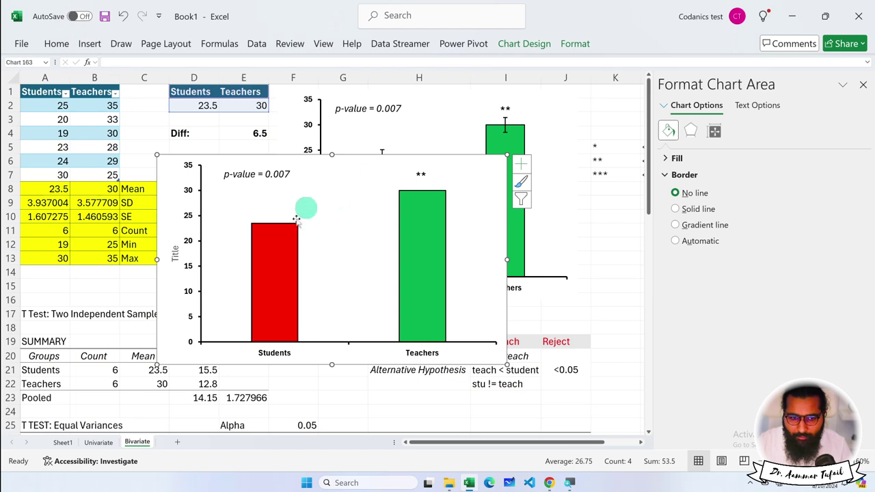
left_click(351, 165)
left_click(352, 160)
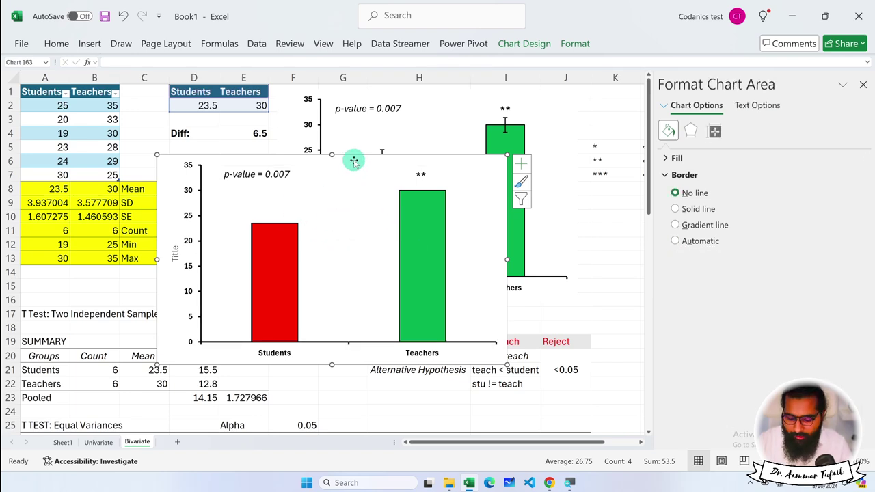
key("Delete")
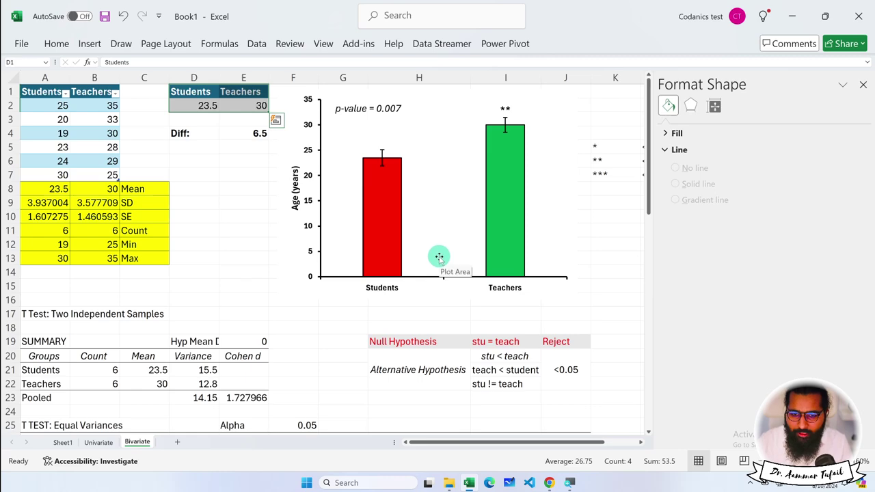
scroll(440, 259, "down", 1)
scroll(440, 260, "down", 1)
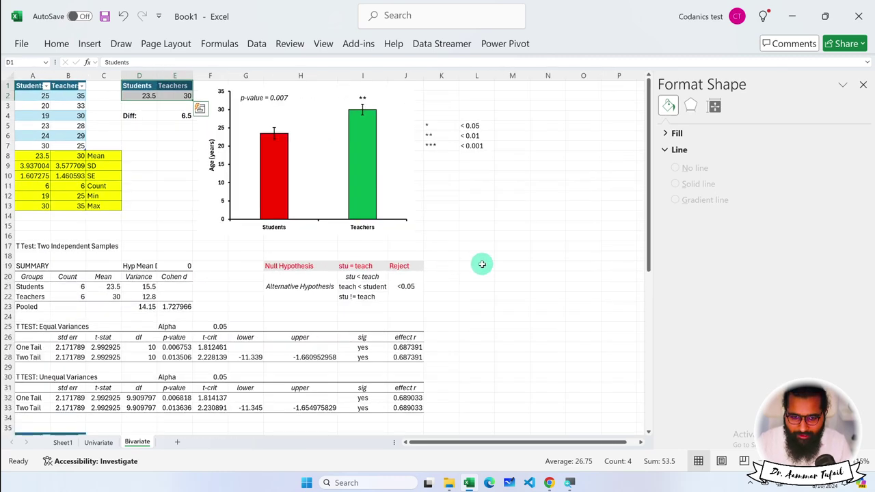
scroll(481, 264, "down", 3)
scroll(482, 264, "down", 3)
scroll(482, 263, "down", 3)
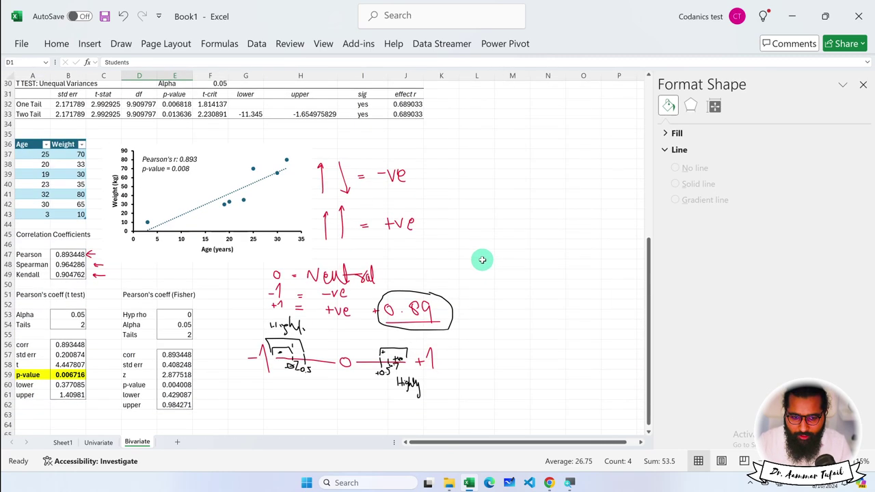
scroll(482, 260, "down", 2)
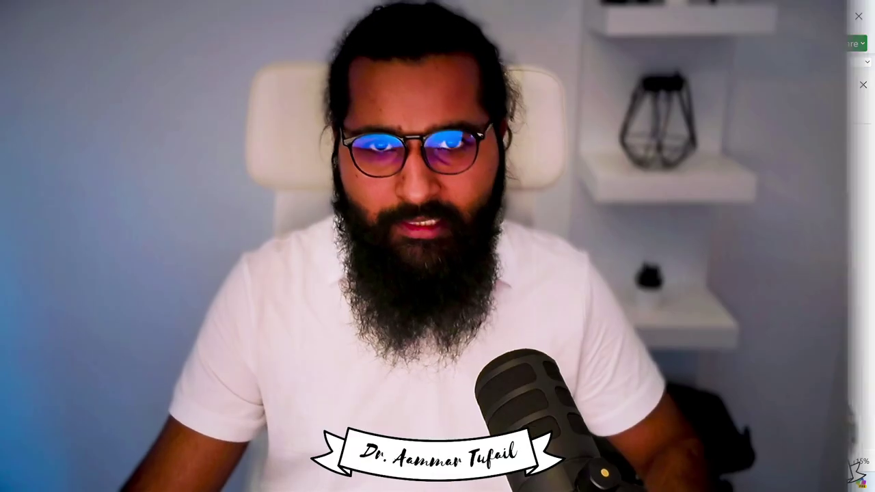